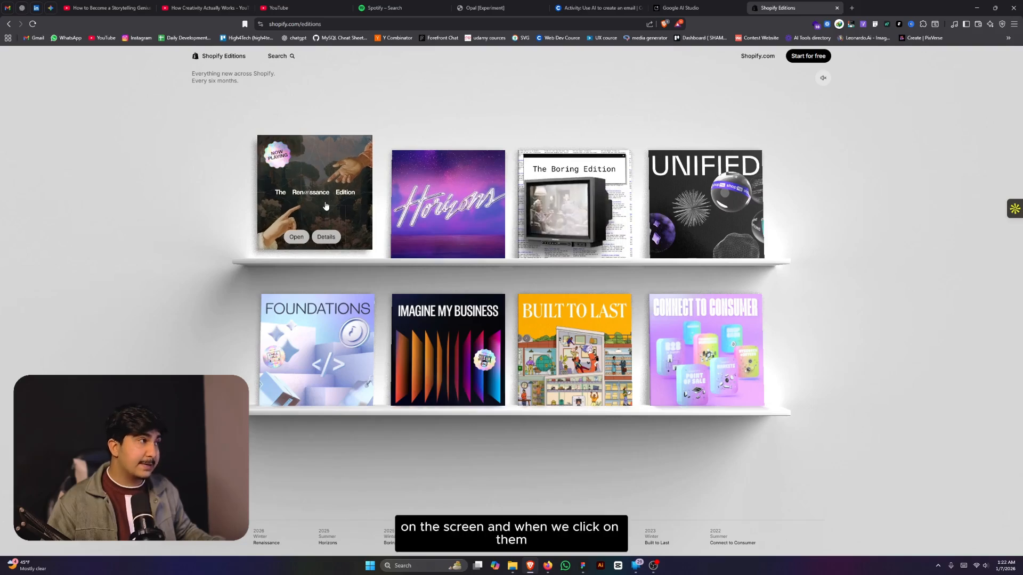
# - Preview the Renaissance edition cover up close on the shelf page, then close it
pyautogui.click(326, 206)
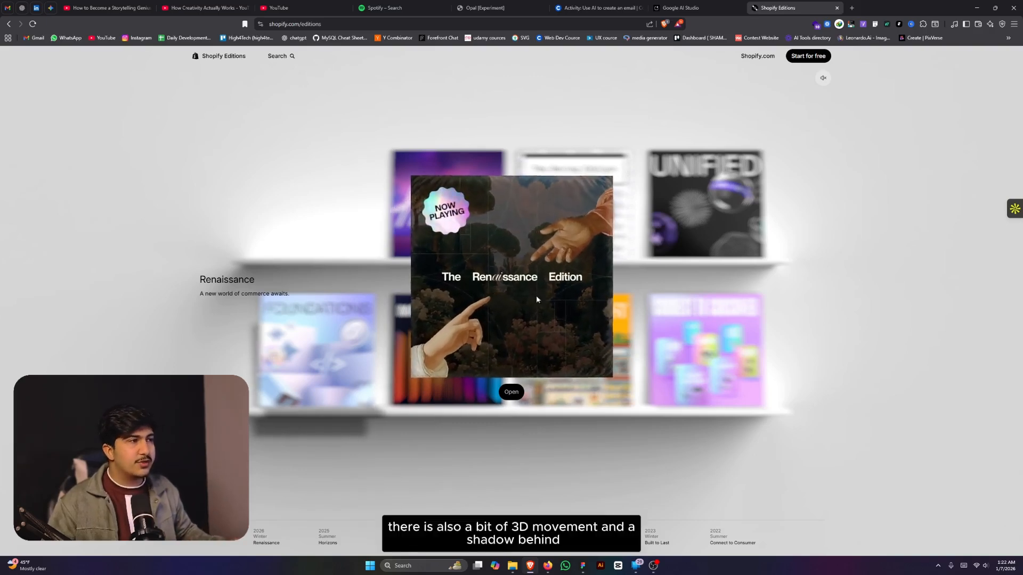
pyautogui.click(320, 251)
pyautogui.click(316, 213)
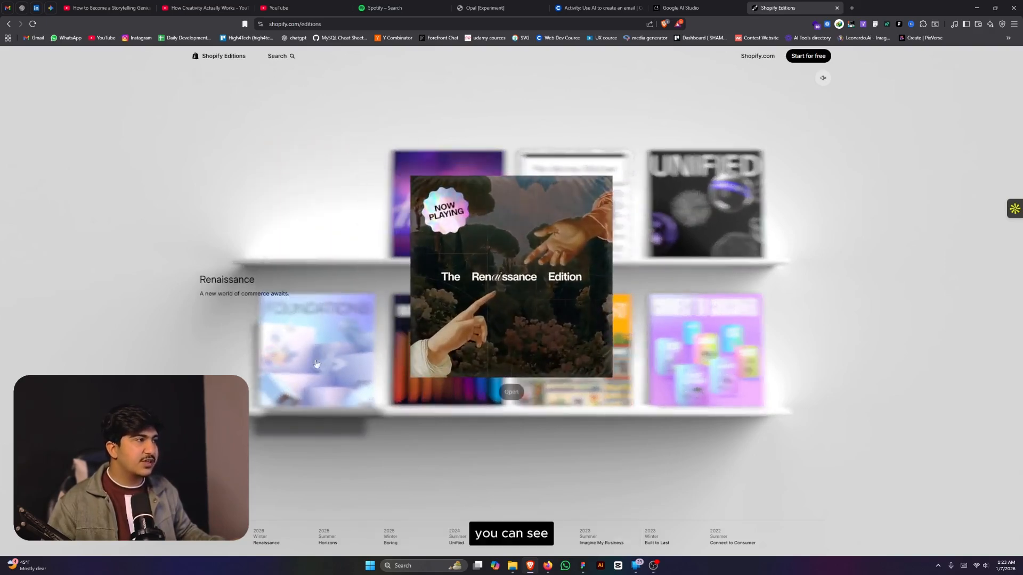
pyautogui.click(398, 452)
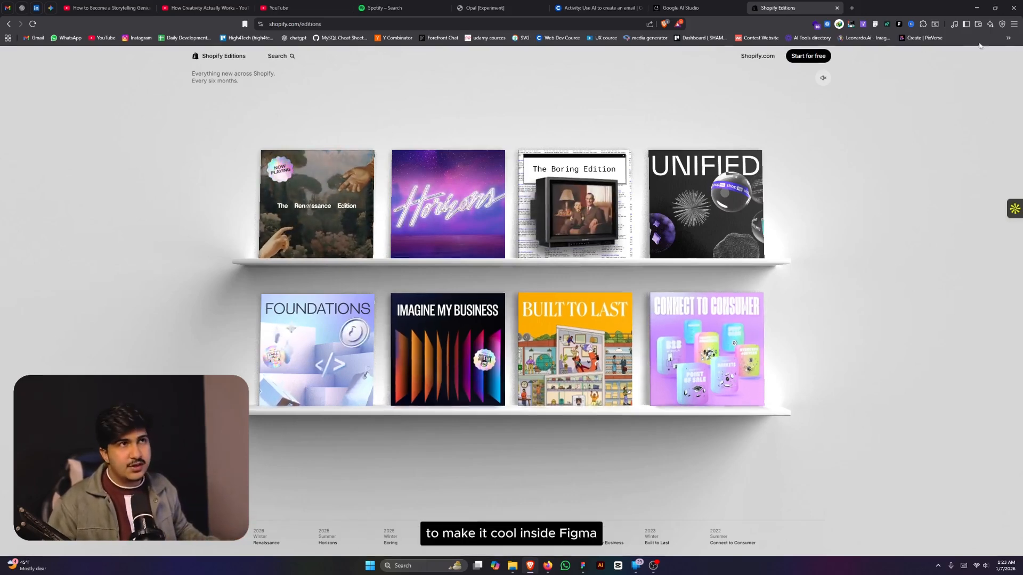
# - Minimize the browser and zoom around the Shopify Edition Tutorial canvas to review the Home frames
pyautogui.click(972, 5)
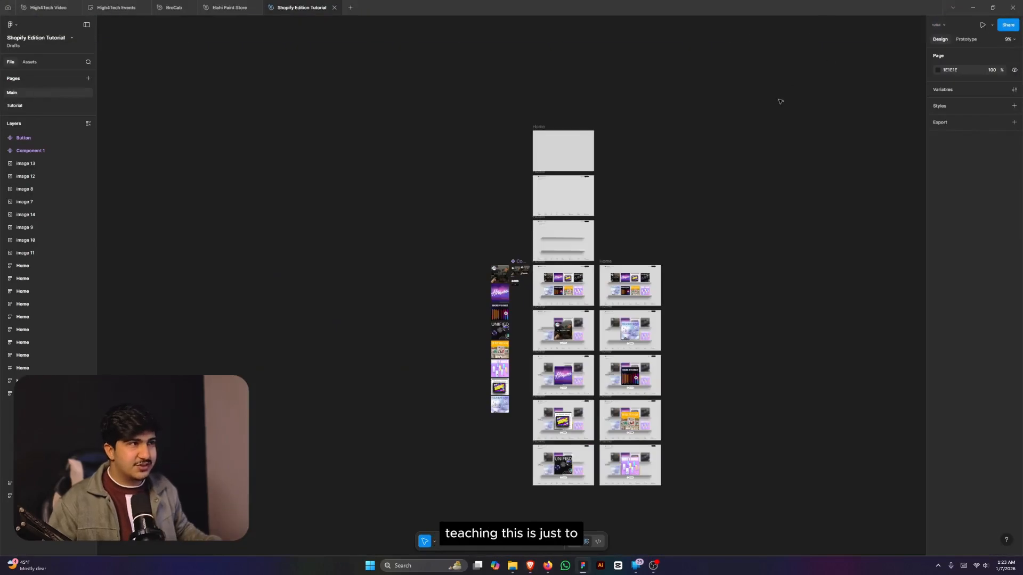
pyautogui.keyDown('ctrl'); pyautogui.scroll(5, 690, 208); pyautogui.keyUp('ctrl')
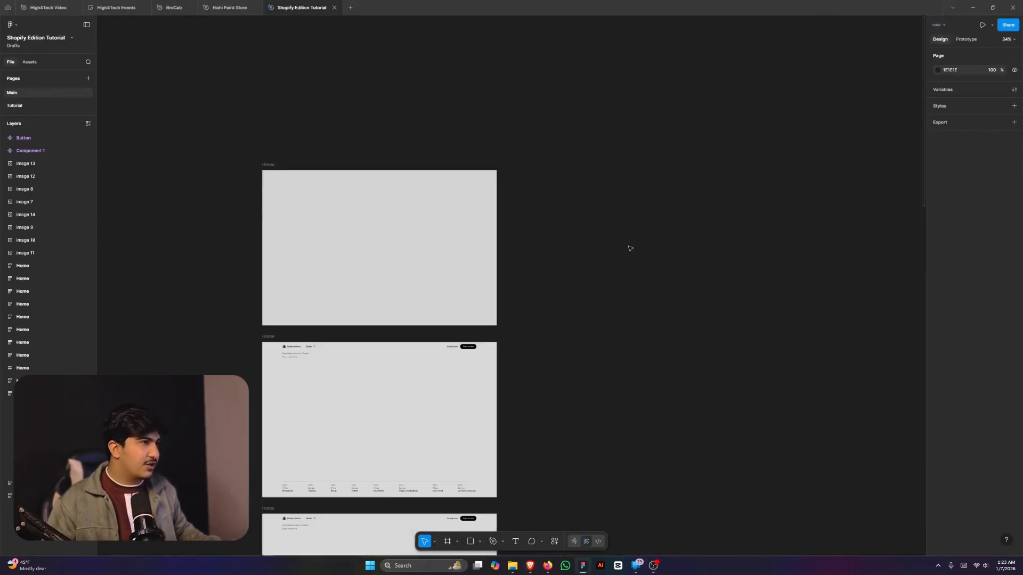
pyautogui.scroll(-5, 629, 249)
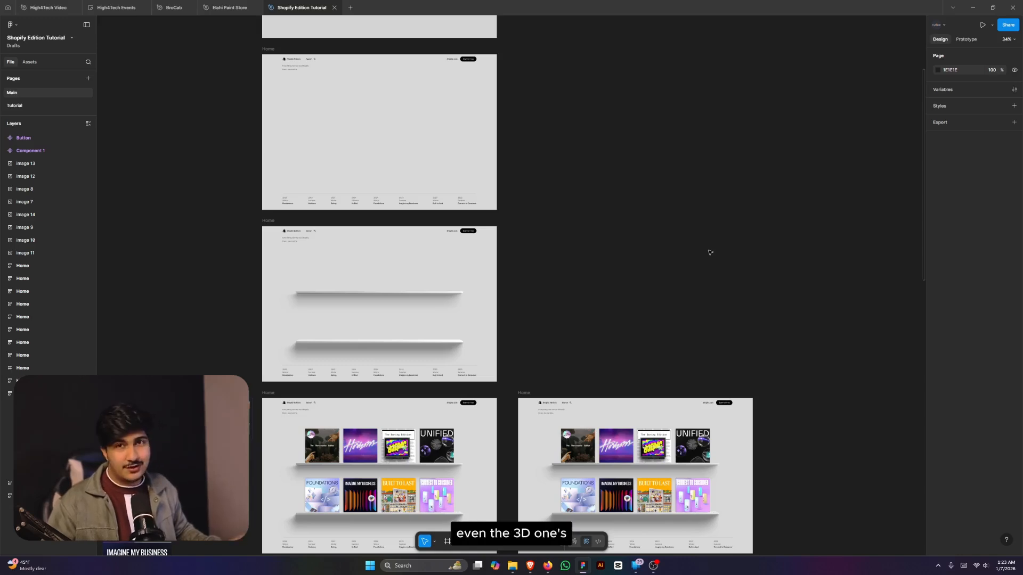
pyautogui.scroll(-3, 706, 281)
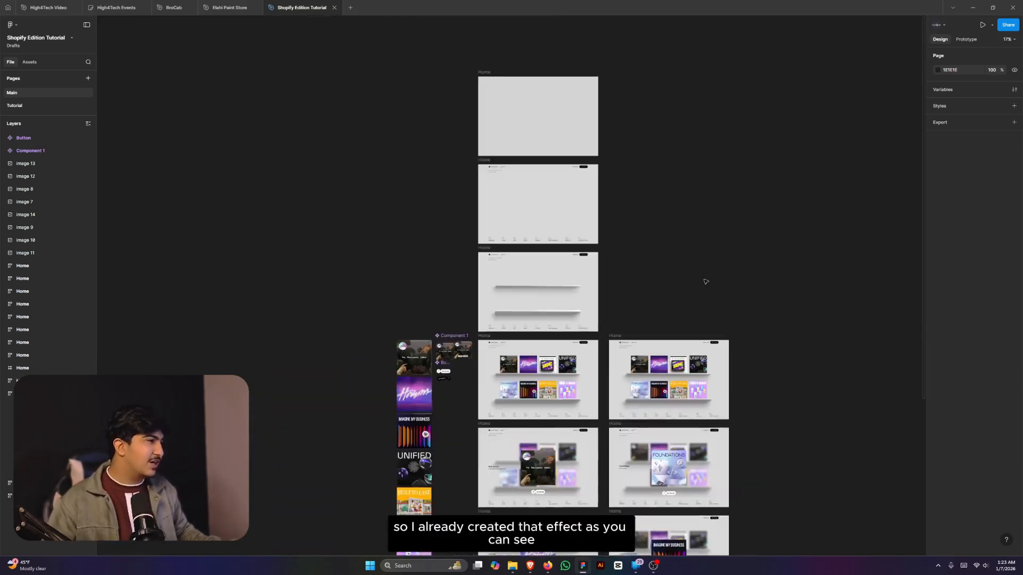
pyautogui.scroll(-4, 706, 282)
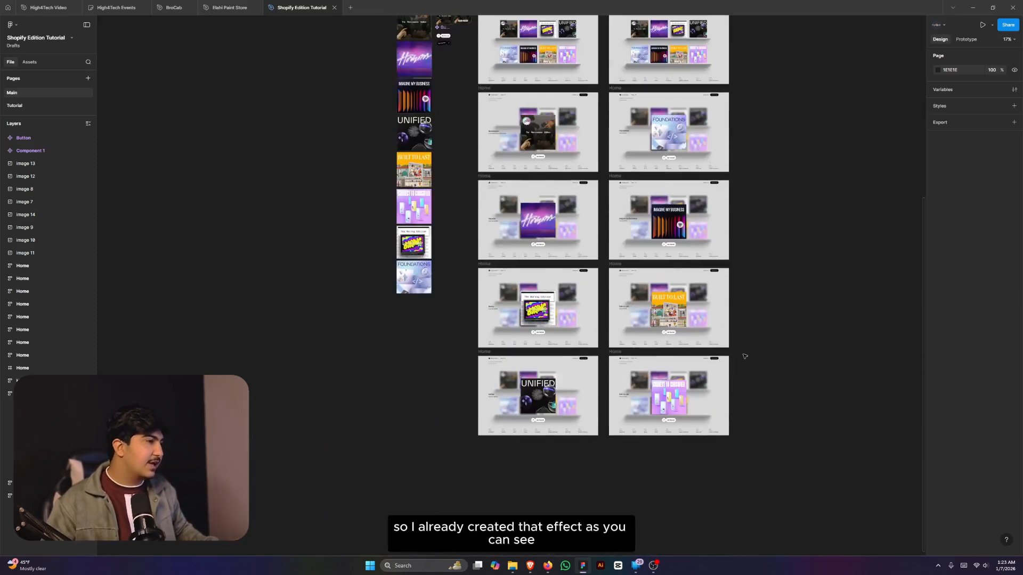
pyautogui.scroll(2, 745, 356)
pyautogui.scroll(3, 745, 355)
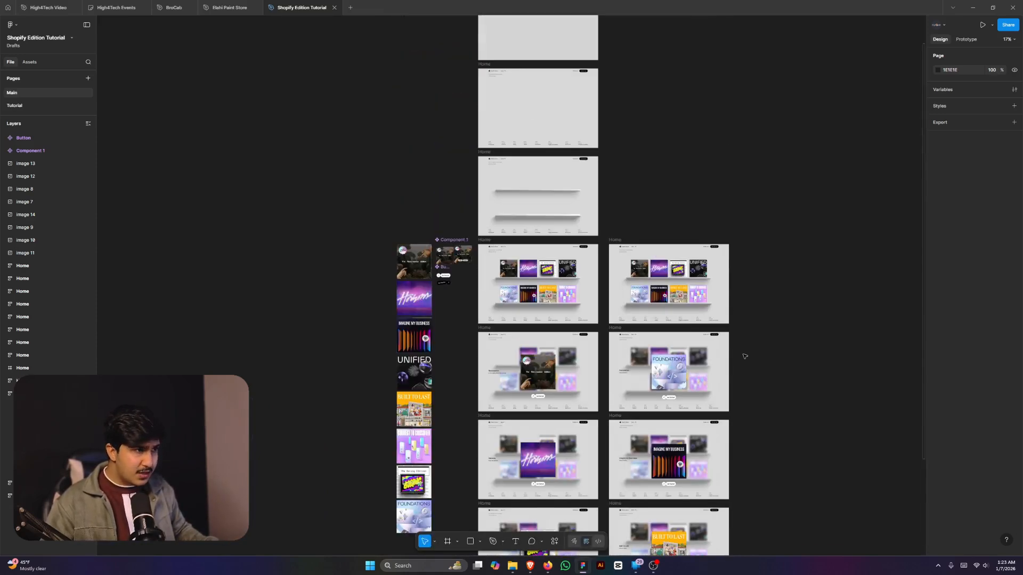
pyautogui.scroll(1, 745, 356)
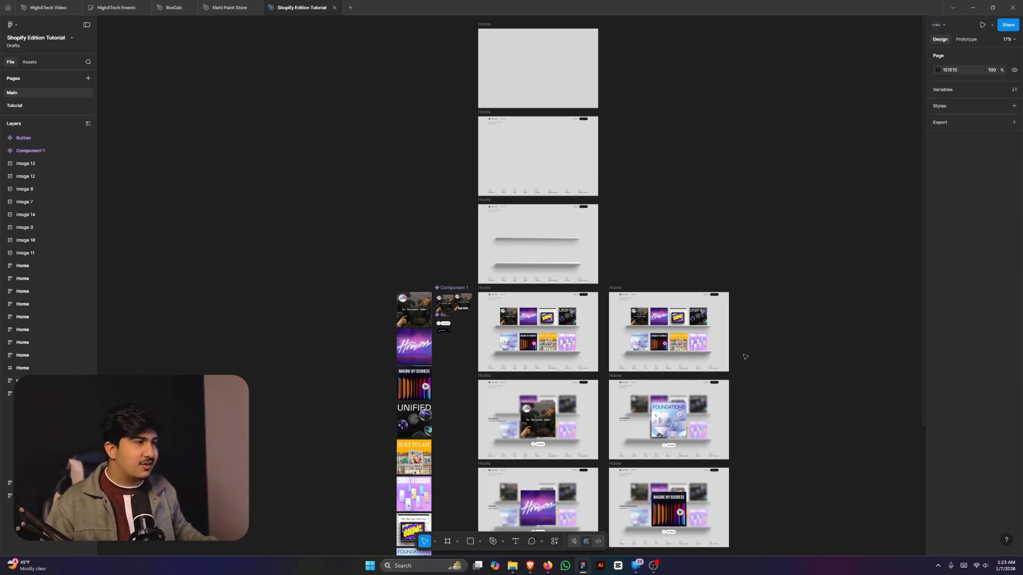
pyautogui.scroll(2, 693, 270)
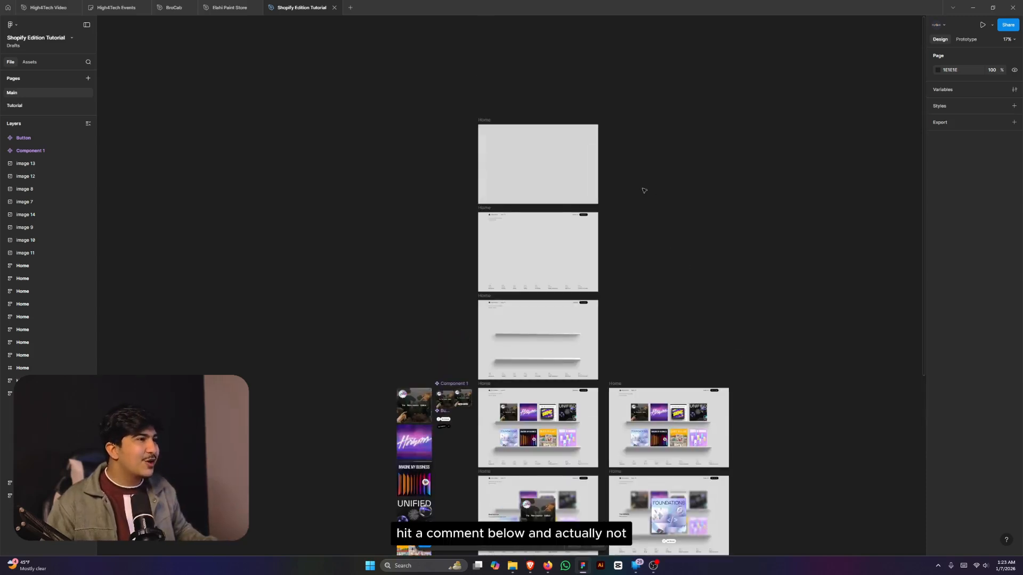
pyautogui.scroll(1, 644, 191)
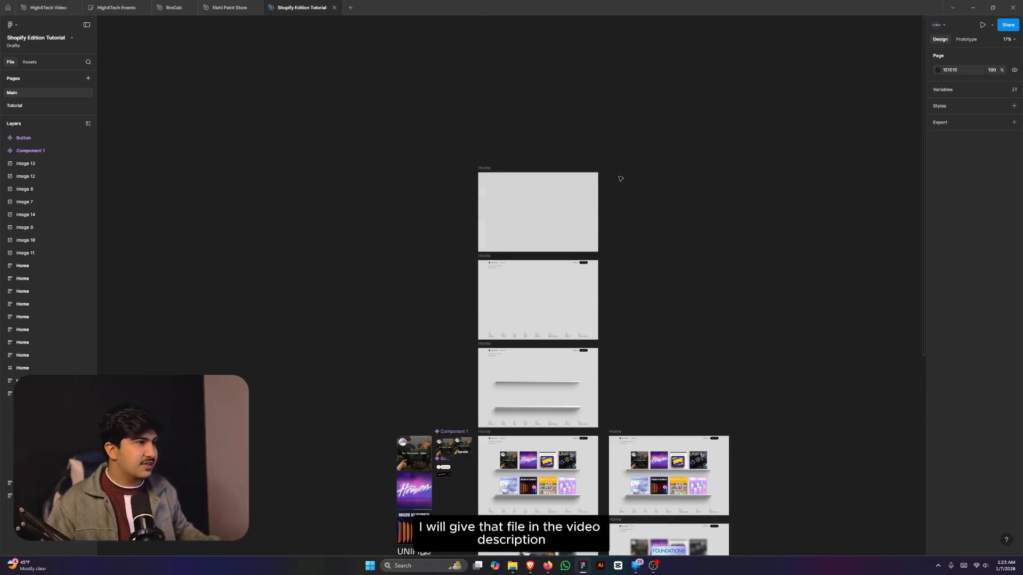
pyautogui.scroll(3, 618, 176)
pyautogui.scroll(-2, 478, 273)
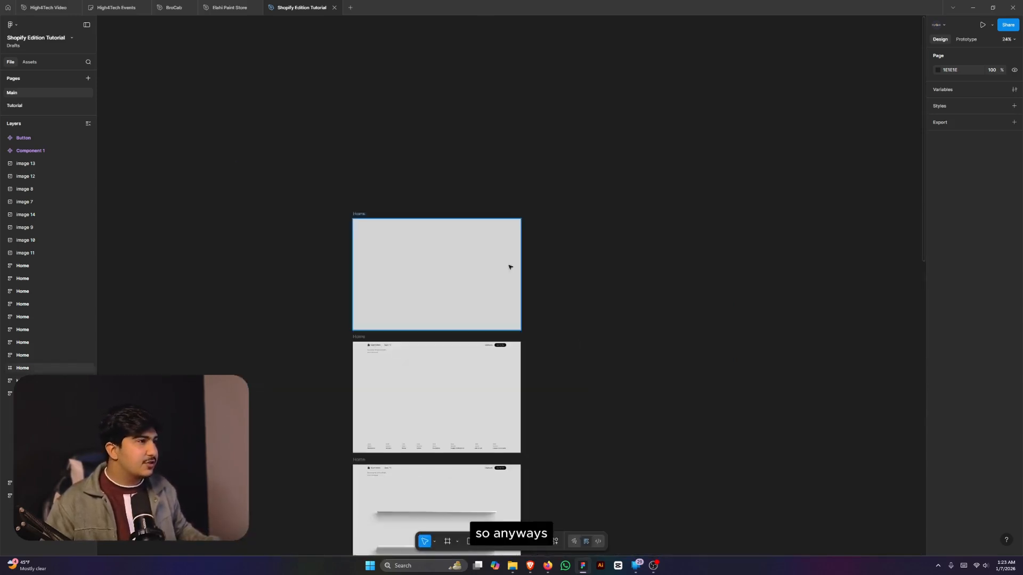
pyautogui.scroll(-2, 581, 293)
# - Restore the Shopify Editions shelf page in the browser and cancel a Snipping Tool capture
pyautogui.click(530, 566)
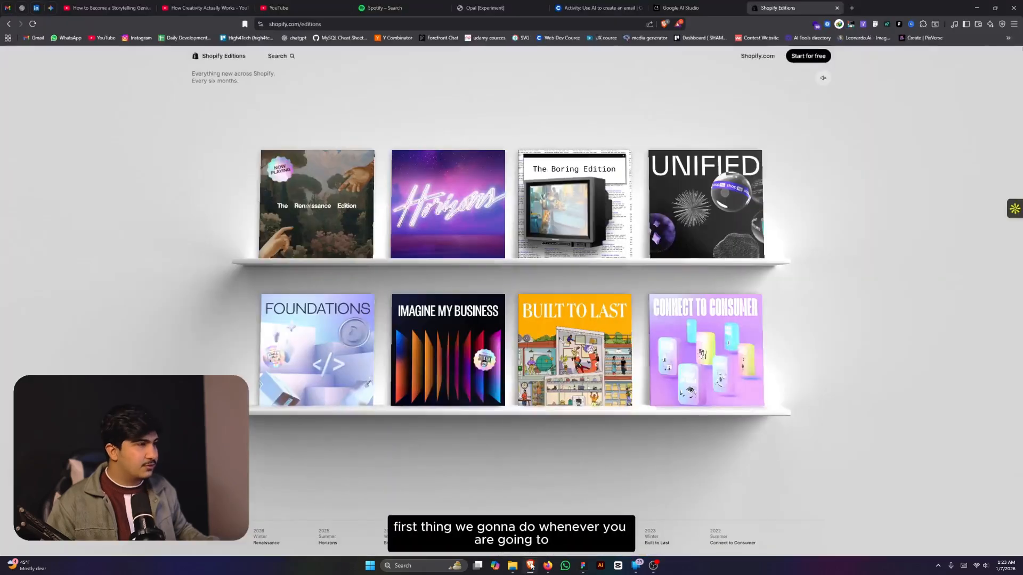
pyautogui.press('super')
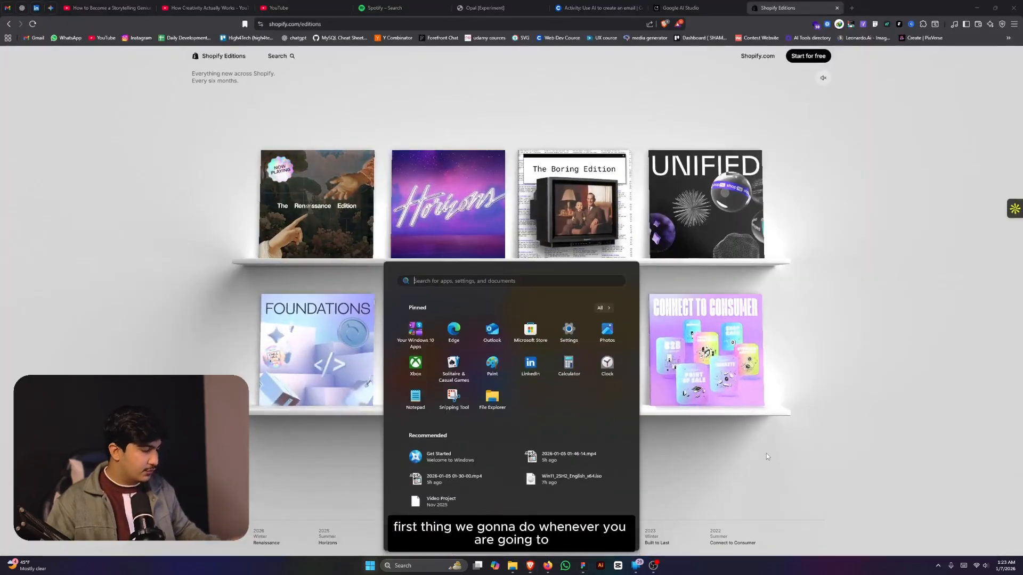
pyautogui.press('super')
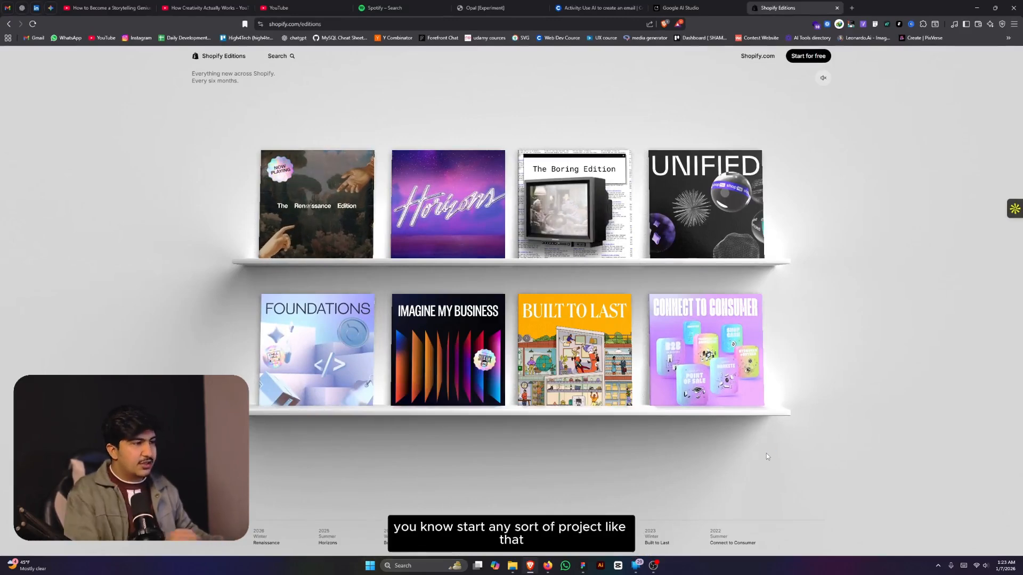
pyautogui.press('super+shift+s')
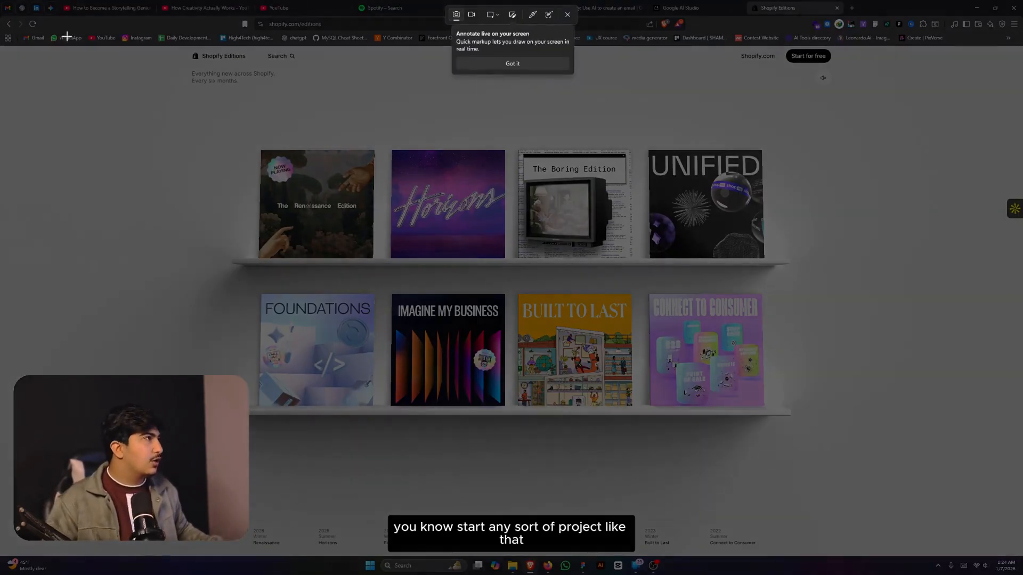
pyautogui.press('Escape')
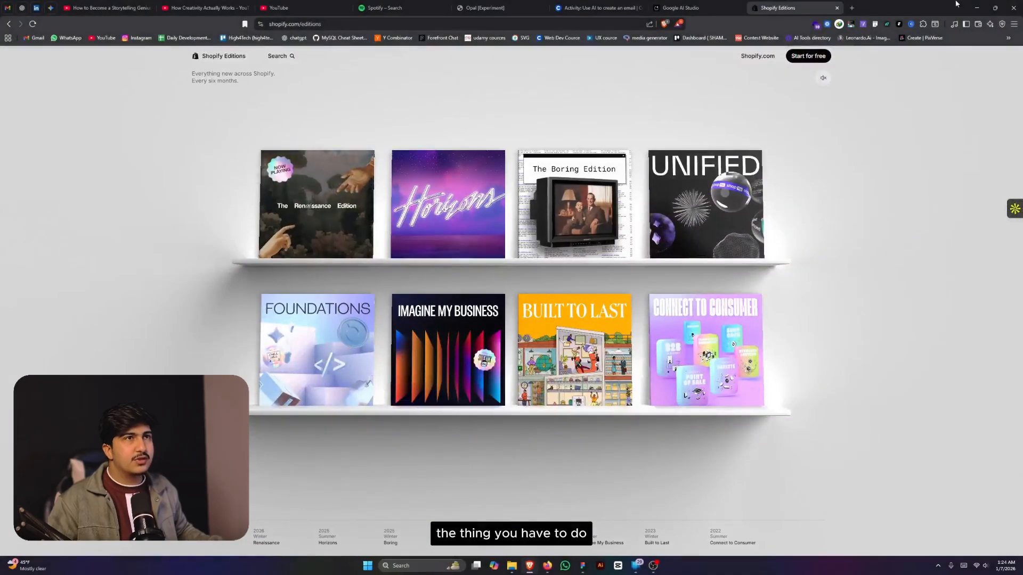
# - Paste the shelf page screenshot into Figma and trim its left side slightly
pyautogui.hotkey('alt', 'Tab')
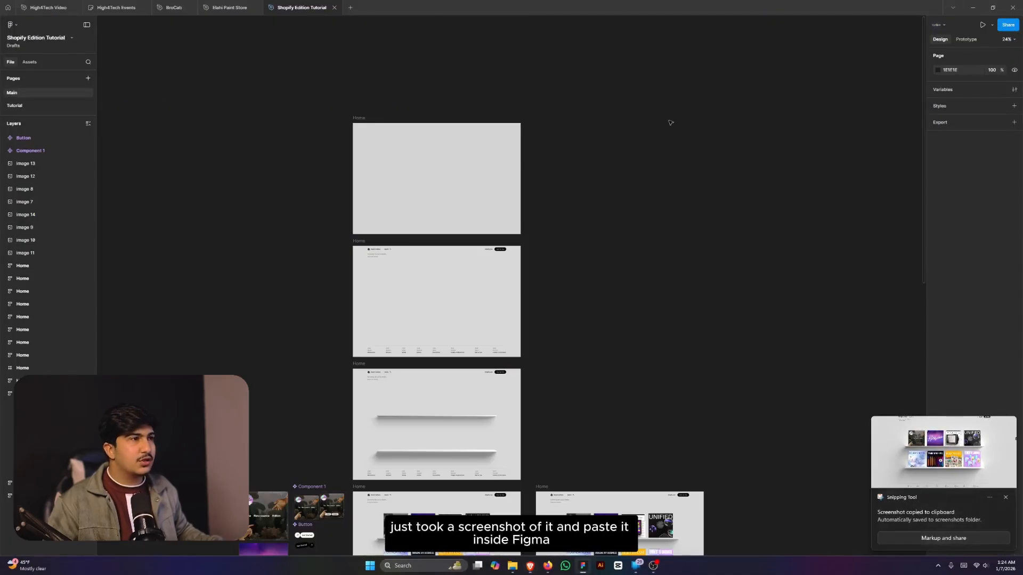
pyautogui.hotkey('ctrl', 'v')
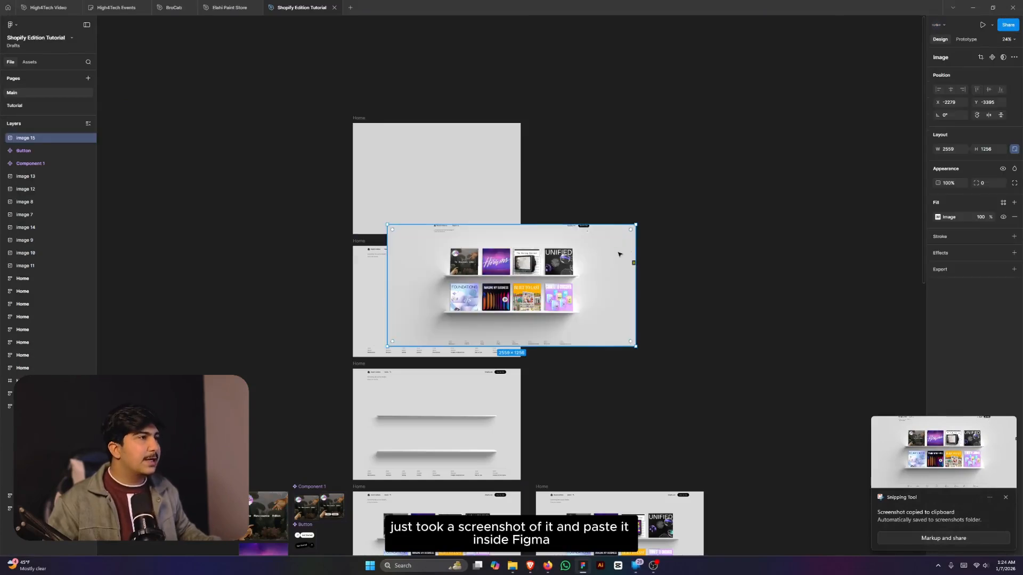
pyautogui.moveTo(387, 290); pyautogui.dragTo(396, 286)
pyautogui.moveTo(480, 278); pyautogui.dragTo(715, 171)
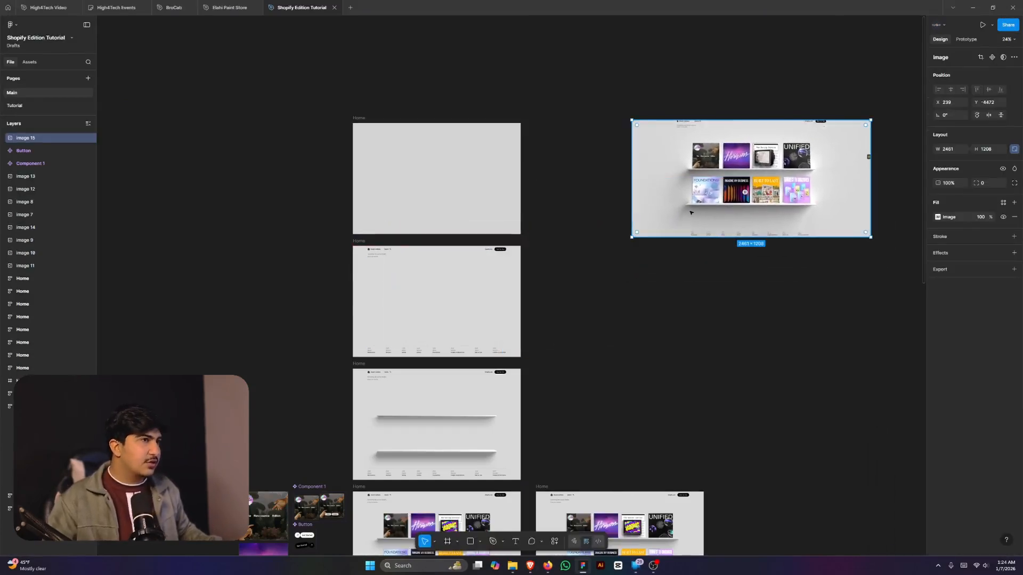
# - Position the screenshot well to the right of the Home frames
pyautogui.scroll(5, 737, 148)
pyautogui.scroll(-3, 642, 201)
pyautogui.scroll(-3, 739, 176)
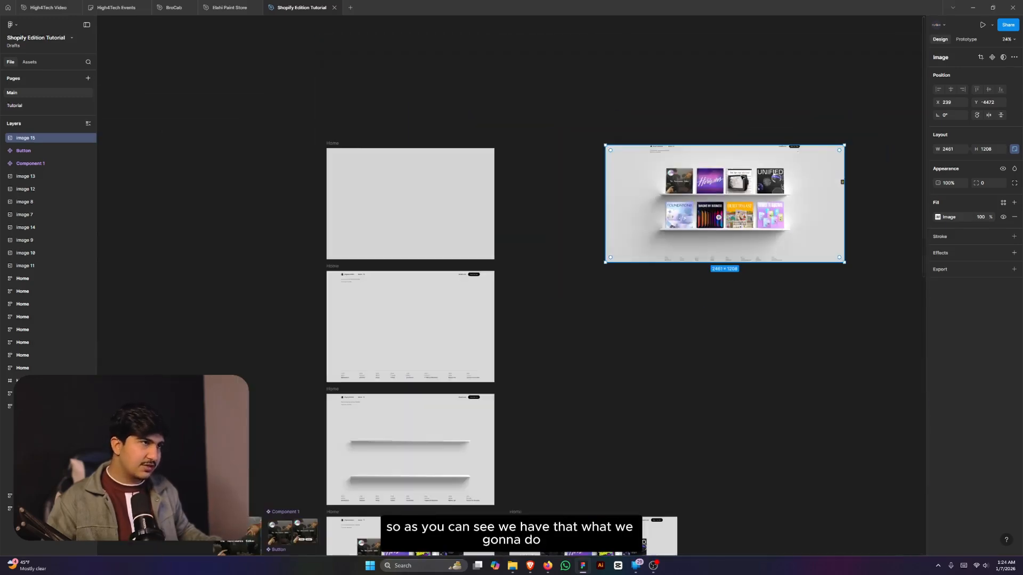
pyautogui.moveTo(842, 180); pyautogui.dragTo(973, 163)
pyautogui.scroll(-2, 533, 169)
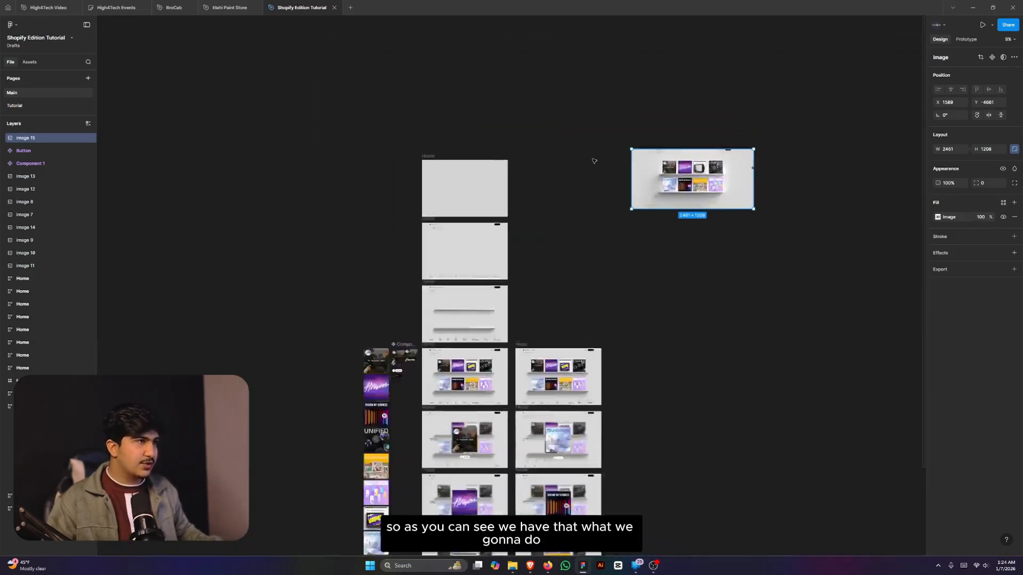
pyautogui.scroll(3, 592, 159)
pyautogui.moveTo(776, 198); pyautogui.dragTo(722, 225)
# - Create a 1728×1117 MacBook Pro 16" frame and place it beside the screenshot
pyautogui.press('f')
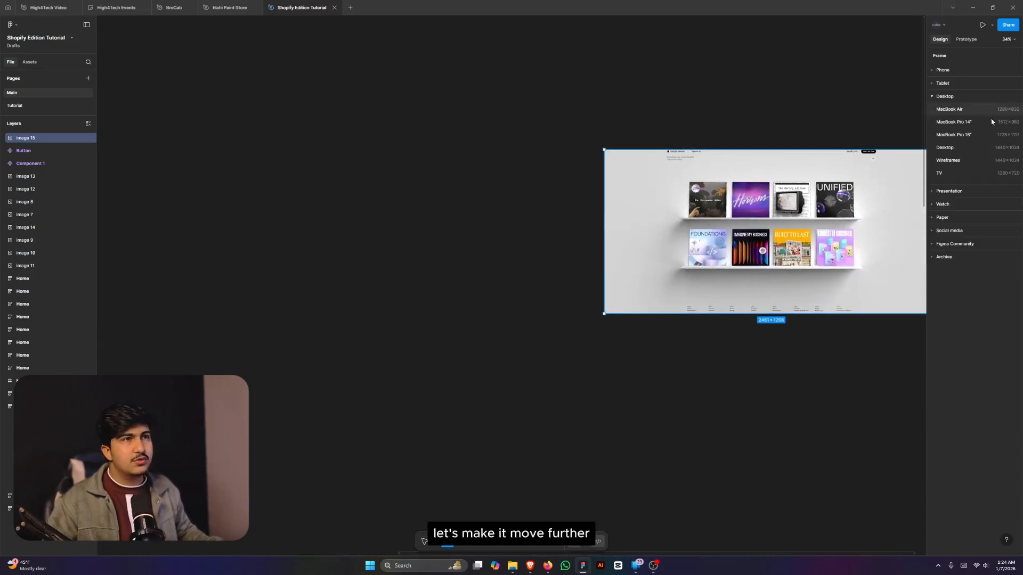
pyautogui.click(957, 135)
pyautogui.moveTo(750, 262); pyautogui.dragTo(348, 235)
pyautogui.scroll(-3, 613, 269)
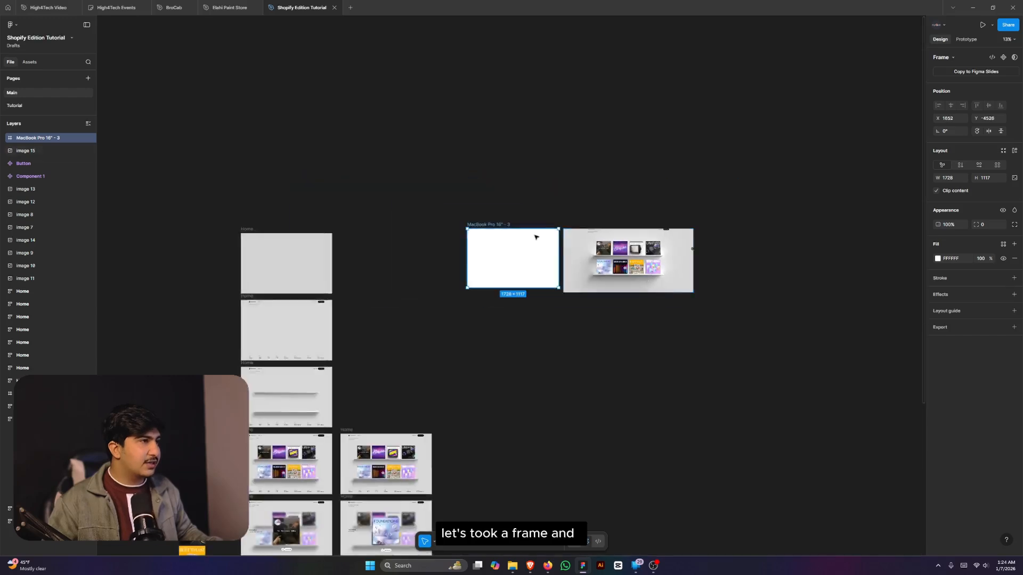
pyautogui.scroll(8, 530, 233)
# - Fill the new frame with grey D6D6D6 sampled from the screenshot's background
pyautogui.press('i')
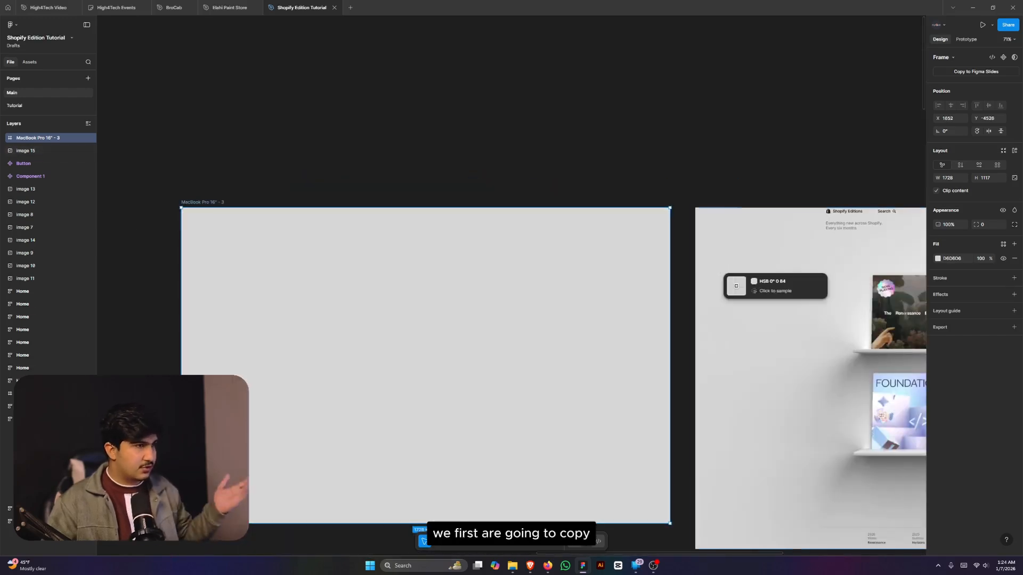
pyautogui.click(720, 270)
pyautogui.scroll(-2, 796, 244)
pyautogui.scroll(3, 855, 228)
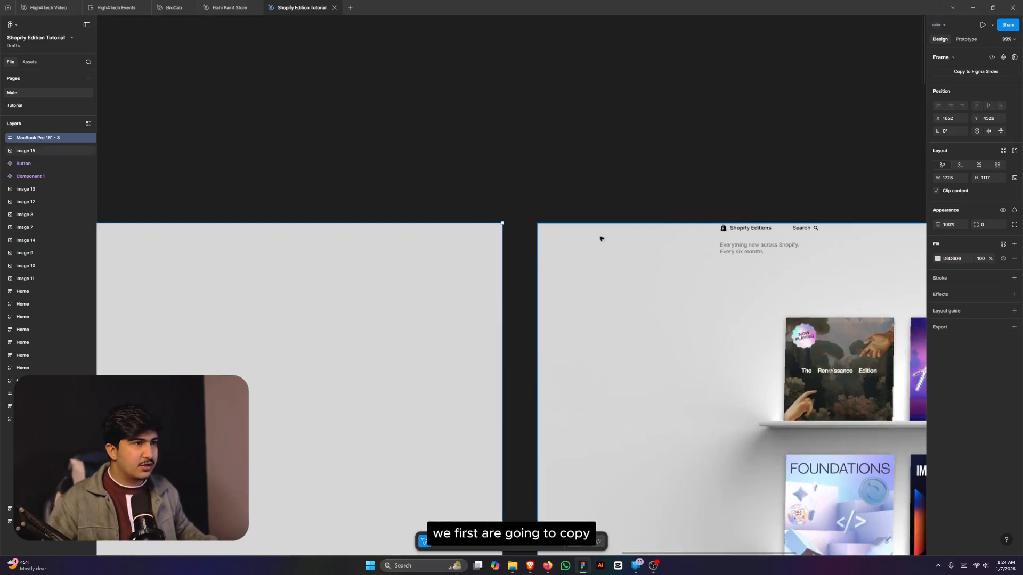
pyautogui.scroll(-2, 623, 246)
pyautogui.scroll(10, 645, 257)
pyautogui.scroll(-6, 554, 226)
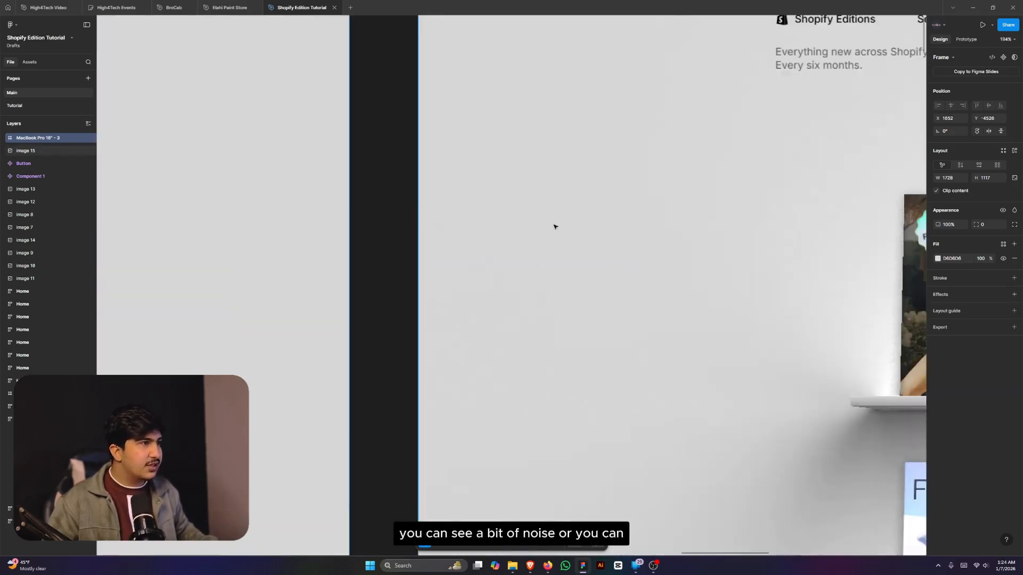
pyautogui.scroll(-8, 650, 245)
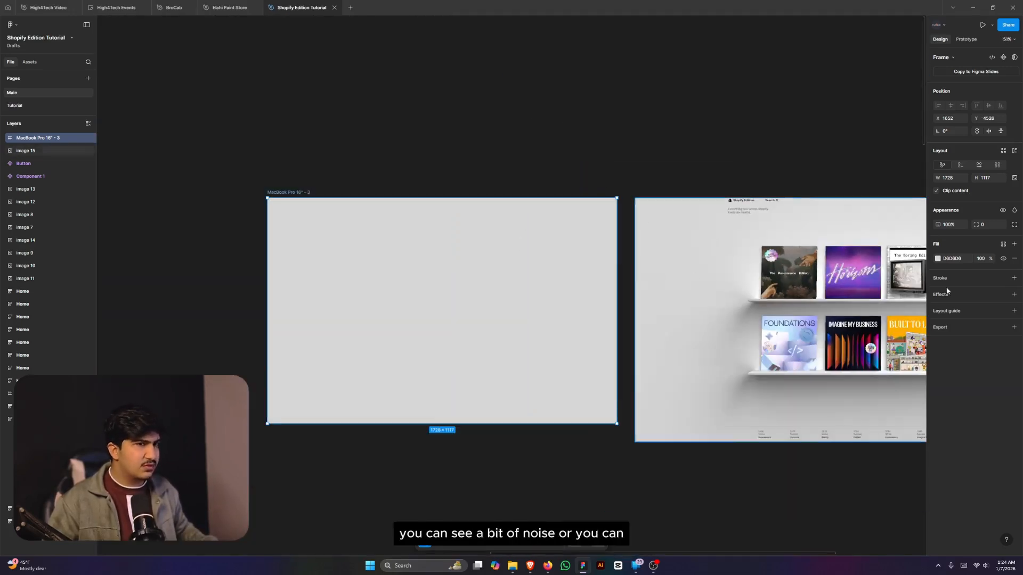
pyautogui.click(628, 147)
pyautogui.scroll(-4, 628, 146)
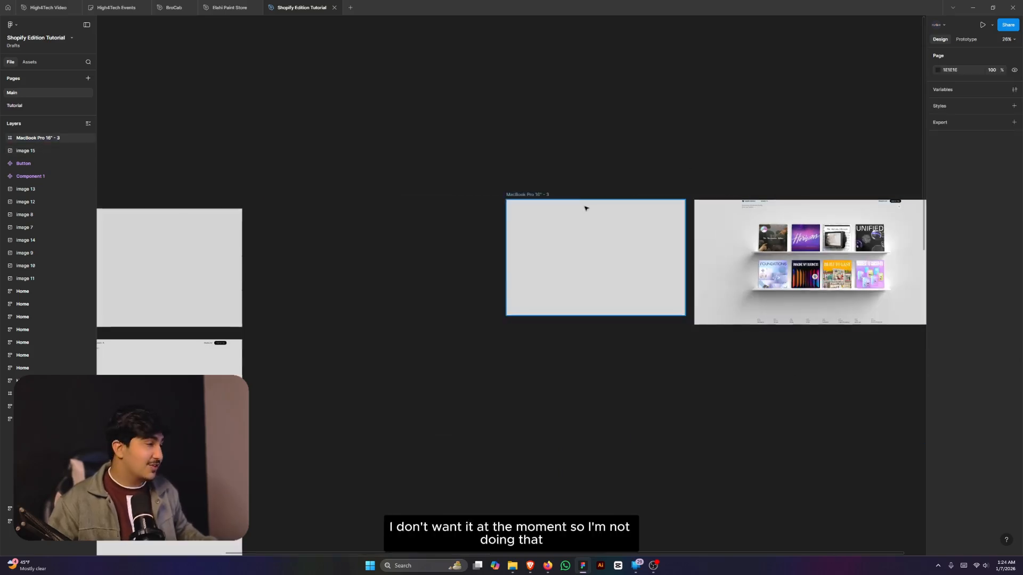
pyautogui.scroll(1, 463, 203)
pyautogui.scroll(-3, 639, 246)
pyautogui.scroll(2, 382, 326)
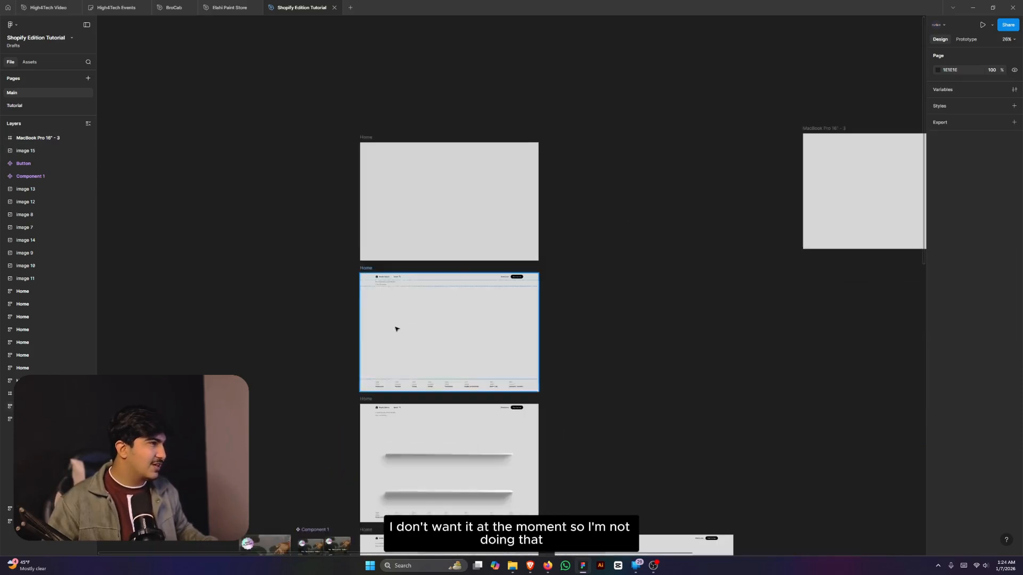
# - Select the header and footer rows inside the Home design
pyautogui.click(423, 322)
pyautogui.scroll(3, 422, 319)
pyautogui.click(362, 252)
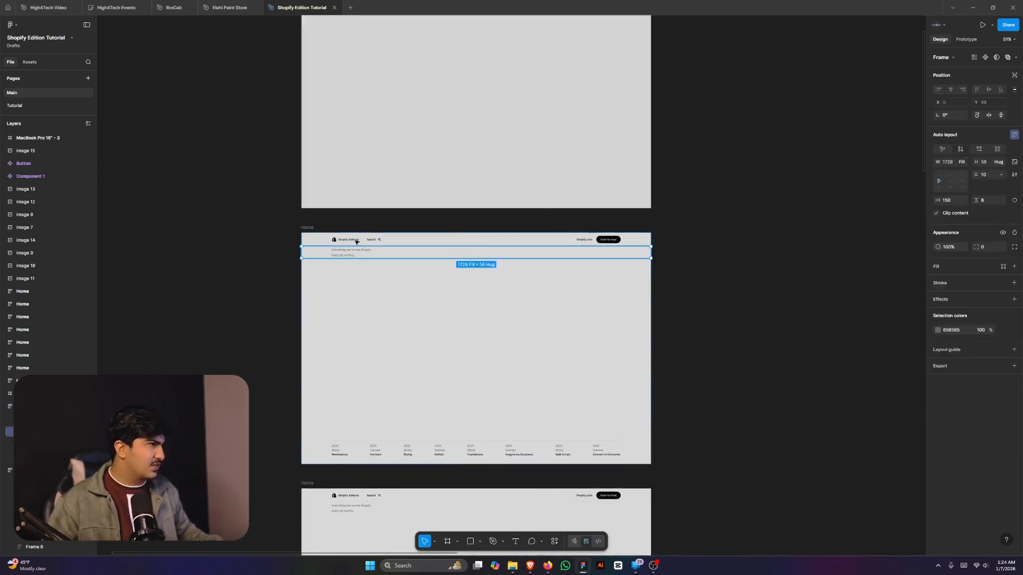
pyautogui.keyDown('shift'); pyautogui.click(412, 450); pyautogui.keyUp('shift')
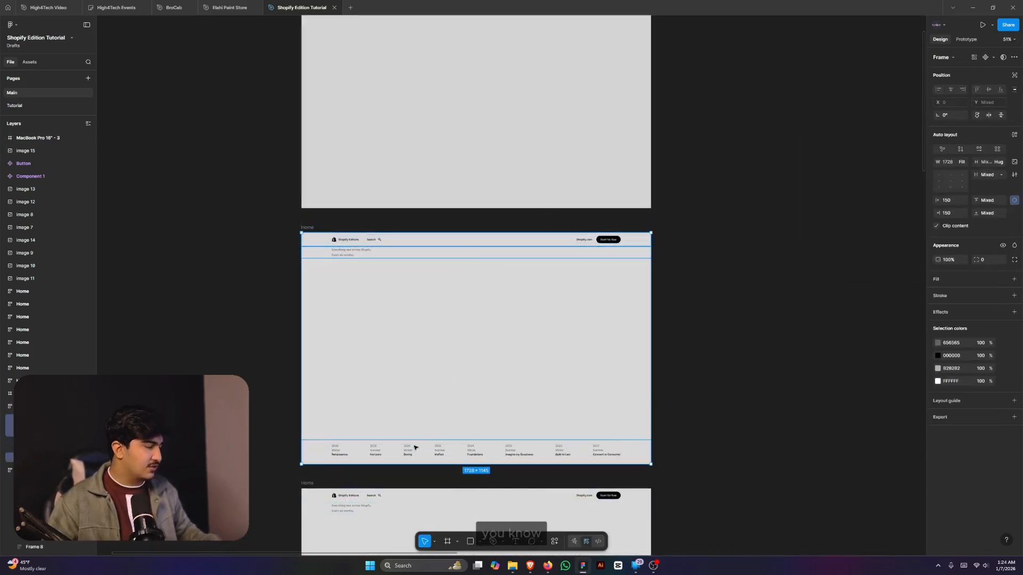
pyautogui.click(725, 327)
# - Give the empty MacBook Pro frame auto layout and paste the rows into it
pyautogui.scroll(-3, 397, 261)
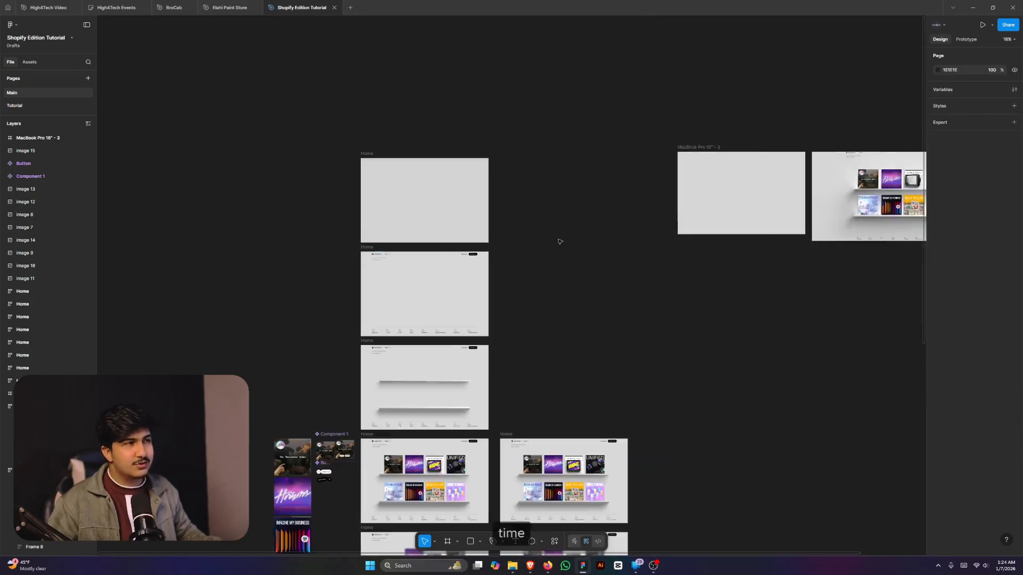
pyautogui.scroll(3, 738, 201)
pyautogui.click(751, 201)
pyautogui.hotkey('shift', 'a')
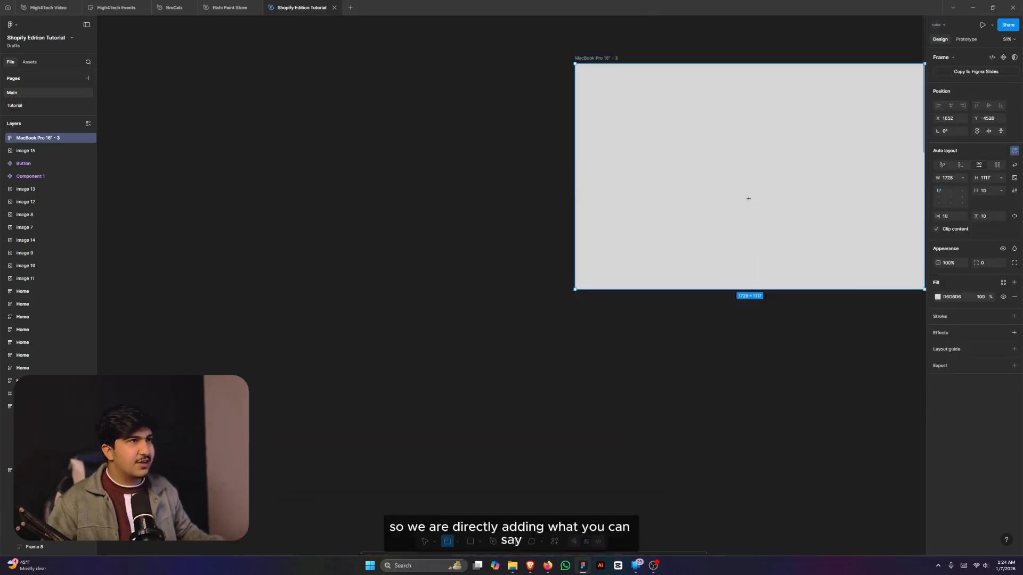
pyautogui.scroll(-3, 636, 253)
pyautogui.scroll(3, 703, 219)
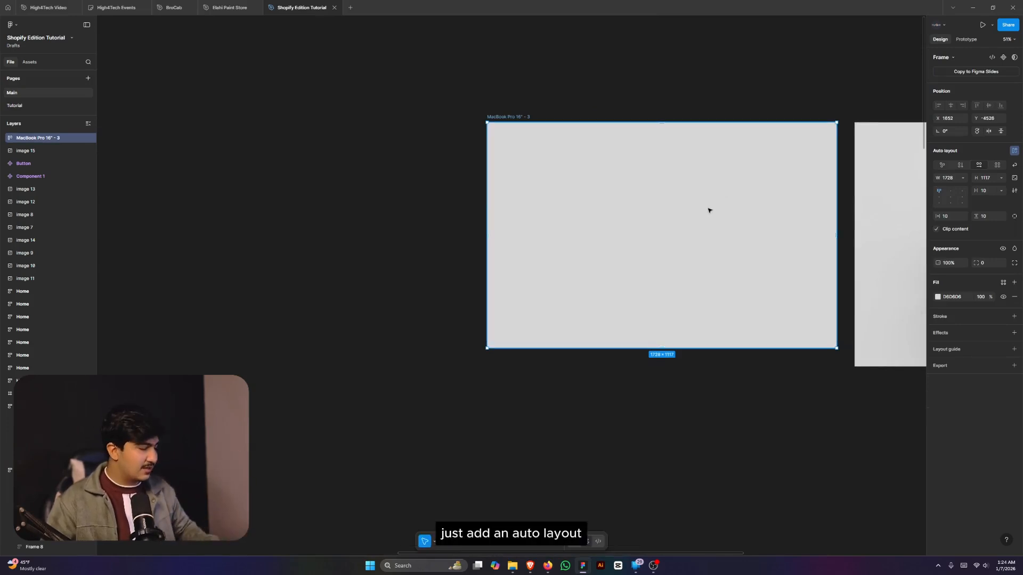
pyautogui.hotkey('ctrl', 'v')
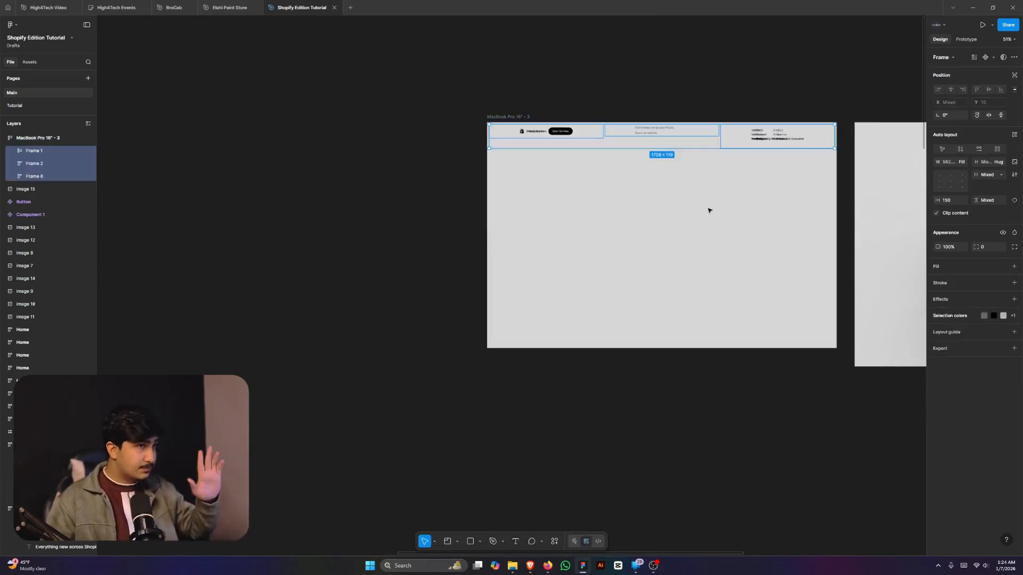
# - Set the frame's auto layout to vertical with 0 padding and Auto gap
pyautogui.click(762, 221)
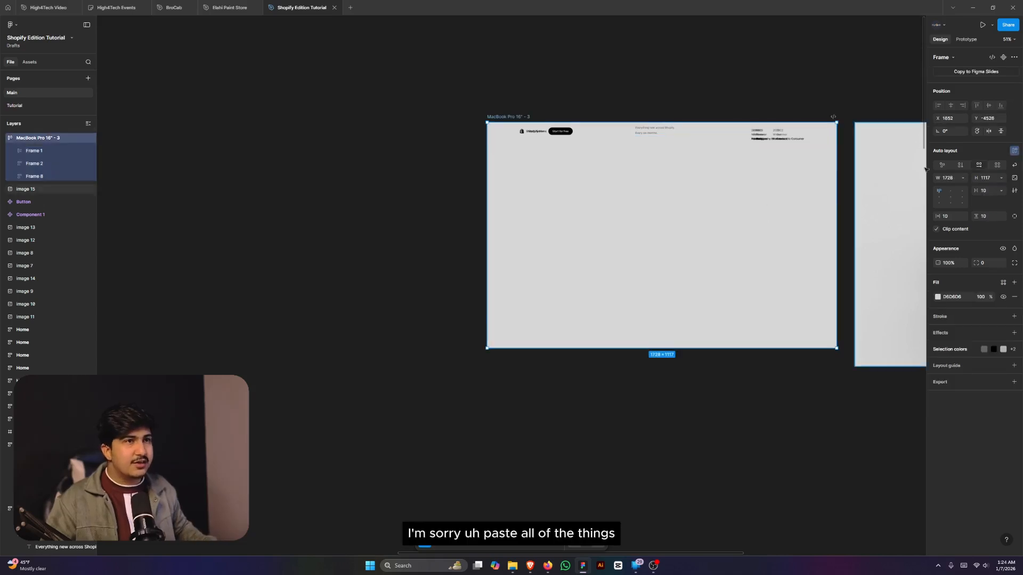
pyautogui.click(962, 165)
pyautogui.click(954, 216)
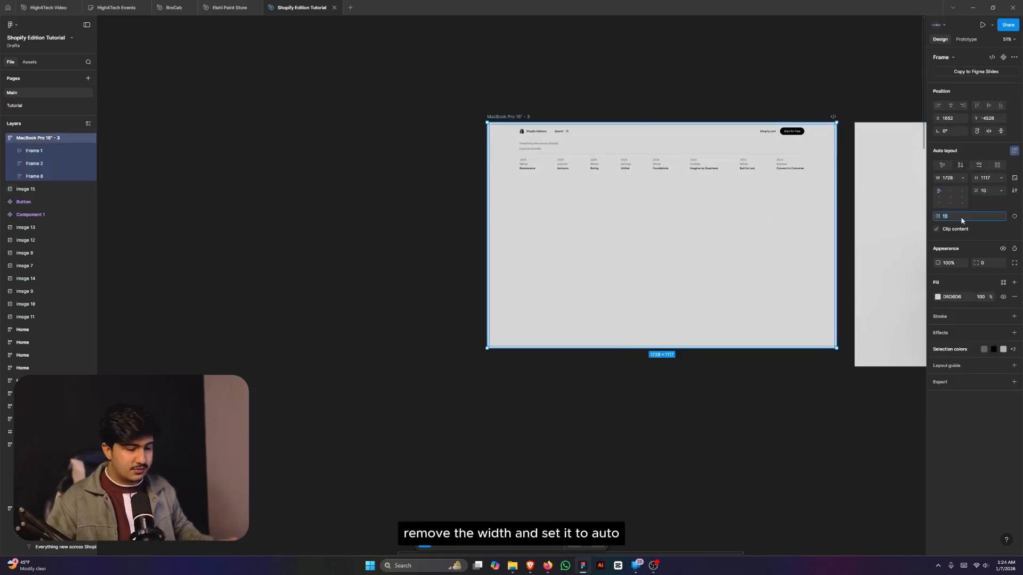
pyautogui.write('0')
pyautogui.press('Return')
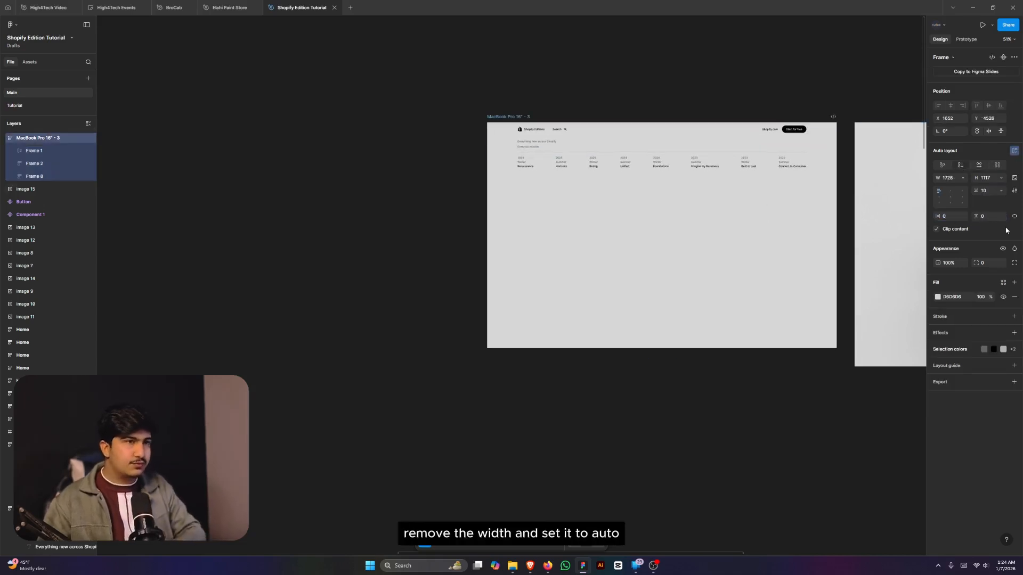
pyautogui.click(1002, 192)
pyautogui.click(986, 205)
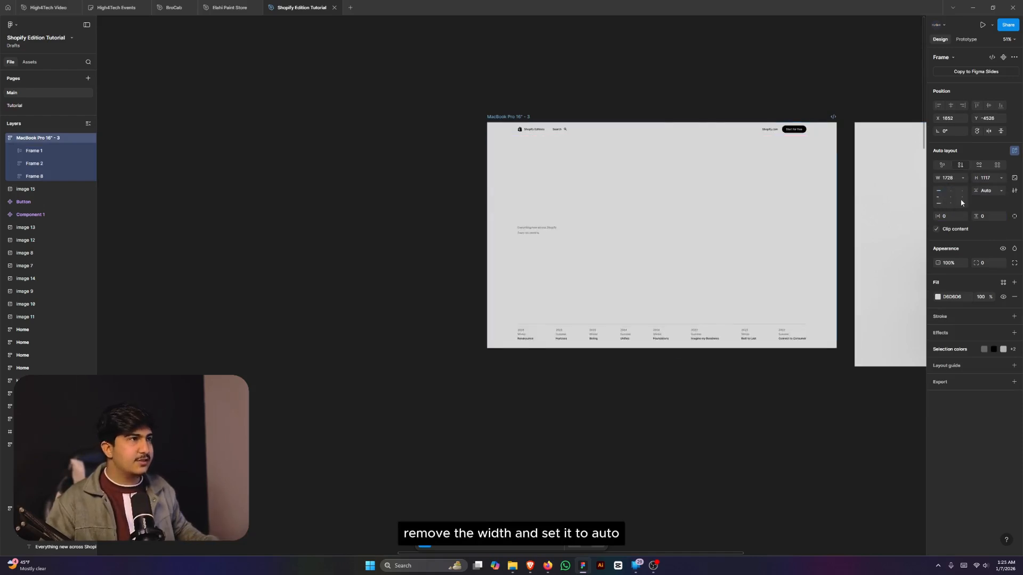
# - Wrap the header and tagline in their own auto-layout frame with 0 gap
pyautogui.click(527, 231)
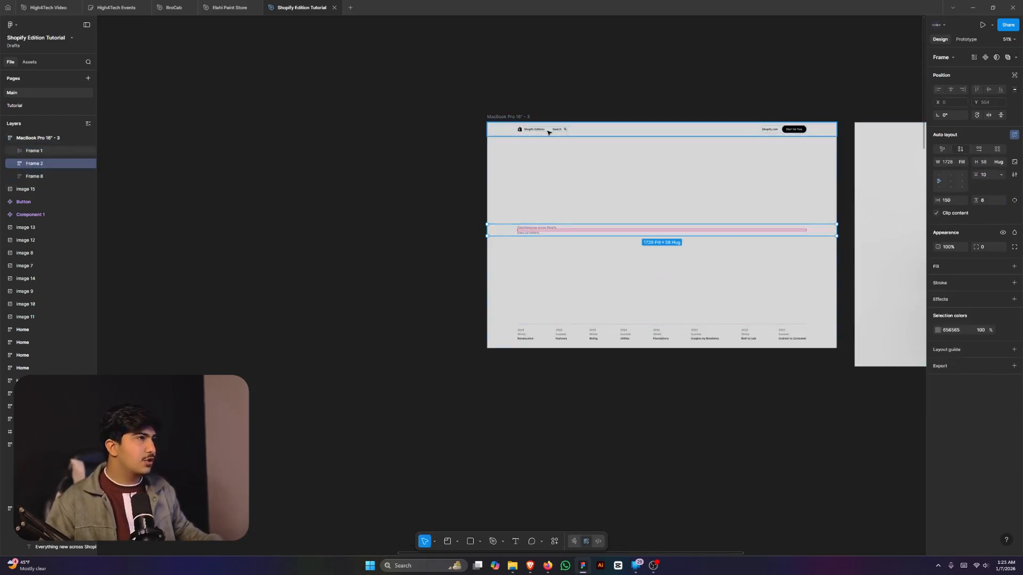
pyautogui.keyDown('shift'); pyautogui.click(581, 130); pyautogui.keyUp('shift')
pyautogui.hotkey('shift', 'a')
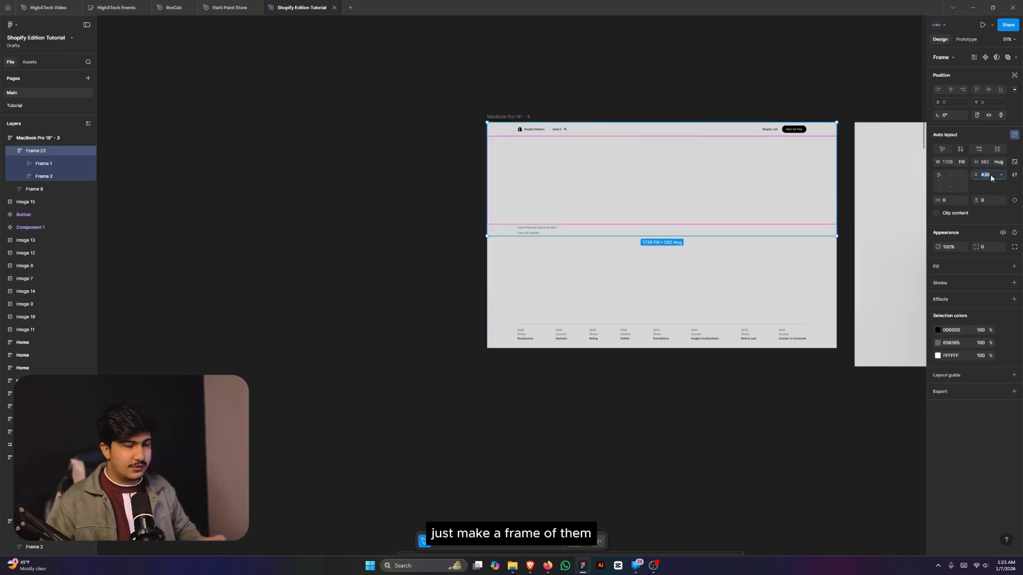
pyautogui.write('0')
pyautogui.press('Return')
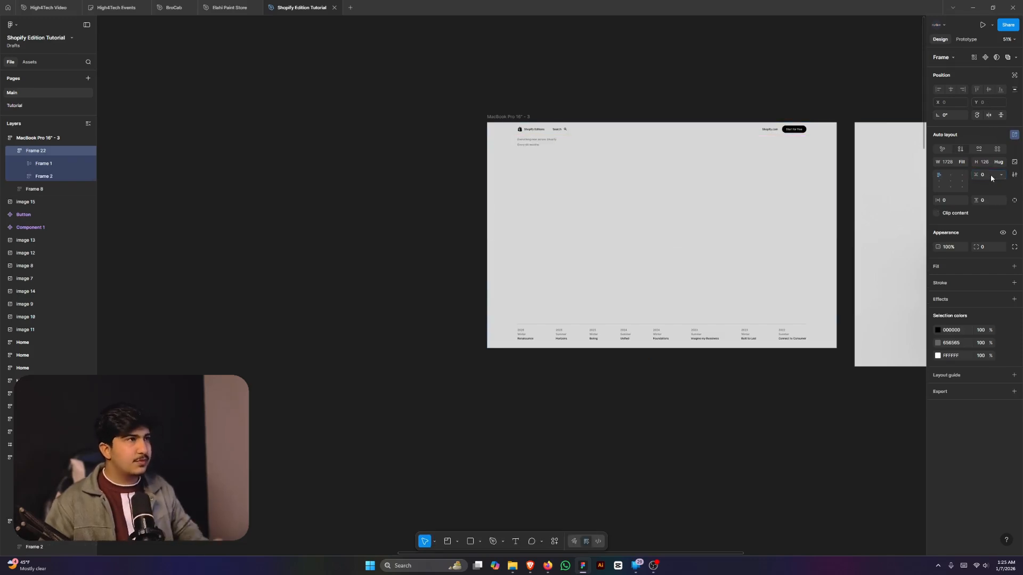
pyautogui.click(694, 80)
pyautogui.scroll(2, 691, 96)
pyautogui.scroll(-3, 543, 128)
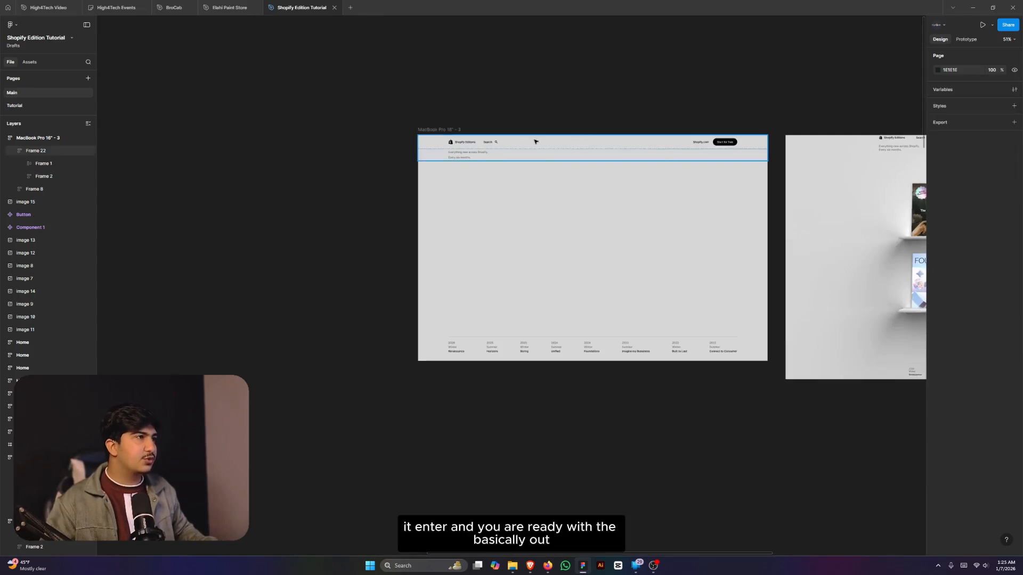
pyautogui.scroll(3, 564, 143)
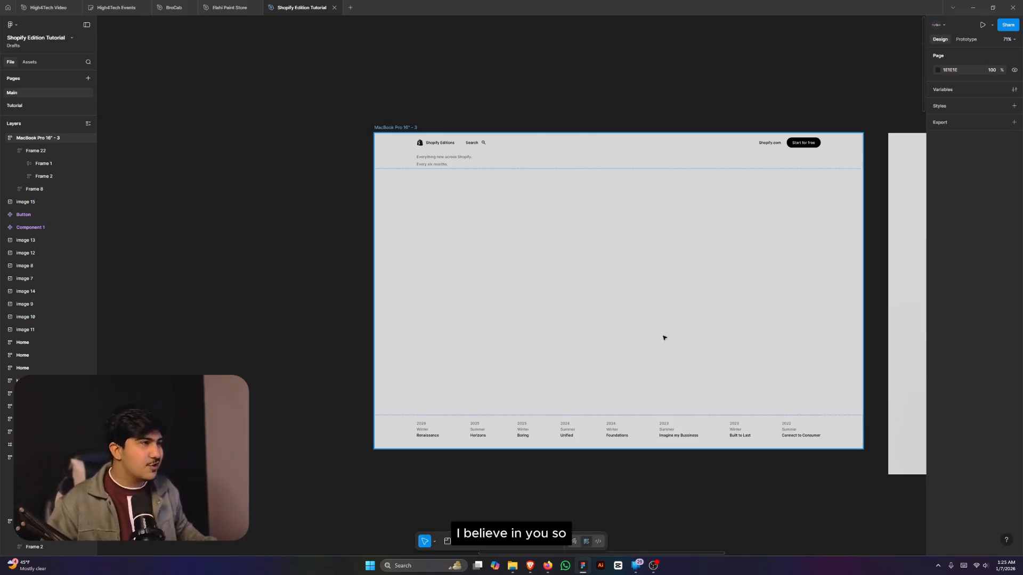
pyautogui.scroll(-5, 639, 325)
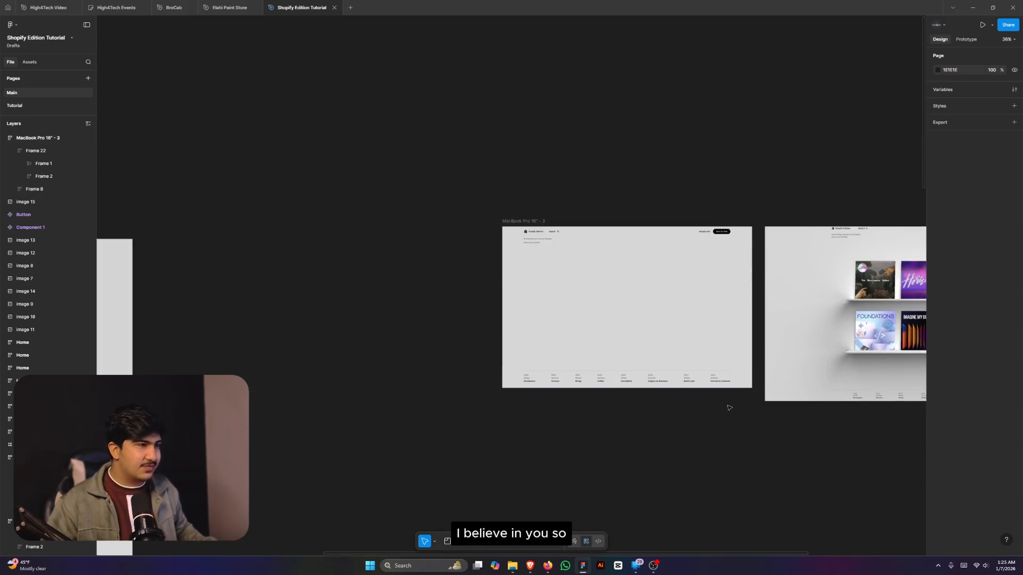
pyautogui.scroll(-3, 730, 408)
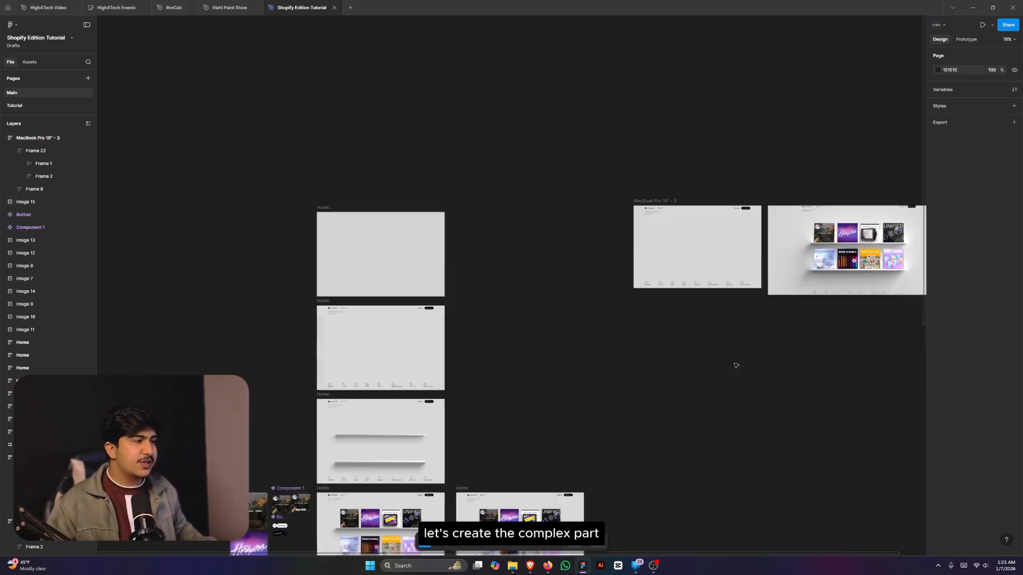
pyautogui.scroll(9, 437, 433)
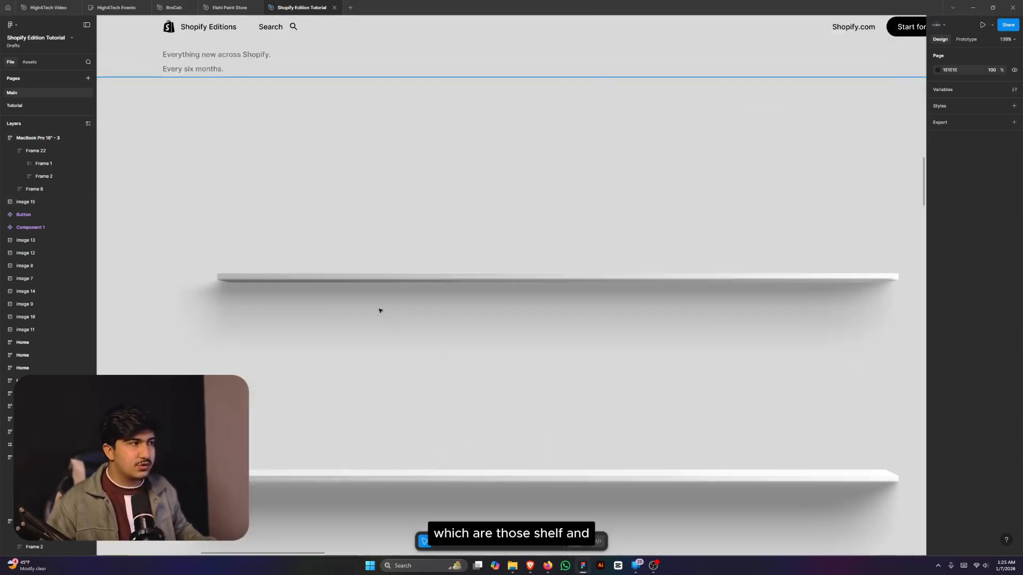
pyautogui.scroll(-2, 295, 280)
pyautogui.click(288, 383)
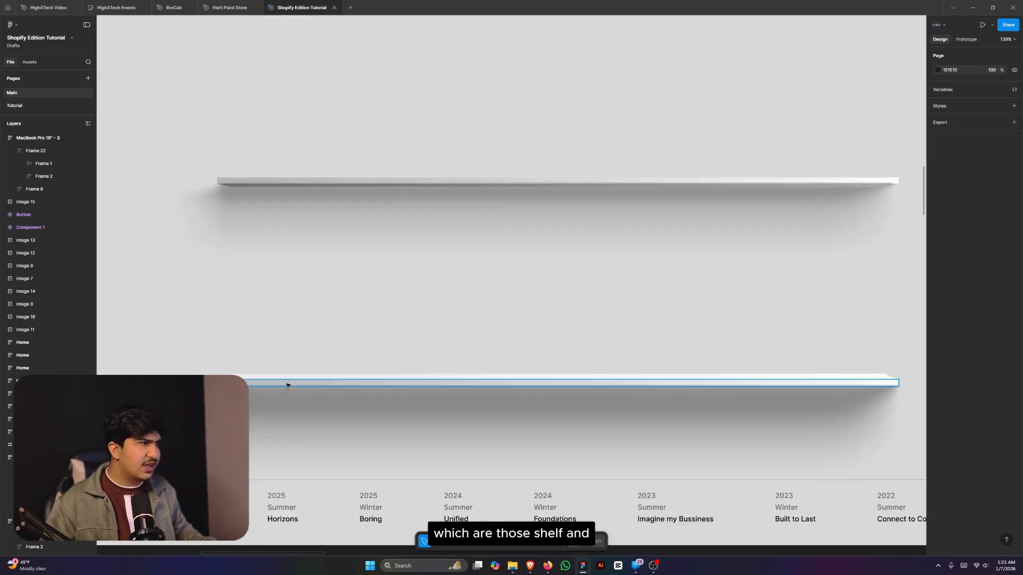
pyautogui.scroll(-5, 287, 385)
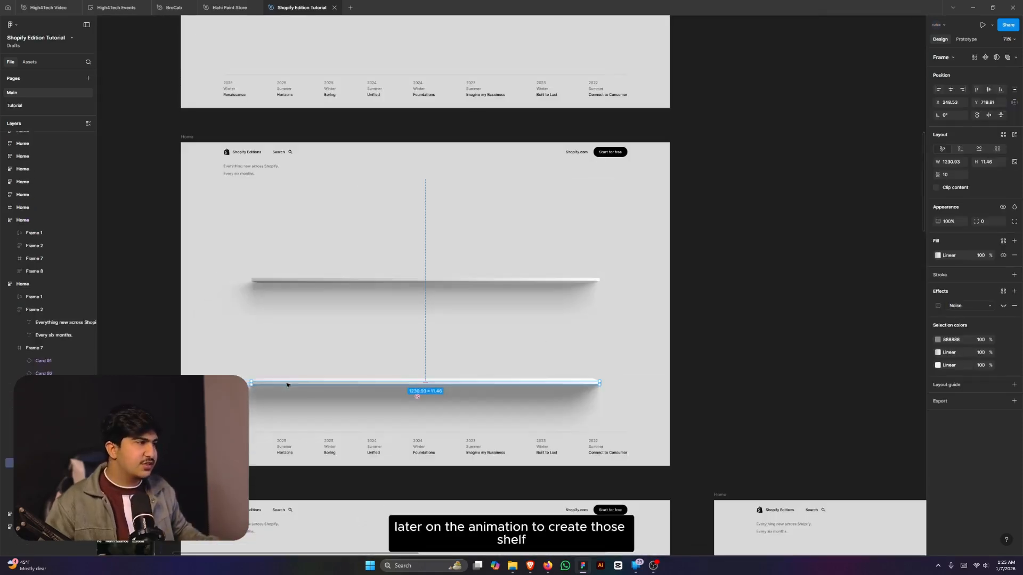
pyautogui.scroll(5, 287, 384)
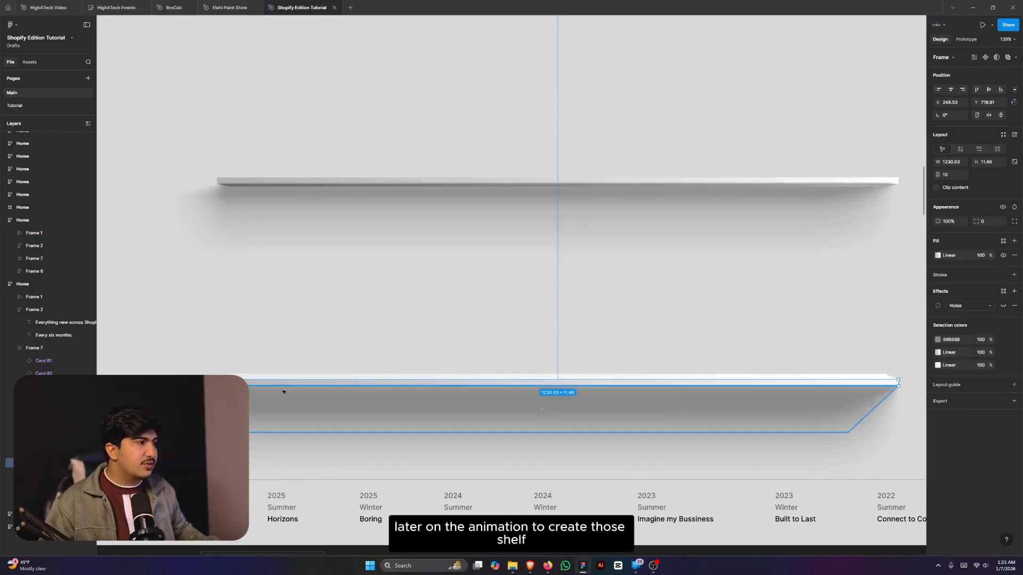
pyautogui.scroll(-10, 288, 389)
pyautogui.scroll(-1, 287, 388)
pyautogui.scroll(3, 624, 306)
pyautogui.scroll(-2, 535, 266)
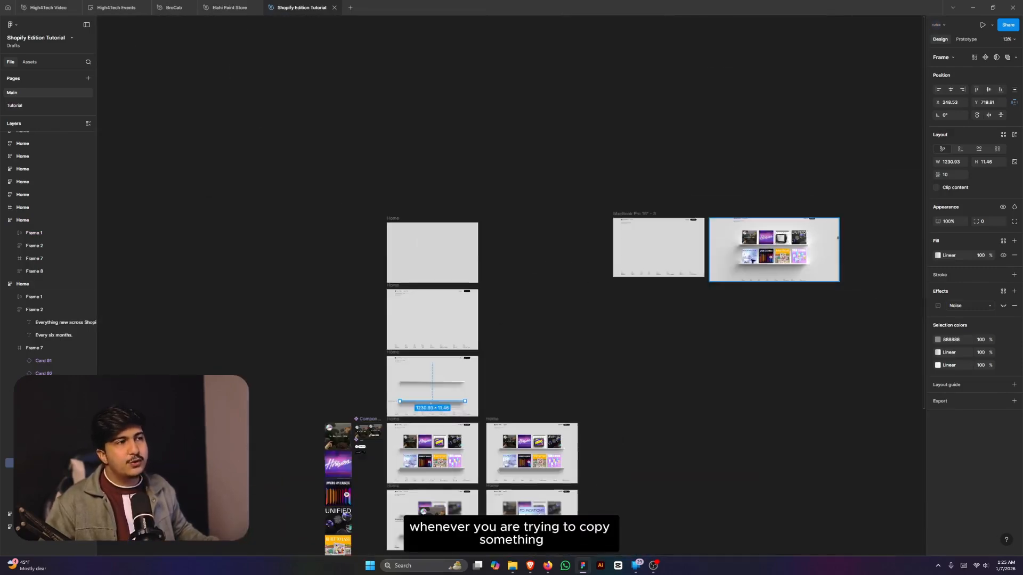
pyautogui.scroll(4, 768, 254)
pyautogui.scroll(4, 617, 297)
pyautogui.scroll(-3, 617, 297)
pyautogui.scroll(4, 566, 297)
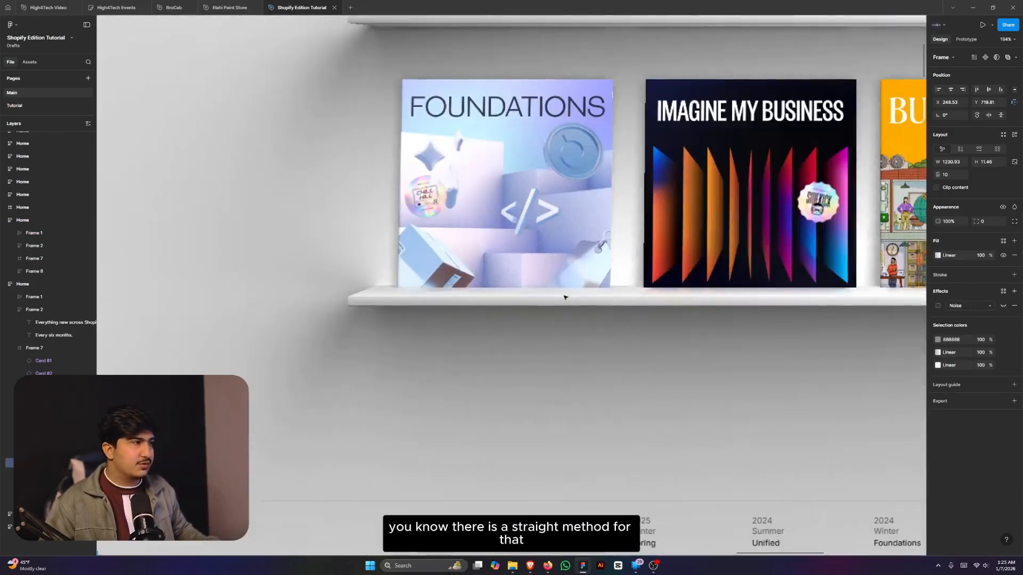
pyautogui.scroll(-2, 443, 297)
pyautogui.scroll(4, 566, 291)
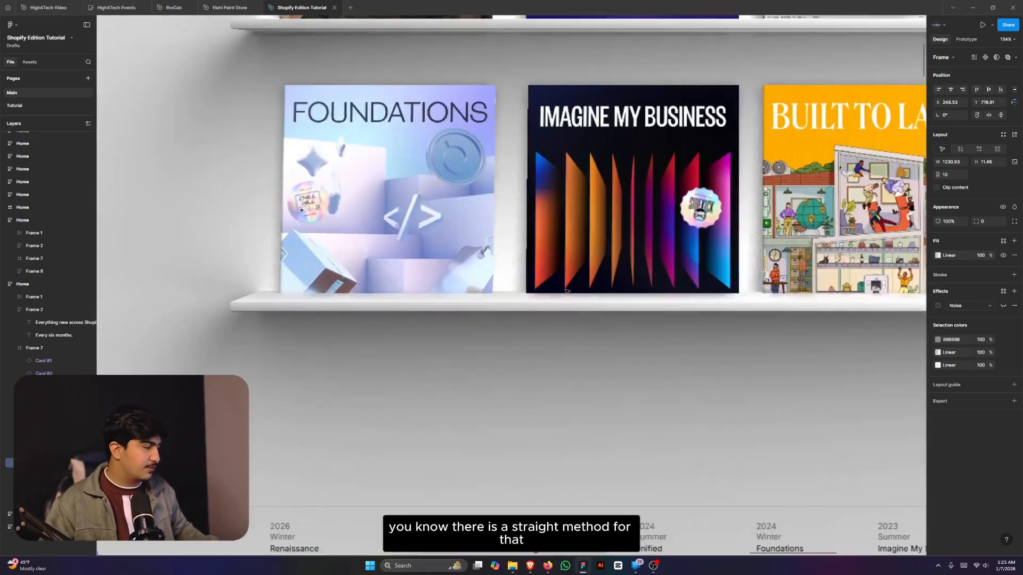
# - Create a MacBook frame, flatten it to a 1728×73 white strip, and place it under the lower shelf
pyautogui.press('f')
pyautogui.click(956, 136)
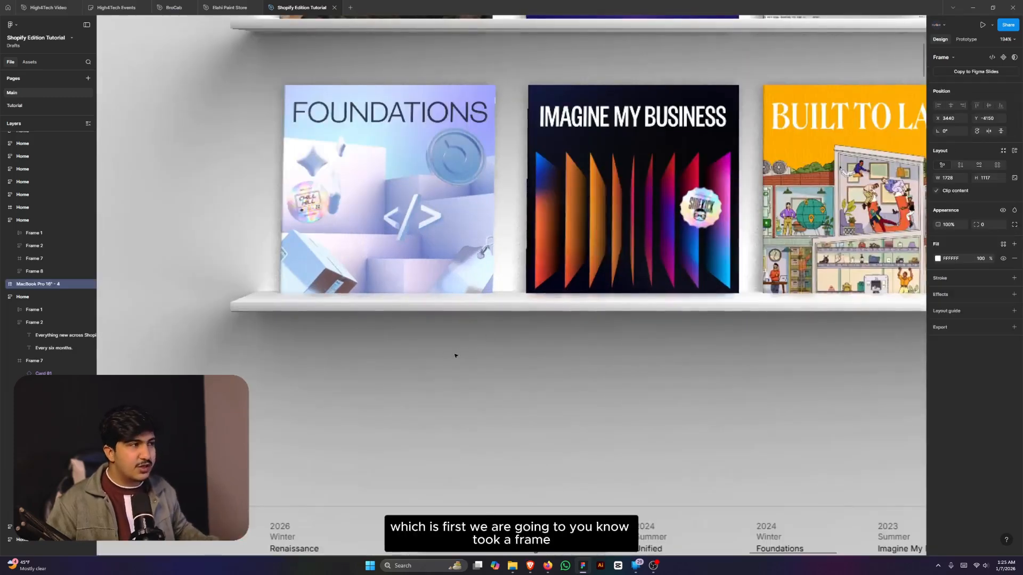
pyautogui.scroll(-4, 538, 343)
pyautogui.scroll(-5, 538, 342)
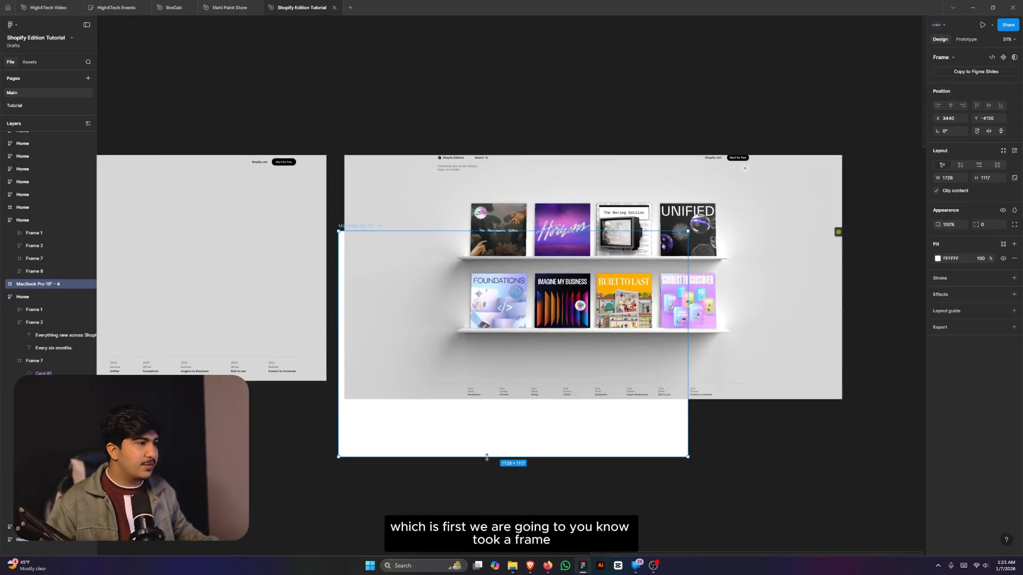
pyautogui.moveTo(494, 437)
pyautogui.mouseDown()
pyautogui.moveTo(509, 445)
pyautogui.moveTo(518, 359)
pyautogui.mouseUp()
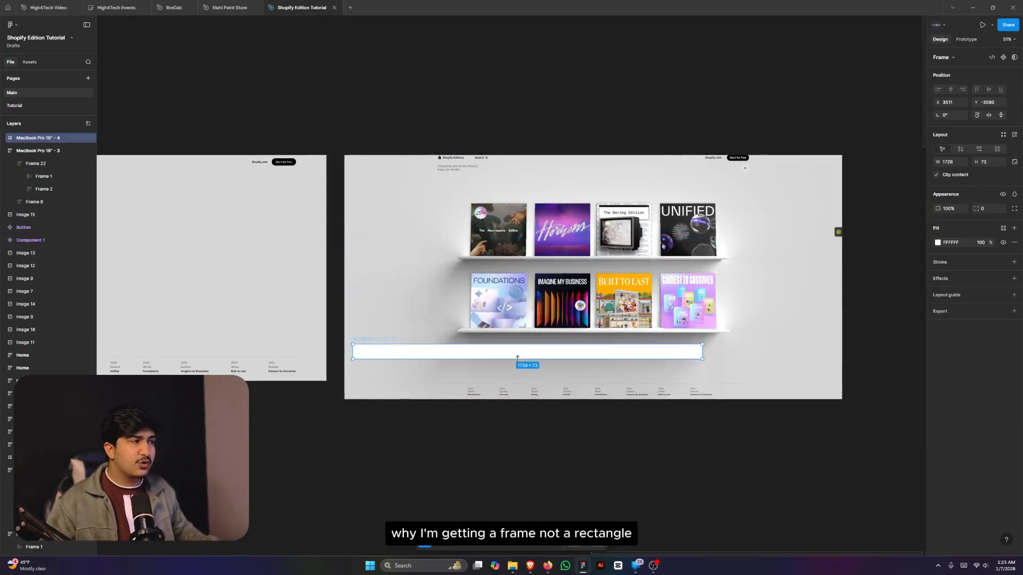
pyautogui.scroll(5, 402, 350)
pyautogui.moveTo(366, 358); pyautogui.dragTo(623, 397)
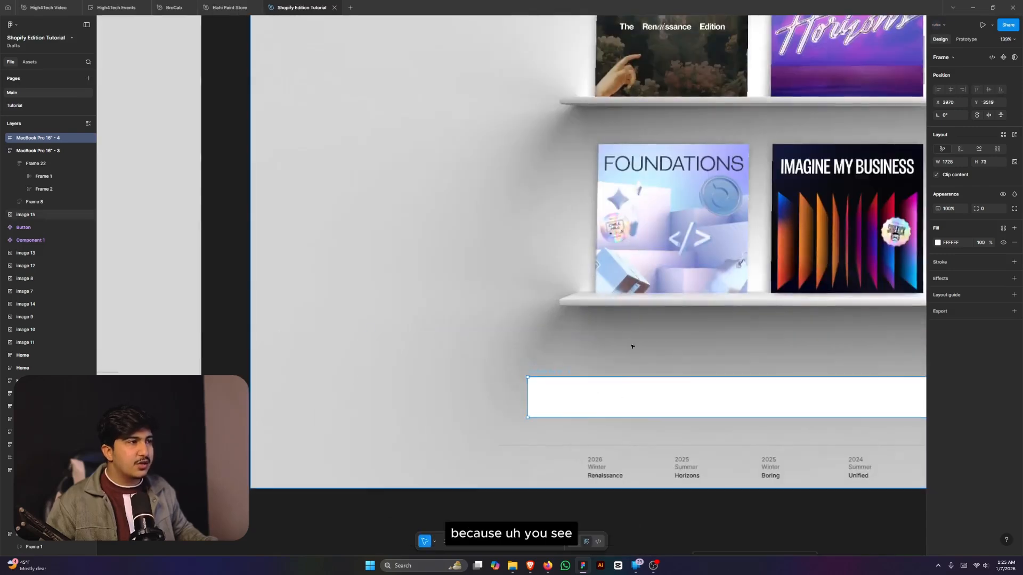
pyautogui.scroll(5, 618, 288)
pyautogui.scroll(-10, 618, 288)
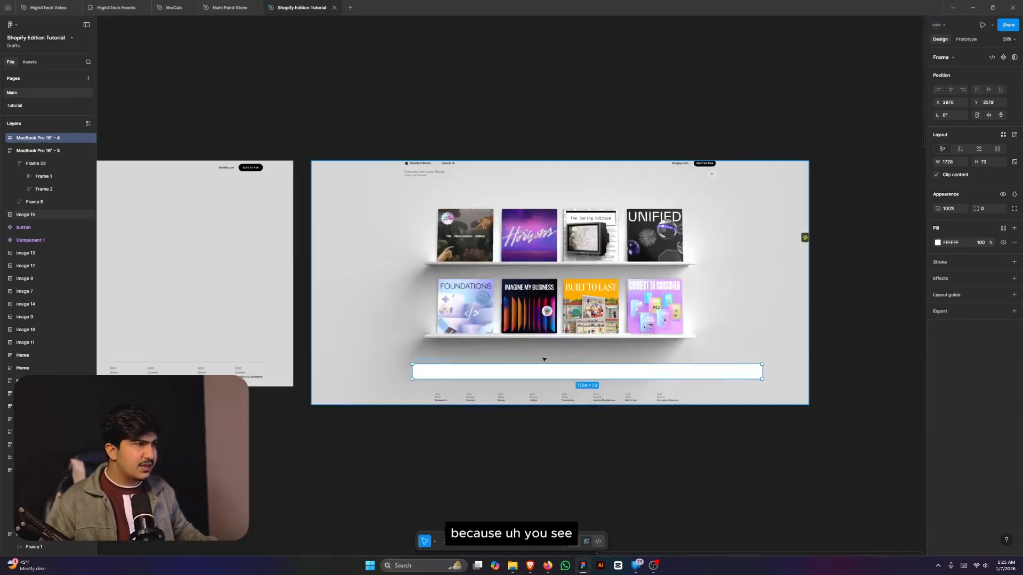
pyautogui.scroll(2, 594, 264)
pyautogui.scroll(-2, 788, 237)
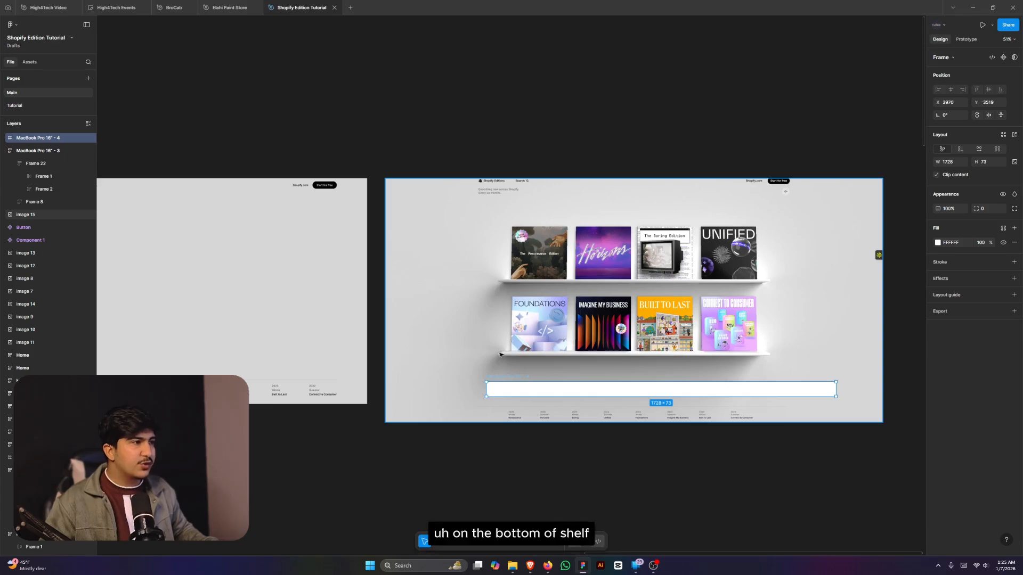
pyautogui.scroll(5, 501, 366)
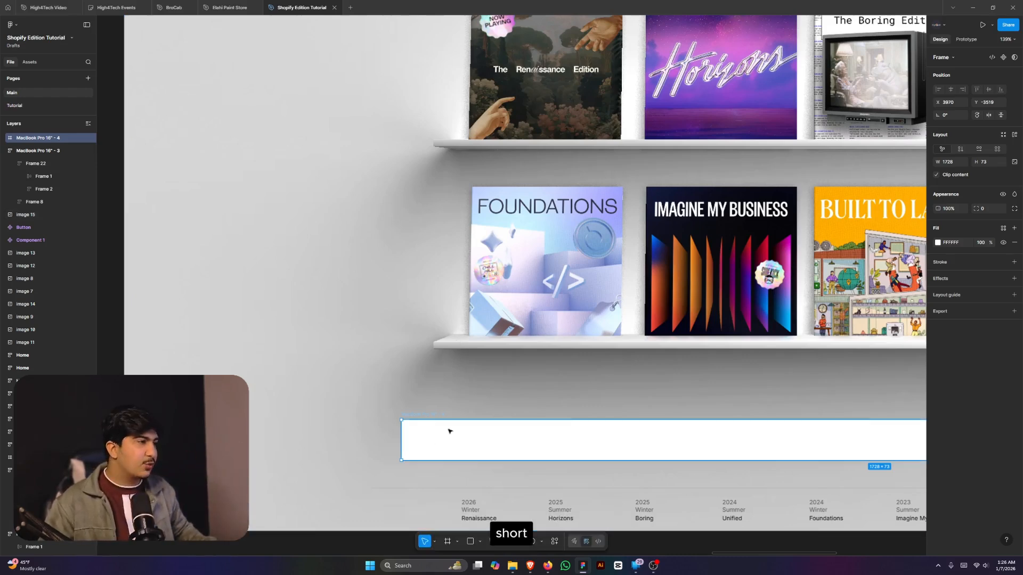
# - Move the strip up against the lower shelf and reduce its height from 73 to 12
pyautogui.moveTo(450, 430); pyautogui.dragTo(478, 394)
pyautogui.scroll(5, 433, 342)
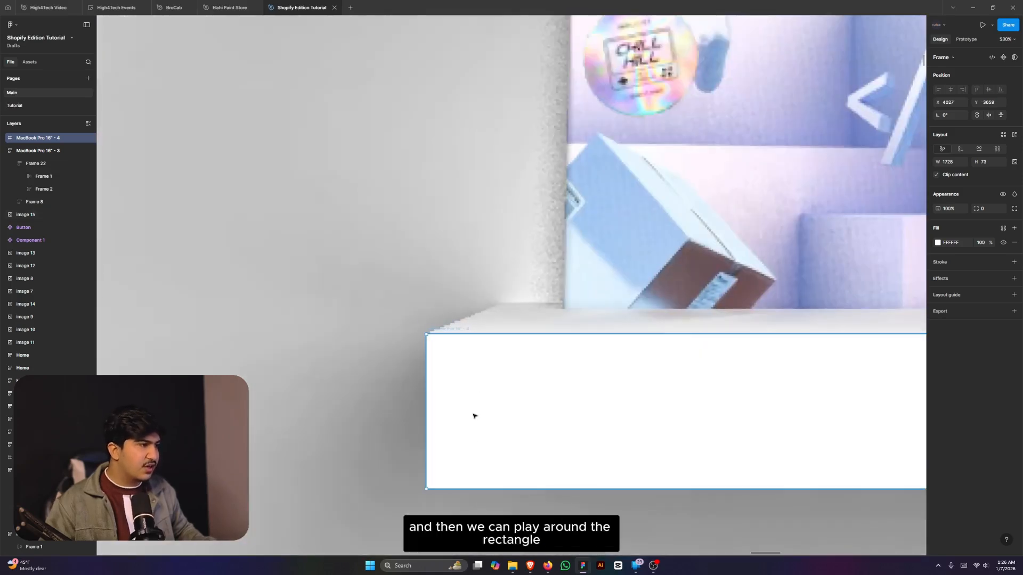
pyautogui.moveTo(481, 488); pyautogui.dragTo(497, 360)
pyautogui.scroll(-10, 498, 360)
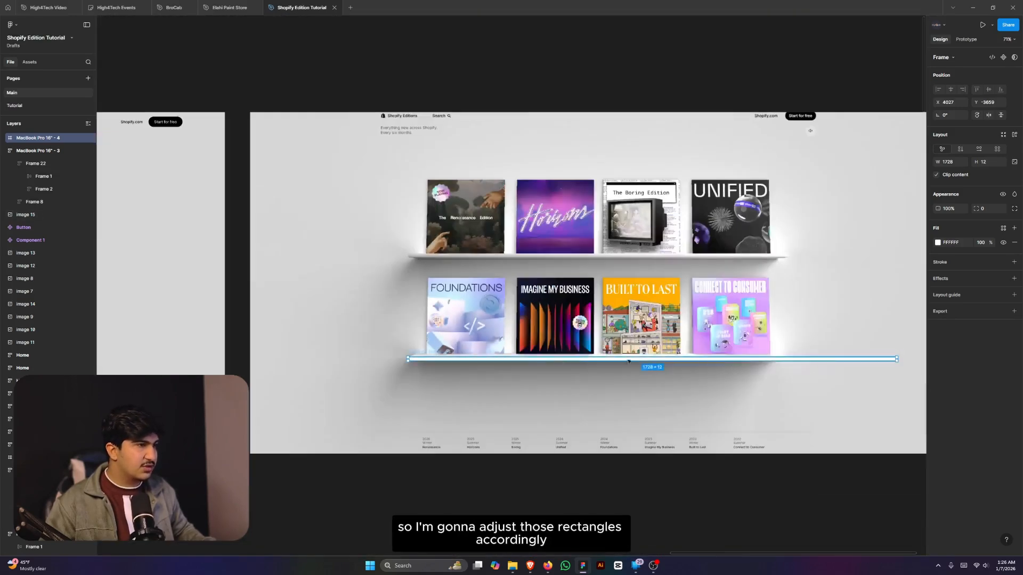
pyautogui.scroll(5, 852, 360)
pyautogui.scroll(-5, 746, 360)
pyautogui.scroll(3, 722, 363)
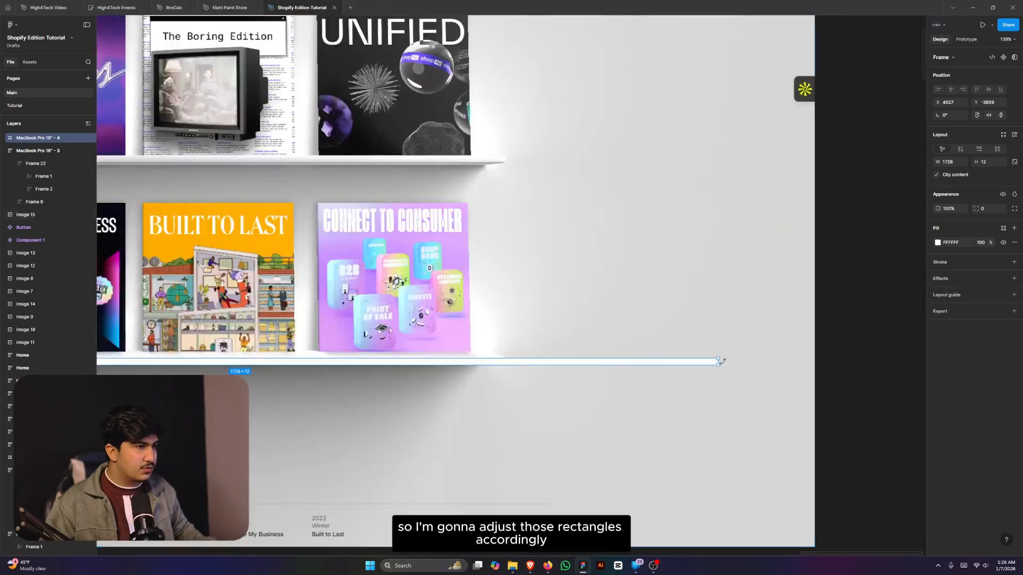
# - Shorten the shelf to about 1345 wide and nudge it slightly lower (Y -3659 to -3644)
pyautogui.moveTo(718, 363); pyautogui.dragTo(507, 364)
pyautogui.scroll(10, 500, 362)
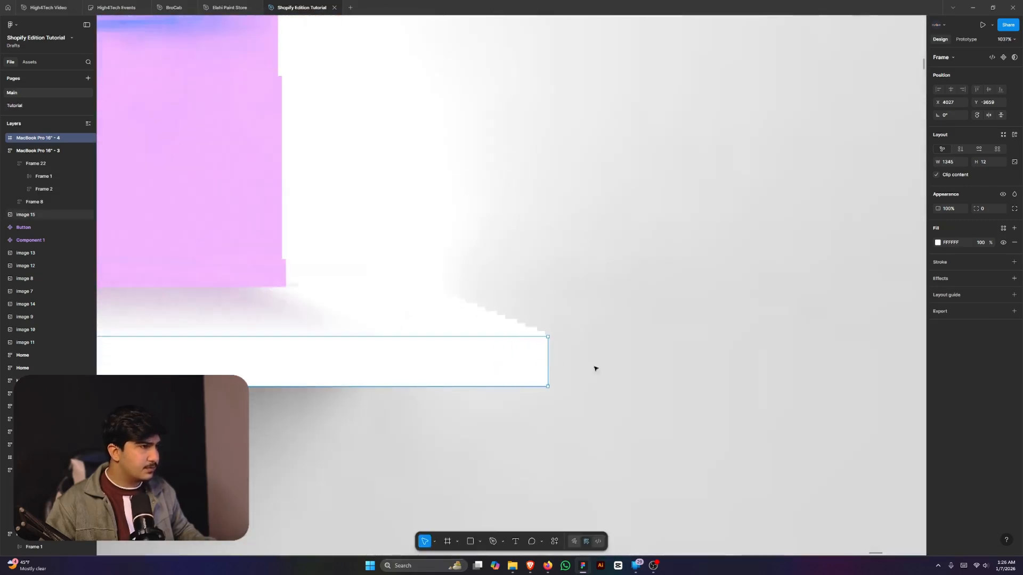
pyautogui.scroll(-10, 596, 368)
pyautogui.scroll(6, 265, 440)
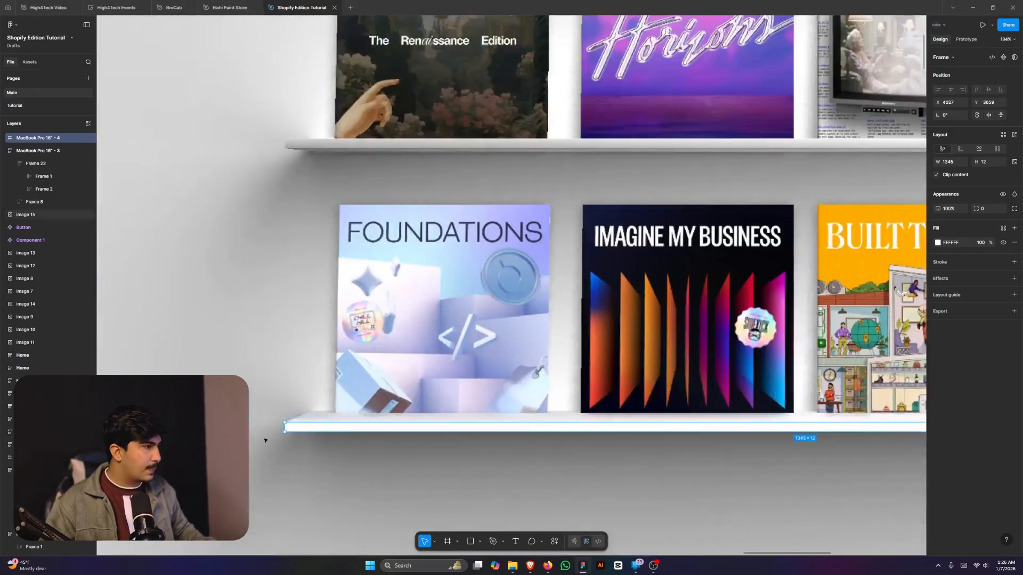
pyautogui.scroll(10, 266, 440)
pyautogui.moveTo(463, 360); pyautogui.dragTo(467, 487)
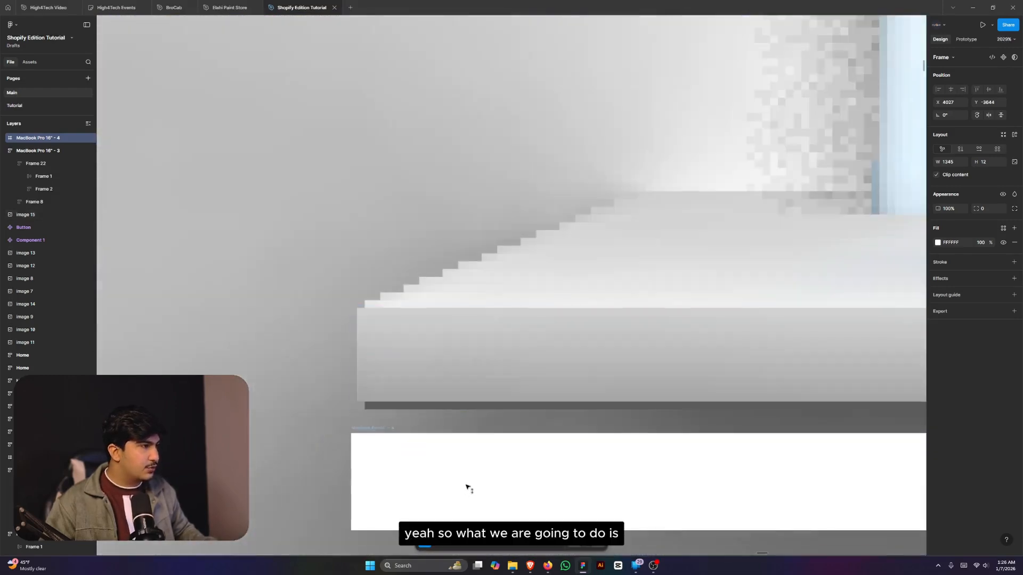
pyautogui.scroll(-3, 533, 416)
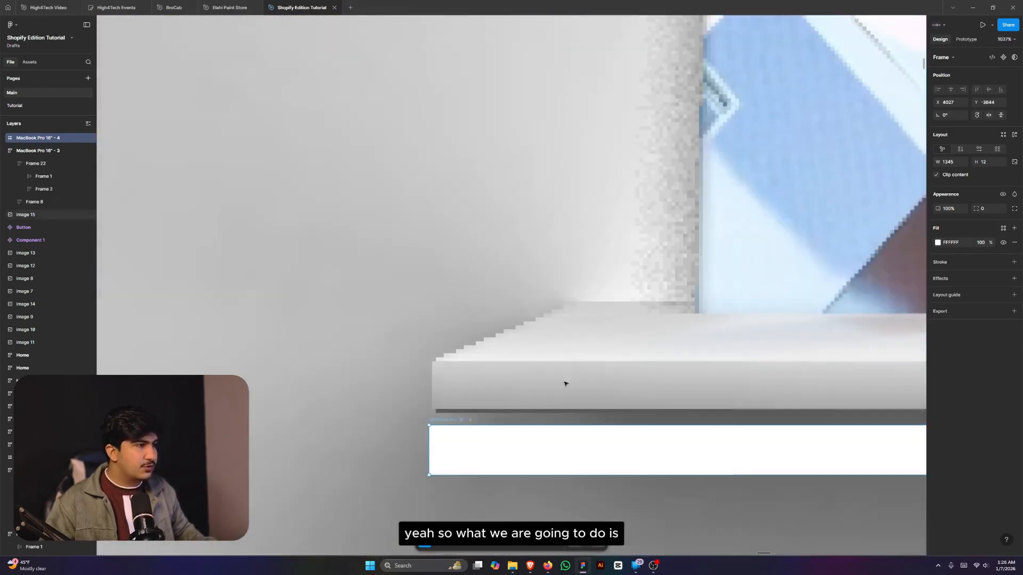
# - Change the shelf fill to a linear gradient starting with BCBCBC sampled from the reference shelf
pyautogui.click(938, 243)
pyautogui.click(850, 261)
pyautogui.scroll(-2, 475, 355)
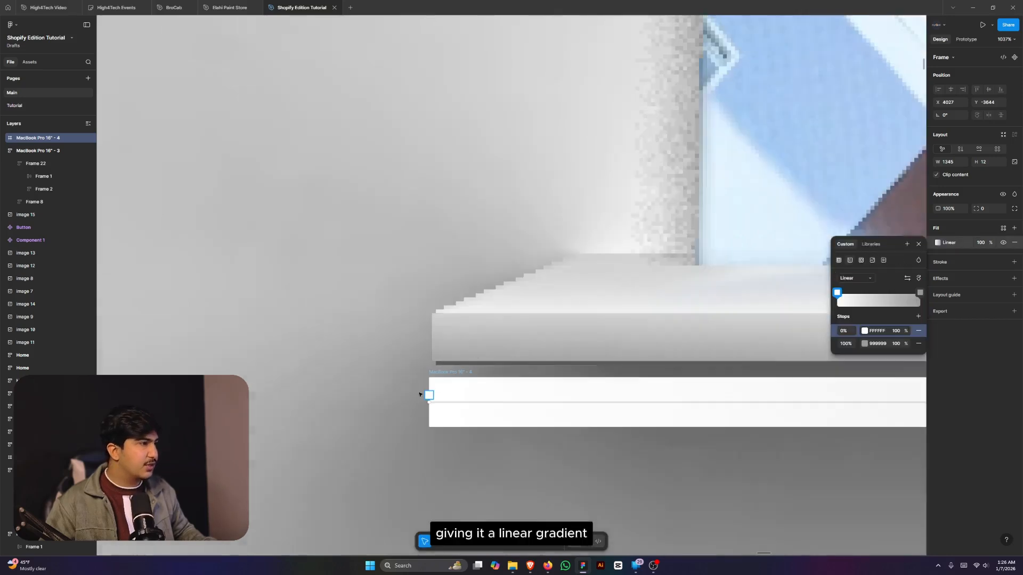
pyautogui.scroll(4, 420, 395)
pyautogui.scroll(2, 475, 219)
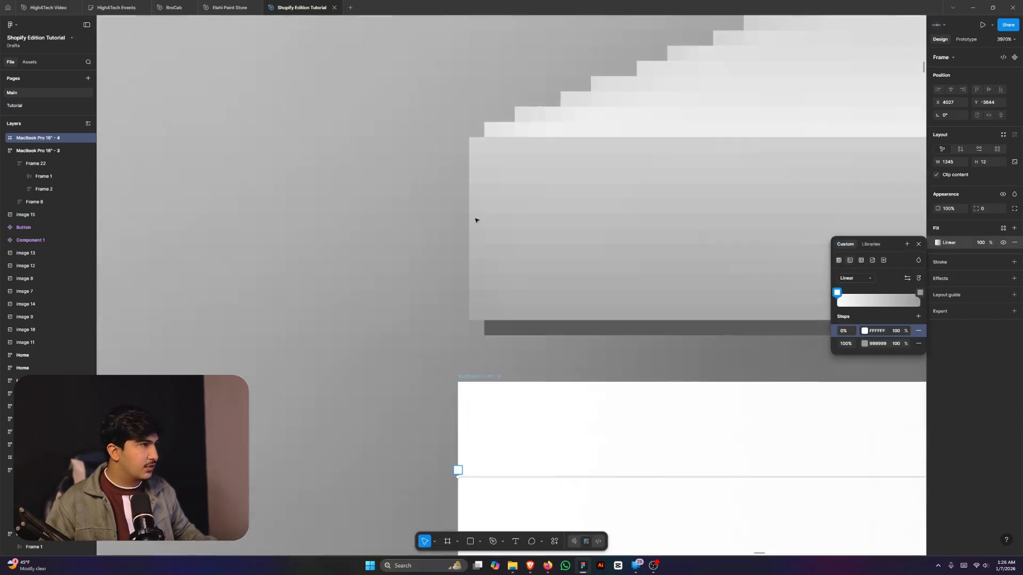
pyautogui.press('i')
pyautogui.click(492, 238)
pyautogui.scroll(-10, 434, 240)
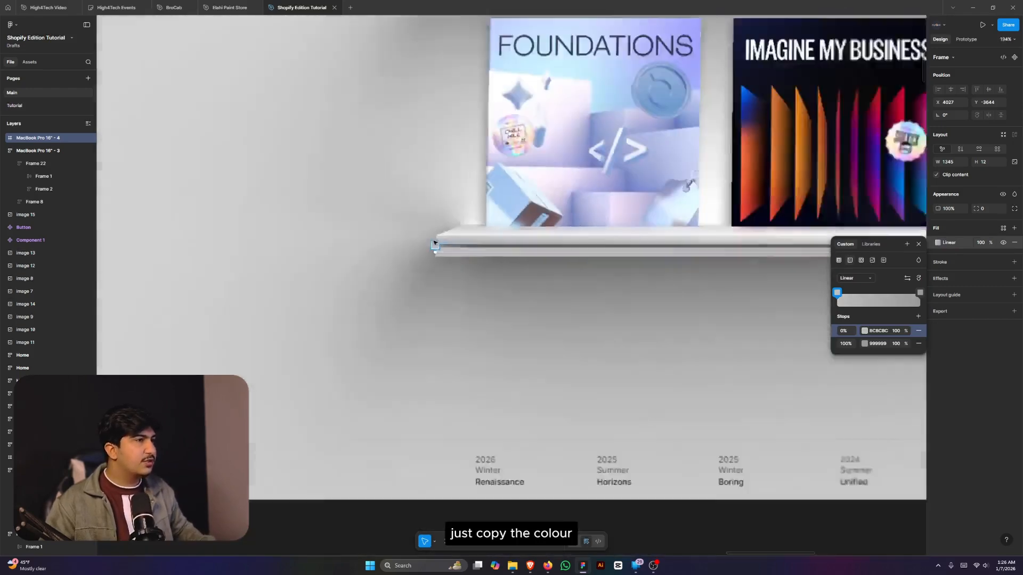
pyautogui.scroll(8, 747, 248)
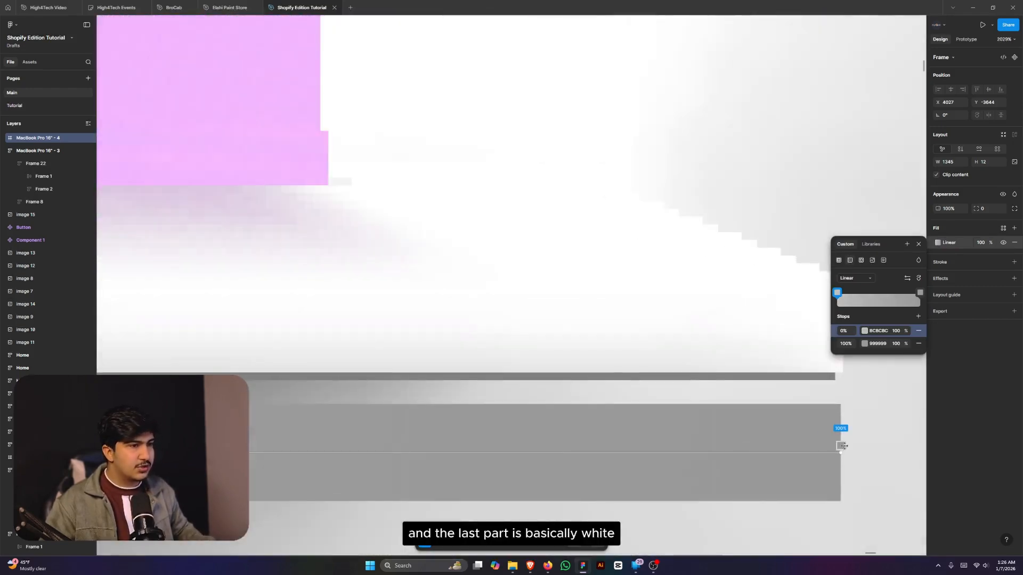
# - Set the gradient's end stop to near-white F9F9F9 sampled from the reference
pyautogui.click(841, 446)
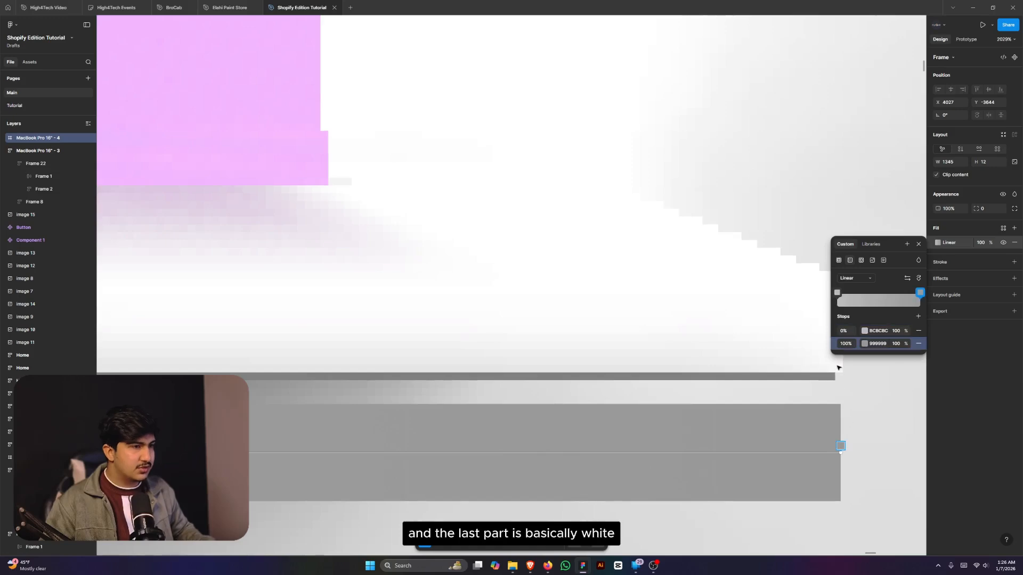
pyautogui.press('i')
pyautogui.click(838, 367)
pyautogui.scroll(-10, 837, 367)
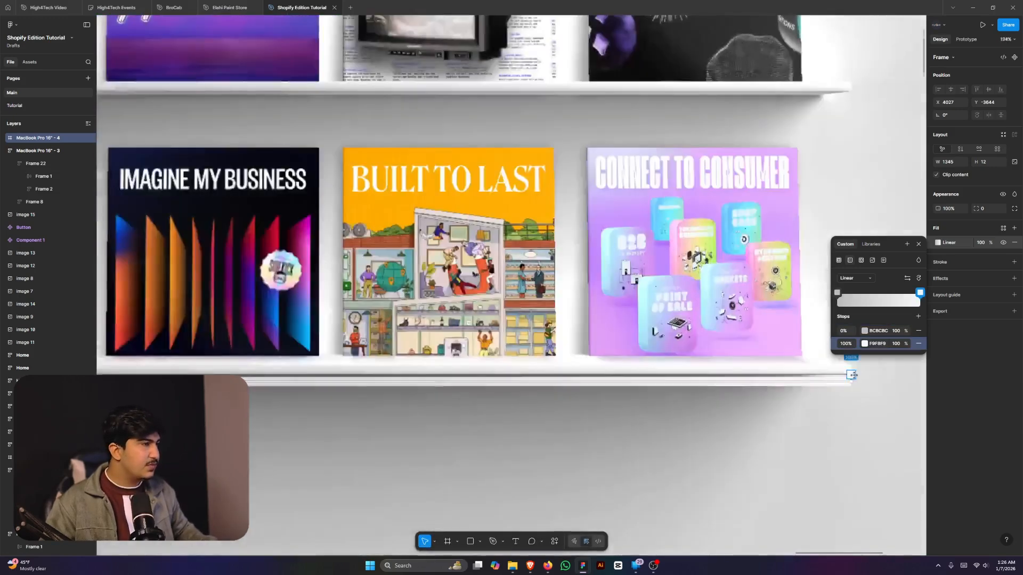
pyautogui.scroll(4, 618, 379)
pyautogui.scroll(4, 385, 360)
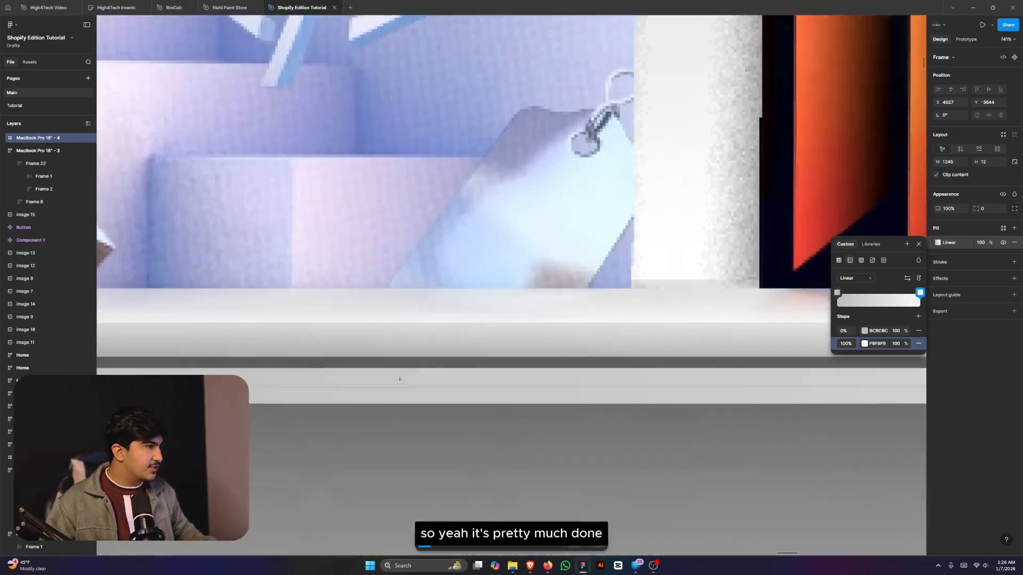
# - Add gradient stops at 20% (B9B9B9) and 70% (EAEAEA), sampled from the reference shelf
pyautogui.click(417, 379)
pyautogui.press('i')
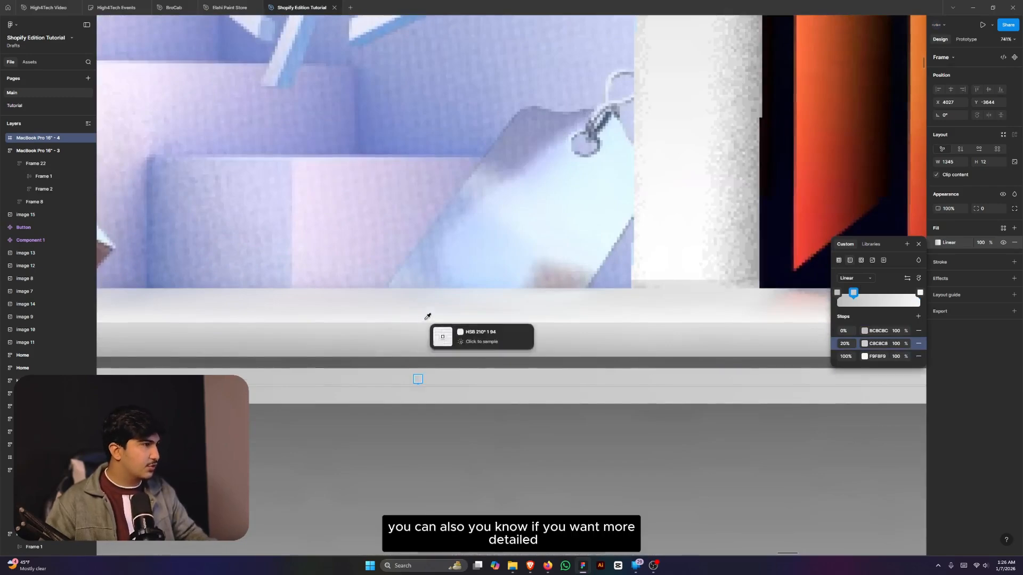
pyautogui.click(421, 345)
pyautogui.scroll(-4, 421, 345)
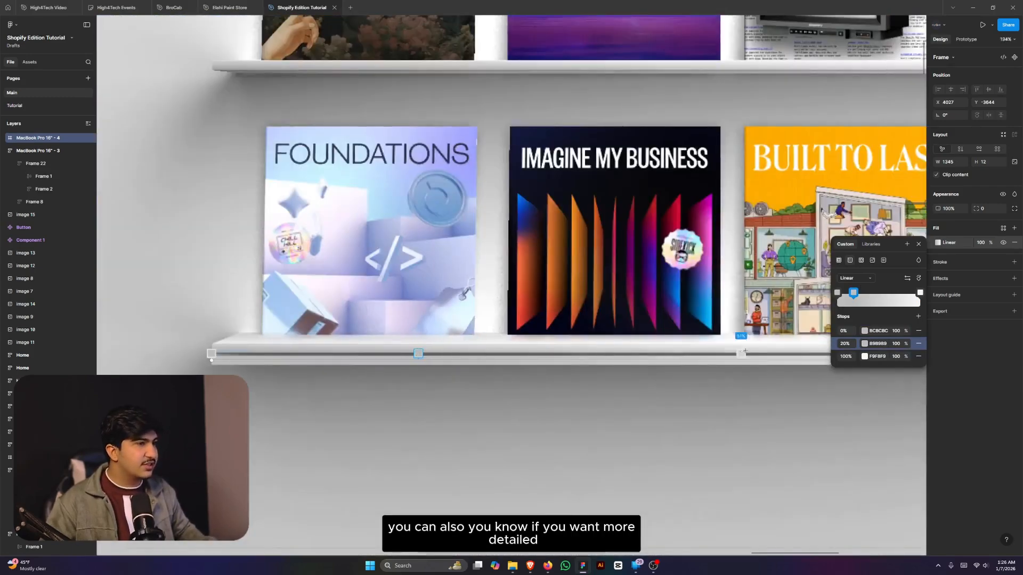
pyautogui.scroll(-3, 418, 354)
pyautogui.scroll(5, 703, 369)
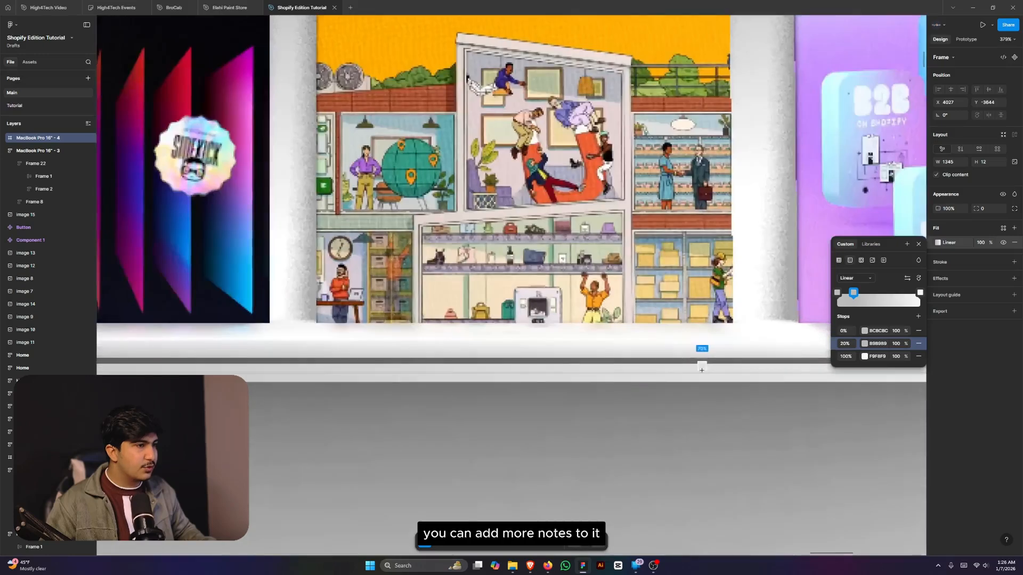
pyautogui.click(702, 368)
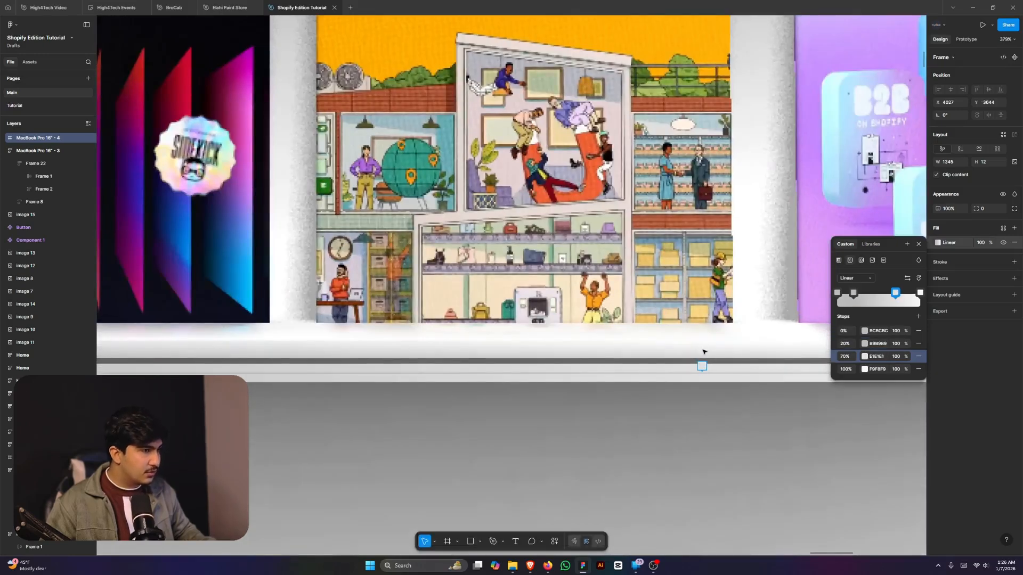
pyautogui.press('i')
pyautogui.click(705, 349)
pyautogui.scroll(-1, 629, 338)
pyautogui.scroll(-6, 628, 339)
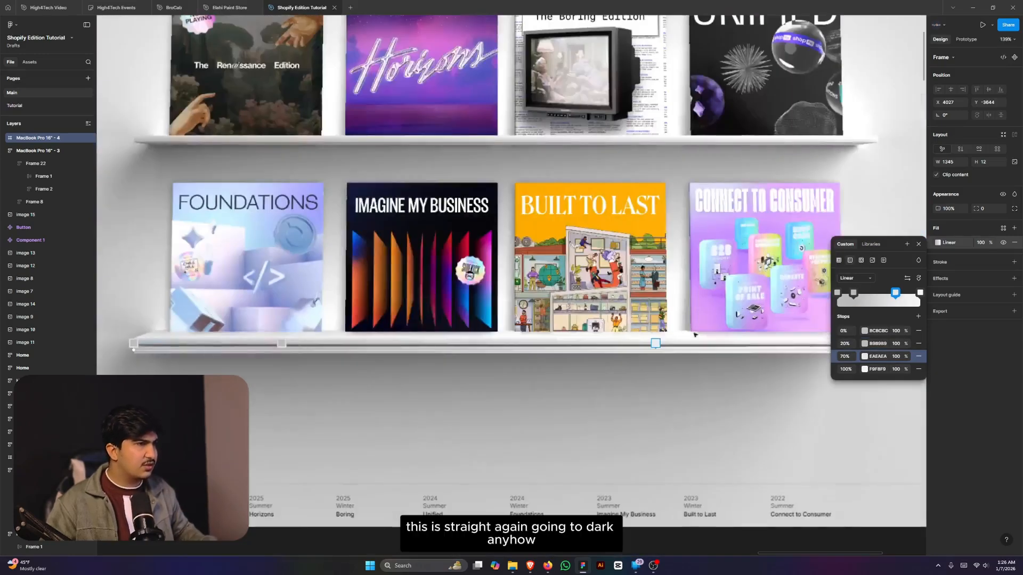
# - Move the gradient shelf slightly lower, beneath the reference shelf
pyautogui.press('Escape')
pyautogui.click(419, 345)
pyautogui.scroll(10, 419, 344)
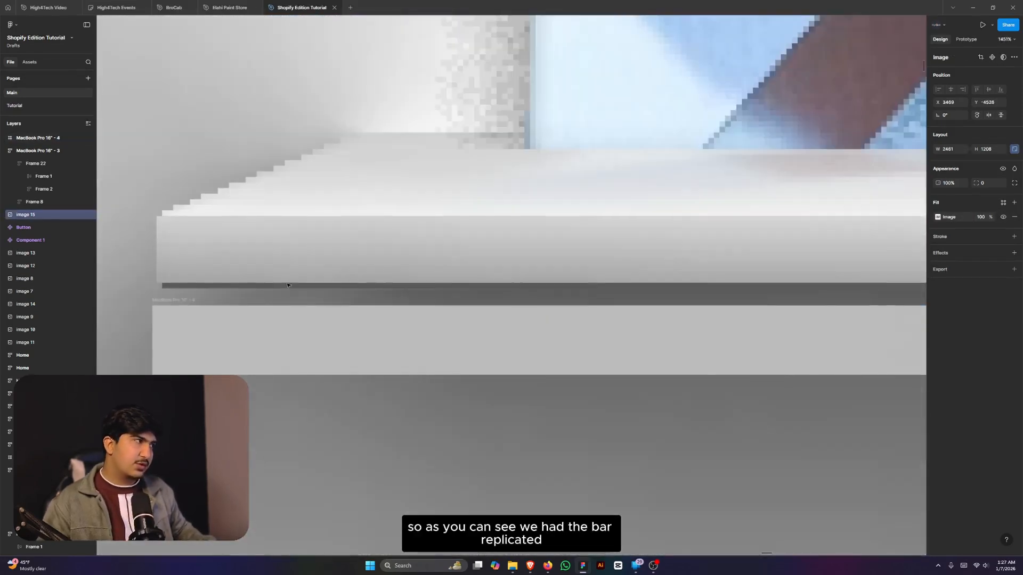
pyautogui.scroll(-3, 288, 286)
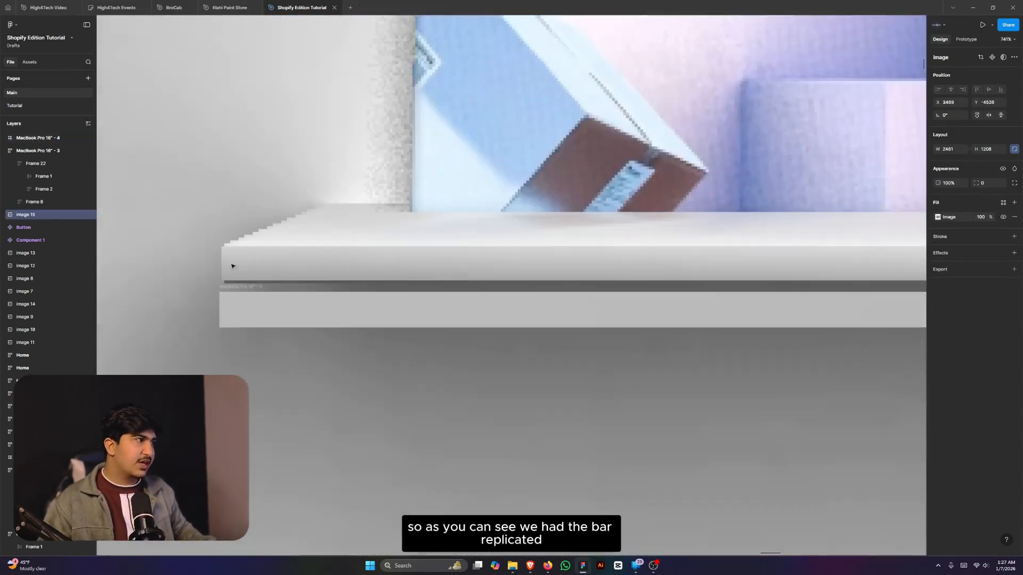
pyautogui.click(280, 312)
pyautogui.moveTo(407, 310); pyautogui.dragTo(393, 377)
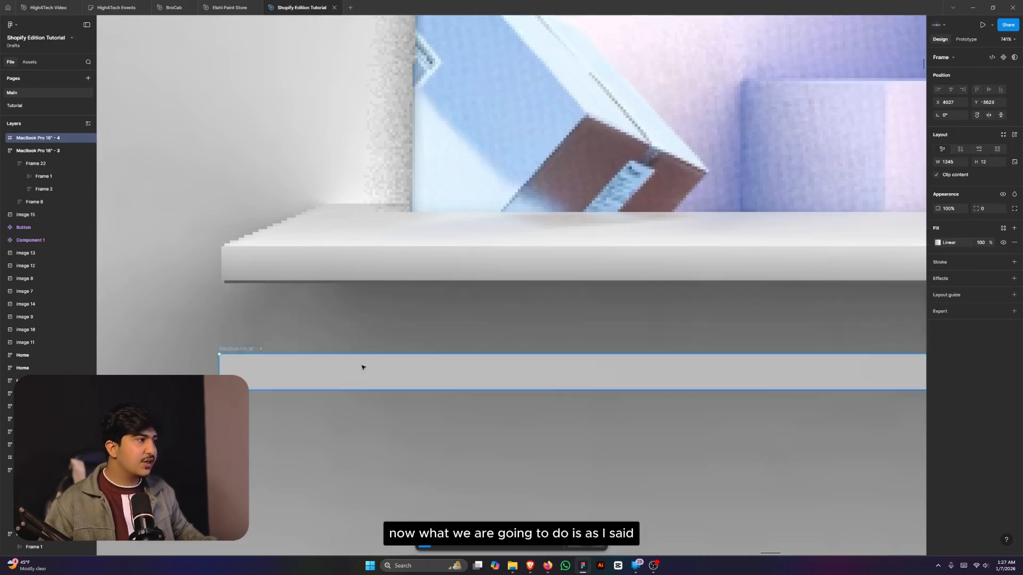
# - Draw a rectangle inside the lower shelf frame and flatten it to 10 px tall
pyautogui.click(344, 372)
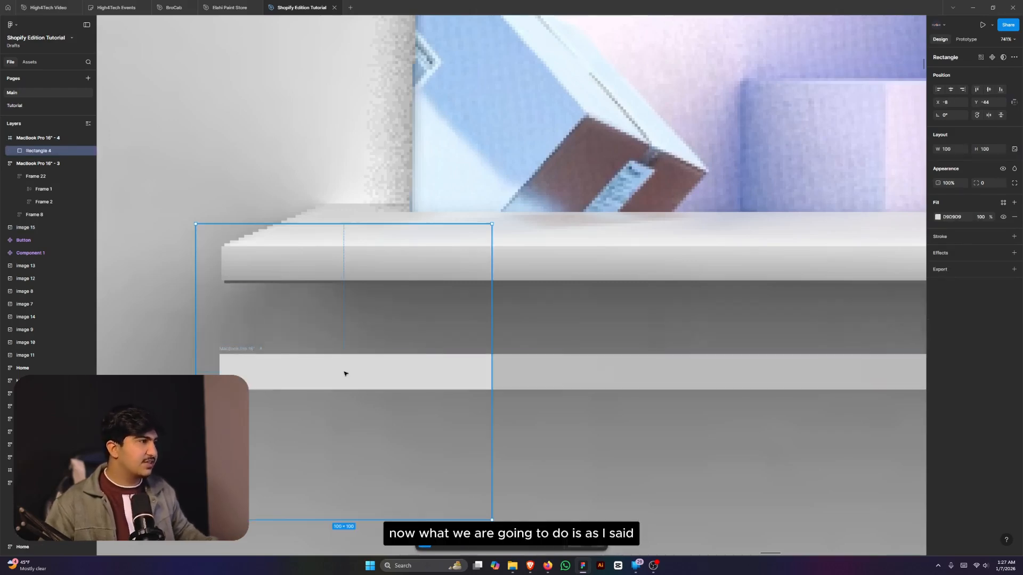
pyautogui.moveTo(352, 375); pyautogui.dragTo(410, 384)
pyautogui.press('alt')
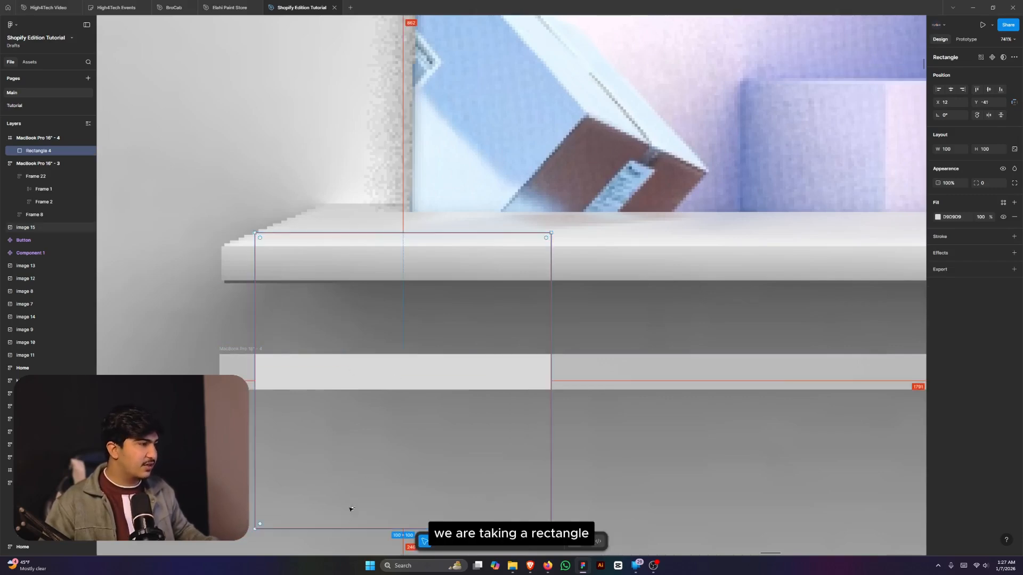
pyautogui.moveTo(337, 530); pyautogui.dragTo(356, 394)
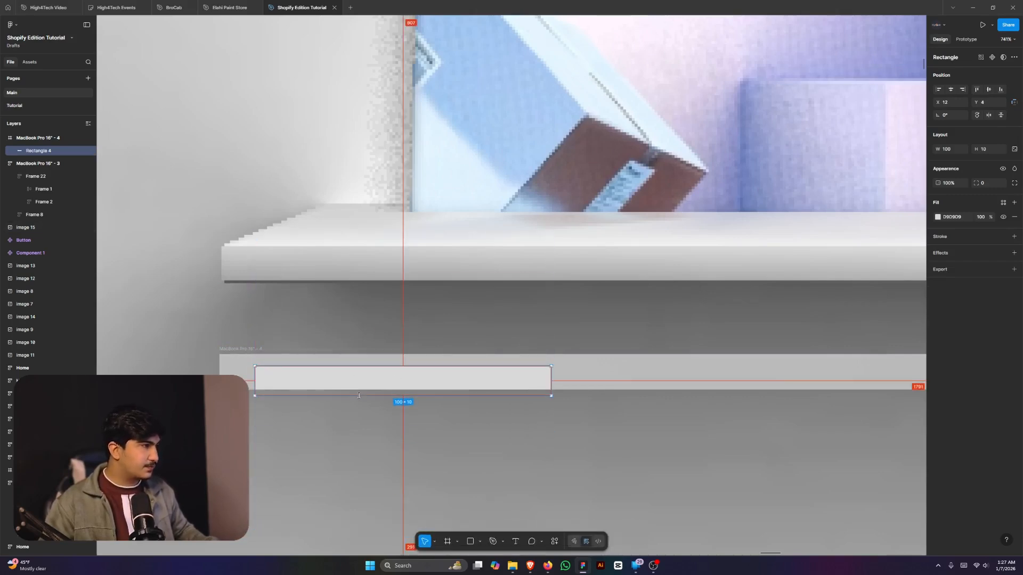
pyautogui.hotkey('alt', 's')
pyautogui.scroll(2, 266, 375)
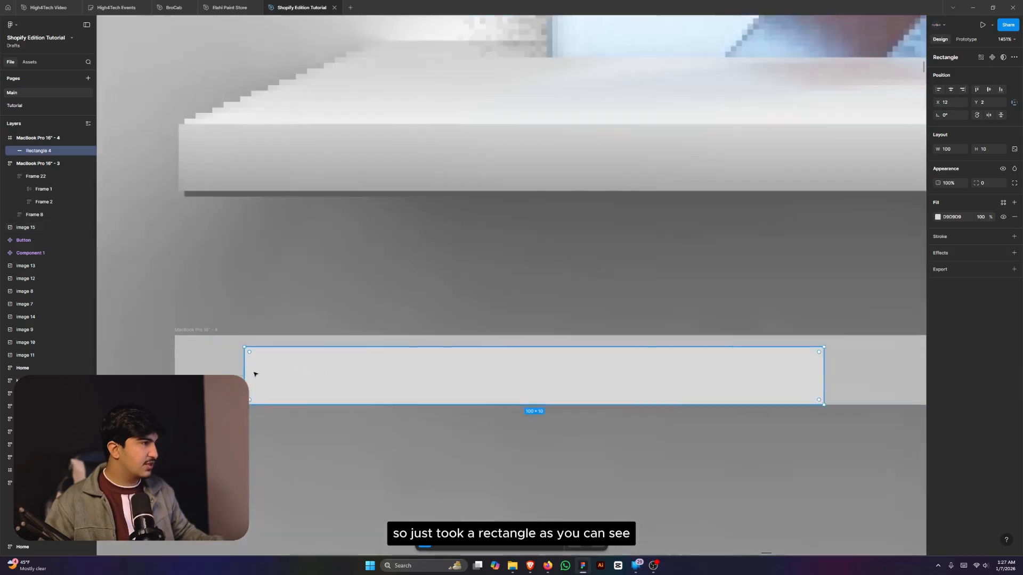
# - Move the thin rectangle up to the shelf top and turn off Clip content on the shelf frame
pyautogui.click(237, 368)
pyautogui.click(319, 377)
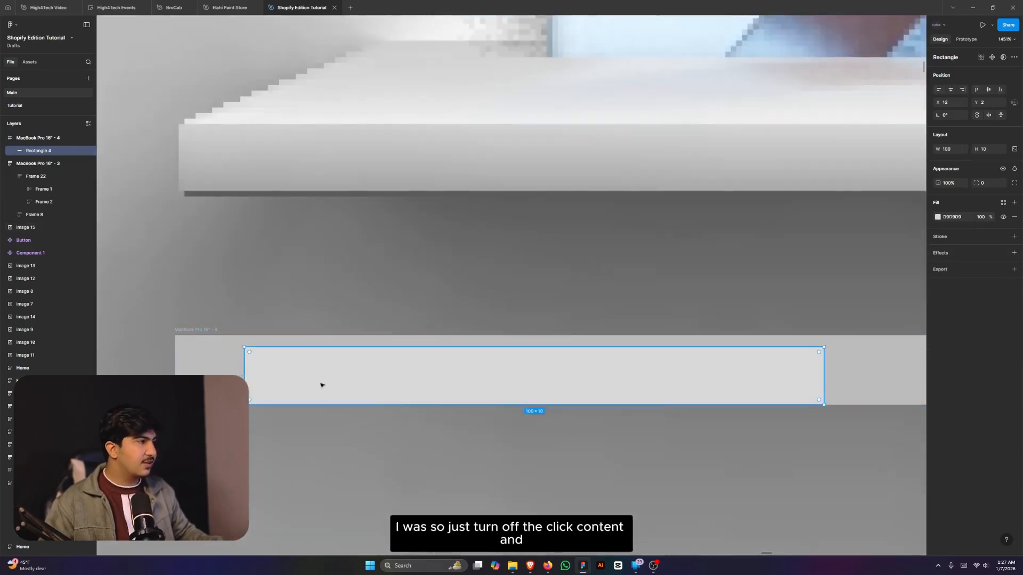
pyautogui.moveTo(329, 377); pyautogui.dragTo(332, 354)
pyautogui.click(208, 365)
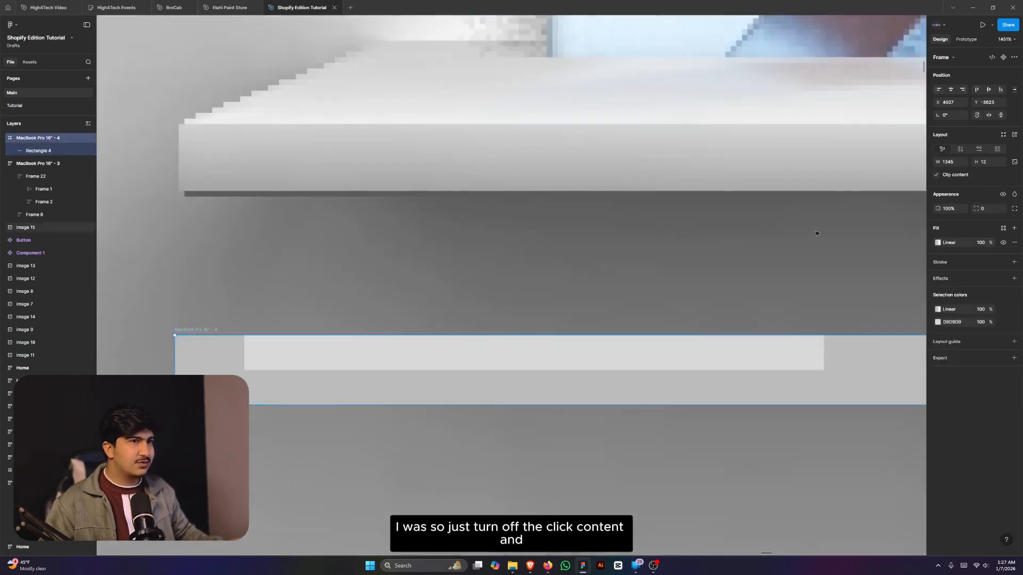
pyautogui.click(936, 175)
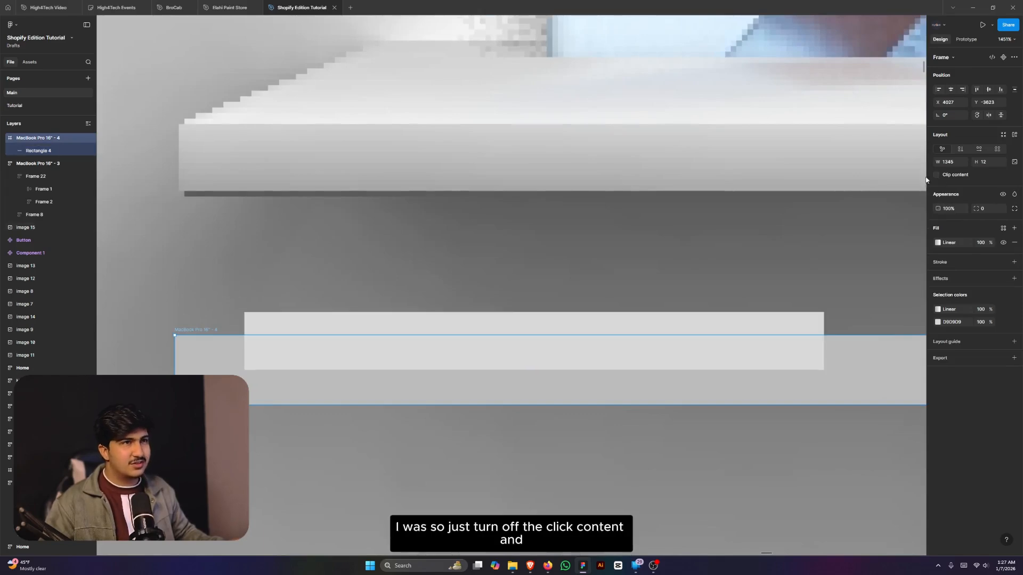
# - Align the strip to X 0 and stretch it to the full 1345 px shelf width
pyautogui.click(311, 361)
pyautogui.moveTo(310, 360); pyautogui.dragTo(242, 364)
pyautogui.scroll(-5, 243, 366)
pyautogui.scroll(-3, 343, 360)
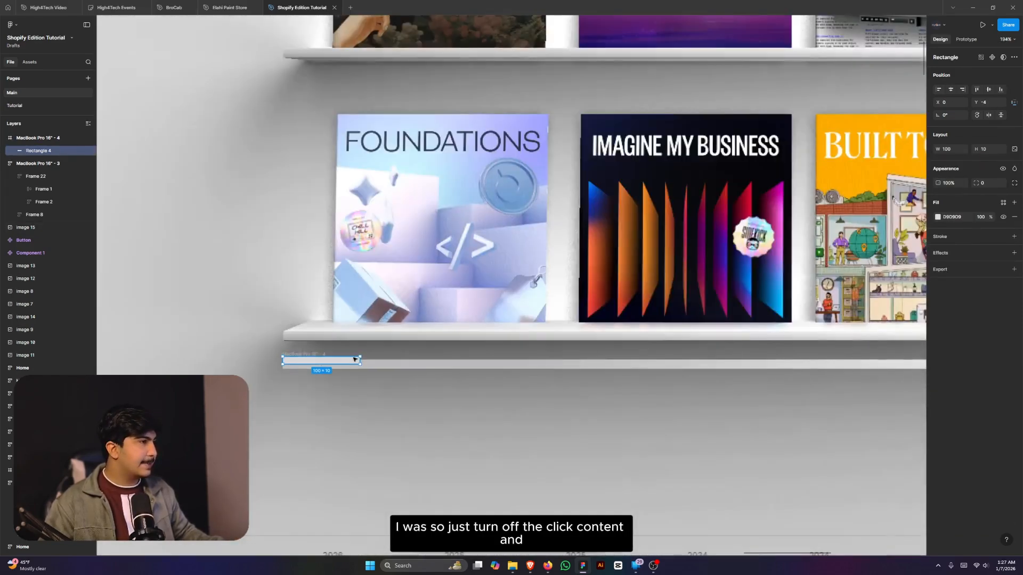
pyautogui.moveTo(1019, 373); pyautogui.dragTo(782, 406)
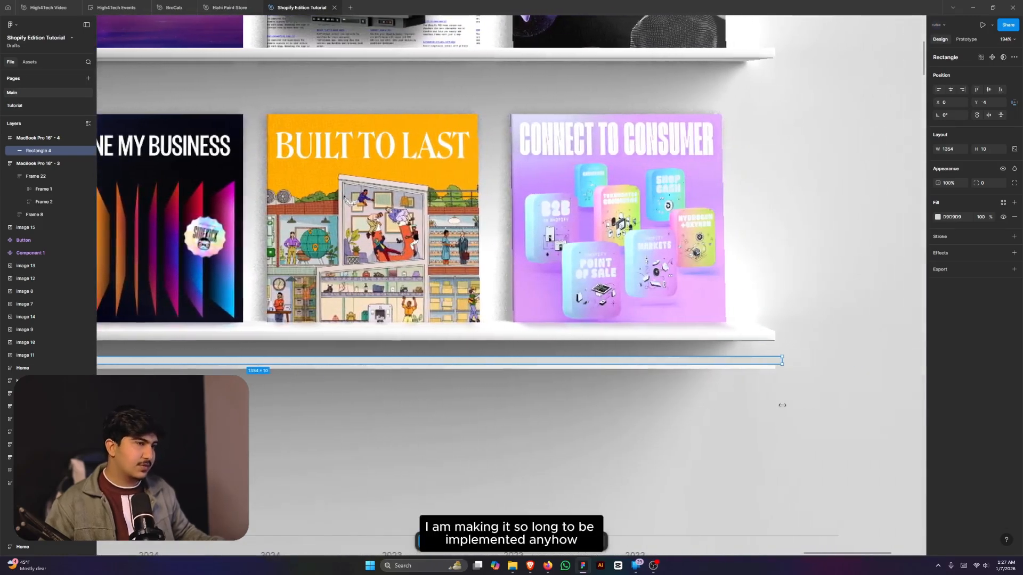
pyautogui.scroll(-5, 772, 407)
pyautogui.scroll(15, 414, 399)
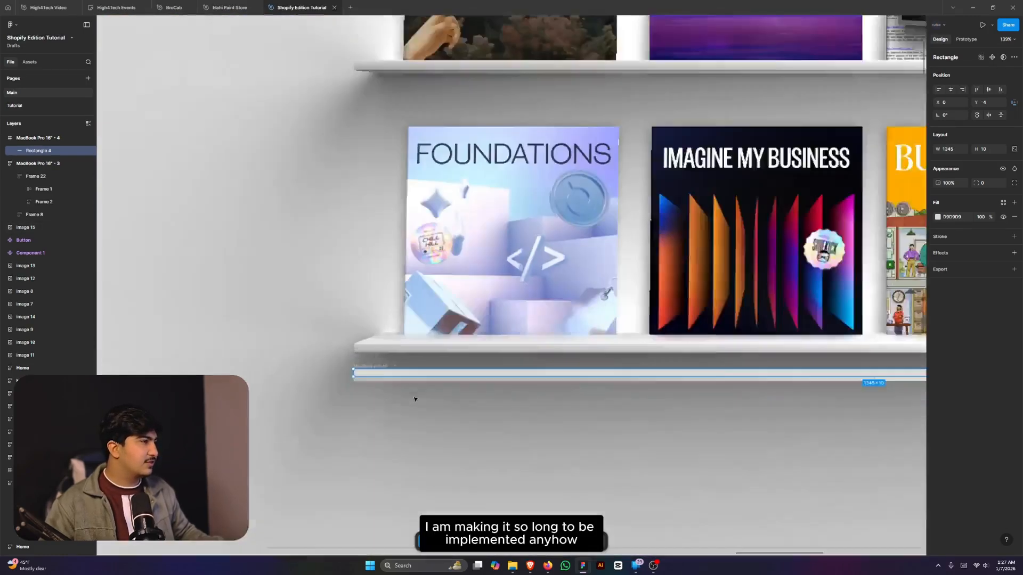
pyautogui.scroll(3, 403, 466)
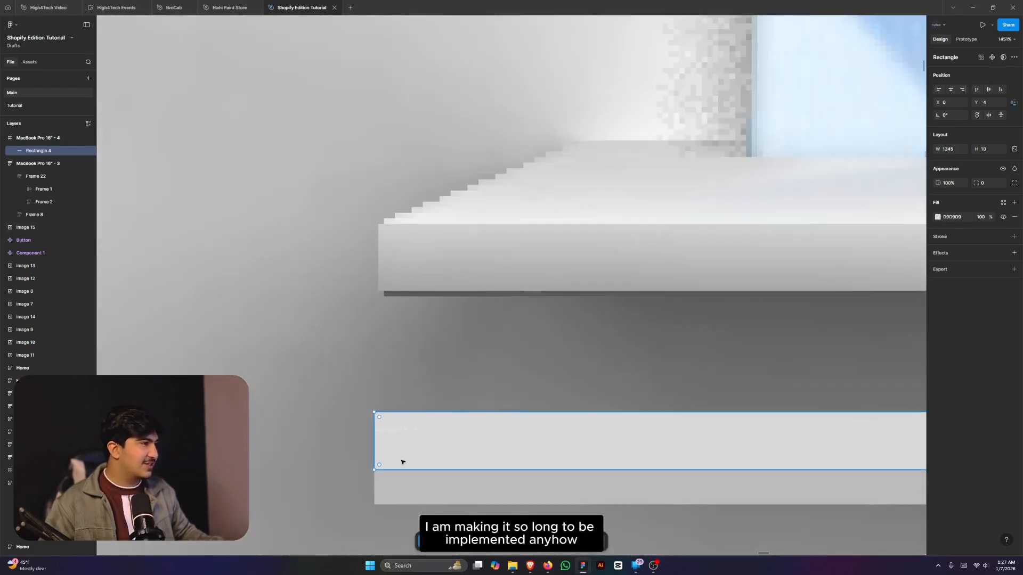
# - Lift the grey strip out of the frame and drag it onto the lower shelf's front edge
pyautogui.moveTo(405, 456); pyautogui.dragTo(468, 376)
pyautogui.scroll(-10, 403, 433)
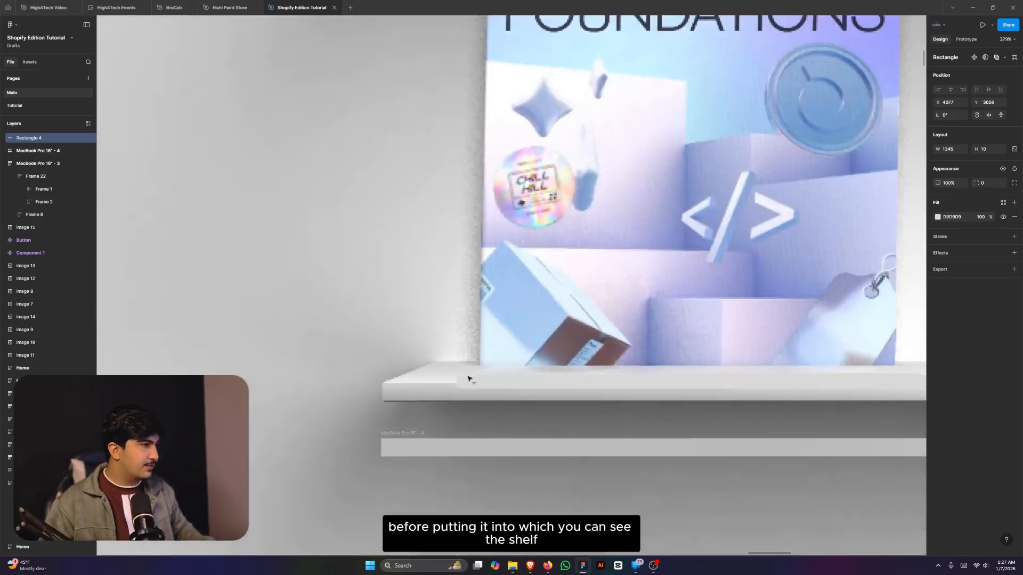
pyautogui.scroll(10, 440, 377)
pyautogui.moveTo(545, 411); pyautogui.dragTo(313, 411)
pyautogui.scroll(-3, 313, 410)
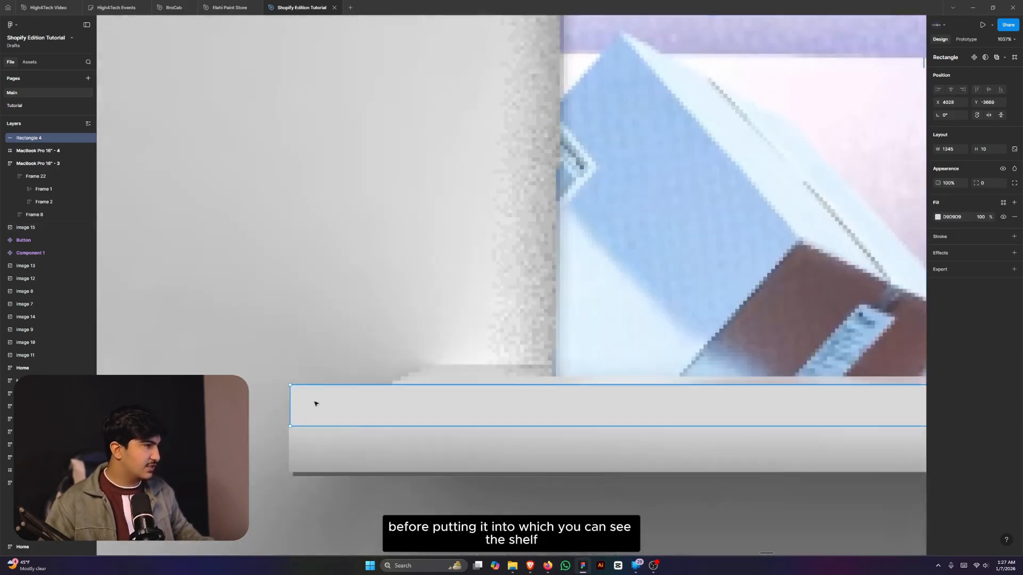
pyautogui.scroll(-15, 281, 409)
pyautogui.scroll(15, 821, 440)
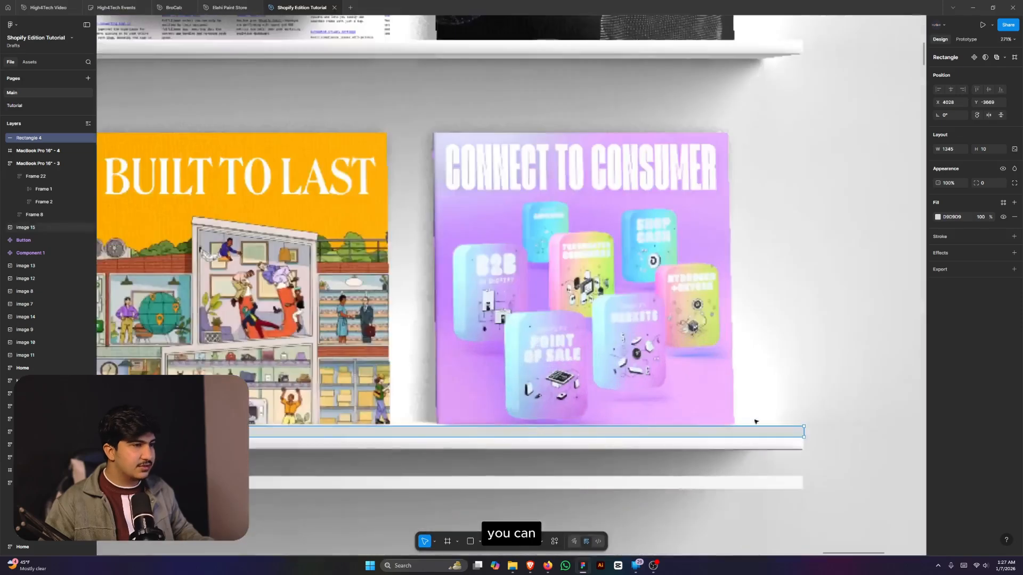
pyautogui.scroll(-5, 821, 439)
pyautogui.scroll(8, 777, 431)
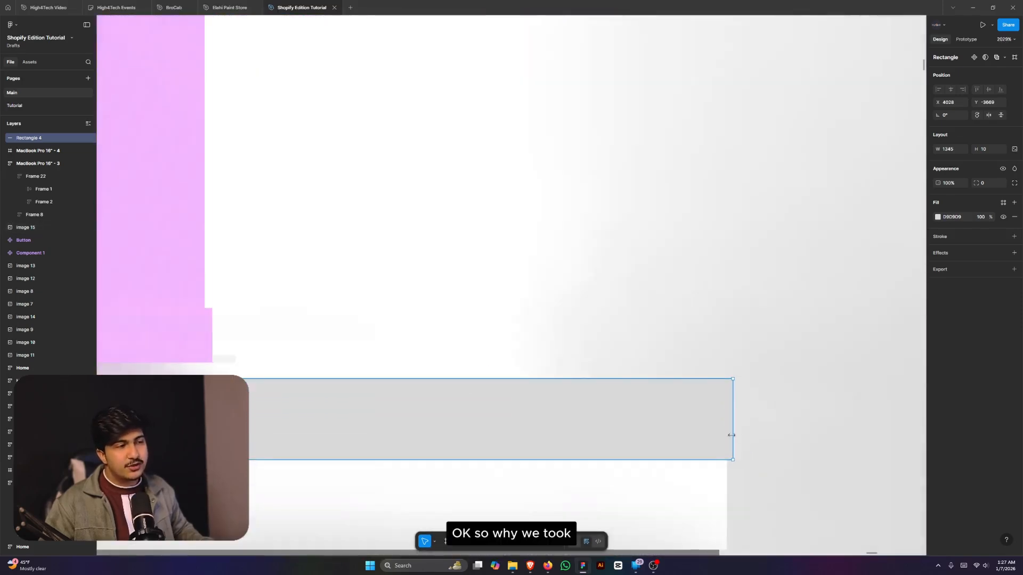
pyautogui.scroll(-15, 731, 435)
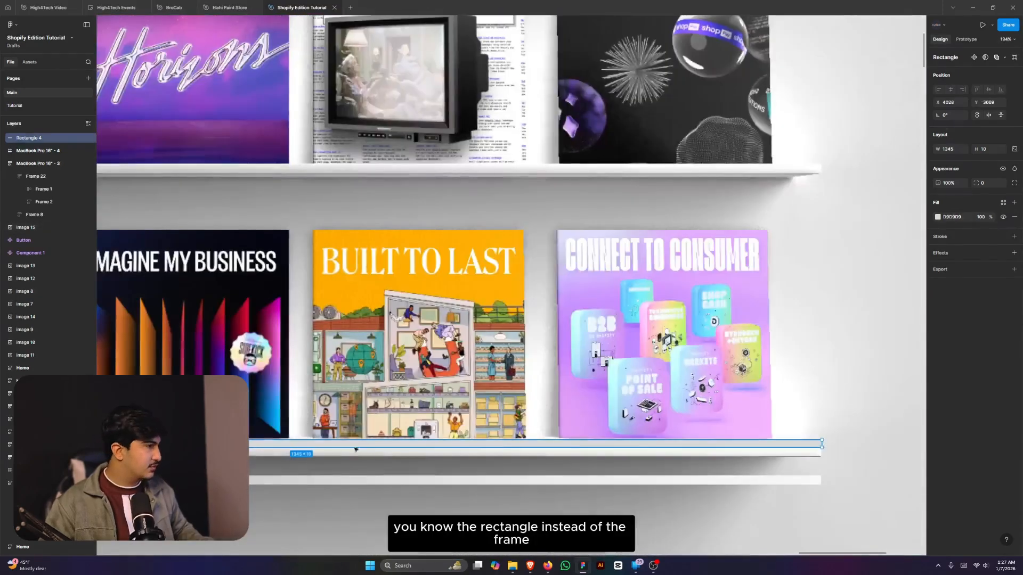
pyautogui.scroll(-5, 355, 449)
pyautogui.scroll(10, 435, 476)
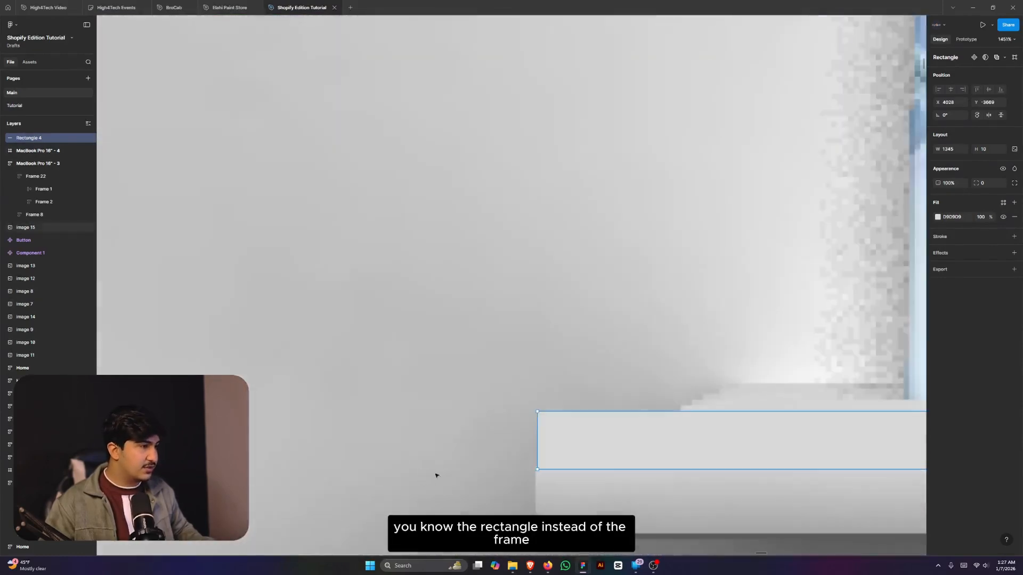
pyautogui.scroll(8, 559, 462)
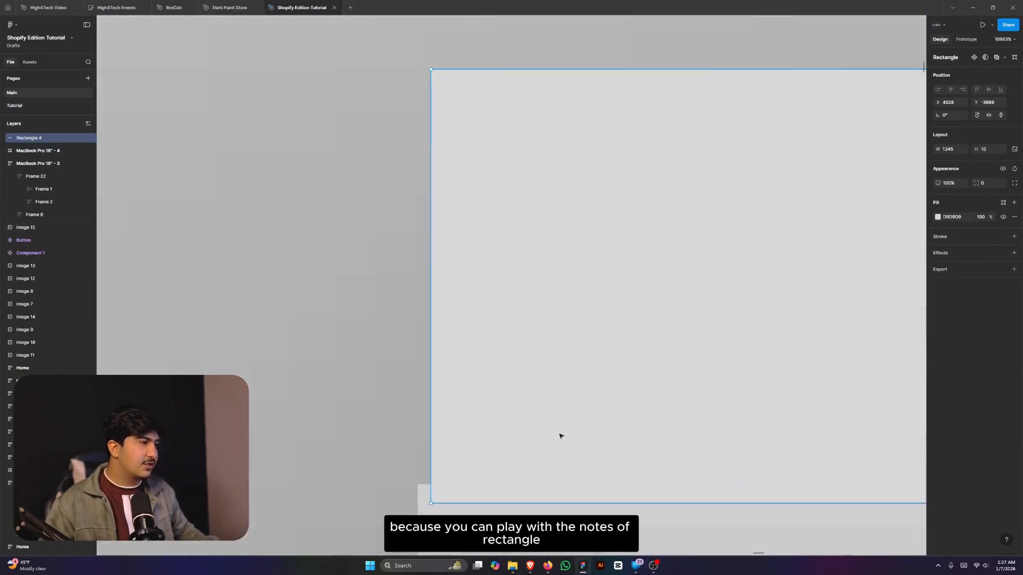
# - Fine-tune the strip's left end flush with the shelf, leaving it 1344 × 10
pyautogui.moveTo(559, 436); pyautogui.dragTo(551, 438)
pyautogui.scroll(-15, 440, 436)
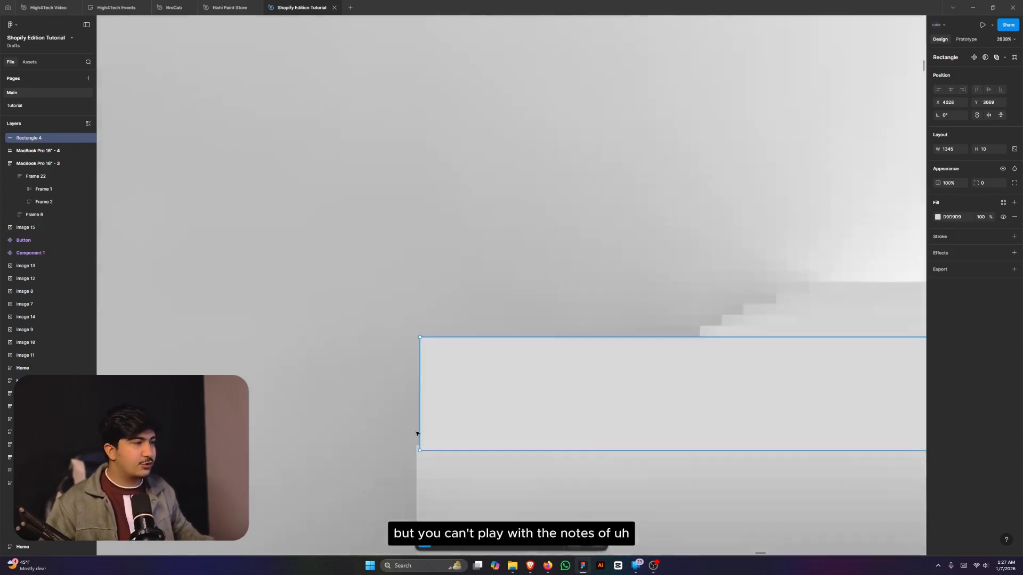
pyautogui.scroll(-3, 416, 432)
pyautogui.scroll(10, 619, 429)
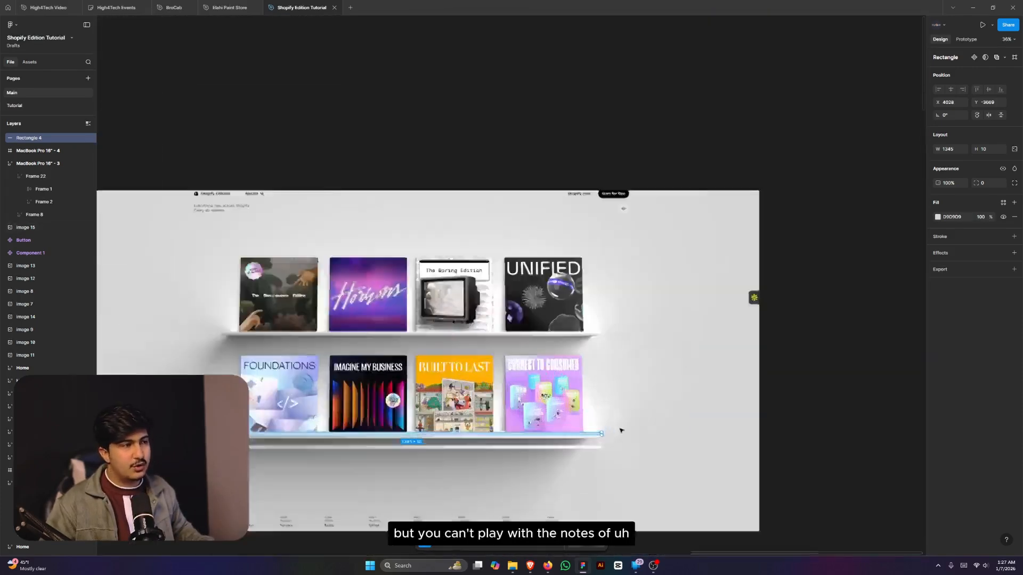
pyautogui.scroll(5, 680, 415)
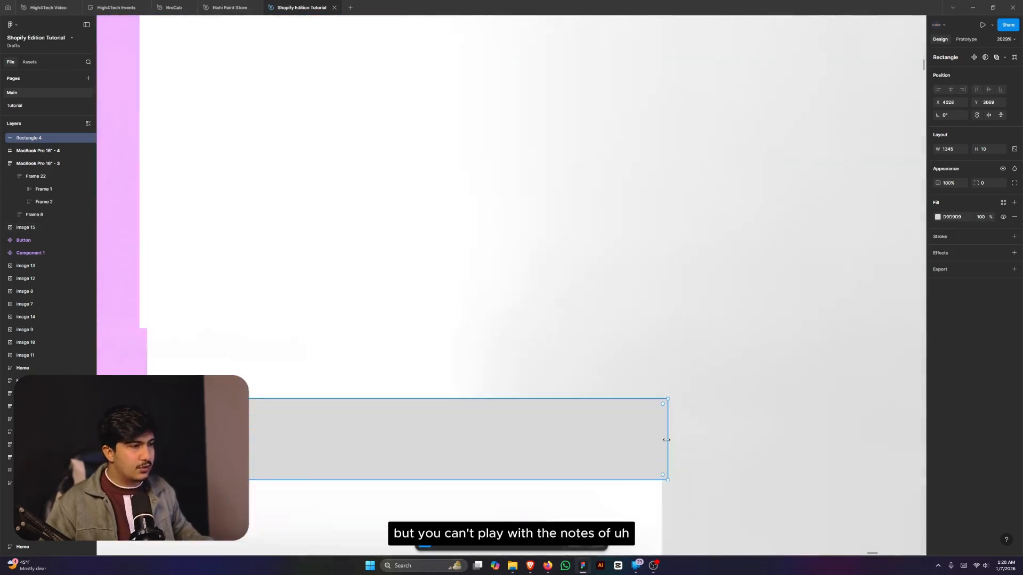
pyautogui.scroll(-5, 697, 468)
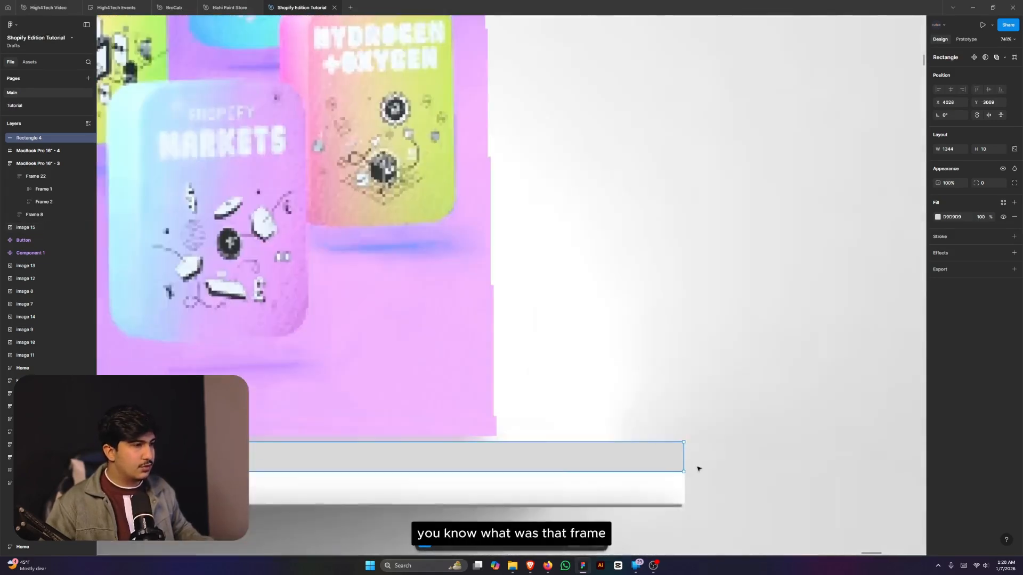
pyautogui.scroll(-2, 688, 473)
pyautogui.scroll(2, 676, 407)
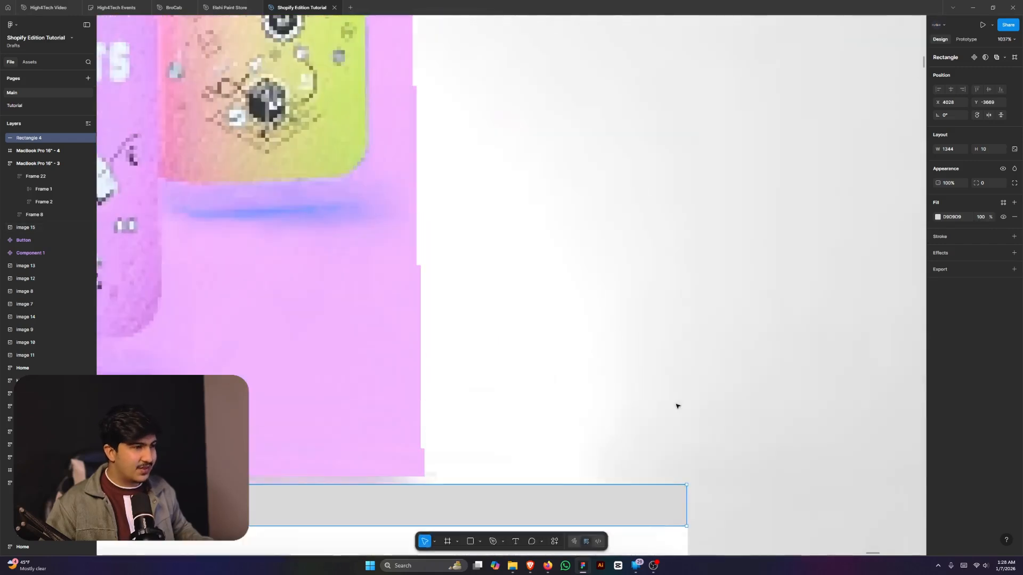
# - Edit the strip's points and pull both top corners inward to slope its ends
pyautogui.doubleClick(649, 514)
pyautogui.scroll(3, 649, 514)
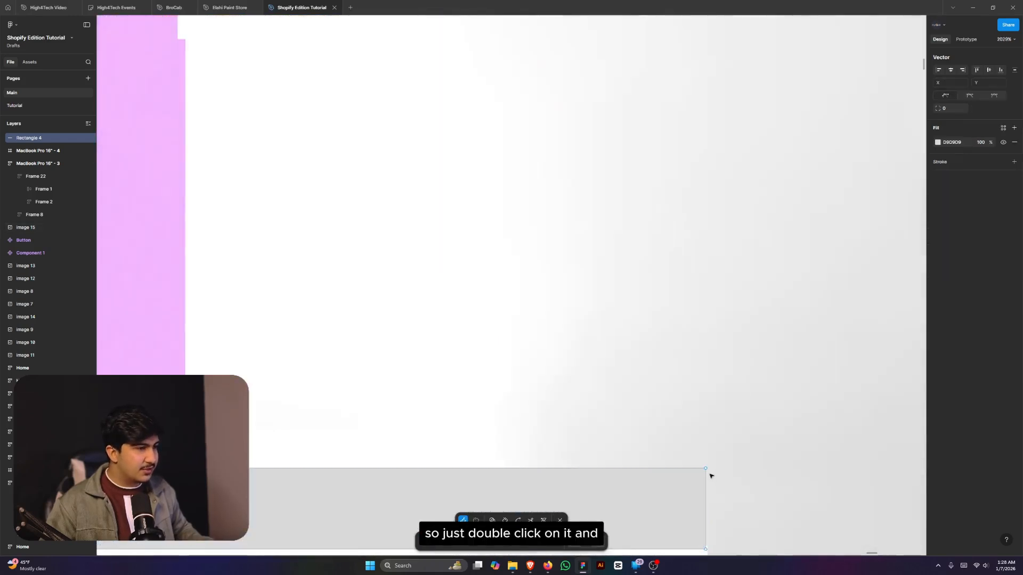
pyautogui.moveTo(707, 470); pyautogui.dragTo(454, 448)
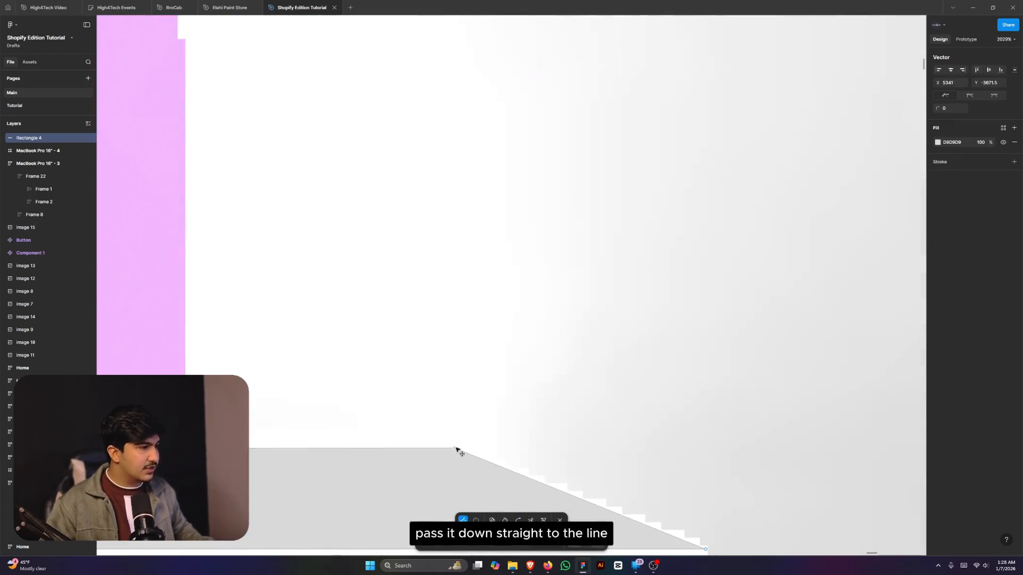
pyautogui.scroll(-10, 791, 446)
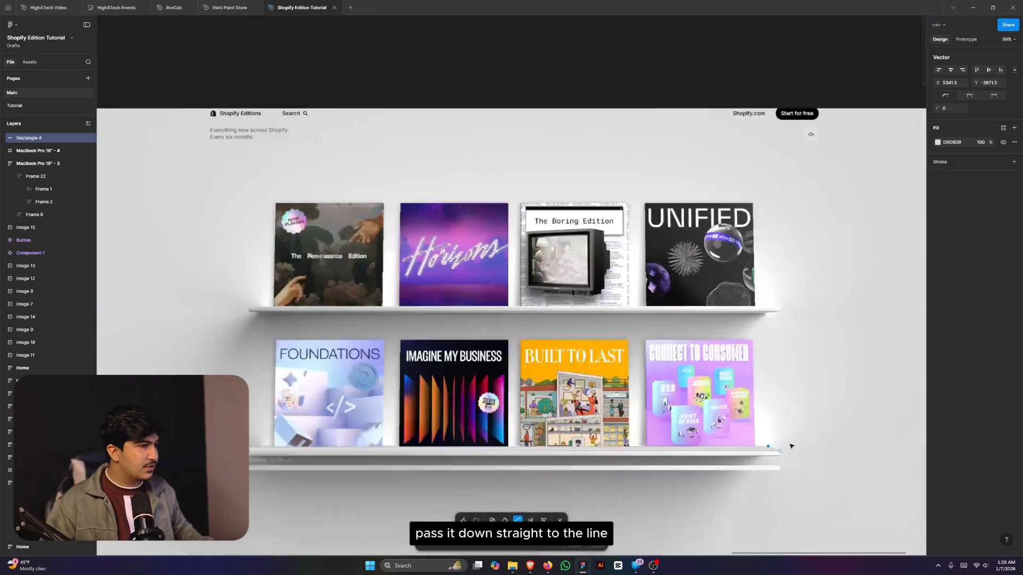
pyautogui.scroll(5, 791, 445)
pyautogui.scroll(5, 304, 457)
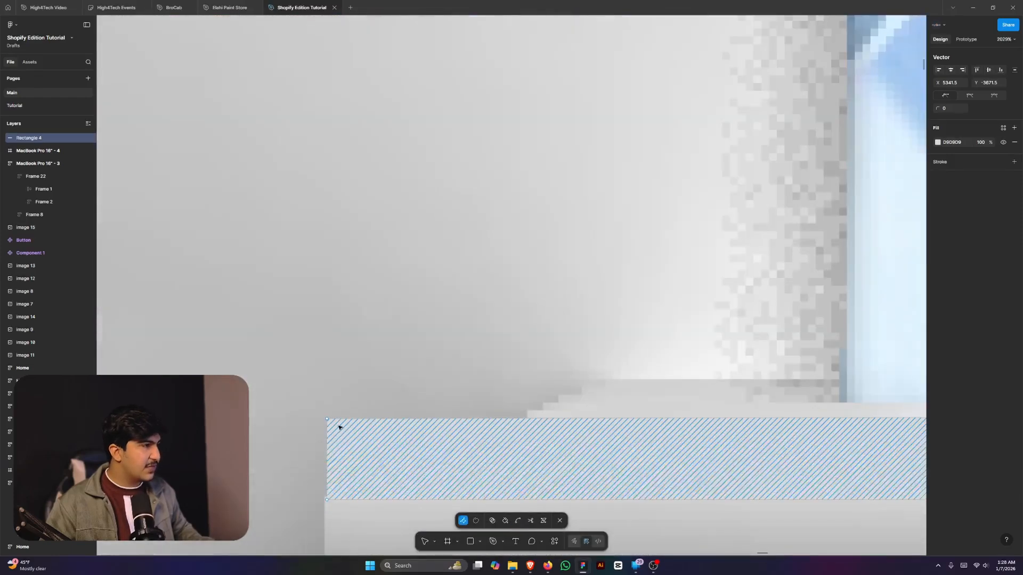
pyautogui.moveTo(329, 420); pyautogui.dragTo(583, 382)
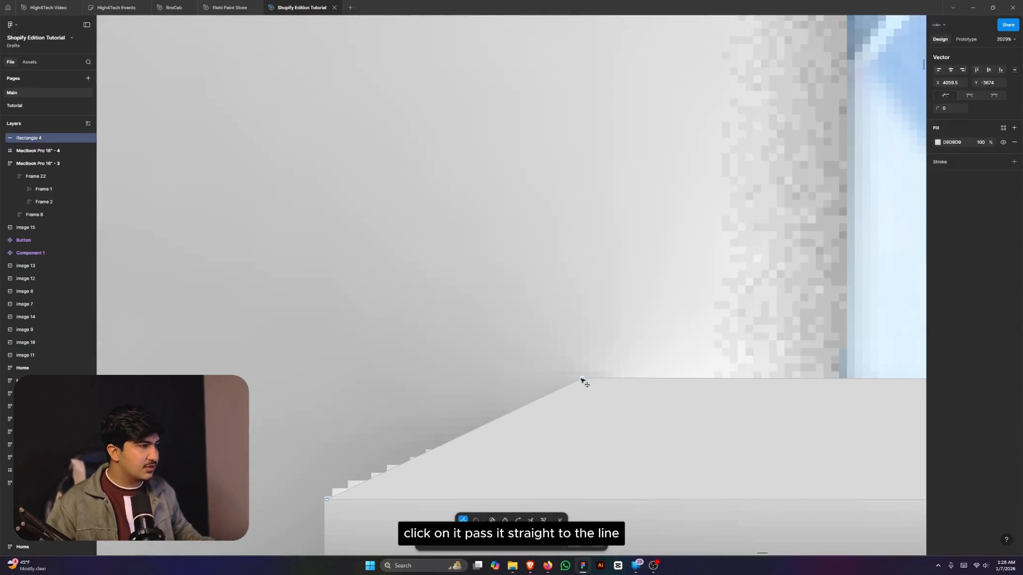
# - Snap the bottom-left and bottom-right corners onto the shelf line
pyautogui.click(327, 500)
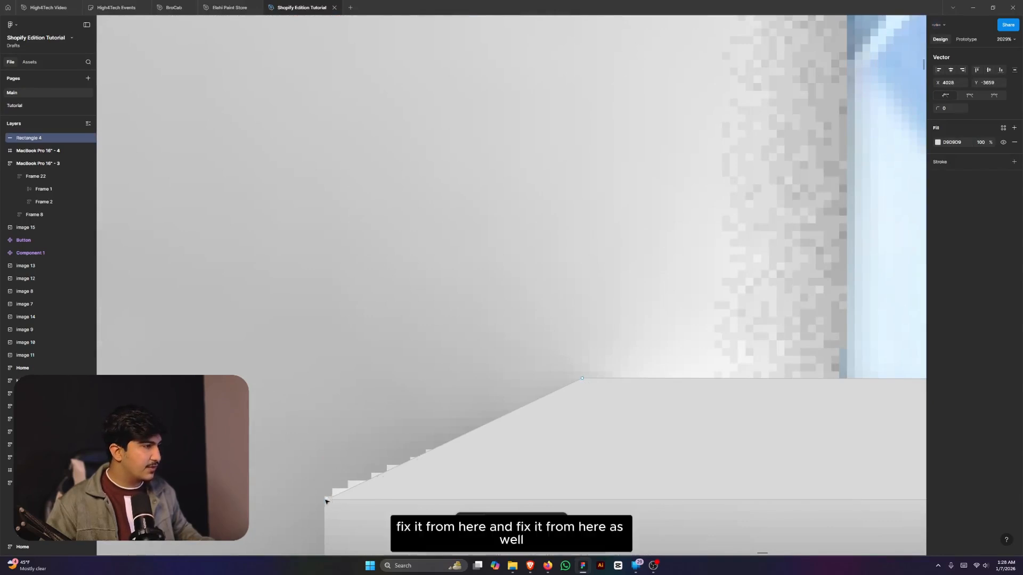
pyautogui.moveTo(326, 501); pyautogui.dragTo(325, 497)
pyautogui.scroll(-10, 320, 480)
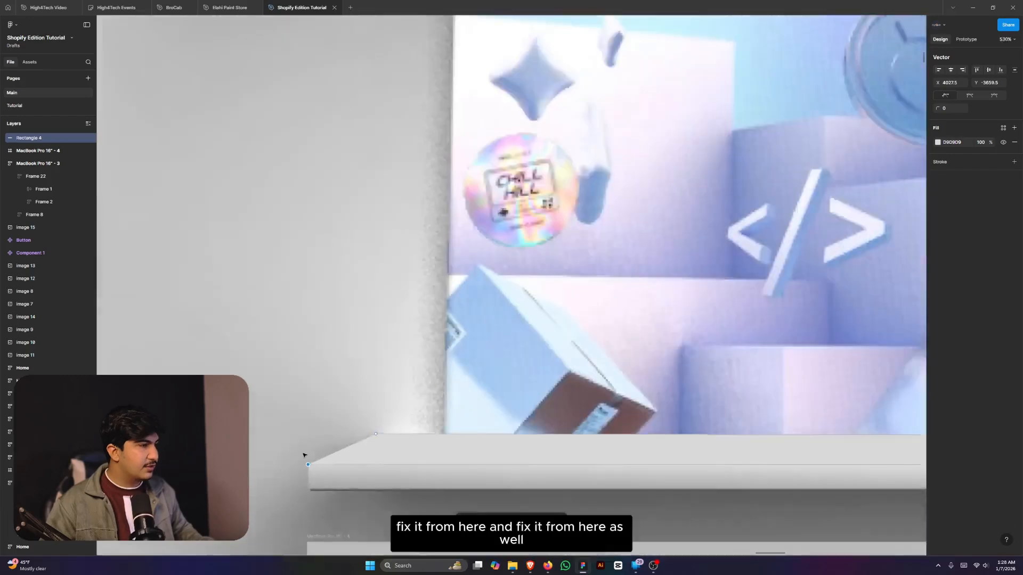
pyautogui.scroll(5, 757, 480)
pyautogui.scroll(5, 759, 483)
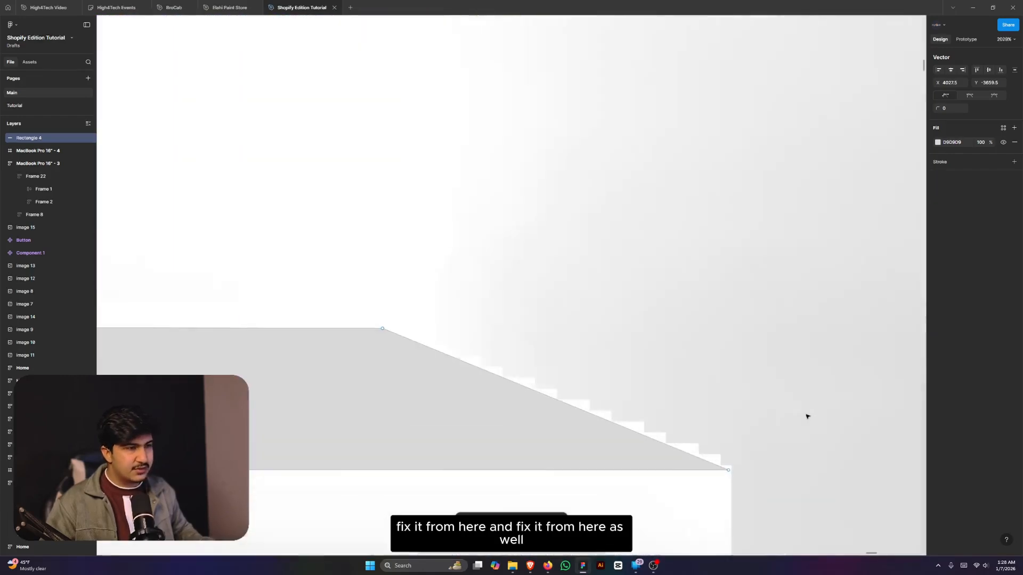
pyautogui.moveTo(730, 469); pyautogui.dragTo(733, 471)
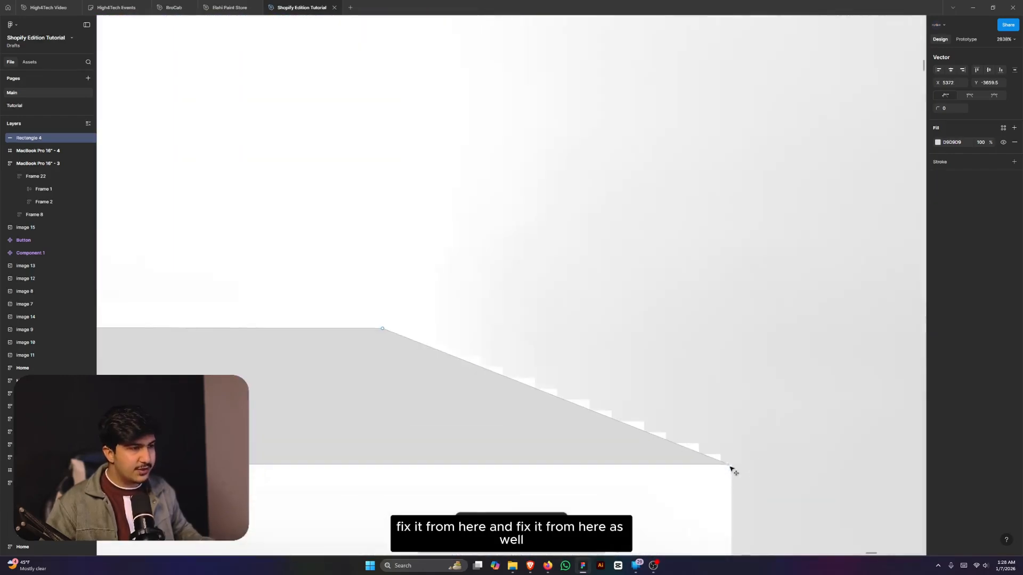
pyautogui.scroll(-15, 752, 467)
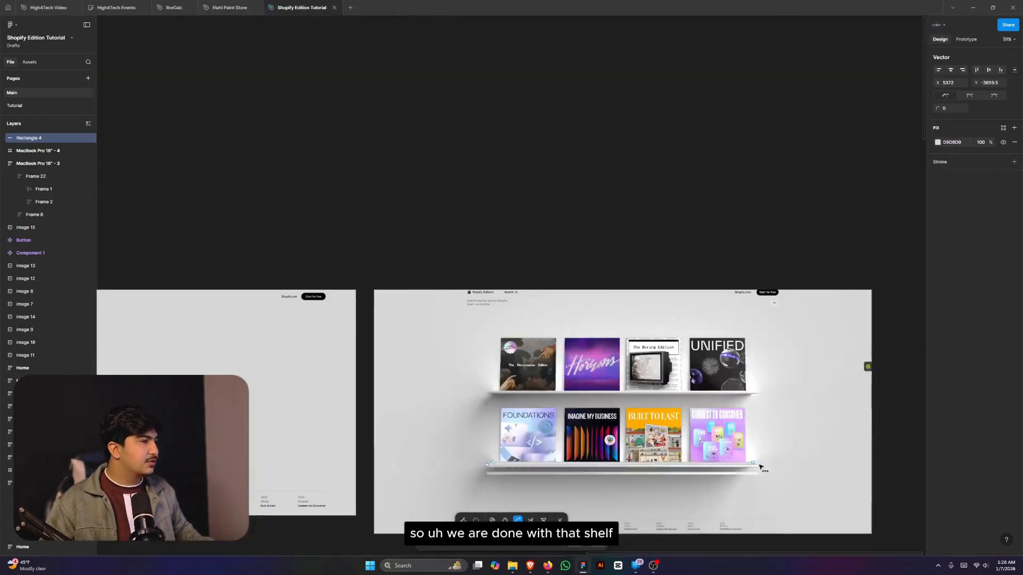
# - Move the sloped shelf-top shape into the MacBook Pro 16" - 4 frame and raise it onto the shelf
pyautogui.press('Escape')
pyautogui.scroll(8, 548, 463)
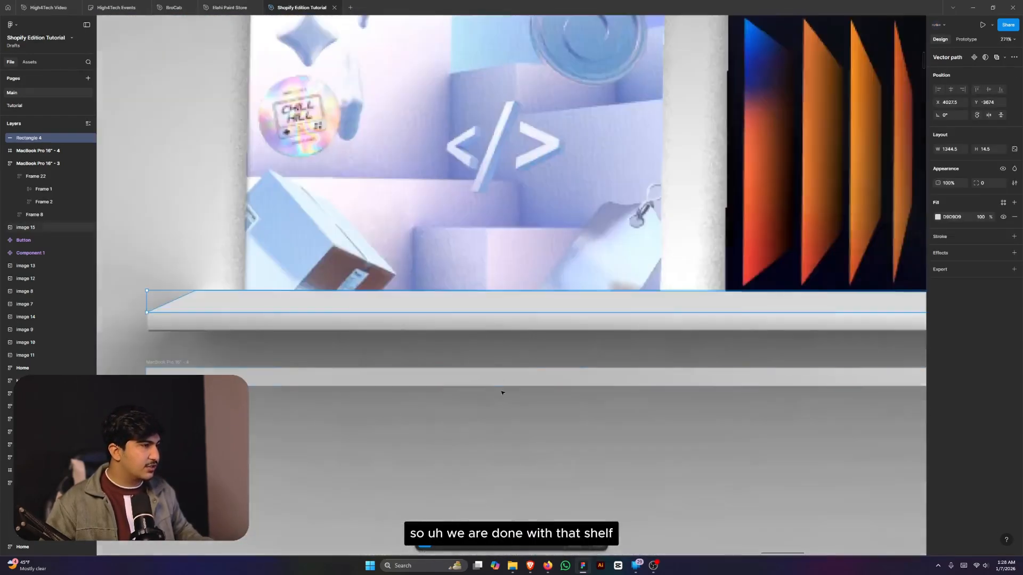
pyautogui.moveTo(500, 306); pyautogui.dragTo(499, 384)
pyautogui.press('Up')
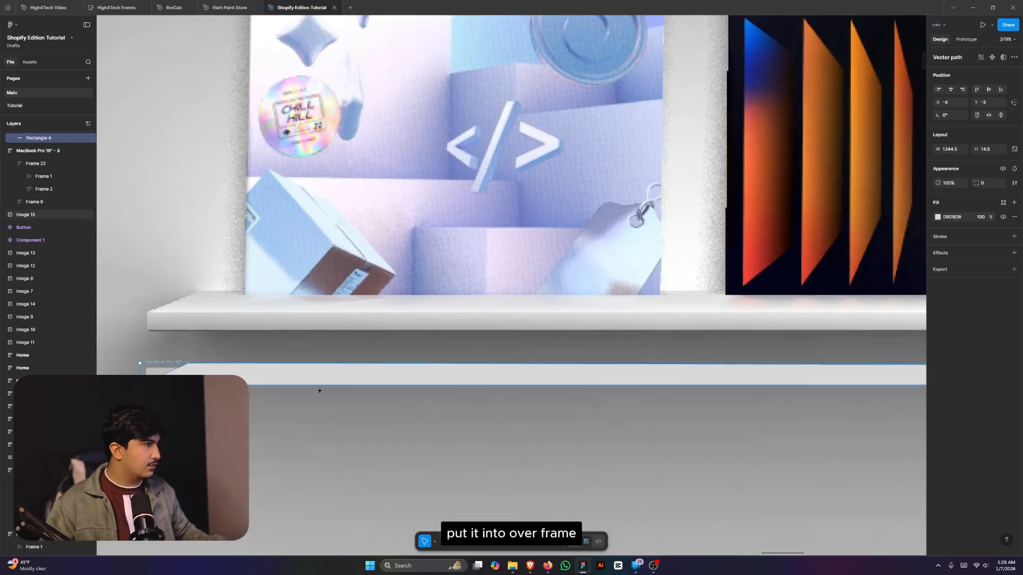
pyautogui.scroll(5, 251, 392)
pyautogui.moveTo(302, 367); pyautogui.dragTo(306, 330)
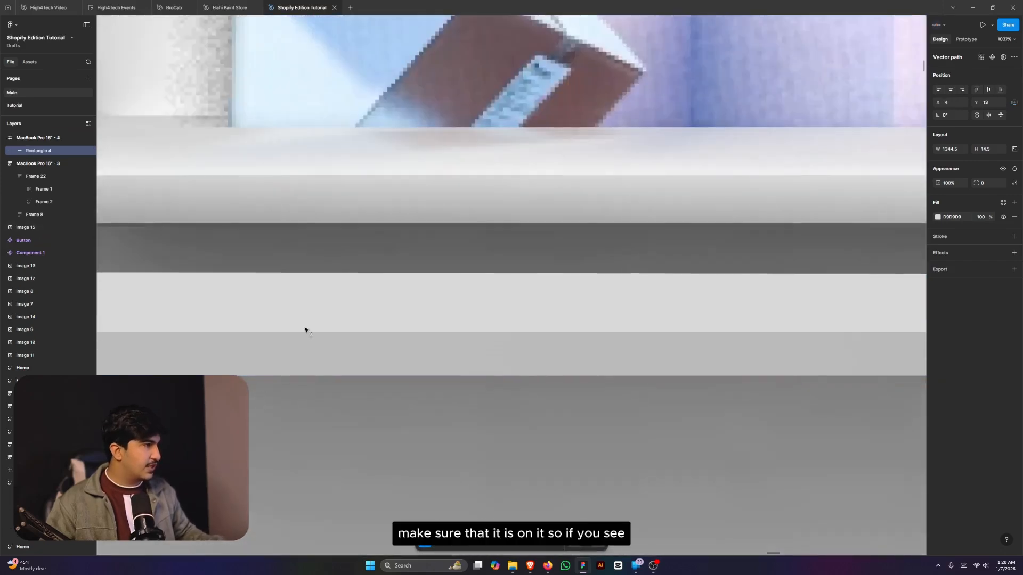
pyautogui.scroll(-2, 384, 375)
pyautogui.scroll(4, 178, 350)
pyautogui.scroll(3, 178, 350)
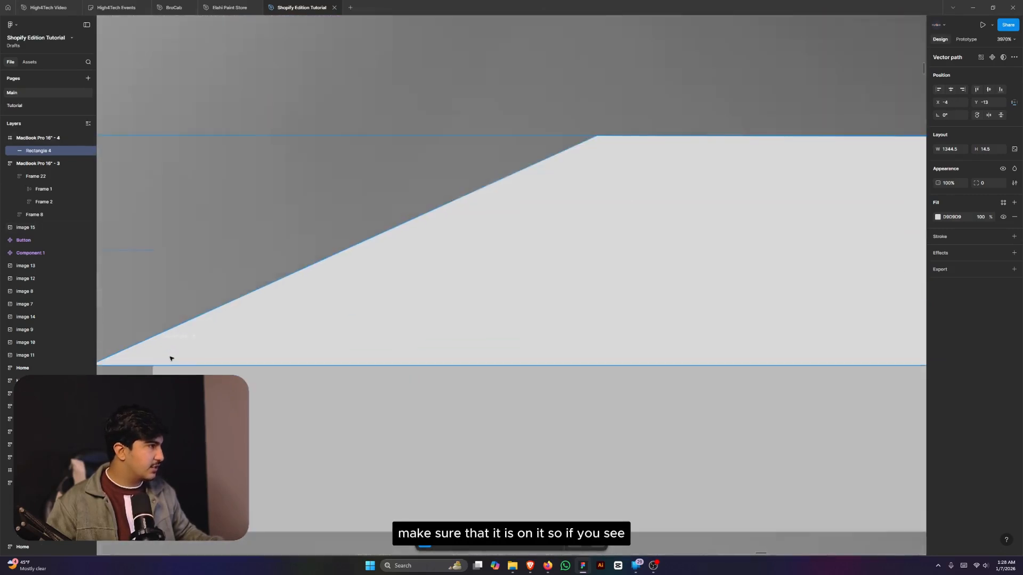
# - Nudge the shelf top with the arrow keys to X 2, Y −14
pyautogui.press('Up')
pyautogui.press('Up')
pyautogui.press('Down')
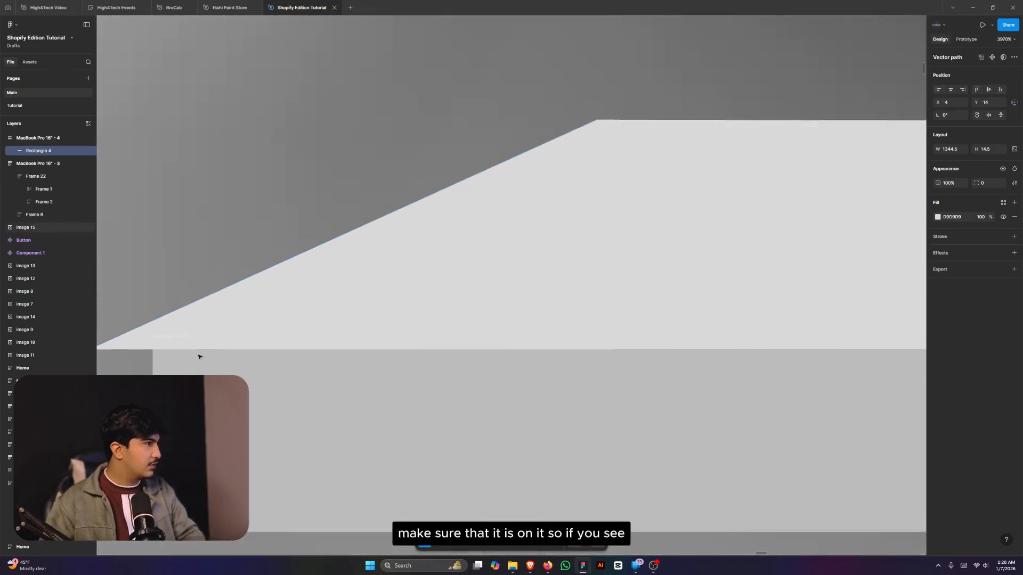
pyautogui.scroll(-10, 390, 427)
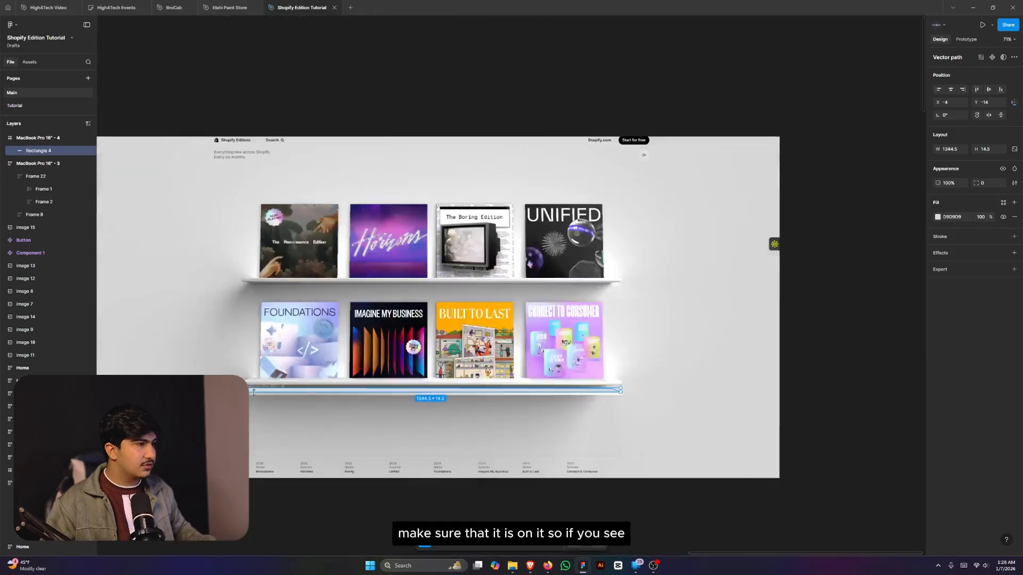
pyautogui.scroll(3, 390, 427)
pyautogui.scroll(10, 518, 354)
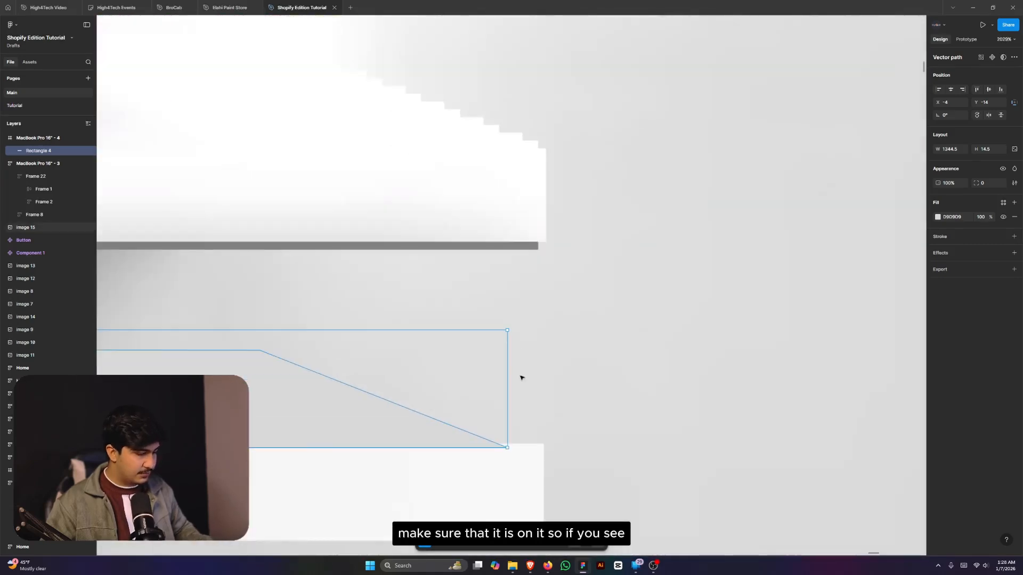
pyautogui.press('Right')
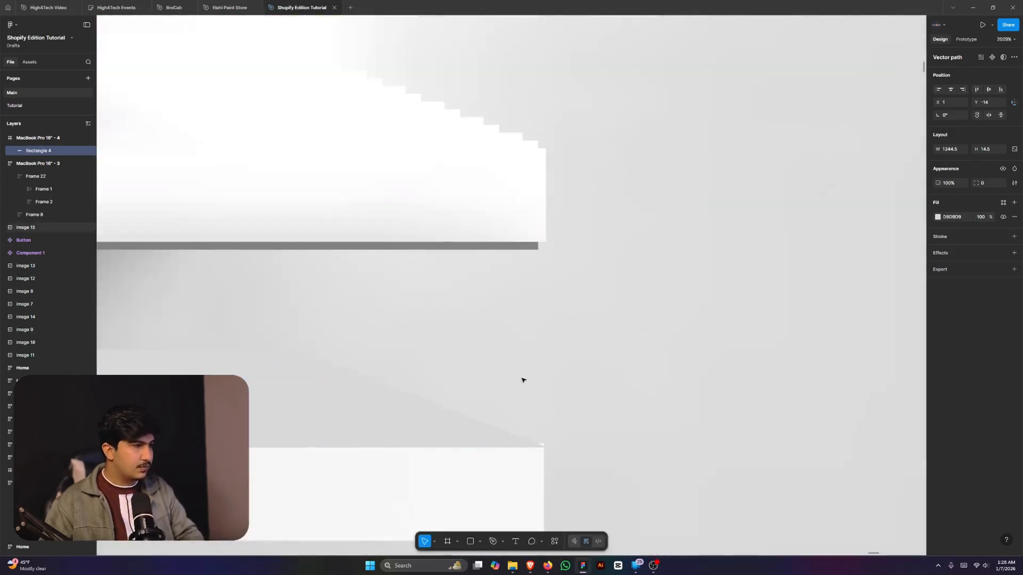
pyautogui.scroll(-10, 522, 379)
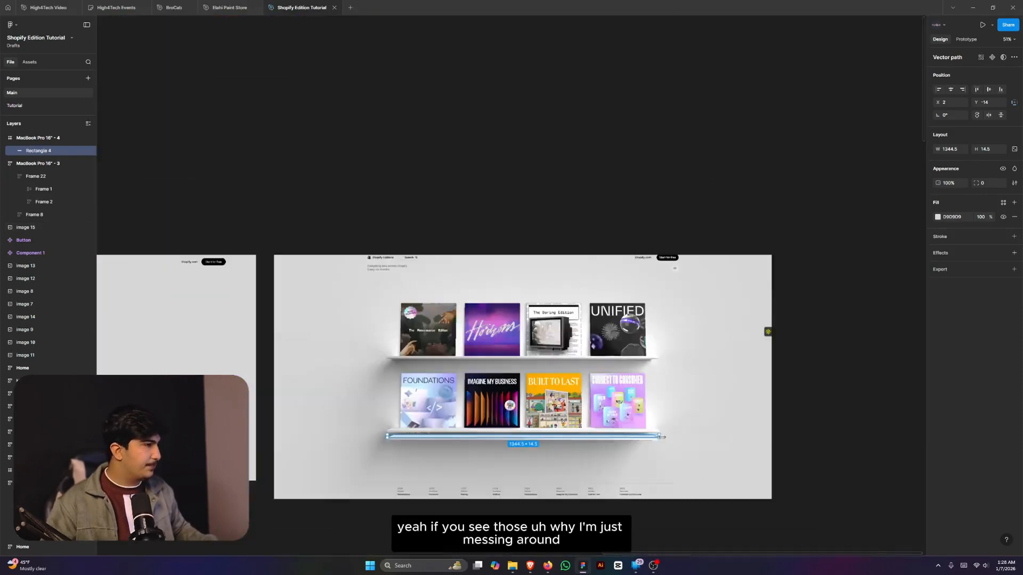
# - Snap the strip's left point to the frame corner and its right end to X 1345, making it 1345 × 14
pyautogui.scroll(15, 392, 437)
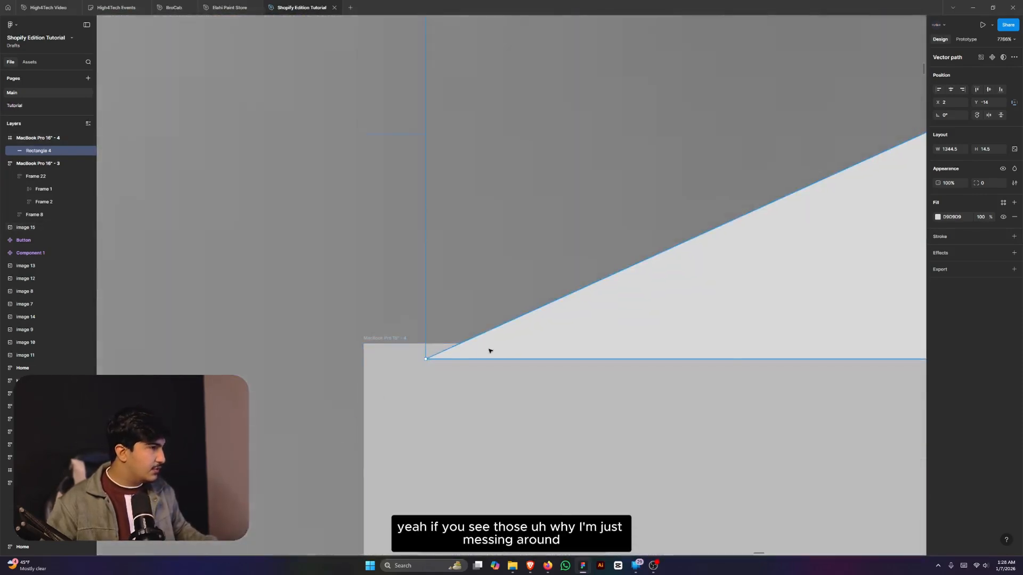
pyautogui.doubleClick(511, 340)
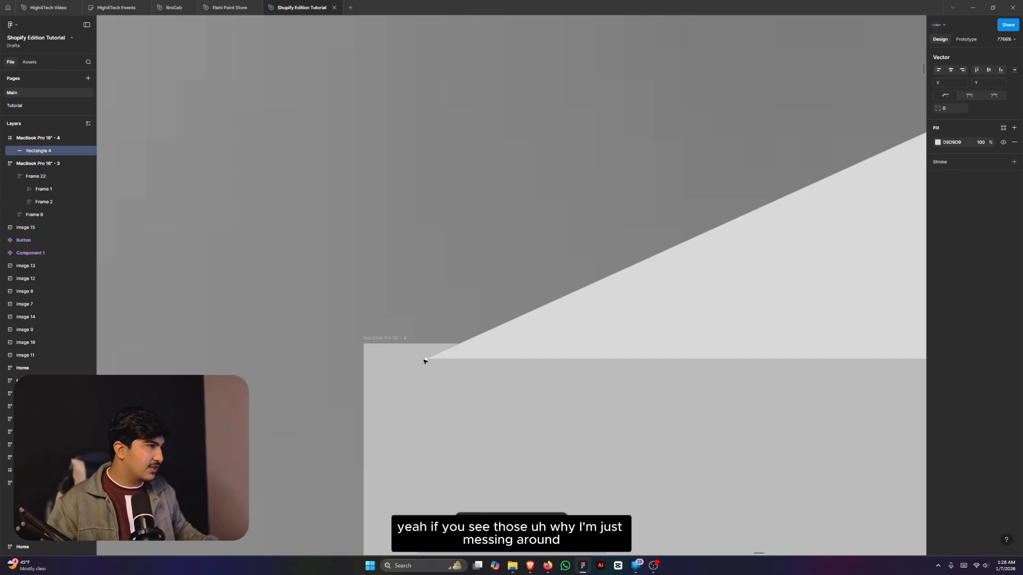
pyautogui.moveTo(427, 362); pyautogui.dragTo(365, 346)
pyautogui.scroll(-7, 329, 342)
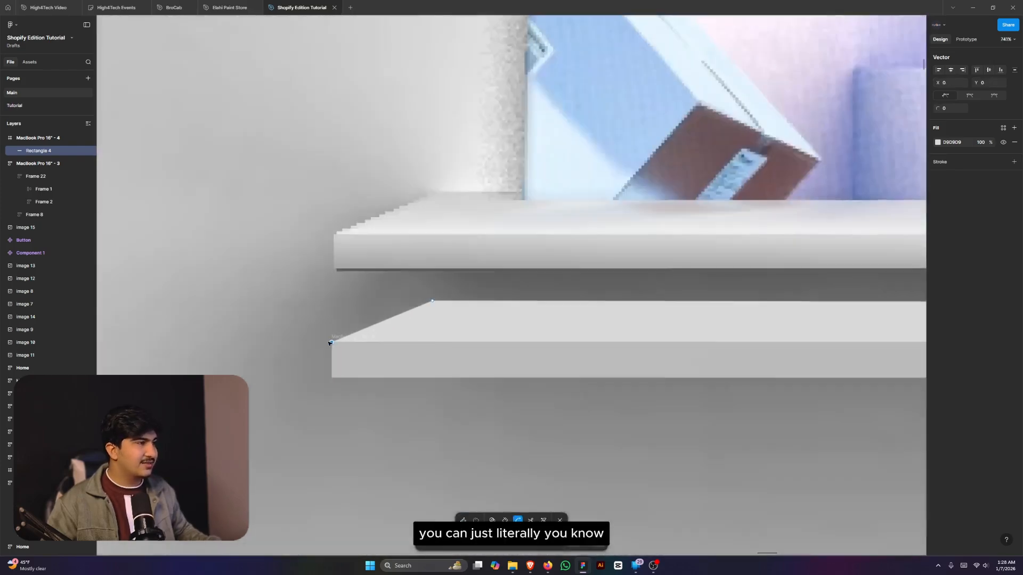
pyautogui.scroll(-6, 331, 343)
pyautogui.scroll(5, 640, 364)
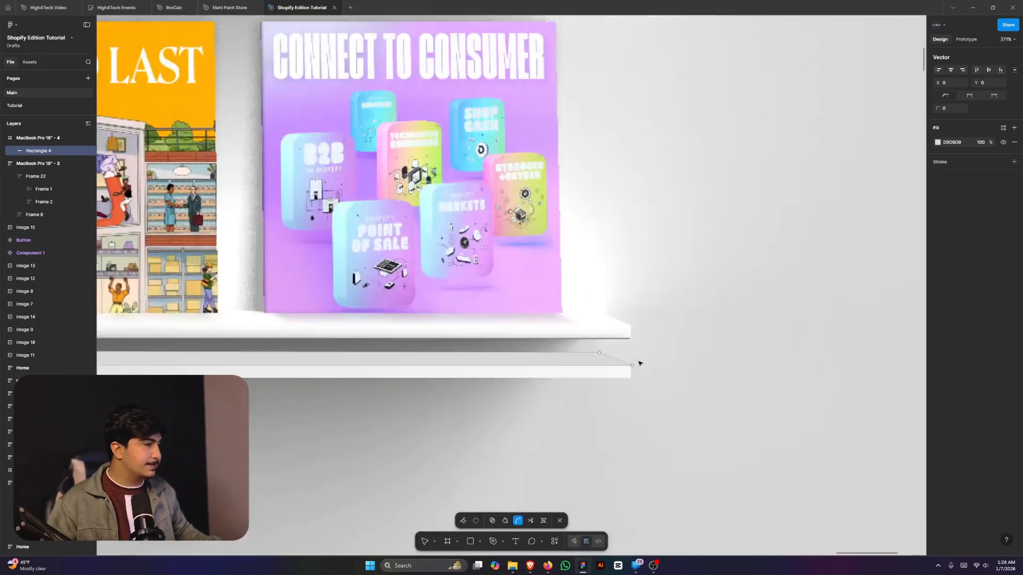
pyautogui.scroll(10, 640, 363)
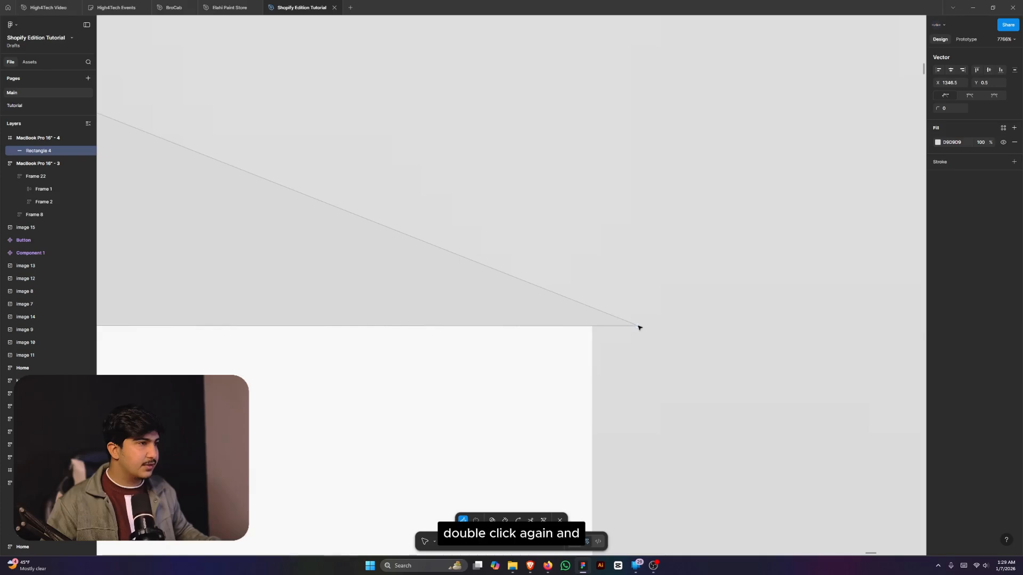
pyautogui.moveTo(640, 327); pyautogui.dragTo(596, 319)
pyautogui.scroll(-15, 596, 318)
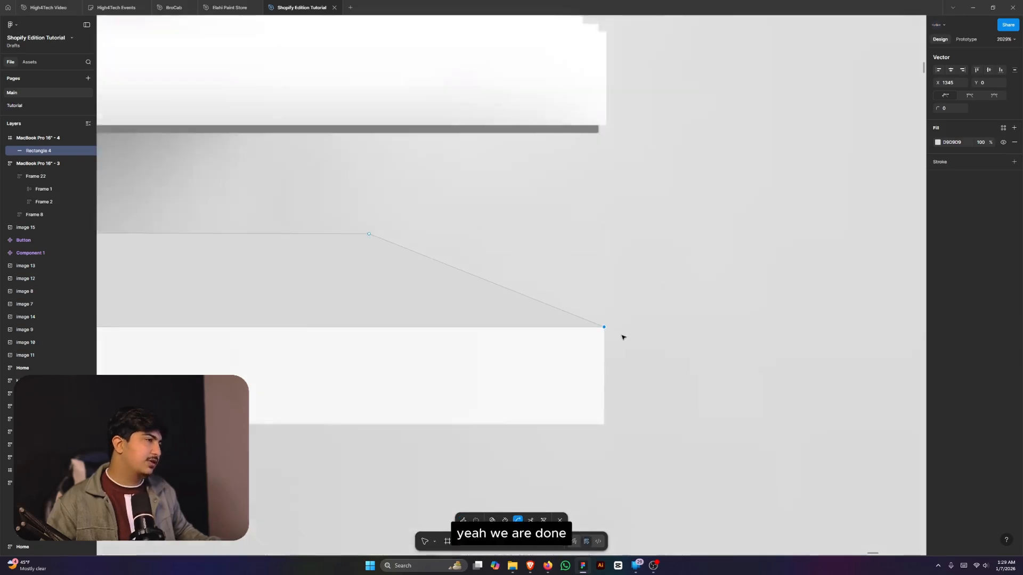
pyautogui.press('Escape')
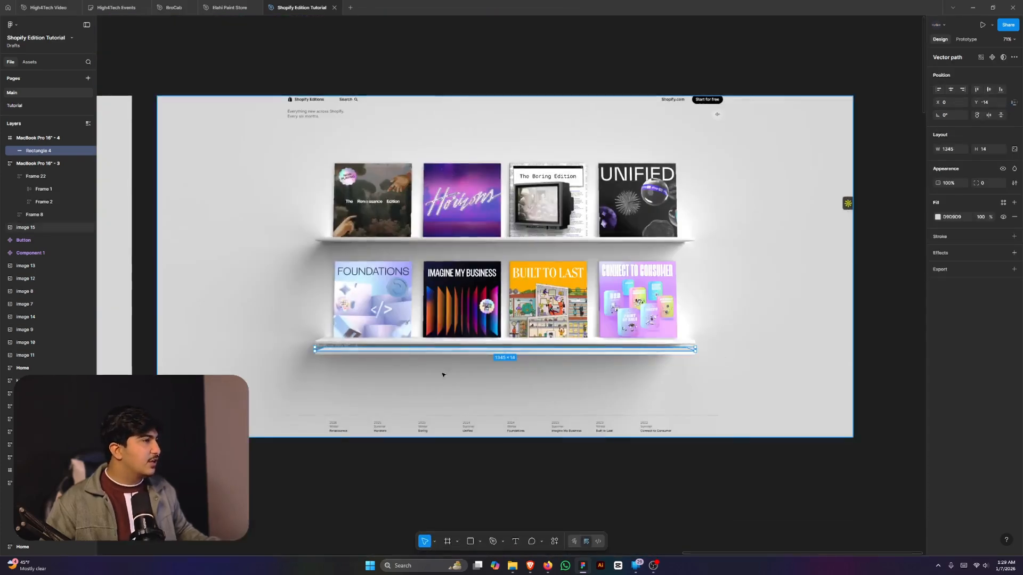
# - Inspect the shelf background image, entering and leaving its crop mode without changes
pyautogui.click(315, 328)
pyautogui.scroll(8, 315, 328)
pyautogui.click(391, 407)
pyautogui.scroll(5, 392, 407)
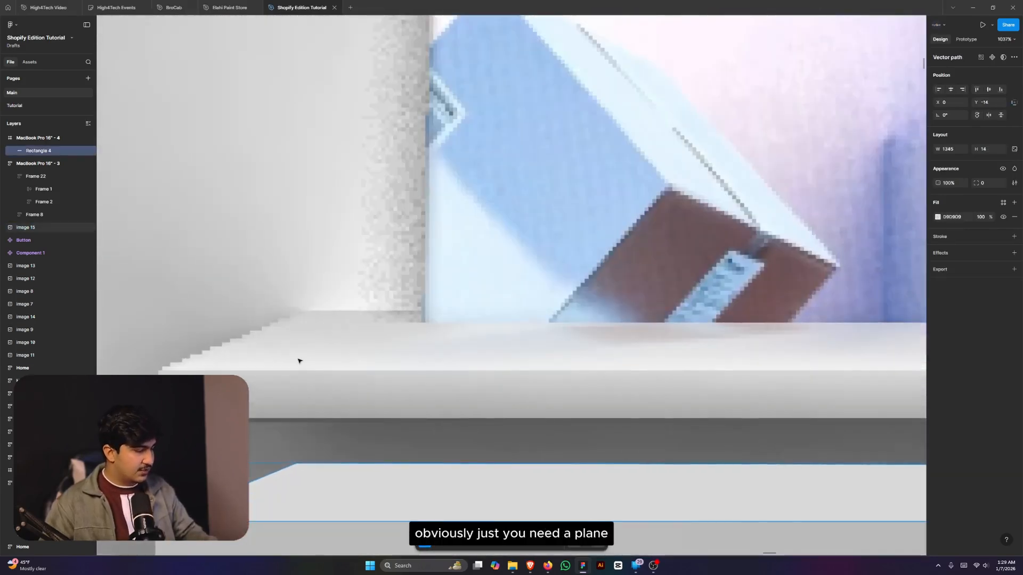
pyautogui.click(299, 362)
pyautogui.scroll(-6, 299, 359)
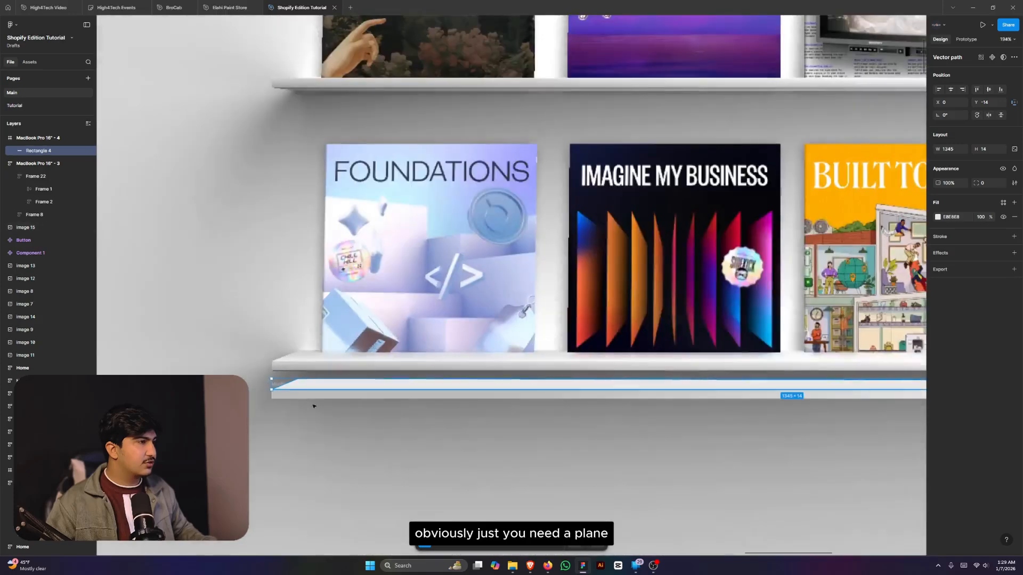
pyautogui.scroll(-2, 327, 448)
pyautogui.scroll(4, 570, 449)
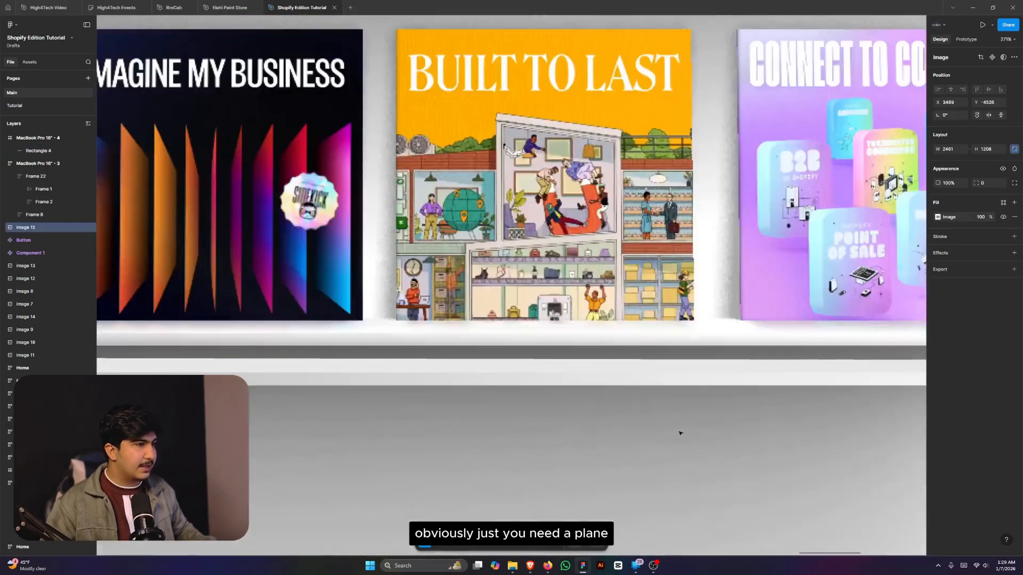
pyautogui.doubleClick(581, 378)
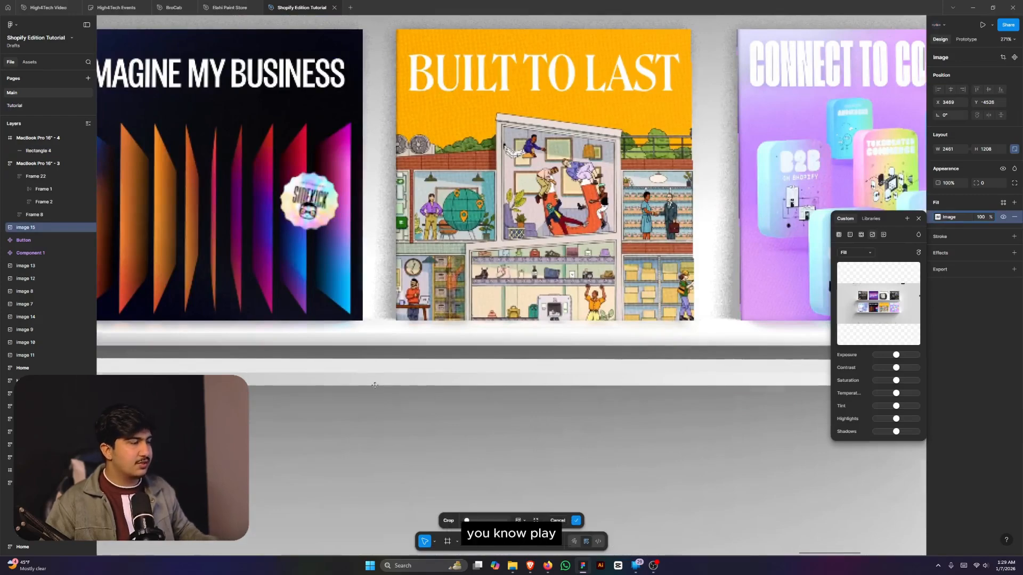
pyautogui.scroll(-10, 375, 386)
pyautogui.press('Escape')
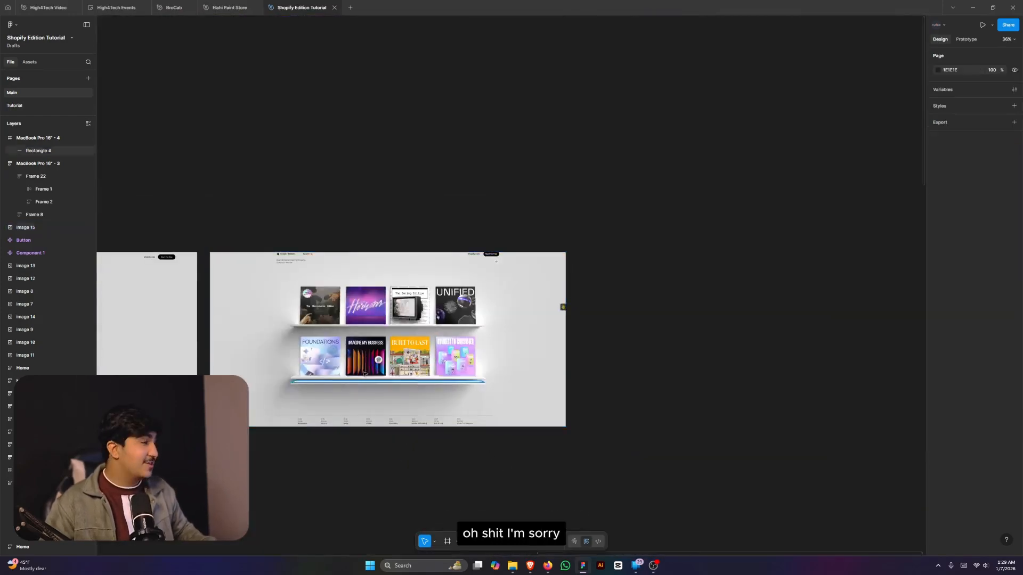
pyautogui.scroll(2, 344, 365)
pyautogui.scroll(2, 265, 428)
pyautogui.scroll(-2, 509, 453)
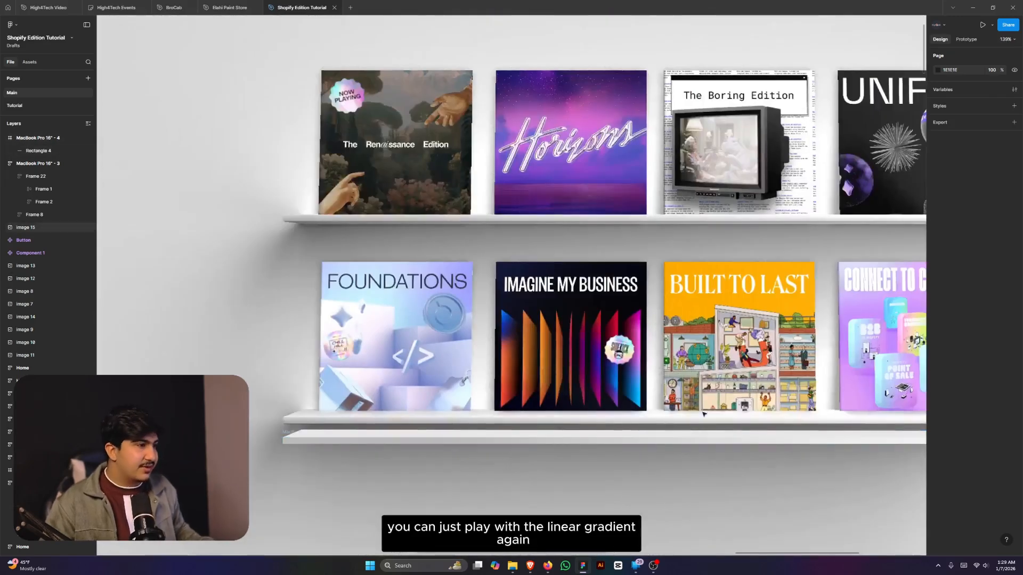
pyautogui.scroll(3, 317, 412)
# - Select the lower shelf's 1345×12 strip frame and delete it
pyautogui.click(322, 478)
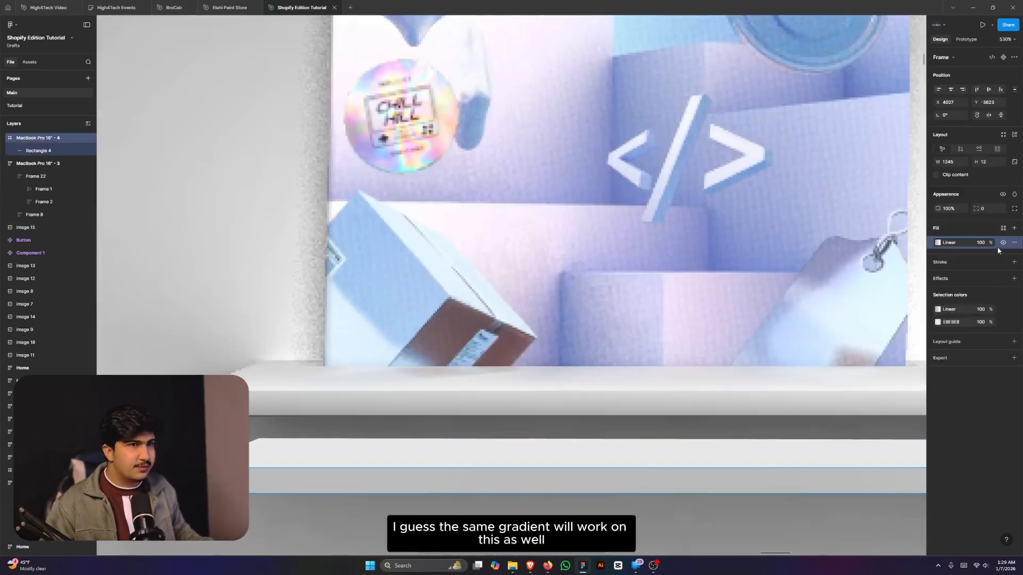
pyautogui.click(472, 465)
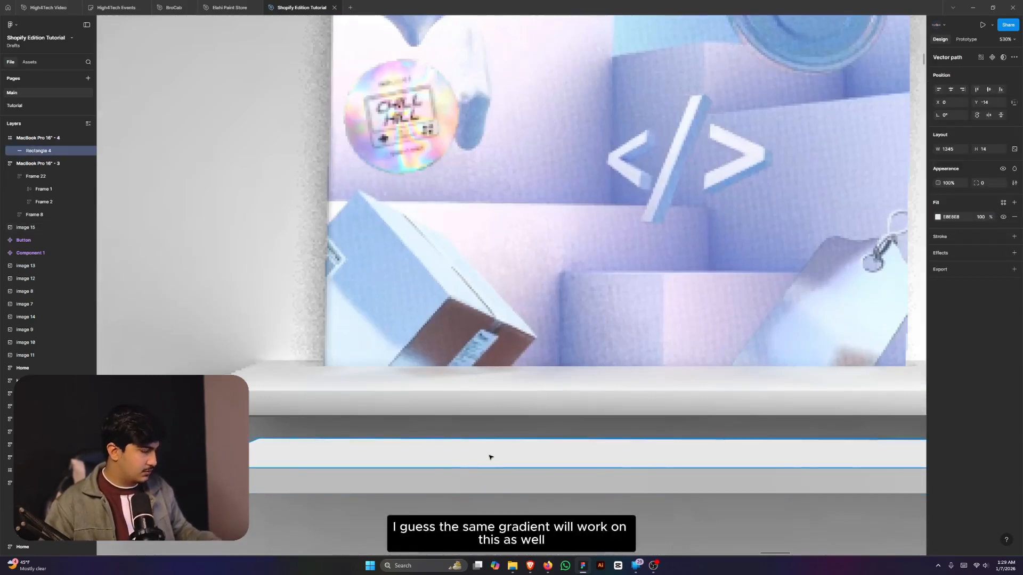
pyautogui.hotkey('ctrl', 'v')
pyautogui.scroll(-3, 363, 411)
pyautogui.click(426, 458)
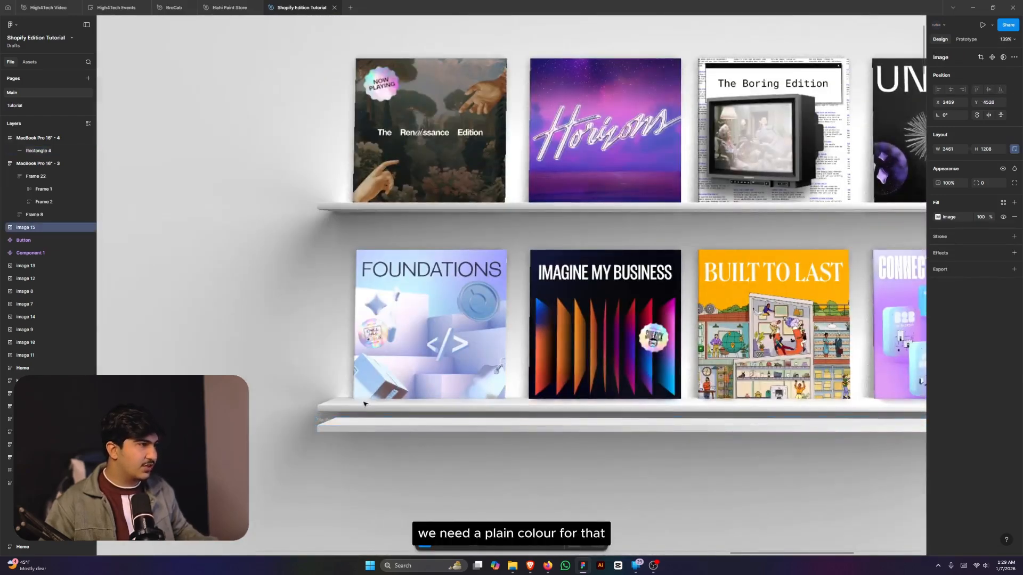
pyautogui.scroll(5, 363, 404)
pyautogui.scroll(-5, 323, 407)
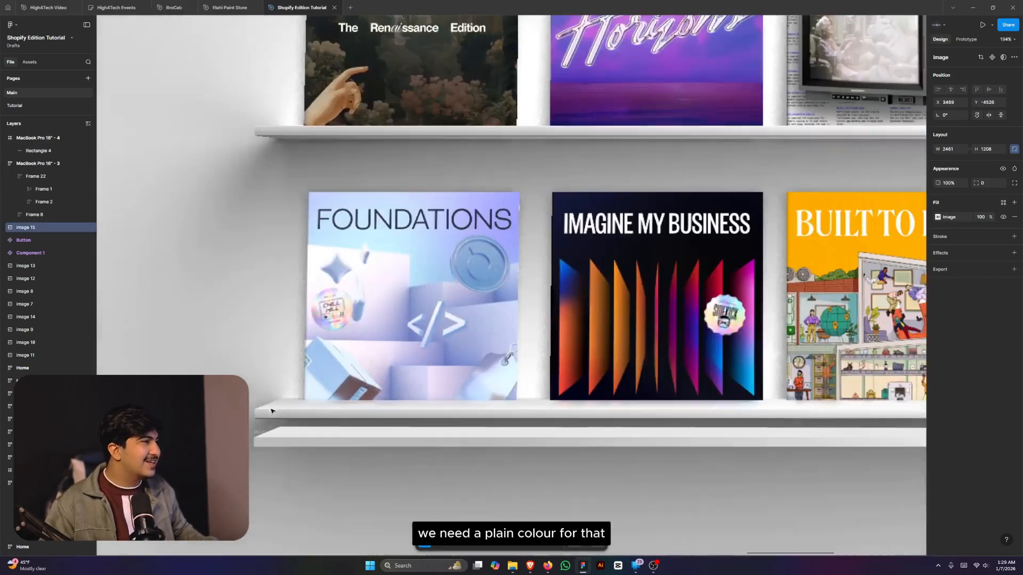
pyautogui.click(285, 431)
pyautogui.scroll(-3, 558, 461)
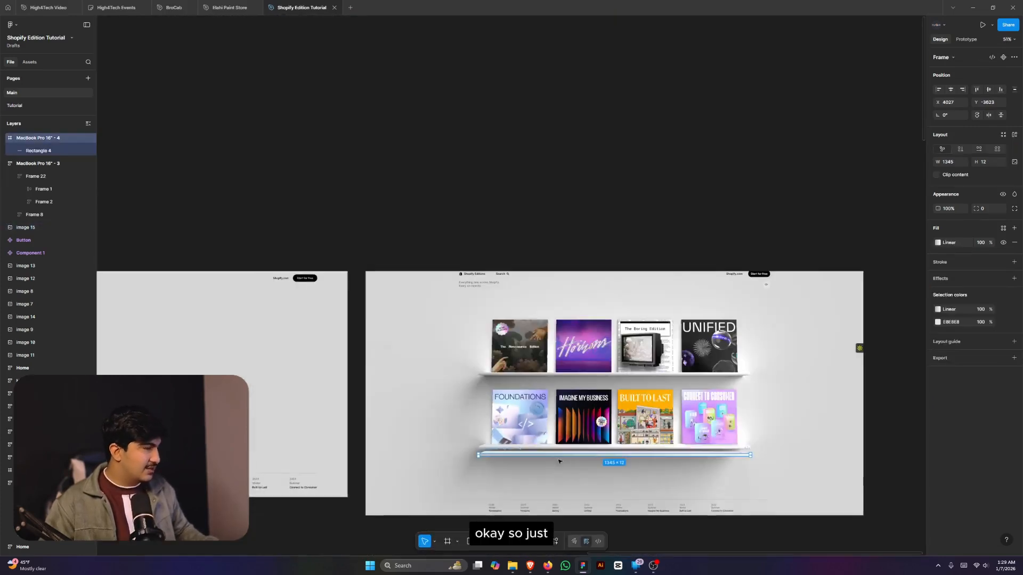
pyautogui.press('Delete')
pyautogui.scroll(-4, 746, 442)
# - Undo the deletion to bring back the shelf-strip frame
pyautogui.scroll(2, 691, 452)
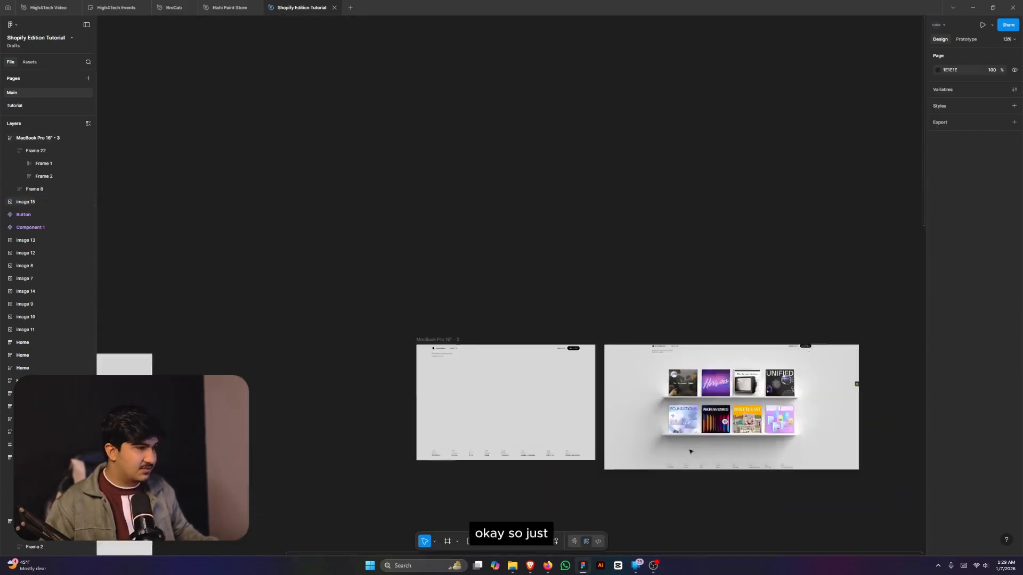
pyautogui.scroll(4, 690, 452)
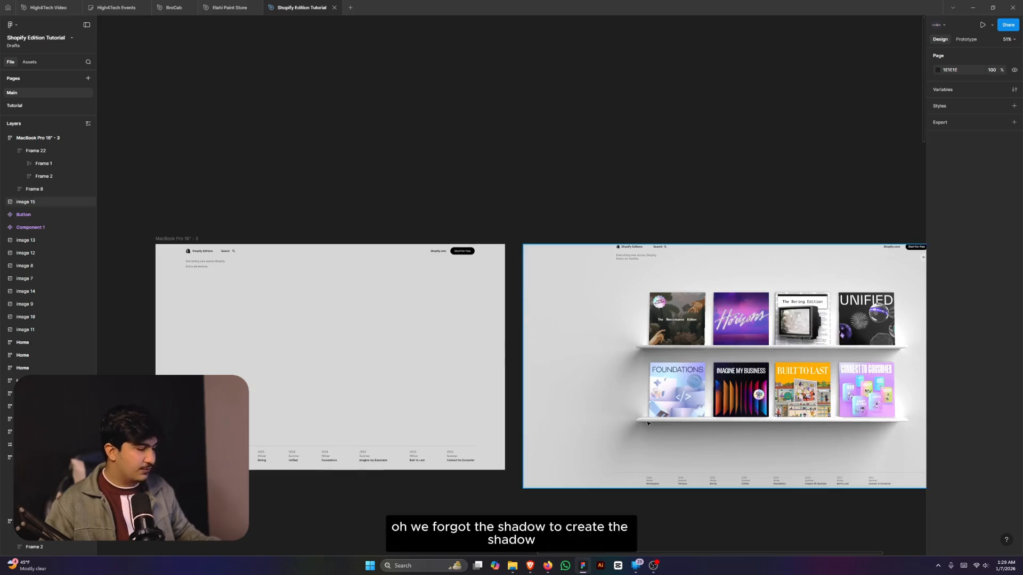
pyautogui.hotkey('ctrl', 'z')
pyautogui.scroll(5, 648, 424)
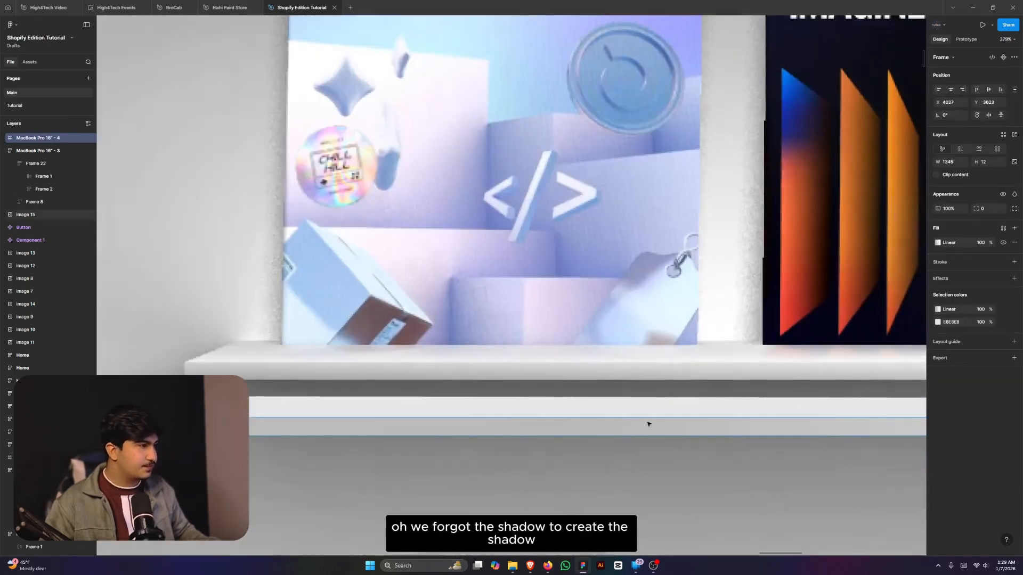
pyautogui.moveTo(648, 424); pyautogui.dragTo(648, 315)
pyautogui.scroll(2, 396, 312)
# - Duplicate the white shelf strip with Ctrl+D and drag the copy just below the original
pyautogui.click(448, 289)
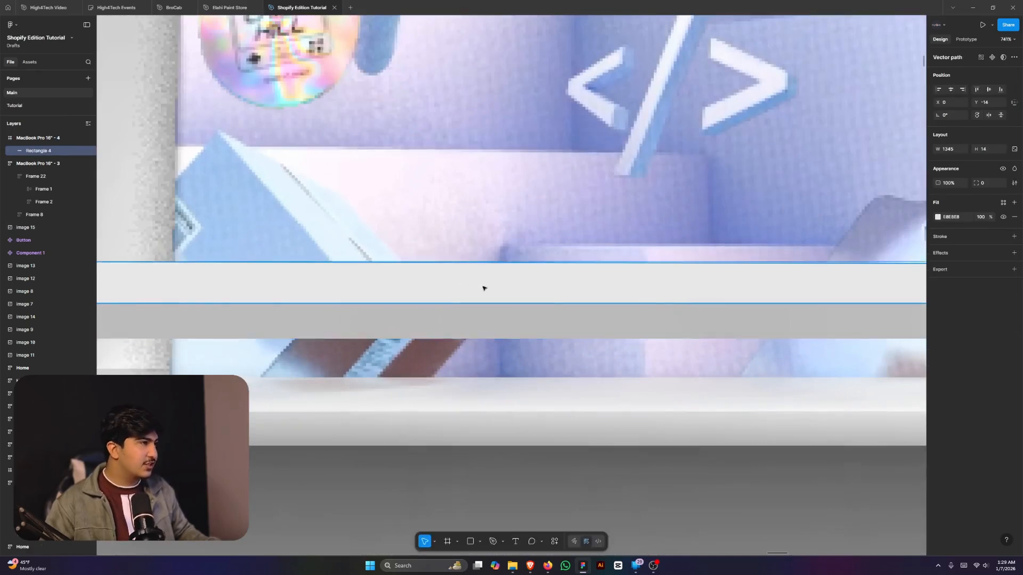
pyautogui.scroll(-2, 483, 289)
pyautogui.hotkey('ctrl', 'd')
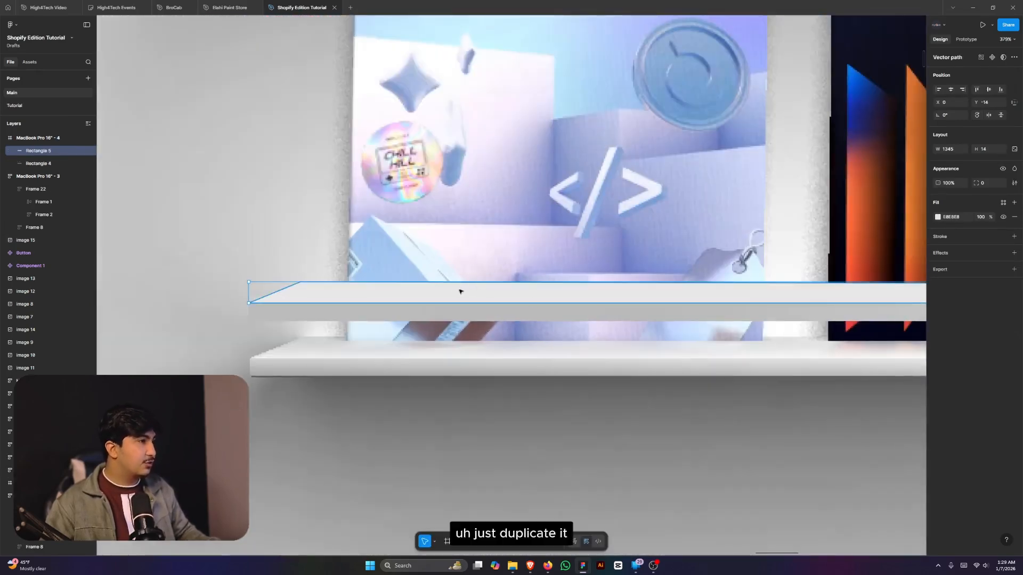
pyautogui.scroll(2, 462, 290)
pyautogui.moveTo(458, 288); pyautogui.dragTo(447, 357)
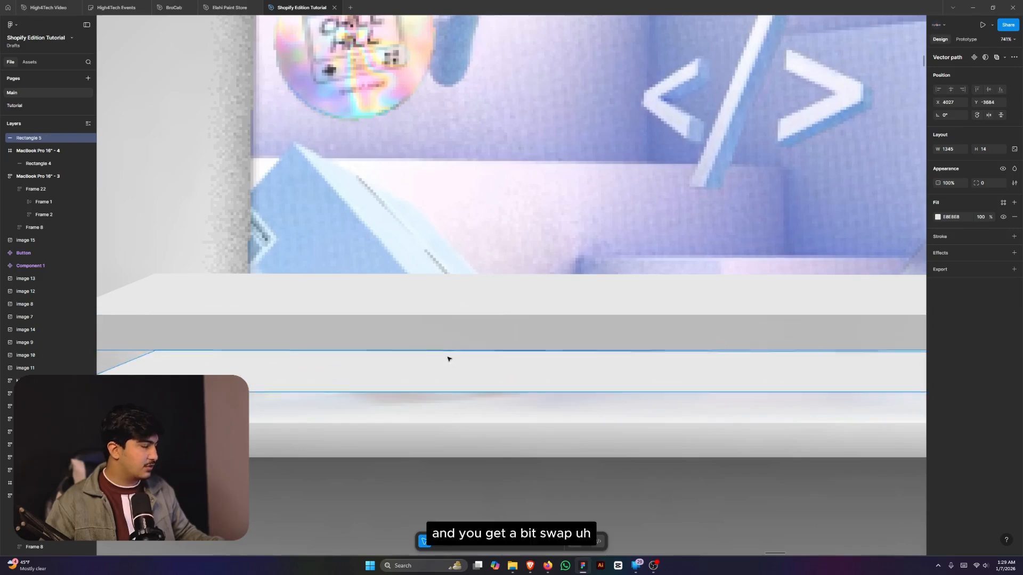
pyautogui.scroll(-5, 453, 359)
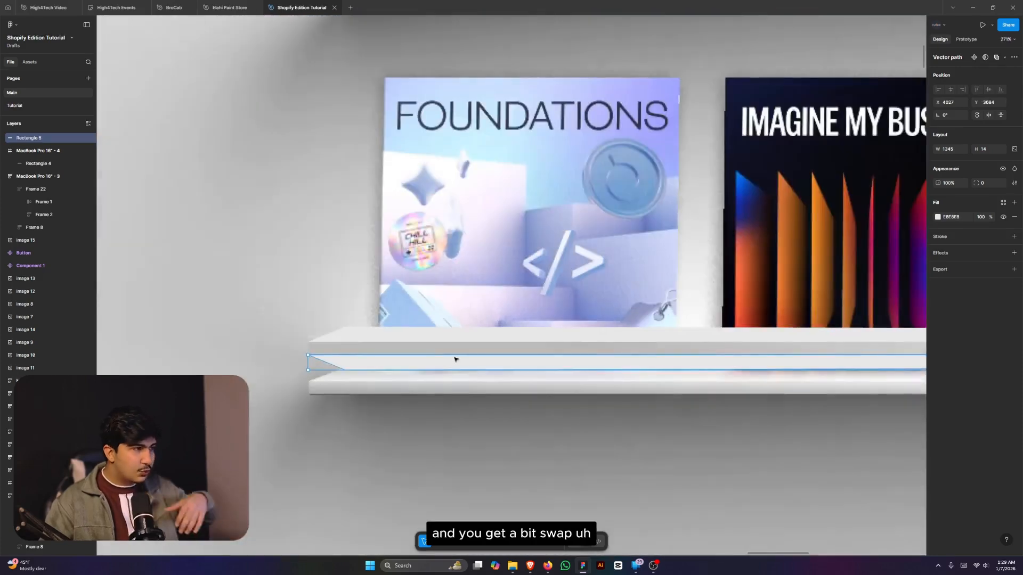
pyautogui.scroll(-3, 448, 378)
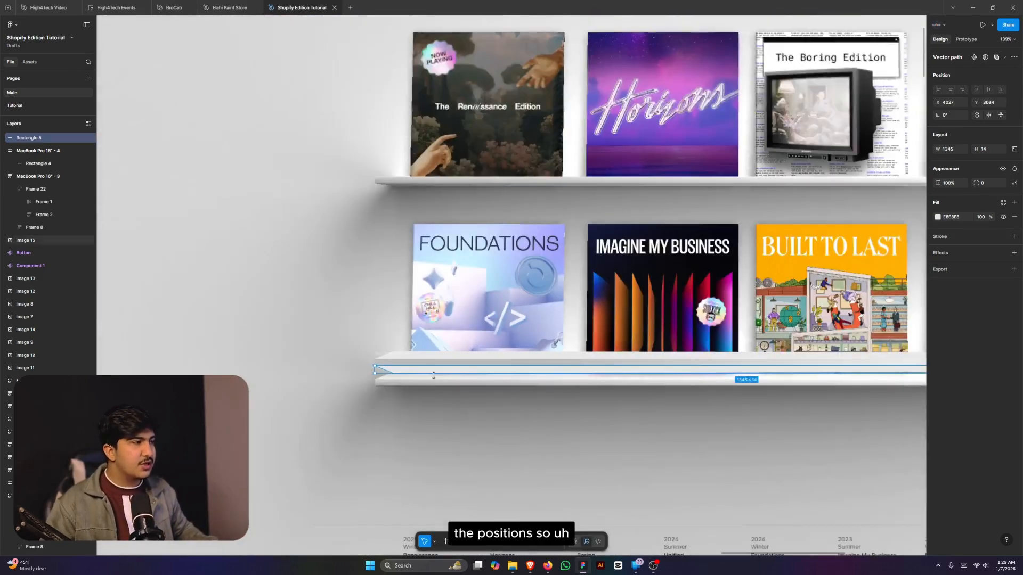
pyautogui.scroll(5, 407, 382)
pyautogui.scroll(-5, 398, 382)
pyautogui.scroll(-4, 397, 382)
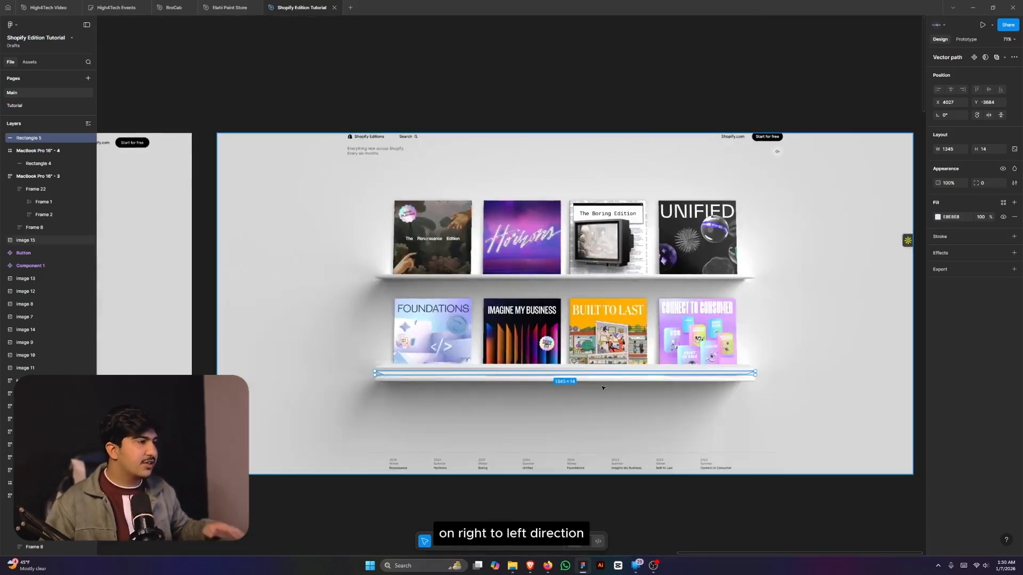
pyautogui.scroll(8, 407, 377)
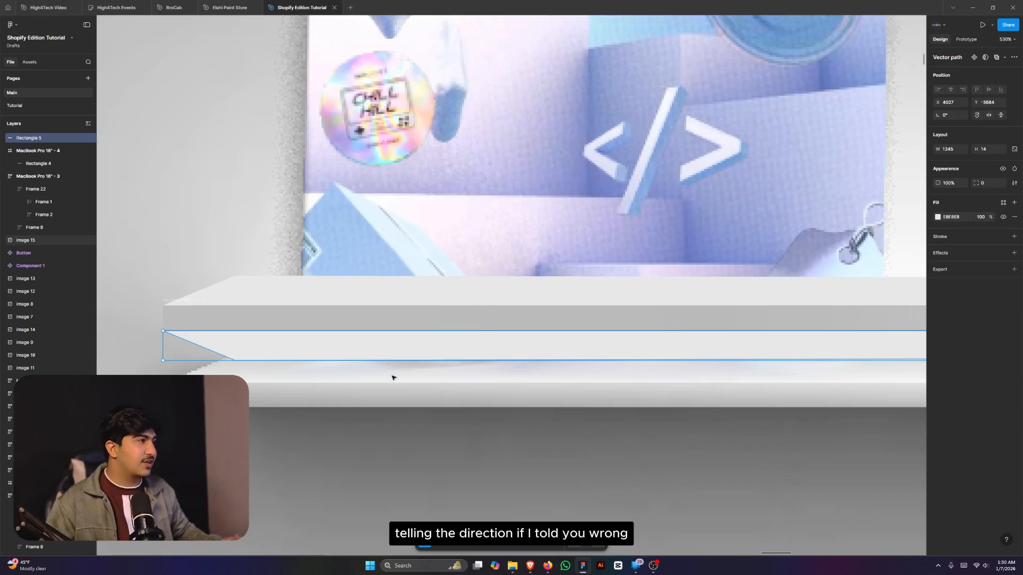
# - Angle the copied strip's ends, shifting its lower-left point left and aligning its lower-right point to the shelf edge
pyautogui.doubleClick(381, 354)
pyautogui.scroll(-2, 381, 354)
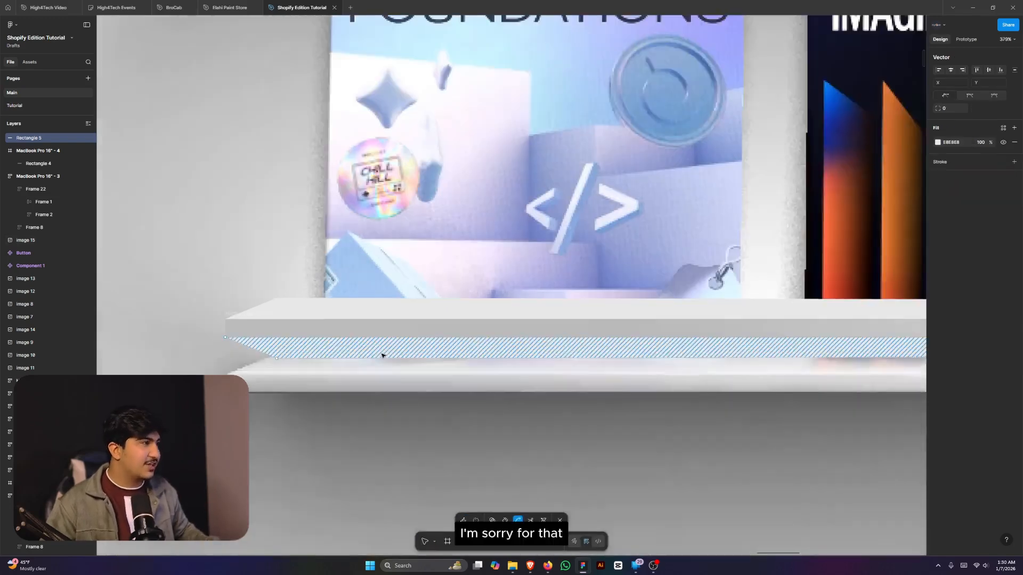
pyautogui.scroll(2, 252, 367)
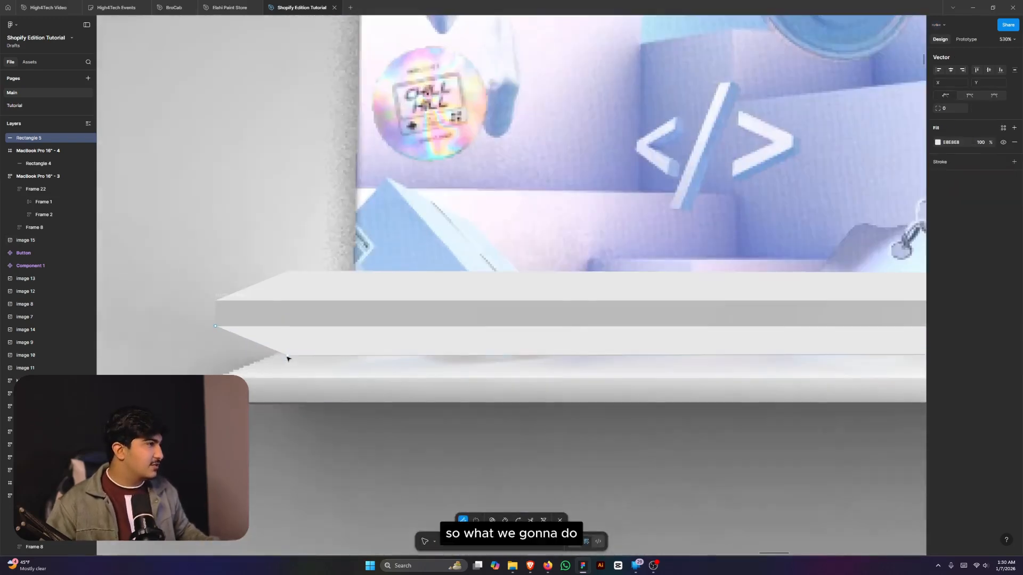
pyautogui.moveTo(288, 356); pyautogui.dragTo(189, 365)
pyautogui.scroll(-14, 185, 365)
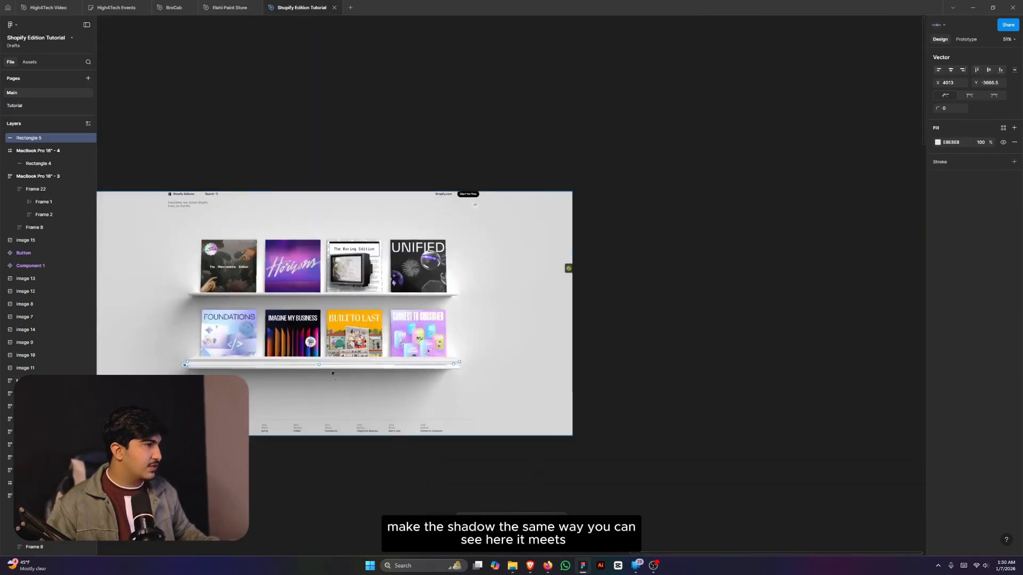
pyautogui.scroll(12, 373, 373)
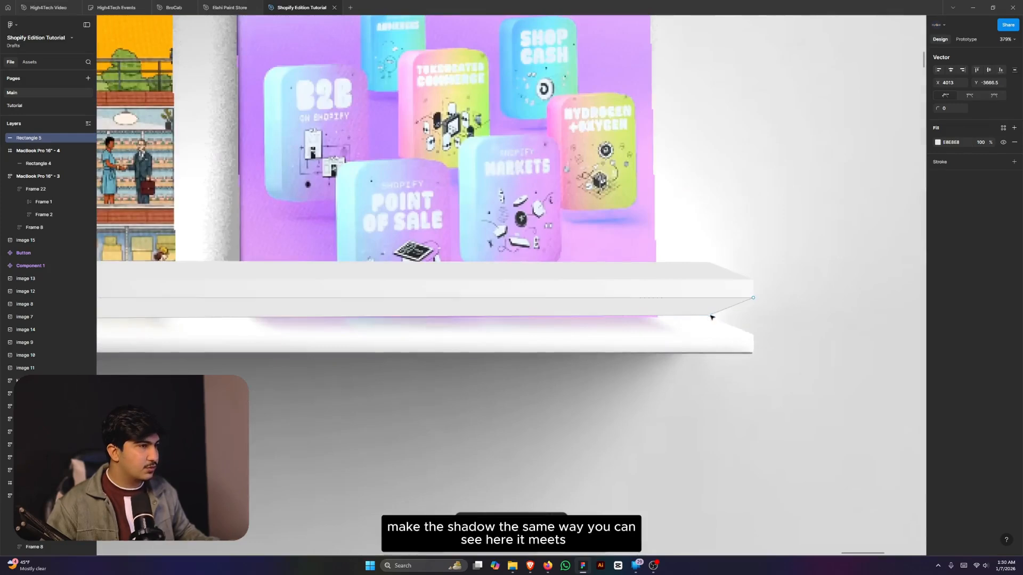
pyautogui.moveTo(709, 325)
pyautogui.mouseDown()
pyautogui.moveTo(712, 335)
pyautogui.moveTo(710, 325)
pyautogui.mouseUp()
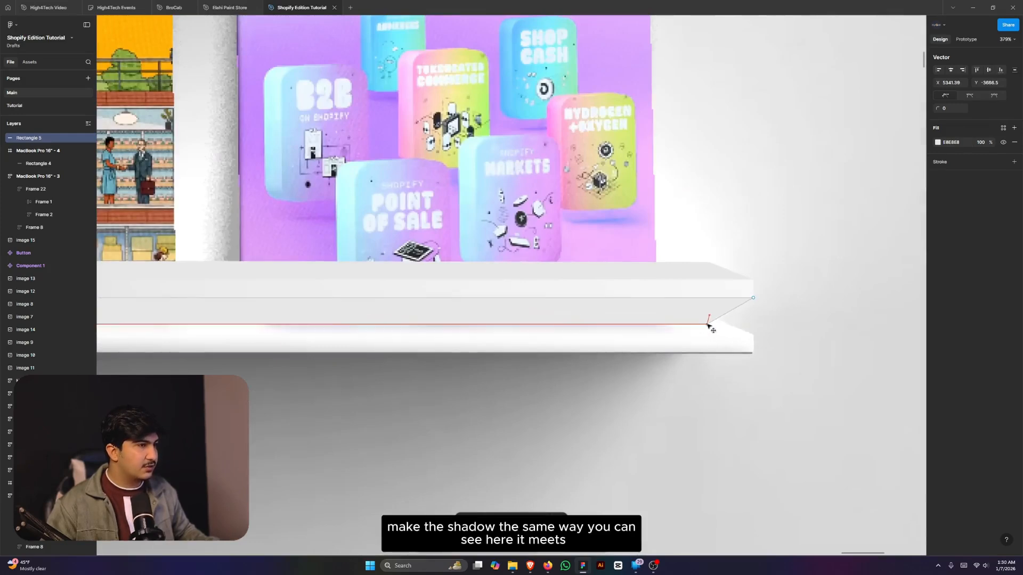
pyautogui.scroll(-3, 731, 343)
pyautogui.scroll(-8, 731, 343)
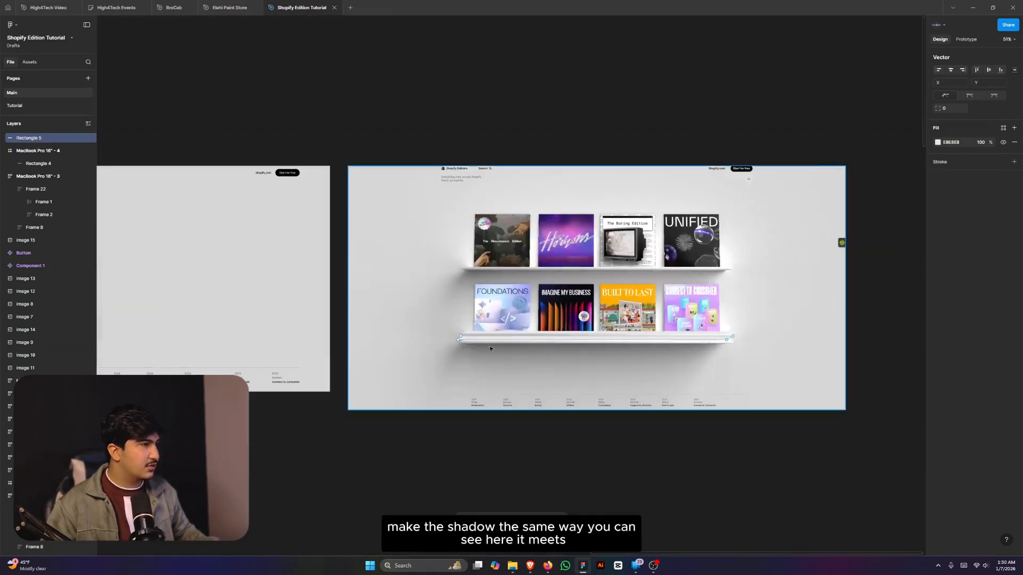
pyautogui.scroll(8, 480, 346)
pyautogui.scroll(3, 437, 340)
# - Fill the strip under the lower shelf with solid black (000000)
pyautogui.press('Escape')
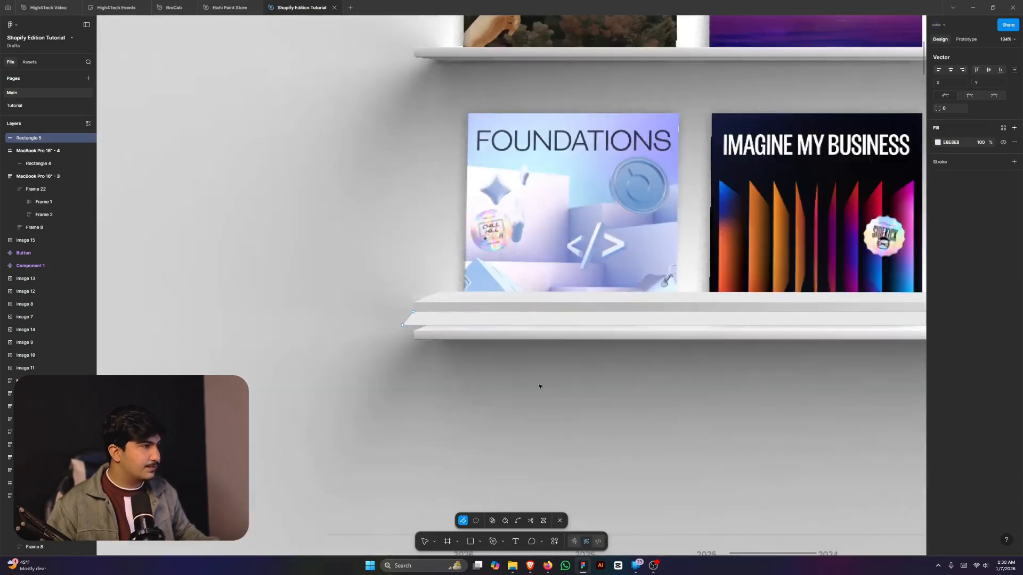
pyautogui.click(938, 217)
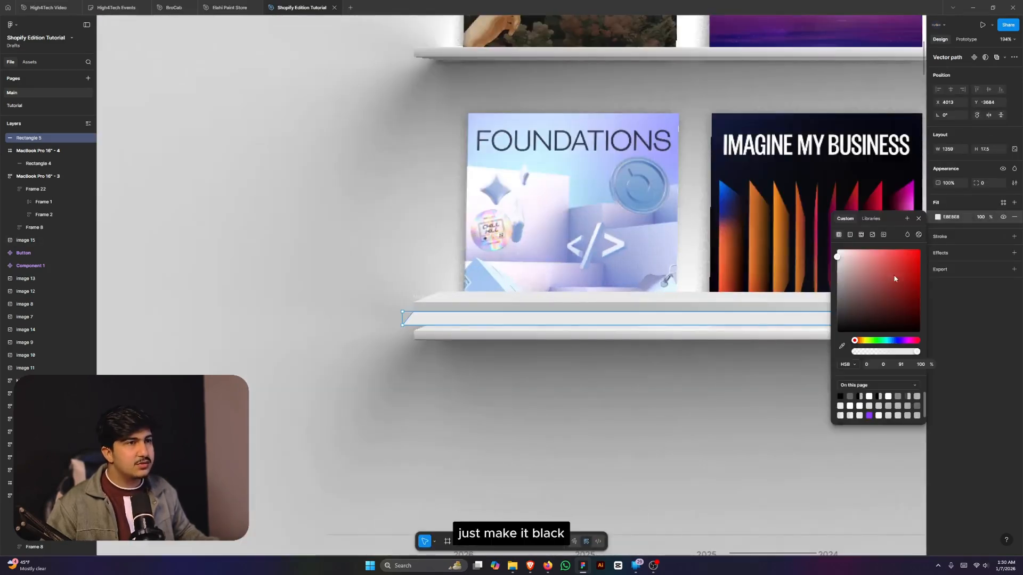
pyautogui.moveTo(895, 279); pyautogui.dragTo(753, 409)
pyautogui.scroll(-2, 571, 334)
pyautogui.scroll(3, 735, 332)
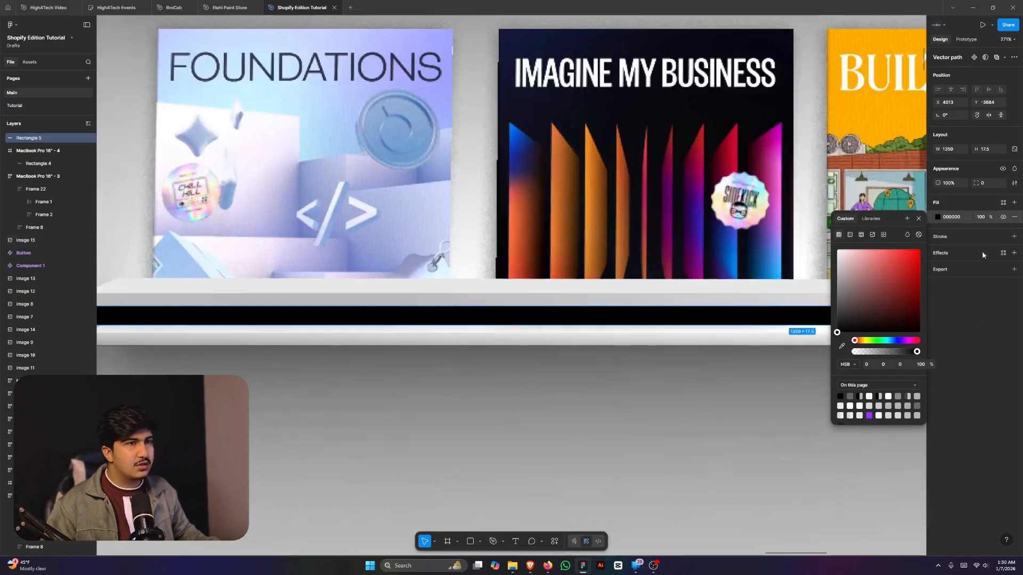
# - Give the black strip a heavy layer blur, set its height to 60, and make the blur progressive
pyautogui.click(1014, 253)
pyautogui.click(963, 269)
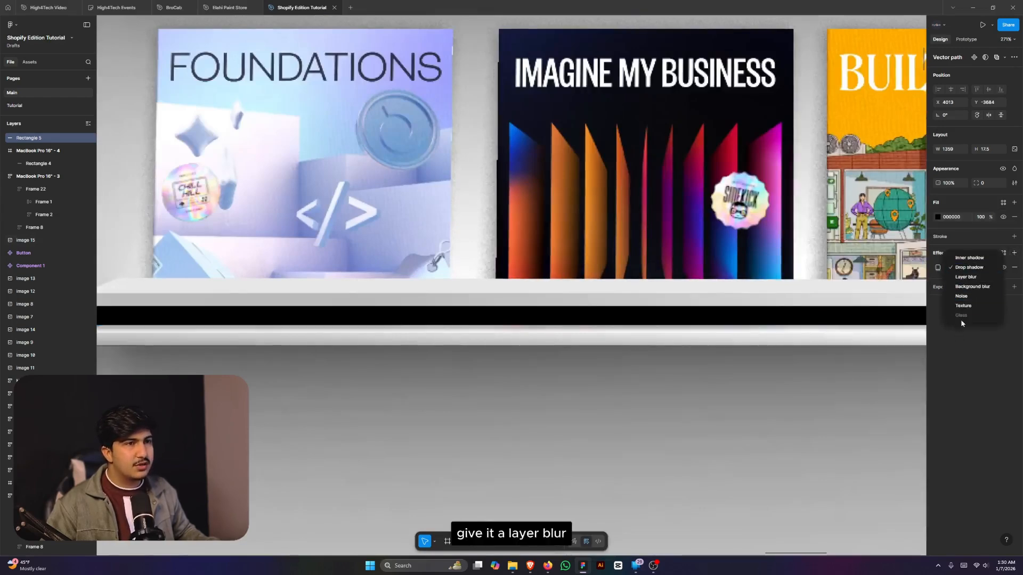
pyautogui.click(962, 281)
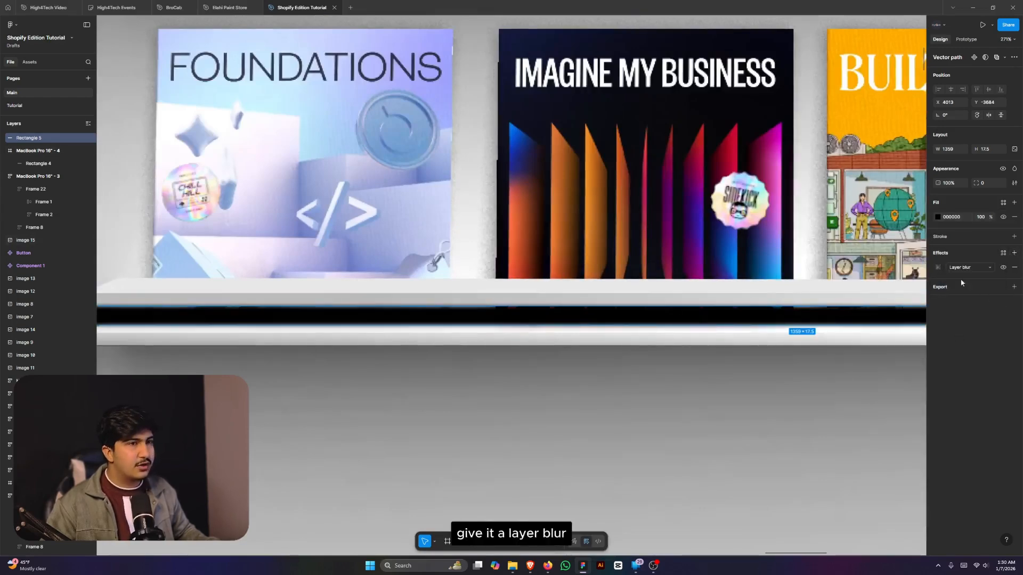
pyautogui.click(937, 267)
pyautogui.moveTo(872, 300); pyautogui.dragTo(660, 301)
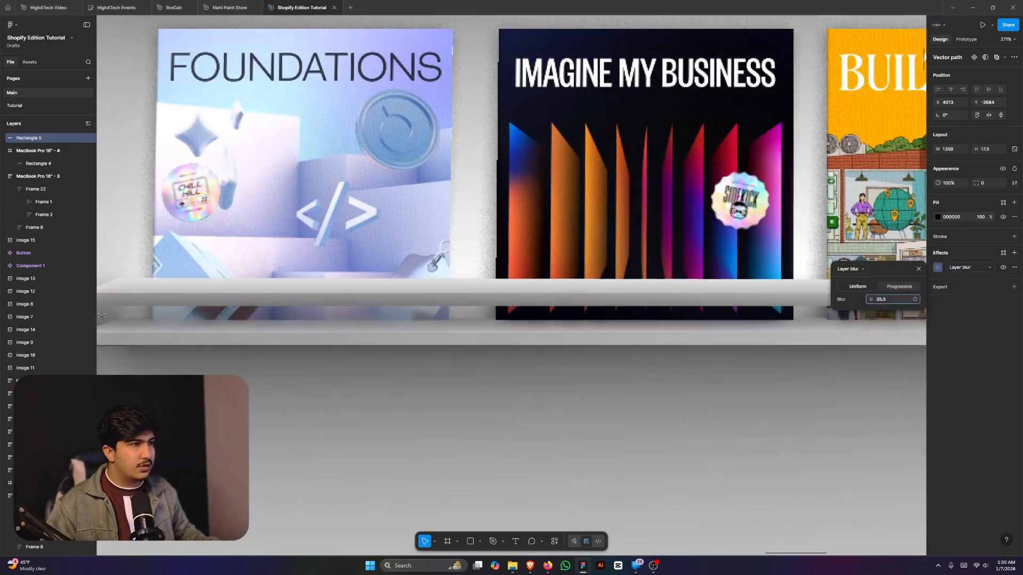
pyautogui.scroll(-5, 659, 301)
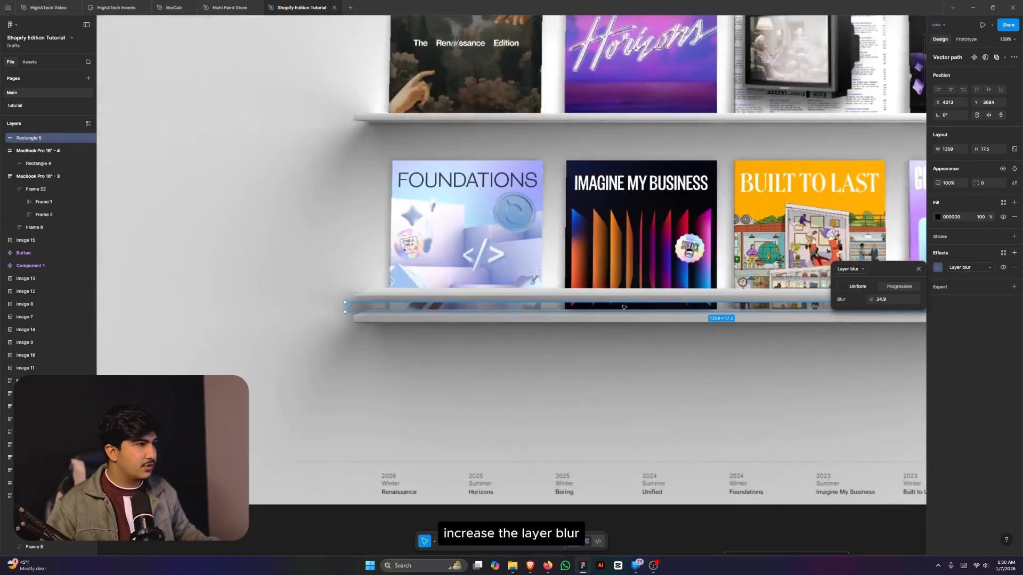
pyautogui.moveTo(618, 310); pyautogui.dragTo(617, 335)
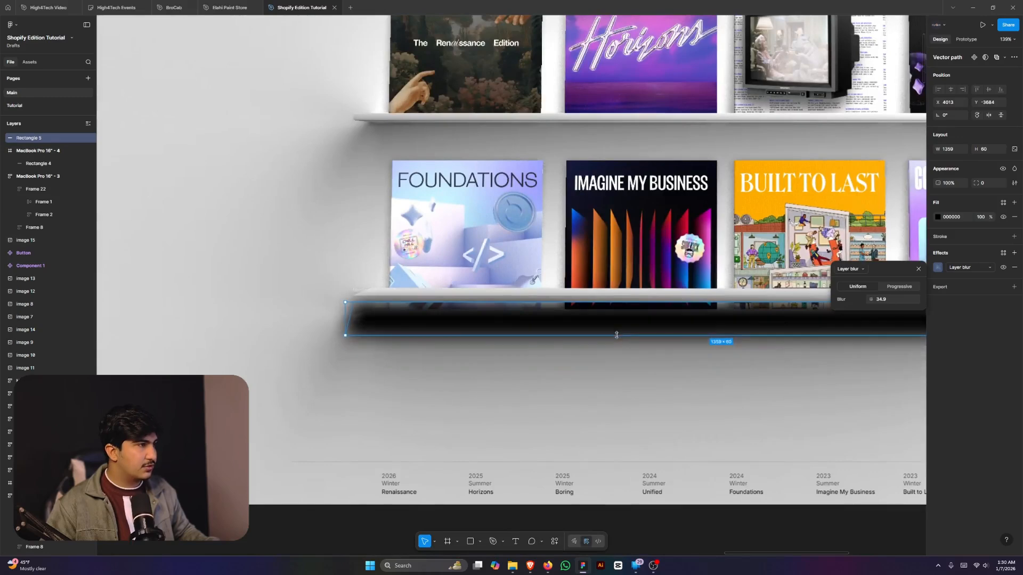
pyautogui.moveTo(870, 300); pyautogui.dragTo(223, 322)
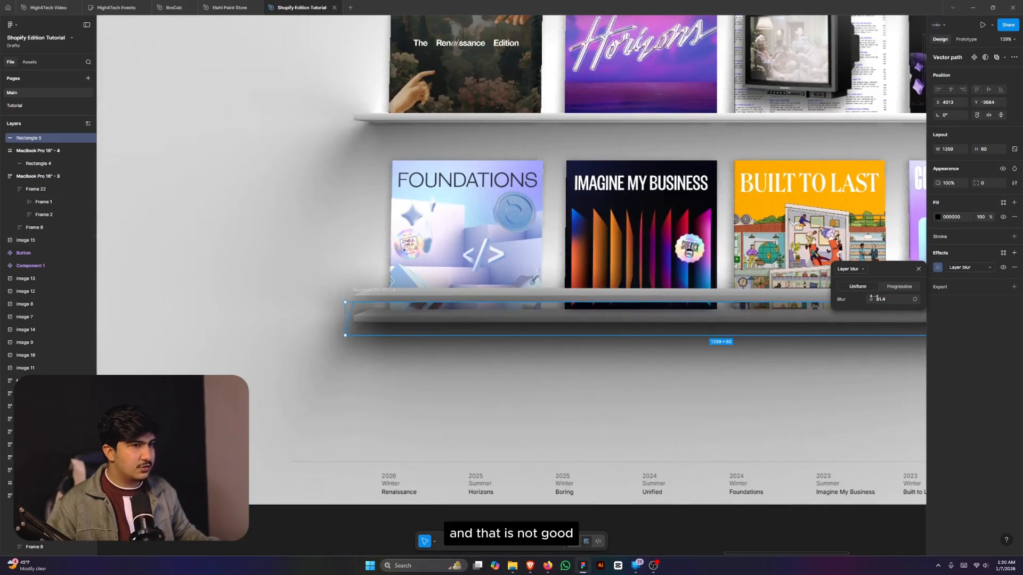
pyautogui.click(894, 288)
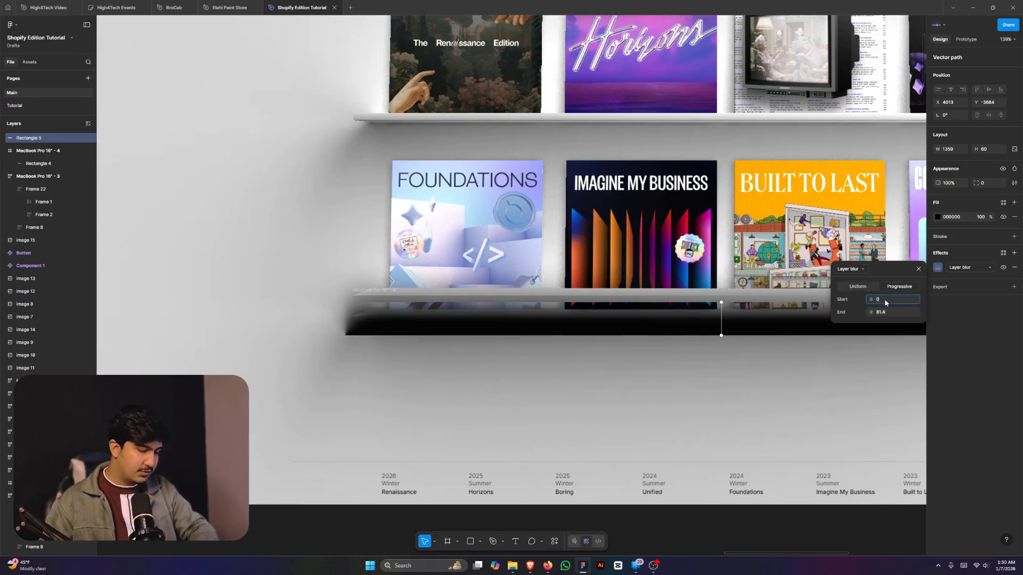
# - Try progressive blur values: End 0, then Start 20 with End 80
pyautogui.click(886, 313)
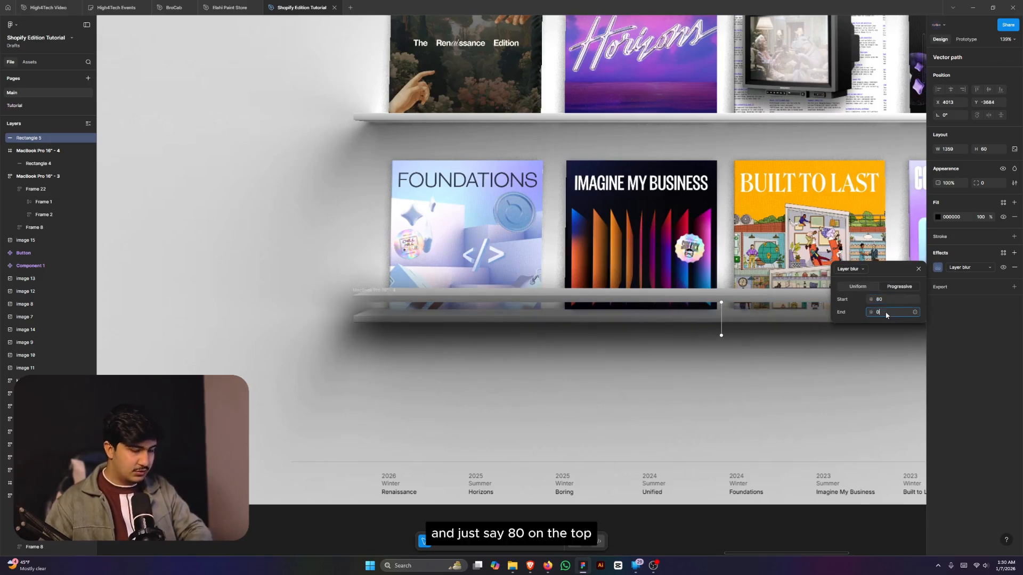
pyautogui.write('0')
pyautogui.press('Return')
pyautogui.keyDown('ctrl'); pyautogui.scroll(5, 735, 305); pyautogui.keyUp('ctrl')
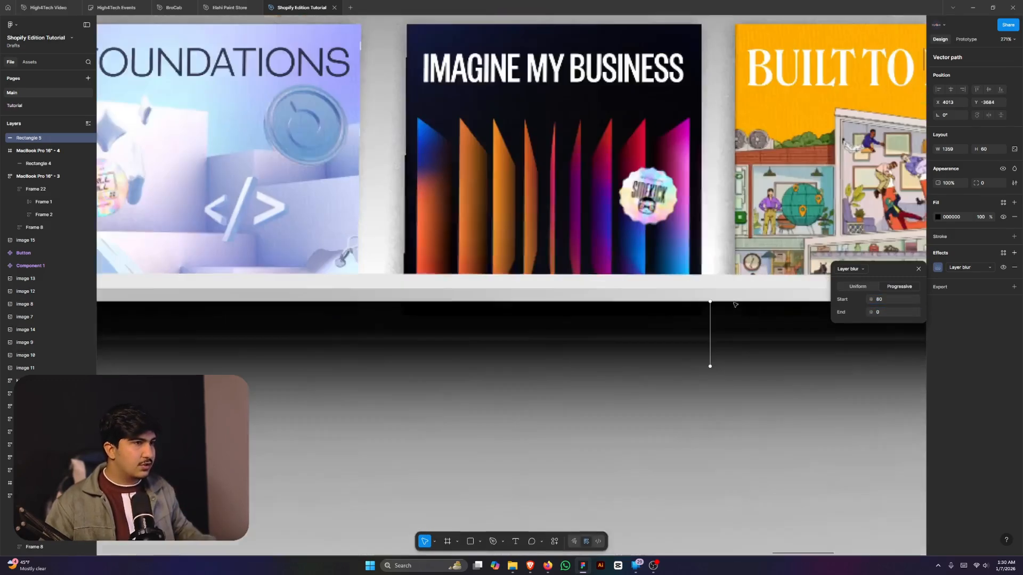
pyautogui.click(885, 300)
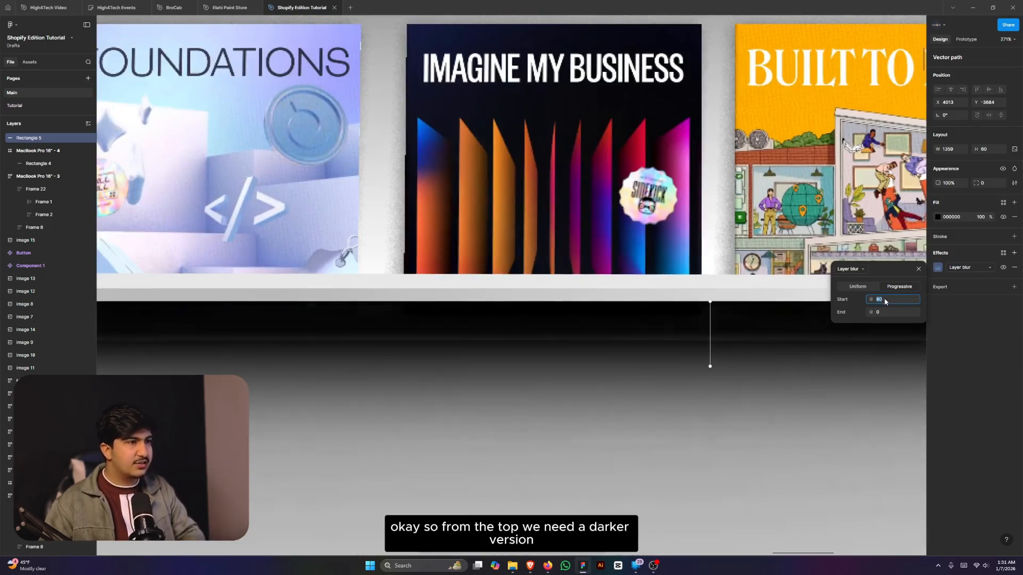
pyautogui.press('Down')
pyautogui.press('Down')
pyautogui.press('Down')
pyautogui.press('Down')
pyautogui.press('Down')
pyautogui.press('Down')
pyautogui.press('Down')
pyautogui.press('Down')
pyautogui.press('Down')
pyautogui.press('Down')
pyautogui.press('Down')
pyautogui.press('Down')
pyautogui.press('Down')
pyautogui.press('Down')
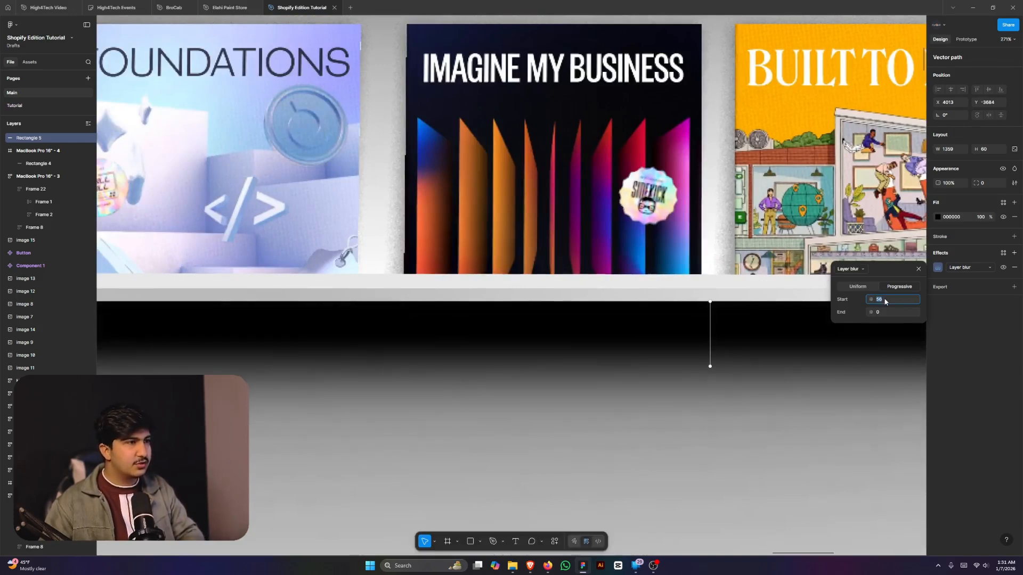
pyautogui.press('Down')
pyautogui.press('Down')
pyautogui.press('Down')
pyautogui.press('Down')
pyautogui.press('Down')
pyautogui.press('Down')
pyautogui.press('Down')
pyautogui.press('Down')
pyautogui.press('Down')
pyautogui.press('Down')
pyautogui.press('Down')
pyautogui.press('Down')
pyautogui.press('Down')
pyautogui.press('Down')
pyautogui.press('Down')
pyautogui.press('Down')
pyautogui.press('Down')
pyautogui.press('Down')
pyautogui.press('Down')
pyautogui.press('Down')
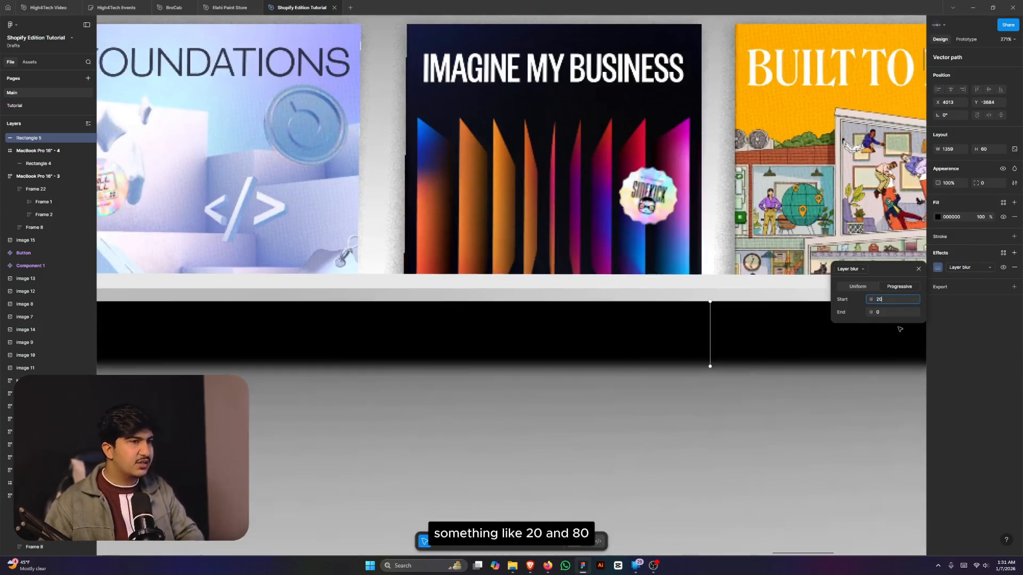
pyautogui.click(899, 314)
pyautogui.write('8')
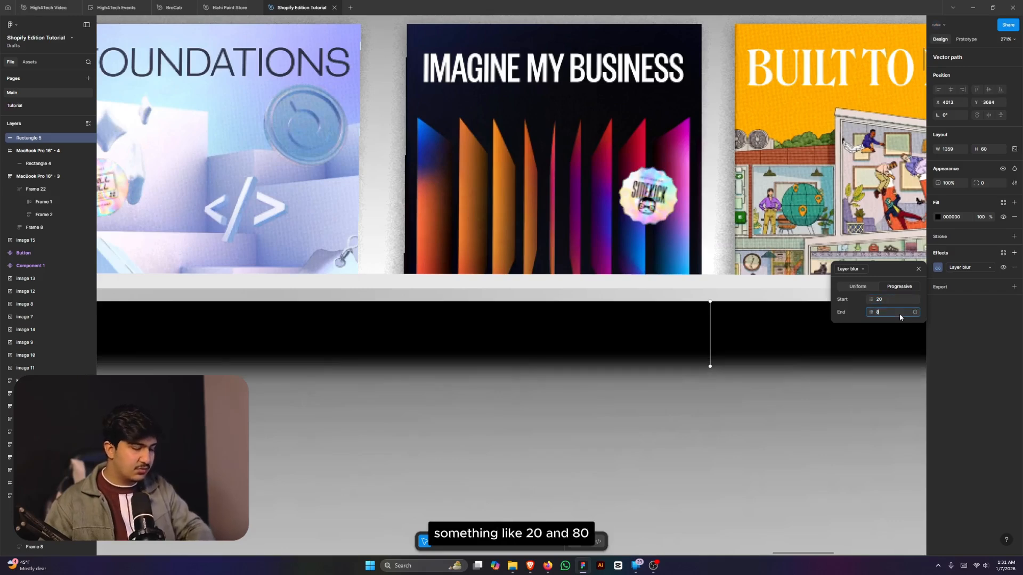
pyautogui.write('0')
pyautogui.press('Return')
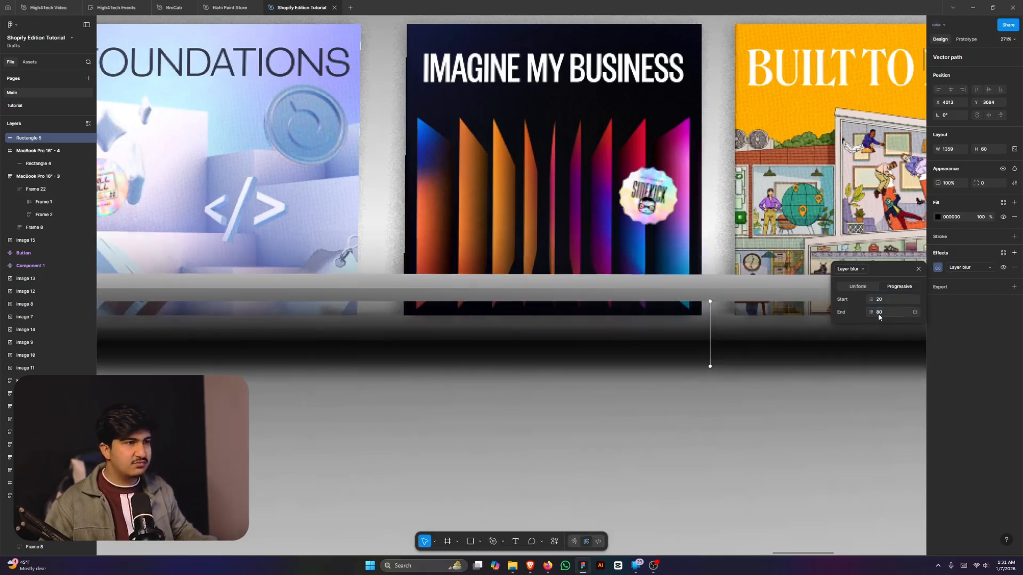
# - Settle the progressive blur on Start 80 with End lowered to 28
pyautogui.click(884, 313)
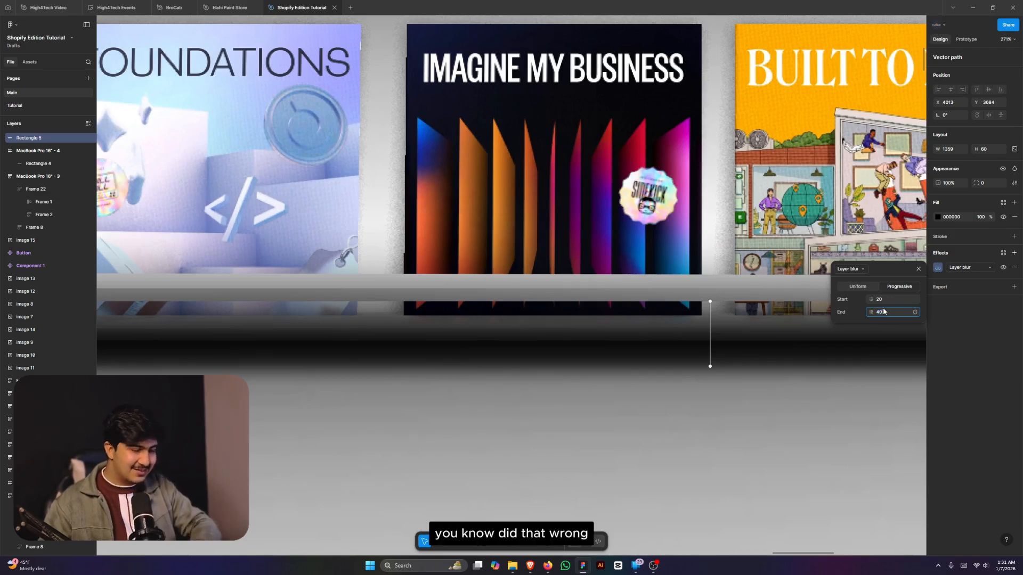
pyautogui.press('Return')
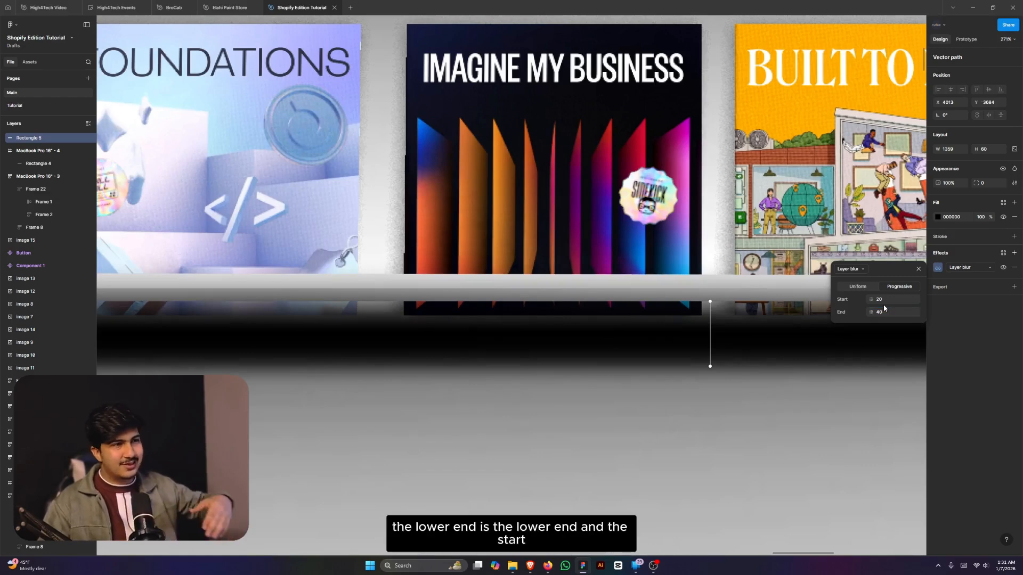
pyautogui.click(882, 301)
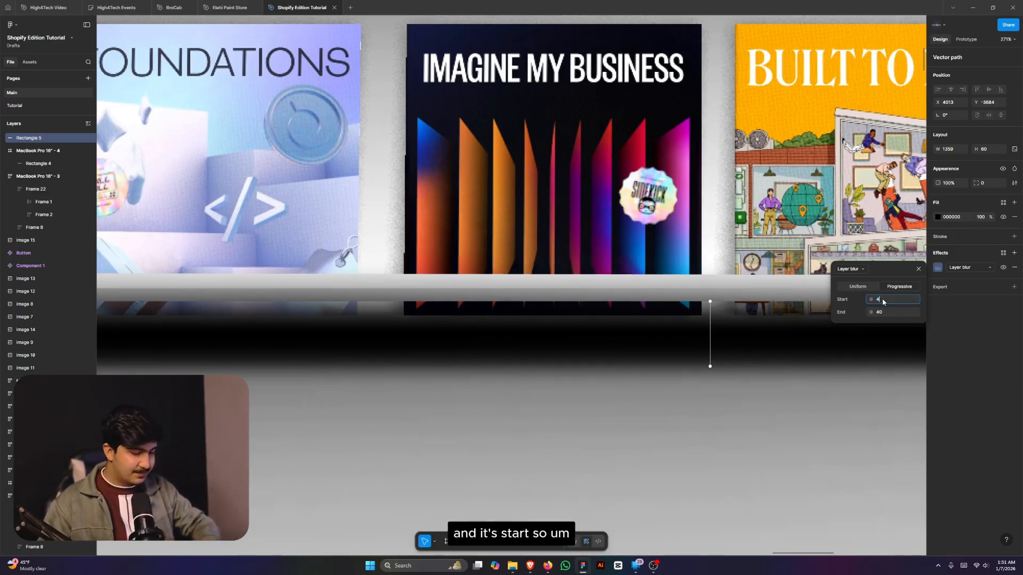
pyautogui.write('80')
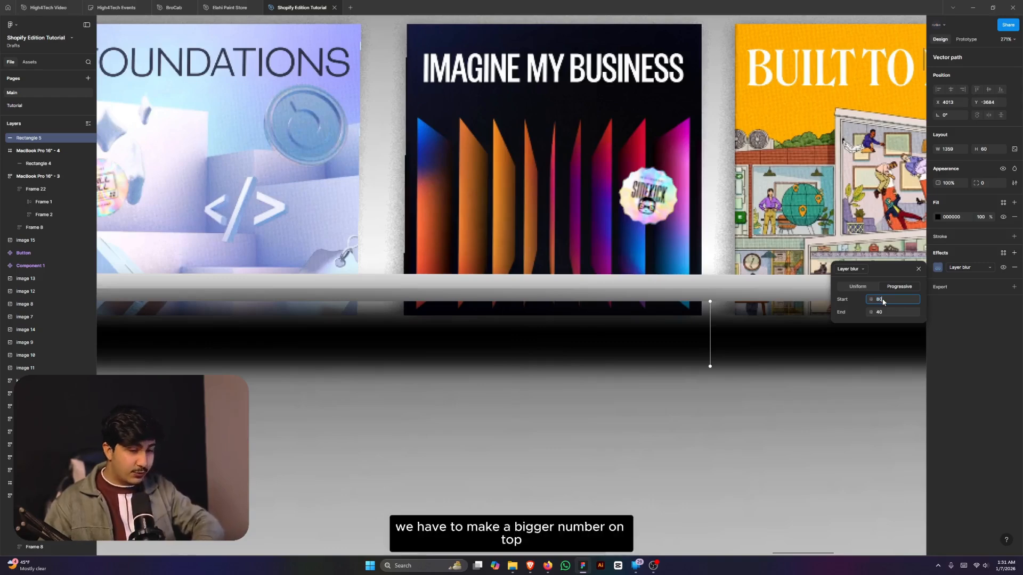
pyautogui.press('Return')
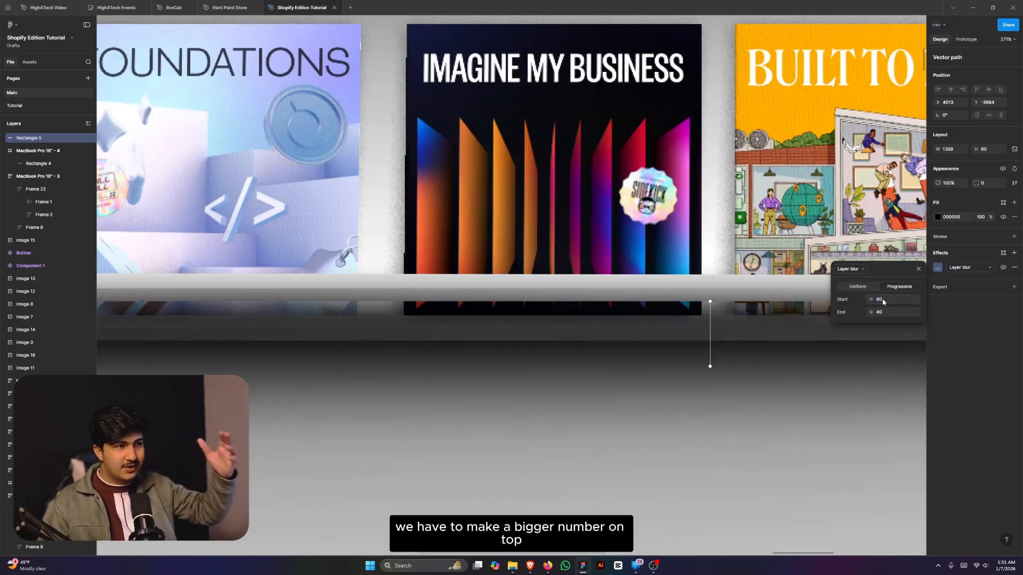
pyautogui.click(895, 316)
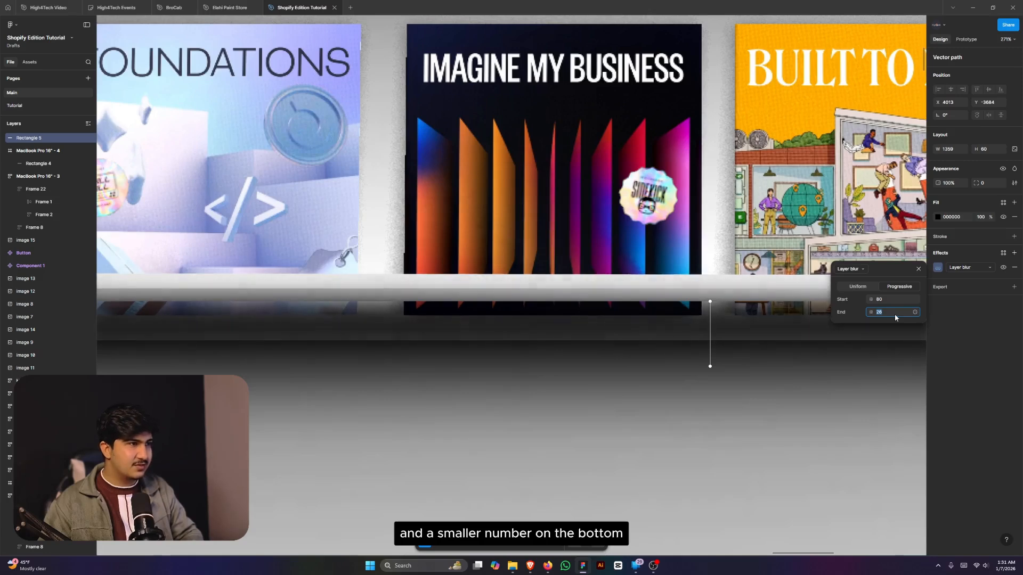
pyautogui.scroll(-5, 810, 344)
# - Drag the reference shelf board into the empty page frame, then out onto the canvas
pyautogui.click(796, 383)
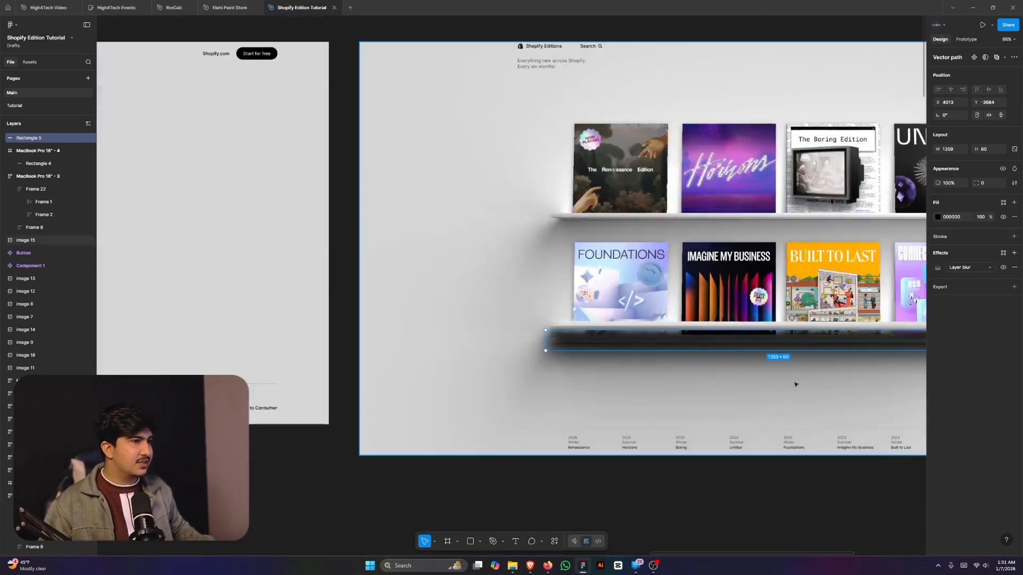
pyautogui.scroll(-3, 795, 384)
pyautogui.click(794, 382)
pyautogui.scroll(5, 665, 367)
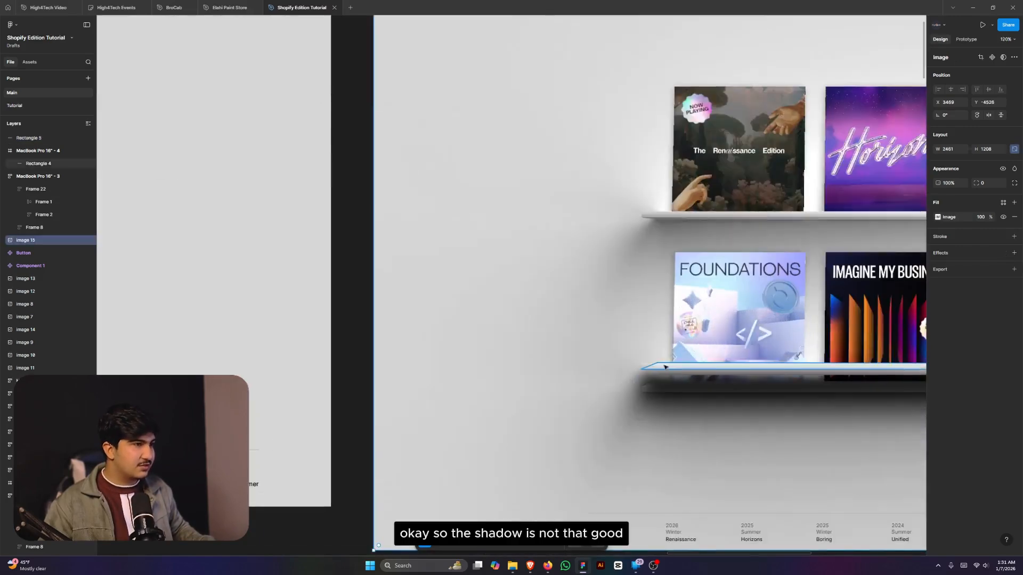
pyautogui.click(645, 368)
pyautogui.scroll(-3, 698, 380)
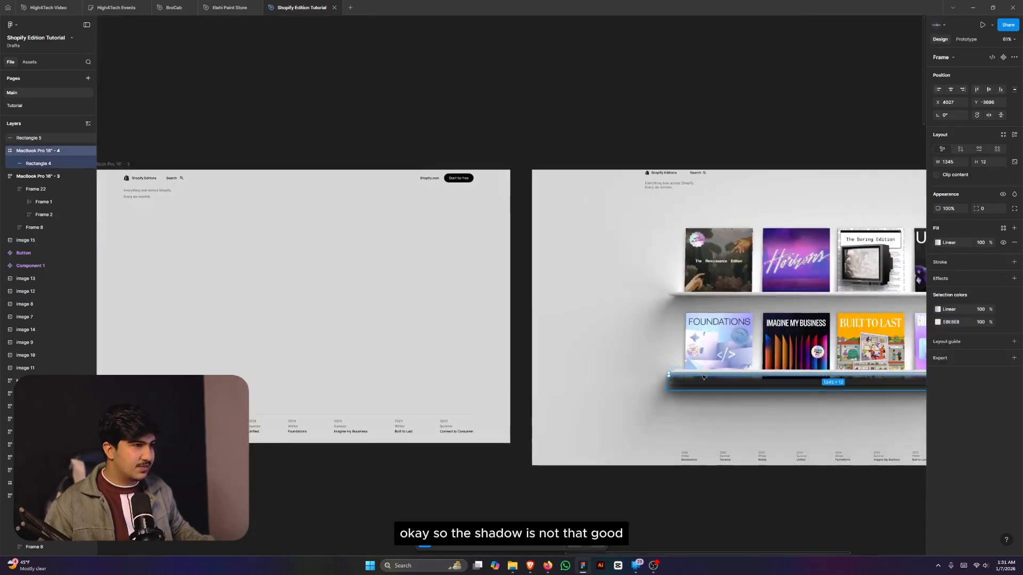
pyautogui.moveTo(704, 376); pyautogui.dragTo(238, 308)
pyautogui.scroll(-3, 237, 308)
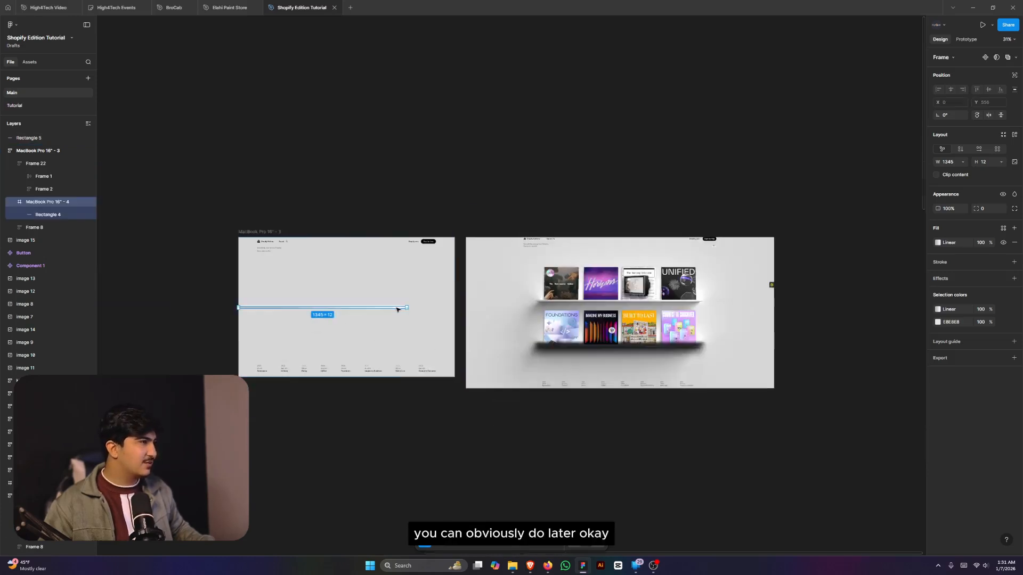
pyautogui.scroll(8, 224, 308)
pyautogui.moveTo(332, 311); pyautogui.dragTo(40, 261)
pyautogui.scroll(-5, 373, 326)
pyautogui.scroll(3, 552, 336)
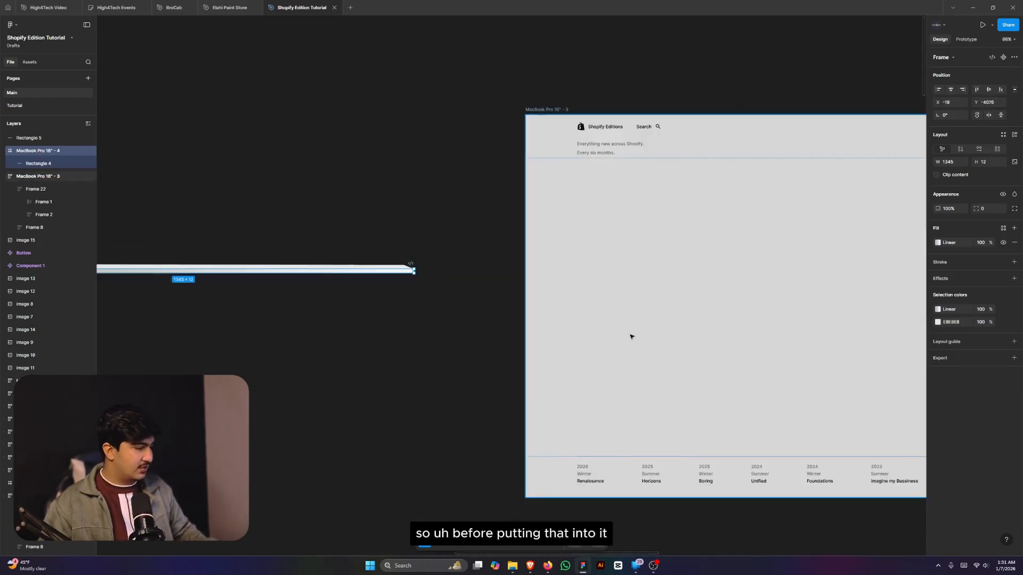
# - Draw a new frame in the empty page with fill width and height and auto layout
pyautogui.press('f')
pyautogui.click(570, 302)
pyautogui.scroll(-3, 570, 302)
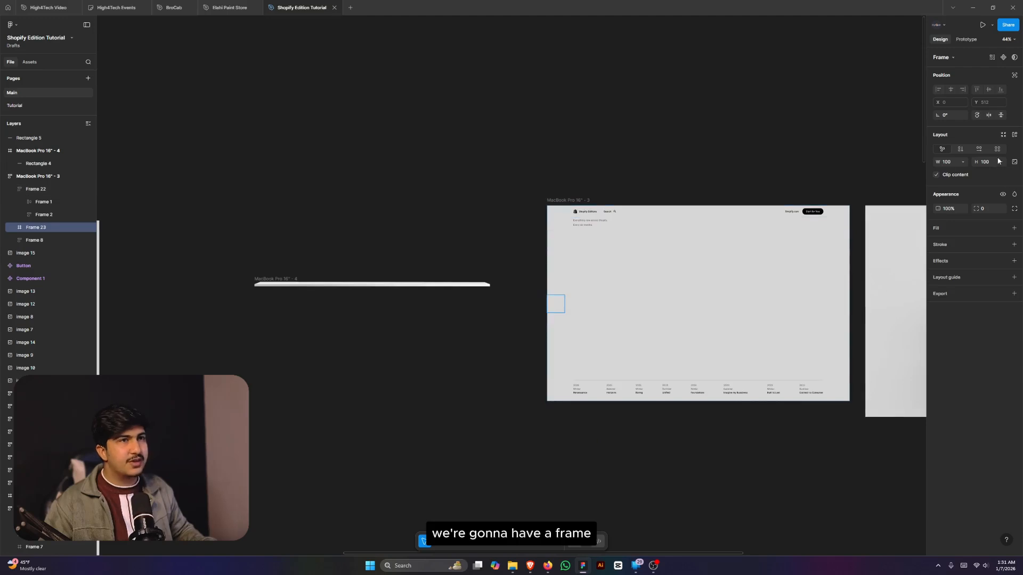
pyautogui.click(998, 161)
pyautogui.click(983, 171)
pyautogui.click(963, 162)
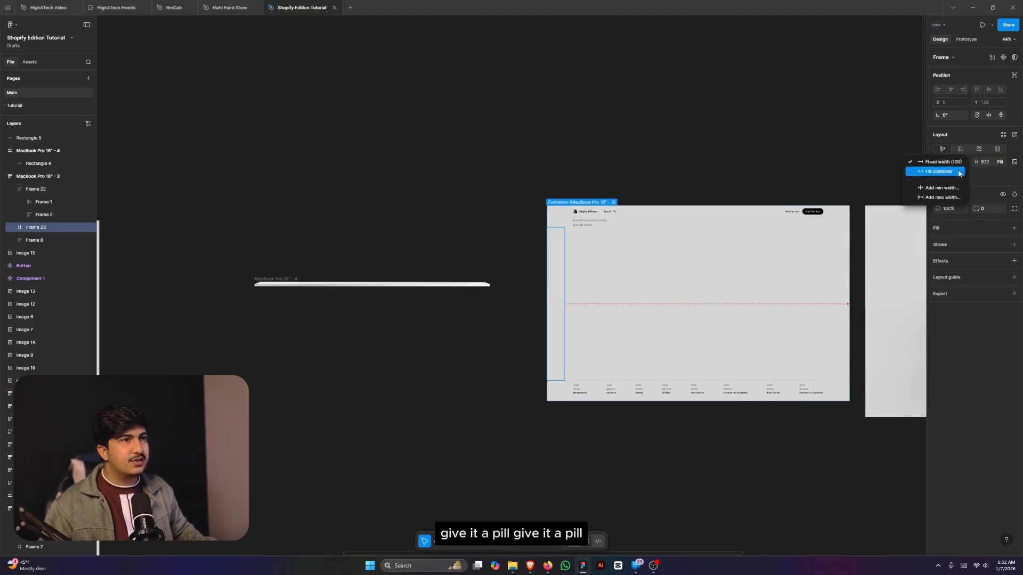
pyautogui.click(959, 171)
pyautogui.hotkey('shift', 'a')
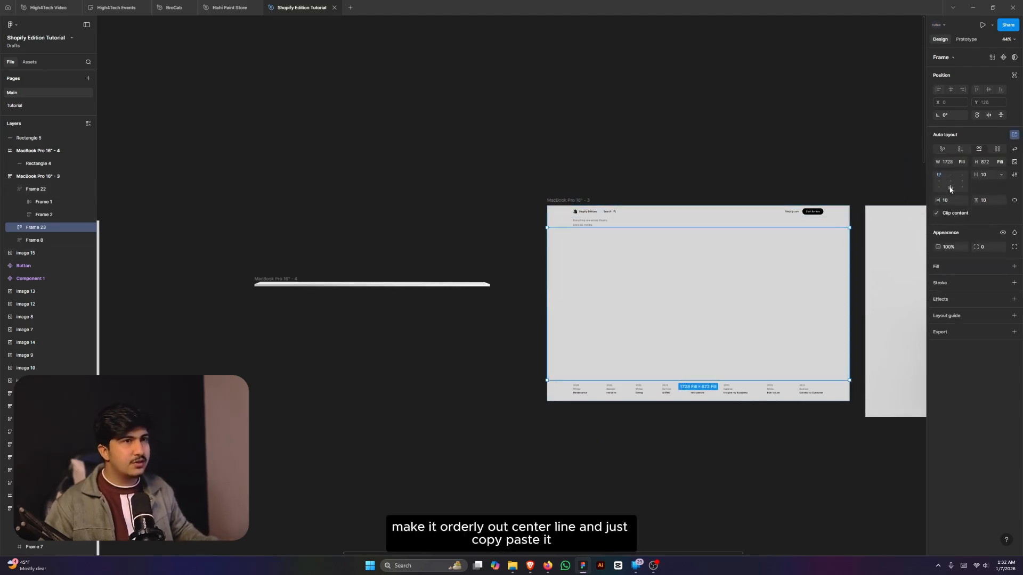
# - Cut the frame holding the shelf line and paste it inside Frame 23
pyautogui.click(272, 283)
pyautogui.moveTo(232, 257); pyautogui.dragTo(530, 324)
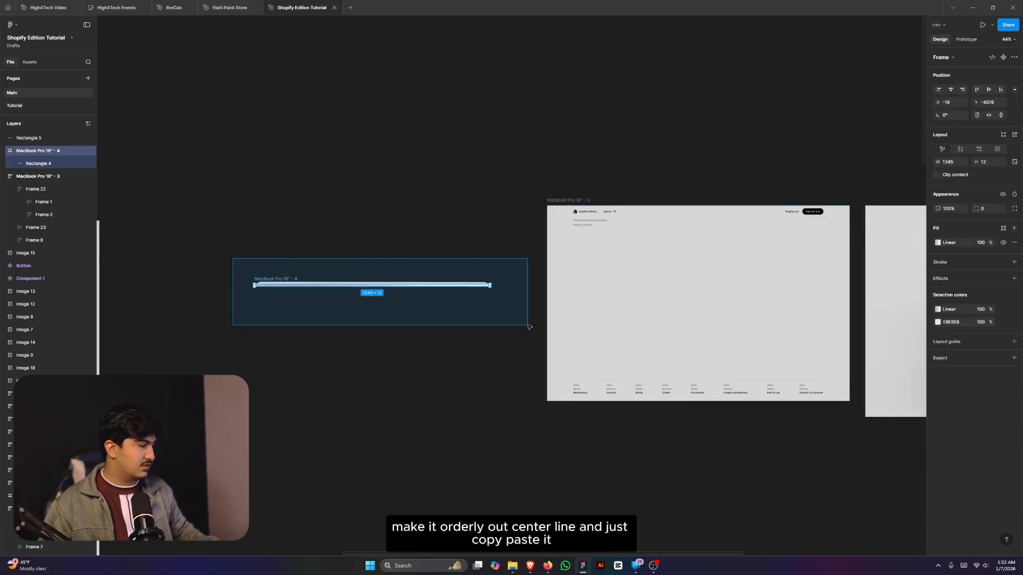
pyautogui.hotkey('ctrl', 'x')
pyautogui.click(708, 327)
pyautogui.hotkey('ctrl', 'v')
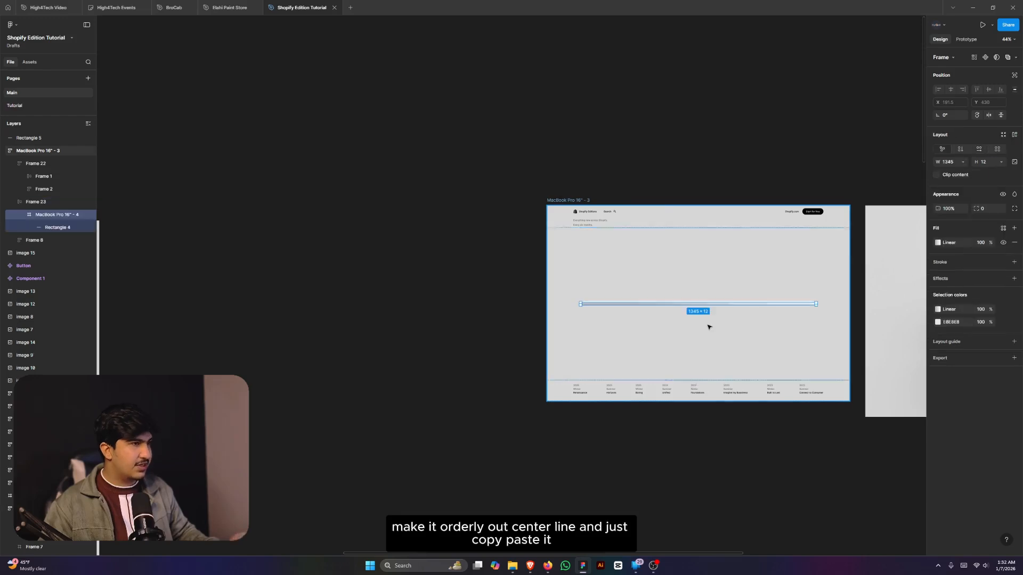
pyautogui.scroll(5, 708, 327)
pyautogui.scroll(-3, 539, 364)
# - Delete the dark shelf bar (Rectangle 5) from the reference
pyautogui.click(269, 374)
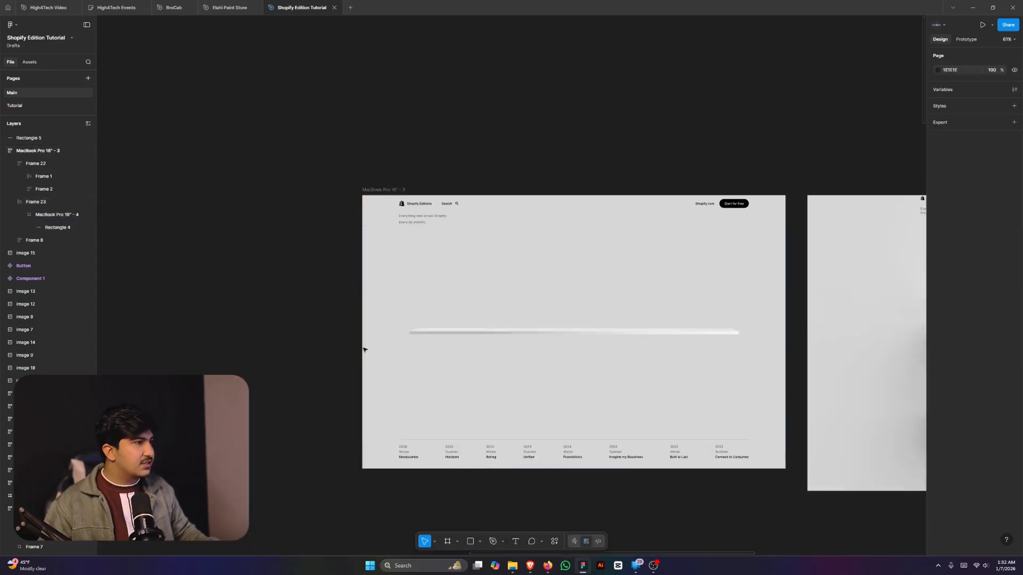
pyautogui.scroll(5, 477, 328)
pyautogui.click(439, 345)
pyautogui.scroll(-6, 479, 345)
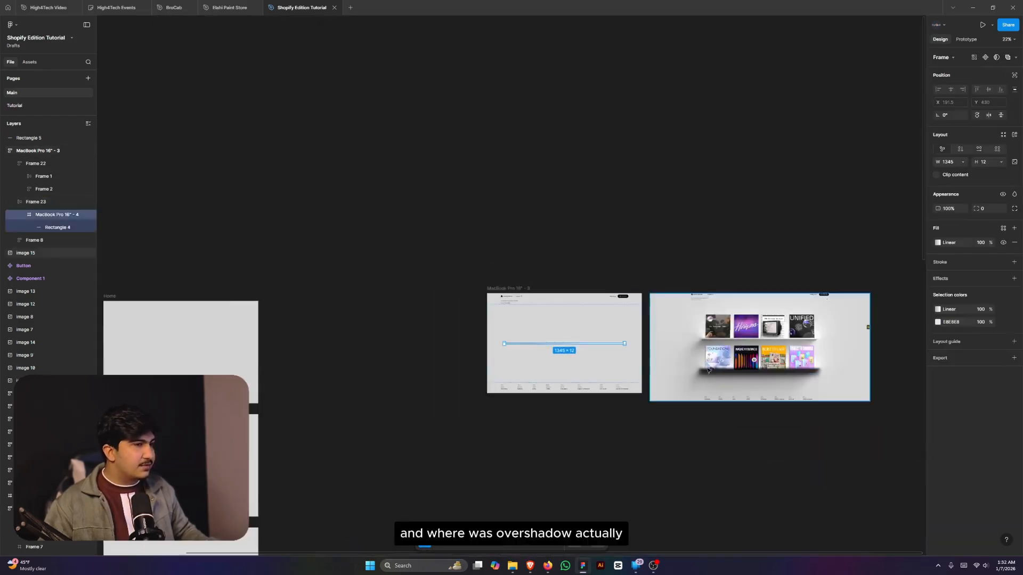
pyautogui.scroll(3, 738, 376)
pyautogui.click(703, 375)
pyautogui.scroll(-2, 716, 372)
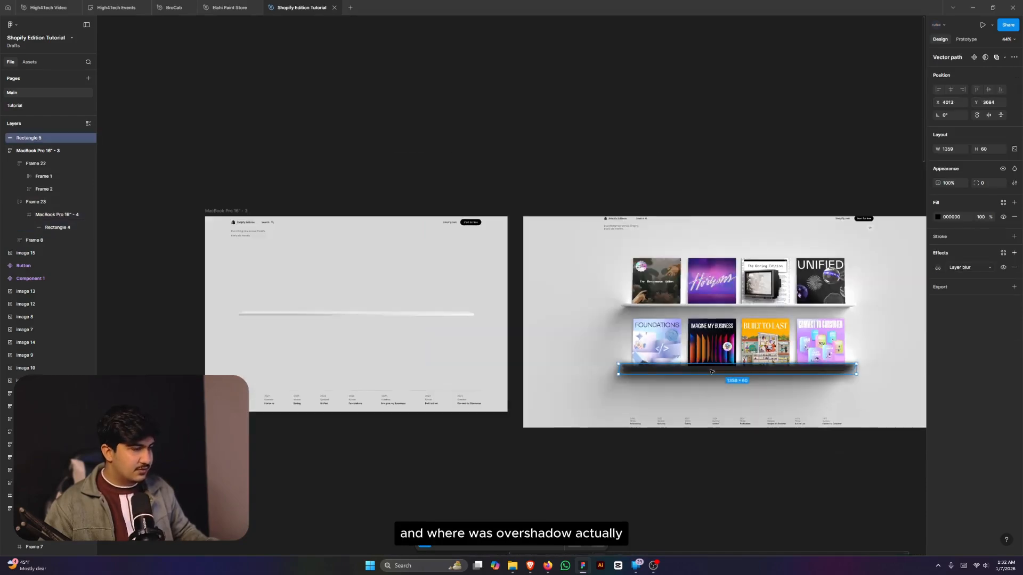
pyautogui.press('Delete')
pyautogui.scroll(-4, 723, 371)
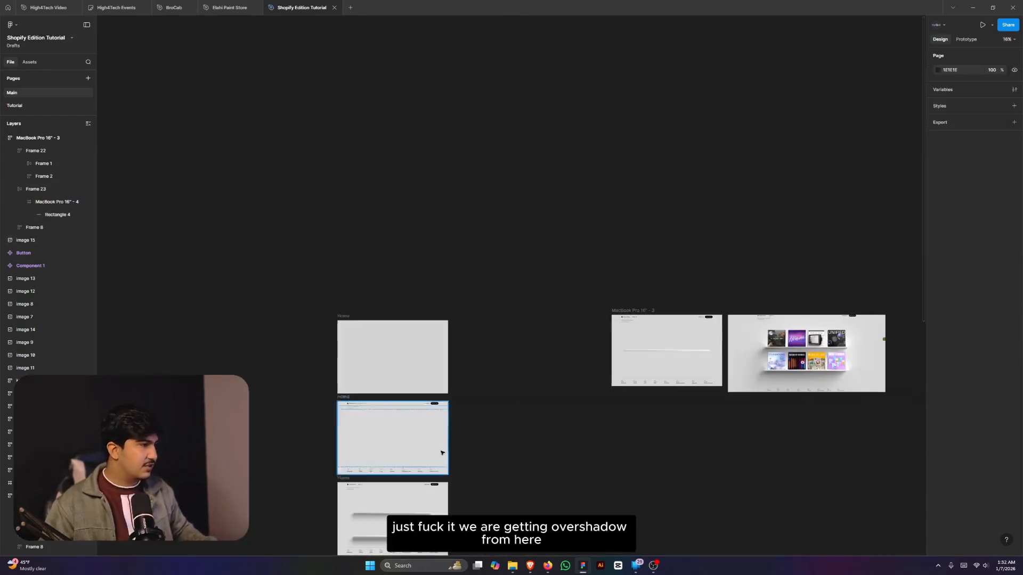
pyautogui.scroll(-3, 384, 426)
pyautogui.scroll(4, 373, 408)
pyautogui.scroll(5, 410, 329)
# - Copy the lower shelf's blurred shadow shape from the older Home design and drop it nearby
pyautogui.click(400, 365)
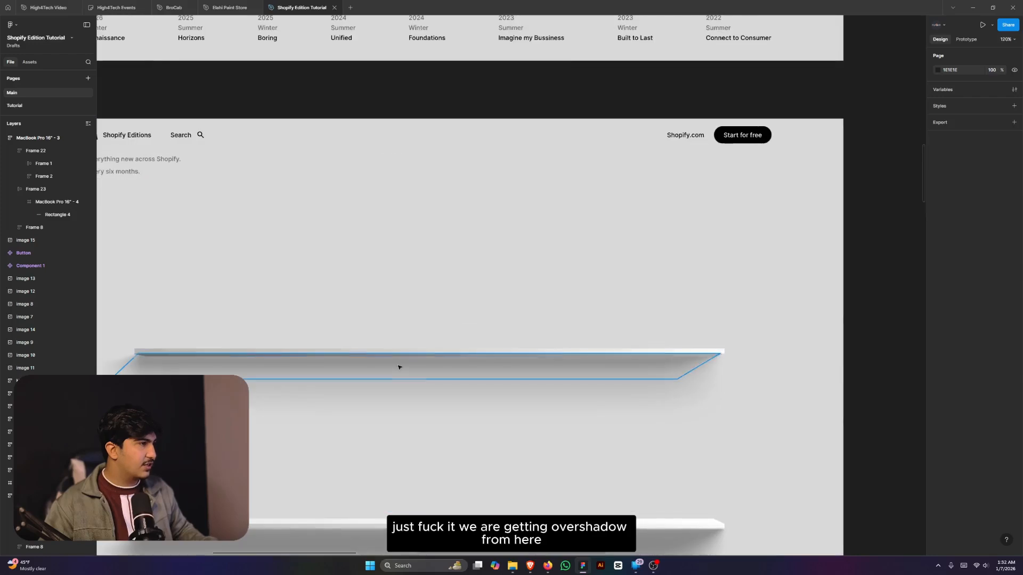
pyautogui.scroll(-4, 399, 372)
pyautogui.click(361, 459)
pyautogui.scroll(-5, 361, 460)
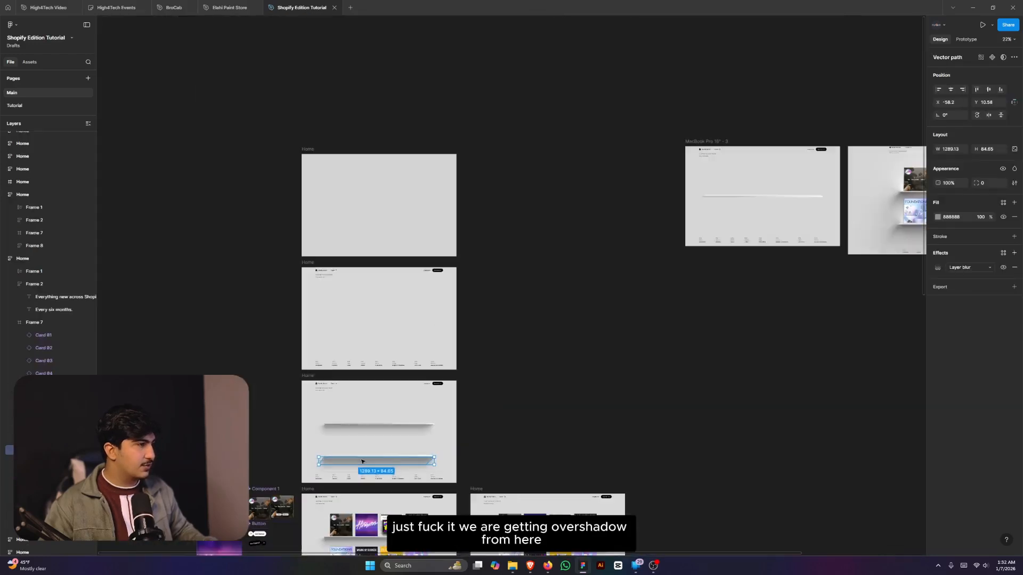
pyautogui.moveTo(784, 425); pyautogui.dragTo(632, 289)
pyautogui.scroll(7, 732, 288)
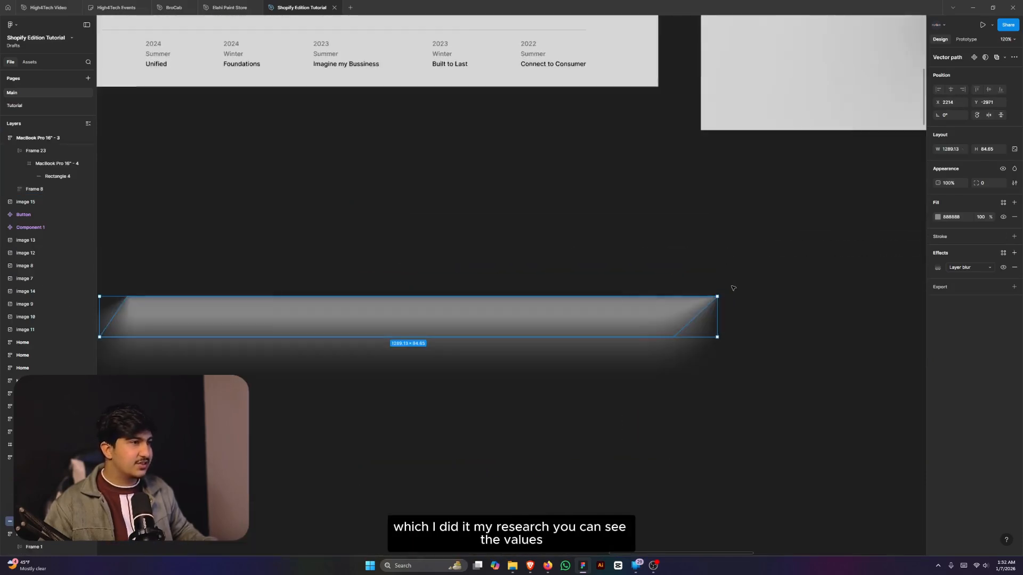
# - Check the copied shadow's progressive layer blur (0 to 100) and its grey fill
pyautogui.click(938, 267)
pyautogui.click(880, 313)
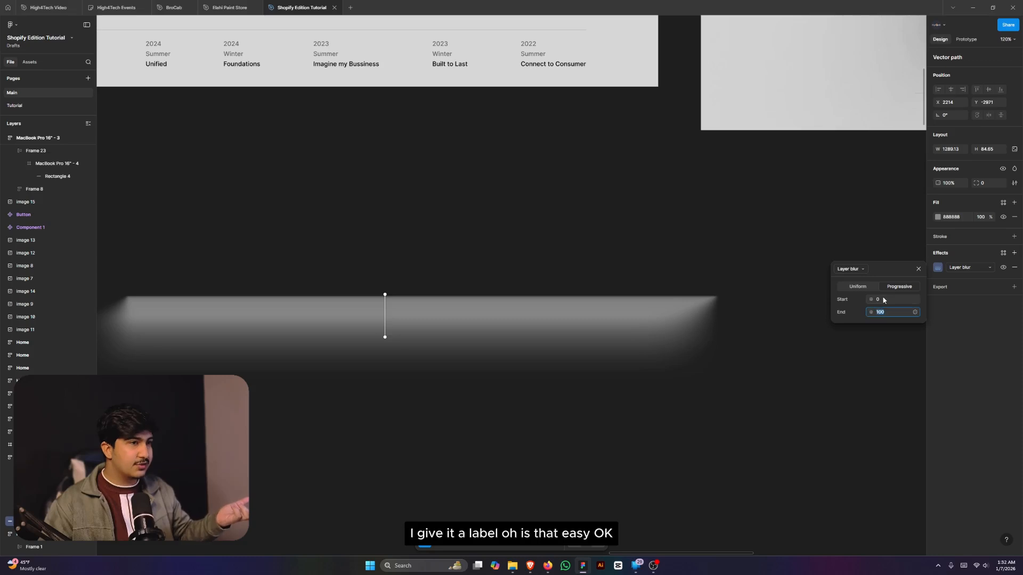
pyautogui.click(938, 218)
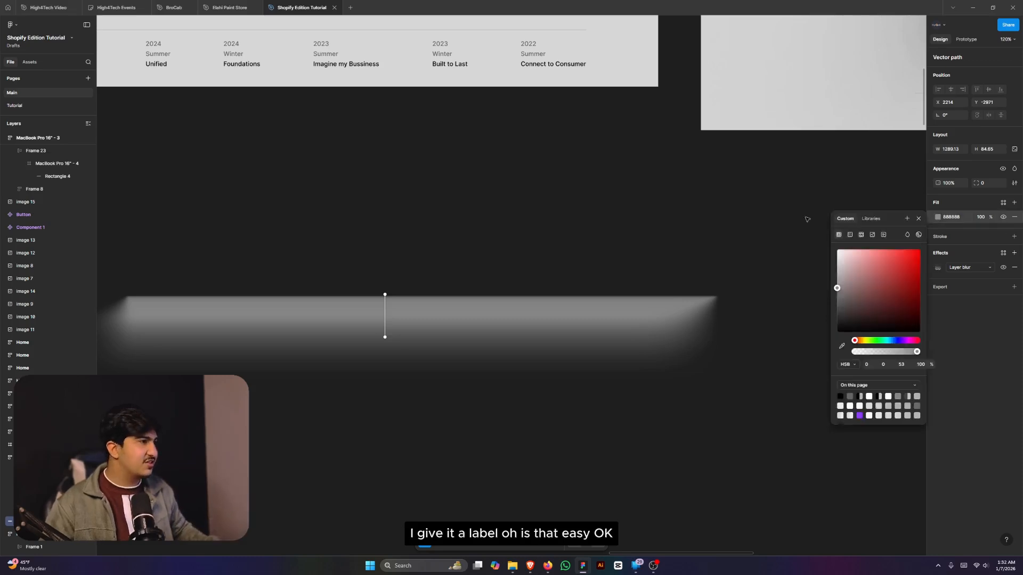
pyautogui.click(940, 217)
pyautogui.click(938, 218)
pyautogui.click(794, 252)
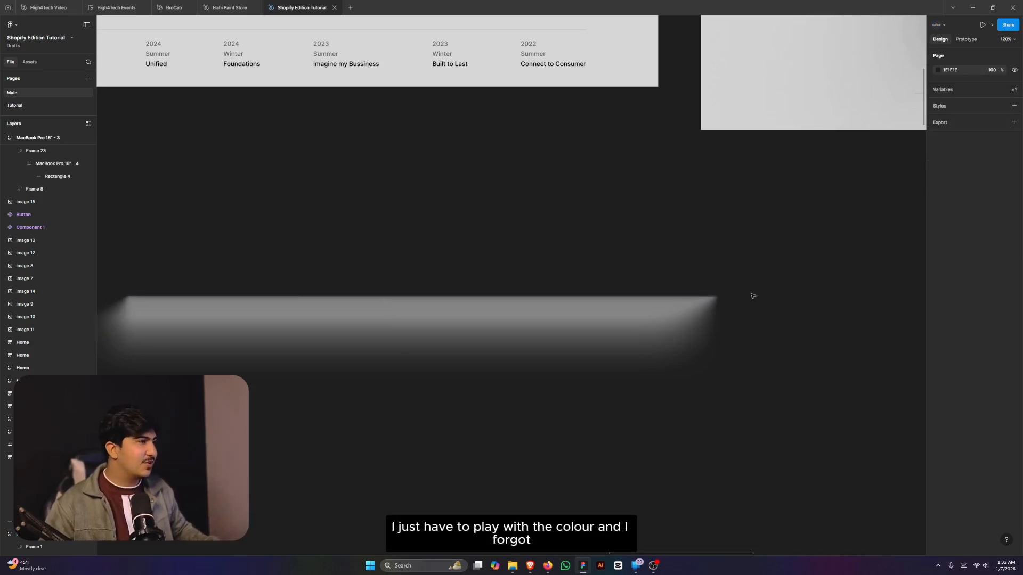
pyautogui.scroll(-5, 760, 314)
pyautogui.scroll(2, 639, 317)
pyautogui.scroll(5, 613, 384)
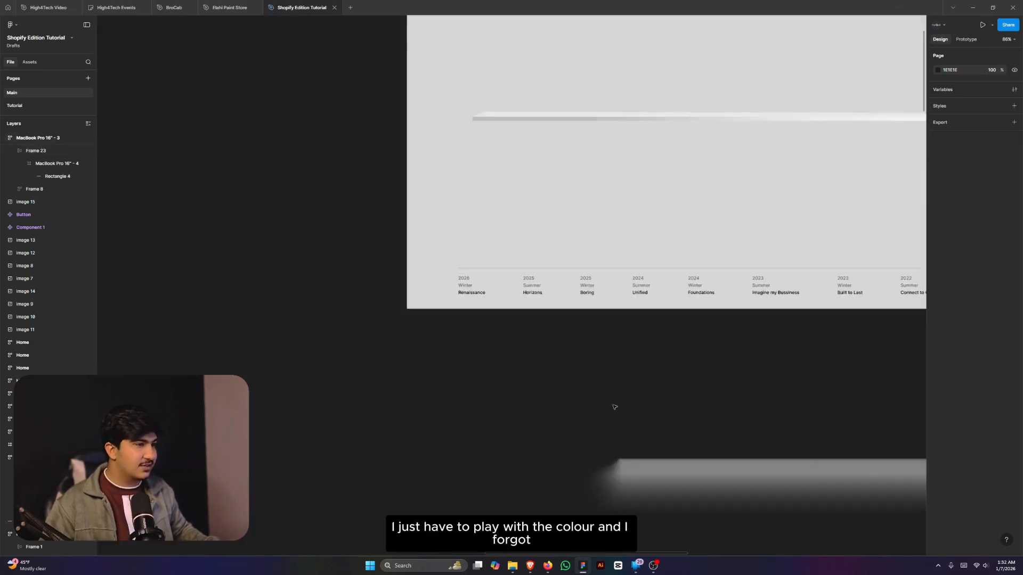
# - Move the copied shadow into Frame 23 and widen it to 1347 to match the shelf
pyautogui.click(680, 471)
pyautogui.moveTo(680, 477); pyautogui.dragTo(551, 121)
pyautogui.scroll(4, 569, 123)
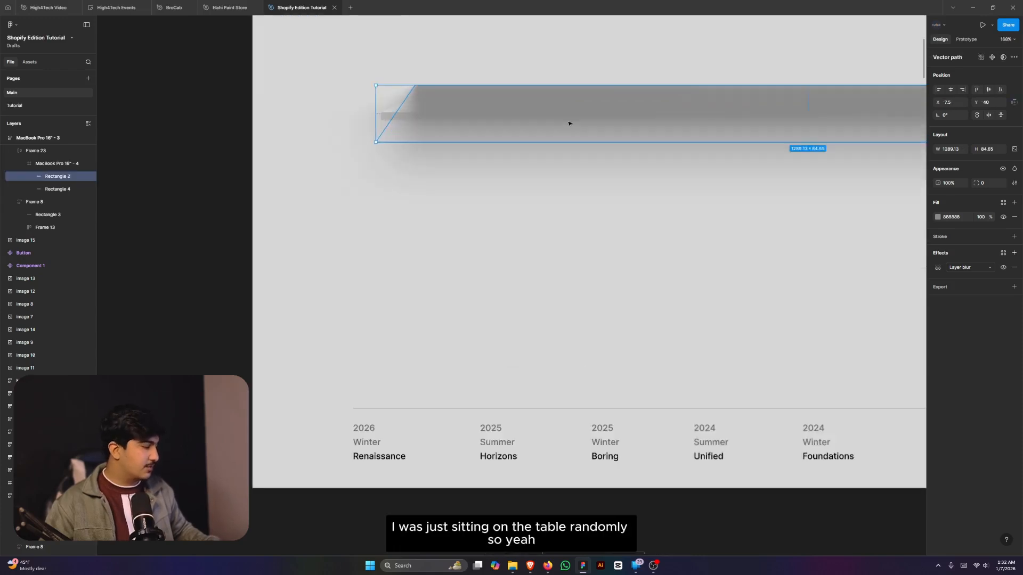
pyautogui.hotkey('ctrl', 'z')
pyautogui.scroll(-5, 570, 171)
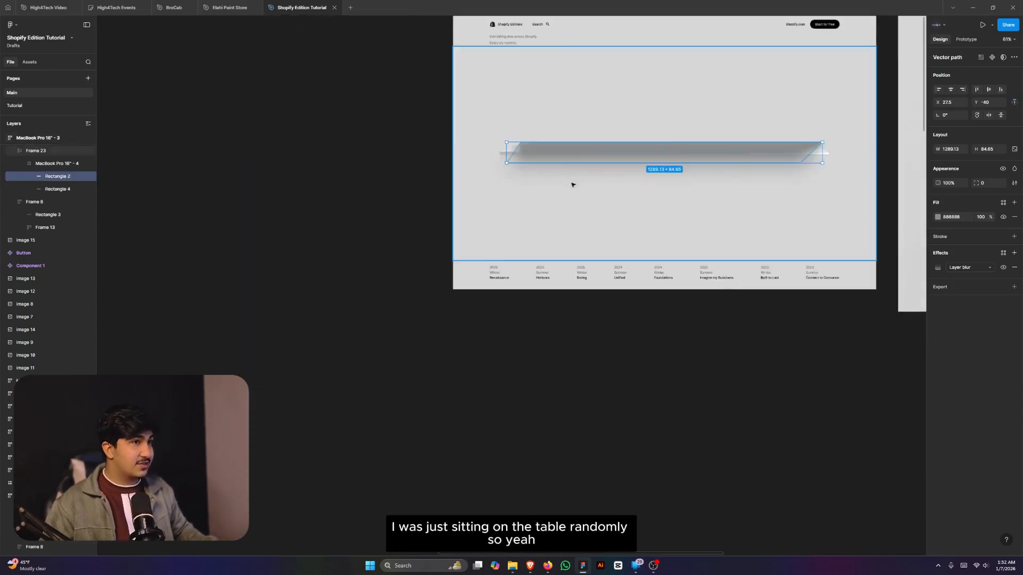
pyautogui.scroll(8, 826, 205)
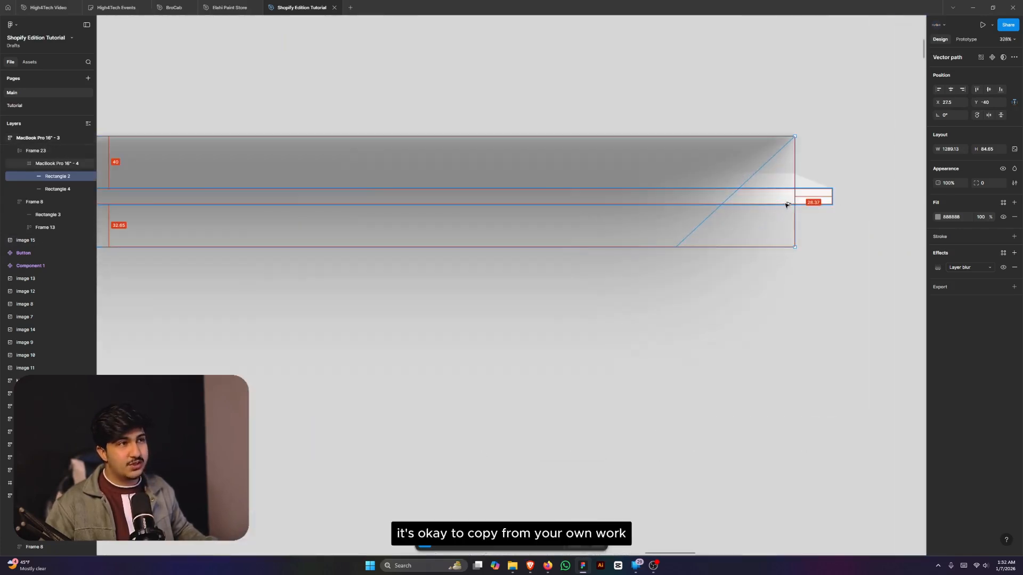
pyautogui.moveTo(795, 201); pyautogui.dragTo(833, 198)
pyautogui.hotkey('alt', 'w')
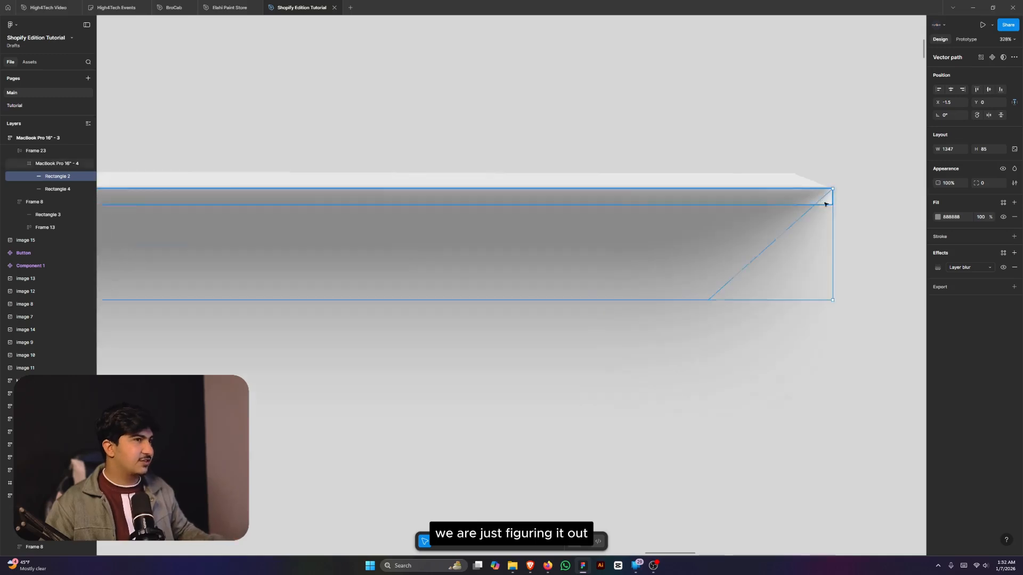
# - Nudge the shadow with arrow keys until it sits just beneath the shelf line
pyautogui.scroll(-5, 849, 240)
pyautogui.scroll(8, 448, 229)
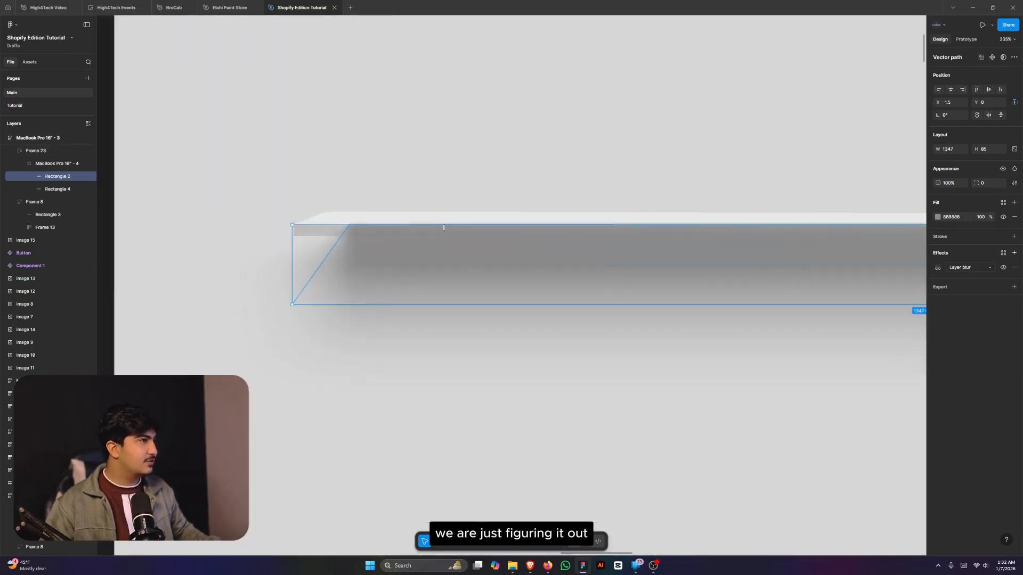
pyautogui.moveTo(448, 229)
pyautogui.mouseDown()
pyautogui.moveTo(450, 251)
pyautogui.moveTo(452, 241)
pyautogui.mouseUp()
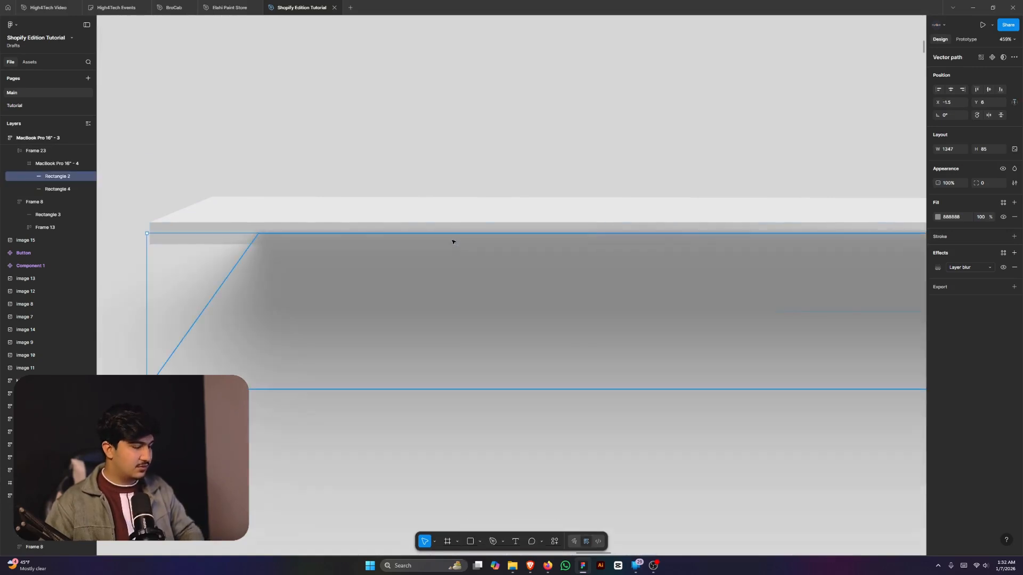
pyautogui.press('Down')
pyautogui.press('Down')
pyautogui.press('Down')
pyautogui.press('Down')
pyautogui.press('Down')
pyautogui.press('Down')
pyautogui.press('Down')
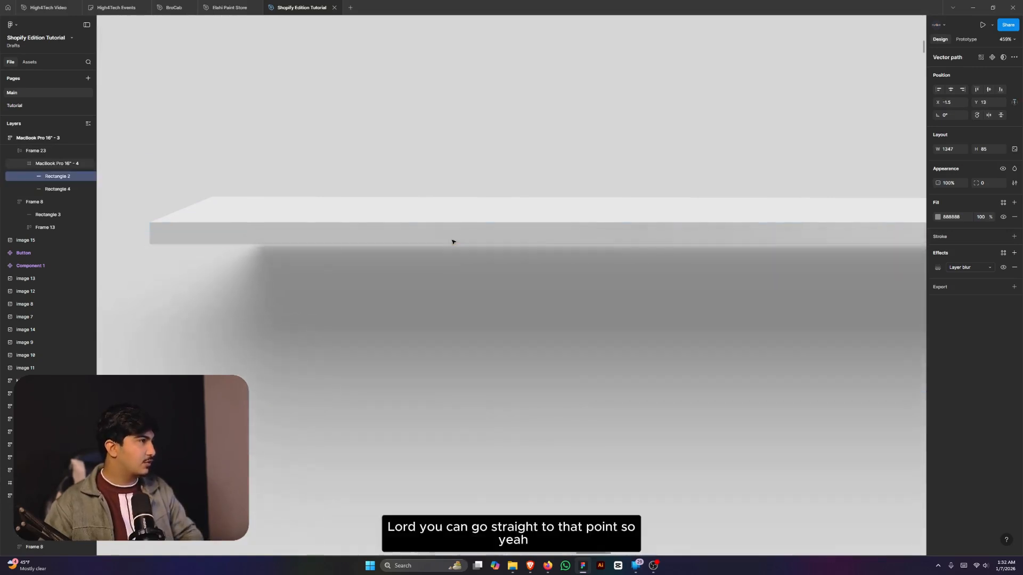
pyautogui.press('Up')
pyautogui.press('Right')
pyautogui.press('Right')
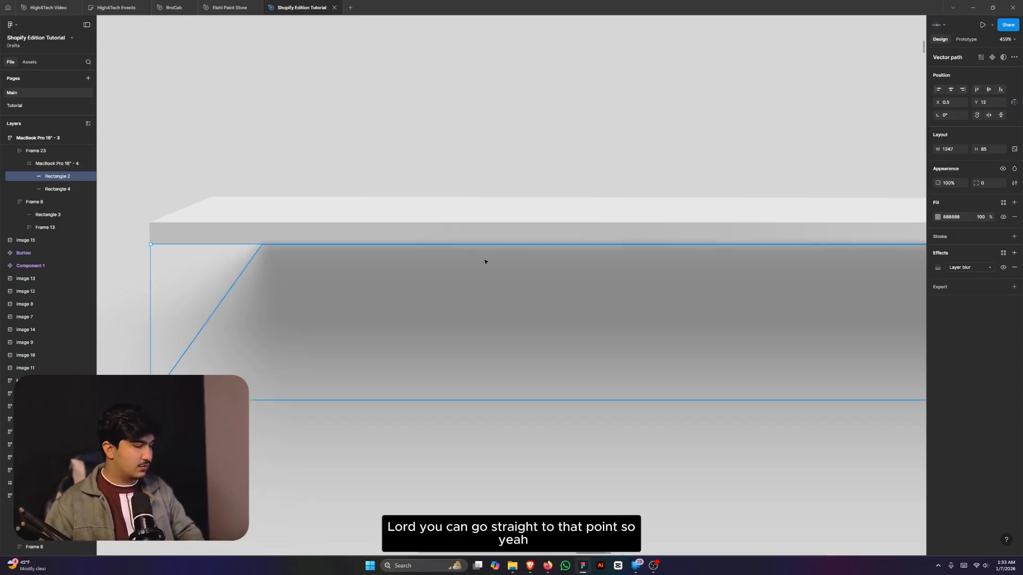
pyautogui.hotkey('shift', 'Left')
pyautogui.hotkey('shift', 'Left')
pyautogui.hotkey('shift', 'Left')
pyautogui.hotkey('shift', 'Left')
pyautogui.press('Left')
pyautogui.press('Left')
pyautogui.press('Left')
pyautogui.press('Left')
pyautogui.press('Left')
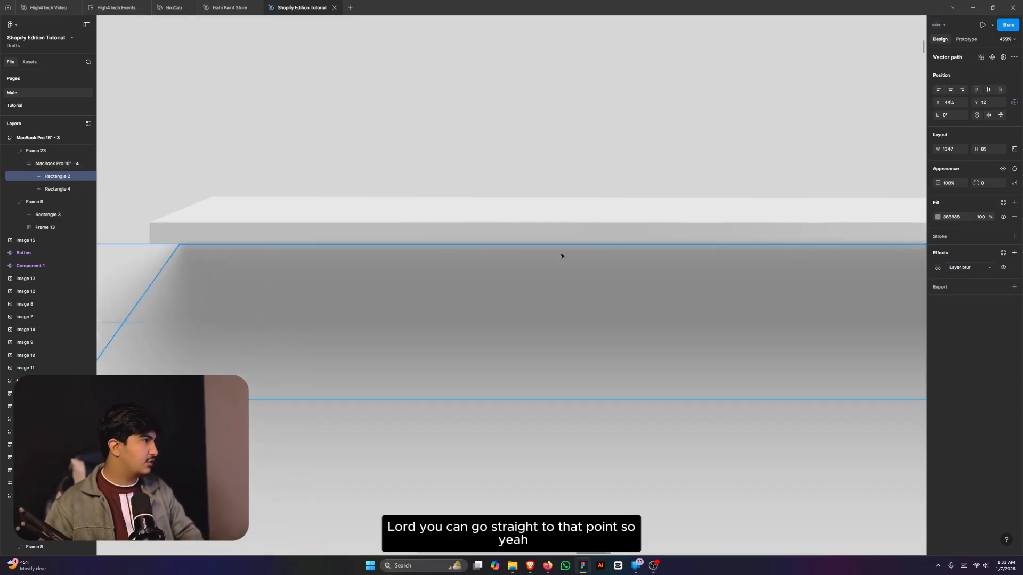
pyautogui.hotkey('shift', 'Left')
pyautogui.press('Left')
pyautogui.press('Left')
pyautogui.press('Left')
pyautogui.press('Left')
pyautogui.press('Right')
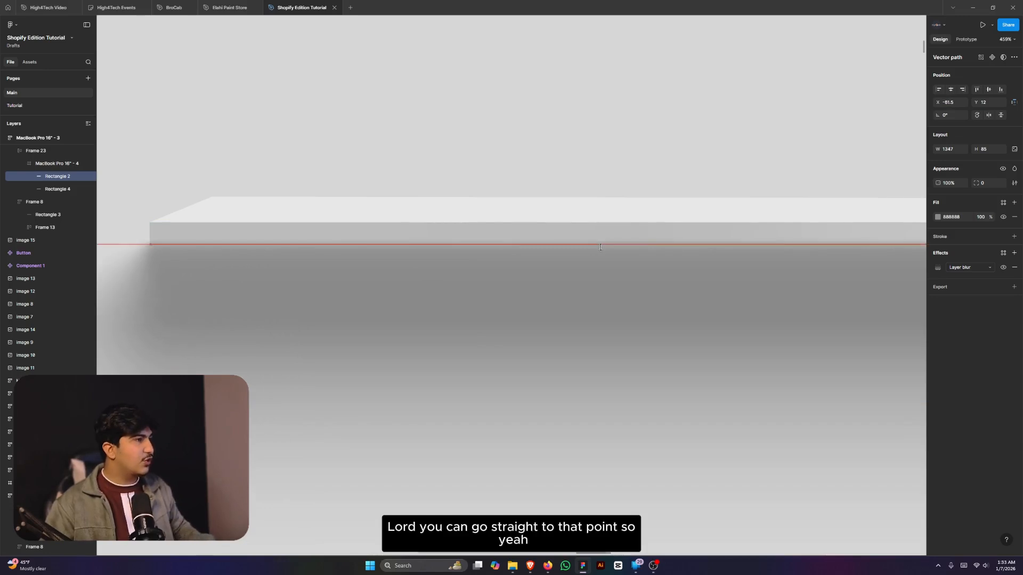
pyautogui.scroll(-8, 600, 247)
pyautogui.click(453, 268)
pyautogui.scroll(3, 781, 216)
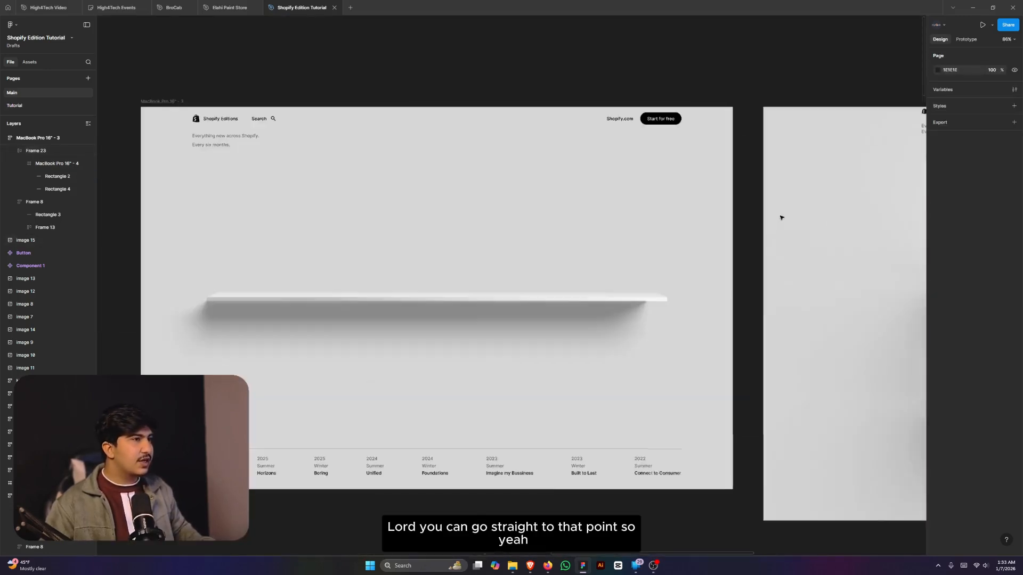
pyautogui.scroll(-2, 638, 315)
pyautogui.scroll(2, 559, 273)
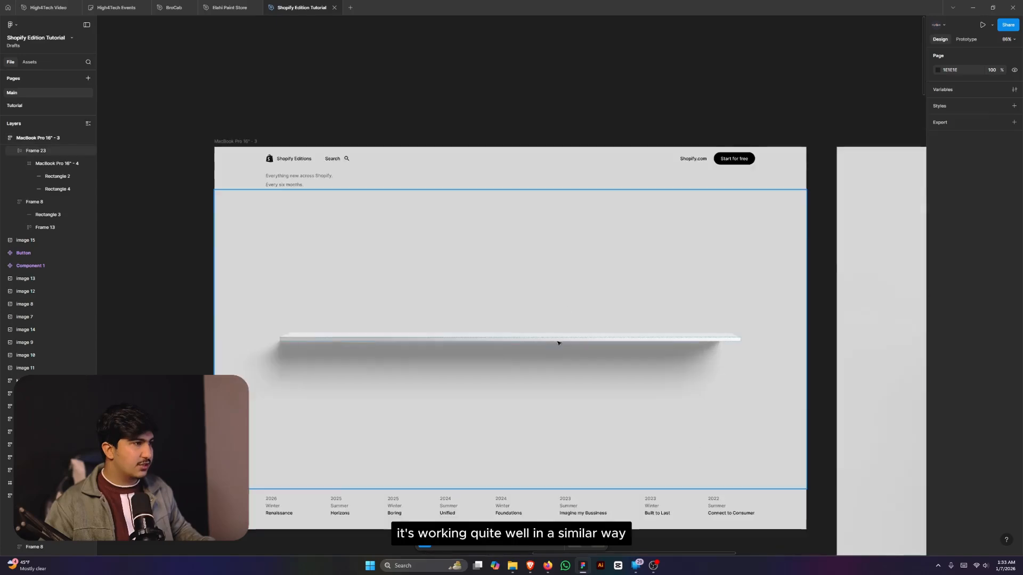
pyautogui.click(583, 341)
pyautogui.scroll(-2, 631, 338)
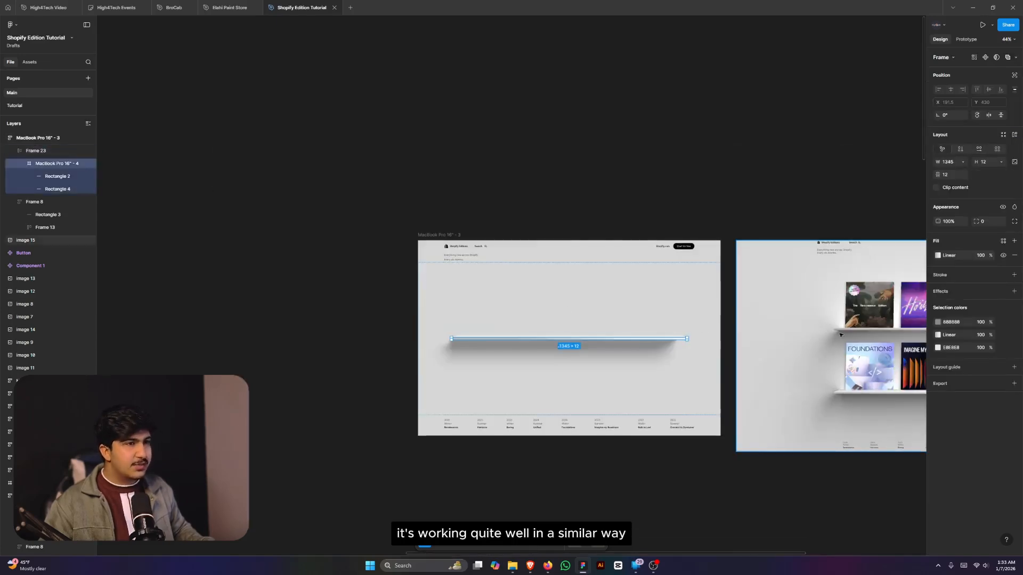
pyautogui.scroll(3, 840, 335)
pyautogui.scroll(-3, 687, 335)
pyautogui.scroll(4, 539, 304)
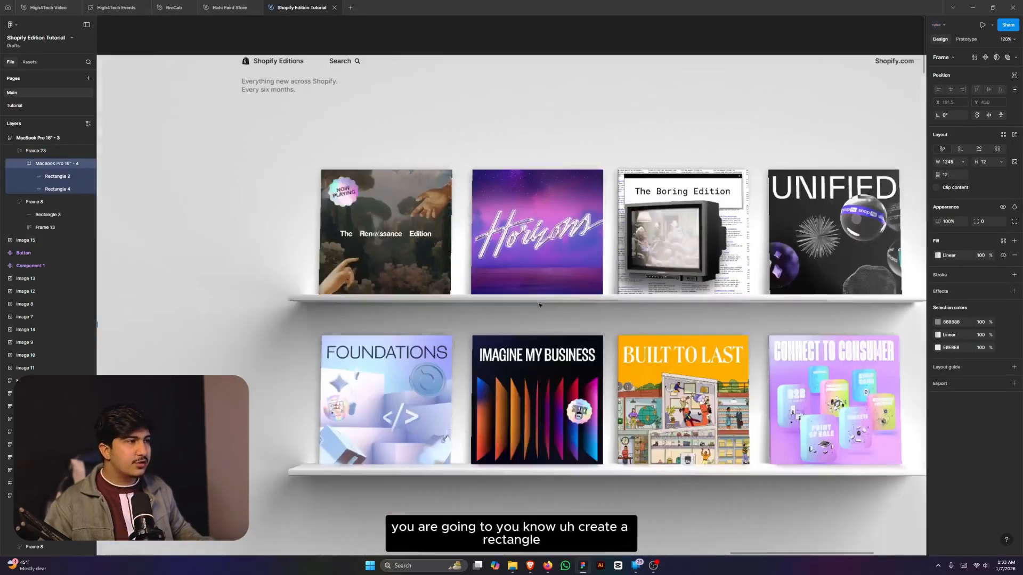
pyautogui.scroll(3, 295, 283)
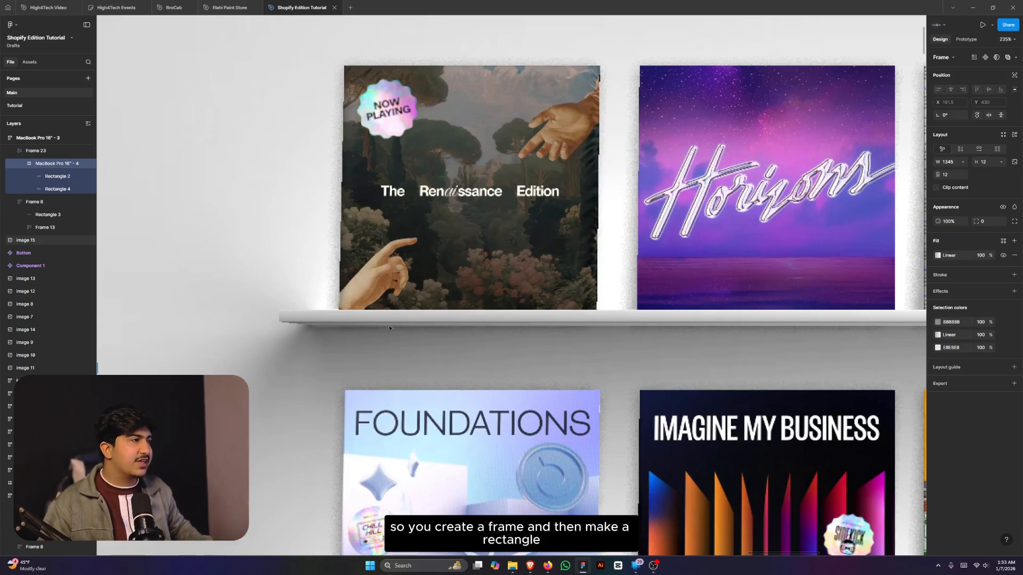
pyautogui.scroll(-1, 421, 323)
pyautogui.scroll(2, 426, 322)
pyautogui.scroll(-4, 580, 322)
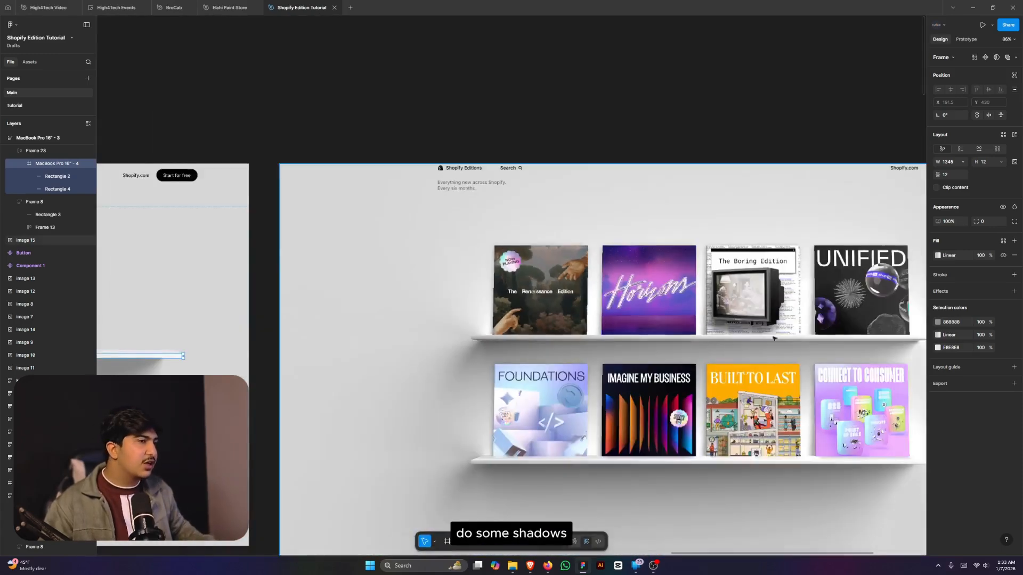
pyautogui.scroll(-8, 804, 358)
pyautogui.scroll(6, 639, 443)
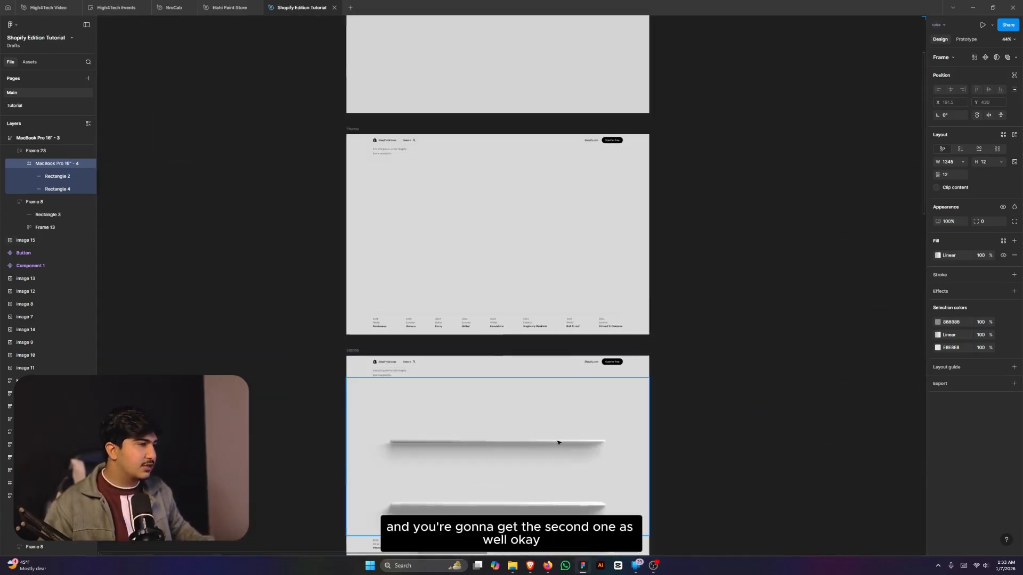
pyautogui.scroll(3, 504, 443)
pyautogui.scroll(-4, 569, 459)
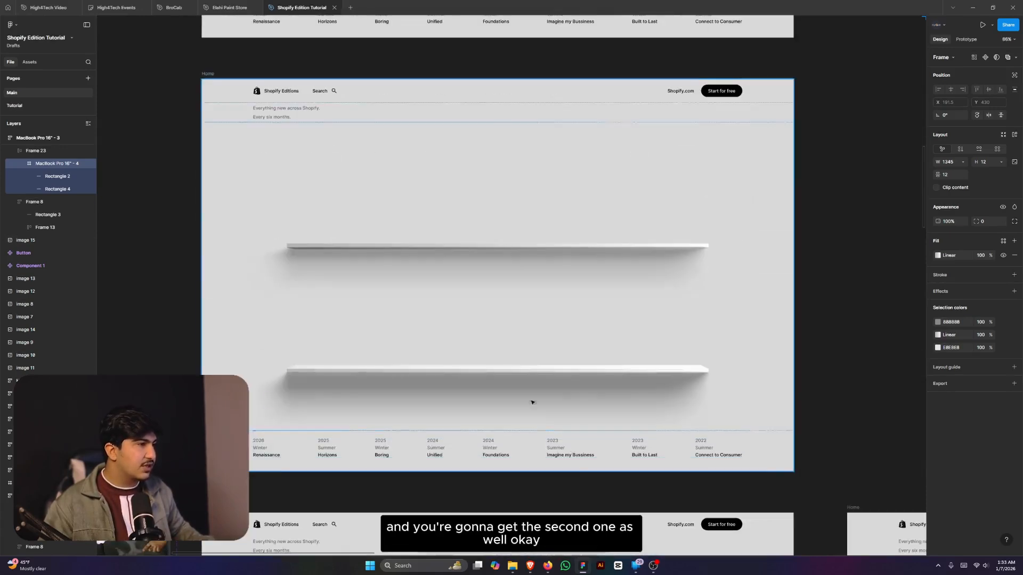
# - Paste the copied shelf frame into Frame 23 as a second shelf
pyautogui.keyDown('ctrl'); pyautogui.click(528, 368); pyautogui.keyUp('ctrl')
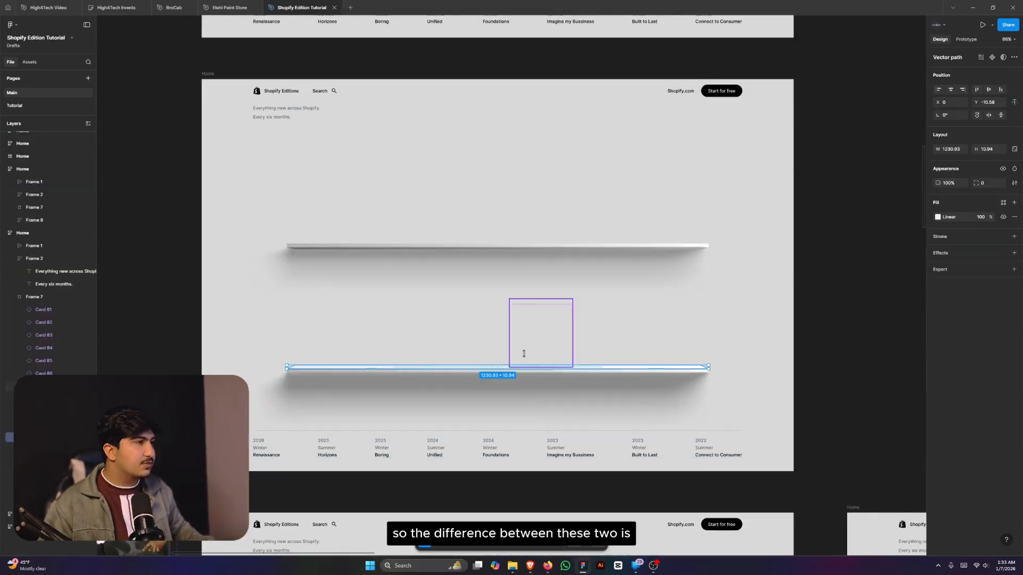
pyautogui.click(501, 249)
pyautogui.scroll(-5, 377, 373)
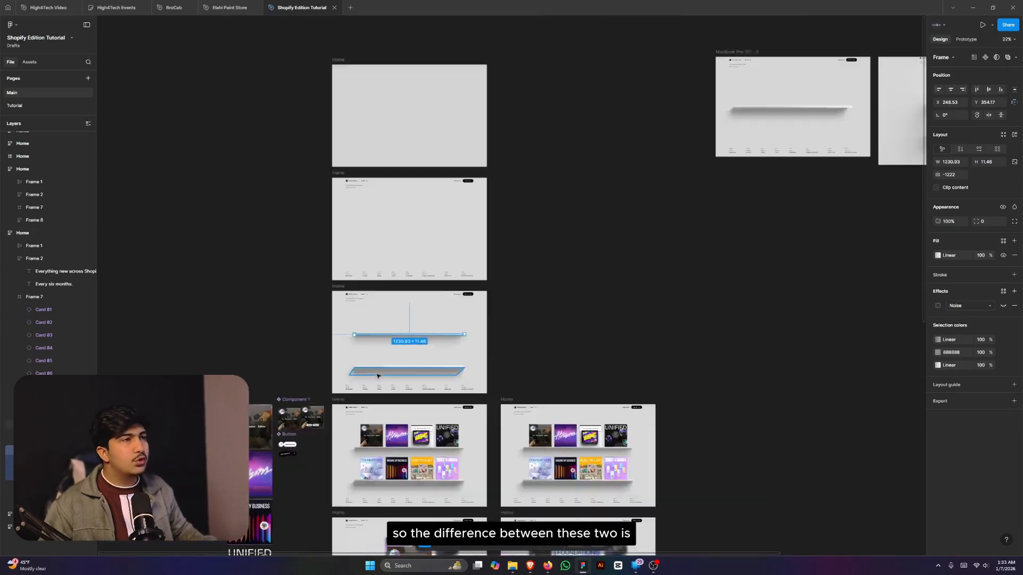
pyautogui.scroll(3, 627, 157)
pyautogui.click(645, 189)
pyautogui.click(645, 190)
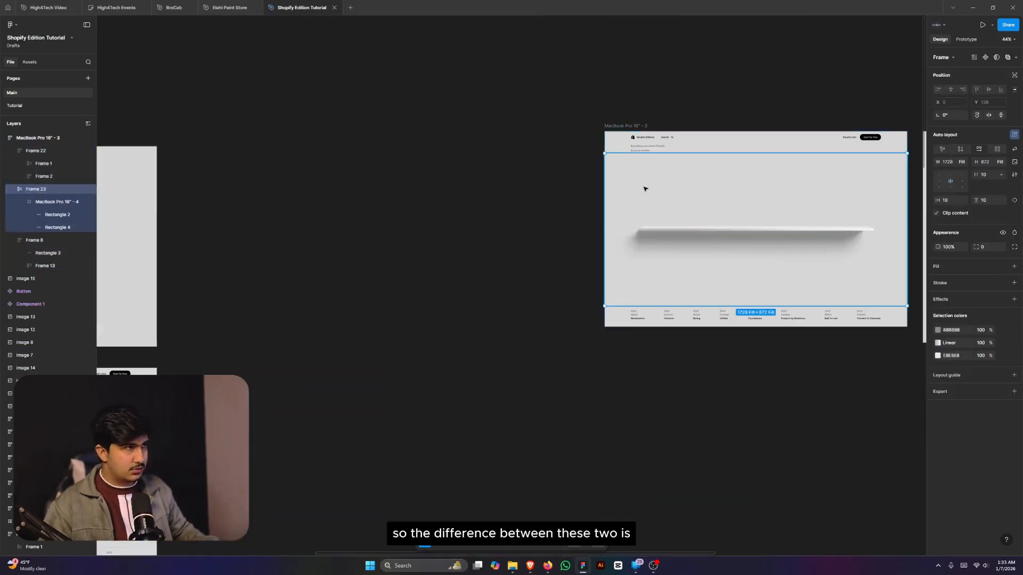
pyautogui.hotkey('ctrl', 'v')
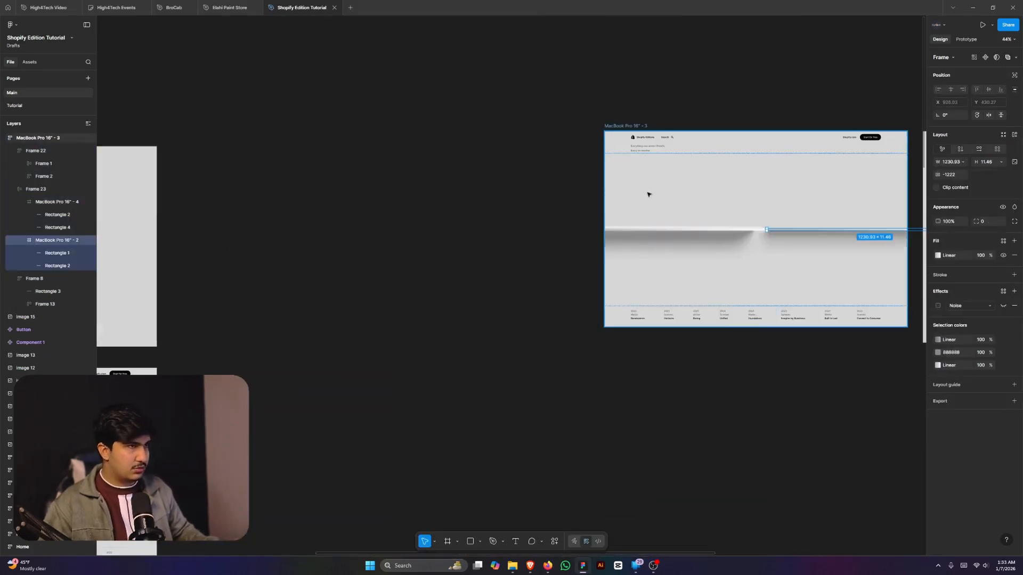
# - Set Frame 23's auto layout to vertical with an 80 gap between shelves
pyautogui.click(725, 202)
pyautogui.click(961, 149)
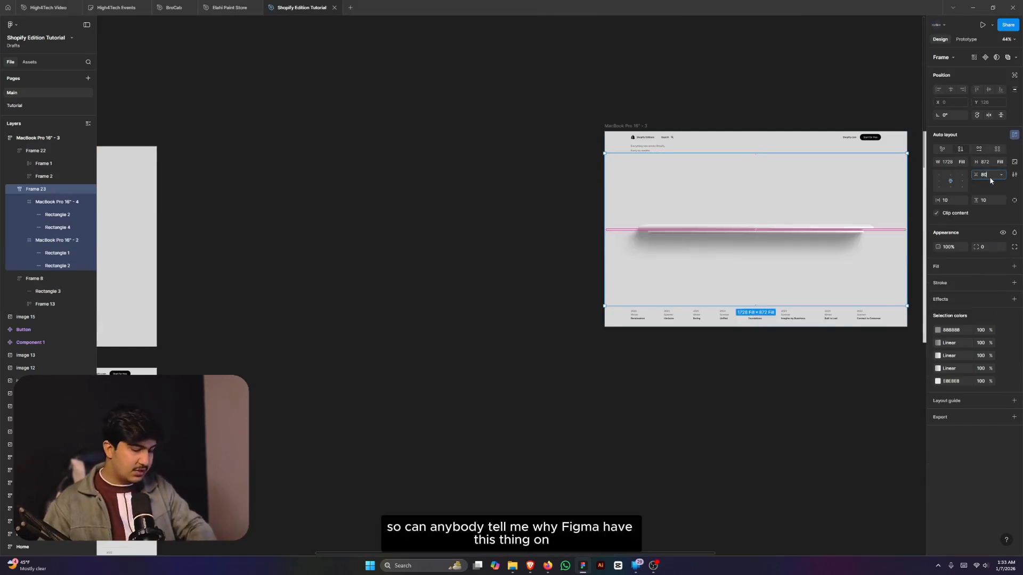
pyautogui.press('Return')
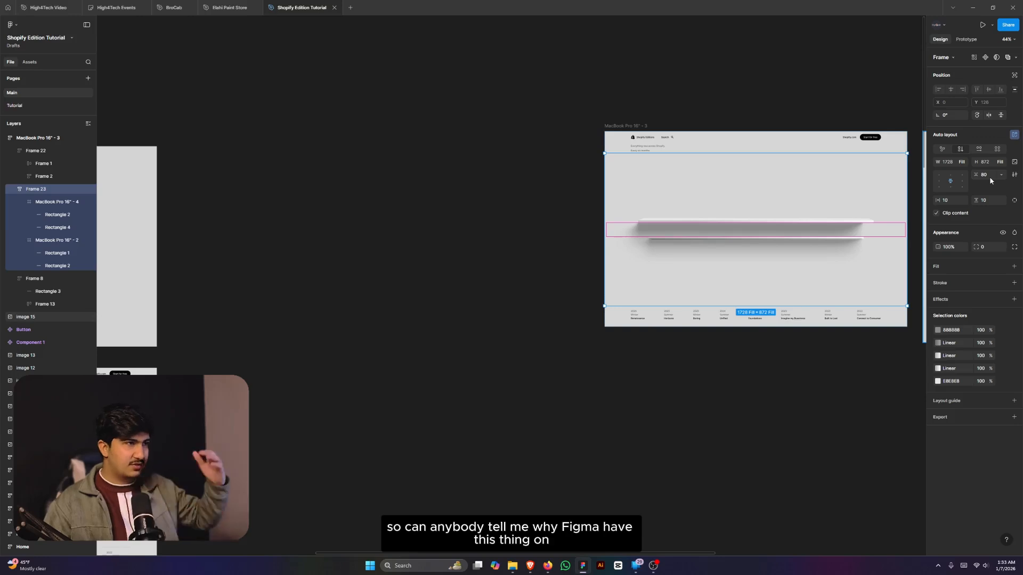
pyautogui.scroll(-4, 850, 224)
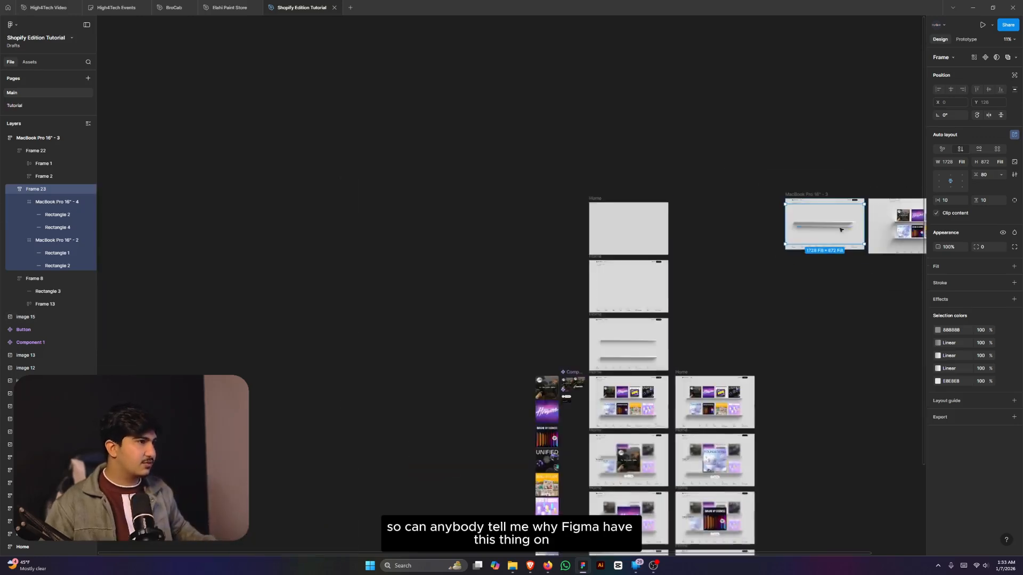
pyautogui.scroll(3, 661, 361)
pyautogui.scroll(2, 660, 361)
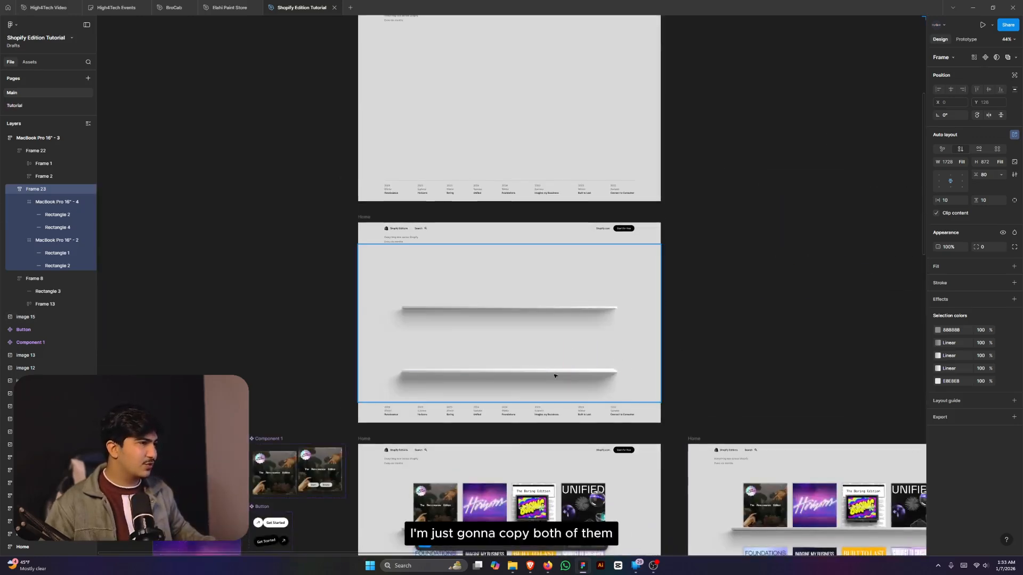
# - Copy both shelves from the Home mockup into Frame 23
pyautogui.click(552, 372)
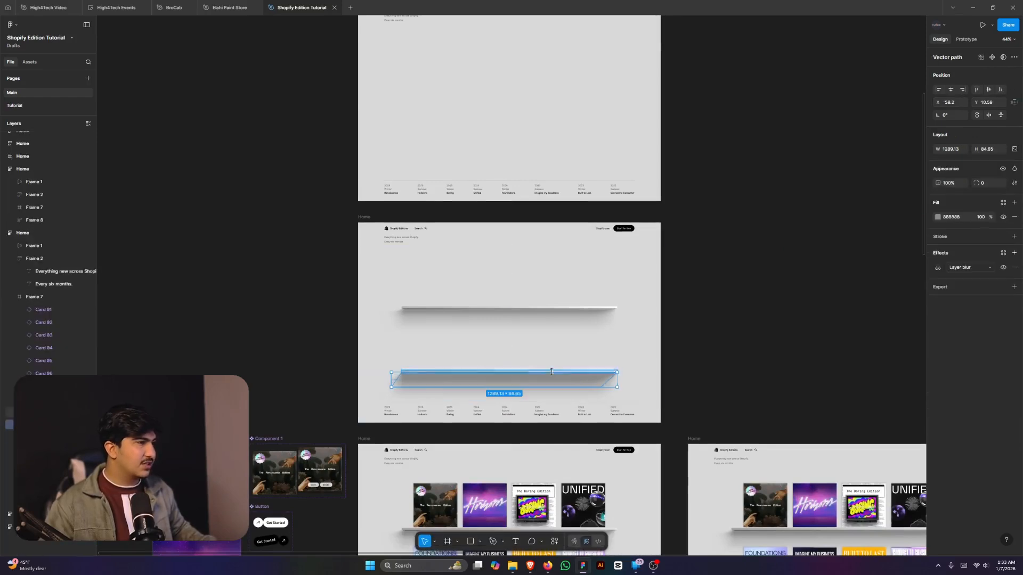
pyautogui.keyDown('shift'); pyautogui.click(539, 307); pyautogui.keyUp('shift')
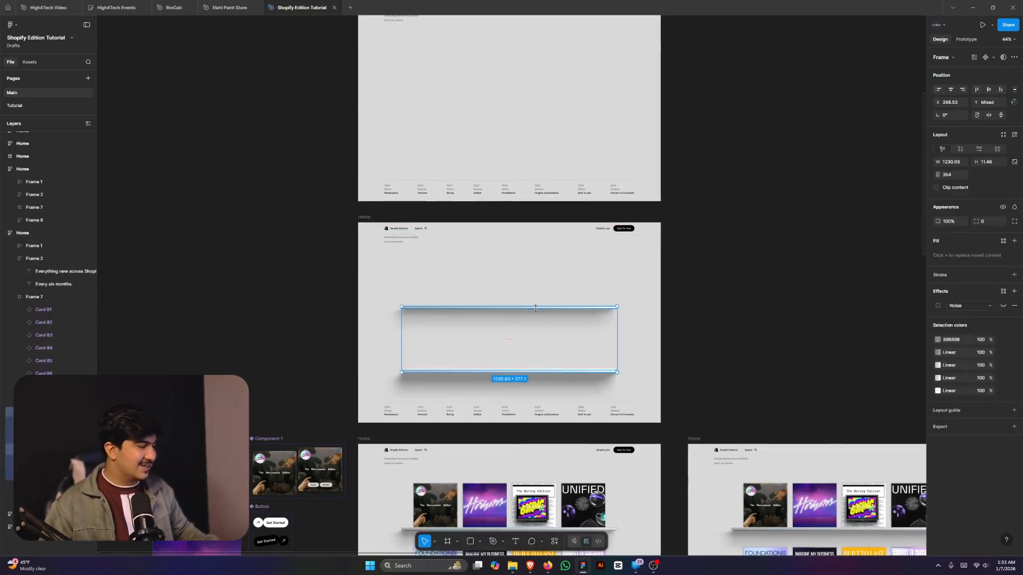
pyautogui.scroll(-4, 535, 309)
pyautogui.scroll(3, 751, 193)
pyautogui.click(731, 224)
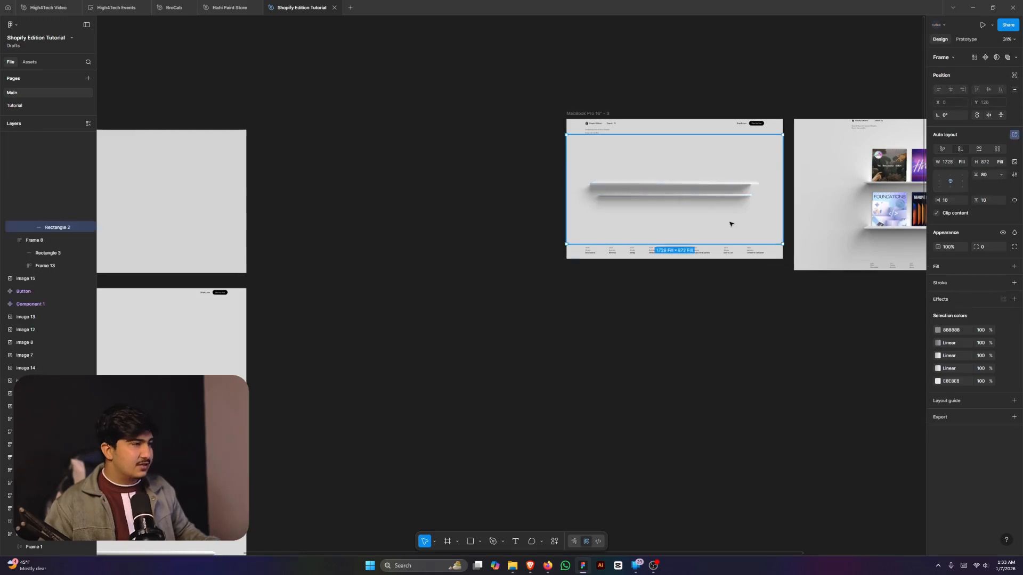
pyautogui.hotkey('ctrl', 'd')
# - Delete Frame 23's two old shelves, keeping only the new copies
pyautogui.scroll(5, 730, 224)
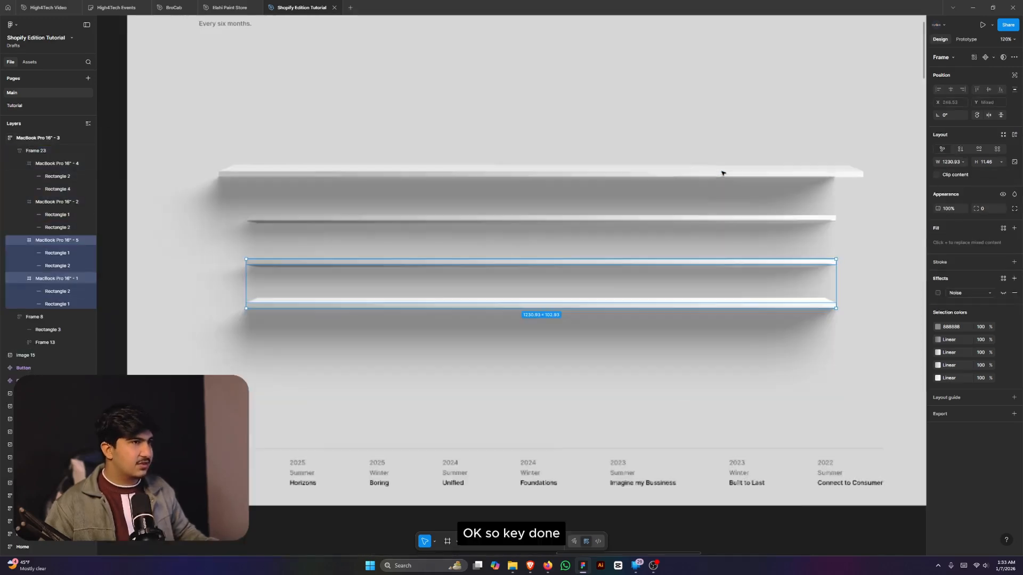
pyautogui.click(739, 219)
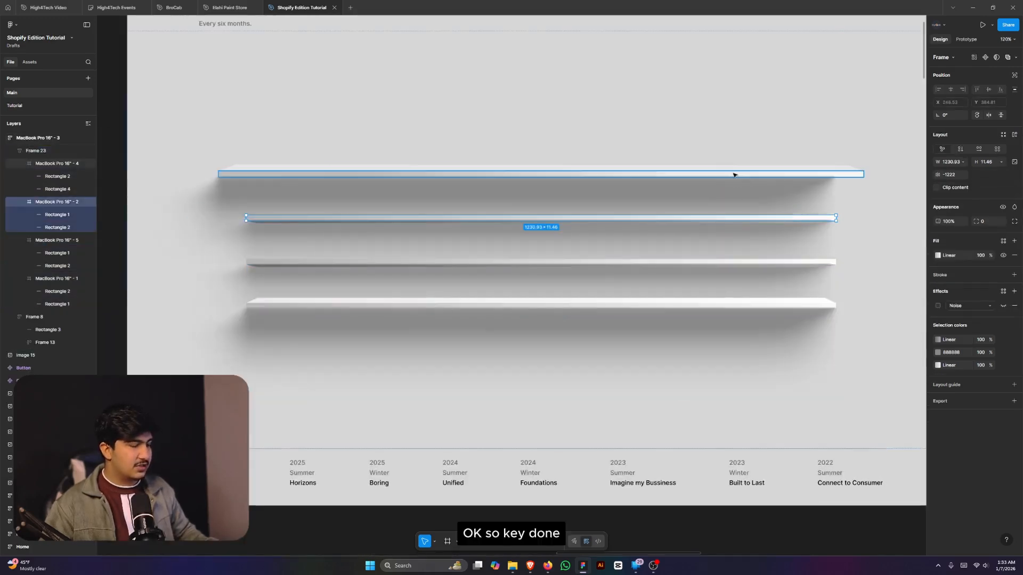
pyautogui.keyDown('shift'); pyautogui.click(733, 172); pyautogui.keyUp('shift')
pyautogui.press('Delete')
pyautogui.scroll(-5, 746, 201)
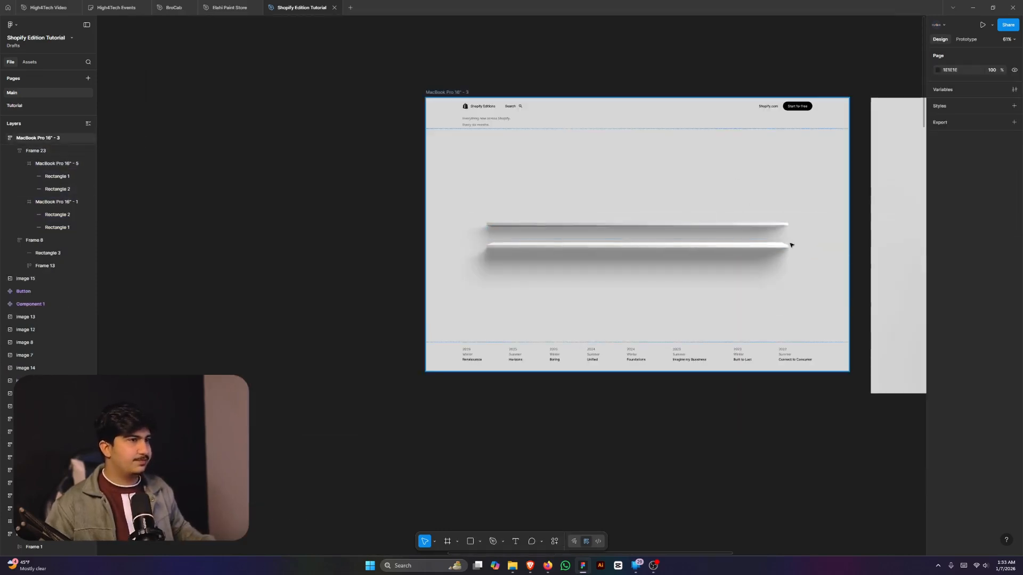
# - Widen Frame 23's auto-layout gap from 150 to 200, settling on 300 between the shelves
pyautogui.click(833, 206)
pyautogui.click(832, 206)
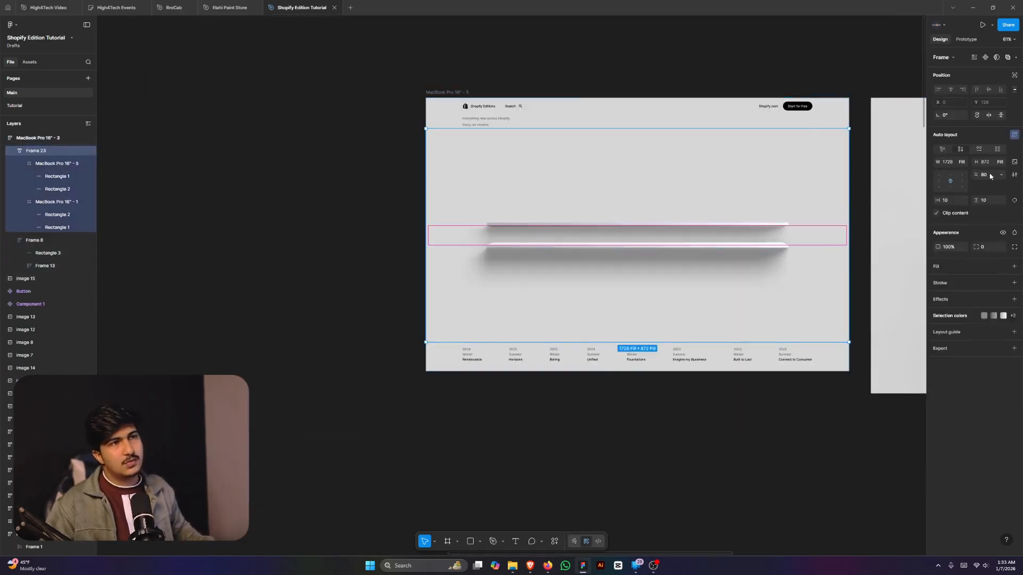
pyautogui.write('15')
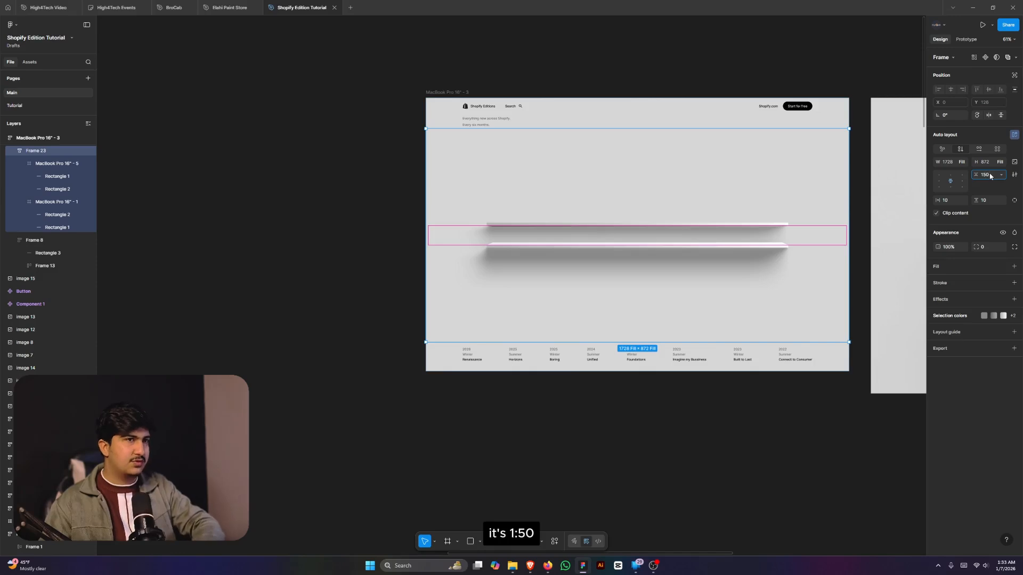
pyautogui.press('Return')
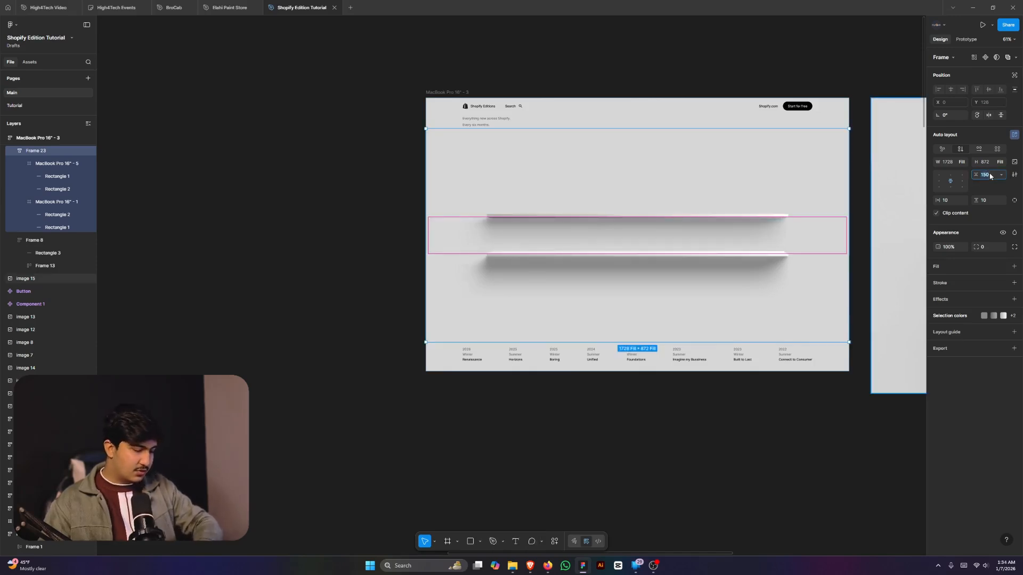
pyautogui.write('200')
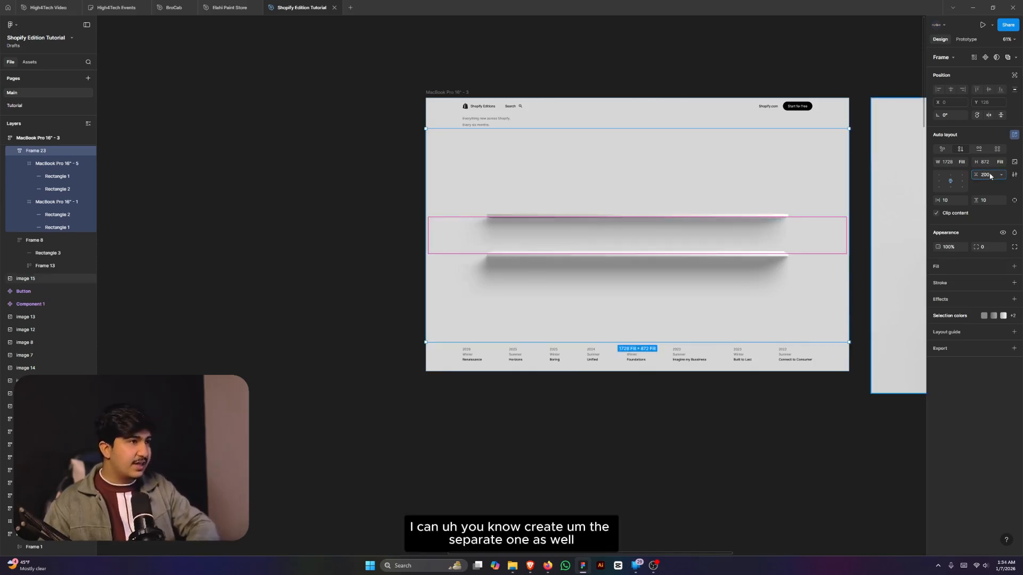
pyautogui.press('Return')
pyautogui.scroll(-3, 656, 282)
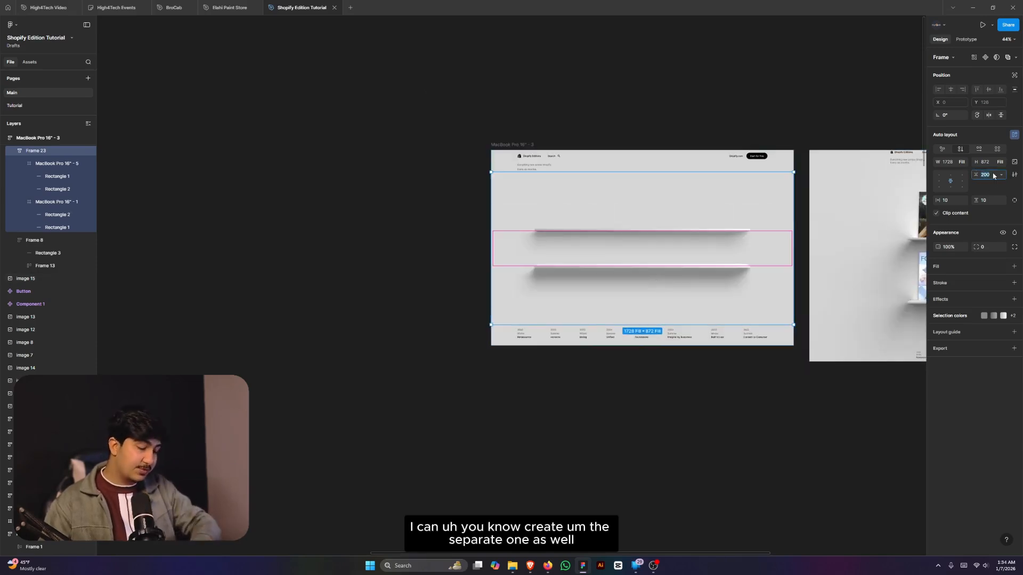
pyautogui.write('3')
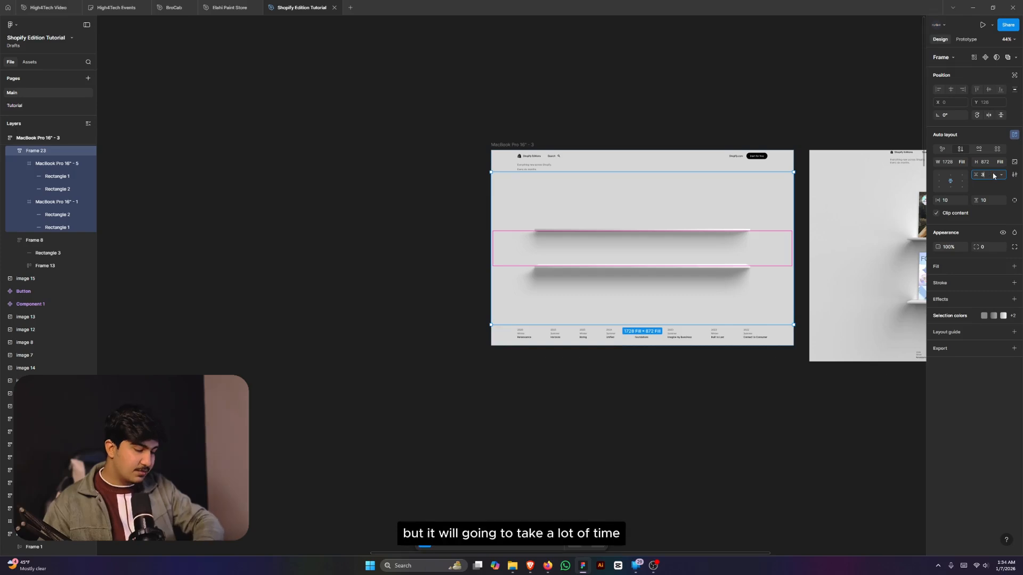
pyautogui.press('Return')
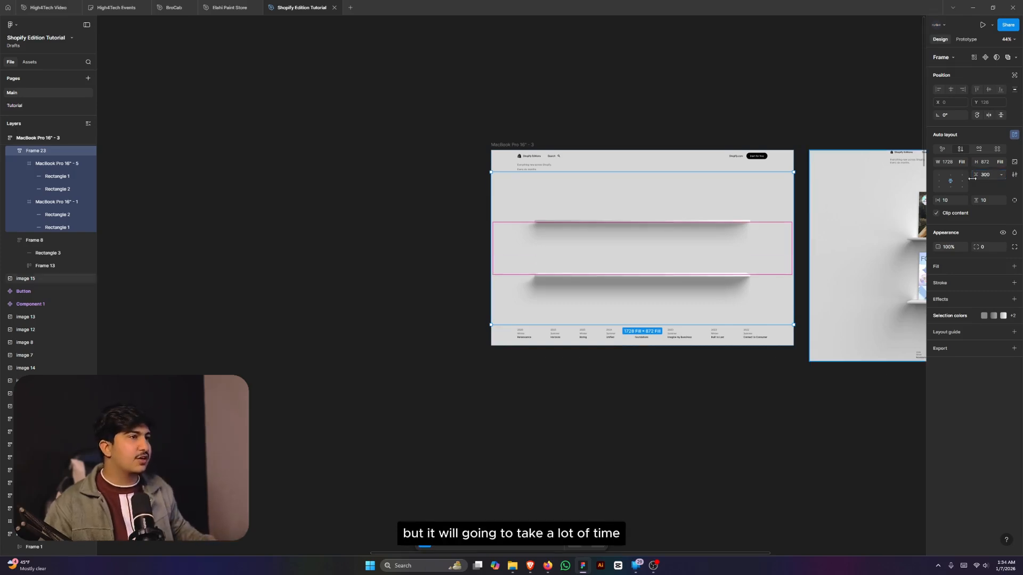
pyautogui.scroll(3, 722, 233)
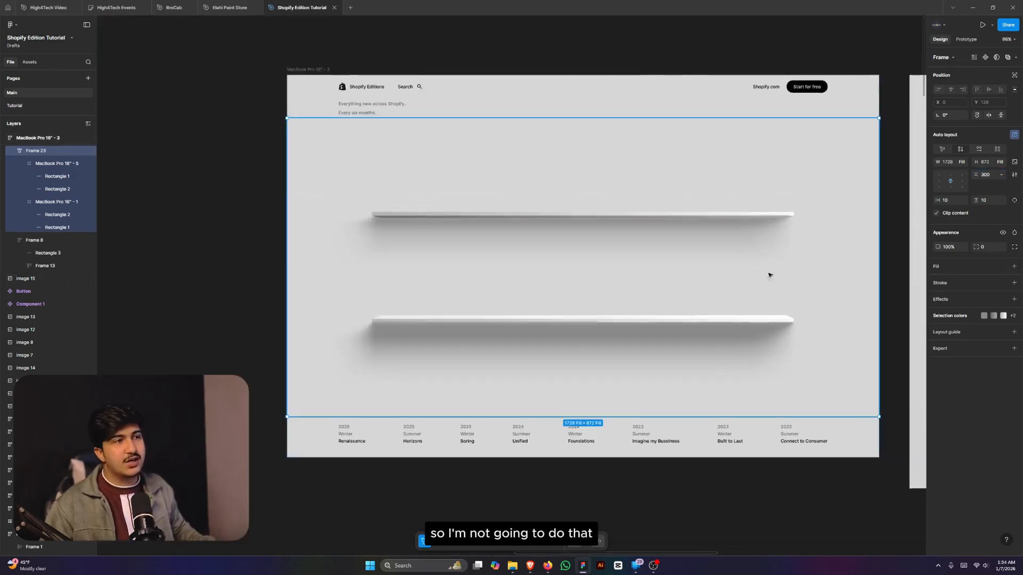
pyautogui.scroll(-3, 789, 373)
pyautogui.click(802, 429)
pyautogui.scroll(3, 783, 411)
pyautogui.scroll(2, 535, 190)
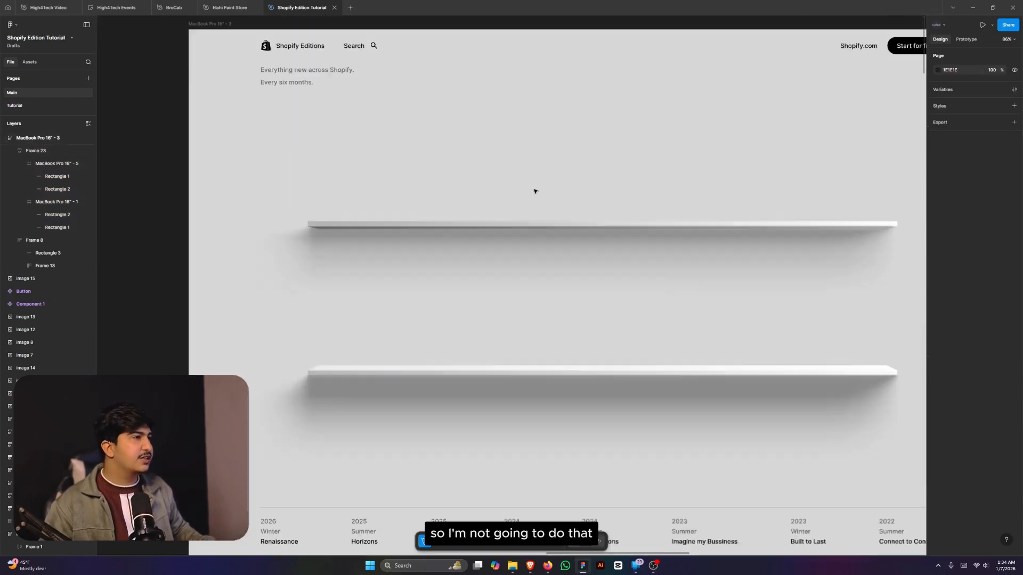
pyautogui.scroll(-3, 634, 259)
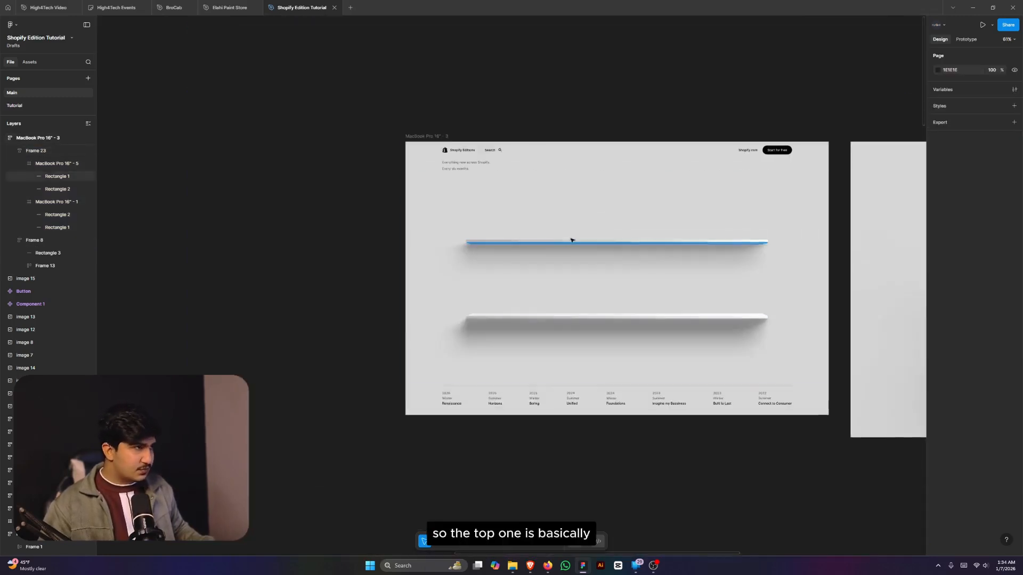
pyautogui.scroll(3, 572, 234)
pyautogui.scroll(-3, 405, 264)
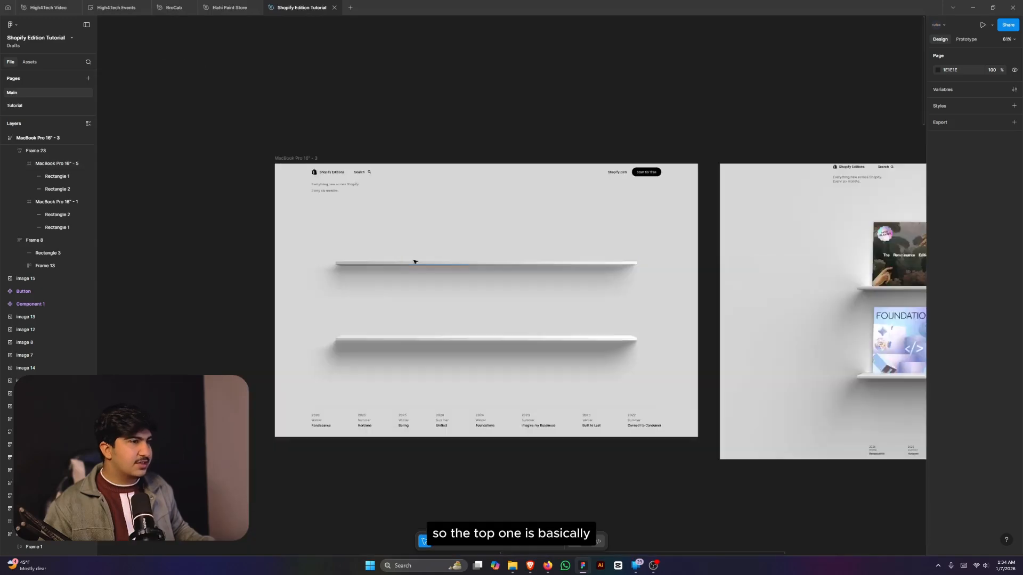
pyautogui.scroll(3, 664, 247)
pyautogui.scroll(-3, 512, 251)
pyautogui.scroll(2, 760, 252)
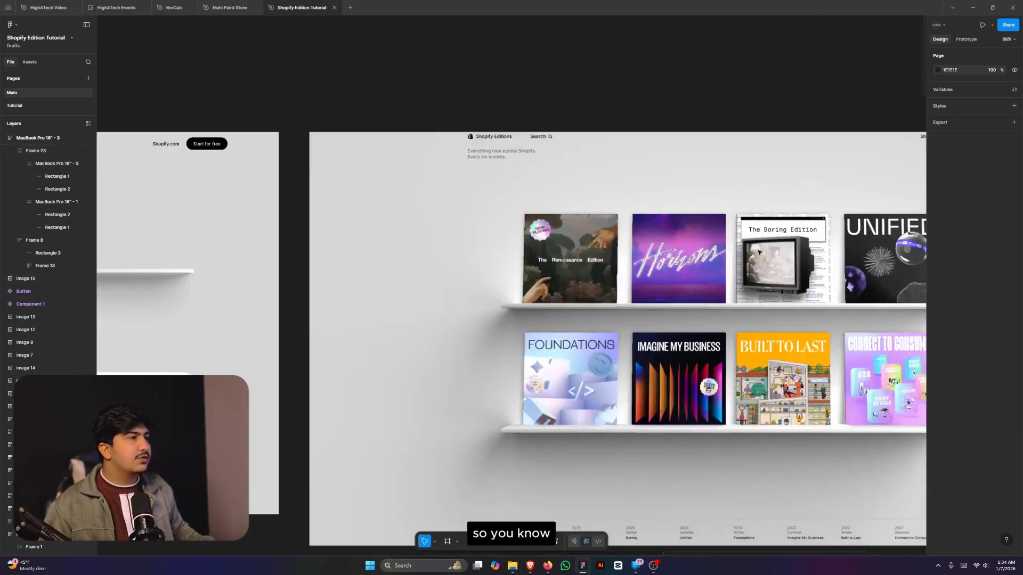
pyautogui.scroll(-2, 673, 262)
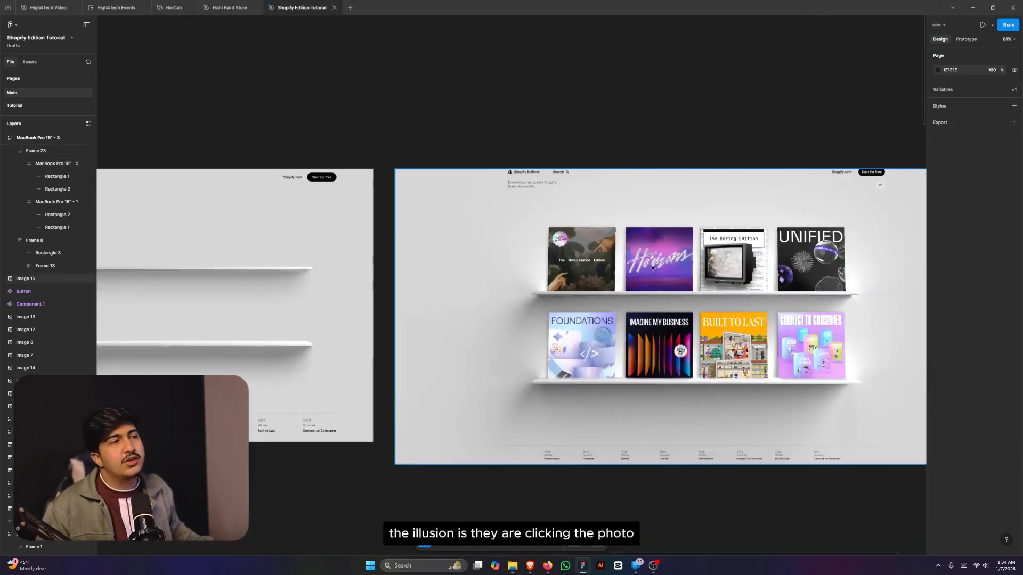
pyautogui.scroll(-2, 772, 268)
pyautogui.scroll(3, 779, 285)
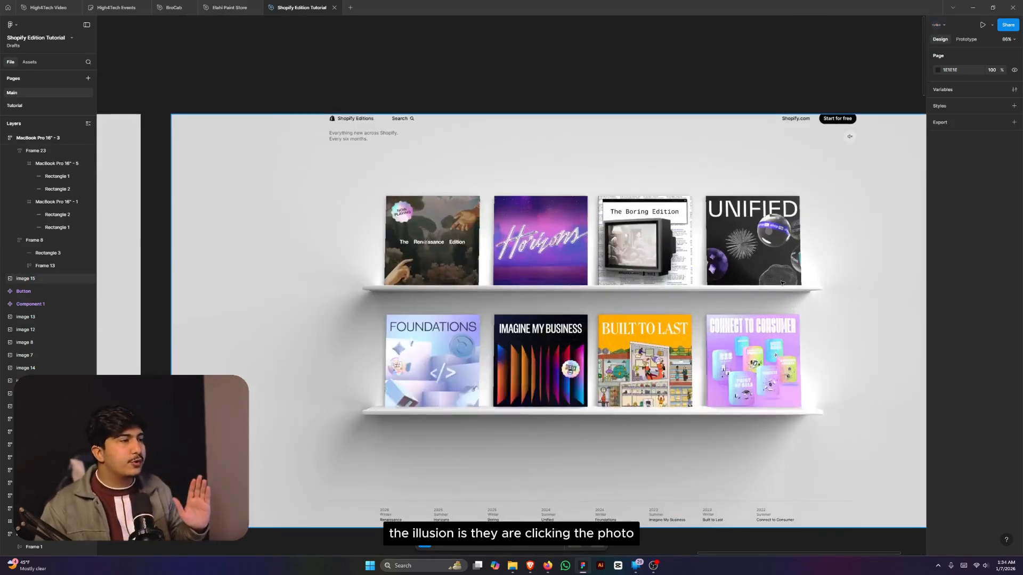
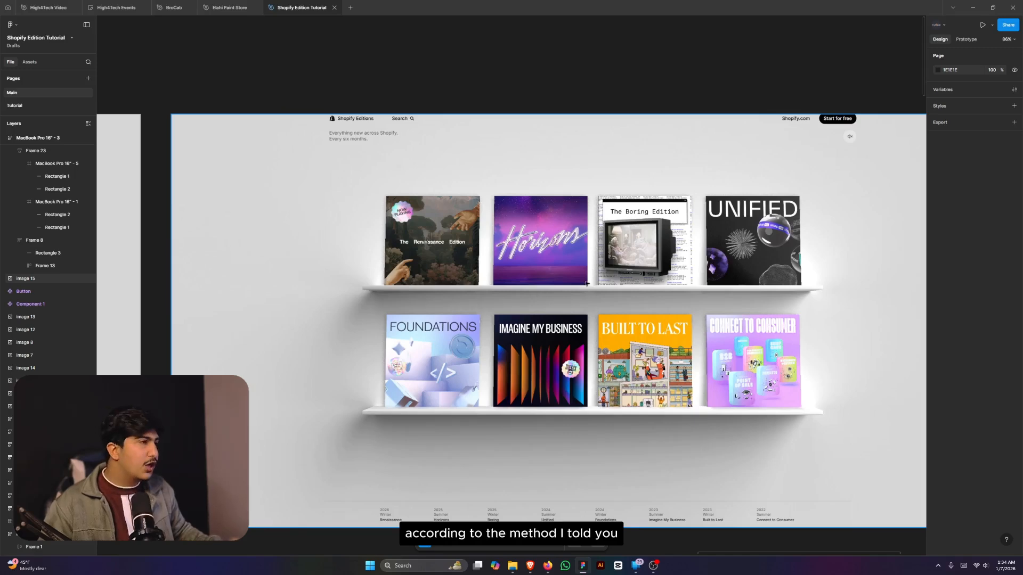
# - Pull the Renaissance card off the shelf onto empty canvas
pyautogui.scroll(-6, 822, 284)
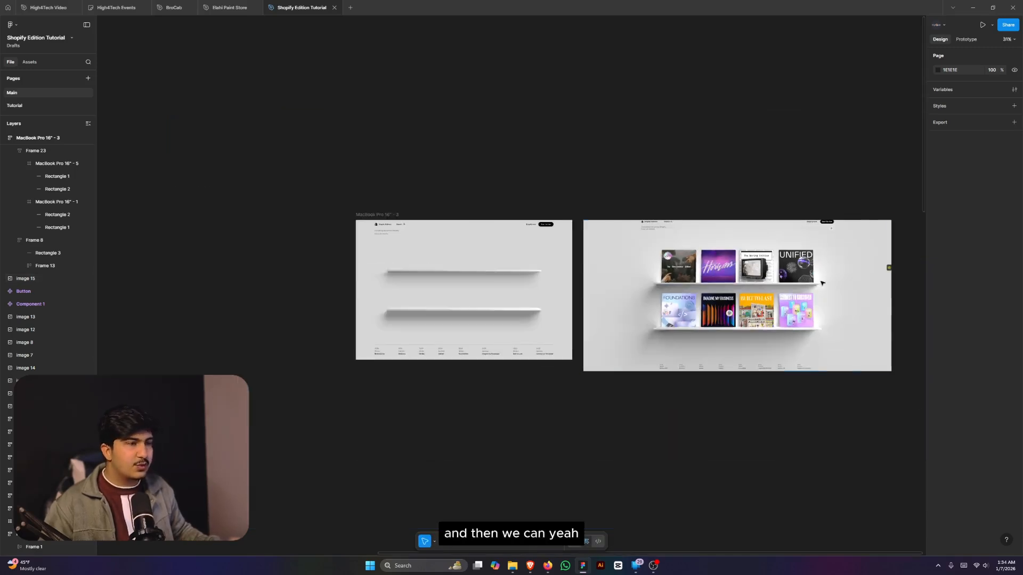
pyautogui.scroll(6, 741, 321)
pyautogui.scroll(-6, 790, 320)
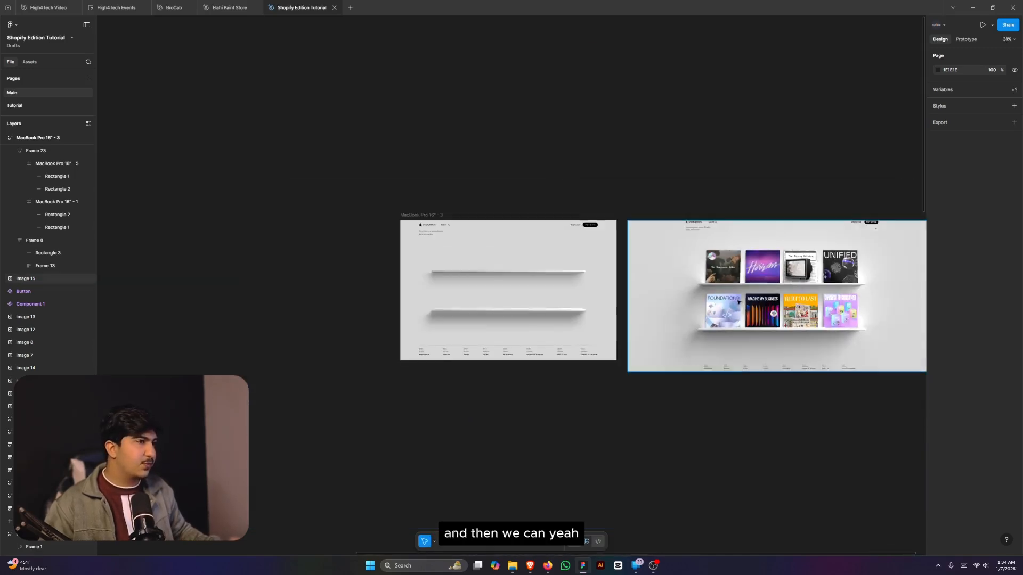
pyautogui.scroll(8, 757, 287)
pyautogui.scroll(-10, 778, 284)
pyautogui.scroll(-4, 781, 287)
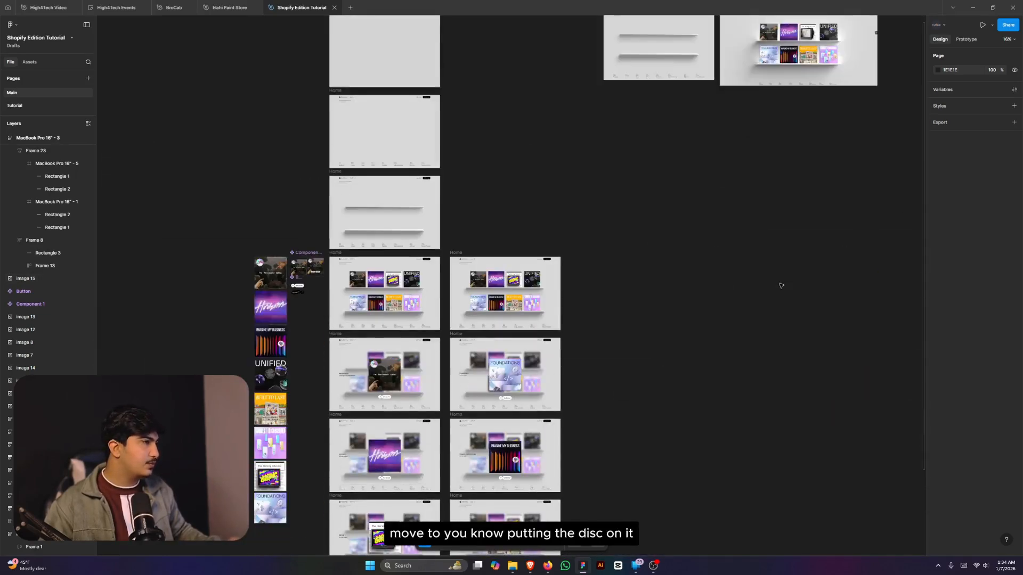
pyautogui.scroll(2, 278, 253)
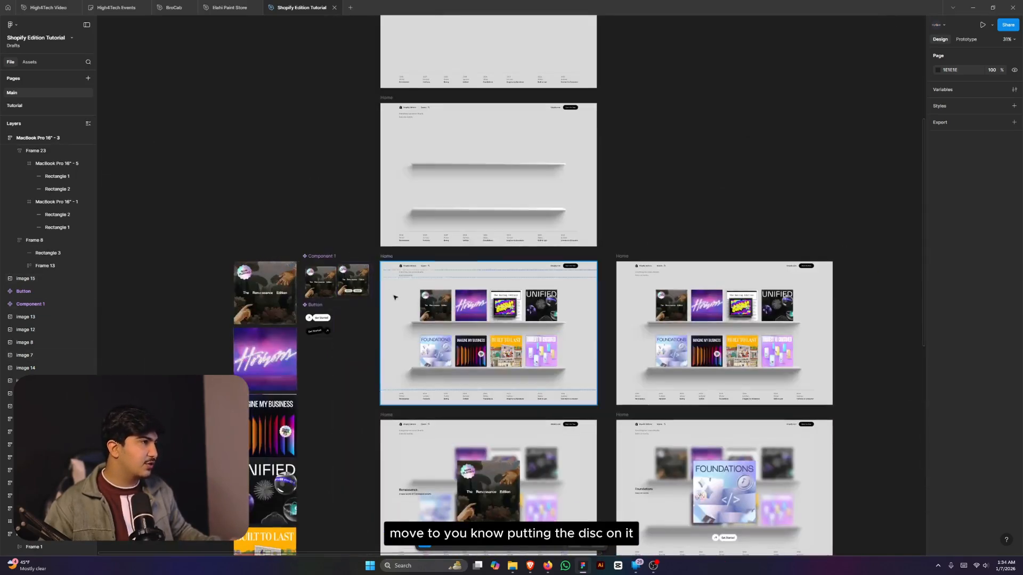
pyautogui.keyDown('ctrl'); pyautogui.click(423, 306); pyautogui.keyUp('ctrl')
pyautogui.scroll(-2, 423, 306)
pyautogui.moveTo(425, 306); pyautogui.dragTo(689, 163)
pyautogui.scroll(5, 699, 153)
pyautogui.scroll(4, 686, 289)
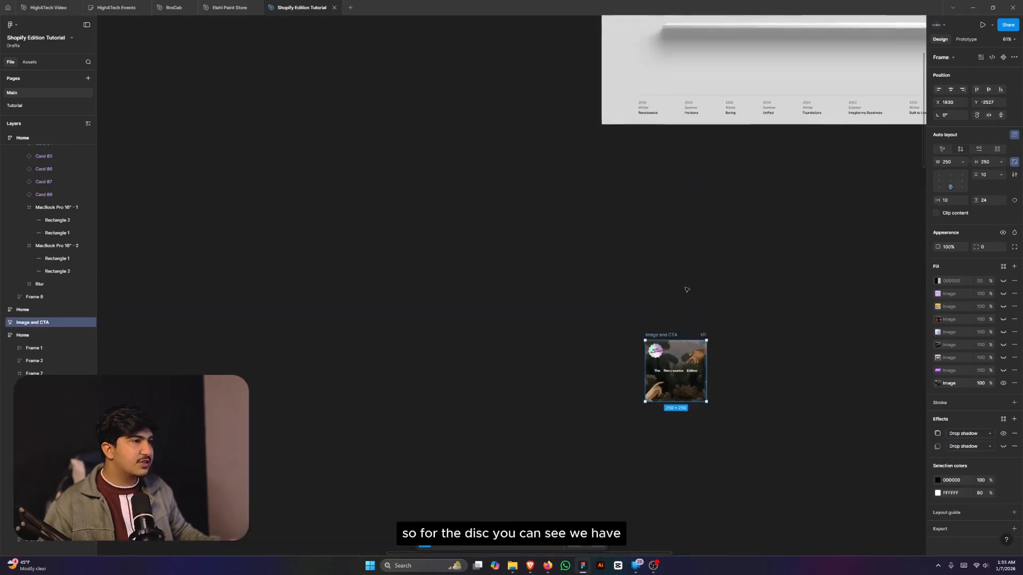
# - Delete the card's nested Frame 21 button group
pyautogui.press('Return')
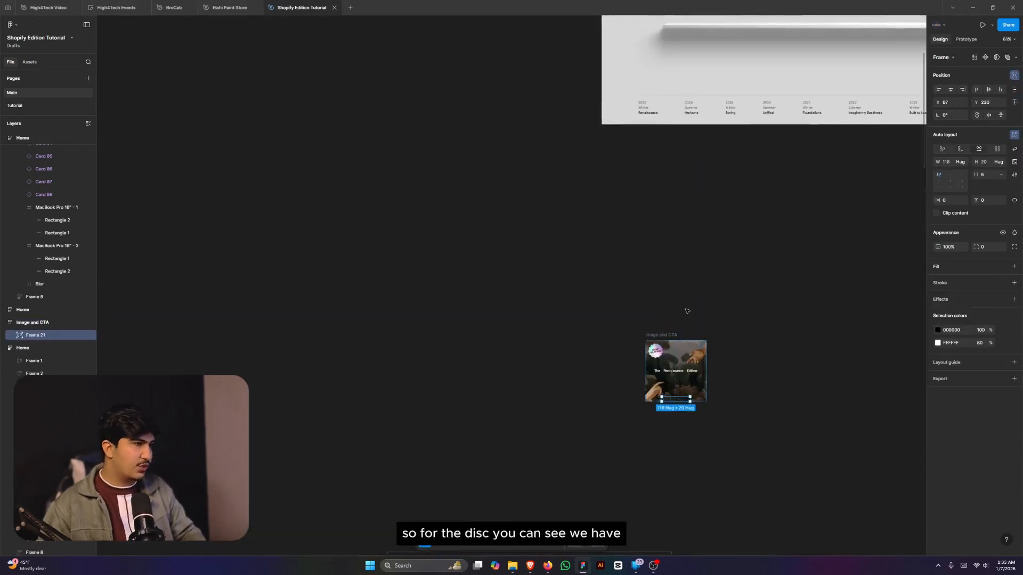
pyautogui.press('Return')
pyautogui.press('Delete')
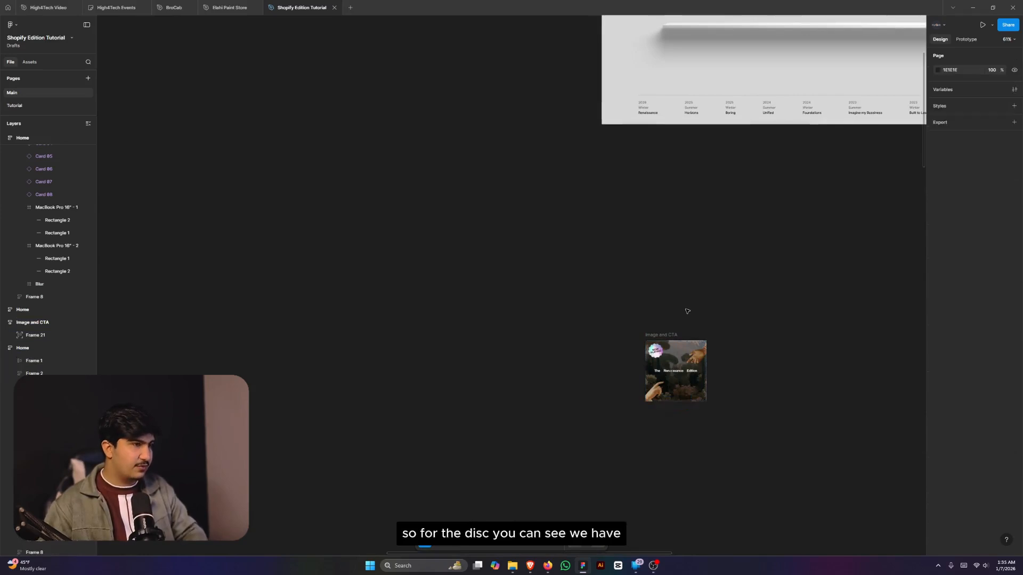
pyautogui.click(679, 353)
pyautogui.press('Delete')
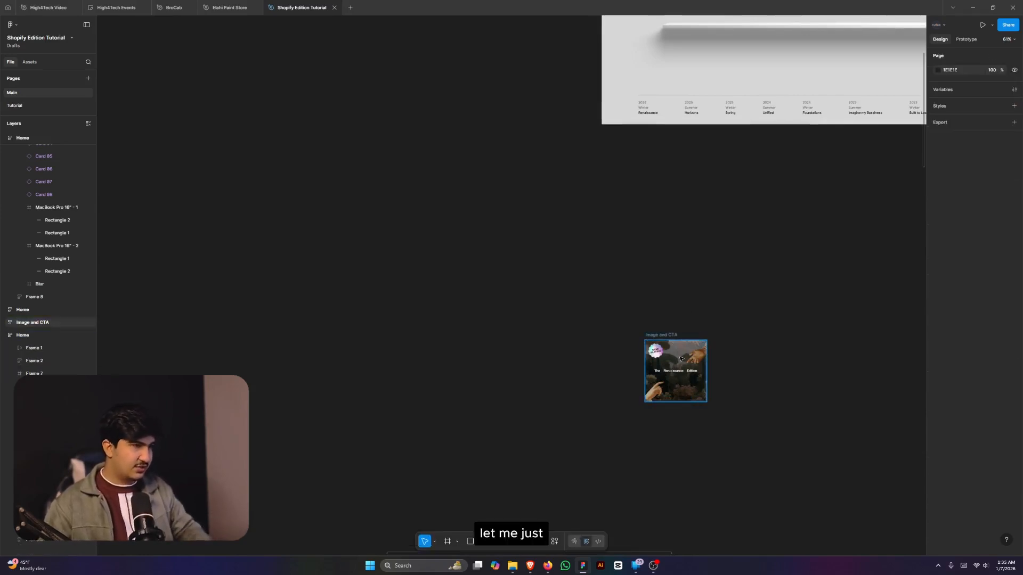
pyautogui.scroll(-5, 730, 374)
pyautogui.scroll(-3, 661, 372)
pyautogui.scroll(-3, 310, 361)
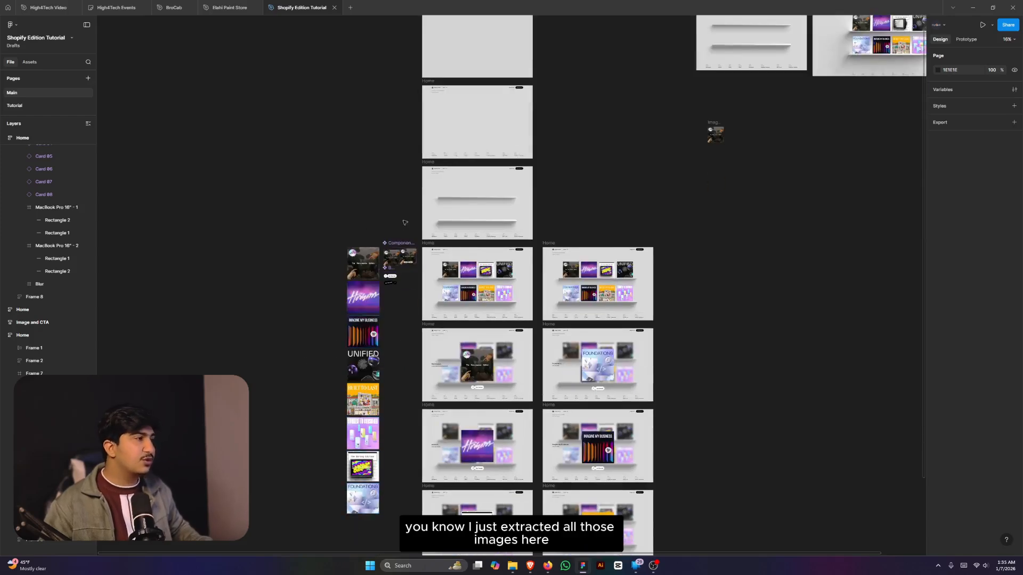
pyautogui.scroll(4, 587, 331)
pyautogui.scroll(3, 721, 242)
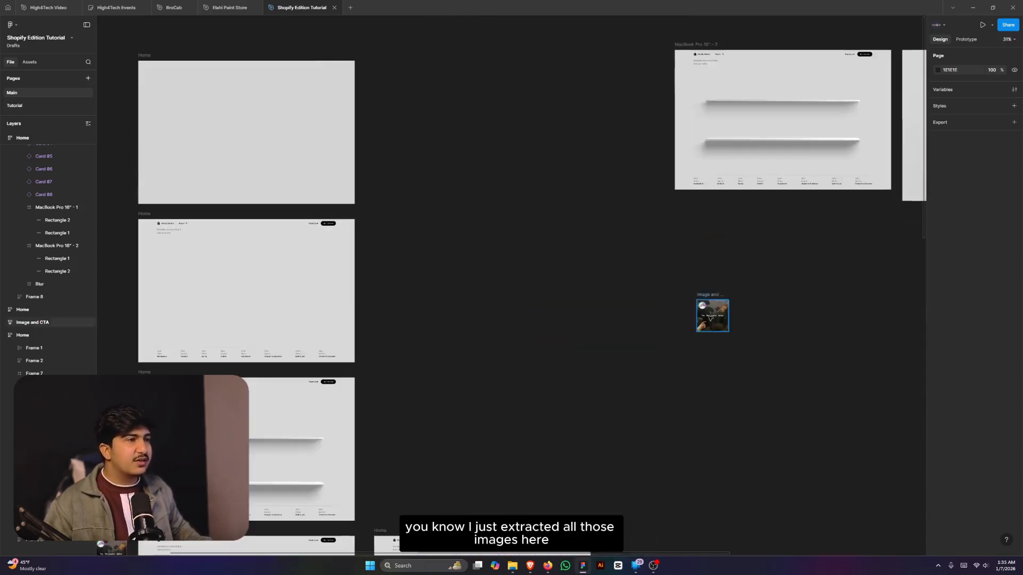
# - Move the Image and CTA frame up and remove its 000000 20% fill
pyautogui.moveTo(710, 306); pyautogui.dragTo(649, 168)
pyautogui.scroll(10, 667, 158)
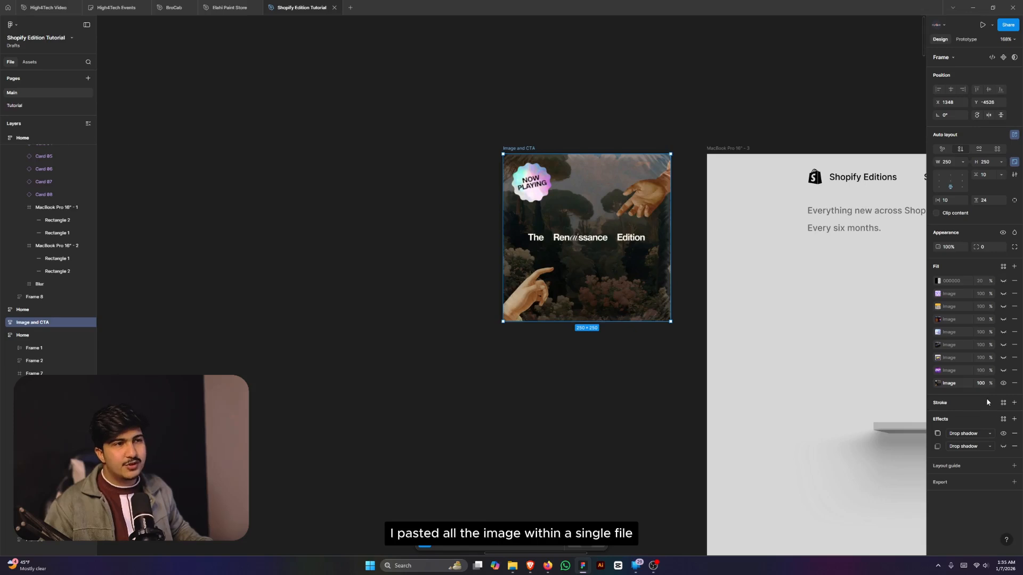
pyautogui.click(1014, 281)
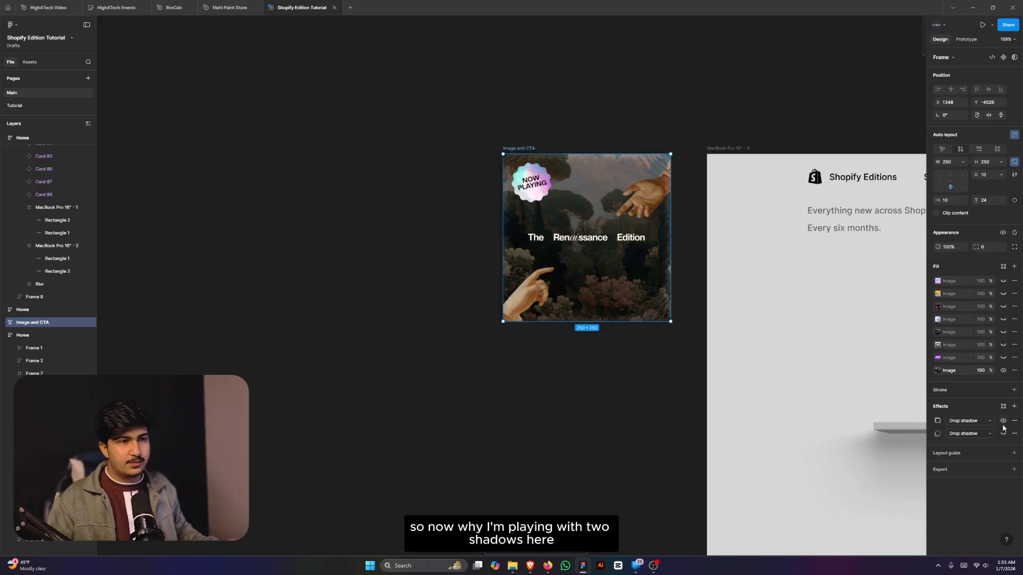
# - On shopify.com/editions, watch the Renaissance card lift, tilt and reveal Open and Details
pyautogui.click(532, 567)
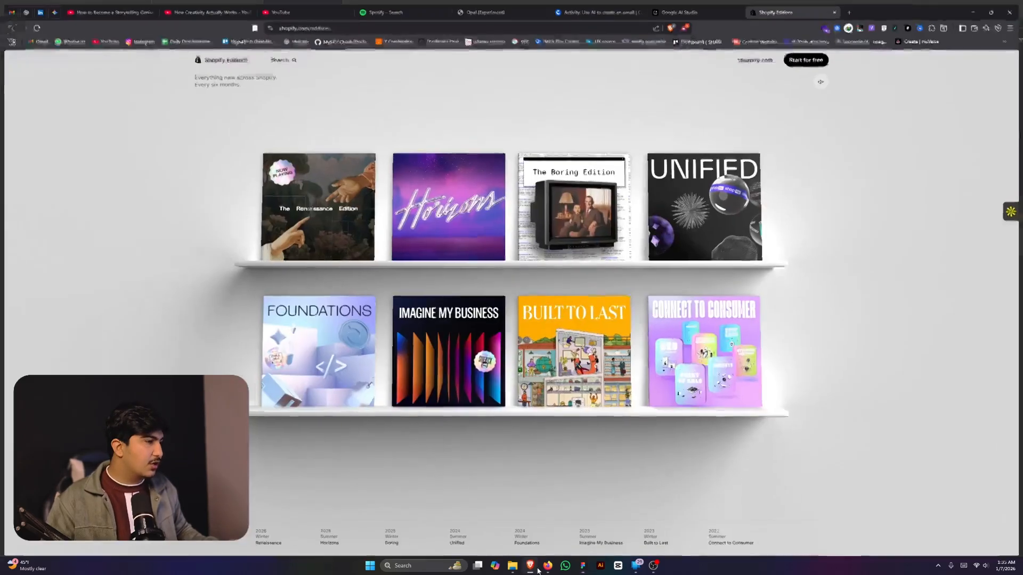
pyautogui.moveTo(326, 170)
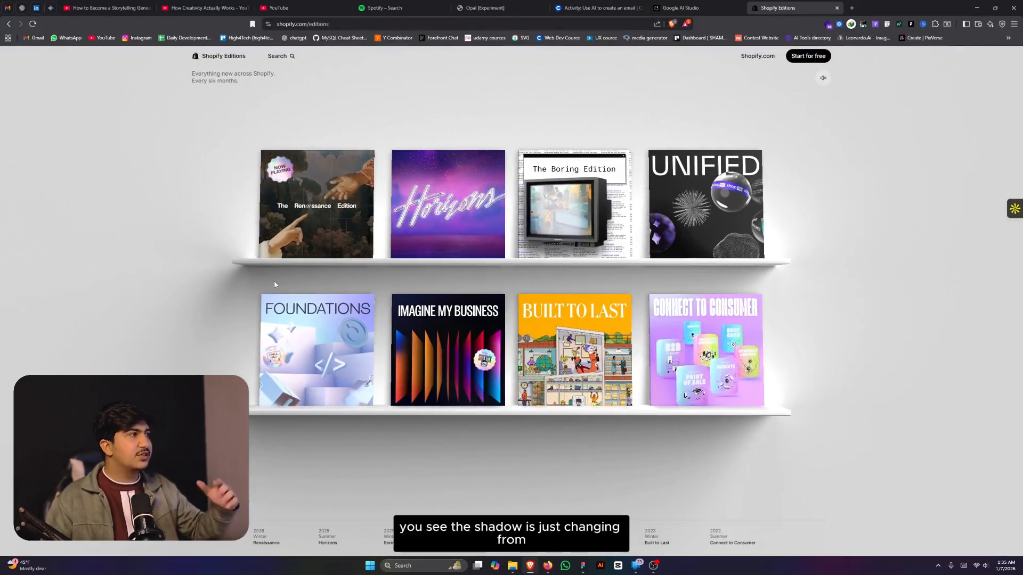
pyautogui.moveTo(304, 216)
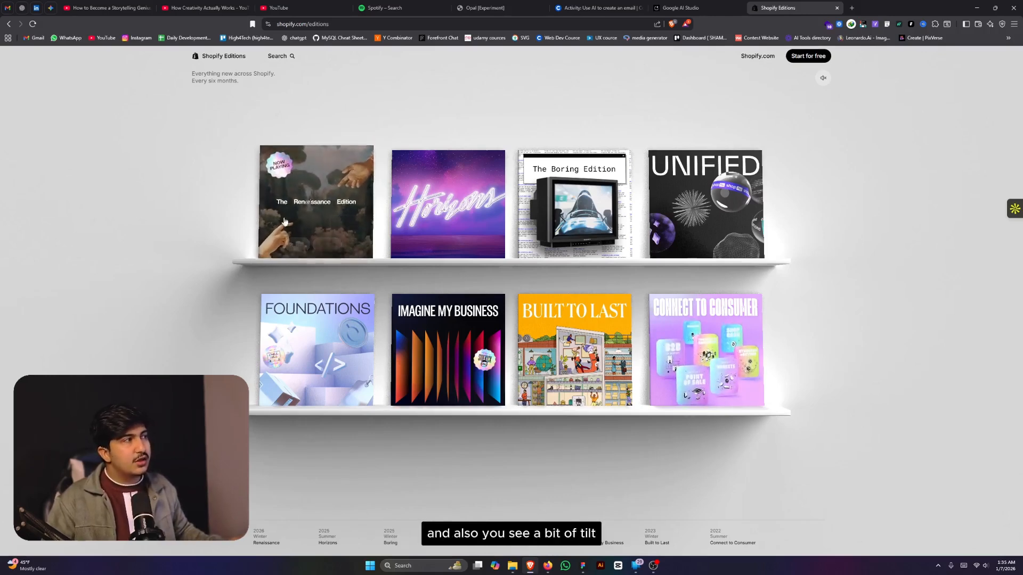
pyautogui.moveTo(342, 256)
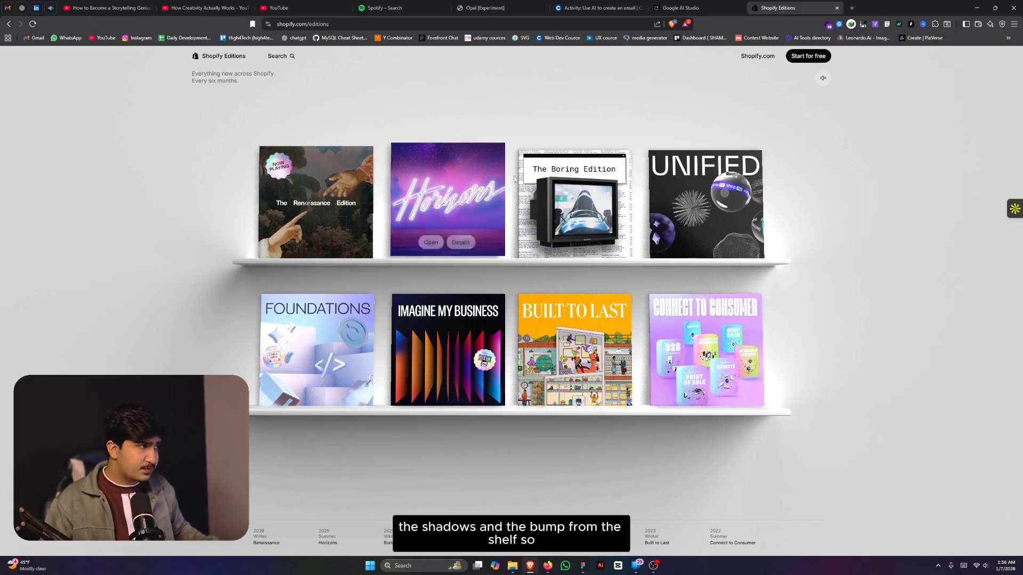
# - Back in Figma, duplicate the Image and CTA frame and wrap the left copy in a frame
pyautogui.click(980, 8)
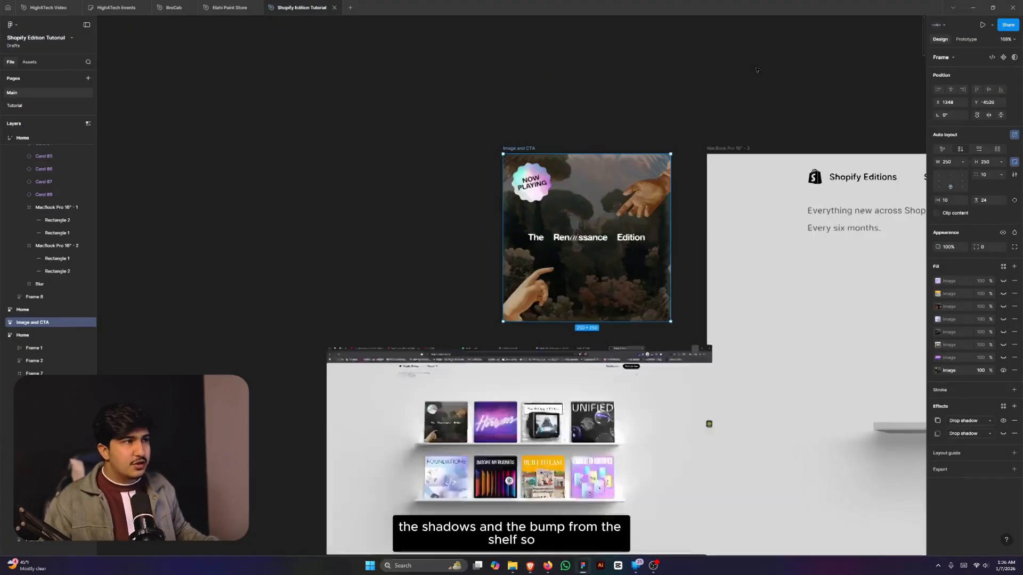
pyautogui.scroll(-3, 532, 309)
pyautogui.scroll(5, 534, 307)
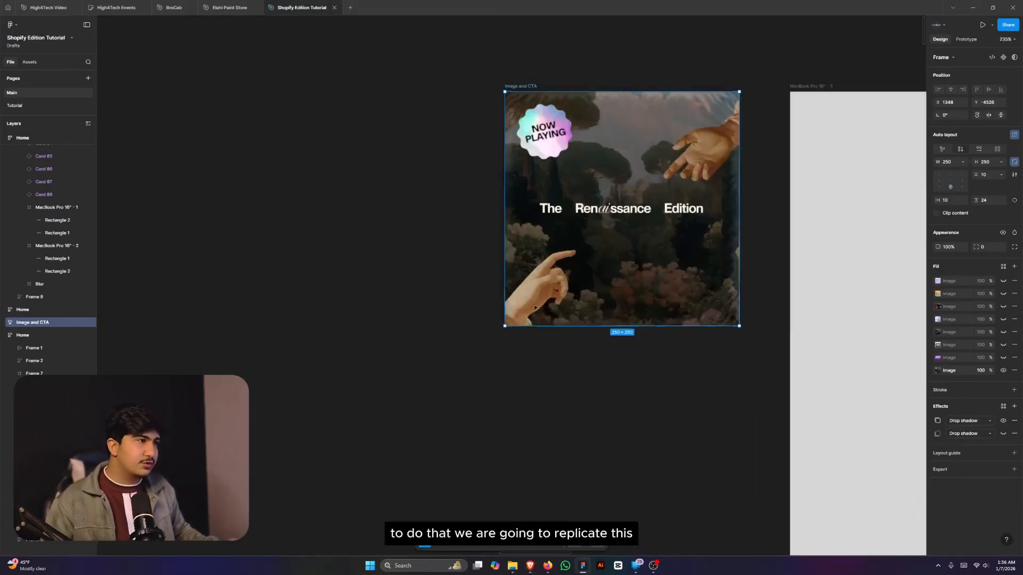
pyautogui.scroll(-2, 660, 293)
pyautogui.moveTo(636, 261); pyautogui.dragTo(556, 252)
pyautogui.scroll(-4, 556, 253)
pyautogui.click(432, 225)
pyautogui.scroll(5, 435, 227)
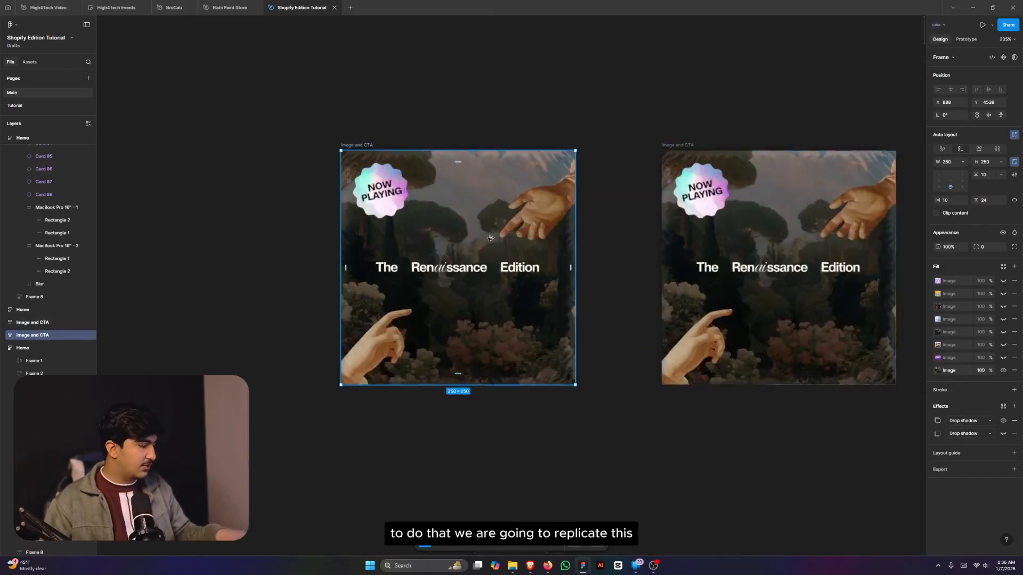
pyautogui.hotkey('ctrl', 'alt', 'g')
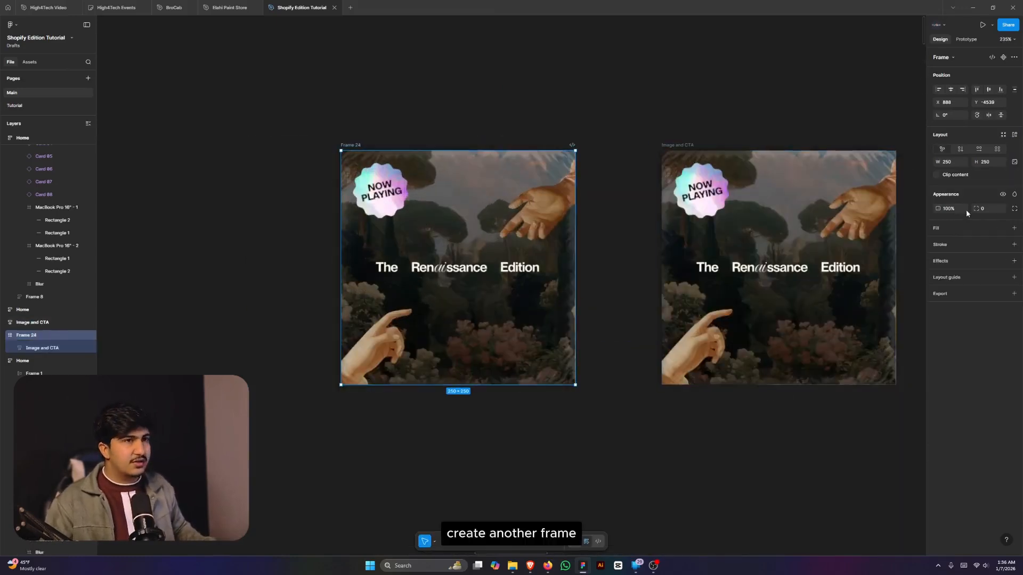
# - Give the wrapper frame auto layout and a height of 270
pyautogui.click(993, 162)
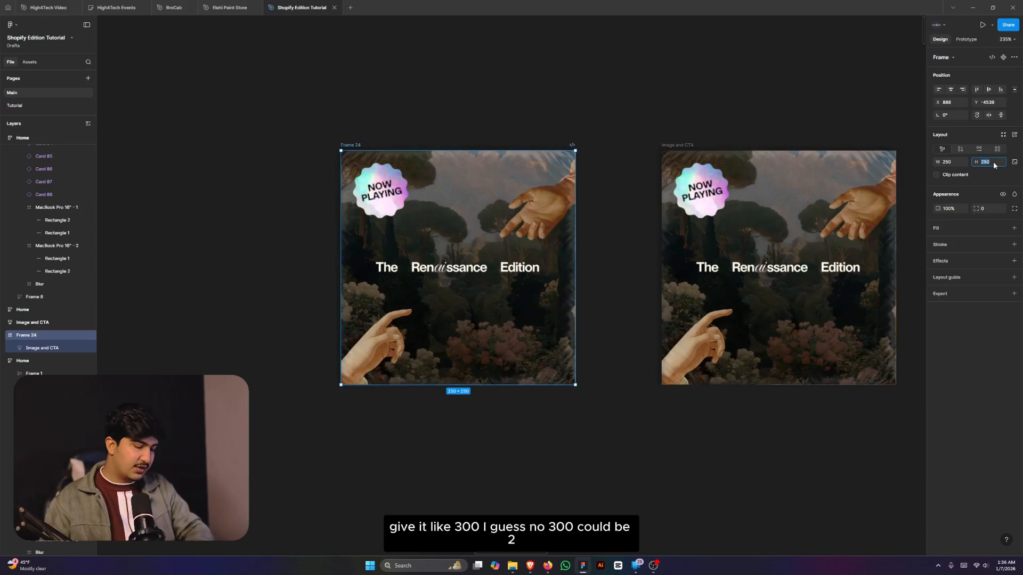
pyautogui.press('Return')
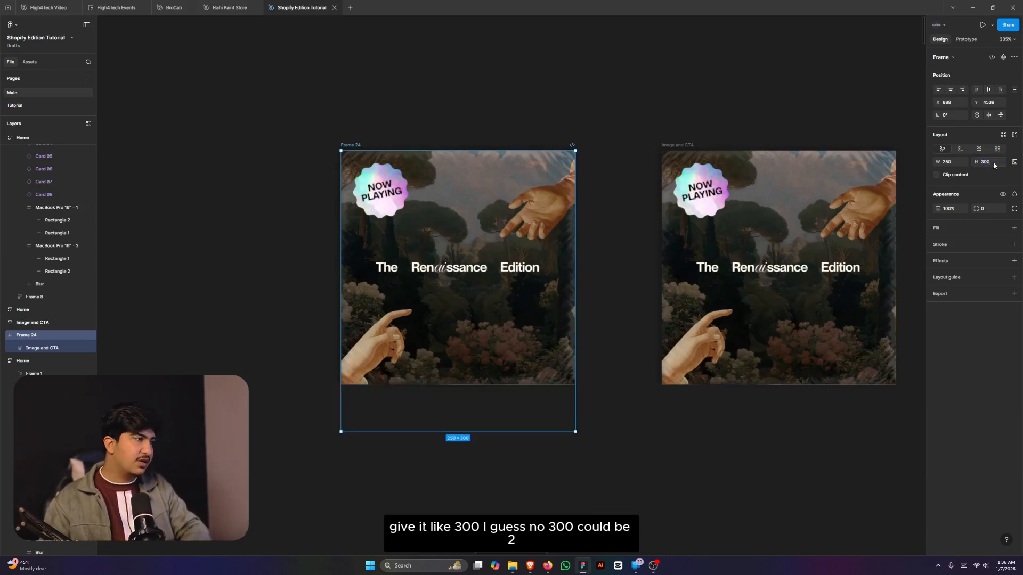
pyautogui.write('27')
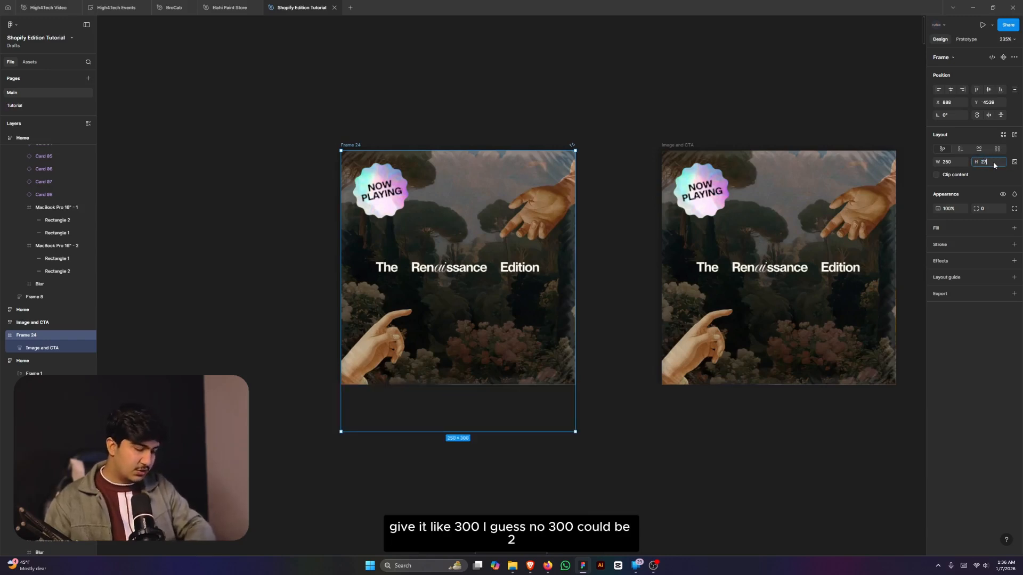
pyautogui.write('0')
pyautogui.press('Return')
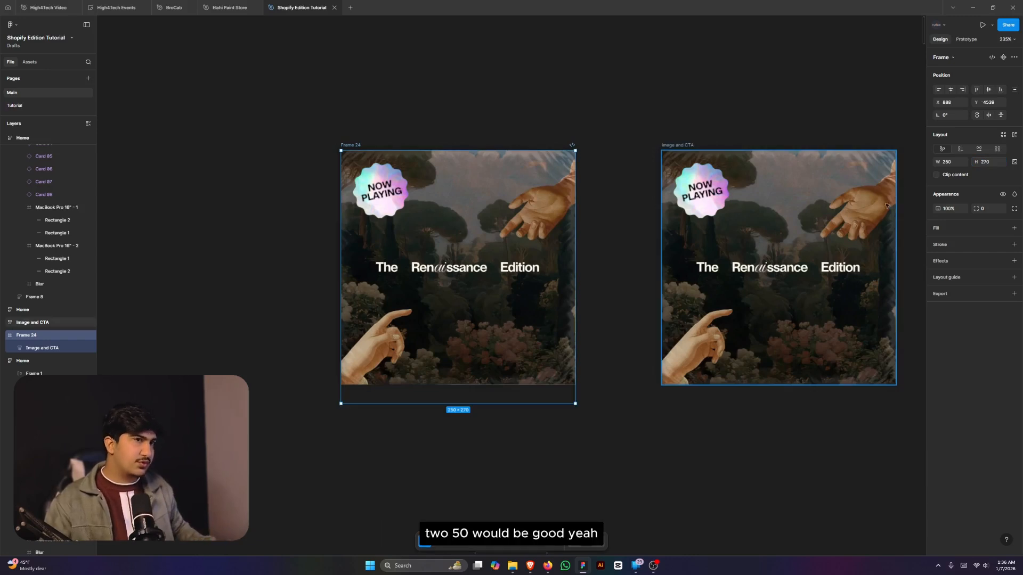
pyautogui.hotkey('shift', 'a')
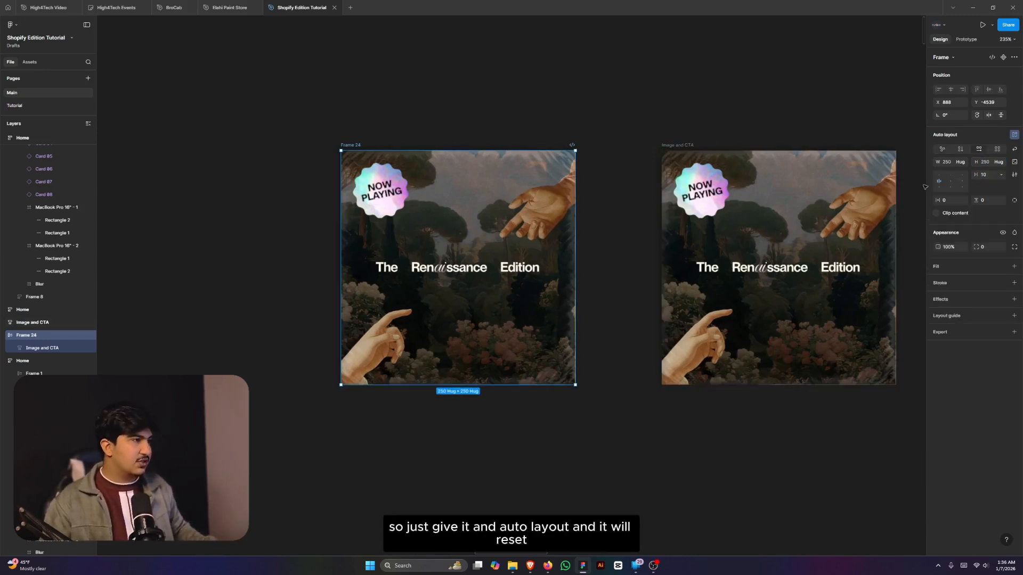
pyautogui.click(991, 162)
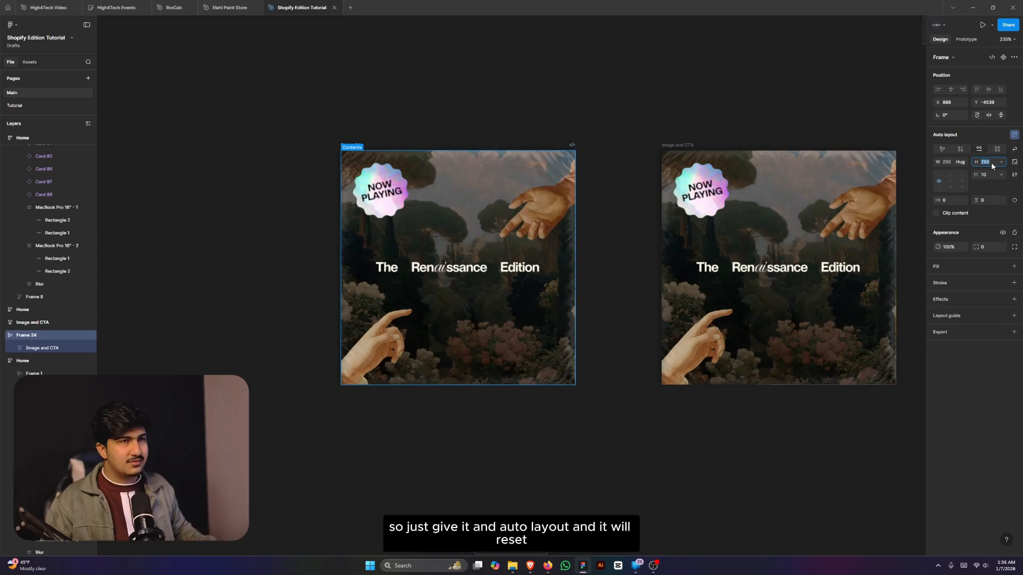
pyautogui.write('270')
pyautogui.press('Return')
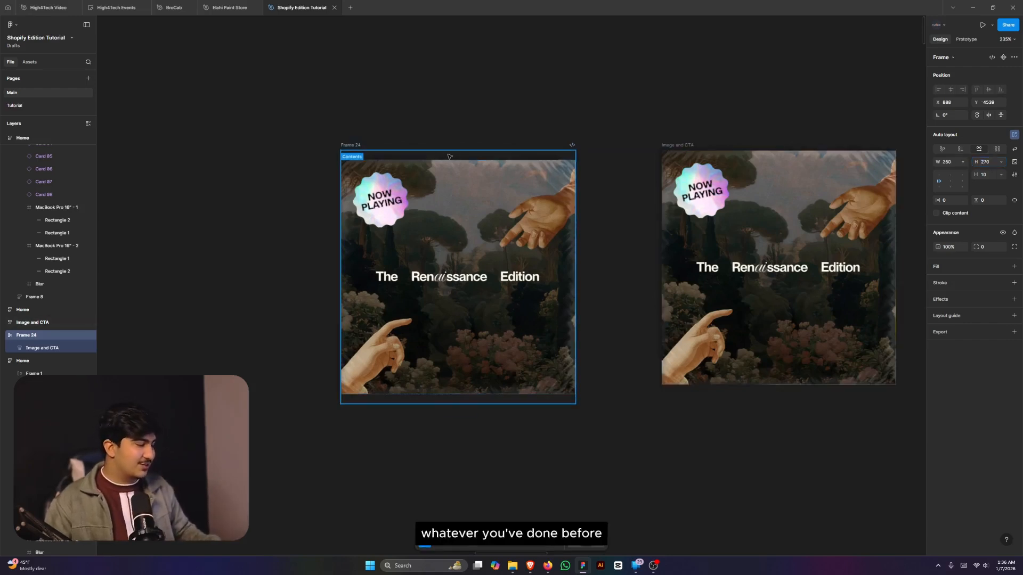
# - Rename the wrapper frame to Dic and select all layers
pyautogui.hotkey('ctrl', 'r')
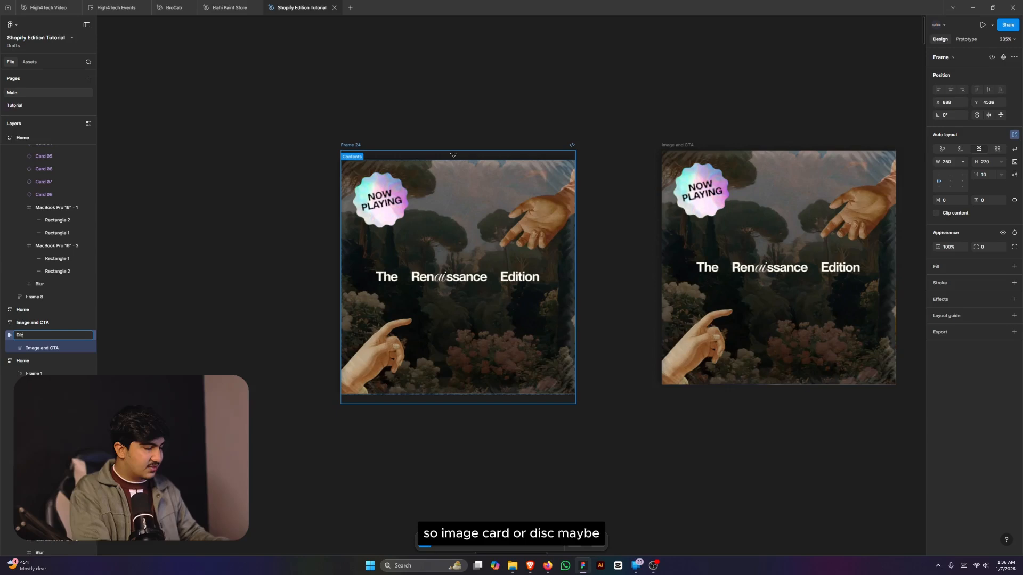
pyautogui.press('Return')
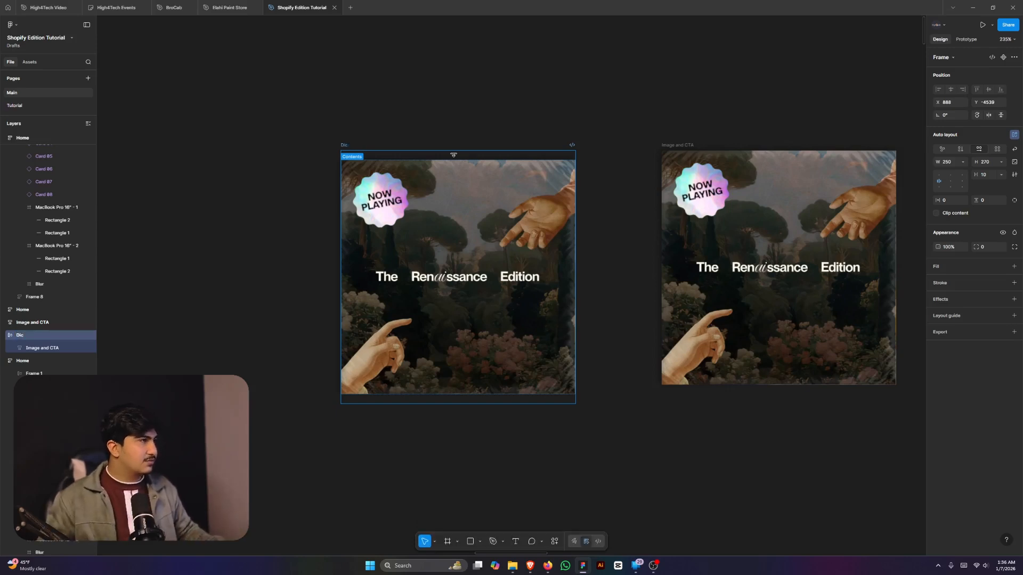
pyautogui.hotkey('ctrl', 'a')
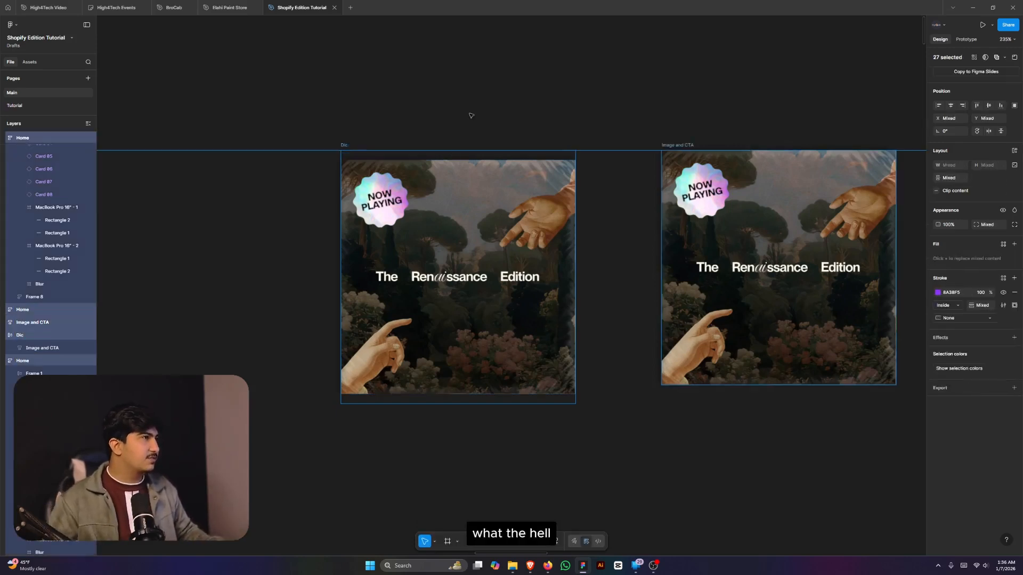
# - Rename the frame to Disc and align its card to bottom centre
pyautogui.click(469, 115)
pyautogui.doubleClick(345, 145)
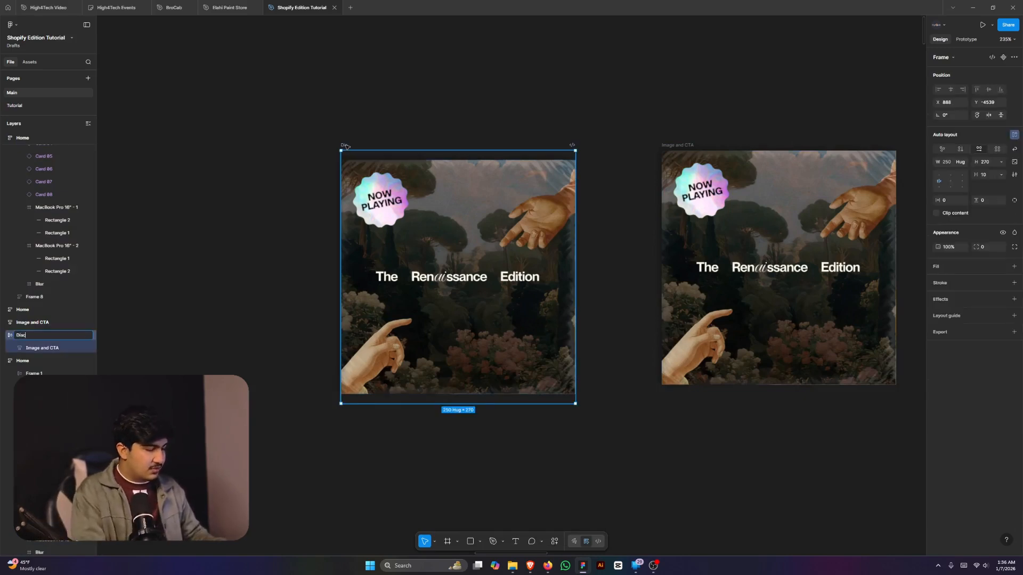
pyautogui.press('Return')
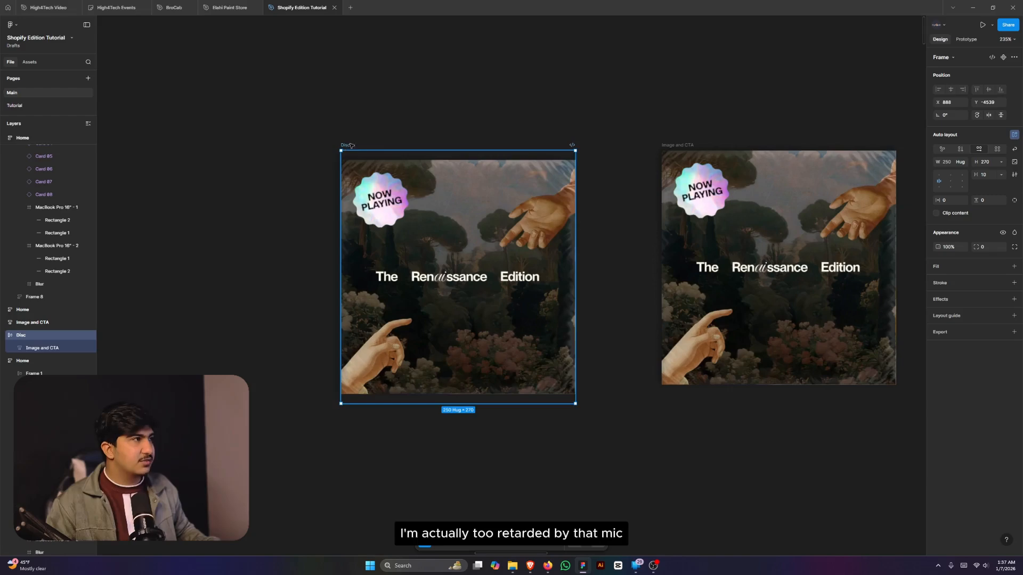
pyautogui.scroll(-3, 457, 172)
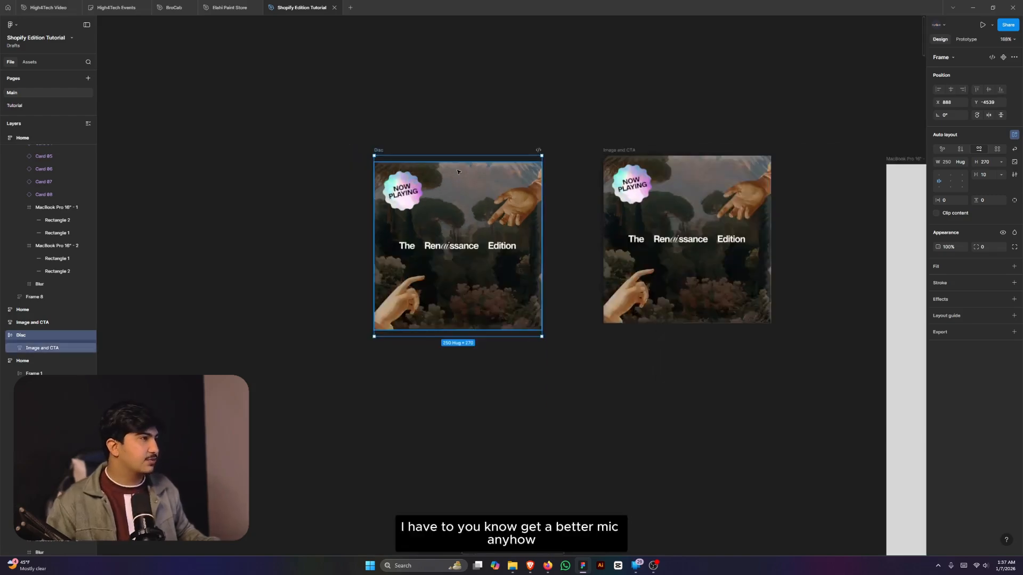
pyautogui.scroll(5, 458, 157)
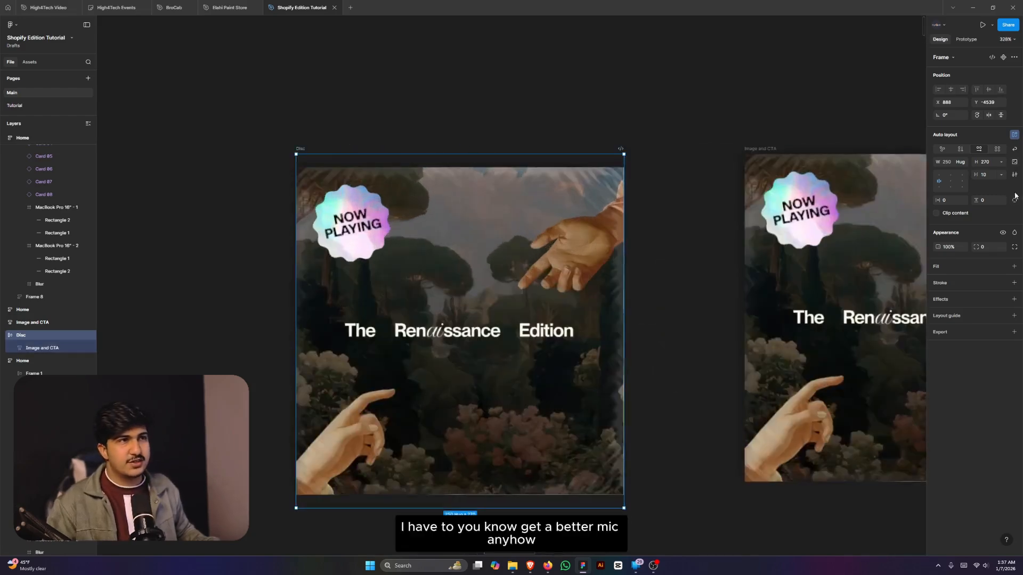
pyautogui.click(950, 188)
# - Add a Disc duplicate beside it with top-centre alignment, then select both frames
pyautogui.scroll(-3, 735, 171)
pyautogui.scroll(2, 706, 184)
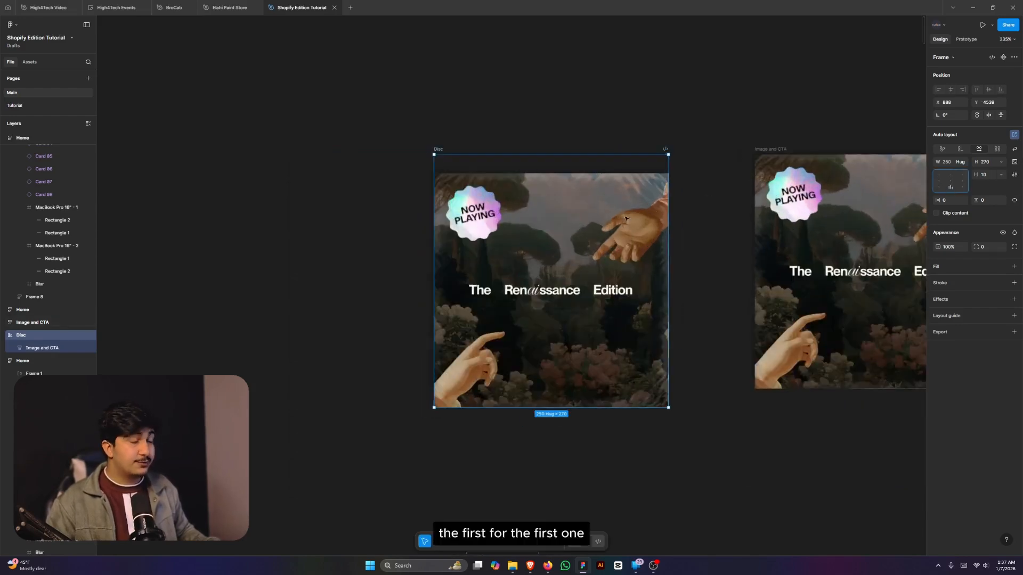
pyautogui.moveTo(556, 206); pyautogui.dragTo(511, 202)
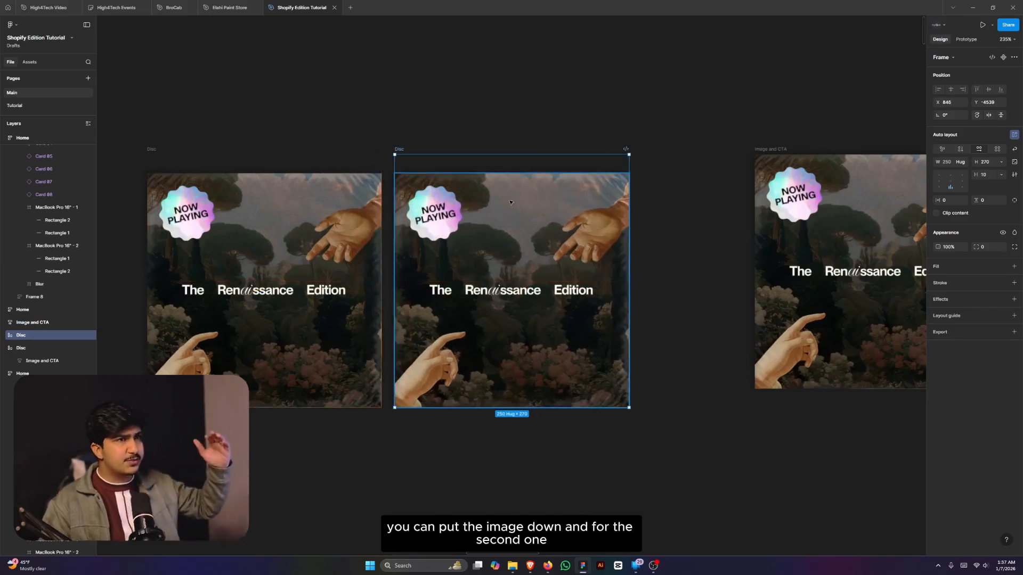
pyautogui.click(951, 177)
pyautogui.scroll(-5, 405, 205)
pyautogui.scroll(3, 406, 206)
pyautogui.scroll(-3, 406, 206)
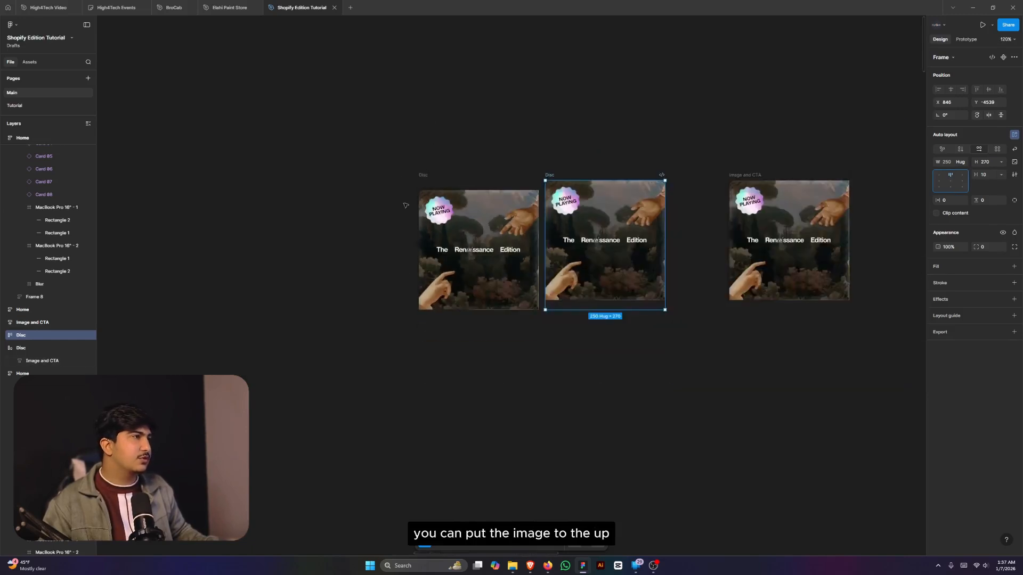
pyautogui.moveTo(392, 161); pyautogui.dragTo(693, 324)
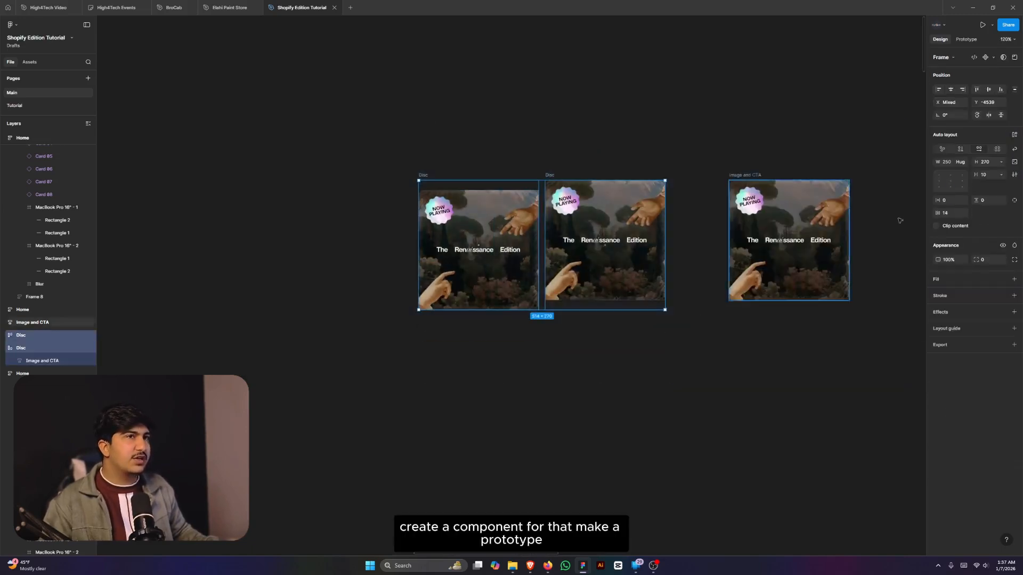
# - Combine the two Disc frames into a component set
pyautogui.click(994, 57)
pyautogui.click(972, 96)
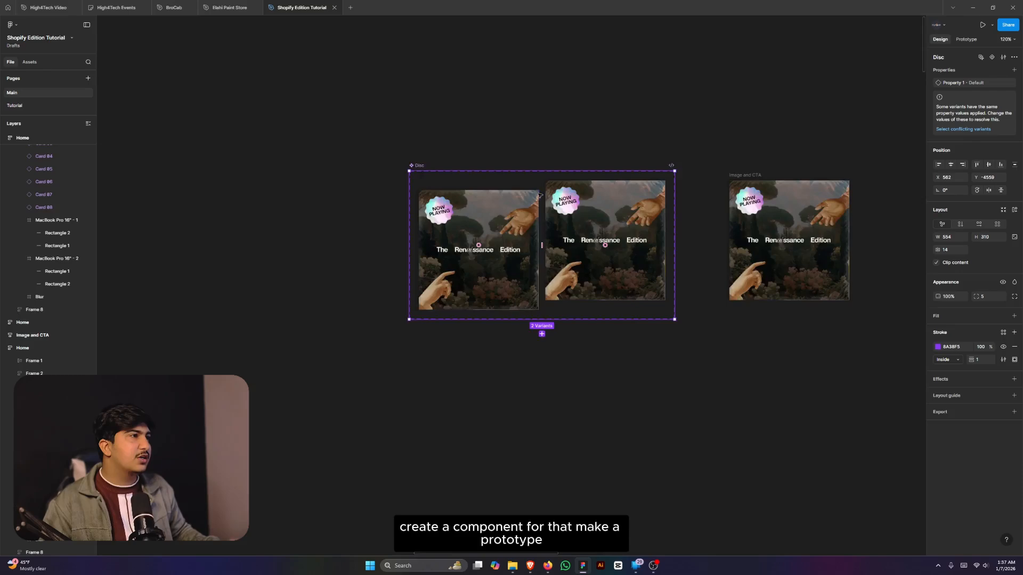
pyautogui.scroll(5, 500, 244)
# - Link the Default variant to the second variant: While hovering, Smart animate, Slow easing
pyautogui.click(495, 287)
pyautogui.hotkey('shift', 'e')
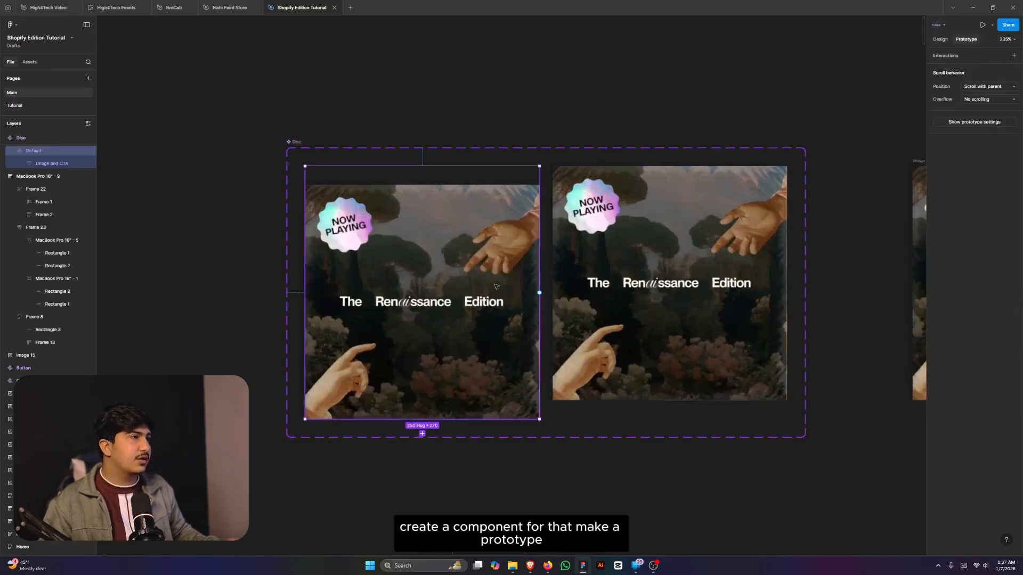
pyautogui.moveTo(540, 293); pyautogui.dragTo(586, 301)
pyautogui.scroll(-3, 599, 322)
pyautogui.click(573, 235)
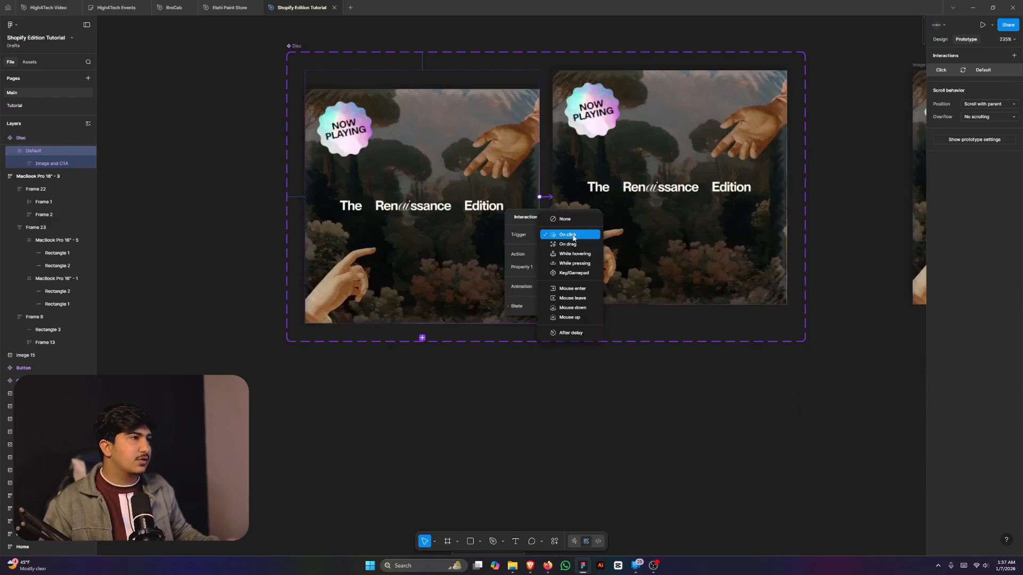
pyautogui.click(573, 235)
pyautogui.click(572, 234)
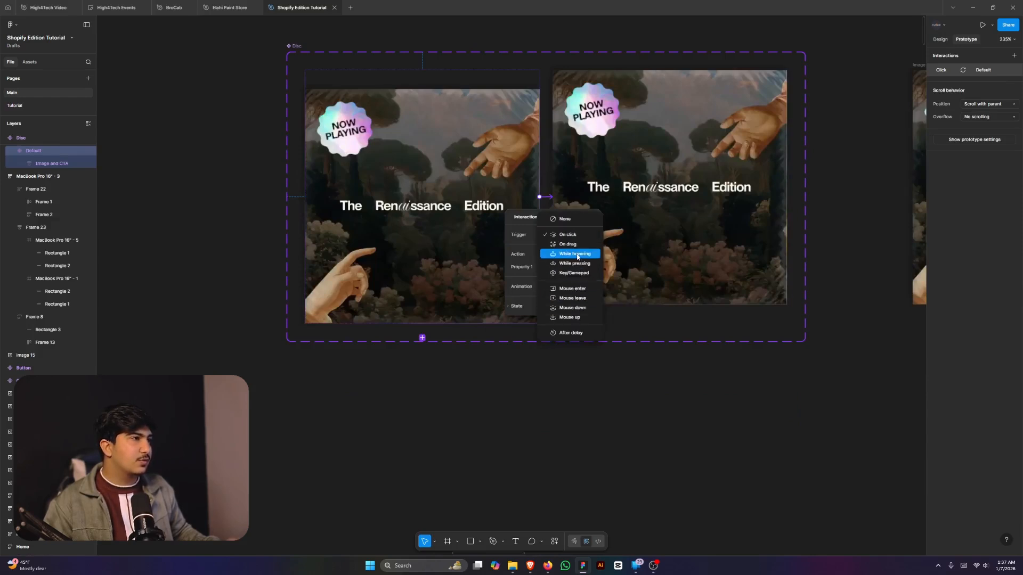
pyautogui.click(574, 253)
pyautogui.click(567, 289)
pyautogui.click(559, 304)
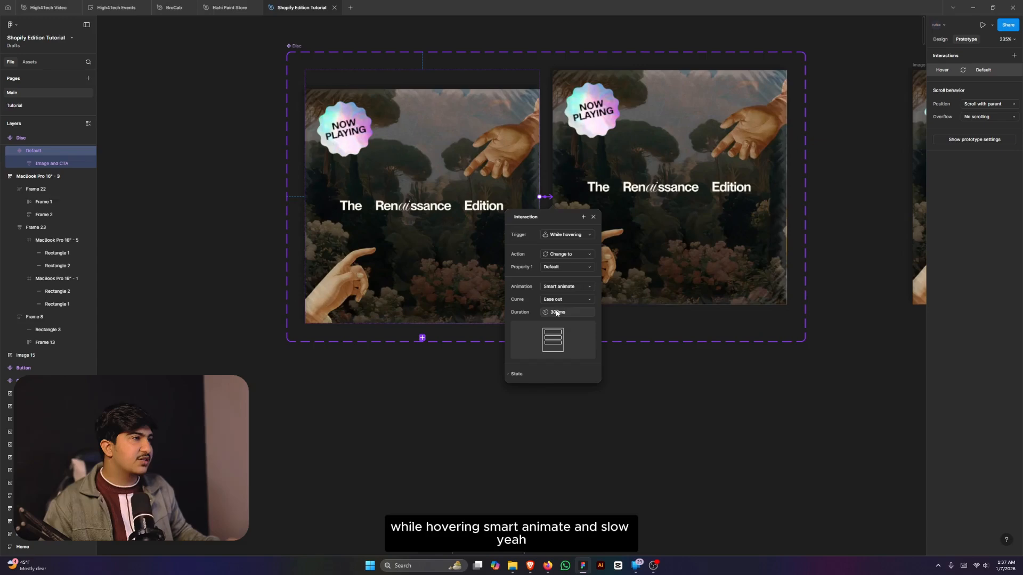
pyautogui.click(559, 299)
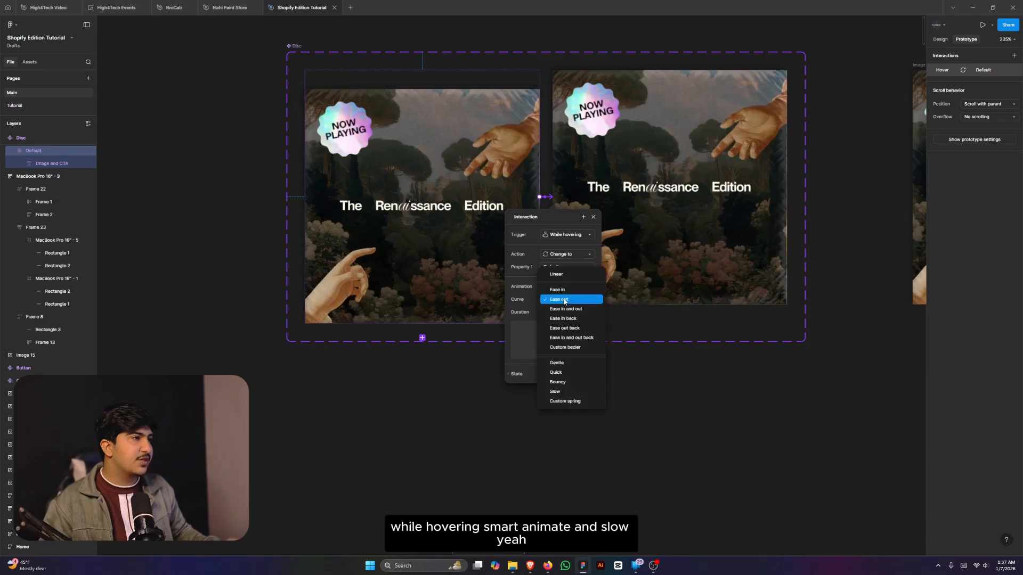
pyautogui.click(560, 395)
pyautogui.click(668, 319)
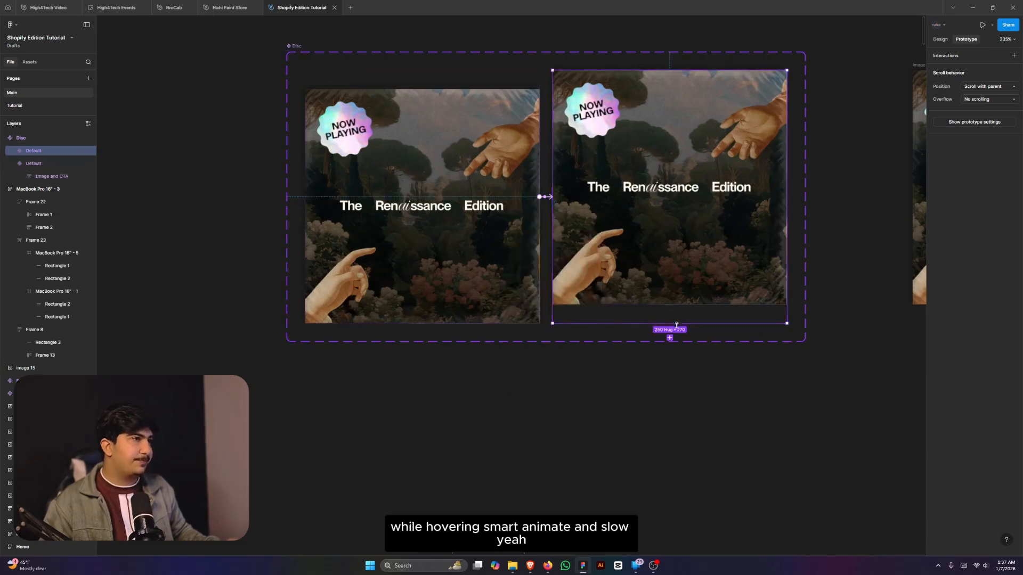
# - Inspect the image fill settings of the right-hand Image and CTA frame
pyautogui.scroll(-3, 667, 324)
pyautogui.scroll(3, 667, 323)
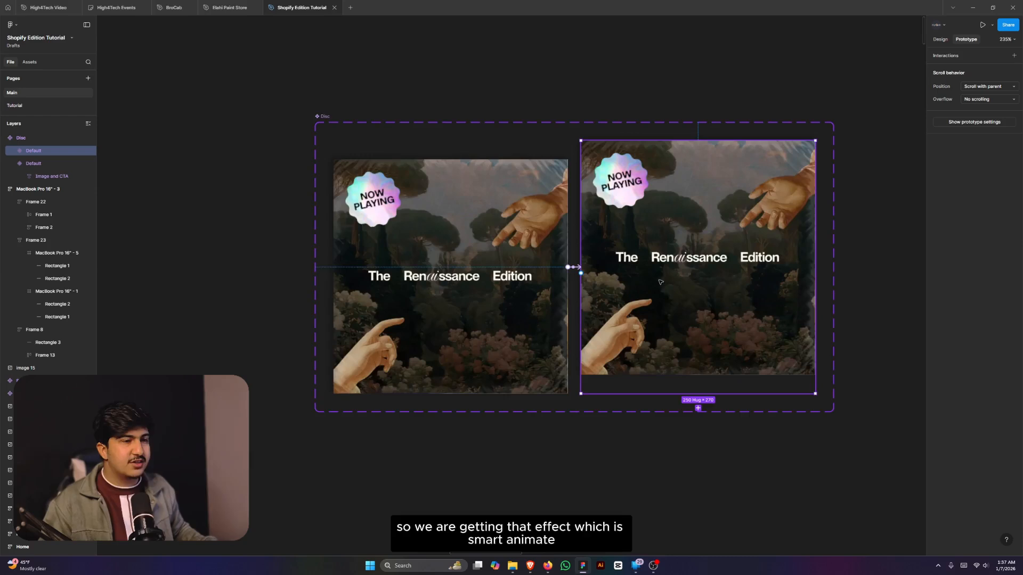
pyautogui.scroll(-3, 639, 285)
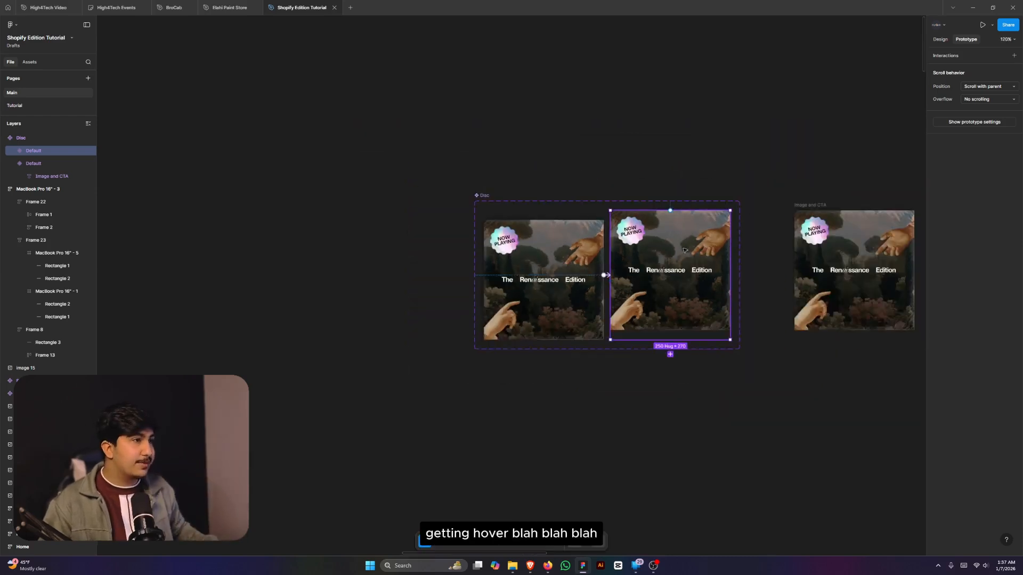
pyautogui.scroll(3, 682, 249)
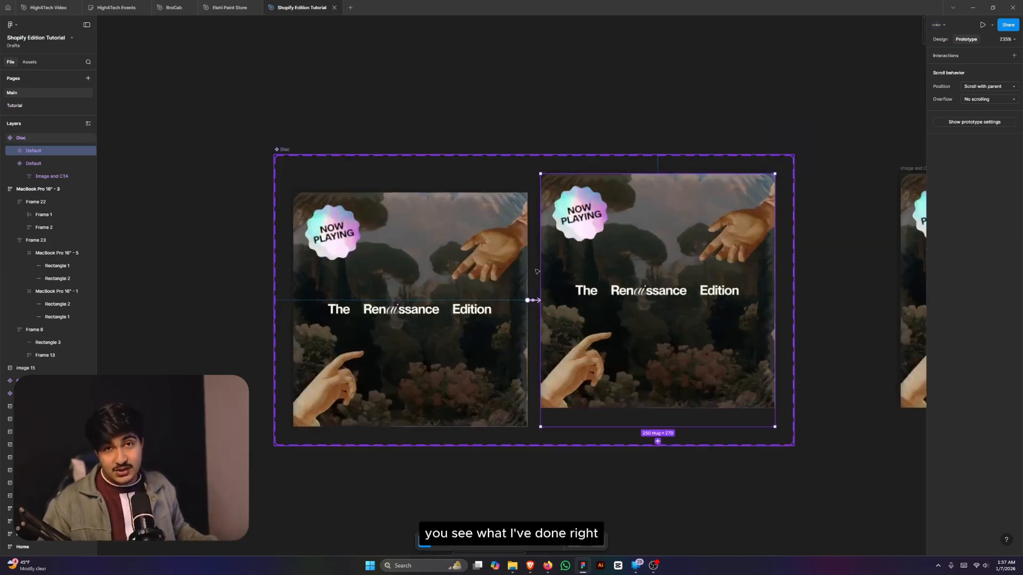
pyautogui.scroll(-3, 527, 277)
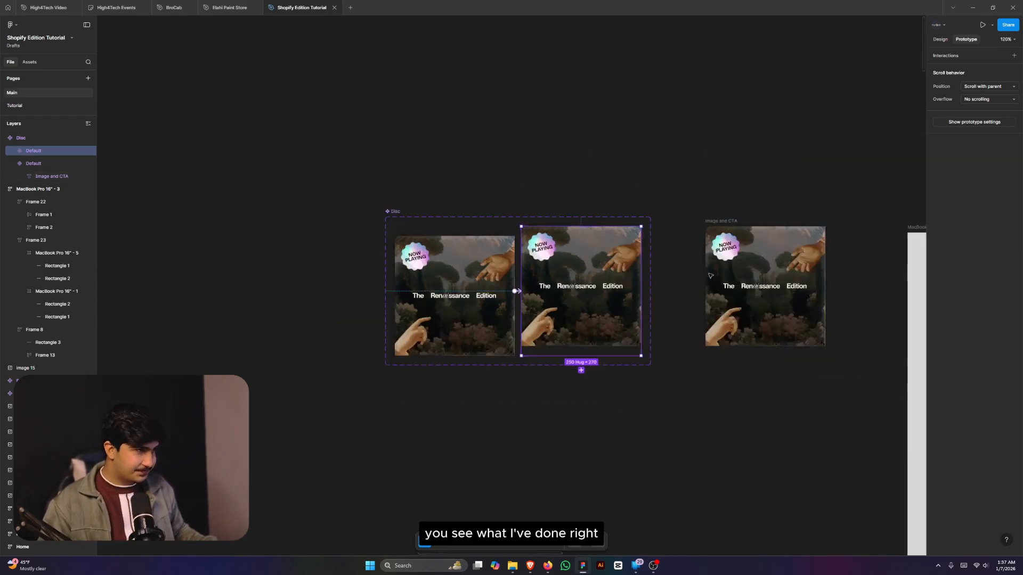
pyautogui.click(688, 275)
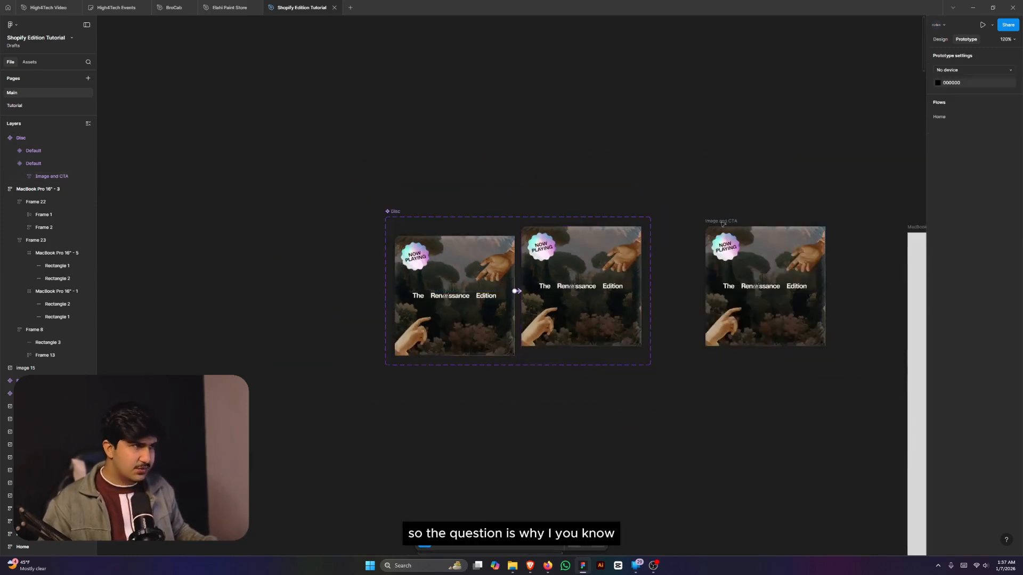
pyautogui.click(940, 40)
pyautogui.scroll(3, 472, 294)
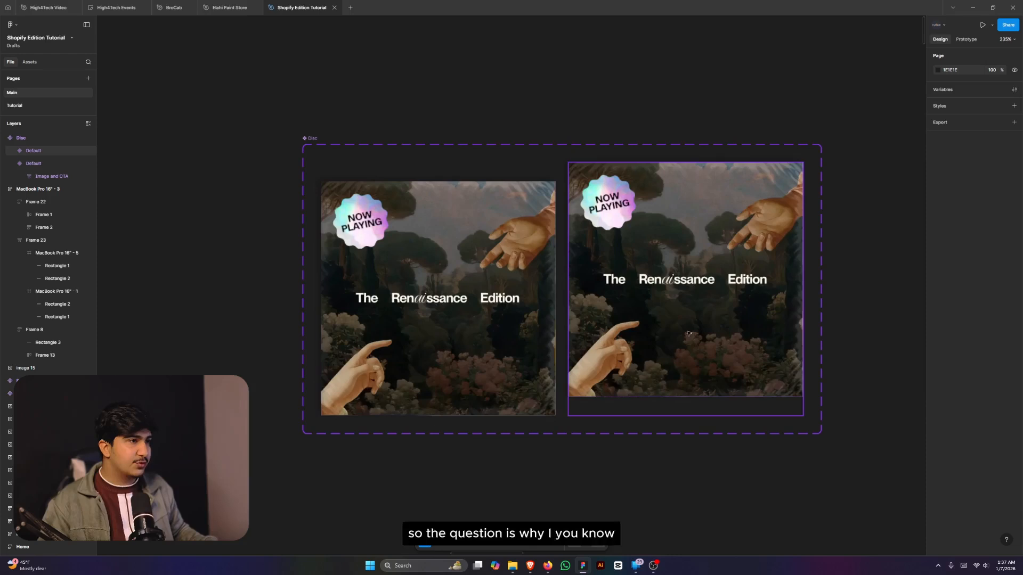
pyautogui.doubleClick(657, 337)
pyautogui.doubleClick(653, 341)
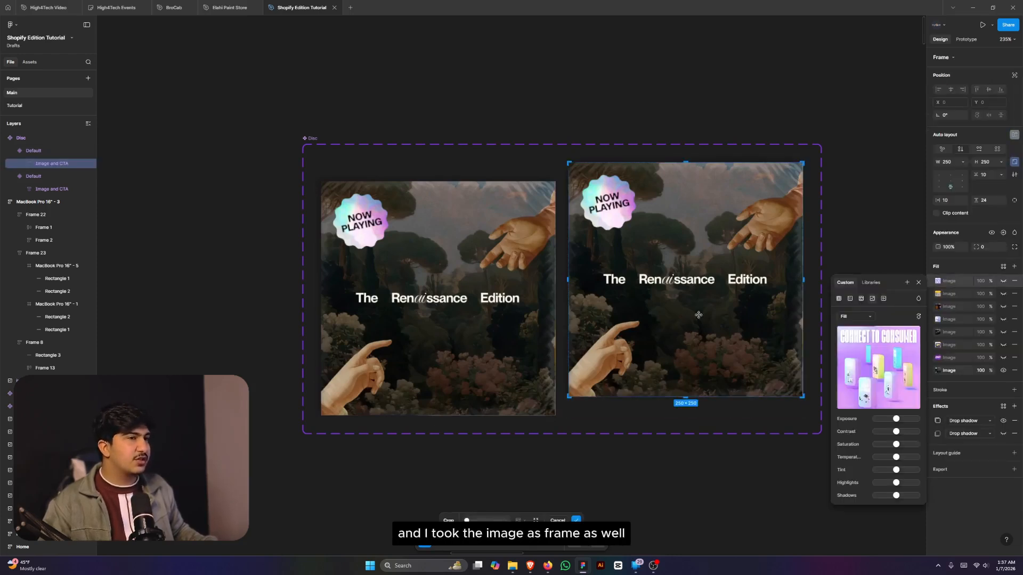
pyautogui.click(851, 184)
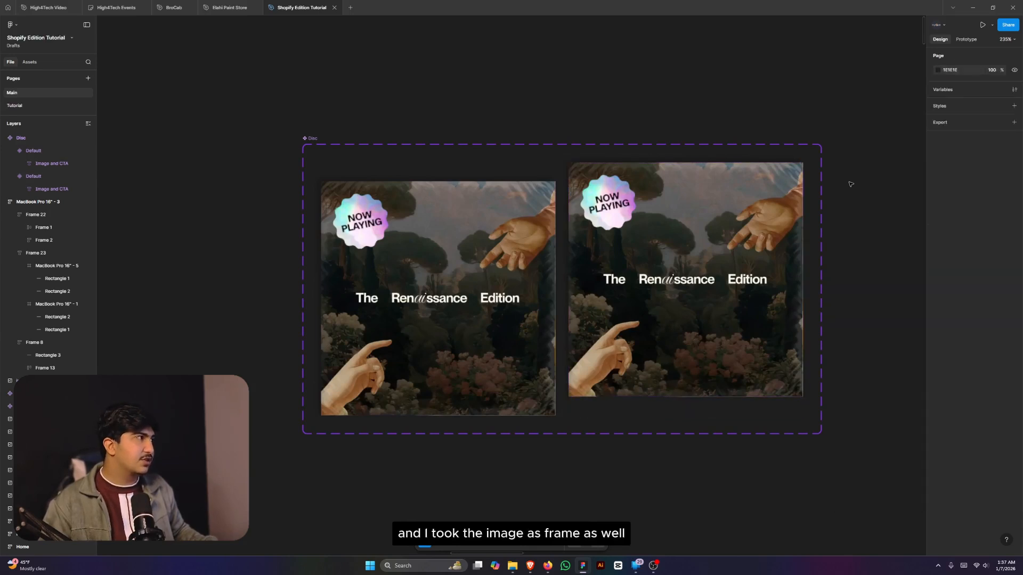
pyautogui.click(678, 257)
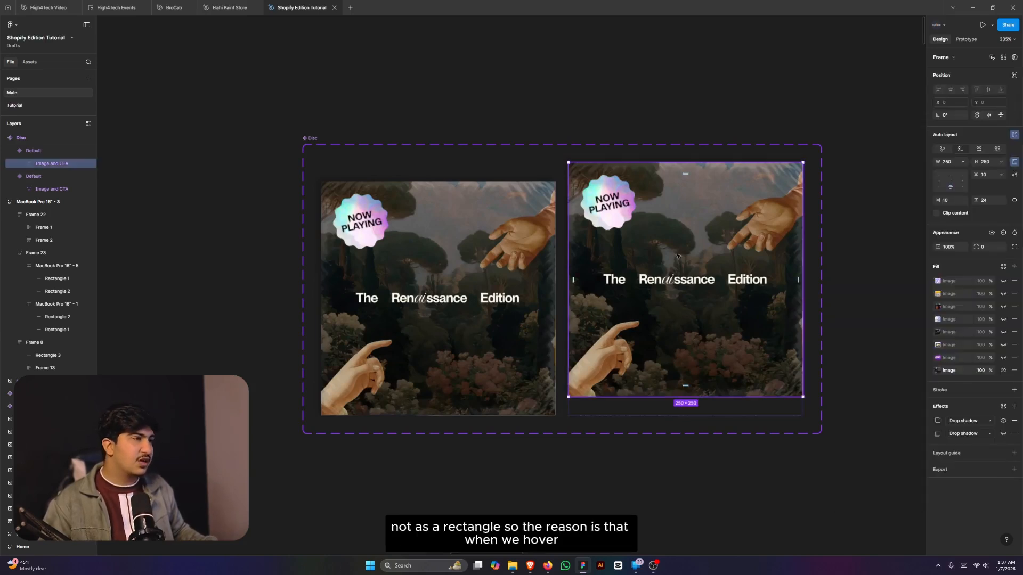
pyautogui.doubleClick(677, 258)
pyautogui.keyDown('ctrl'); pyautogui.scroll(-5, 780, 257); pyautogui.keyUp('ctrl')
pyautogui.click(840, 246)
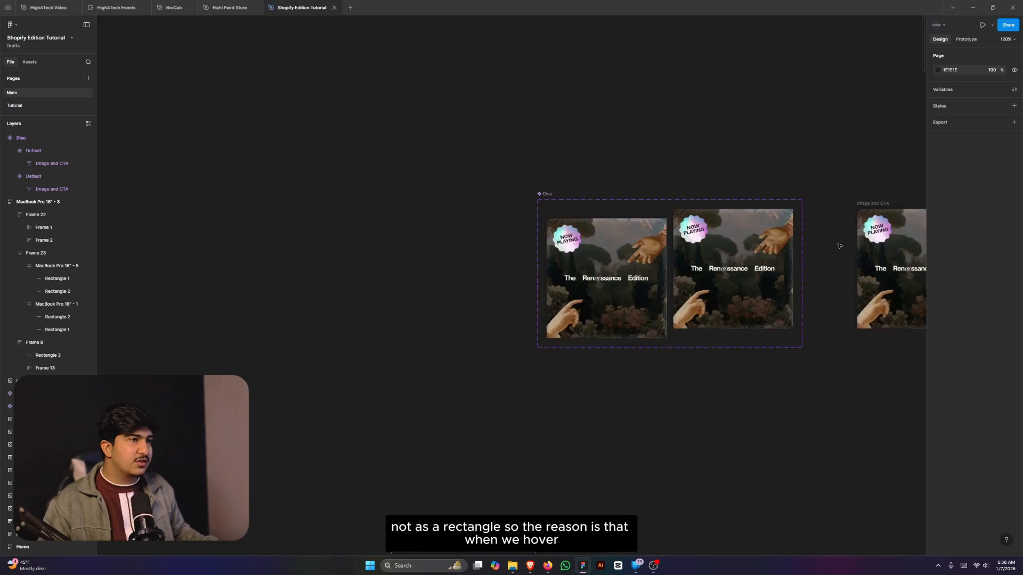
pyautogui.keyDown('ctrl'); pyautogui.scroll(-10, 840, 246); pyautogui.keyUp('ctrl')
pyautogui.scroll(-5, 810, 299)
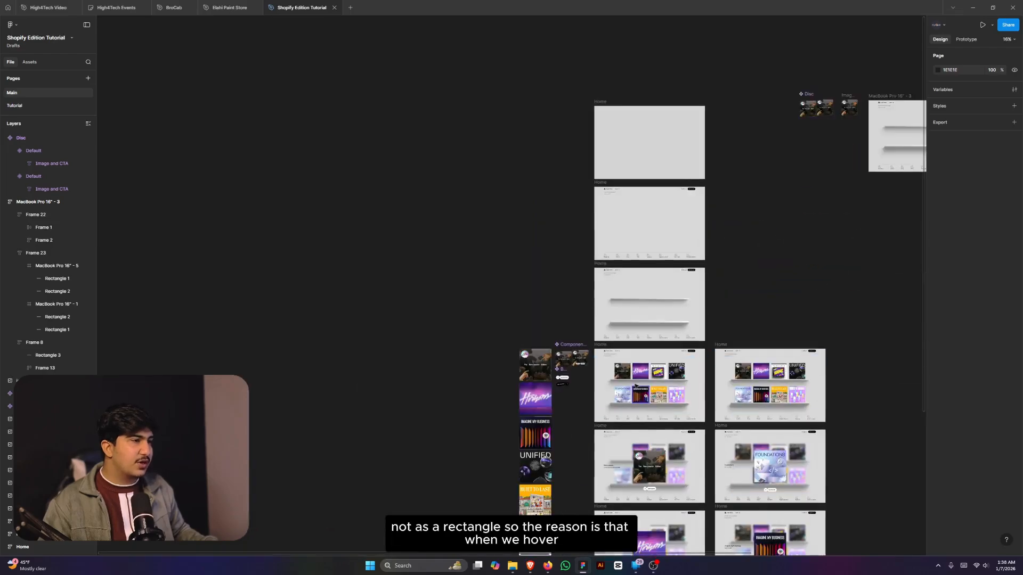
pyautogui.scroll(7, 635, 386)
pyautogui.scroll(-4, 628, 371)
pyautogui.scroll(7, 509, 310)
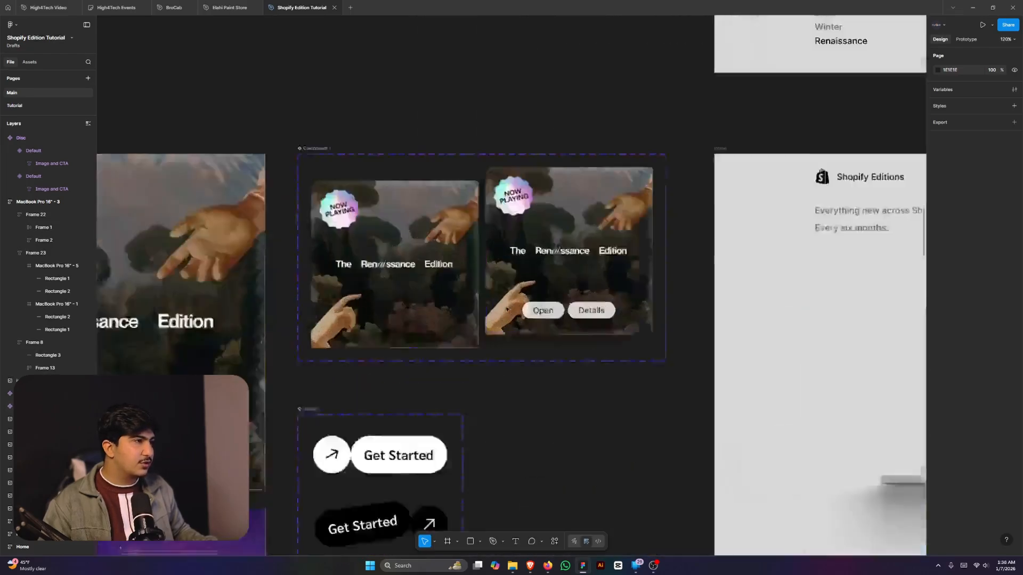
pyautogui.scroll(4, 507, 309)
pyautogui.click(531, 566)
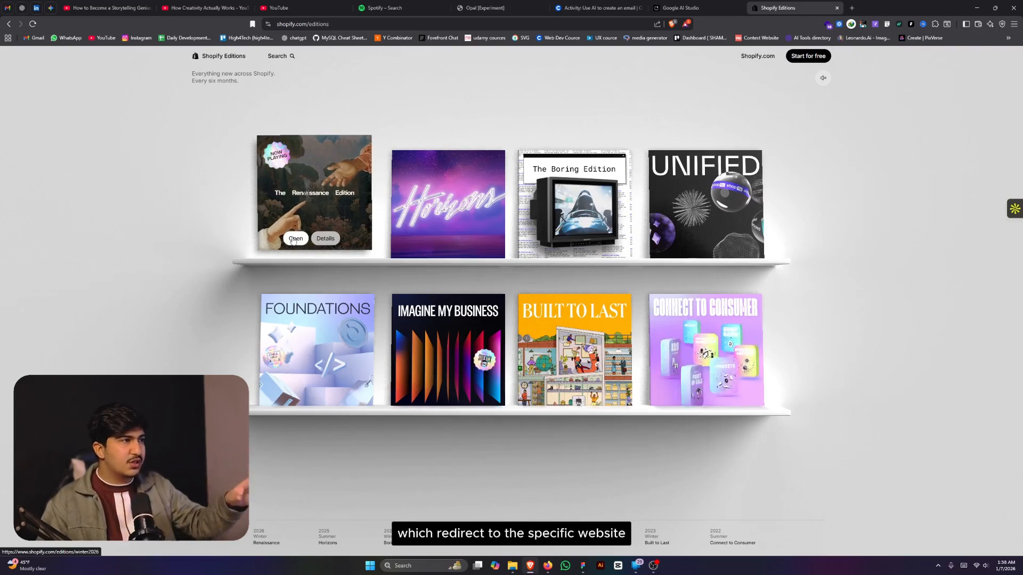
pyautogui.click(324, 238)
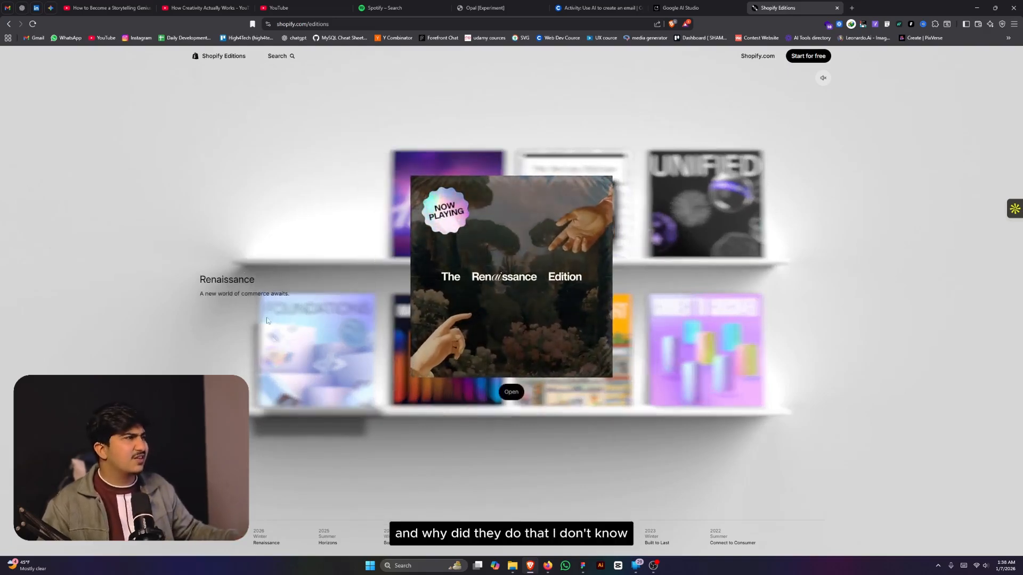
pyautogui.click(469, 312)
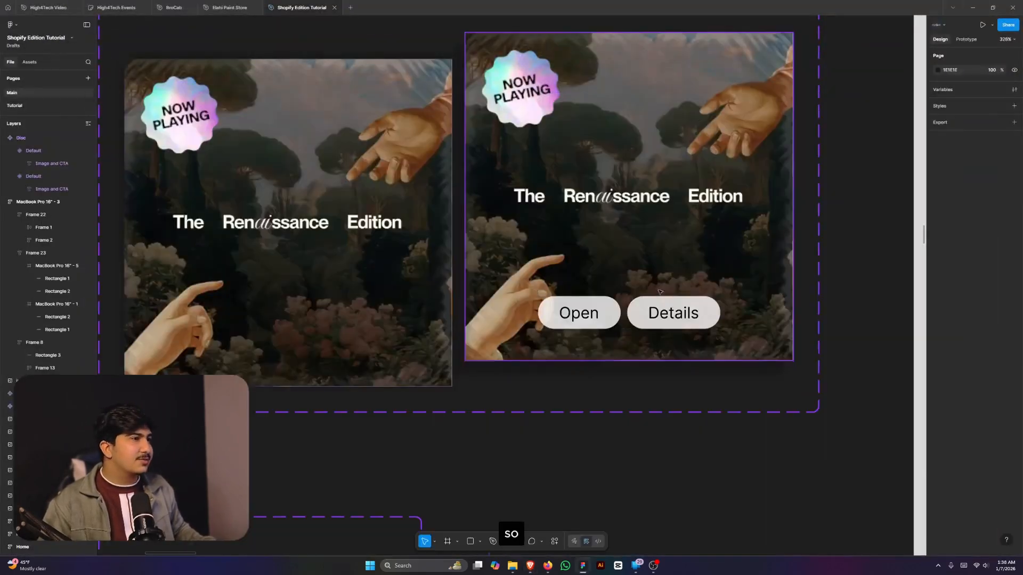
# - Create an 'open' text layer wrapped in auto layout with vertical padding 5
pyautogui.scroll(-10, 660, 292)
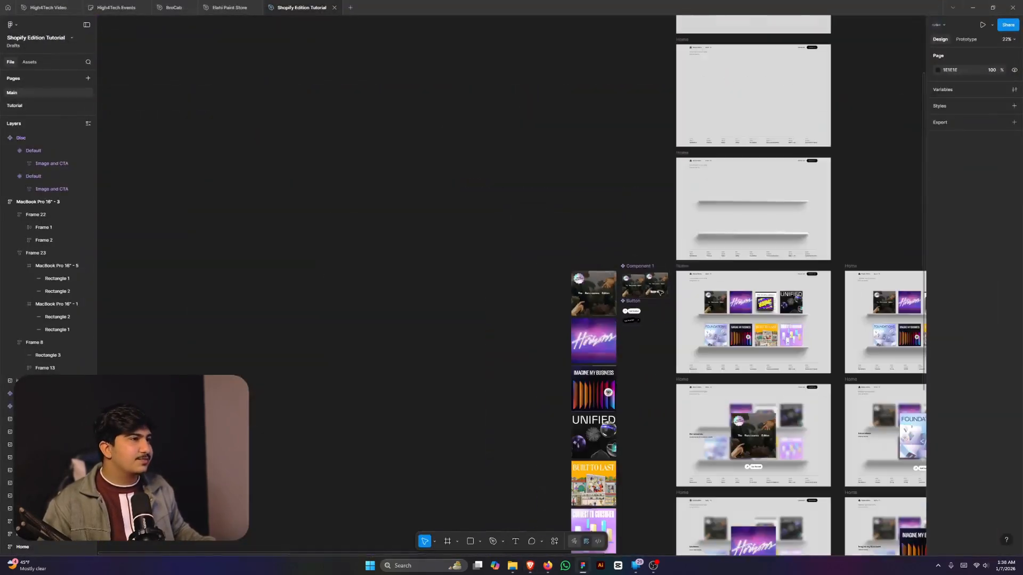
pyautogui.scroll(3, 607, 265)
pyautogui.scroll(-3, 608, 265)
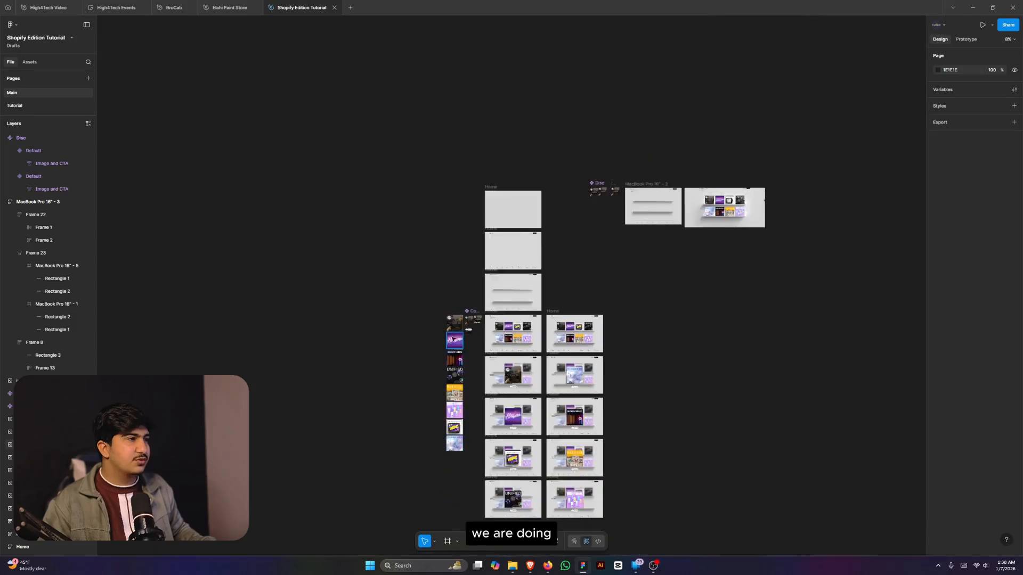
pyautogui.scroll(10, 602, 319)
pyautogui.scroll(2, 614, 195)
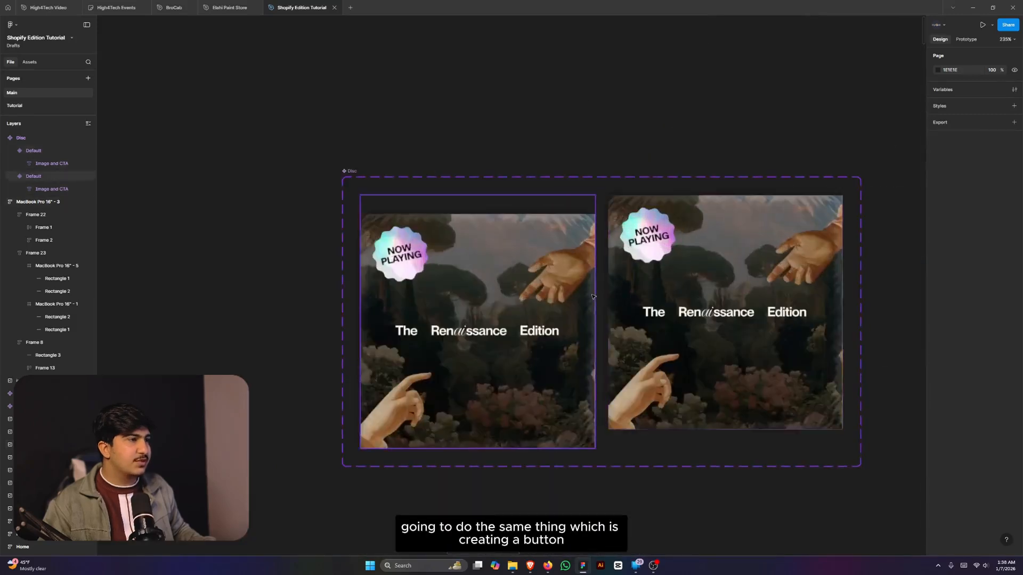
pyautogui.scroll(-3, 527, 320)
pyautogui.scroll(5, 462, 386)
pyautogui.click(512, 378)
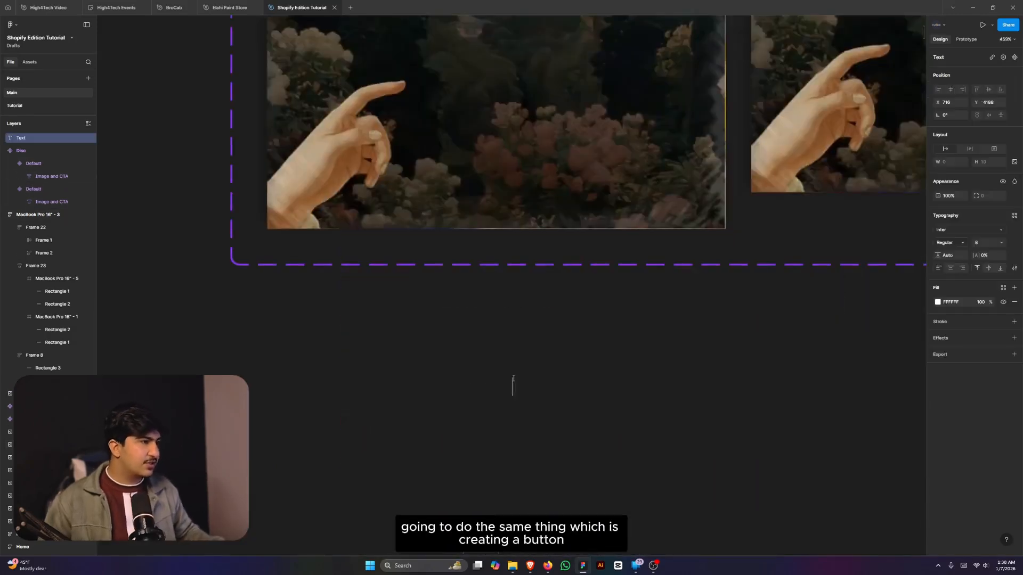
pyautogui.write('openm')
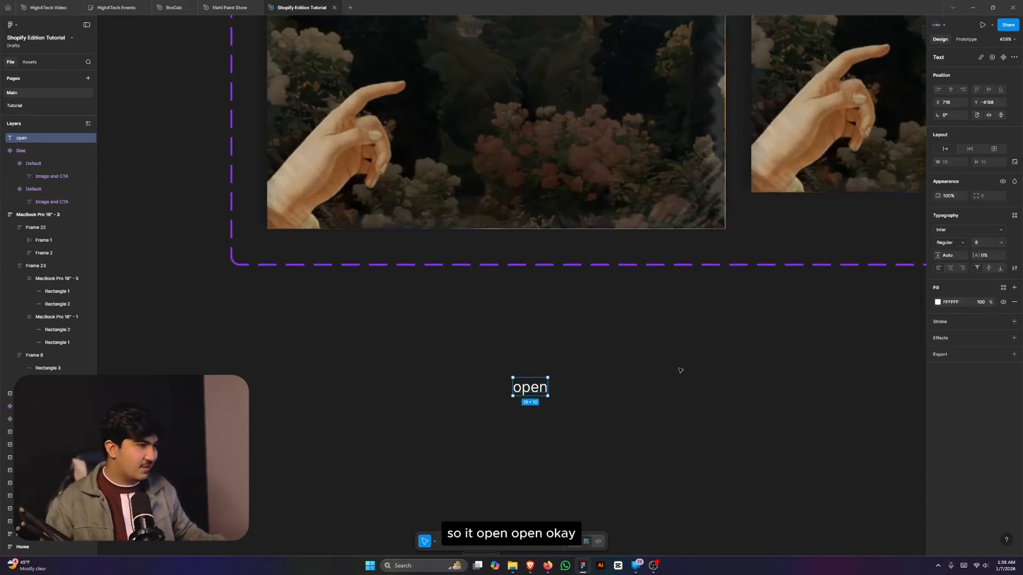
pyautogui.hotkey('shift', 'a')
pyautogui.click(988, 200)
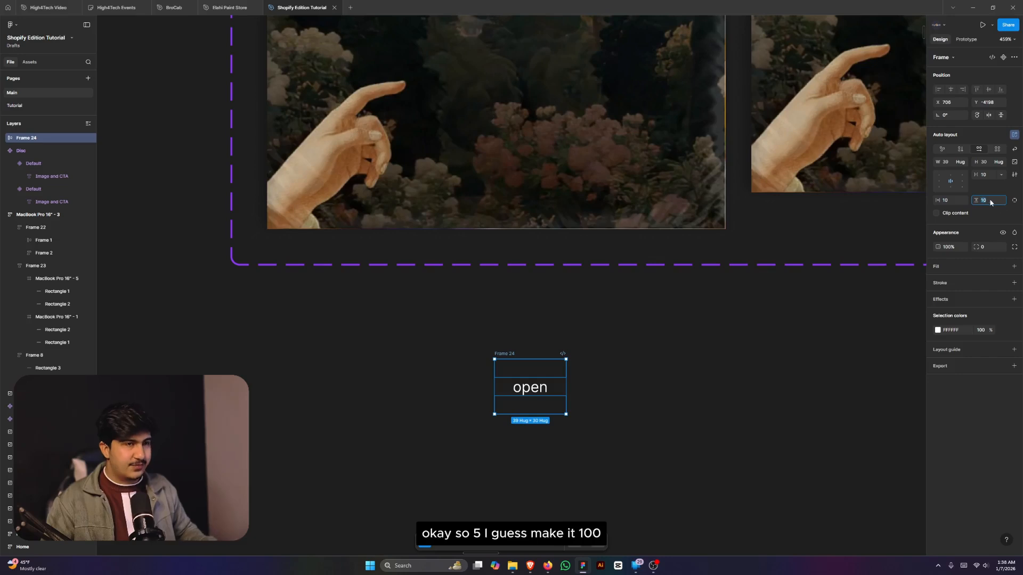
pyautogui.write('5')
pyautogui.press('Return')
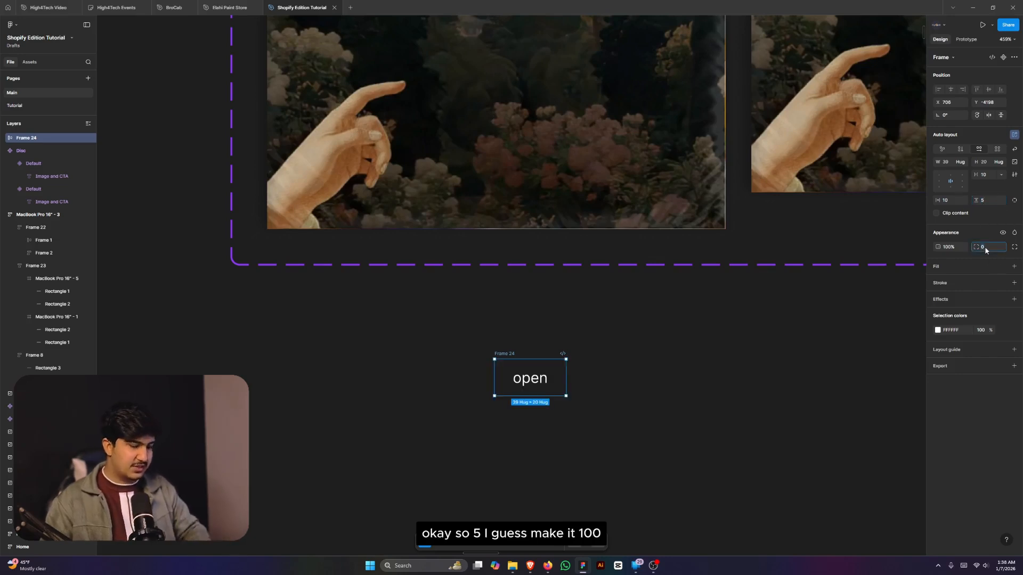
# - Give the button a 10000 corner radius and a 50% white fill
pyautogui.write('10000')
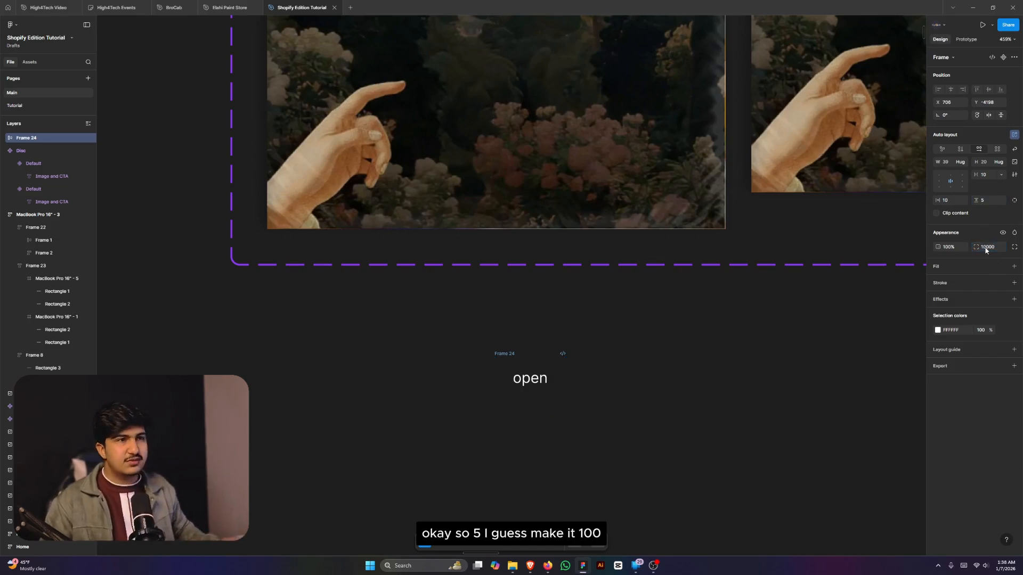
pyautogui.click(1013, 266)
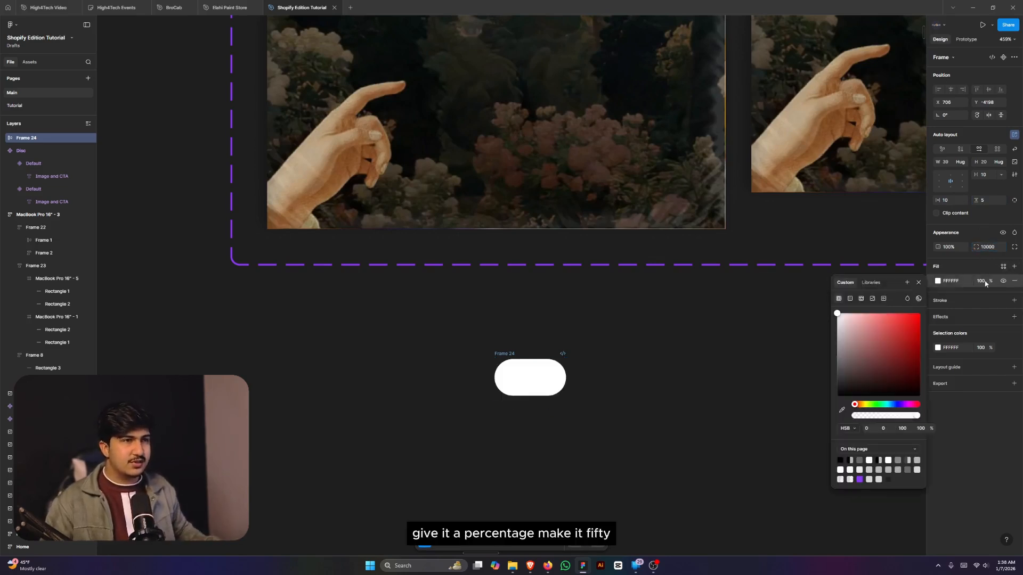
pyautogui.click(983, 281)
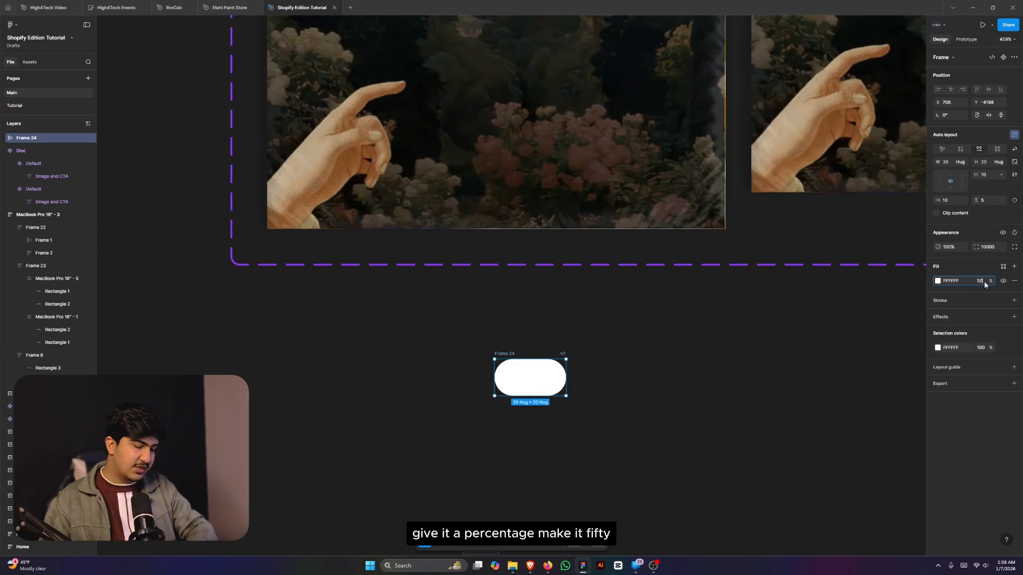
pyautogui.press('Return')
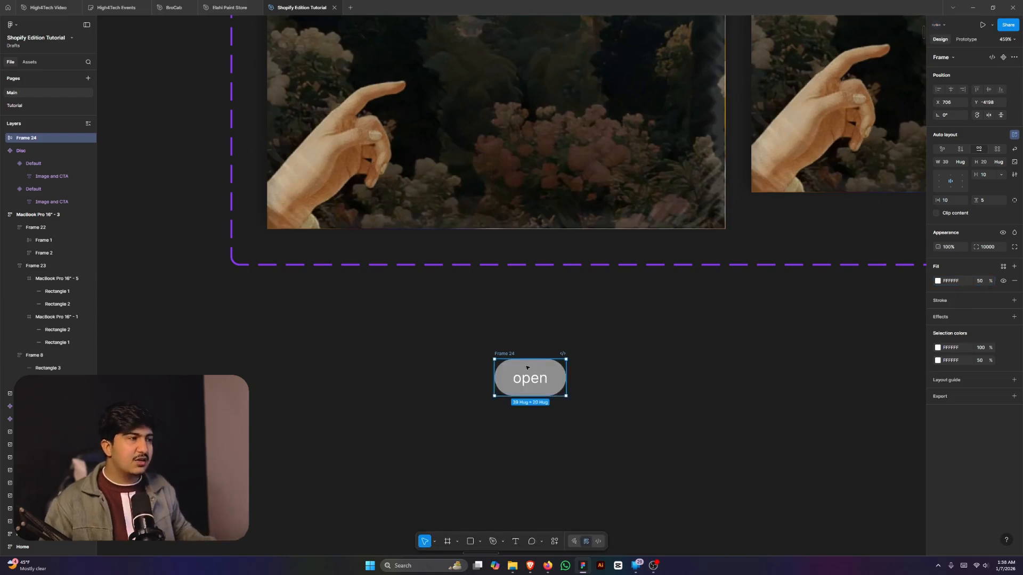
# - Make the 'open' text black and move the button into the Renaissance card's Image and CTA
pyautogui.doubleClick(526, 369)
pyautogui.click(939, 303)
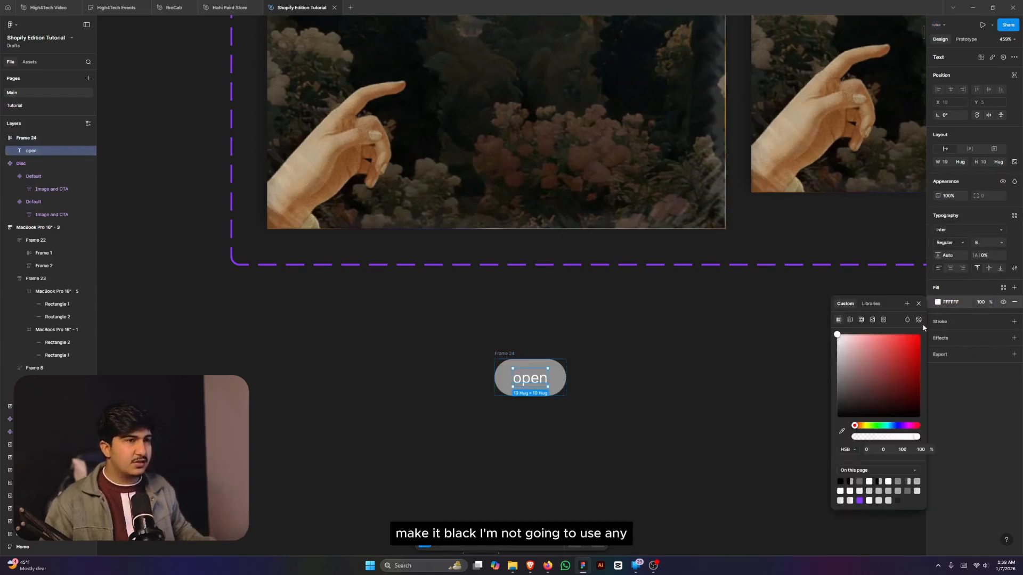
pyautogui.moveTo(880, 368); pyautogui.dragTo(745, 482)
pyautogui.click(621, 376)
pyautogui.click(504, 365)
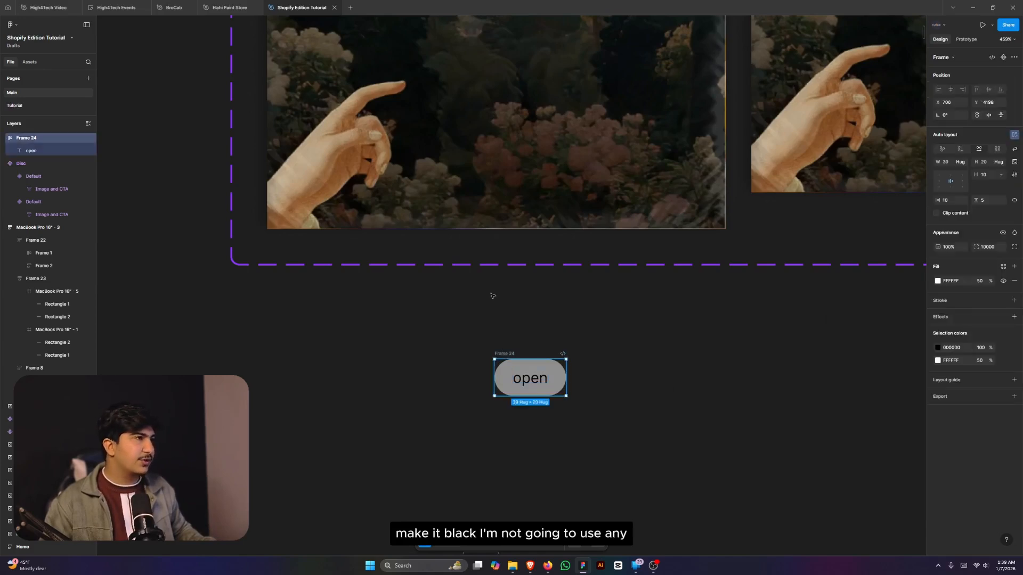
pyautogui.moveTo(504, 364); pyautogui.dragTo(457, 183)
# - Duplicate the open button and wrap both copies in a horizontal auto-layout frame with gap 5
pyautogui.scroll(-2, 648, 320)
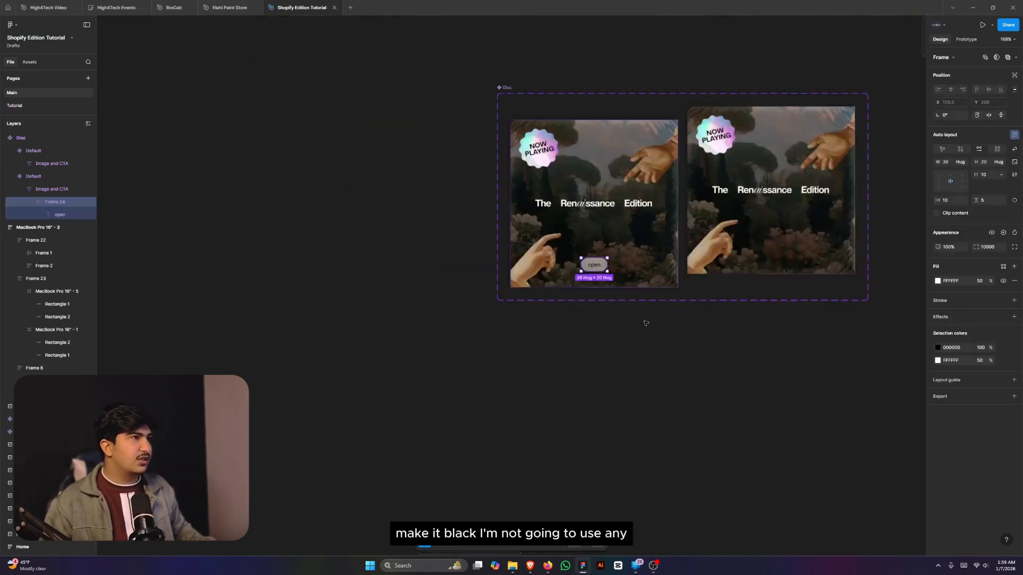
pyautogui.scroll(2, 599, 268)
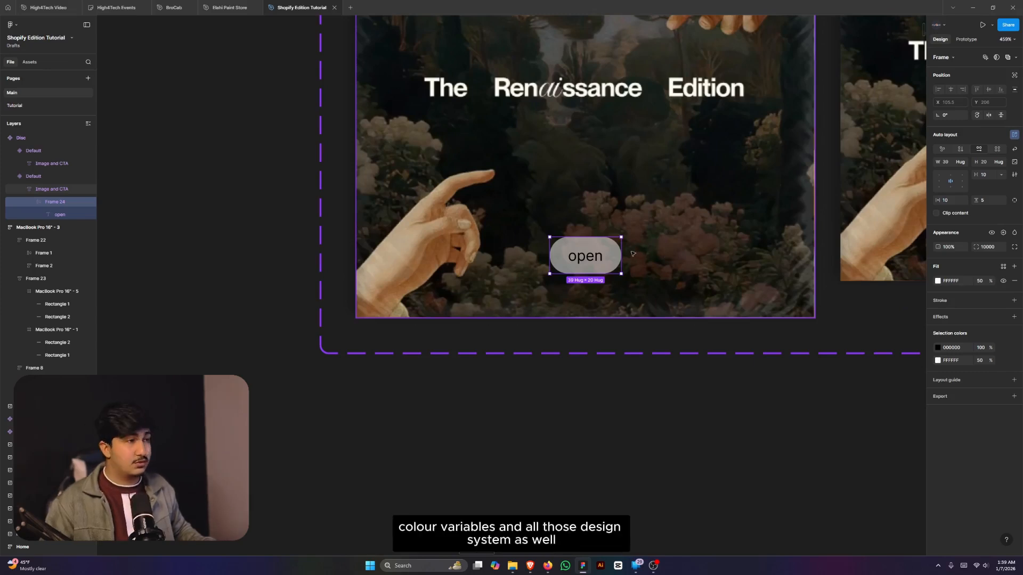
pyautogui.hotkey('ctrl', 'd')
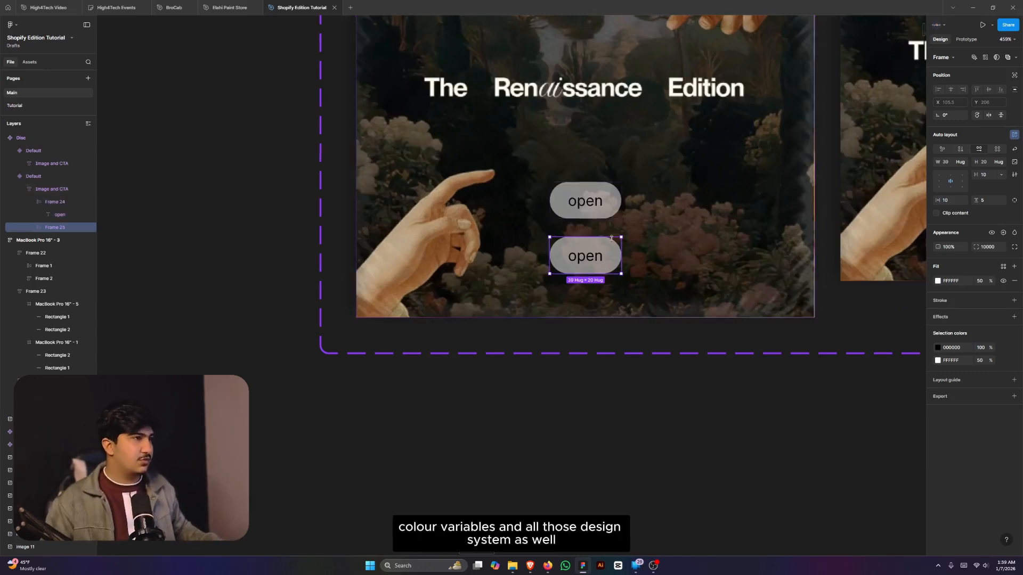
pyautogui.keyDown('shift'); pyautogui.click(594, 211); pyautogui.keyUp('shift')
pyautogui.hotkey('shift', 'a')
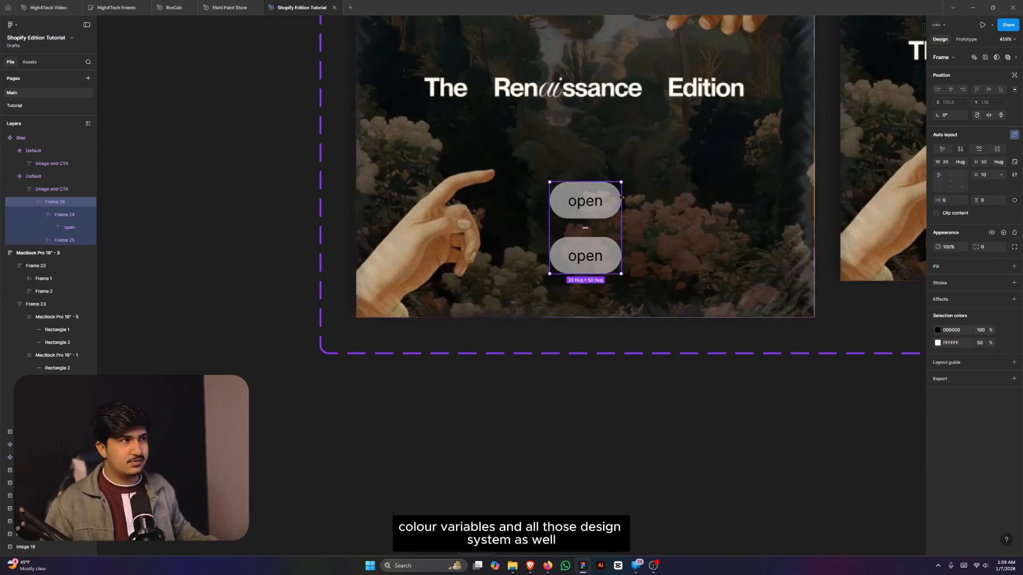
pyautogui.click(977, 151)
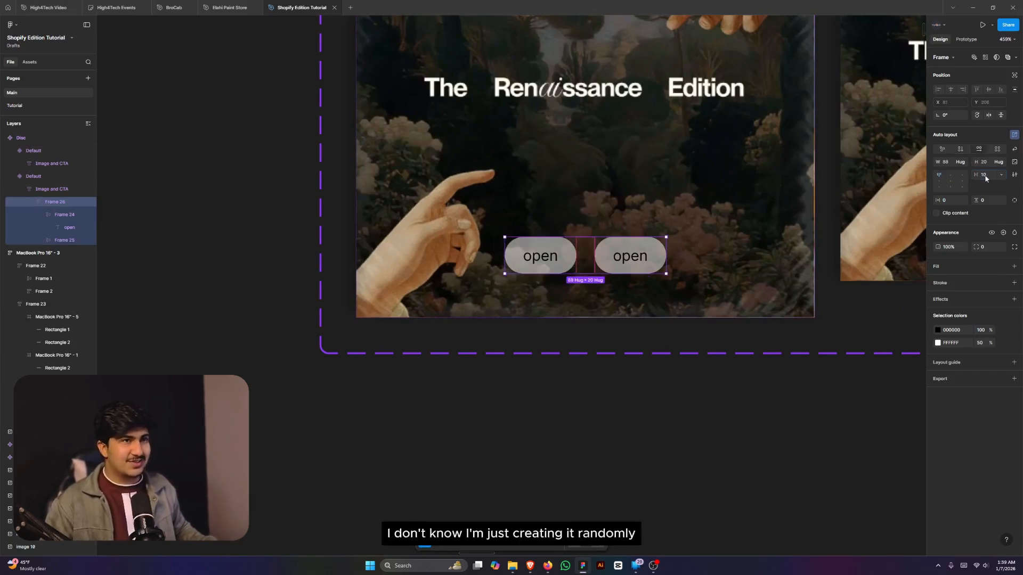
pyautogui.press('Return')
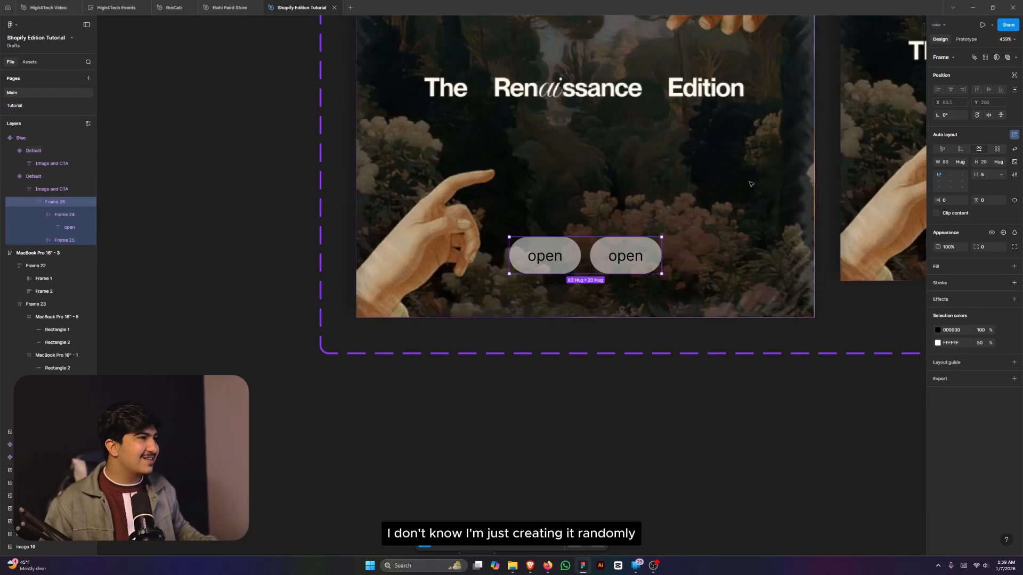
# - Change the second button's label from open to 'Details'
pyautogui.scroll(5, 605, 290)
pyautogui.scroll(-5, 605, 290)
pyautogui.doubleClick(626, 281)
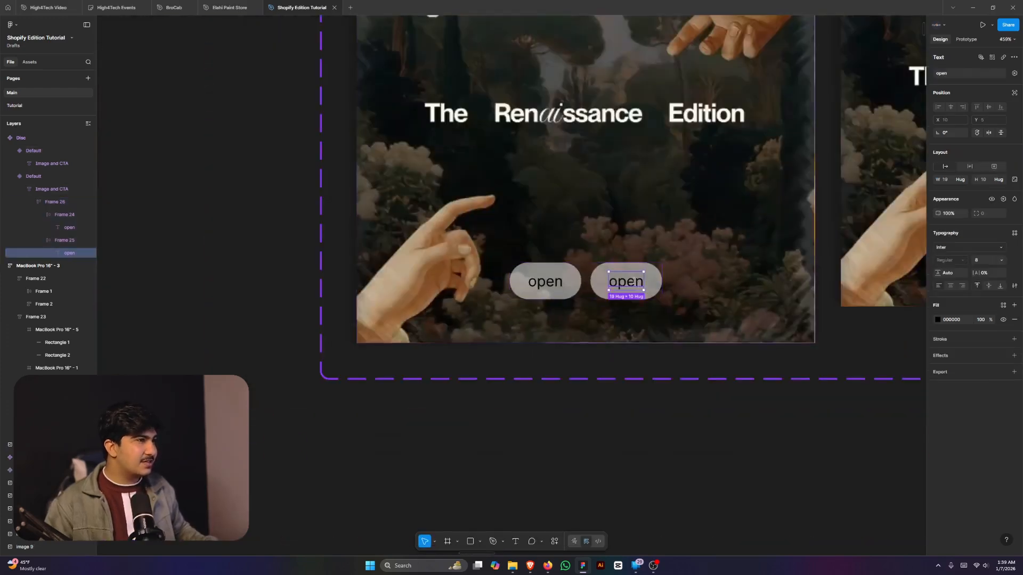
pyautogui.doubleClick(626, 281)
pyautogui.write('Det')
pyautogui.write('ails')
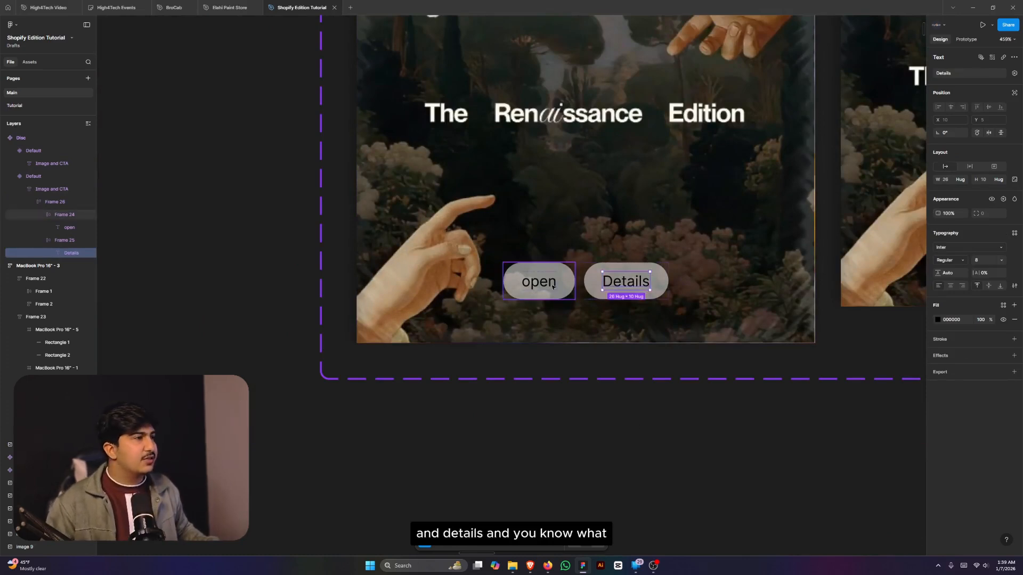
# - Rename the two button layers CTA 01 and CTA 02
pyautogui.click(65, 214)
pyautogui.keyDown('shift'); pyautogui.click(64, 240); pyautogui.keyUp('shift')
pyautogui.hotkey('ctrl', 'r')
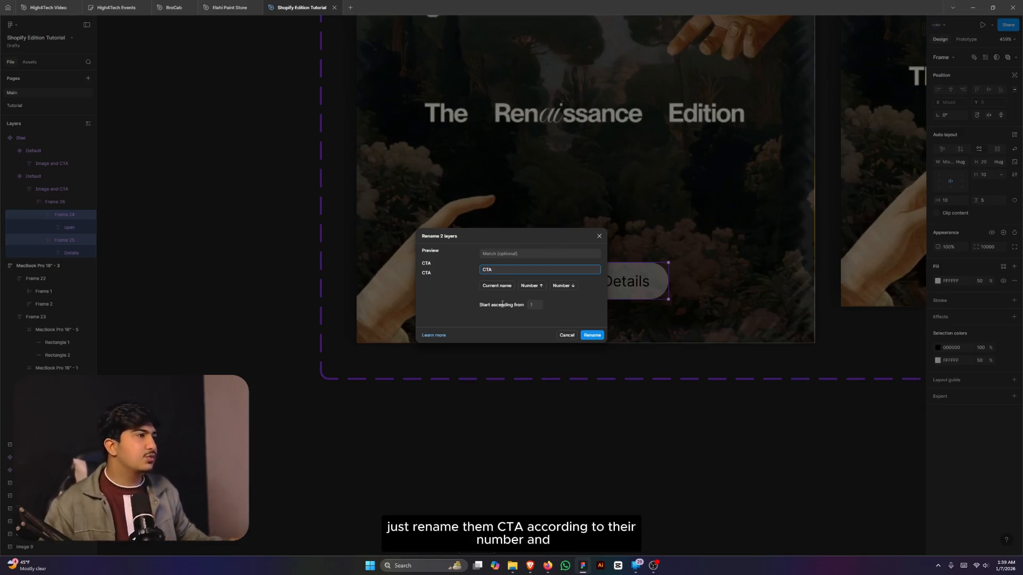
pyautogui.click(584, 335)
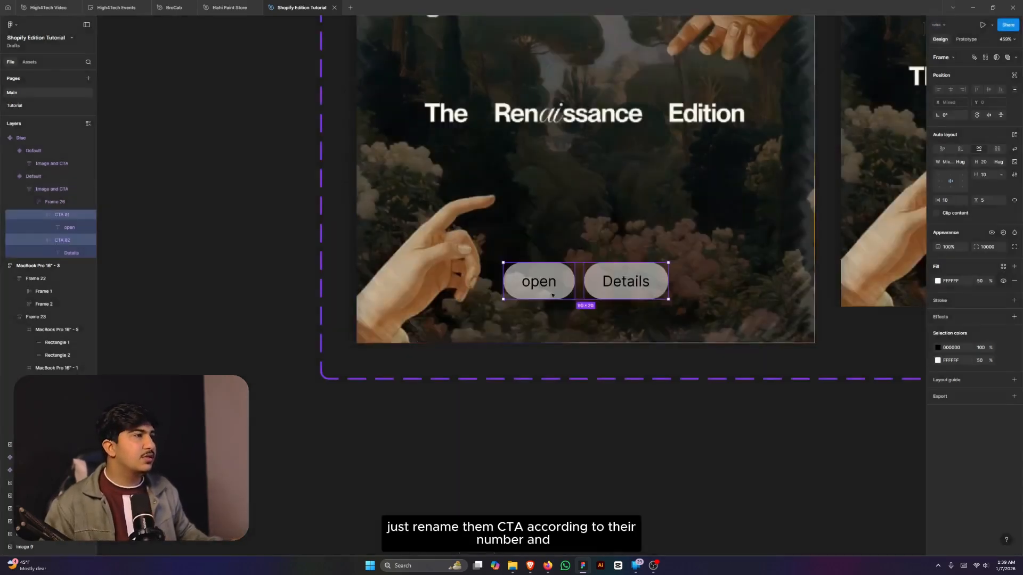
# - Name the frame wrapping both buttons 'CTA Wrapper' and clear the selection
pyautogui.click(573, 329)
pyautogui.doubleClick(579, 282)
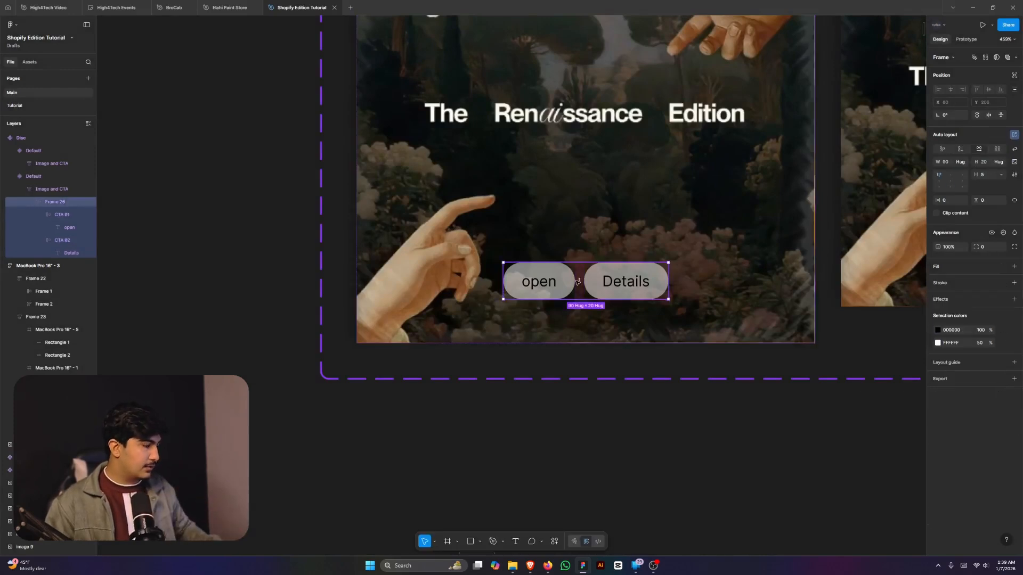
pyautogui.hotkey('ctrl', 'r')
pyautogui.write('F')
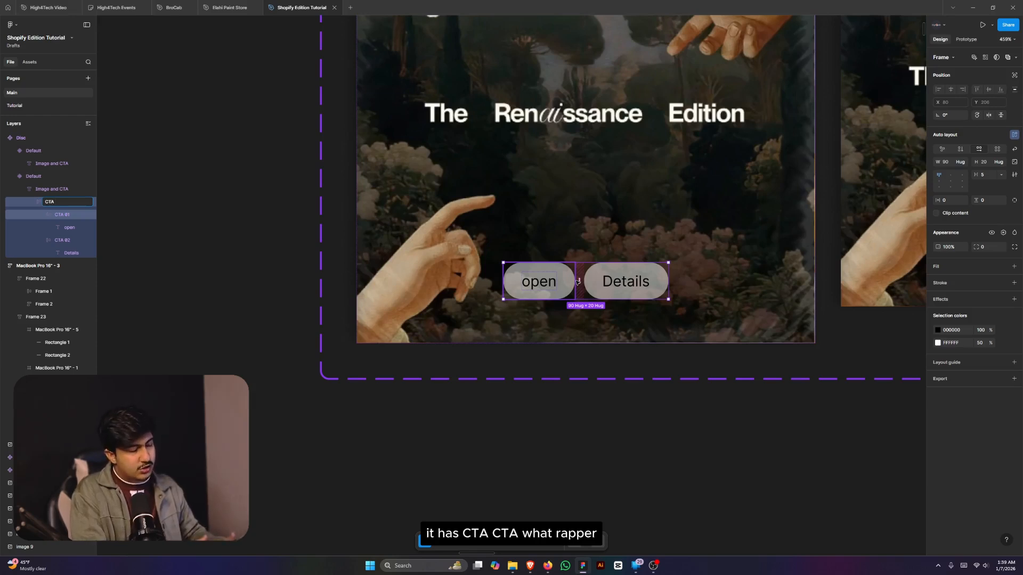
pyautogui.write('TA Wrap')
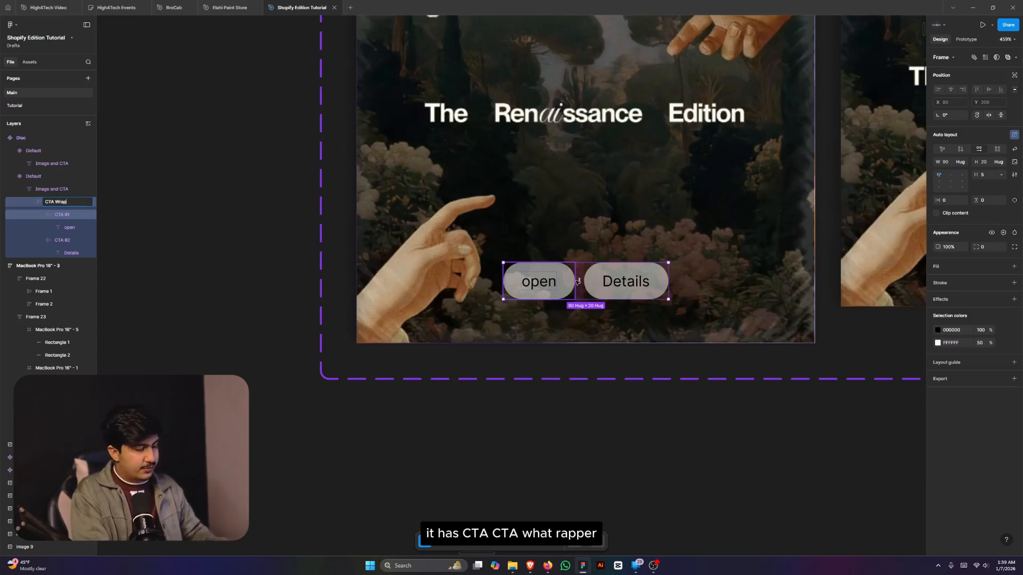
pyautogui.write('per')
pyautogui.press('Return')
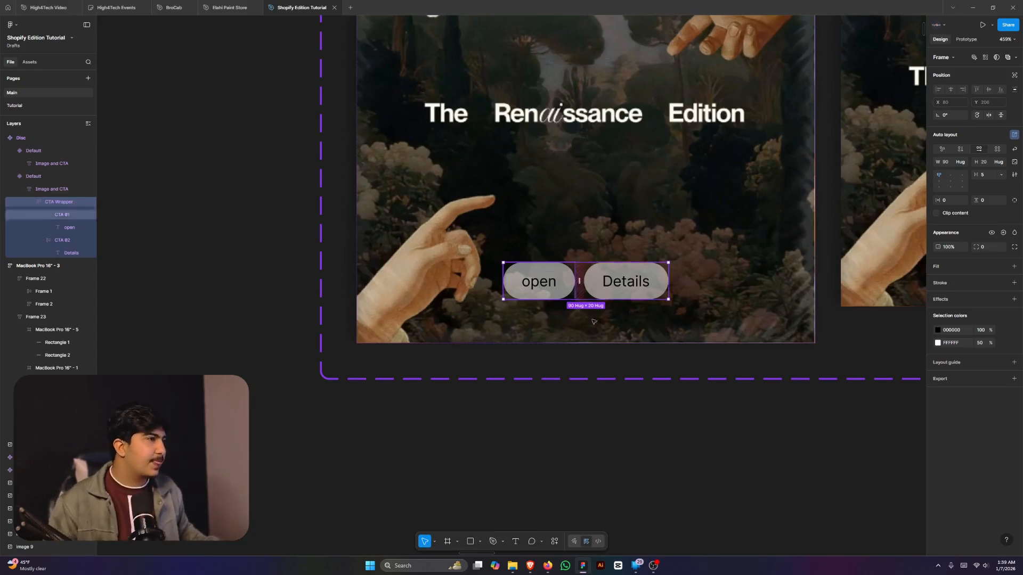
pyautogui.scroll(-2, 597, 339)
pyautogui.click(717, 496)
pyautogui.scroll(-2, 592, 365)
pyautogui.scroll(3, 617, 330)
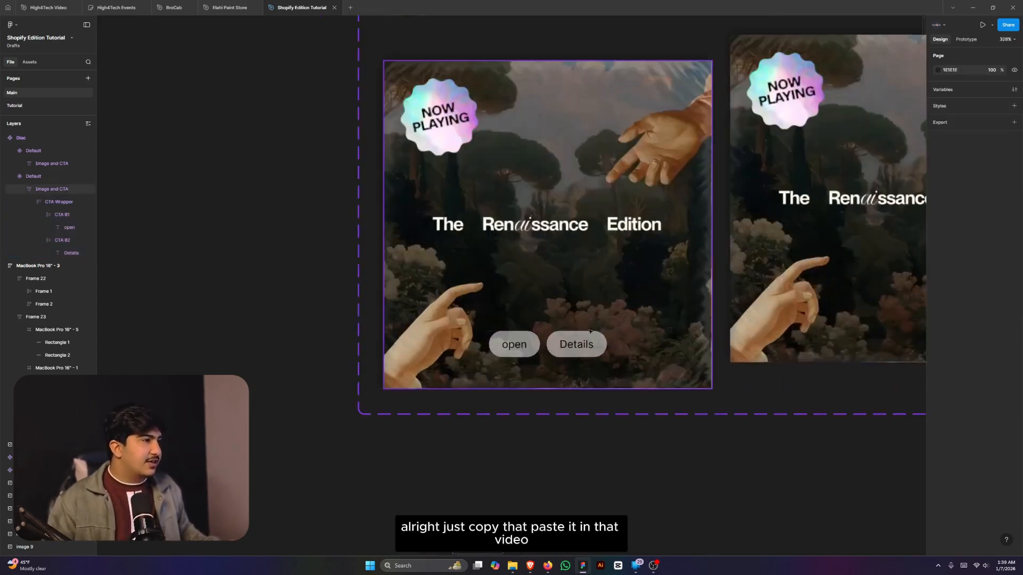
# - Alt-drag a copy of the first card's CTA Wrapper into the second Disc card
pyautogui.doubleClick(553, 343)
pyautogui.moveTo(540, 344); pyautogui.dragTo(821, 298)
pyautogui.scroll(-3, 707, 316)
# - Move the first card's button group down below the card's bottom edge
pyautogui.click(641, 331)
pyautogui.scroll(3, 637, 339)
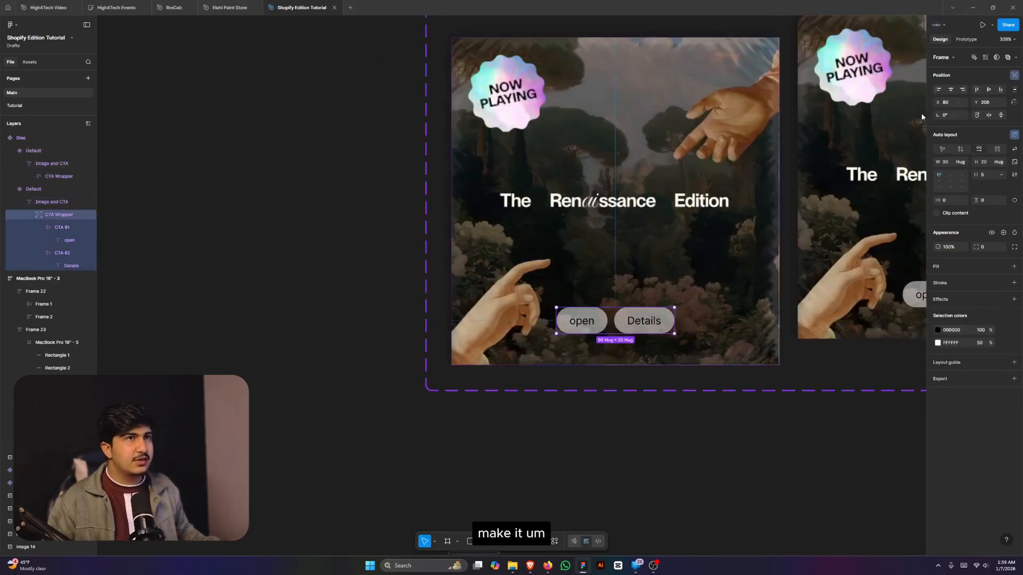
pyautogui.scroll(6, 634, 314)
pyautogui.moveTo(608, 353); pyautogui.dragTo(606, 491)
pyautogui.scroll(-7, 625, 421)
# - Turn on Clip content for both Image and CTA card frames, then deselect
pyautogui.click(631, 410)
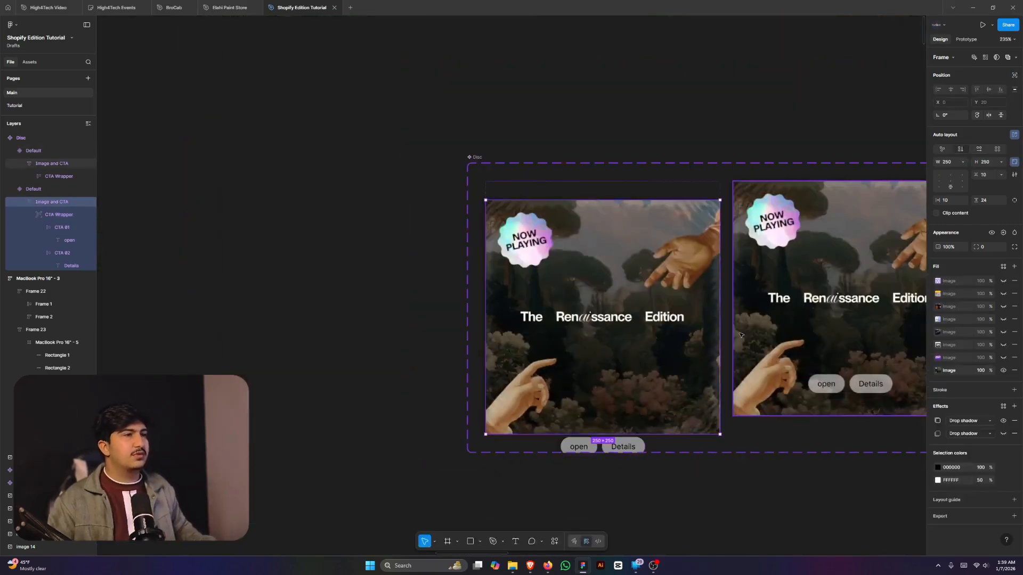
pyautogui.keyDown('shift'); pyautogui.click(808, 303); pyautogui.keyUp('shift')
pyautogui.click(936, 214)
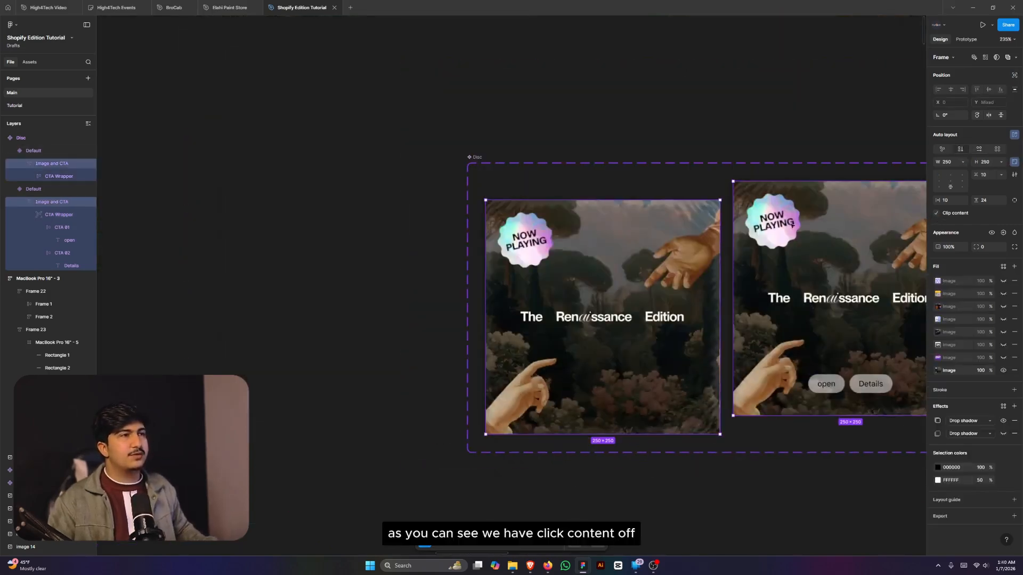
pyautogui.scroll(-5, 651, 249)
pyautogui.click(711, 367)
pyautogui.scroll(7, 772, 297)
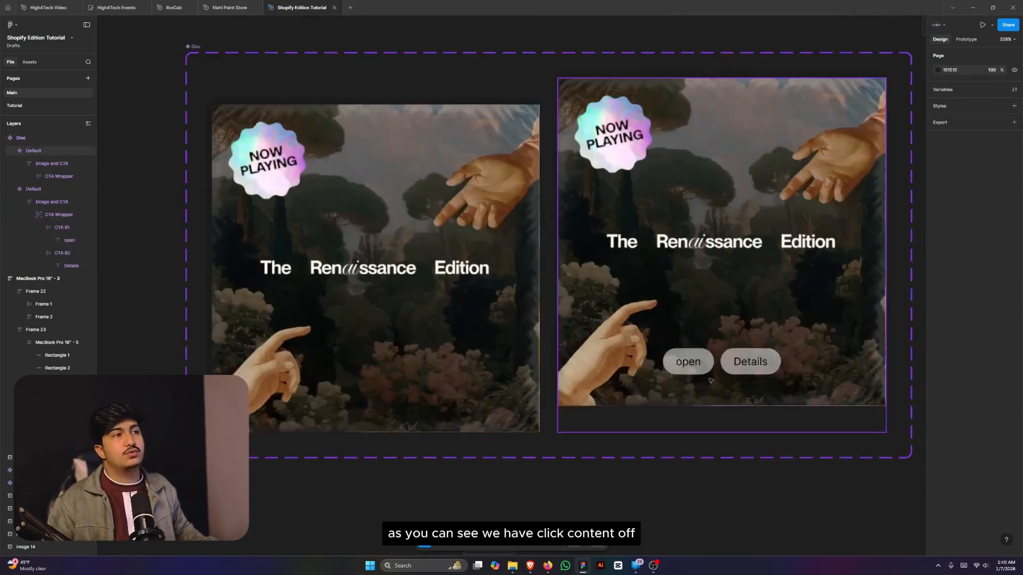
pyautogui.scroll(-2, 713, 388)
pyautogui.scroll(-4, 580, 383)
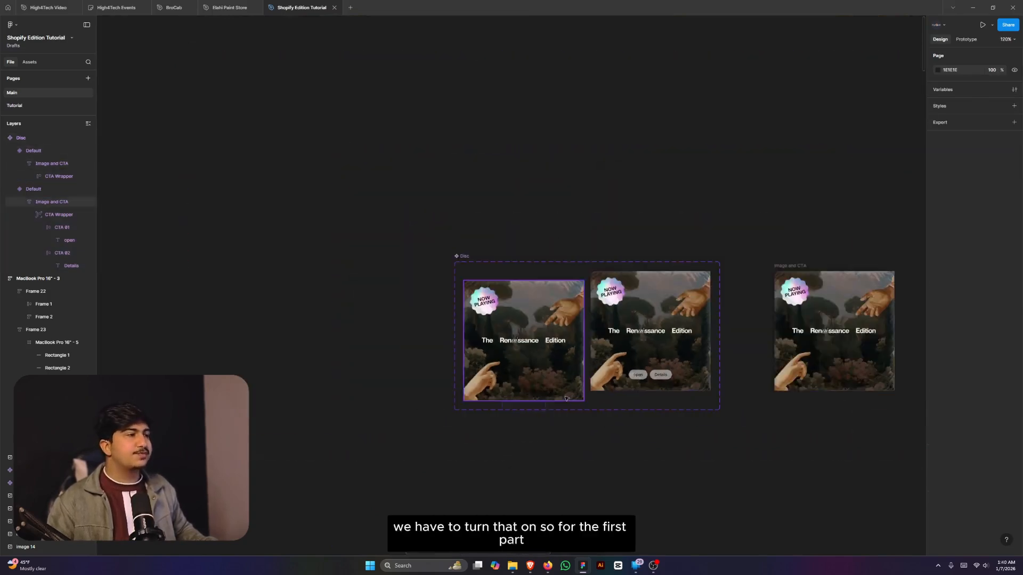
pyautogui.click(593, 384)
pyautogui.scroll(7, 592, 382)
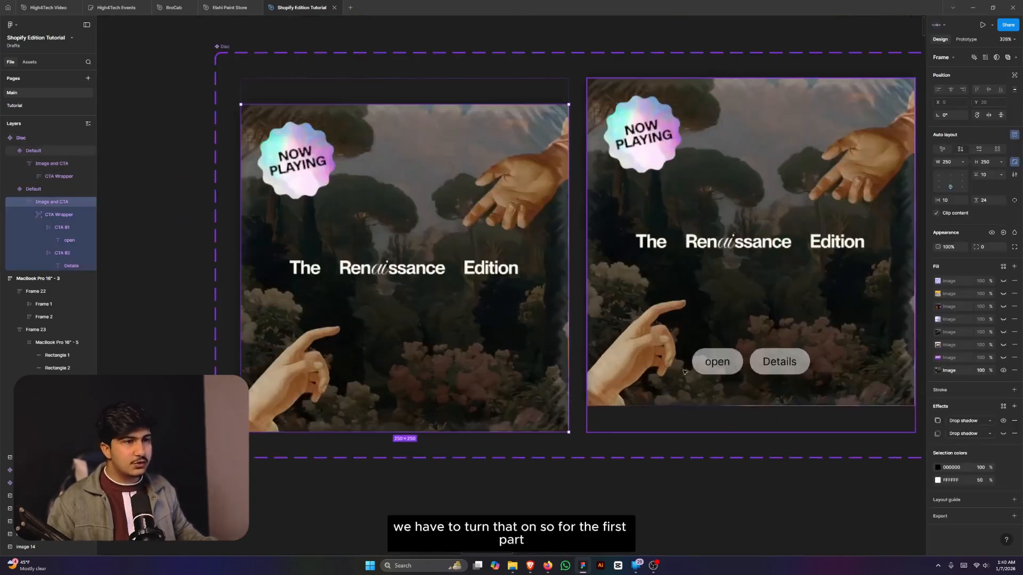
pyautogui.click(938, 421)
pyautogui.scroll(-8, 721, 397)
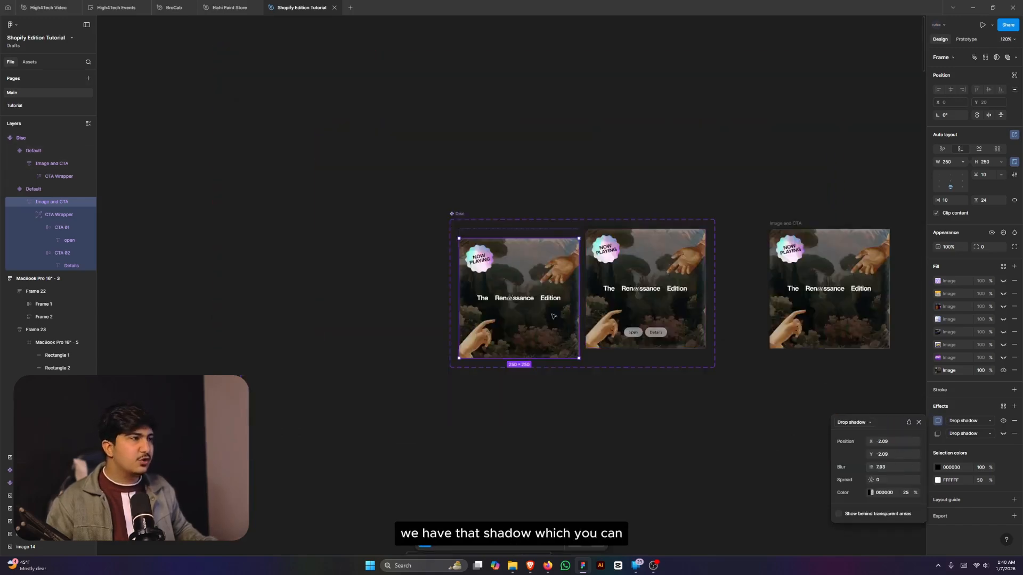
pyautogui.click(820, 308)
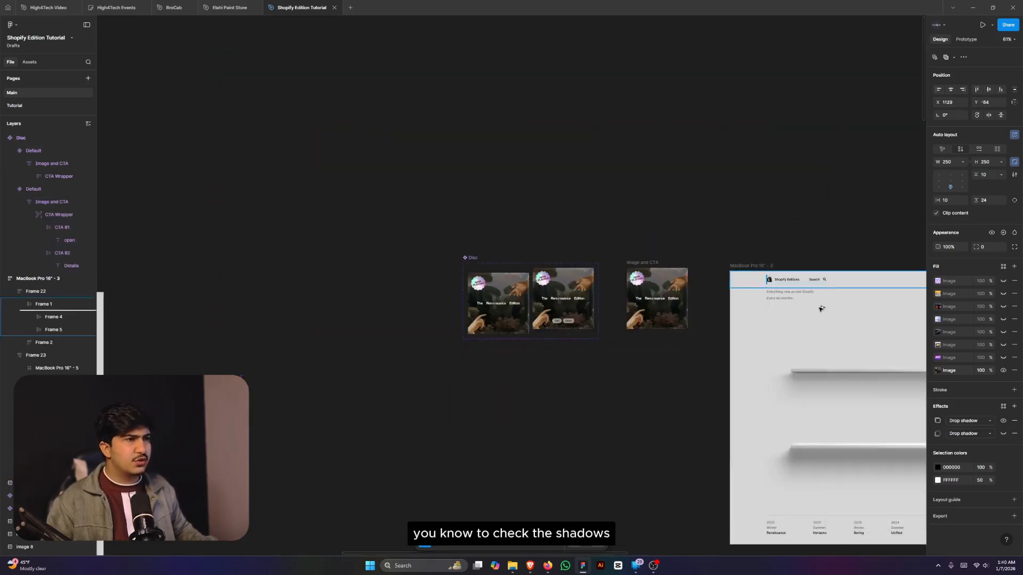
pyautogui.hotkey('ctrl', 'v')
pyautogui.scroll(3, 724, 340)
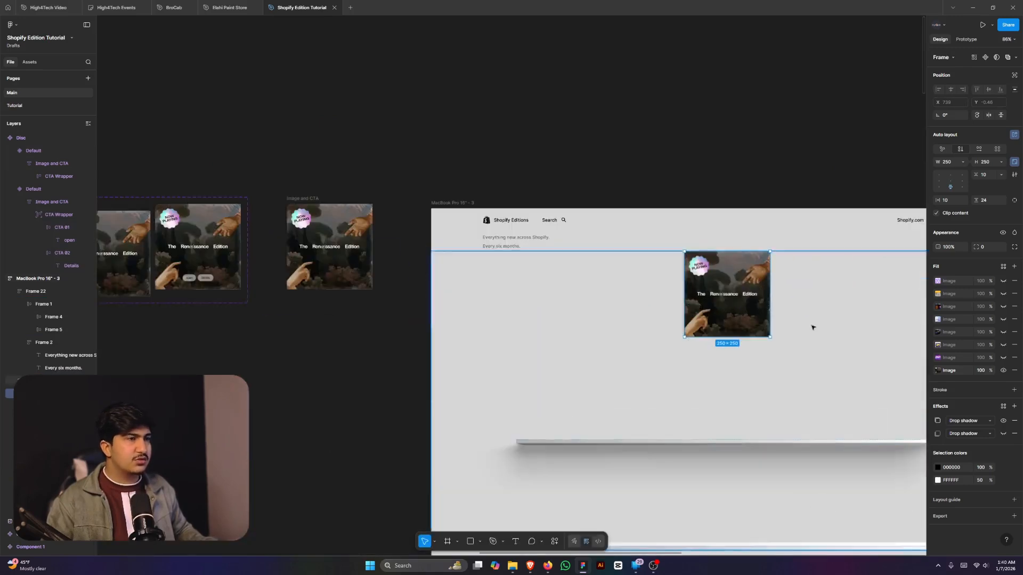
pyautogui.click(1014, 75)
pyautogui.scroll(5, 676, 348)
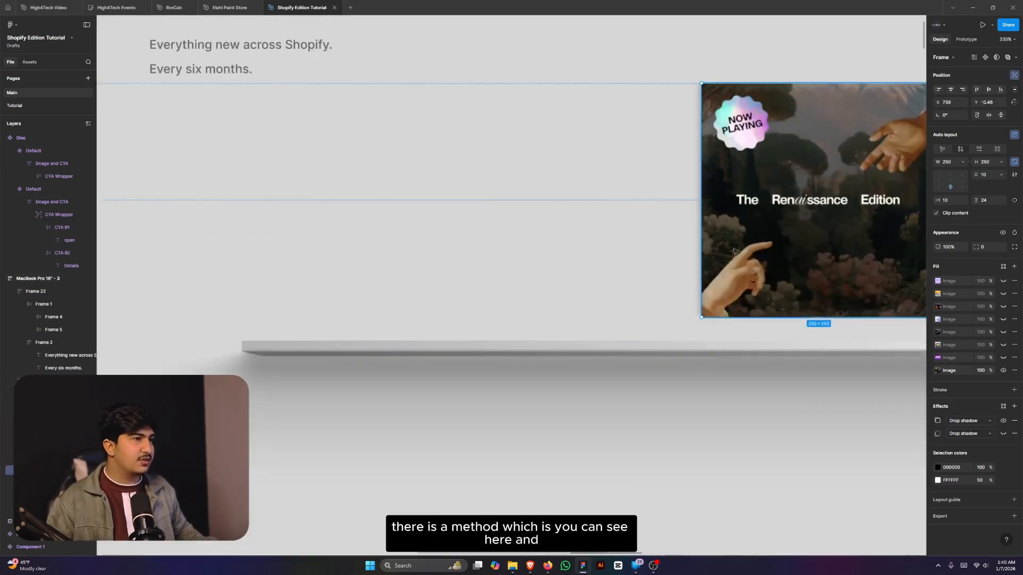
pyautogui.moveTo(739, 240); pyautogui.dragTo(301, 266)
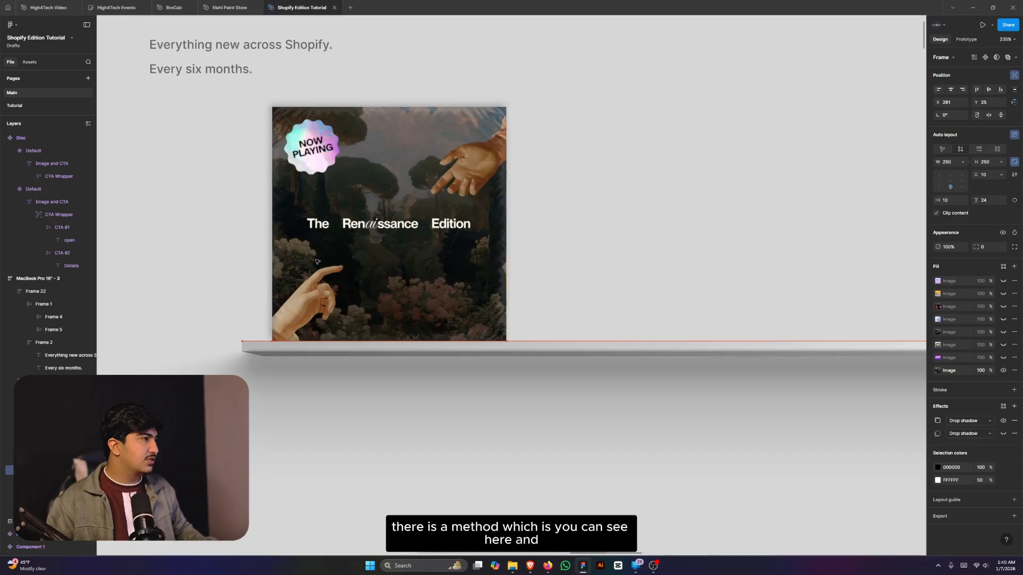
pyautogui.scroll(-6, 586, 274)
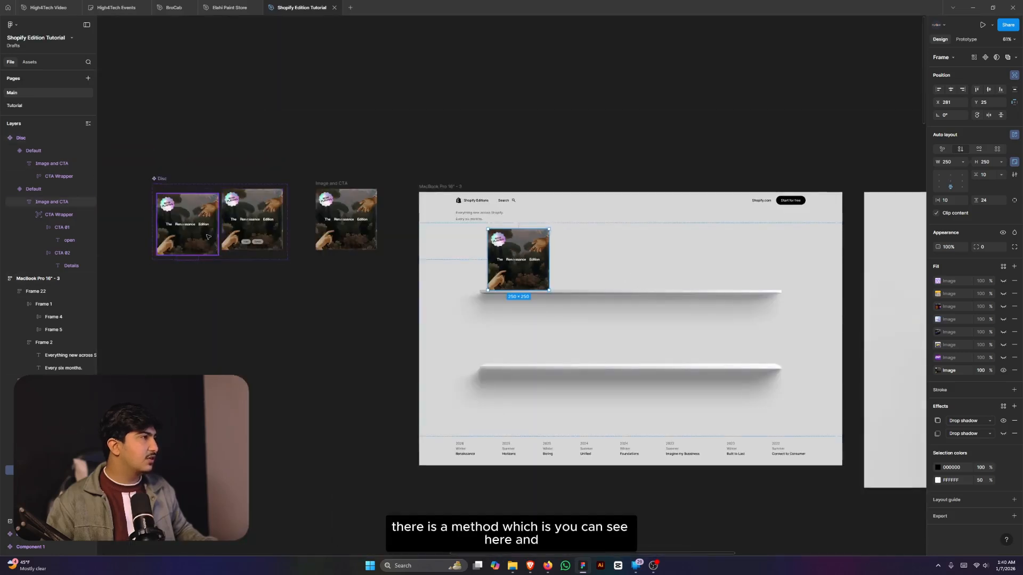
pyautogui.click(247, 225)
pyautogui.moveTo(590, 248); pyautogui.dragTo(580, 251)
pyautogui.hotkey('ctrl', 'z')
pyautogui.scroll(5, 542, 279)
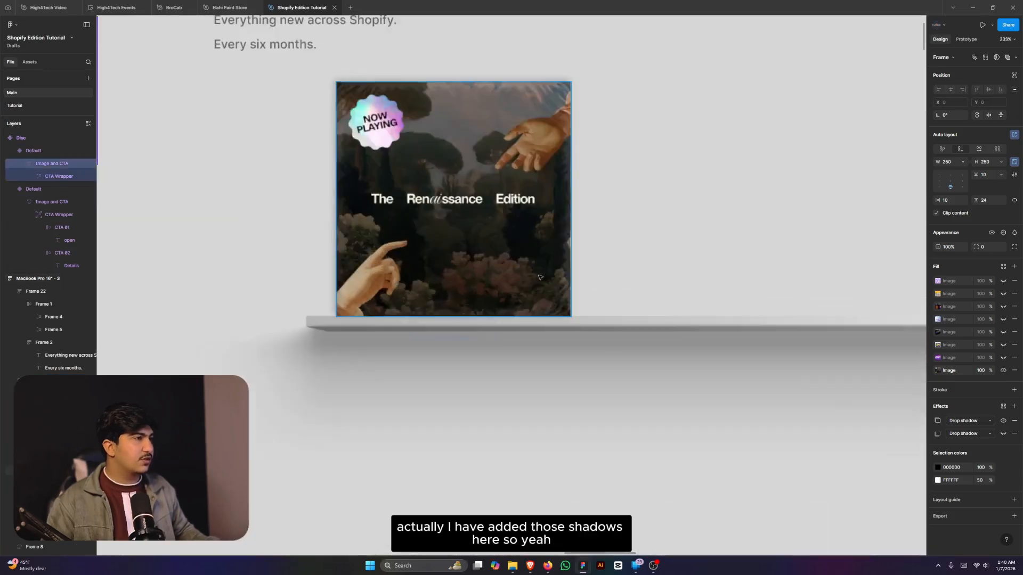
pyautogui.click(489, 230)
pyautogui.keyDown('alt'); pyautogui.moveTo(489, 229); pyautogui.dragTo(753, 226); pyautogui.keyUp('alt')
pyautogui.click(1005, 421)
pyautogui.click(1003, 434)
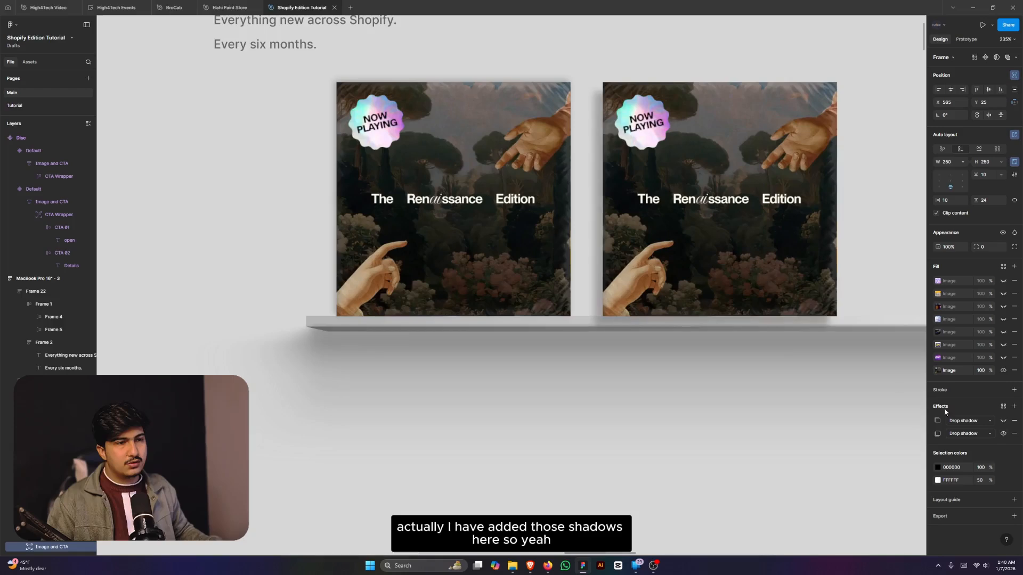
pyautogui.scroll(-5, 802, 363)
pyautogui.moveTo(785, 327); pyautogui.dragTo(784, 314)
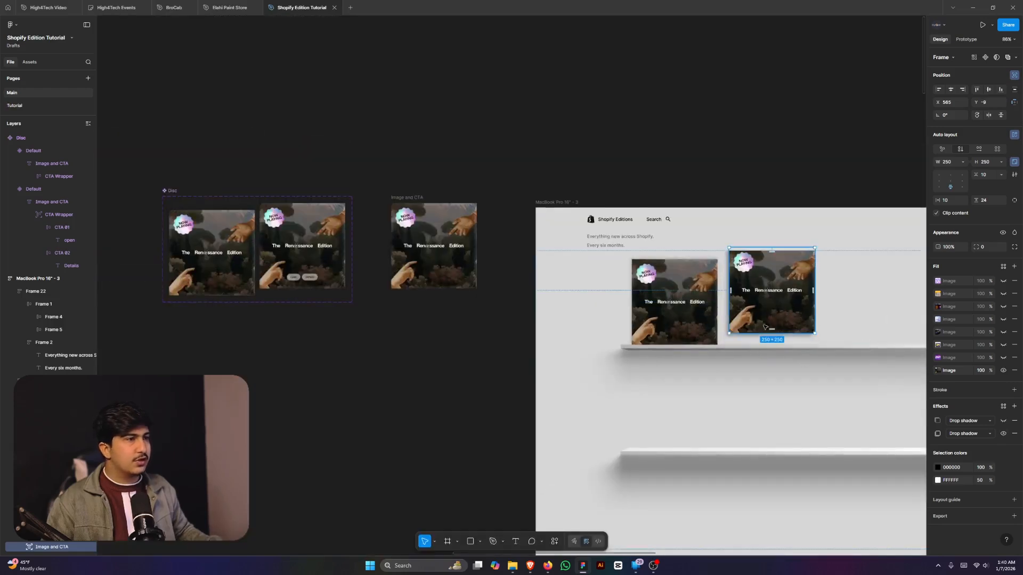
pyautogui.scroll(4, 733, 340)
pyautogui.scroll(1, 746, 355)
pyautogui.click(726, 420)
pyautogui.scroll(-2, 614, 398)
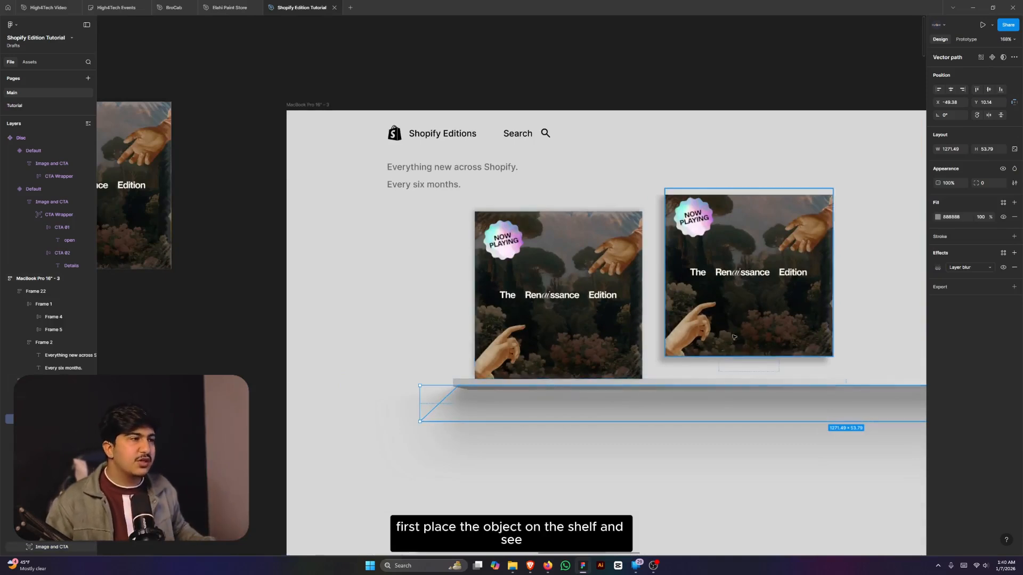
pyautogui.click(913, 341)
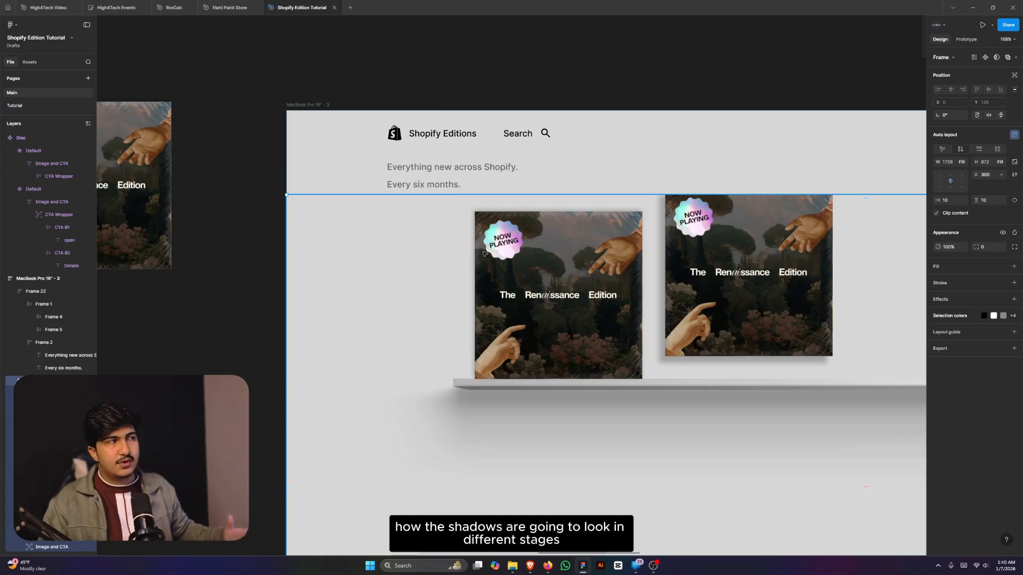
pyautogui.scroll(-5, 662, 291)
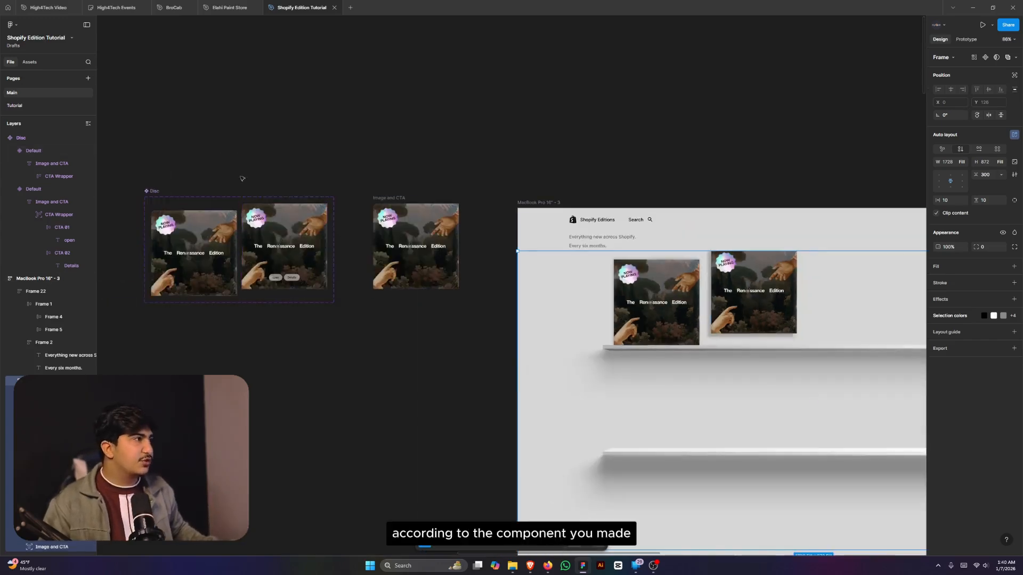
pyautogui.scroll(5, 761, 267)
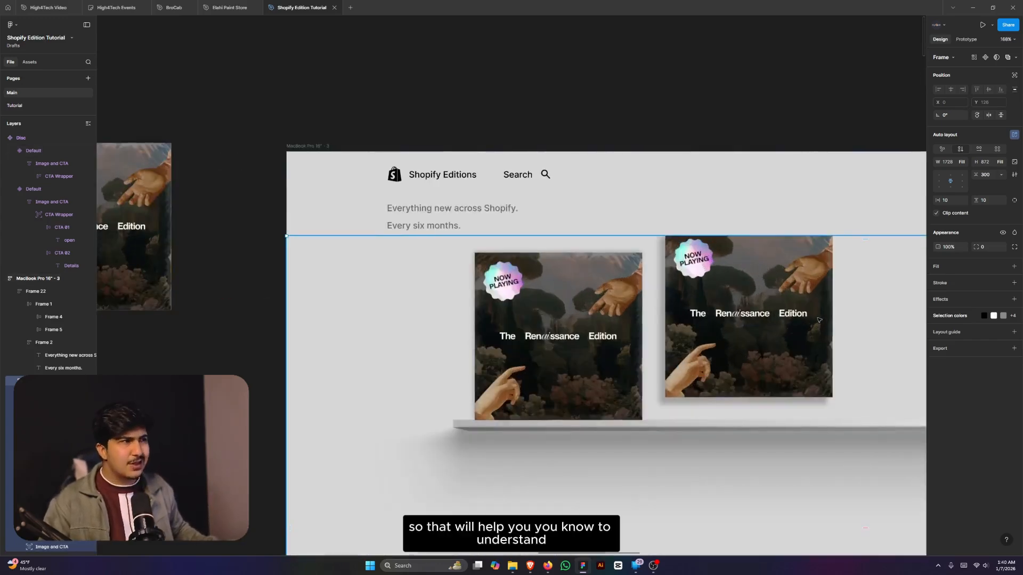
pyautogui.scroll(-5, 771, 320)
pyautogui.scroll(5, 842, 350)
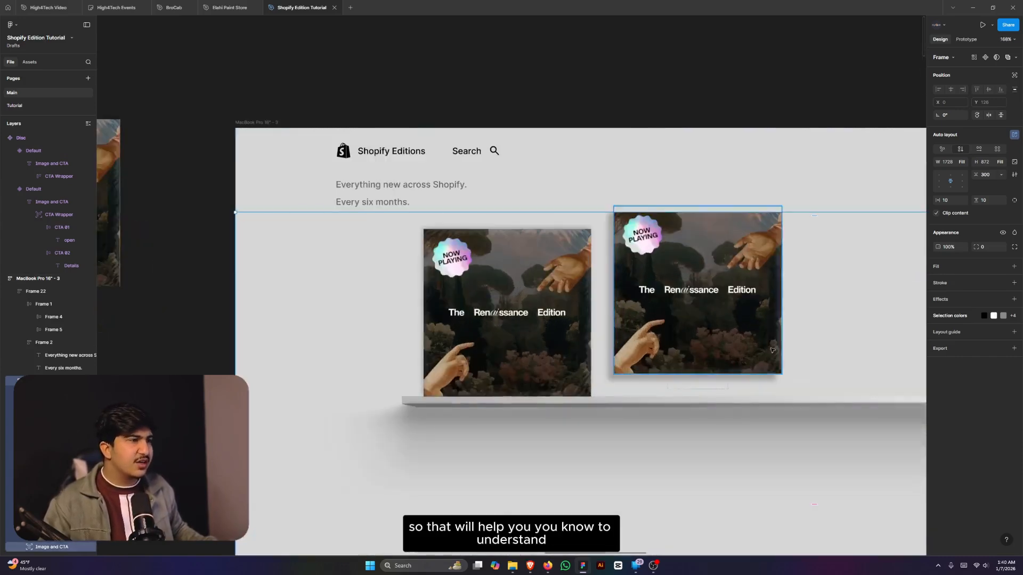
pyautogui.click(714, 331)
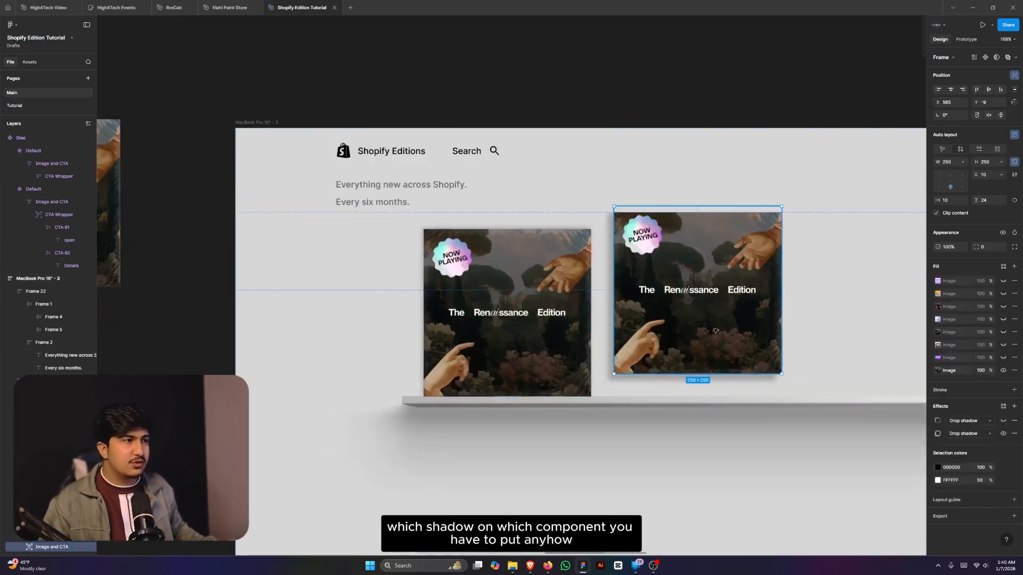
pyautogui.keyDown('shift'); pyautogui.click(585, 318); pyautogui.keyUp('shift')
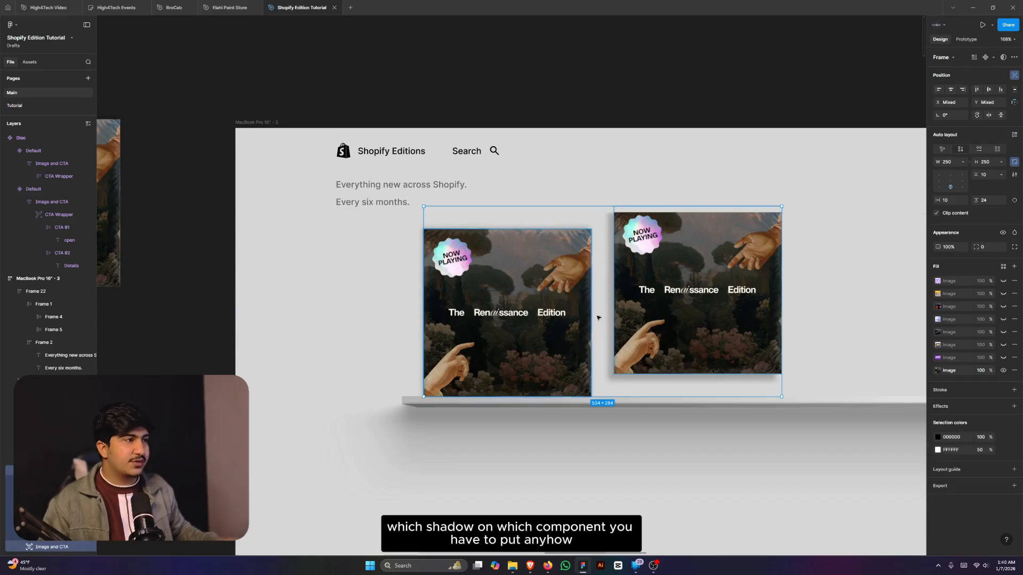
pyautogui.press('Delete')
pyautogui.scroll(-6, 781, 335)
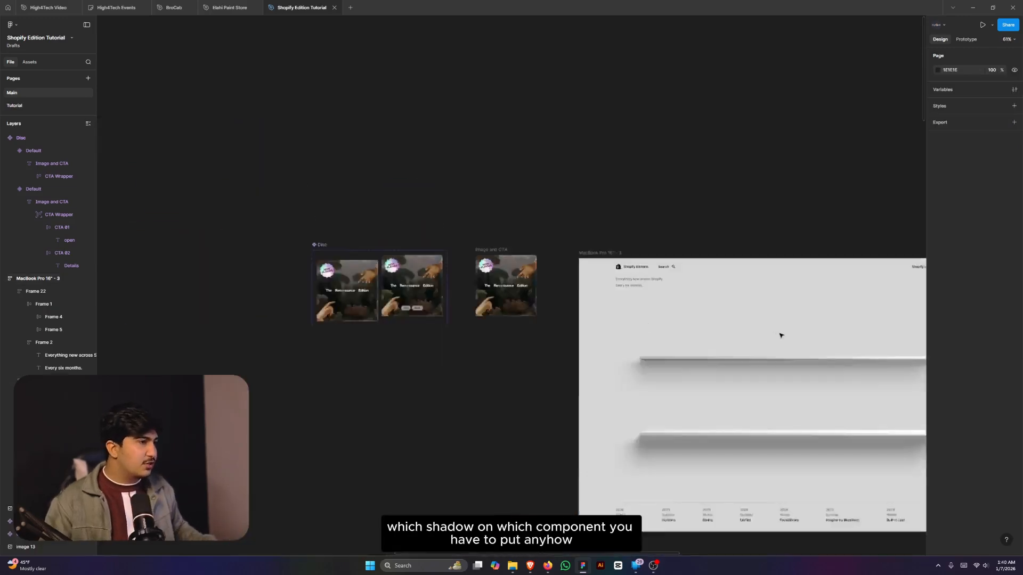
pyautogui.scroll(4, 694, 320)
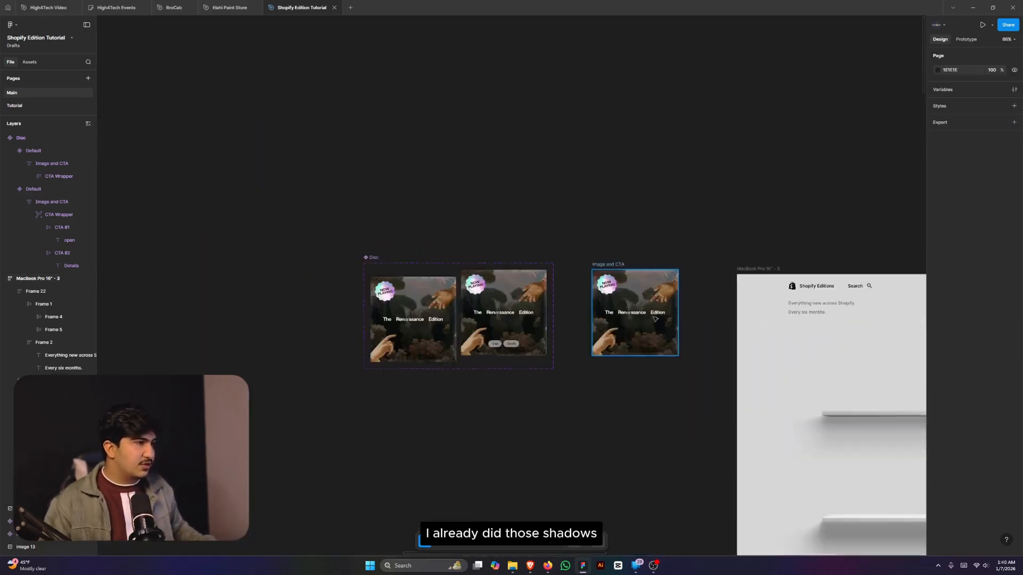
# - Zoom to the Disc card with buttons and set its drop shadow blur to 8
pyautogui.click(488, 312)
pyautogui.hotkey('shift', '2')
pyautogui.click(937, 421)
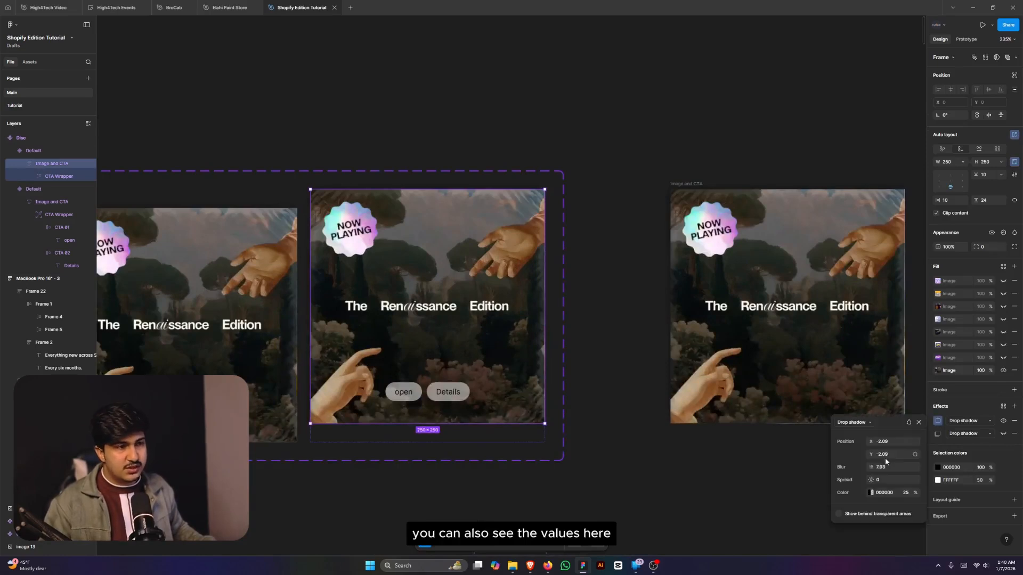
pyautogui.click(937, 435)
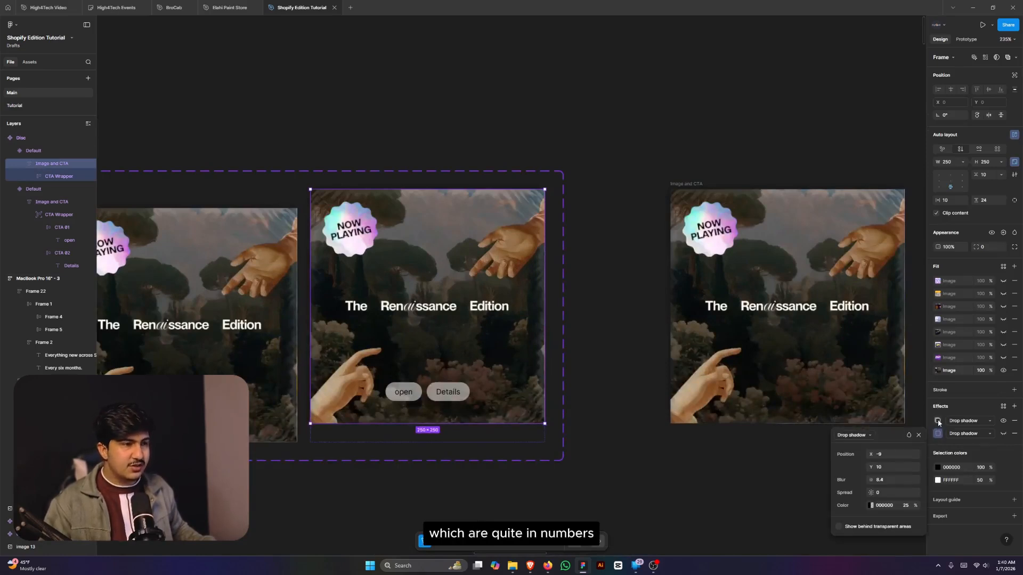
pyautogui.write('8')
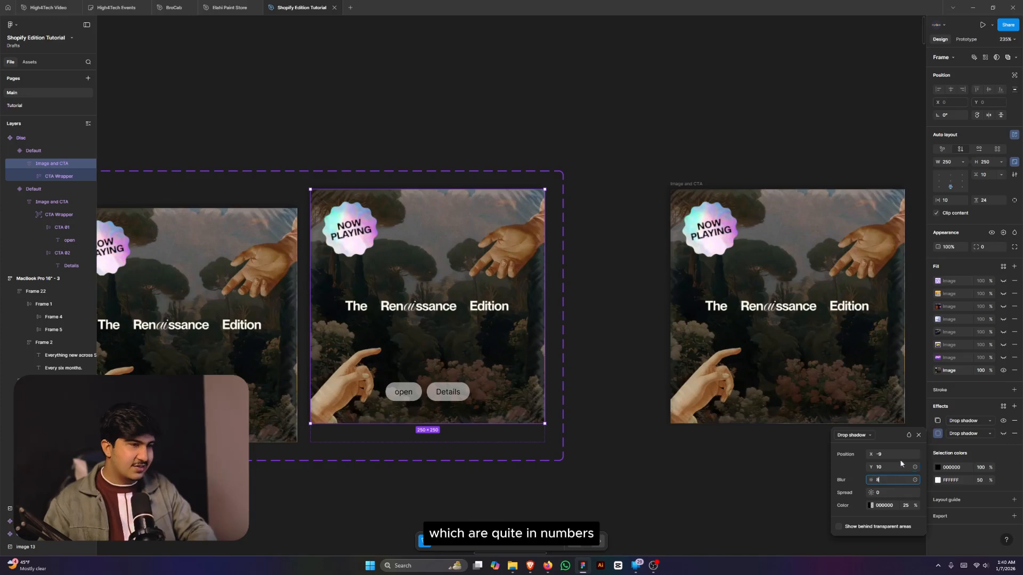
# - Set the first drop shadow's X and Y offsets to -2, then deselect
pyautogui.click(938, 421)
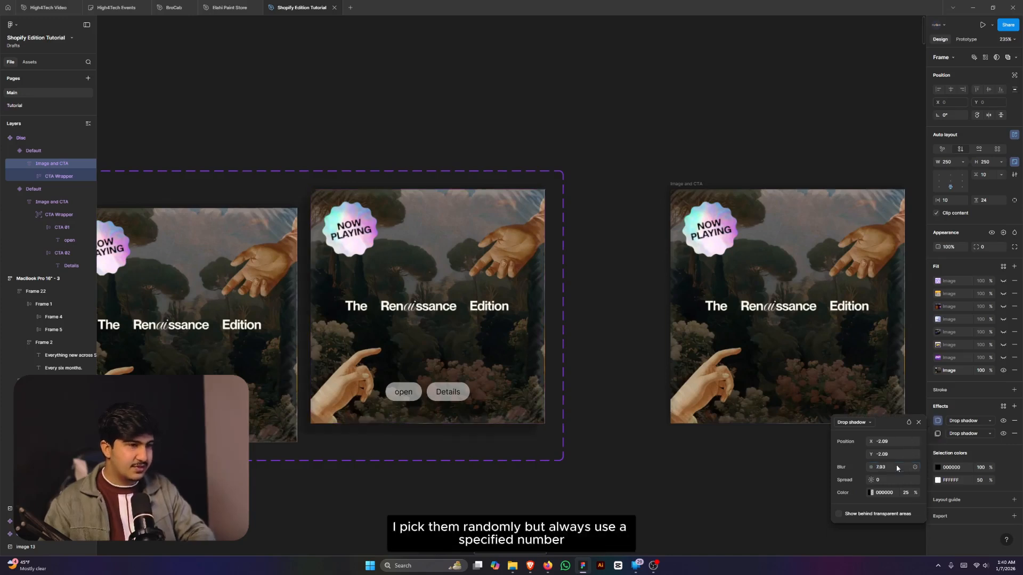
pyautogui.click(893, 454)
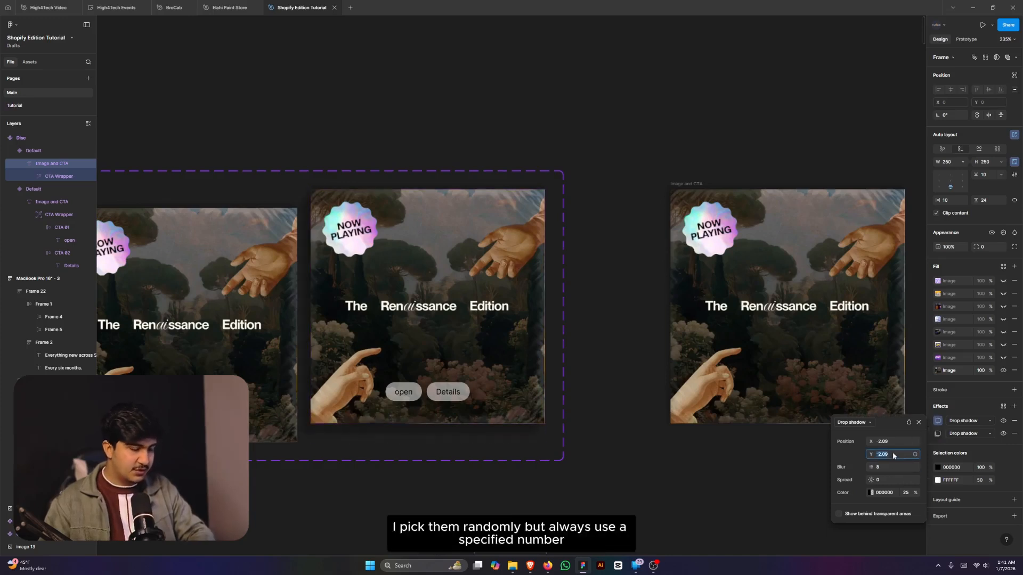
pyautogui.write('-2')
pyautogui.click(894, 441)
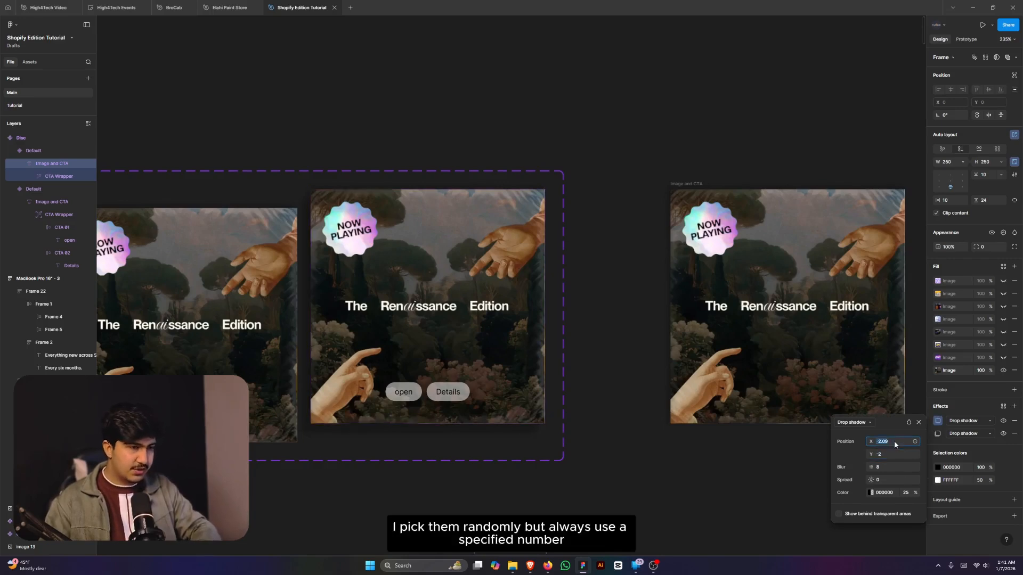
pyautogui.write('-2')
pyautogui.press('Return')
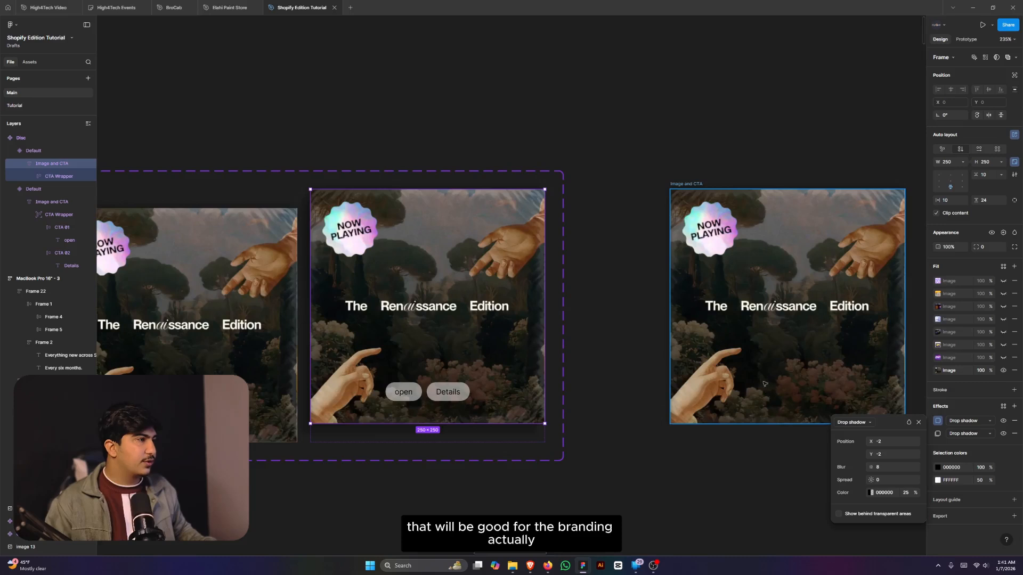
pyautogui.scroll(-5, 761, 373)
pyautogui.scroll(-2, 700, 373)
pyautogui.click(702, 373)
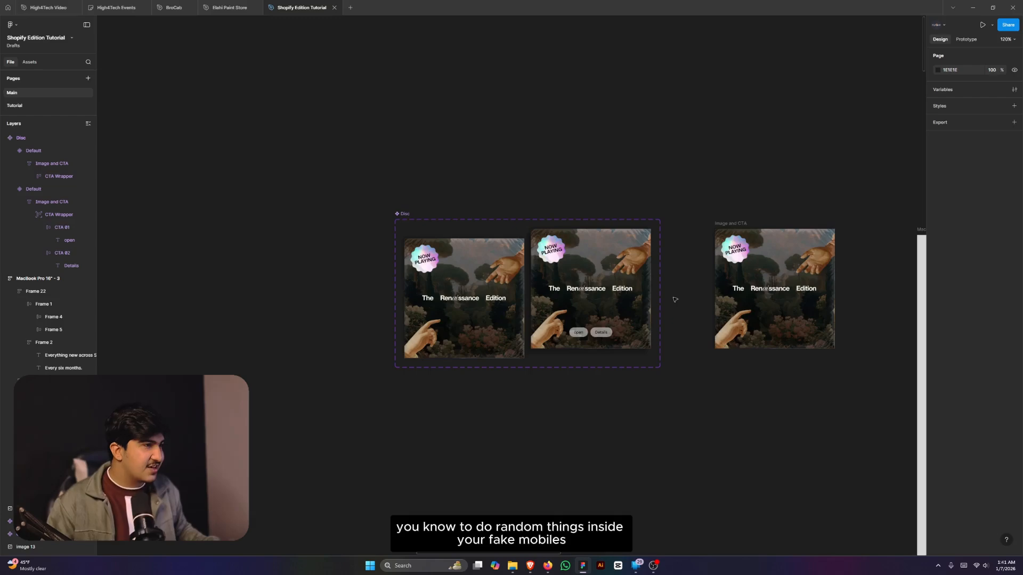
# - Place a copy of the Disc Default variant inside the MacBook Pro page
pyautogui.scroll(2, 677, 285)
pyautogui.scroll(-3, 502, 335)
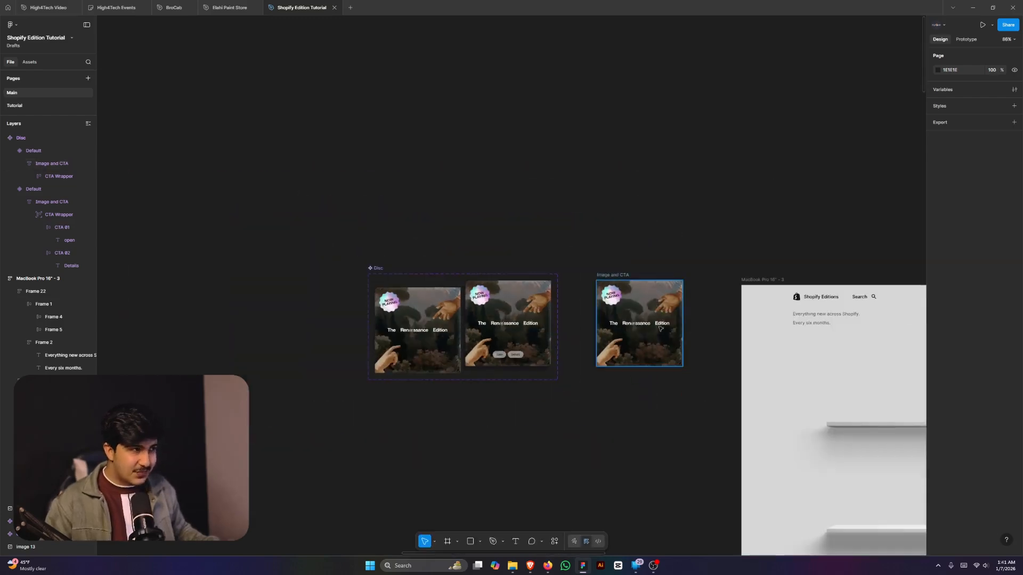
pyautogui.scroll(1, 511, 375)
pyautogui.click(400, 354)
pyautogui.scroll(-2, 375, 343)
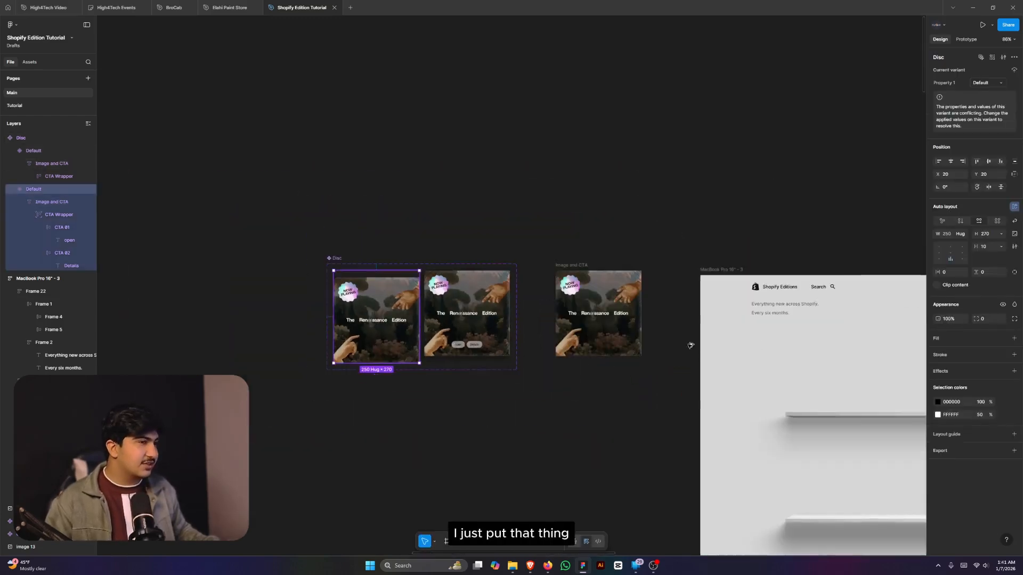
pyautogui.moveTo(832, 382); pyautogui.dragTo(831, 382)
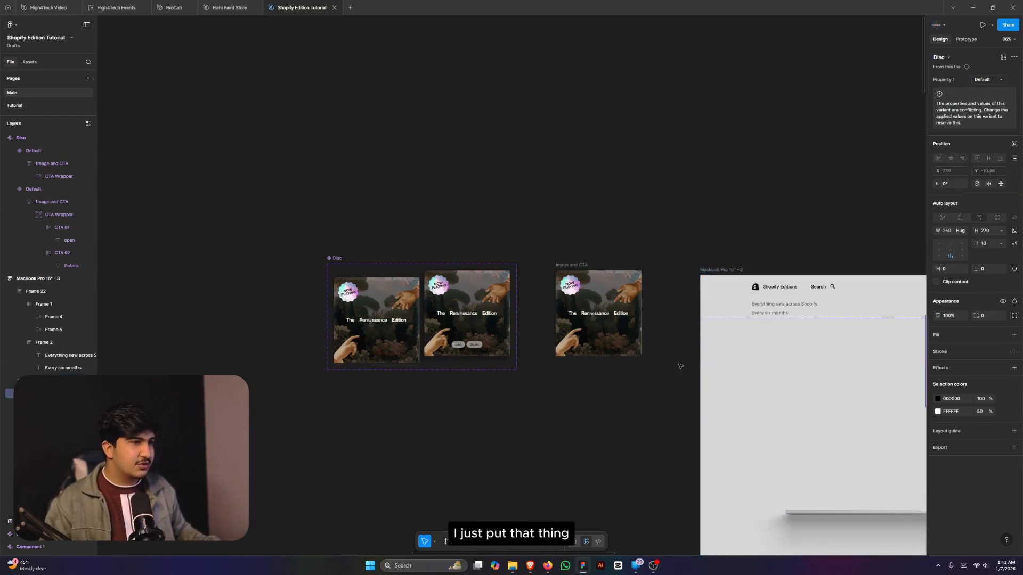
pyautogui.scroll(-4, 673, 363)
pyautogui.scroll(4, 782, 367)
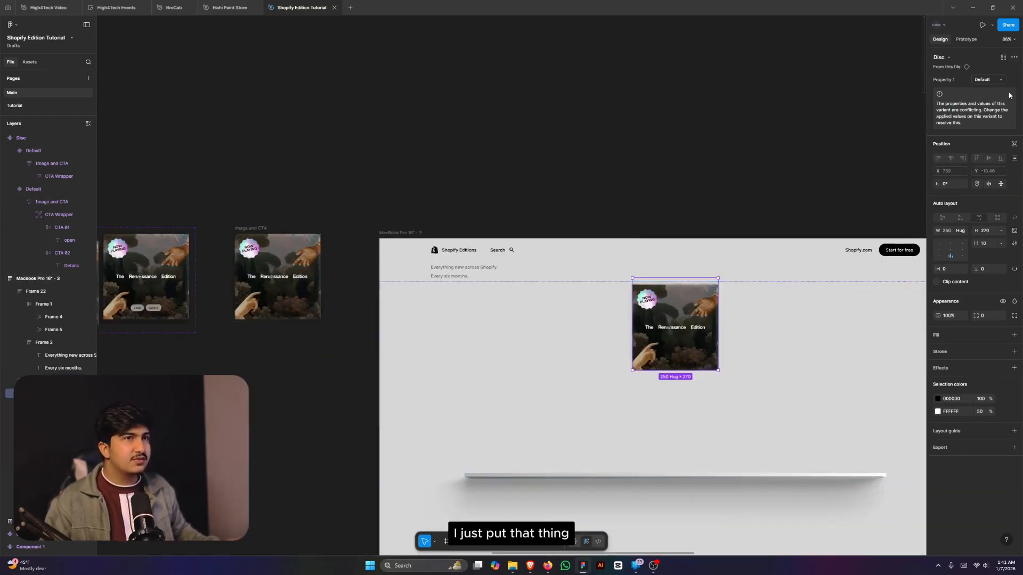
# - Give the Disc card absolute position and move it to the left of the page
pyautogui.click(1014, 143)
pyautogui.scroll(-2, 569, 297)
pyautogui.scroll(4, 568, 297)
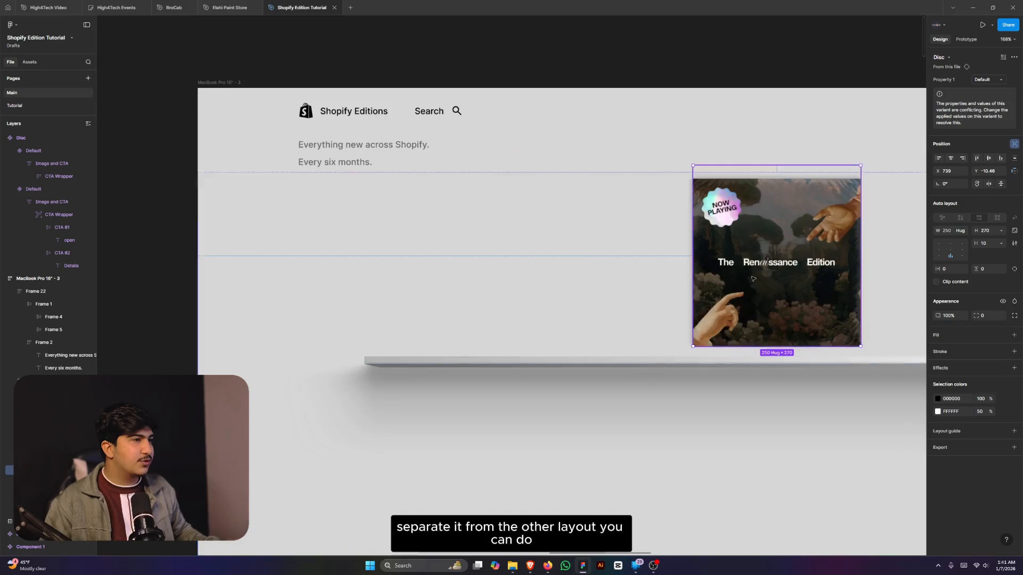
pyautogui.moveTo(753, 278); pyautogui.dragTo(450, 286)
pyautogui.scroll(-1, 487, 289)
# - Raise the shelf area frame's height from 872 to 1000
pyautogui.click(562, 365)
pyautogui.scroll(-1, 730, 366)
pyautogui.scroll(1, 722, 383)
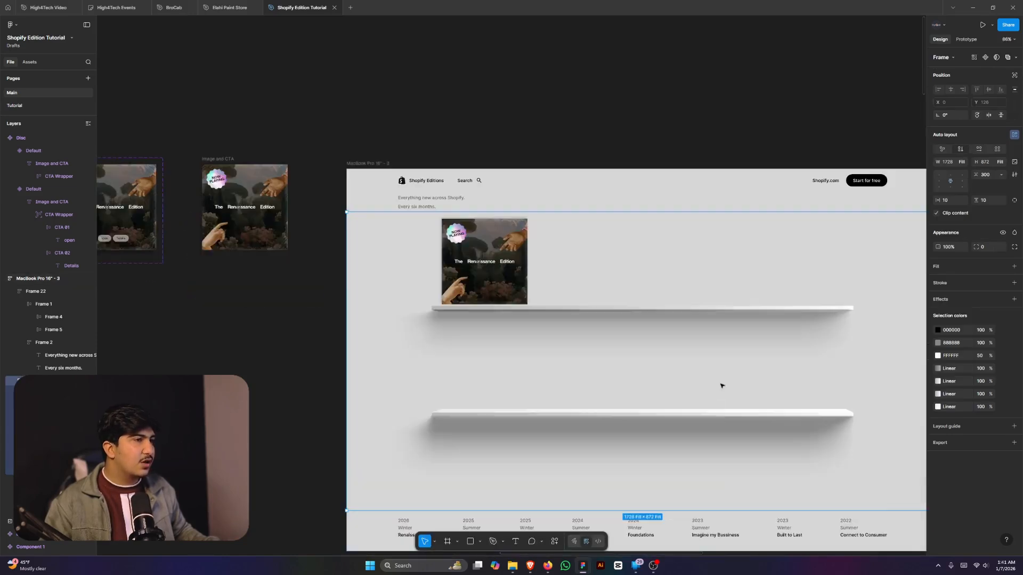
pyautogui.scroll(-2, 628, 343)
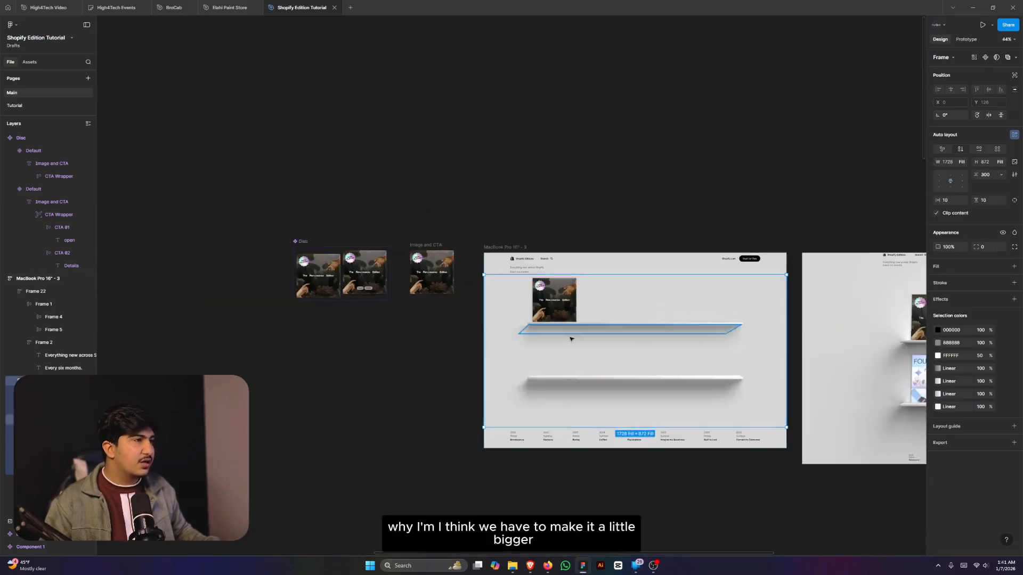
pyautogui.scroll(2, 570, 339)
pyautogui.click(993, 163)
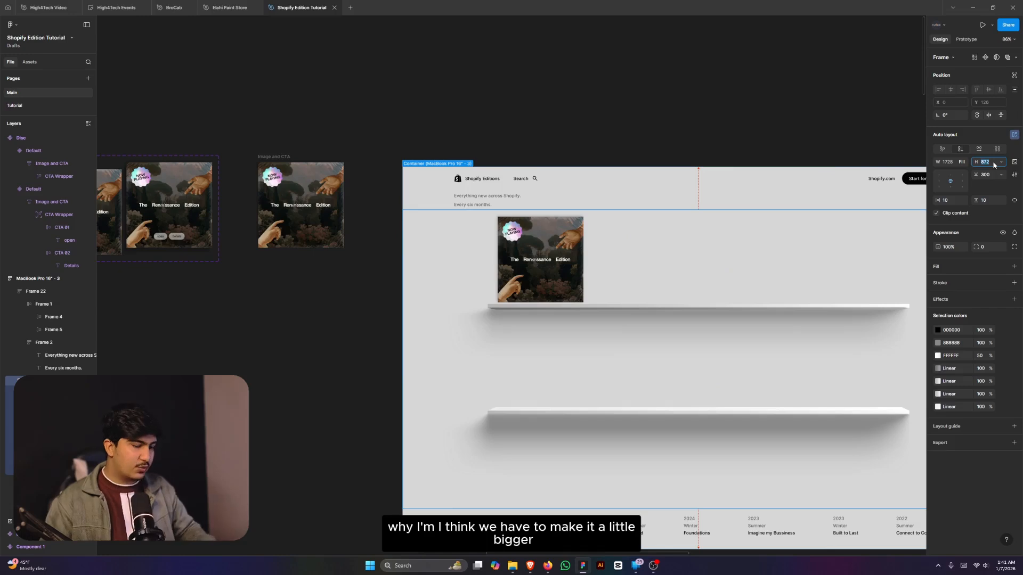
pyautogui.write('1')
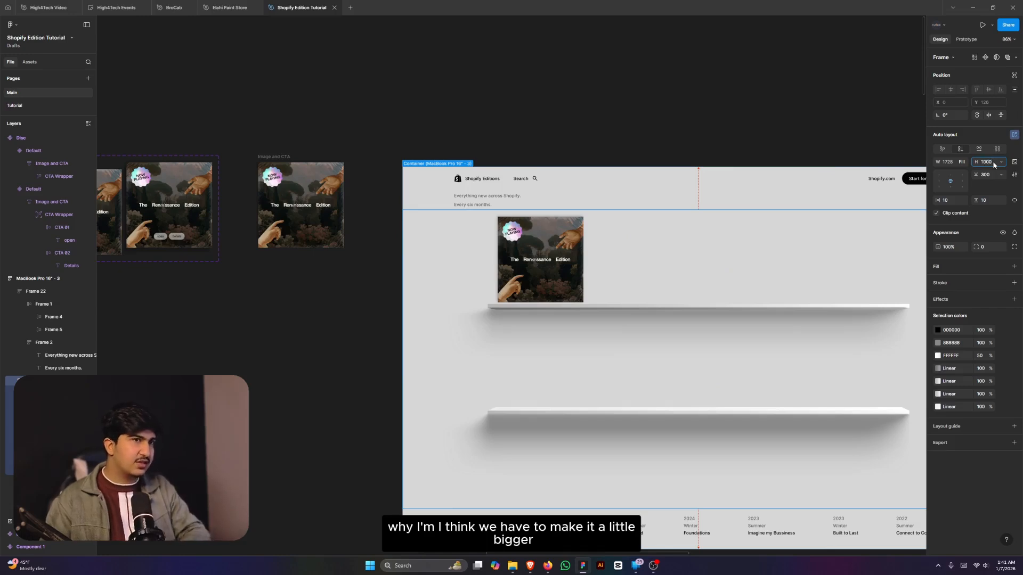
pyautogui.write('000')
pyautogui.press('Return')
pyautogui.scroll(-3, 744, 228)
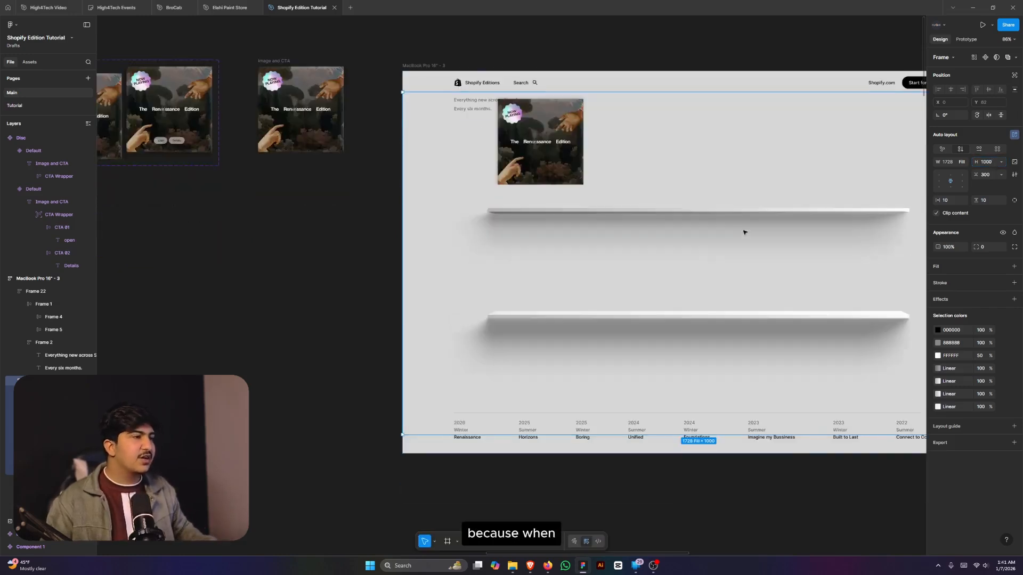
# - Set the MacBook Pro page frame's height to Hug contents
pyautogui.click(617, 91)
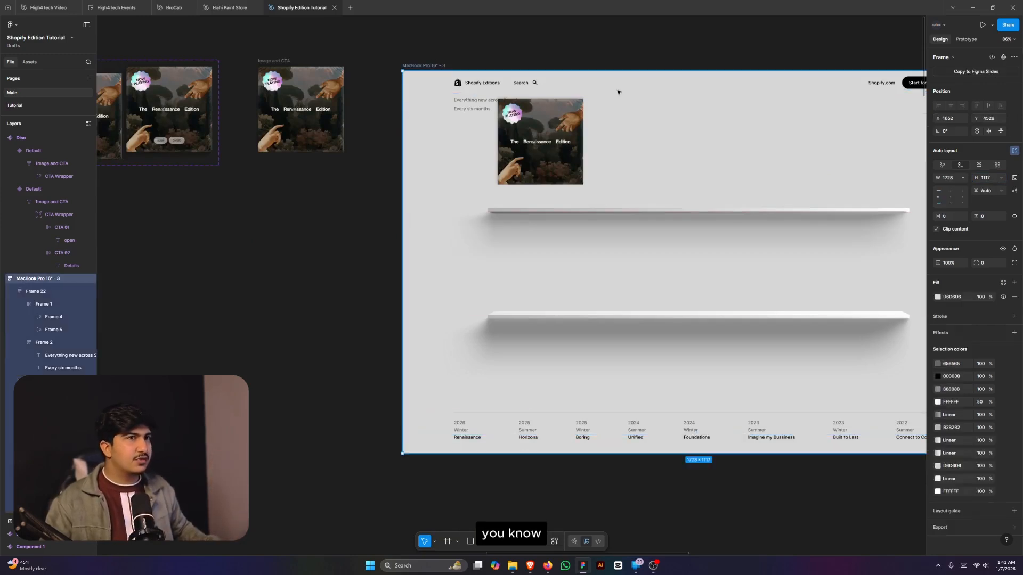
pyautogui.click(1000, 179)
pyautogui.click(1004, 196)
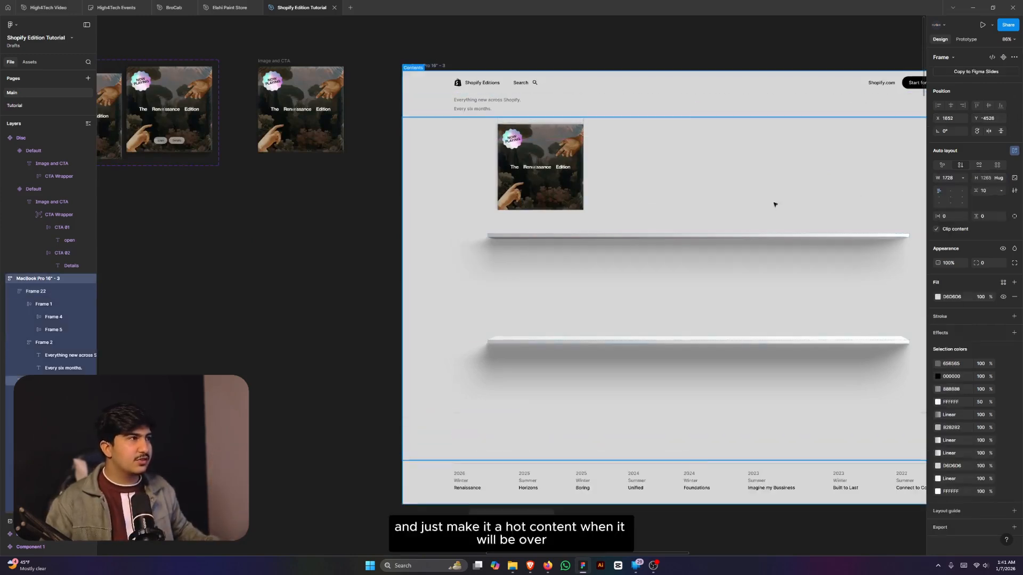
pyautogui.keyDown('ctrl'); pyautogui.scroll(-5, 500, 258); pyautogui.keyUp('ctrl')
pyautogui.click(566, 276)
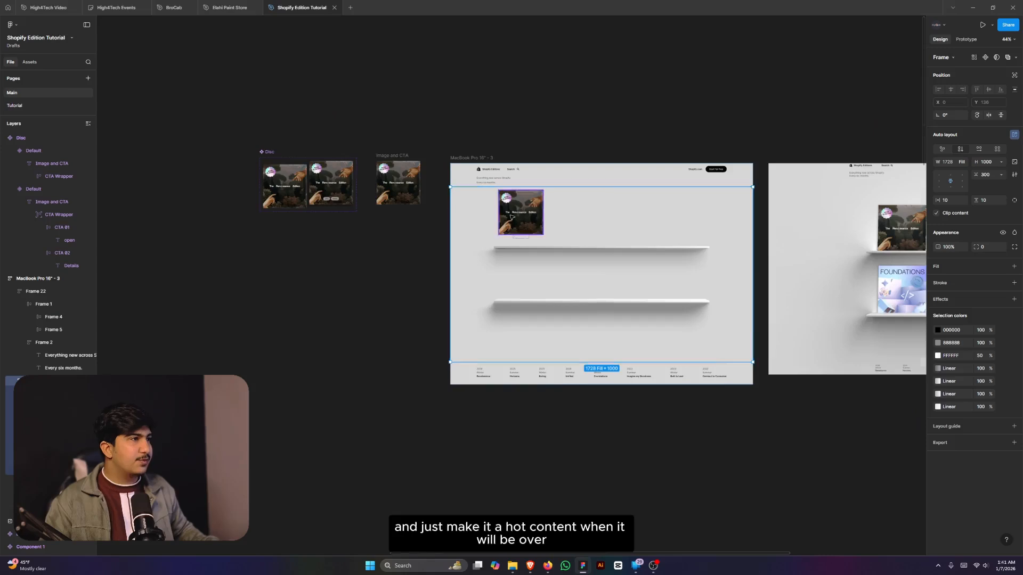
# - Move the Disc card down onto the first shelf
pyautogui.keyDown('ctrl'); pyautogui.scroll(5, 511, 216); pyautogui.keyUp('ctrl')
pyautogui.doubleClick(536, 229)
pyautogui.scroll(3, 527, 234)
pyautogui.moveTo(566, 213); pyautogui.dragTo(560, 277)
pyautogui.scroll(-3, 554, 282)
pyautogui.scroll(3, 575, 285)
pyautogui.scroll(-5, 484, 279)
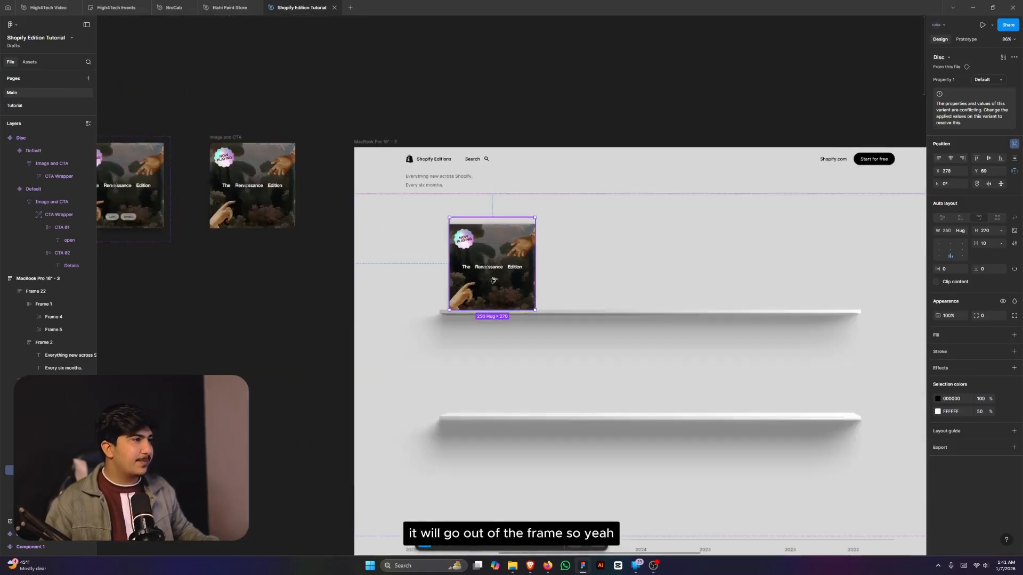
# - Copy the Disc card to its right and wrap both in an auto-layout row
pyautogui.keyDown('alt'); pyautogui.moveTo(468, 277); pyautogui.dragTo(561, 277); pyautogui.keyUp('alt')
pyautogui.keyDown('shift'); pyautogui.click(514, 274); pyautogui.keyUp('shift')
pyautogui.hotkey('shift', 'a')
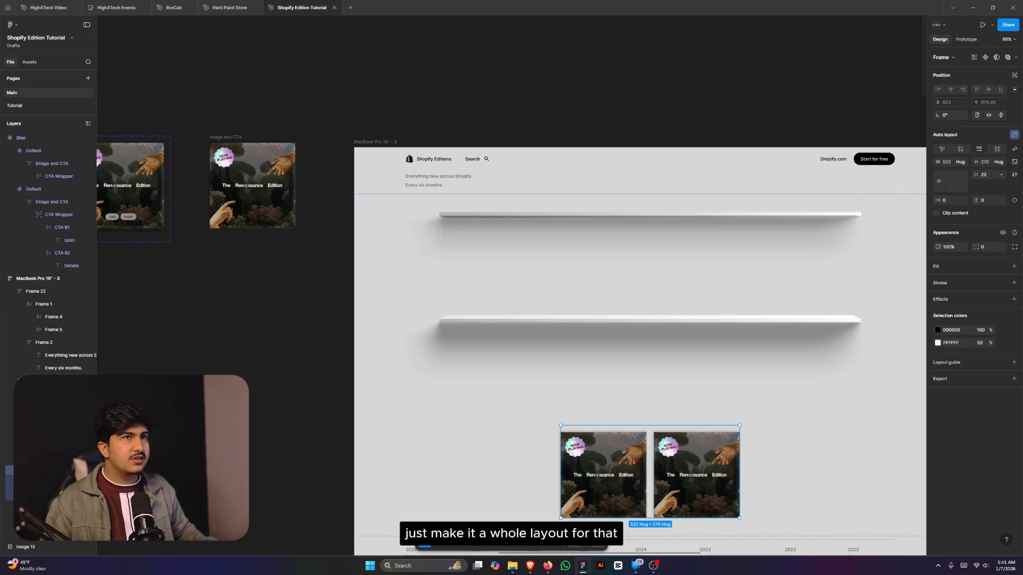
# - Give the row absolute position, place it on the top shelf and stretch it to shelf width
pyautogui.click(1012, 78)
pyautogui.moveTo(678, 463); pyautogui.dragTo(566, 260)
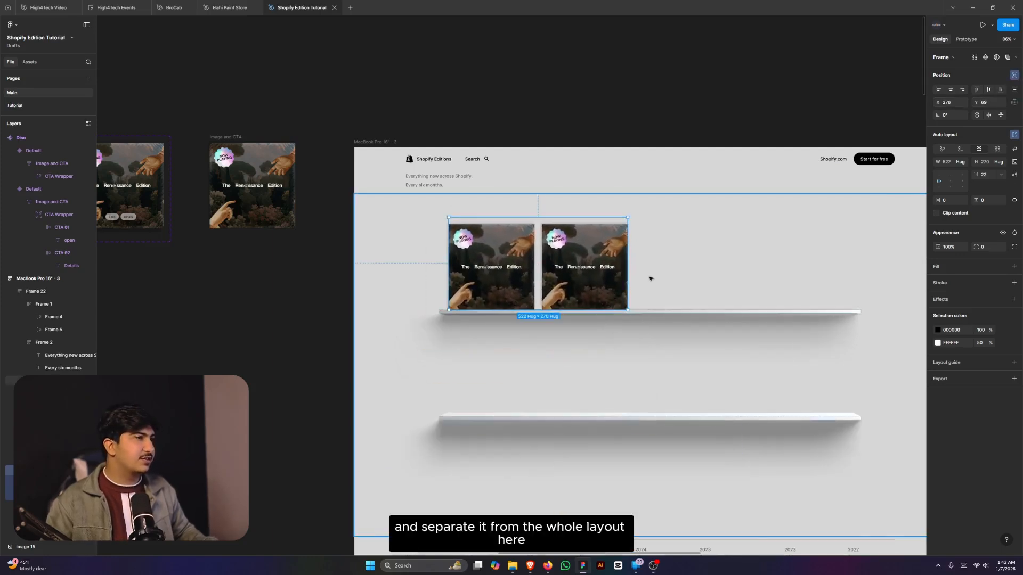
pyautogui.moveTo(634, 282); pyautogui.dragTo(845, 283)
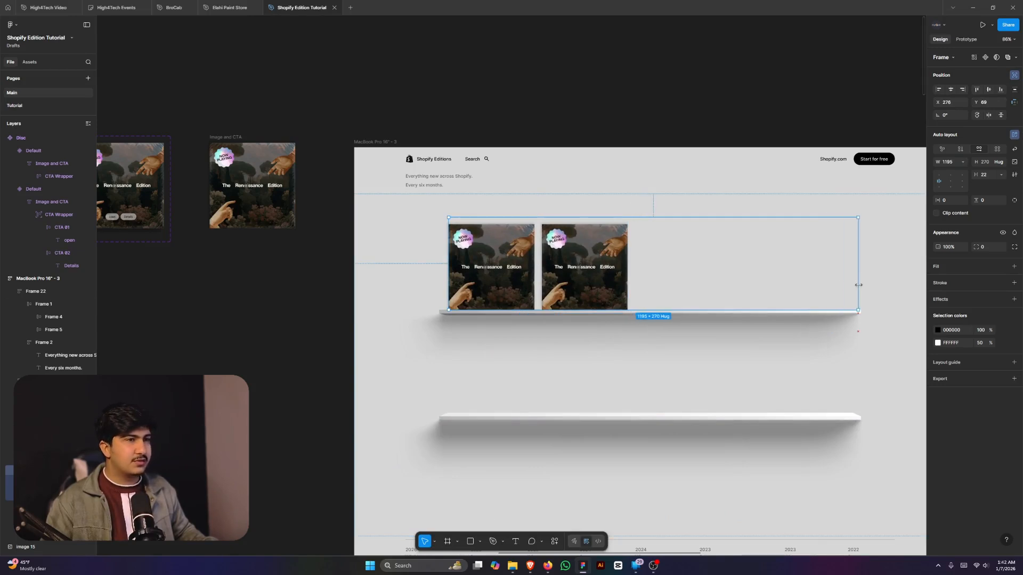
pyautogui.moveTo(449, 291); pyautogui.dragTo(440, 292)
# - Duplicate the cards up to four, spaced 40 apart and centred in the row
pyautogui.click(574, 282)
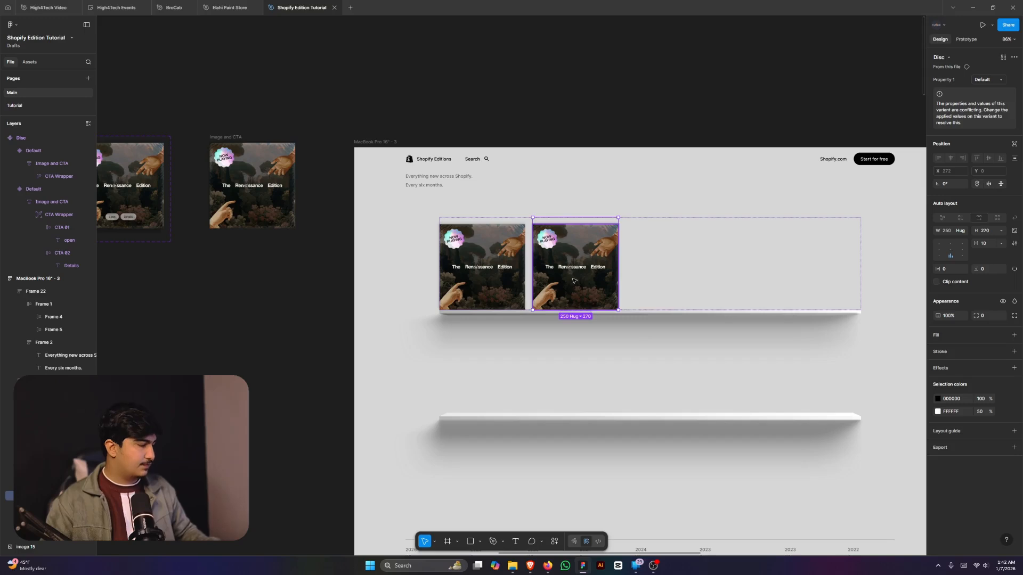
pyautogui.hotkey('ctrl', 'd')
pyautogui.hotkey('ctrl', 'd')
pyautogui.click(824, 278)
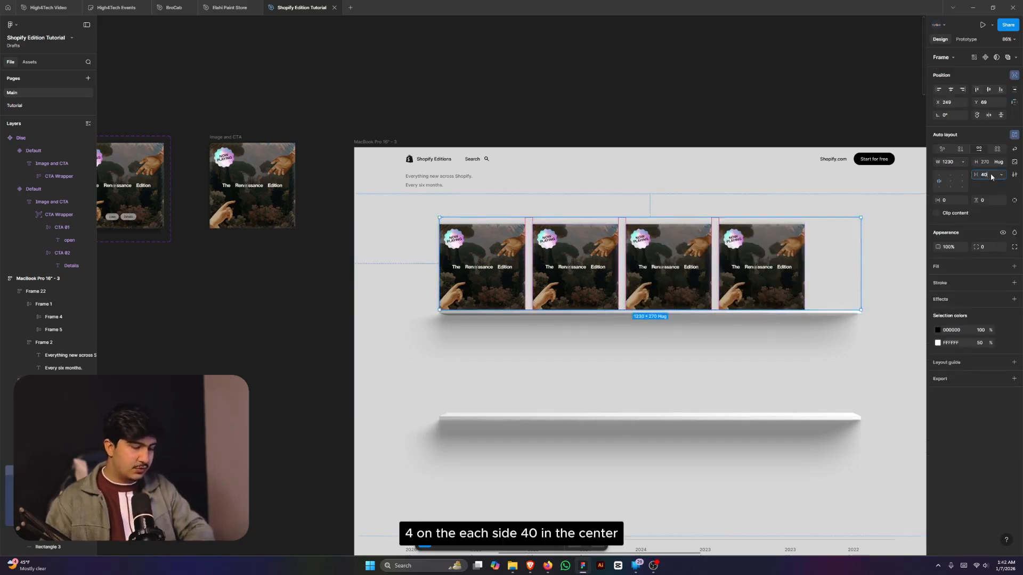
pyautogui.press('Return')
pyautogui.click(951, 183)
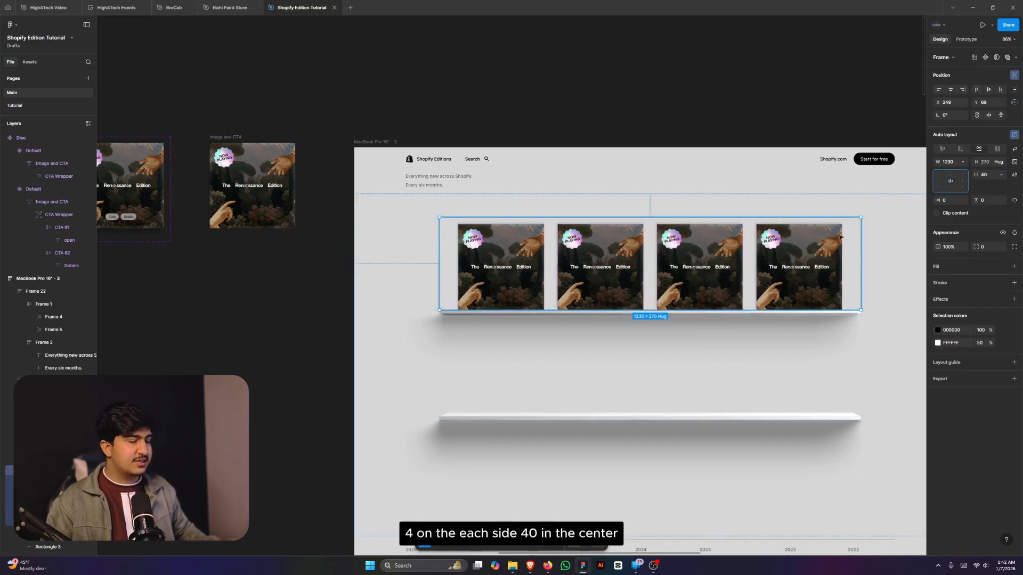
pyautogui.press('Return')
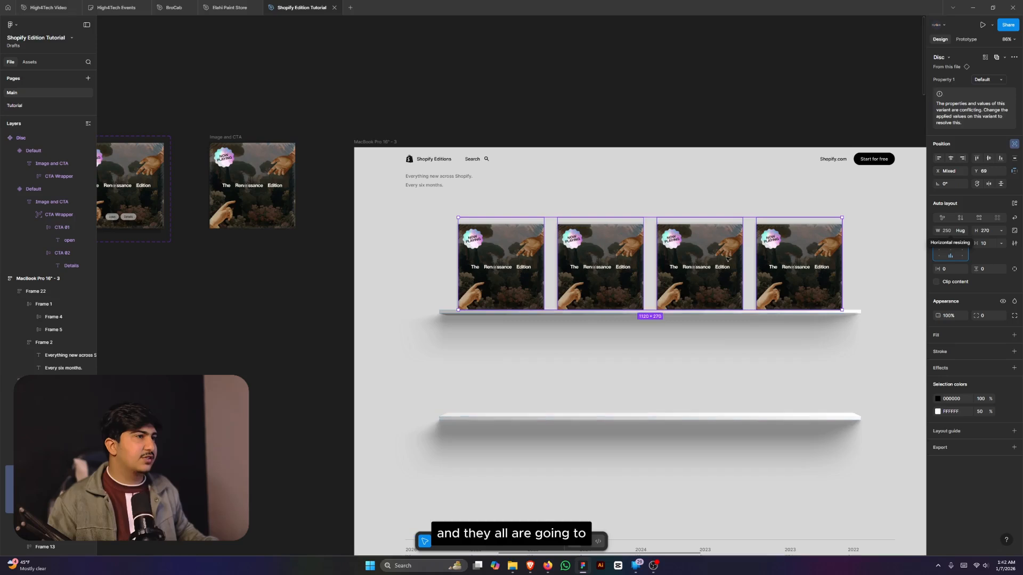
# - Select the fourth, third and second Disc cards on the shelf
pyautogui.click(688, 300)
pyautogui.scroll(-2, 716, 271)
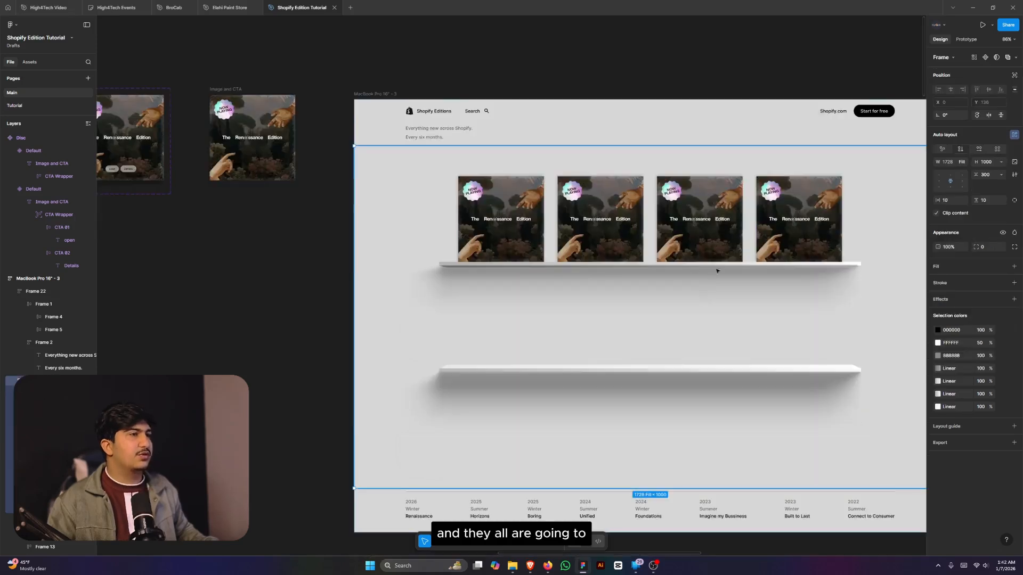
pyautogui.doubleClick(773, 233)
pyautogui.keyDown('shift'); pyautogui.click(704, 223); pyautogui.keyUp('shift')
pyautogui.keyDown('shift'); pyautogui.click(605, 219); pyautogui.keyUp('shift')
pyautogui.keyDown('shift'); pyautogui.click(514, 213); pyautogui.keyUp('shift')
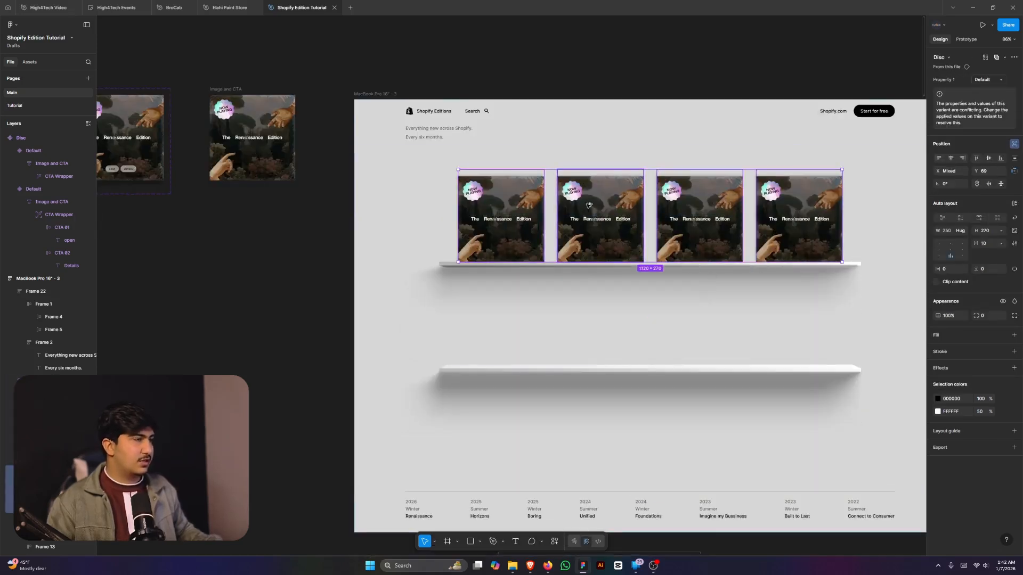
pyautogui.moveTo(589, 205); pyautogui.dragTo(588, 309)
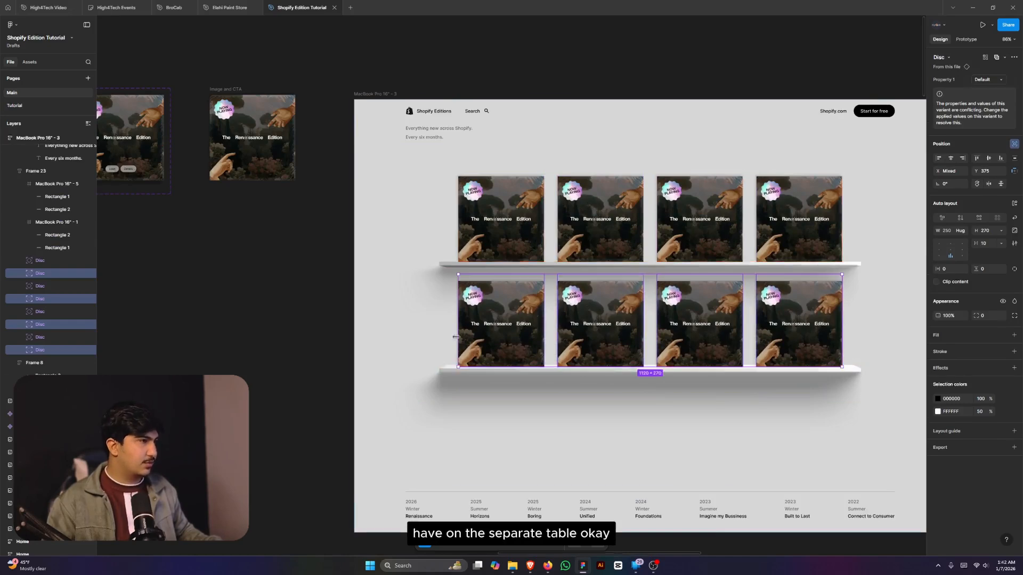
pyautogui.scroll(5, 449, 339)
pyautogui.moveTo(548, 417); pyautogui.dragTo(552, 415)
pyautogui.moveTo(585, 372); pyautogui.dragTo(586, 377)
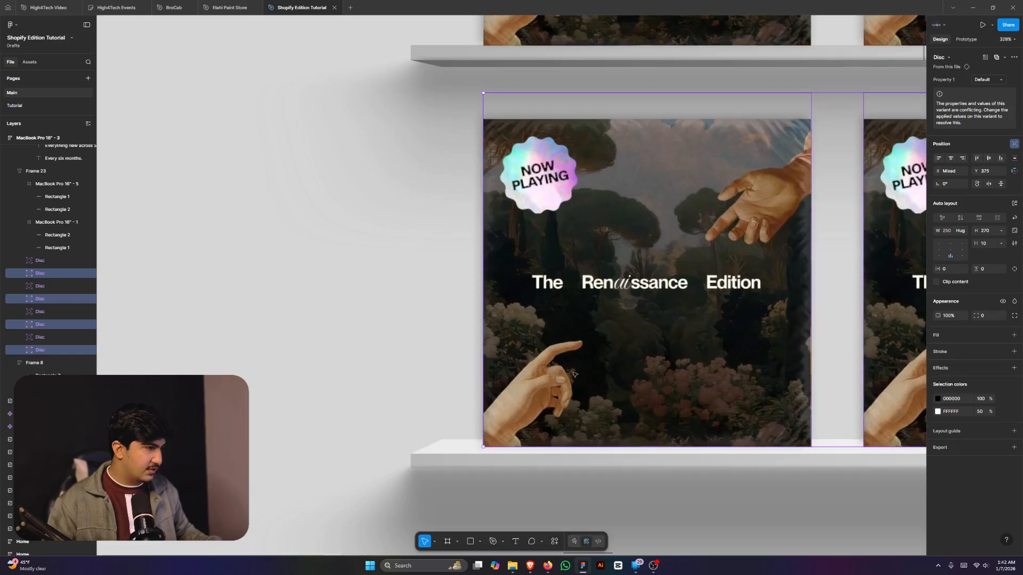
pyautogui.scroll(5, 577, 375)
pyautogui.scroll(-2, 429, 371)
pyautogui.scroll(-3, 429, 369)
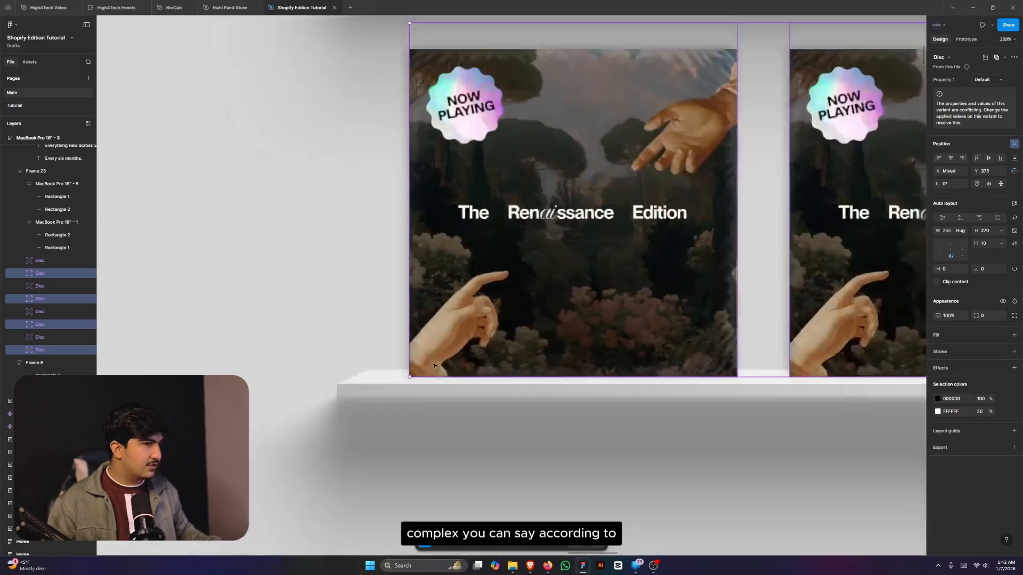
pyautogui.scroll(3, 668, 360)
pyautogui.scroll(-1, 647, 346)
pyautogui.scroll(-1, 647, 346)
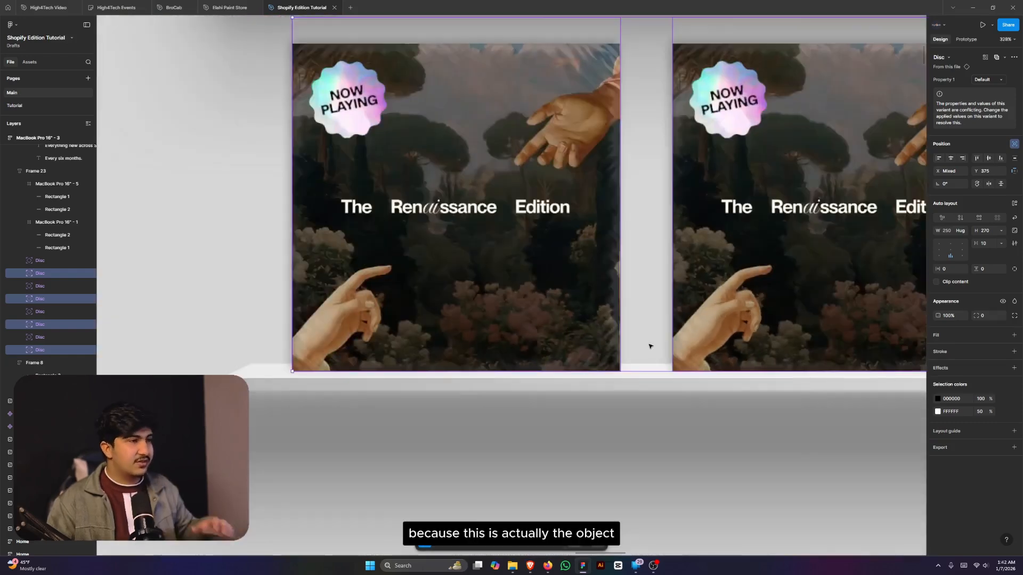
pyautogui.scroll(-4, 524, 343)
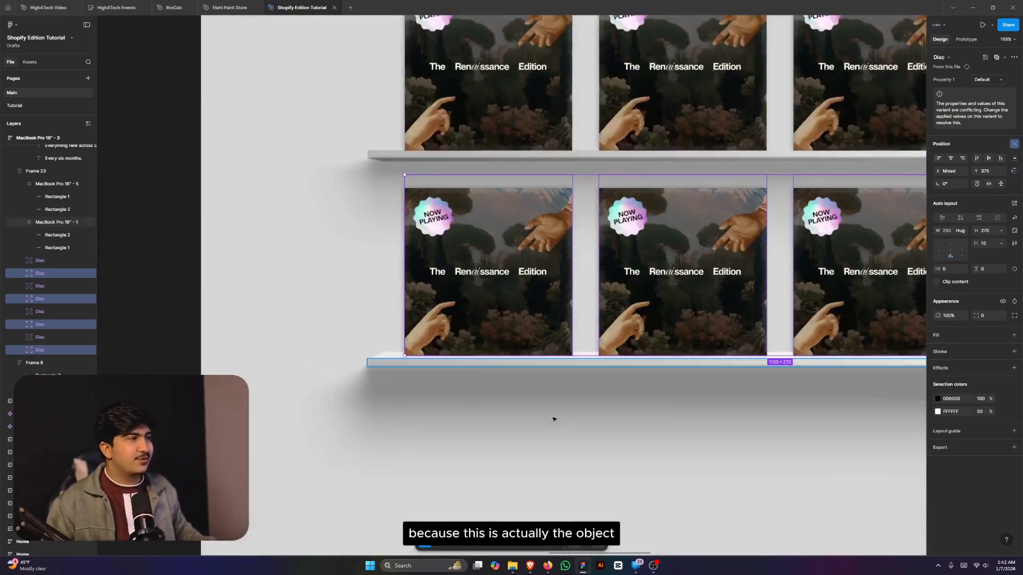
pyautogui.click(493, 411)
pyautogui.scroll(-2, 695, 403)
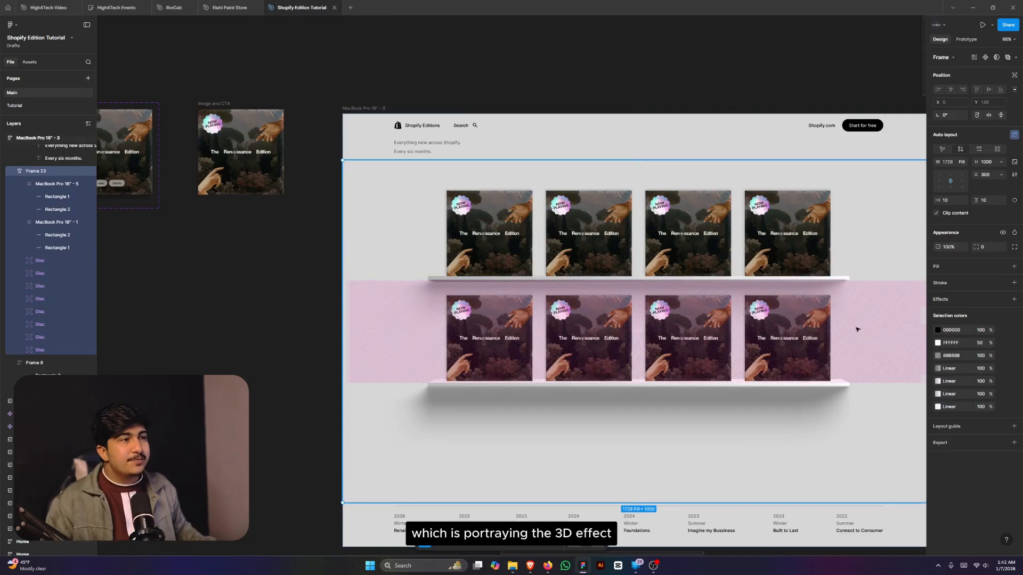
pyautogui.scroll(2, 817, 329)
pyautogui.scroll(-3, 815, 327)
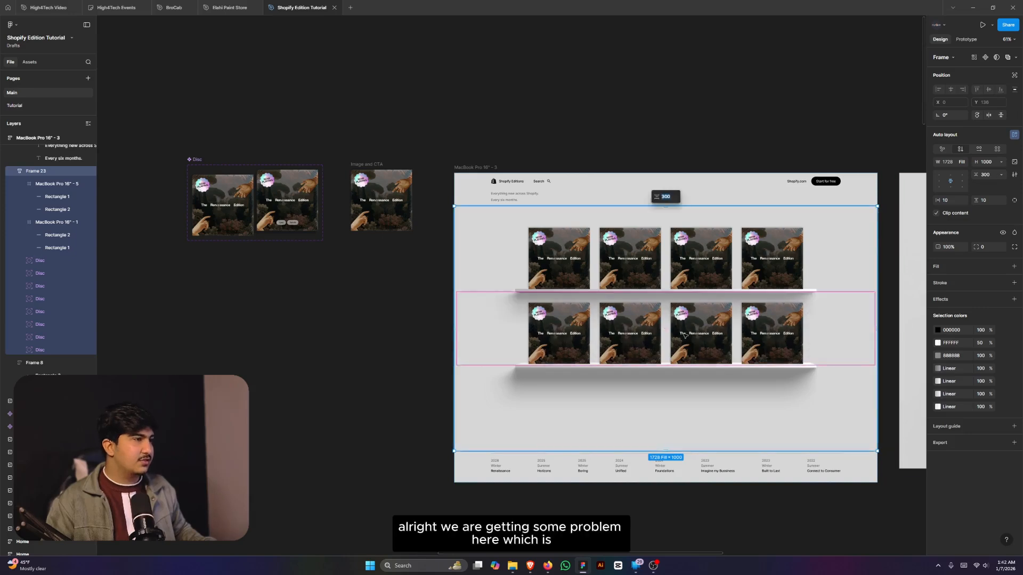
pyautogui.doubleClick(701, 339)
pyautogui.click(586, 399)
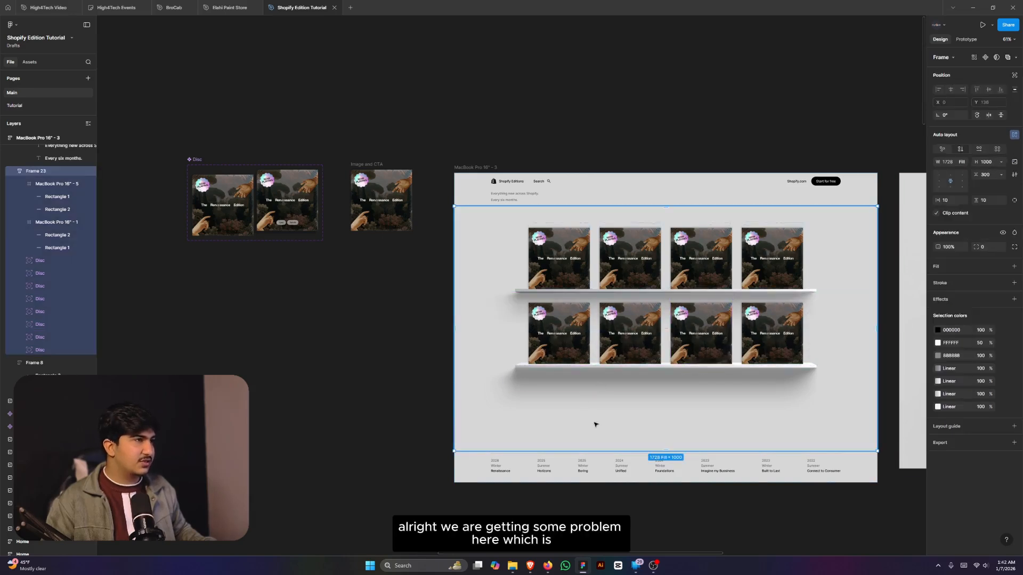
pyautogui.click(658, 263)
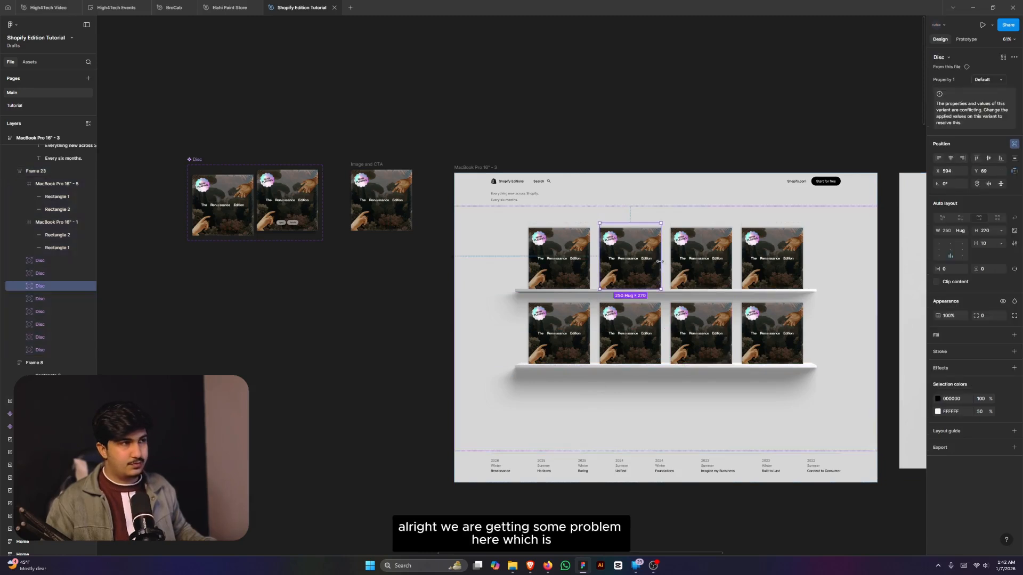
pyautogui.click(584, 270)
pyautogui.click(593, 291)
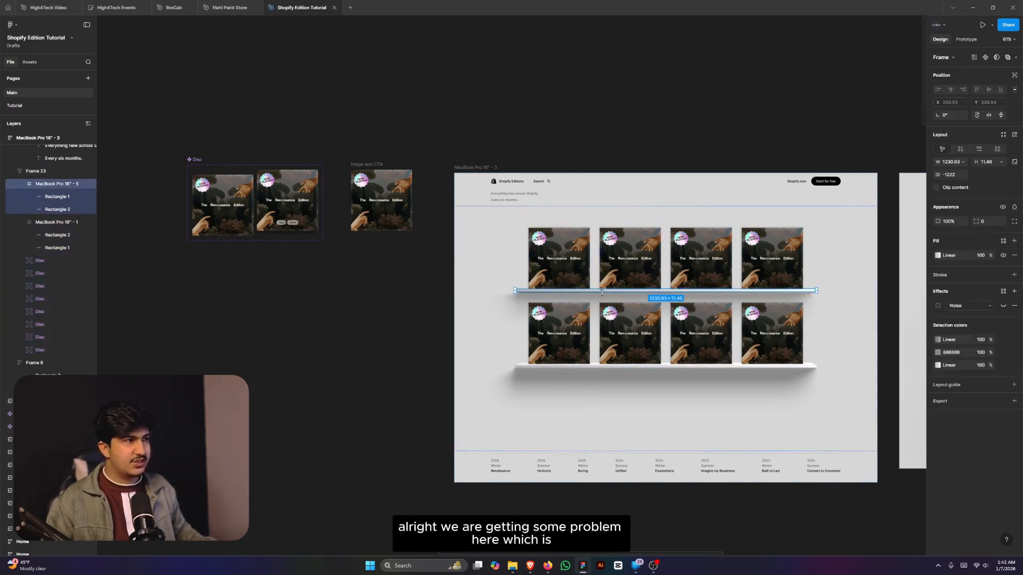
pyautogui.click(484, 313)
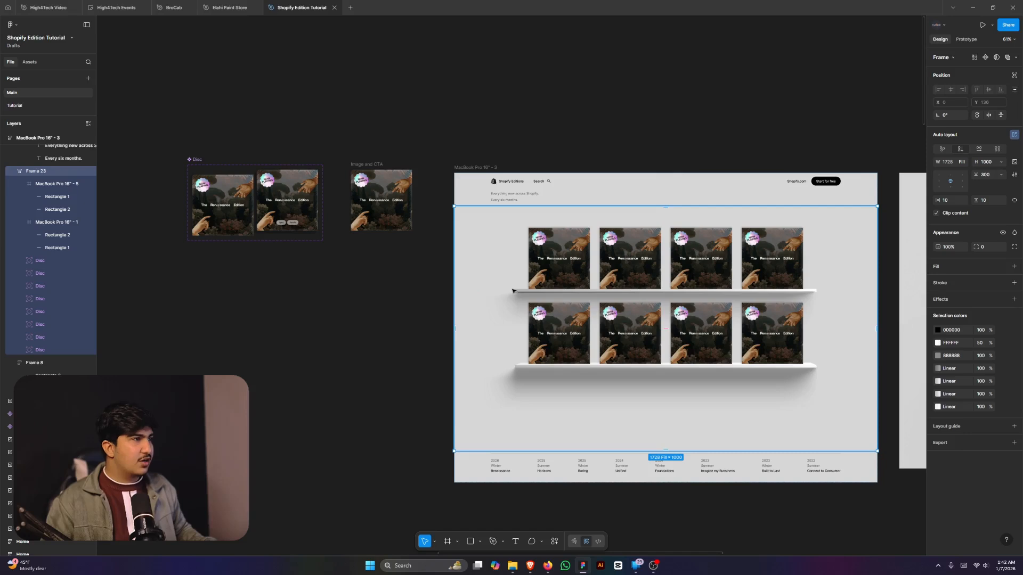
pyautogui.click(517, 291)
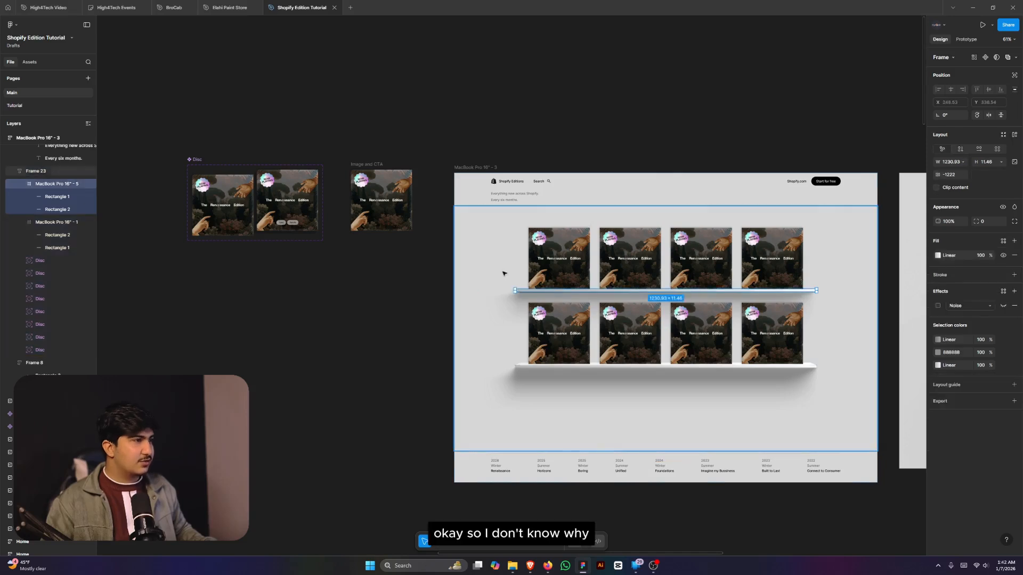
pyautogui.click(519, 368)
pyautogui.click(521, 406)
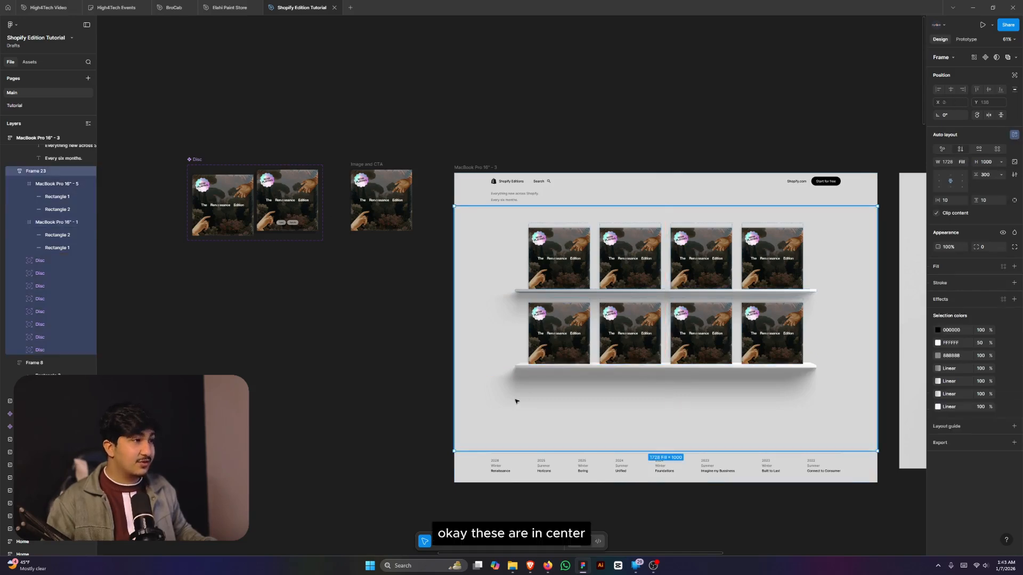
pyautogui.scroll(3, 805, 370)
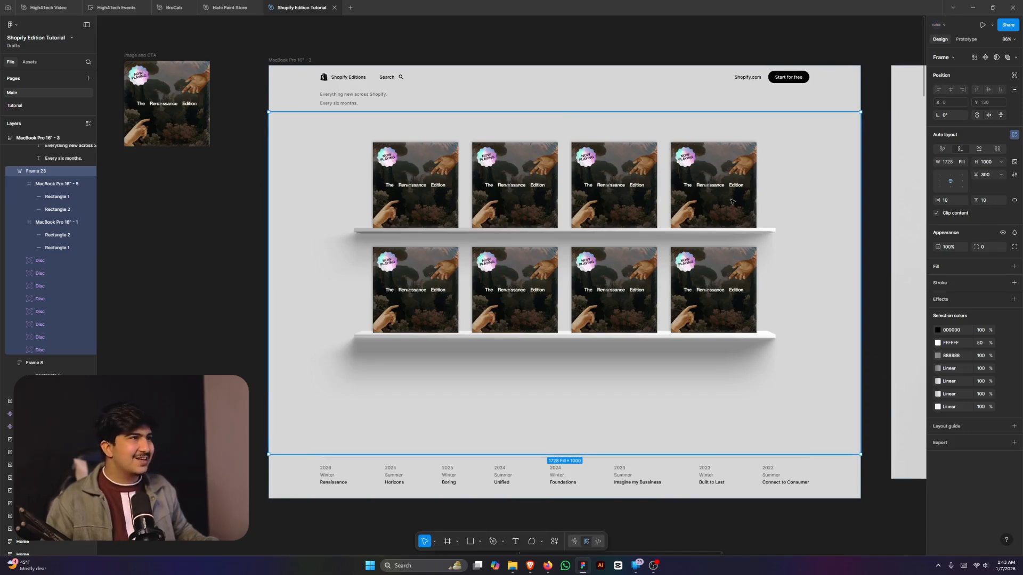
pyautogui.scroll(3, 546, 147)
pyautogui.scroll(2, 630, 245)
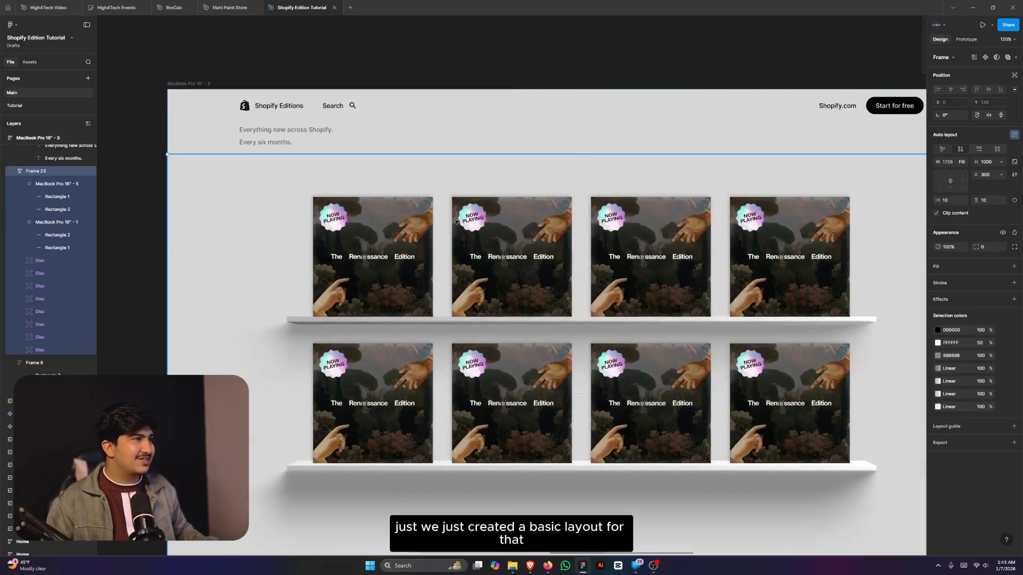
# - Switch the top shelf's second to fourth covers to Horizons, The Boring Edition and UNIFIED
pyautogui.click(428, 239)
pyautogui.scroll(-3, 517, 280)
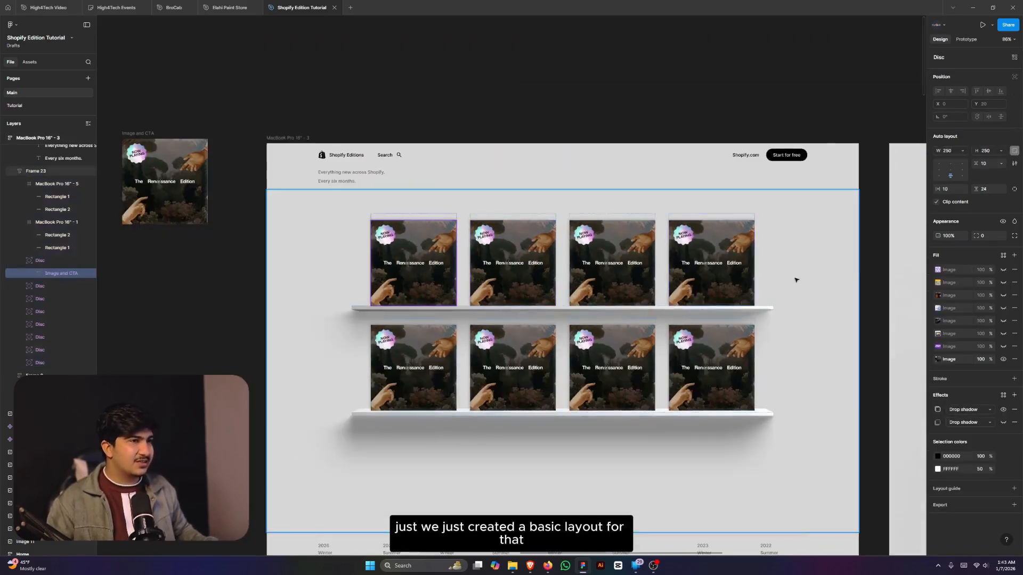
pyautogui.click(870, 266)
pyautogui.scroll(-2, 865, 272)
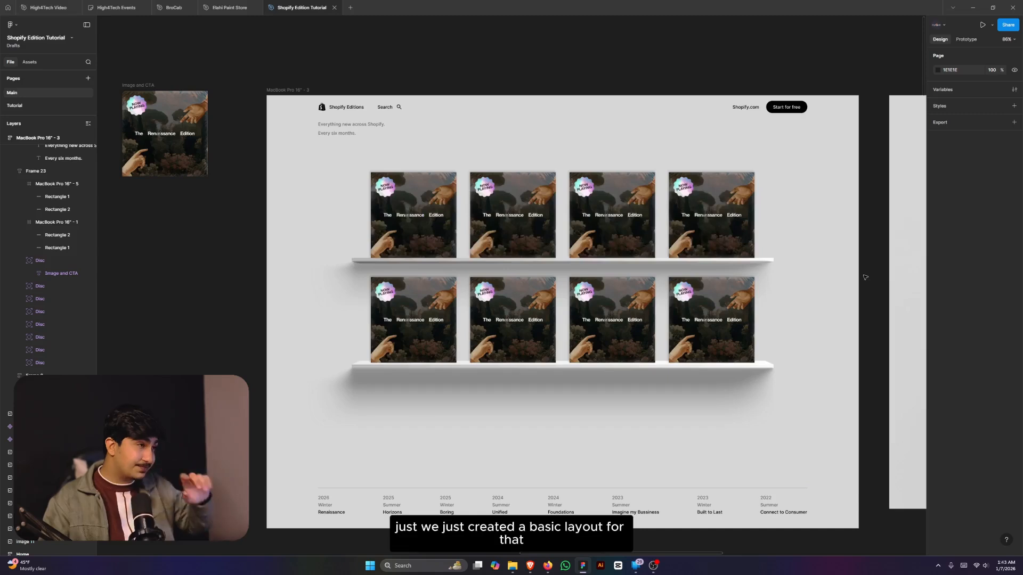
pyautogui.click(513, 215)
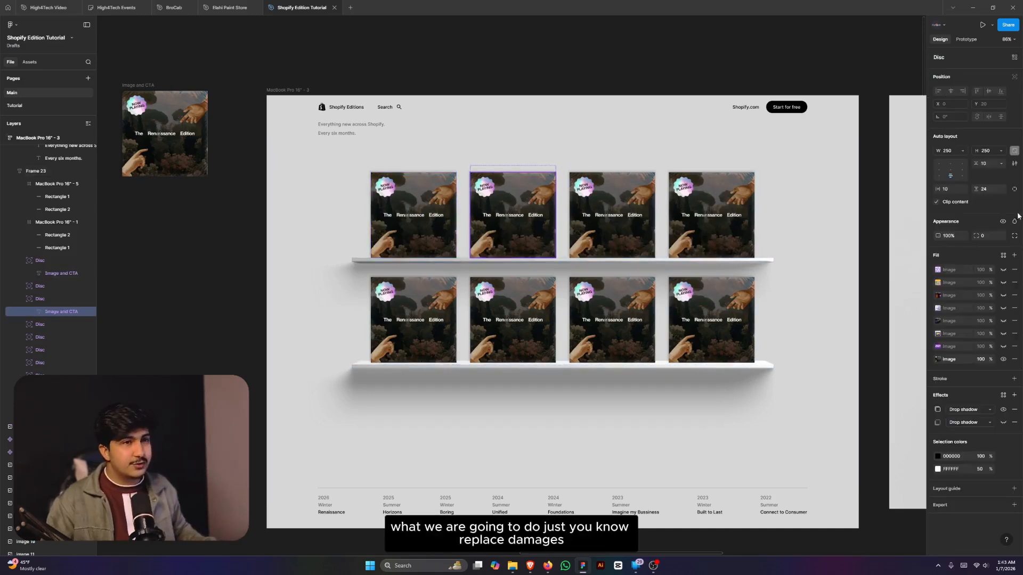
pyautogui.click(1003, 359)
pyautogui.click(633, 255)
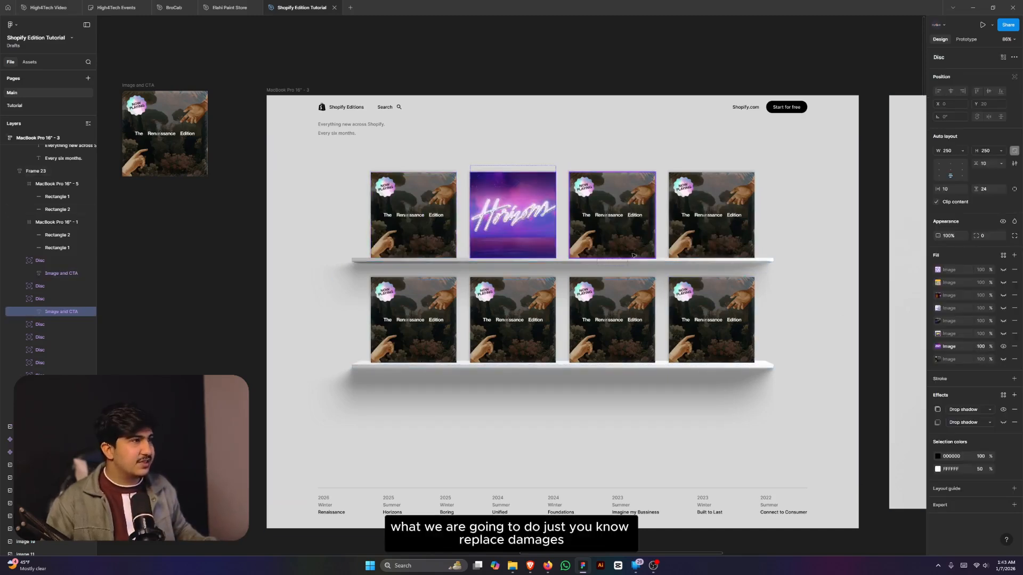
pyautogui.click(1001, 360)
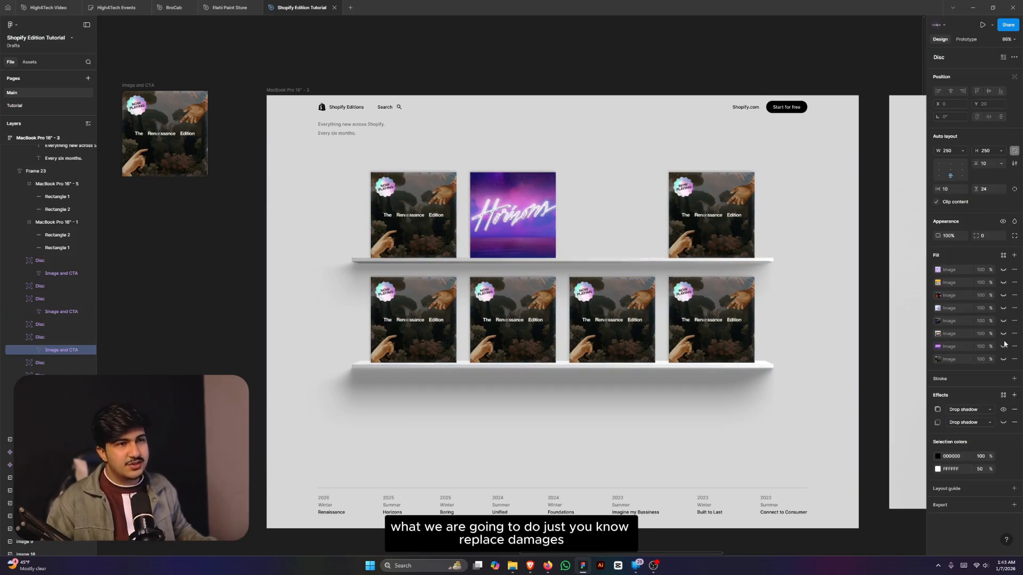
pyautogui.press('Tab')
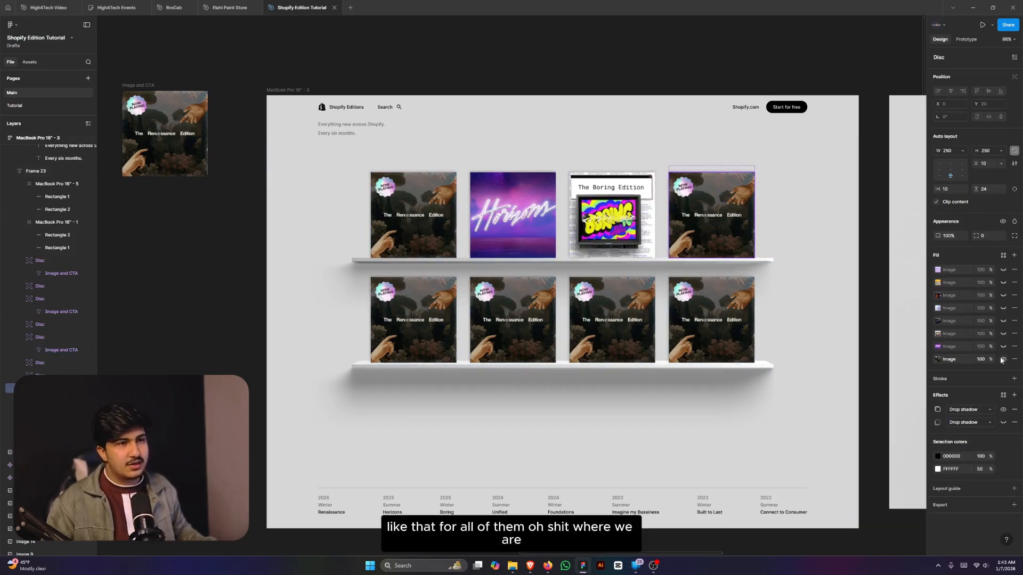
pyautogui.click(1003, 321)
# - Show FOUNDATIONS and IMAGINE MY BUSINESS on the first two bottom-shelf covers
pyautogui.click(435, 313)
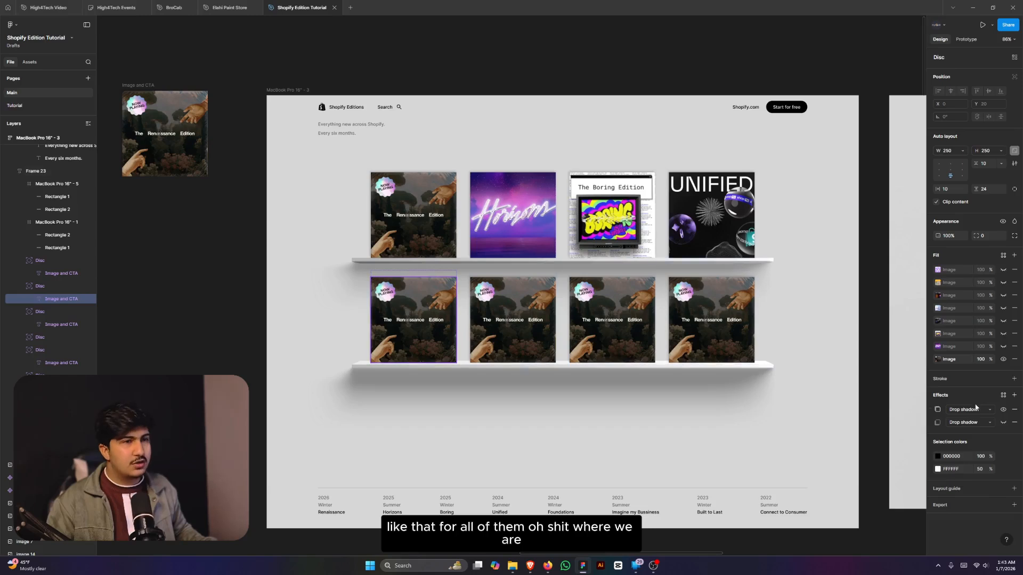
pyautogui.click(1004, 360)
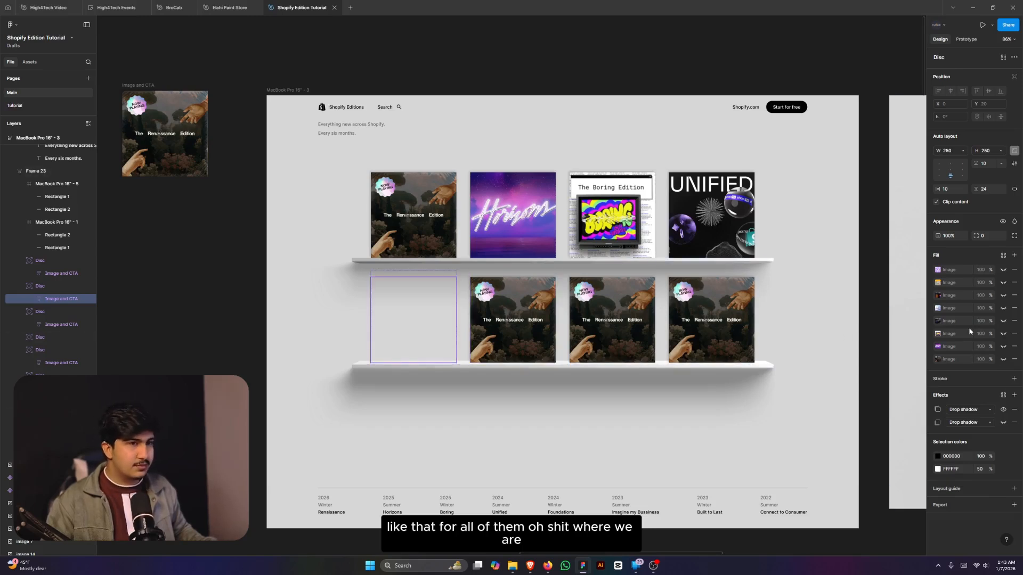
pyautogui.click(1004, 309)
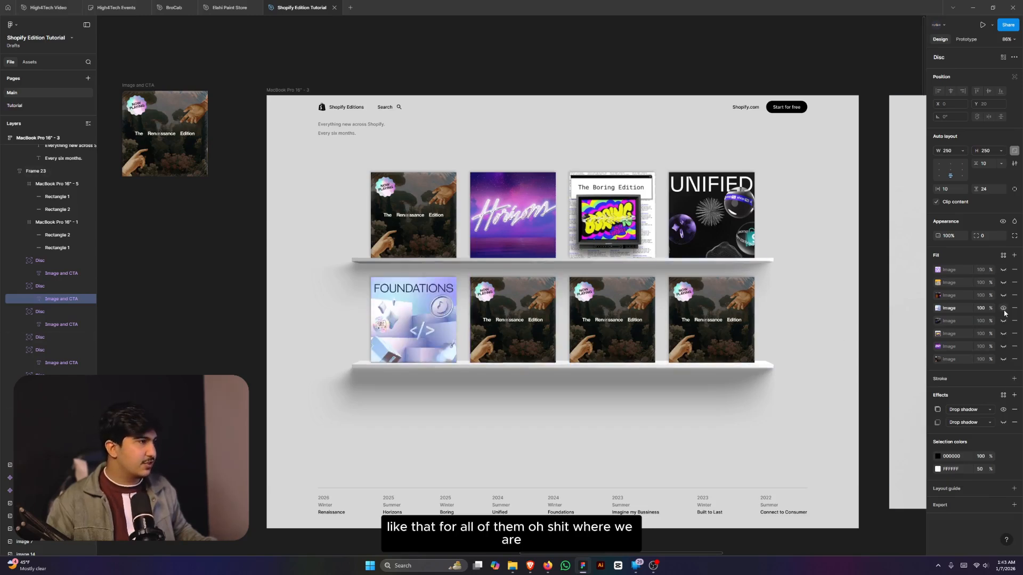
pyautogui.keyDown('ctrl'); pyautogui.click(525, 324); pyautogui.keyUp('ctrl')
pyautogui.click(1004, 360)
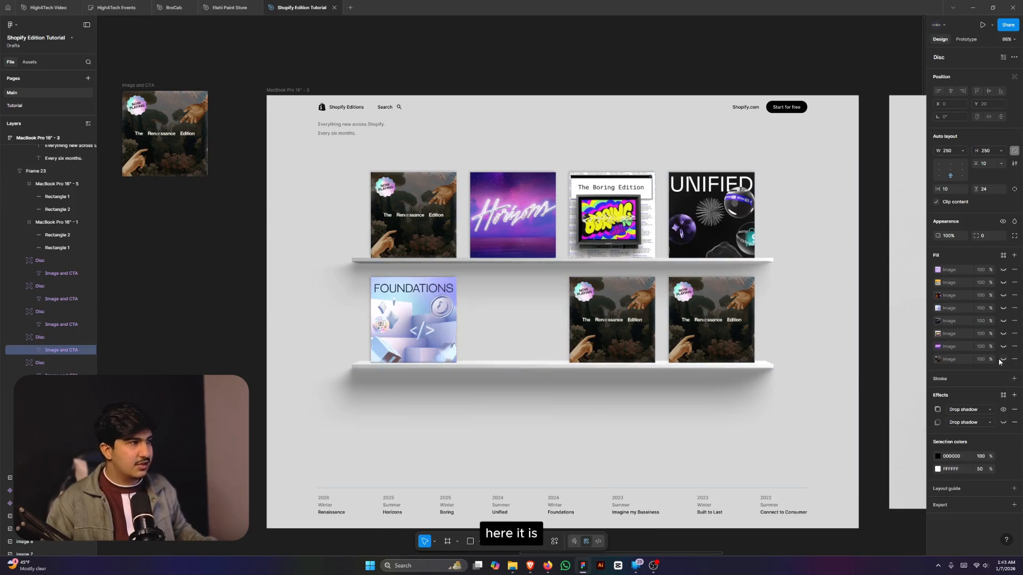
pyautogui.click(1004, 295)
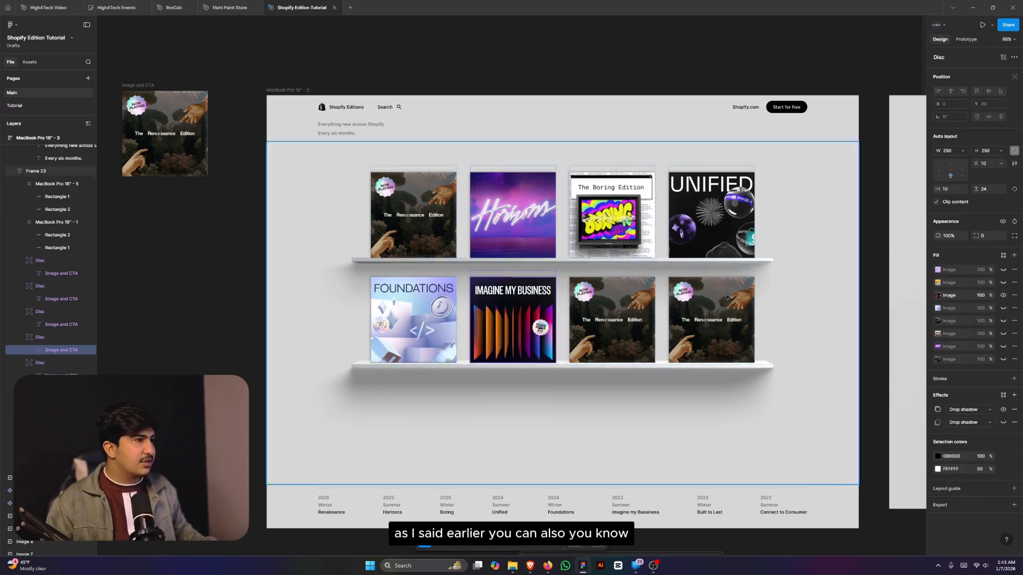
# - Show BUILT TO LAST and CONNECT TO CONSUMER on the last two bottom covers, then deselect
pyautogui.press('Tab')
pyautogui.click(1004, 359)
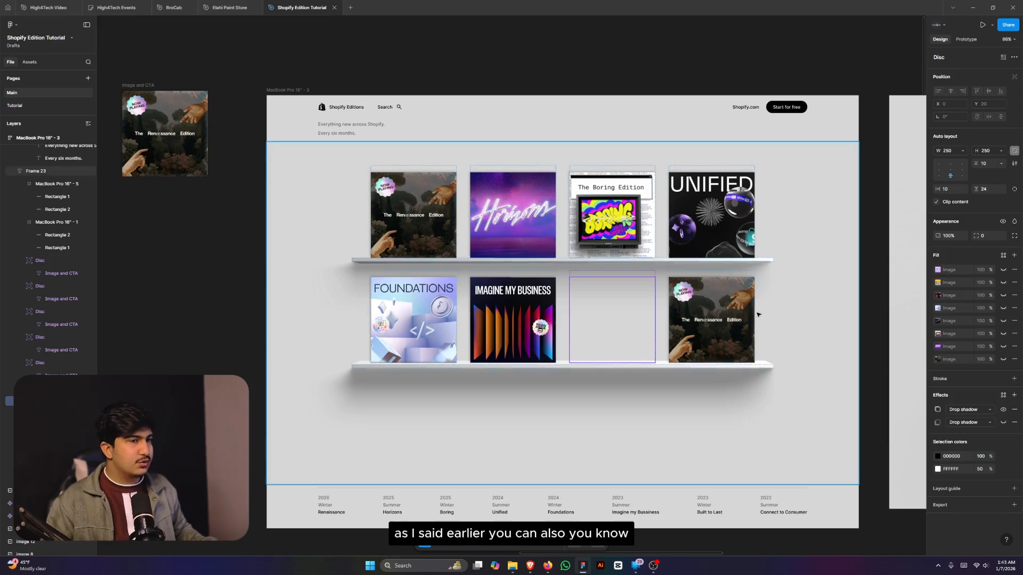
pyautogui.click(1004, 283)
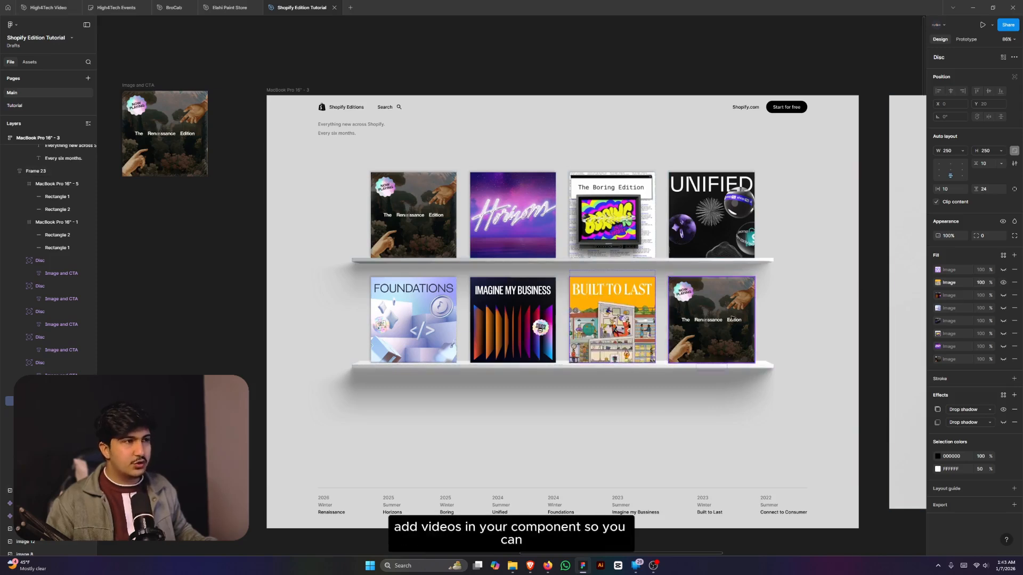
pyautogui.press('Tab')
pyautogui.click(1003, 360)
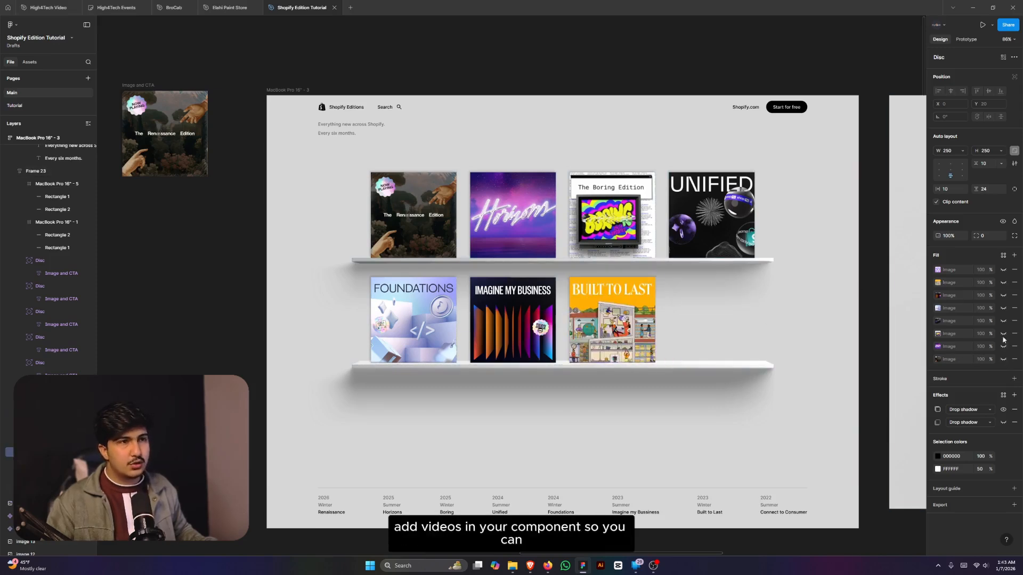
pyautogui.click(1004, 270)
pyautogui.scroll(-5, 785, 303)
pyautogui.click(802, 305)
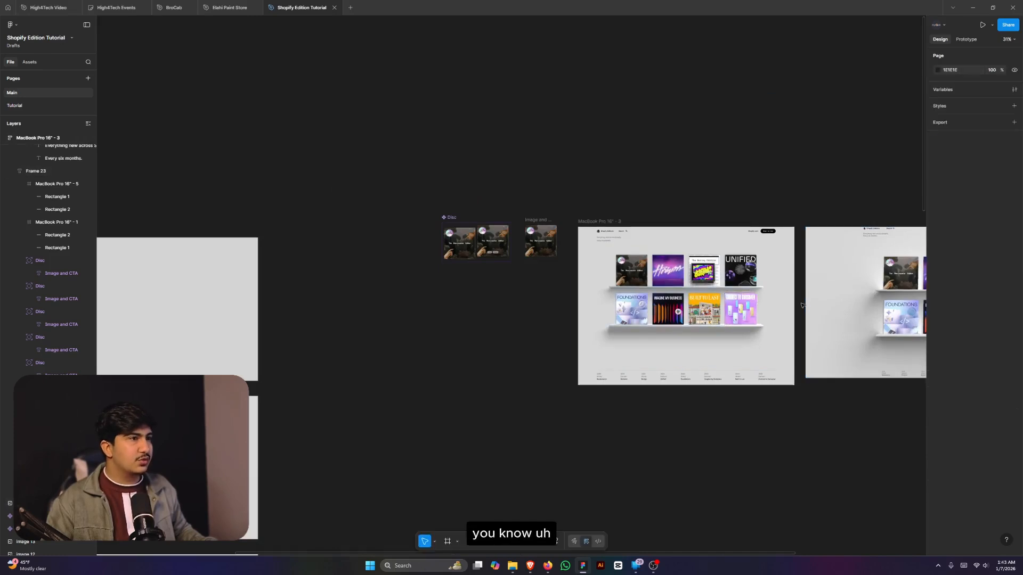
pyautogui.scroll(5, 782, 296)
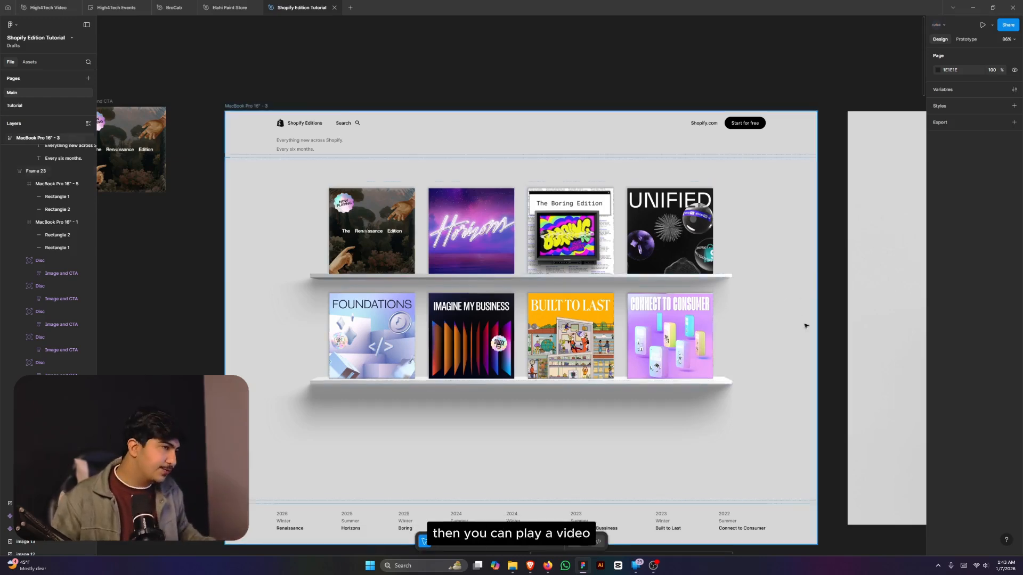
# - Shift-select the four top-shelf and four bottom-shelf album-cover Disc cards together
pyautogui.scroll(-3, 802, 326)
pyautogui.scroll(6, 746, 326)
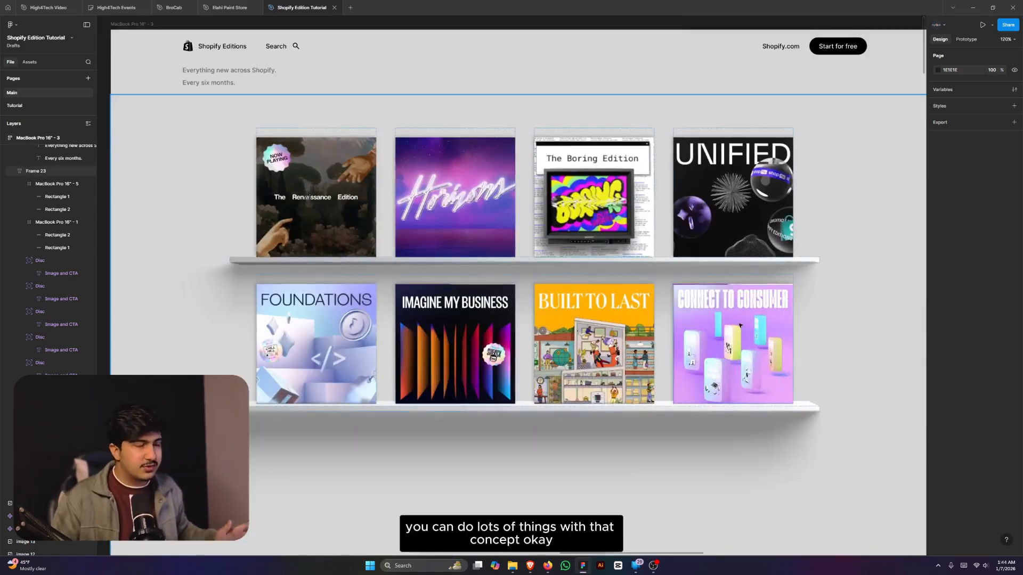
pyautogui.scroll(-5, 739, 325)
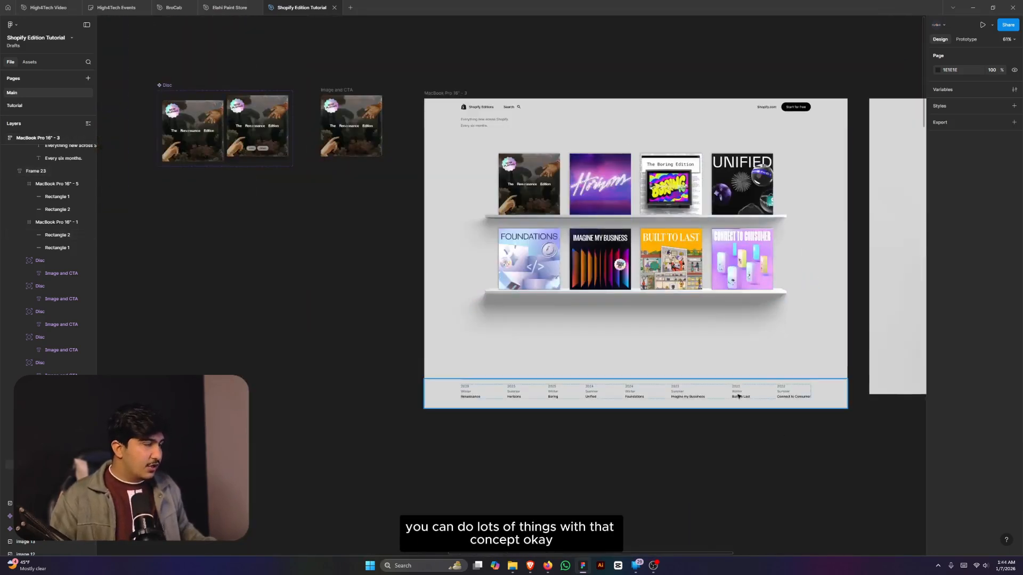
pyautogui.scroll(2, 516, 244)
pyautogui.scroll(5, 517, 250)
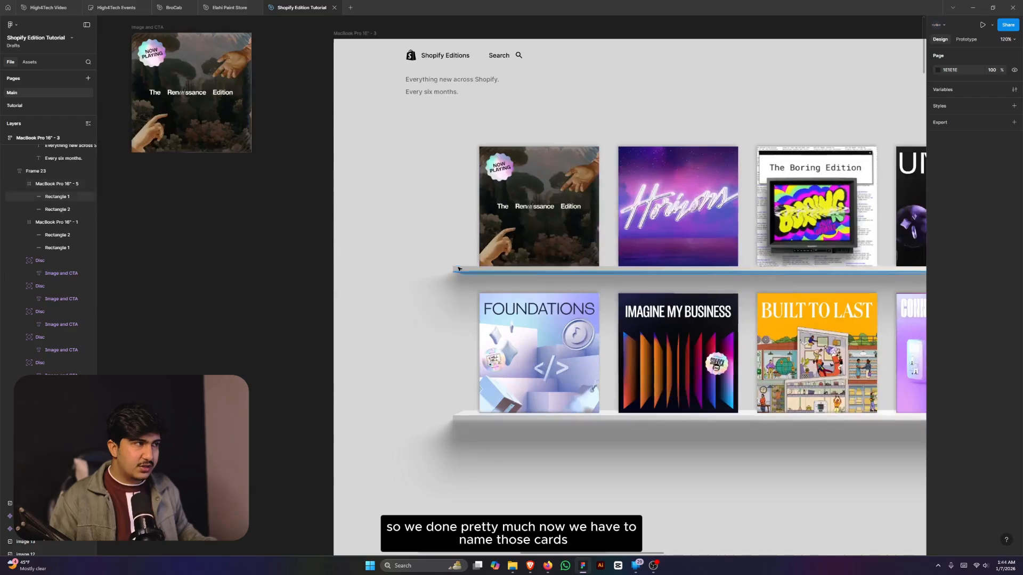
pyautogui.scroll(-2, 457, 270)
pyautogui.click(514, 224)
pyautogui.keyDown('shift'); pyautogui.click(613, 224); pyautogui.keyUp('shift')
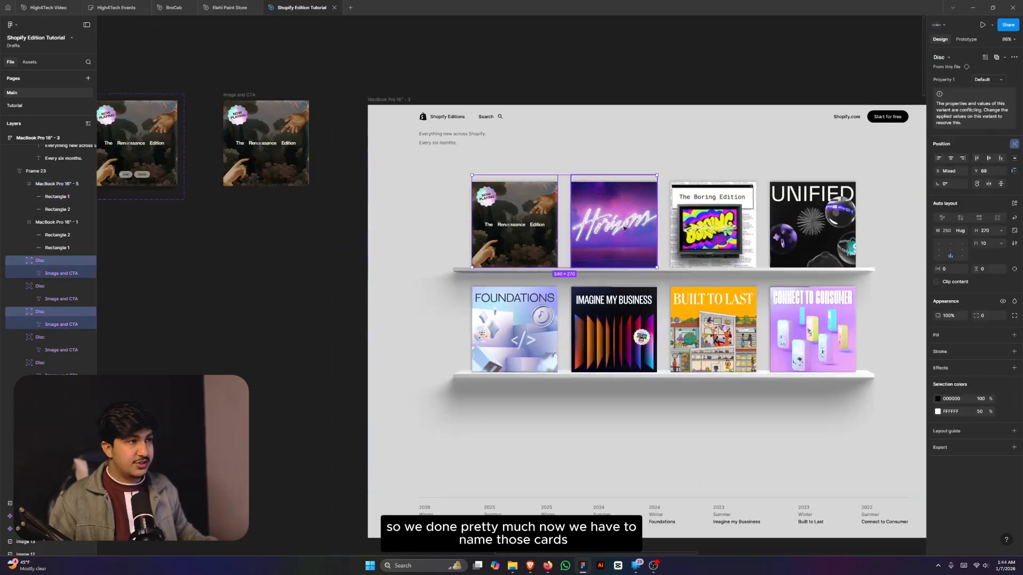
pyautogui.keyDown('shift'); pyautogui.click(712, 224); pyautogui.keyUp('shift')
pyautogui.keyDown('shift'); pyautogui.click(806, 224); pyautogui.keyUp('shift')
pyautogui.keyDown('shift'); pyautogui.click(515, 328); pyautogui.keyUp('shift')
pyautogui.keyDown('shift'); pyautogui.click(613, 327); pyautogui.keyUp('shift')
pyautogui.keyDown('shift'); pyautogui.click(713, 327); pyautogui.keyUp('shift')
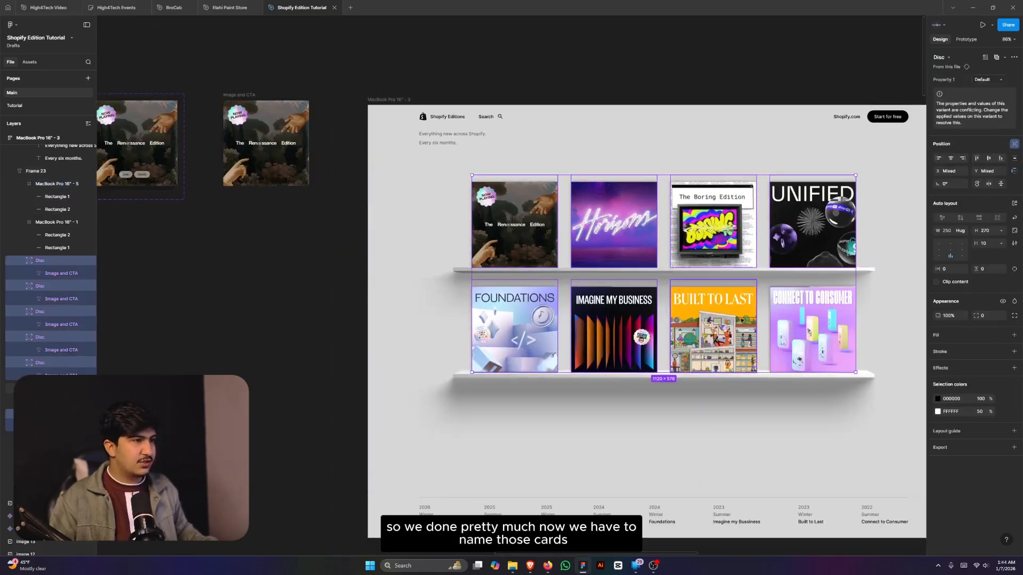
pyautogui.keyDown('shift'); pyautogui.click(807, 319); pyautogui.keyUp('shift')
# - Batch-rename the eight selected cards to DISC with descending numbers, DISC 08 to DISC 01
pyautogui.hotkey('ctrl', 'r')
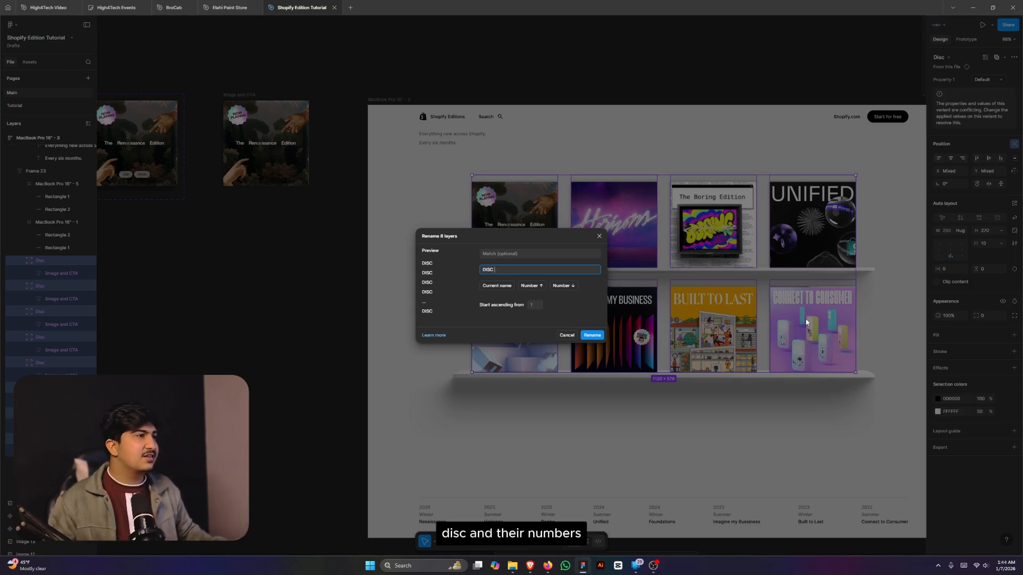
pyautogui.click(568, 287)
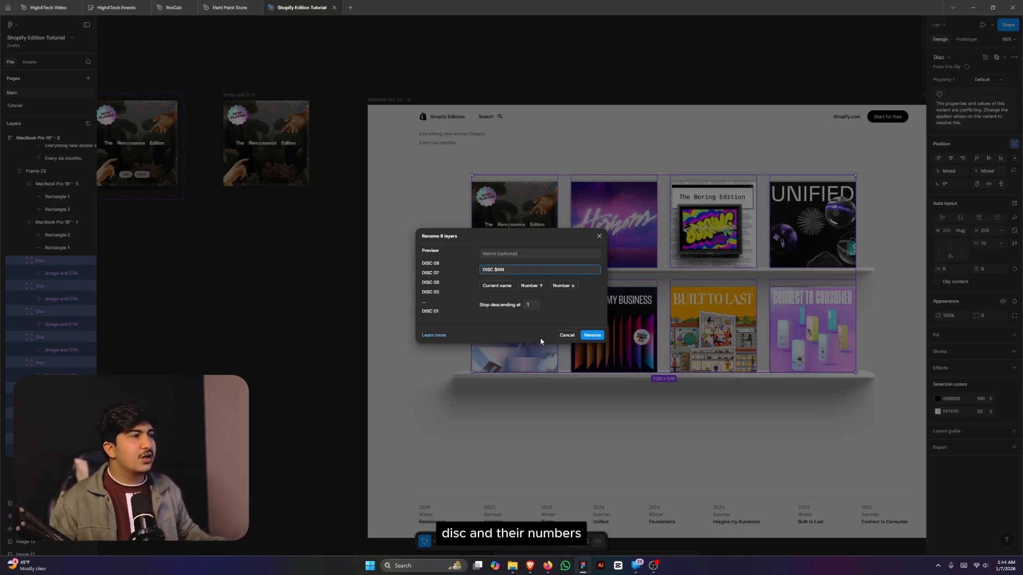
pyautogui.click(590, 336)
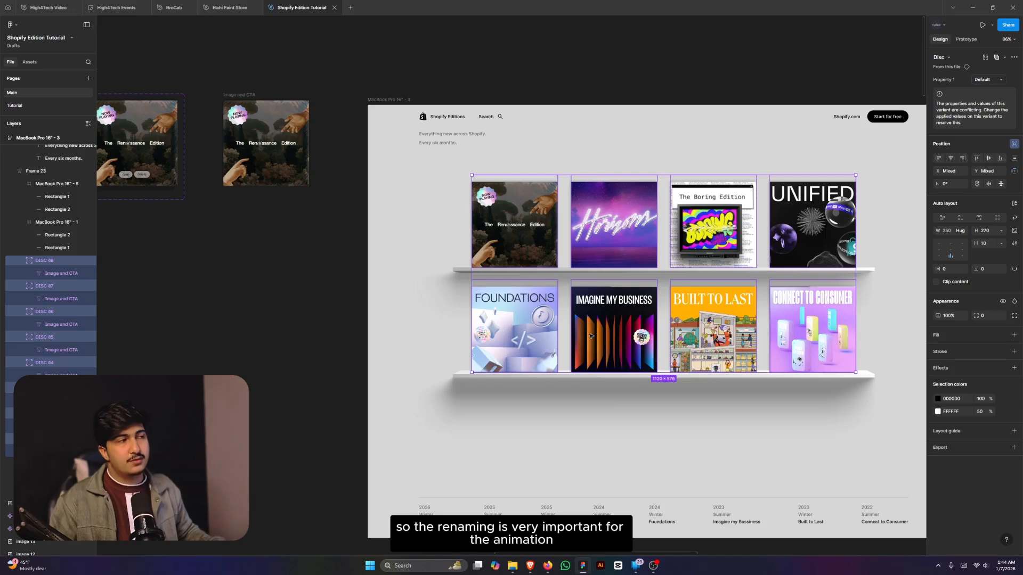
pyautogui.scroll(-6, 669, 207)
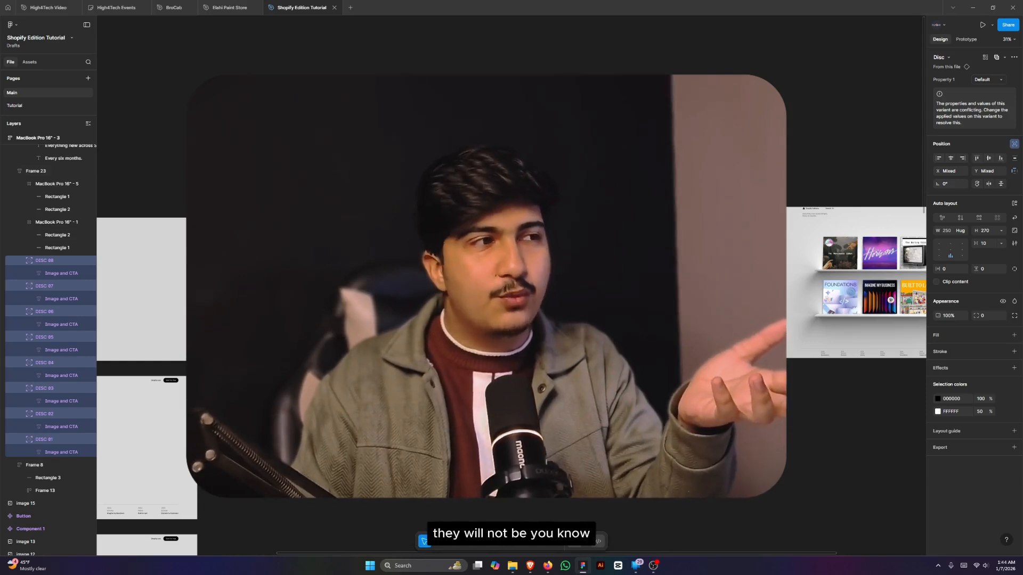
pyautogui.press('Escape')
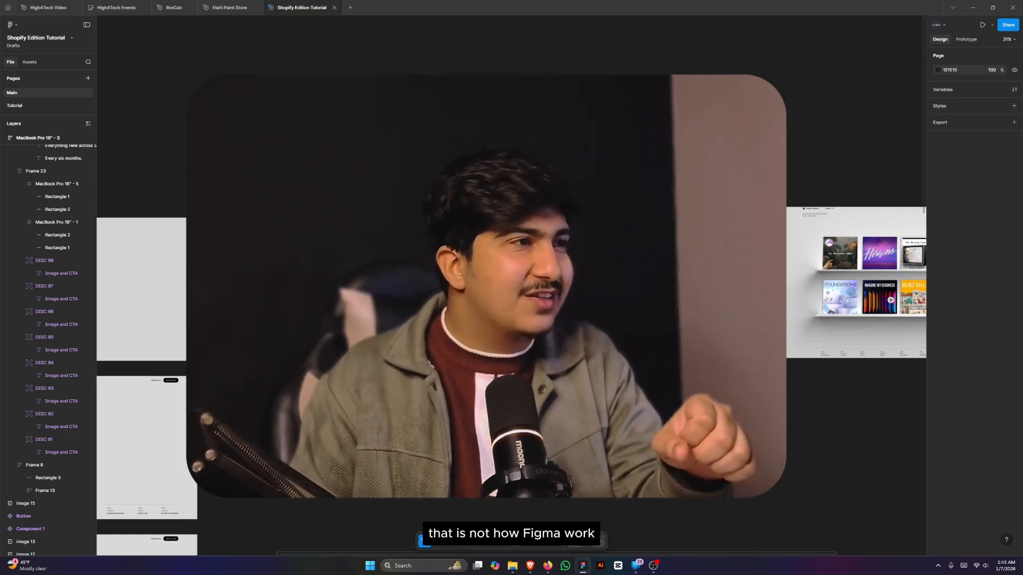
pyautogui.click(58, 171)
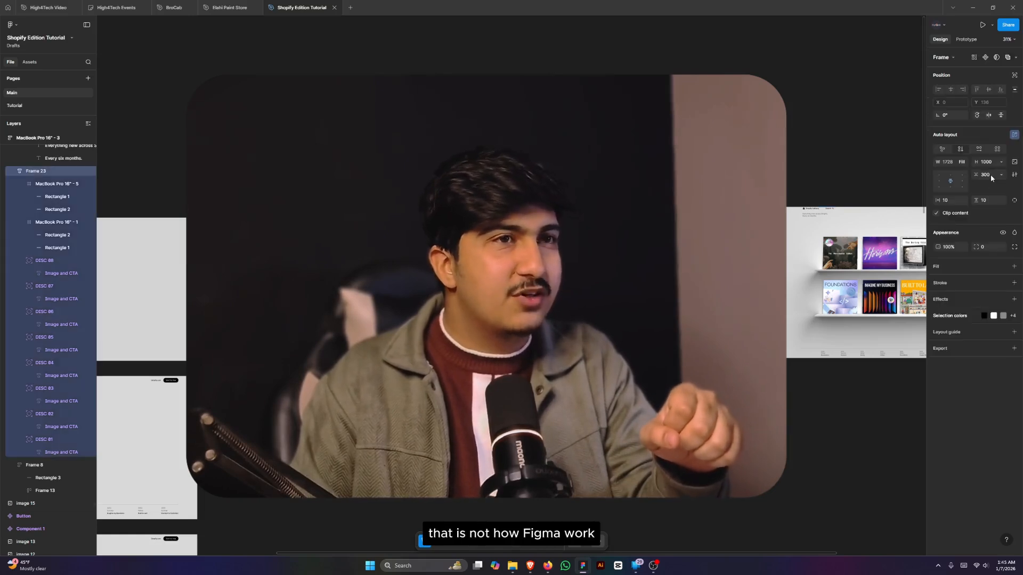
pyautogui.click(986, 174)
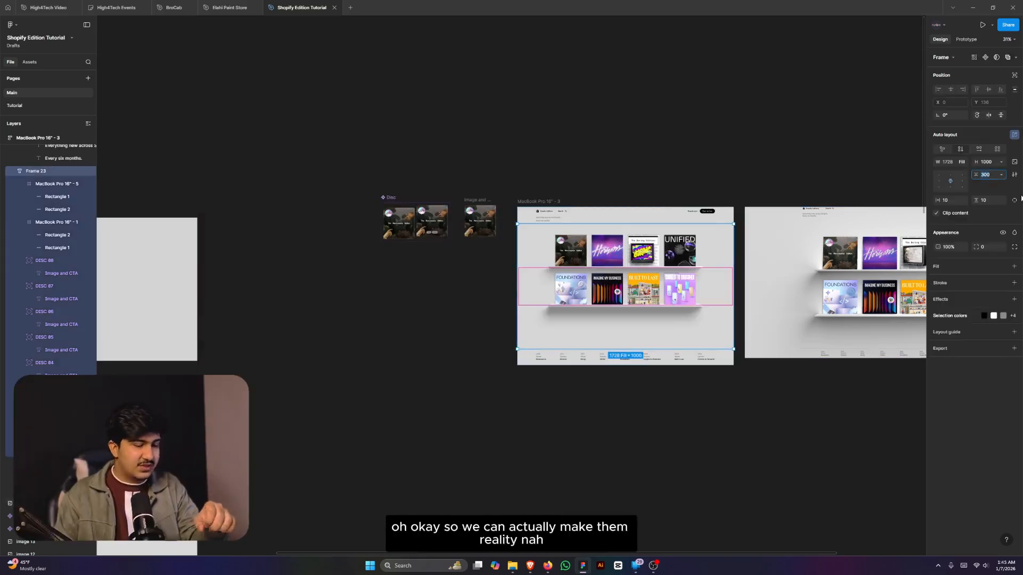
pyautogui.write('350')
pyautogui.press('Return')
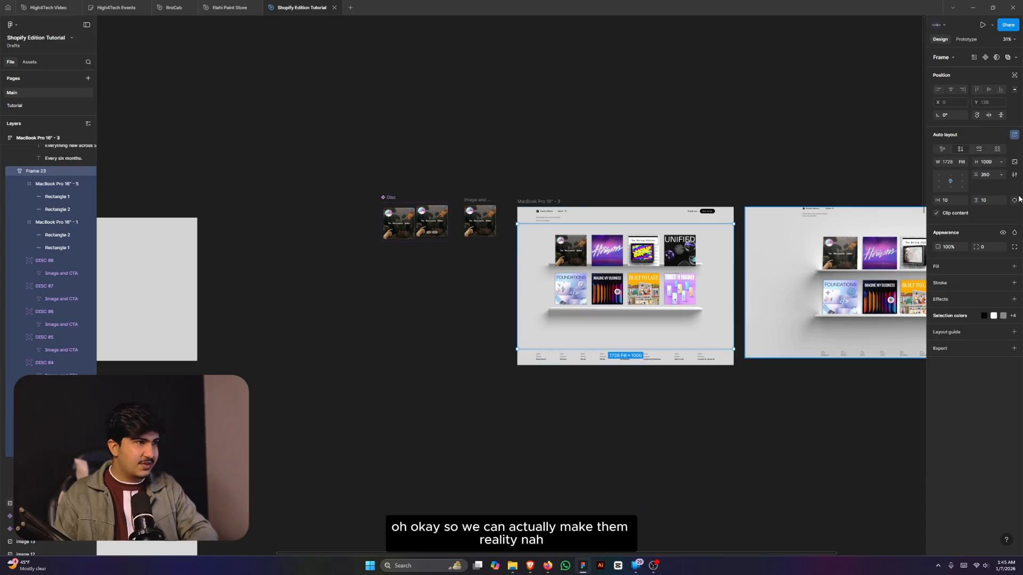
pyautogui.hotkey('ctrl', 'z')
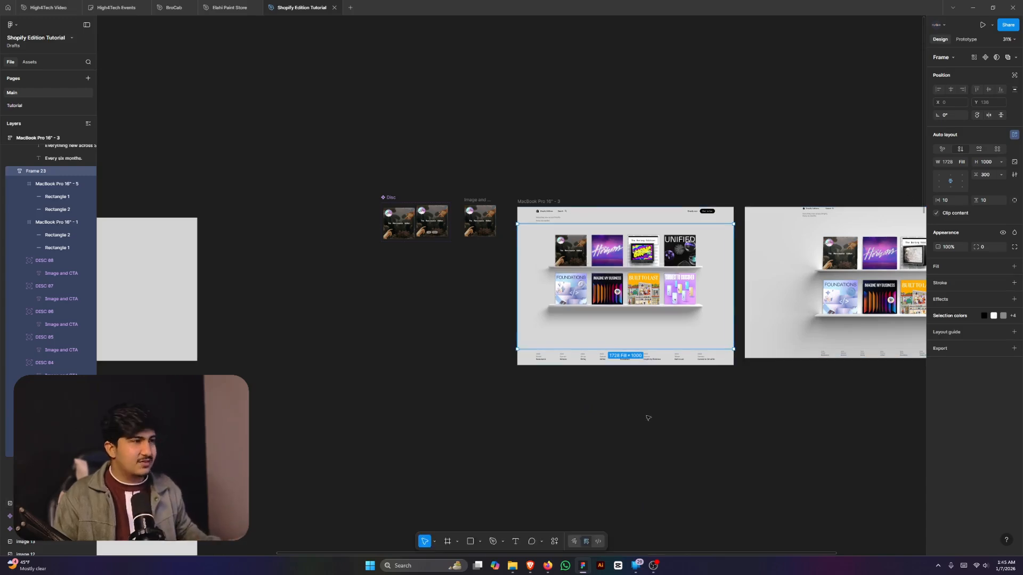
pyautogui.click(648, 418)
pyautogui.scroll(5, 634, 221)
pyautogui.scroll(-2, 613, 245)
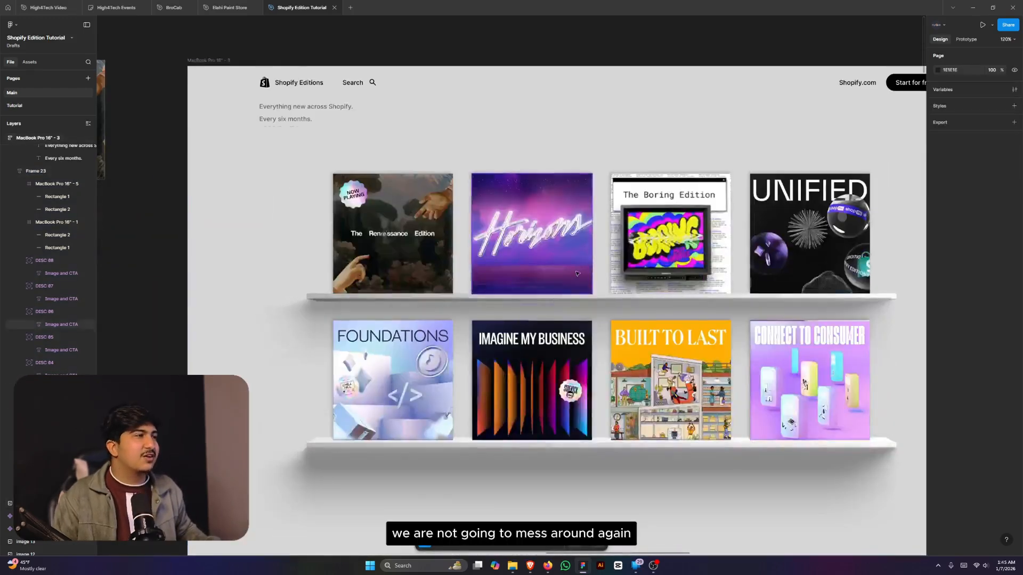
pyautogui.scroll(-3, 577, 273)
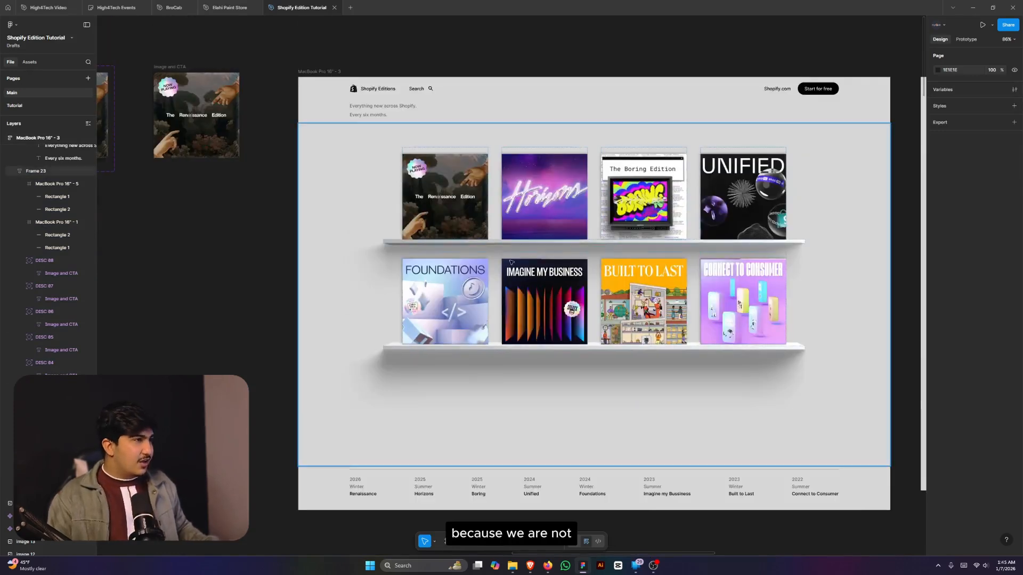
pyautogui.scroll(1, 510, 261)
pyautogui.doubleClick(479, 262)
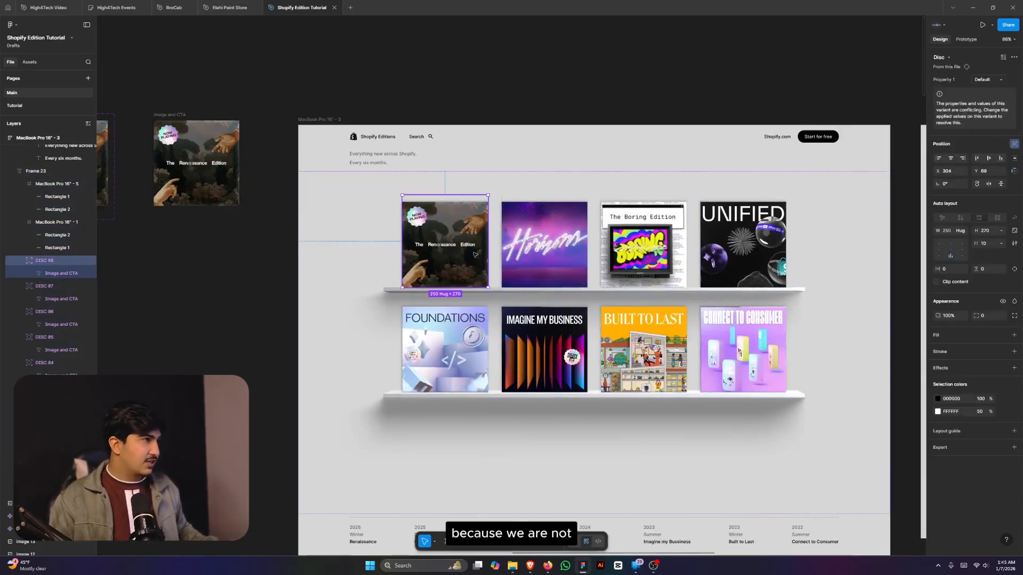
pyautogui.click(585, 234)
pyautogui.click(648, 241)
pyautogui.click(733, 243)
pyautogui.scroll(-2, 628, 303)
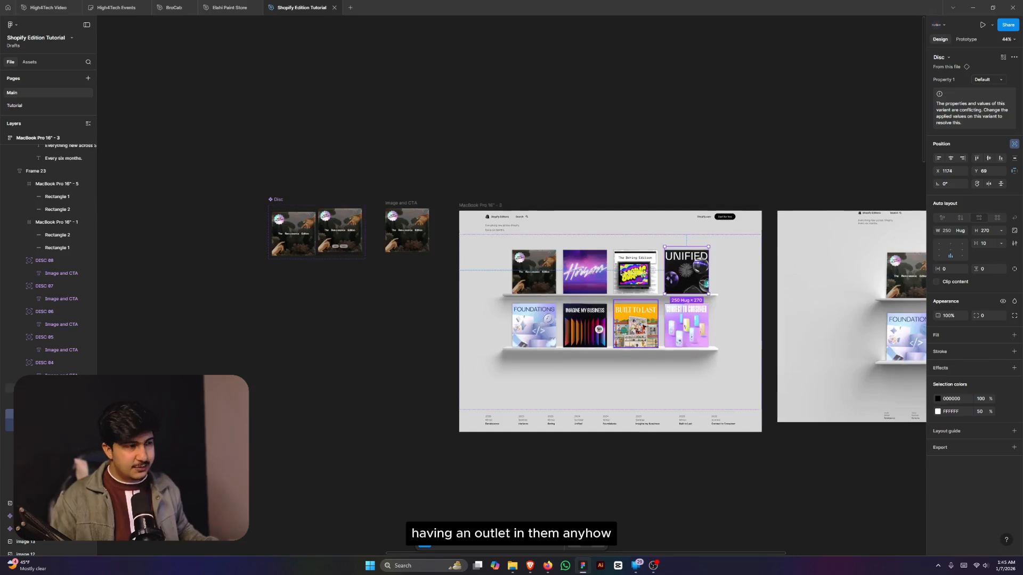
pyautogui.press('Escape')
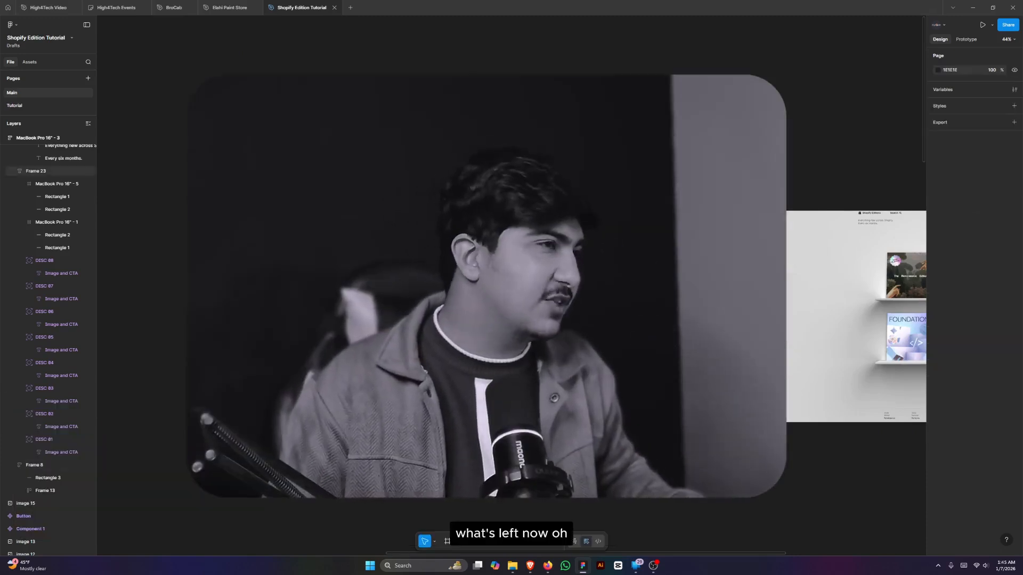
pyautogui.scroll(-2, 532, 313)
# - Duplicate the MacBook Pro 16" - 3 page frame below the original
pyautogui.click(554, 243)
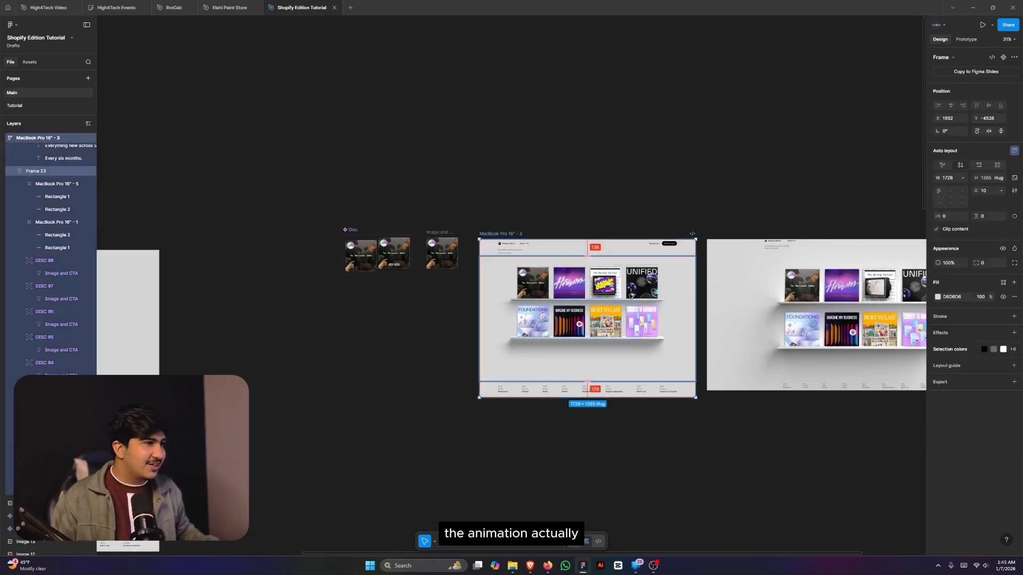
pyautogui.moveTo(632, 296); pyautogui.dragTo(613, 476)
pyautogui.scroll(-3, 788, 426)
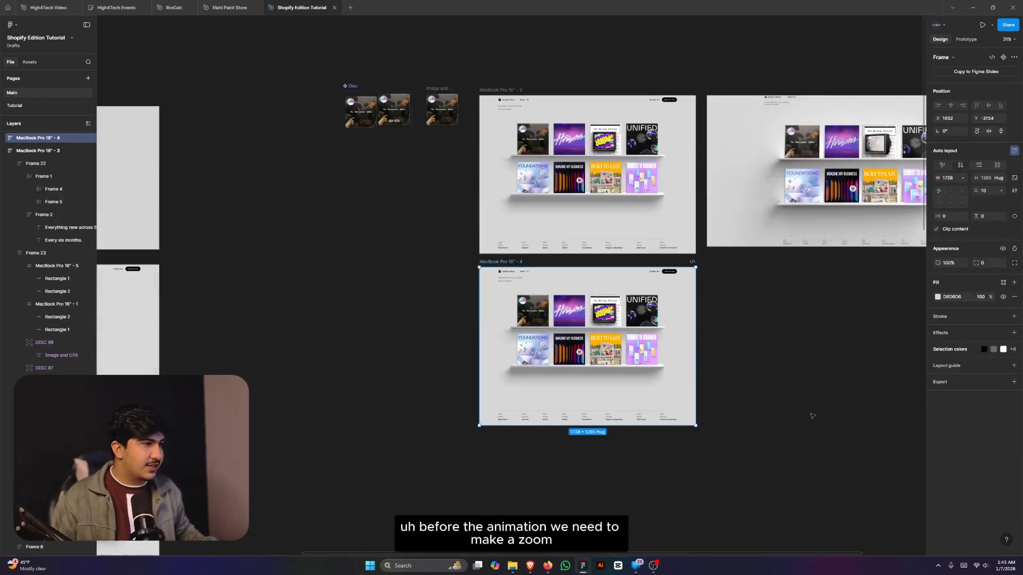
pyautogui.click(831, 409)
pyautogui.scroll(-2, 823, 406)
pyautogui.scroll(3, 670, 376)
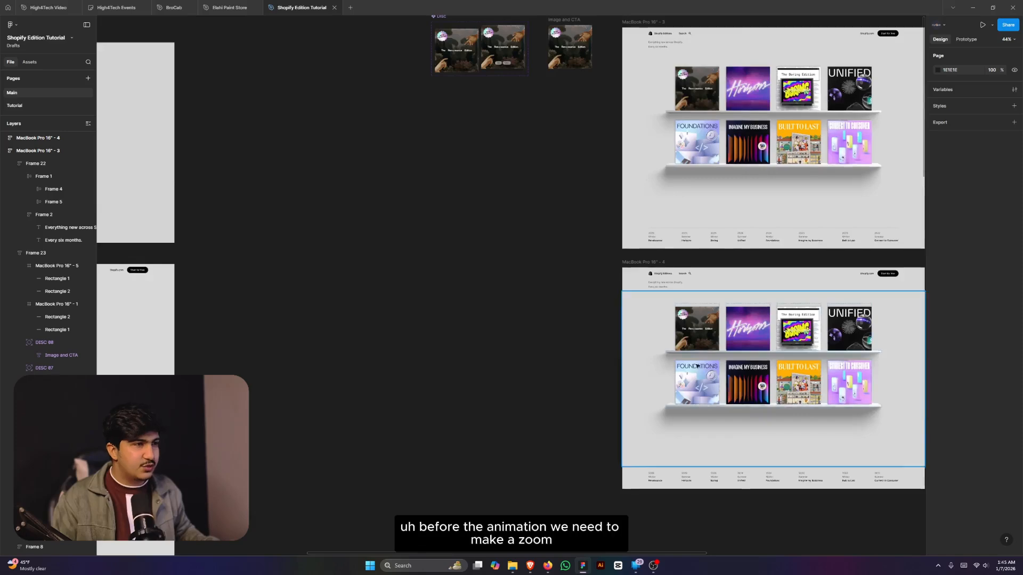
pyautogui.scroll(-2, 692, 357)
pyautogui.scroll(2, 774, 292)
pyautogui.scroll(3, 775, 292)
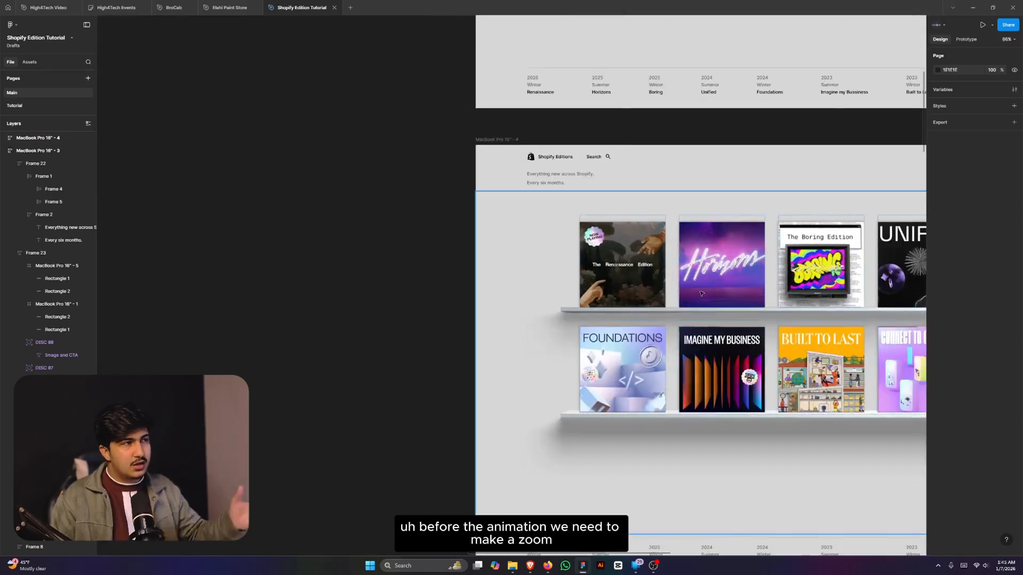
pyautogui.scroll(-2, 524, 282)
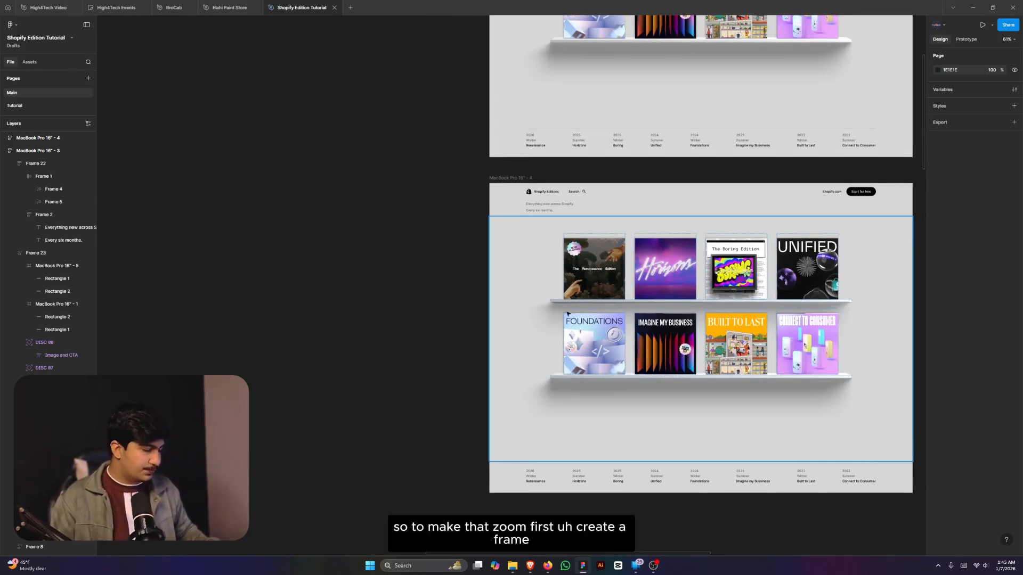
# - Draw a new frame named Blur and place it freely inside the duplicated page
pyautogui.press('f')
pyautogui.moveTo(310, 275); pyautogui.dragTo(372, 342)
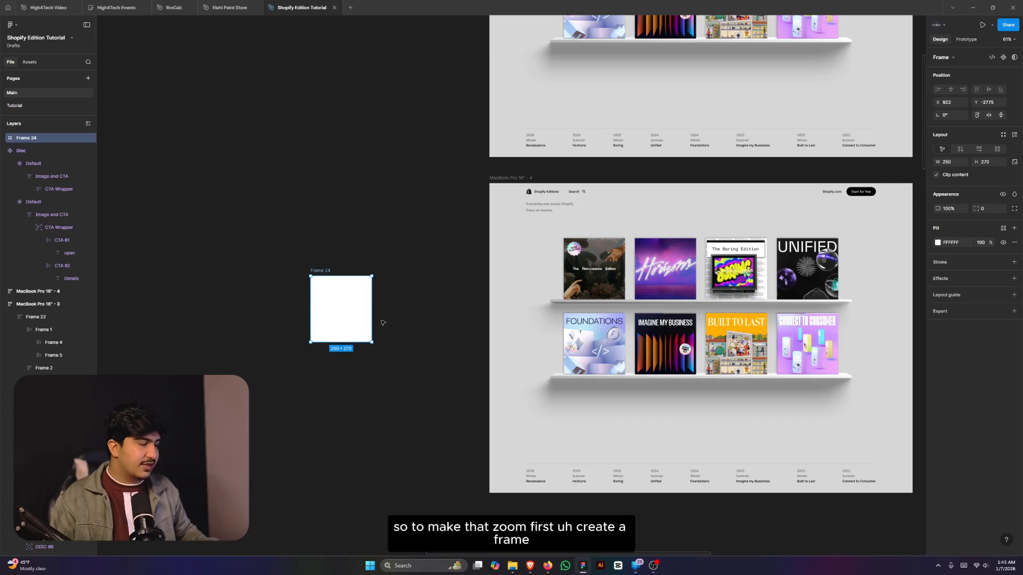
pyautogui.hotkey('ctrl', 'r')
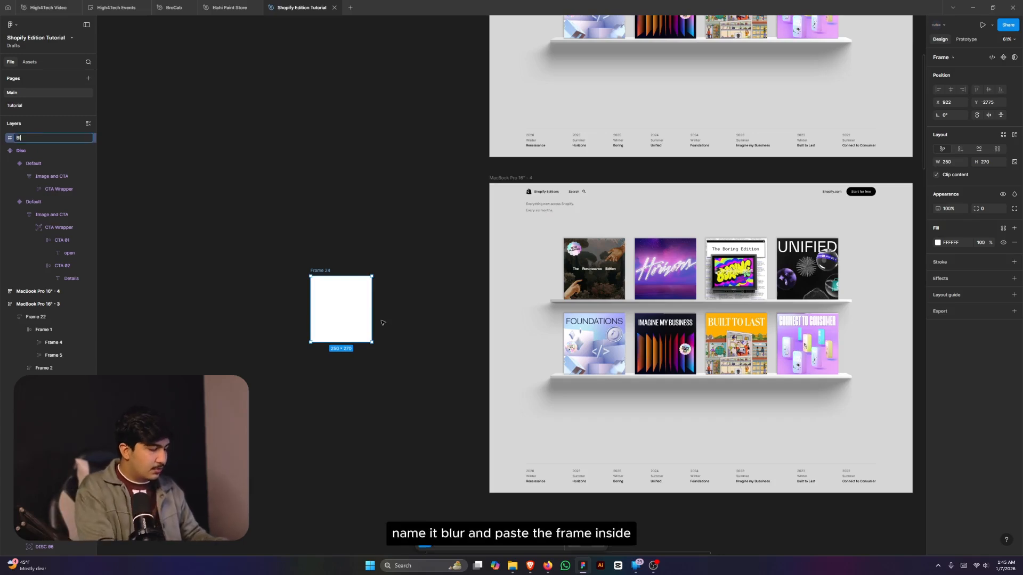
pyautogui.press('Return')
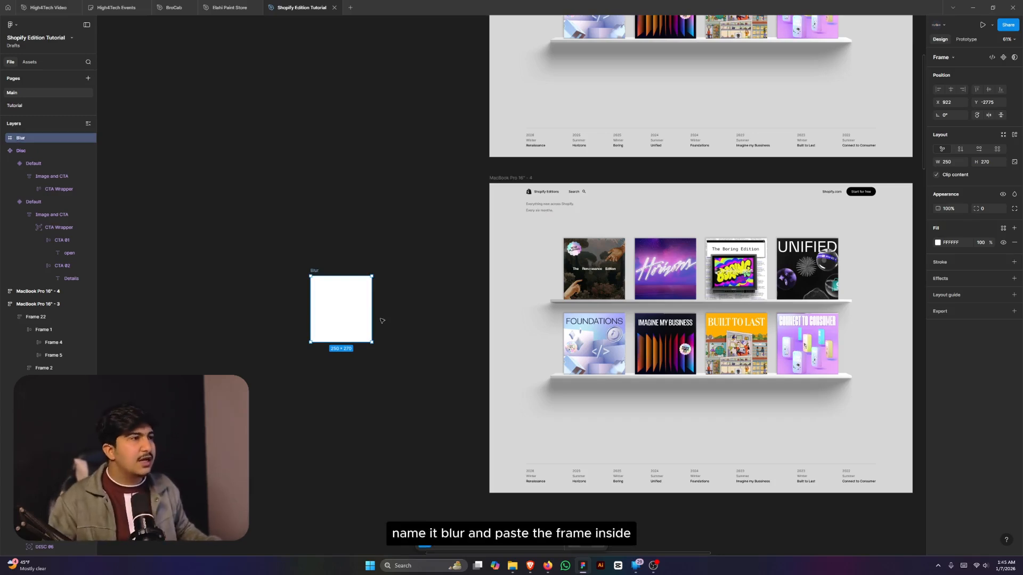
pyautogui.moveTo(355, 314); pyautogui.dragTo(539, 413)
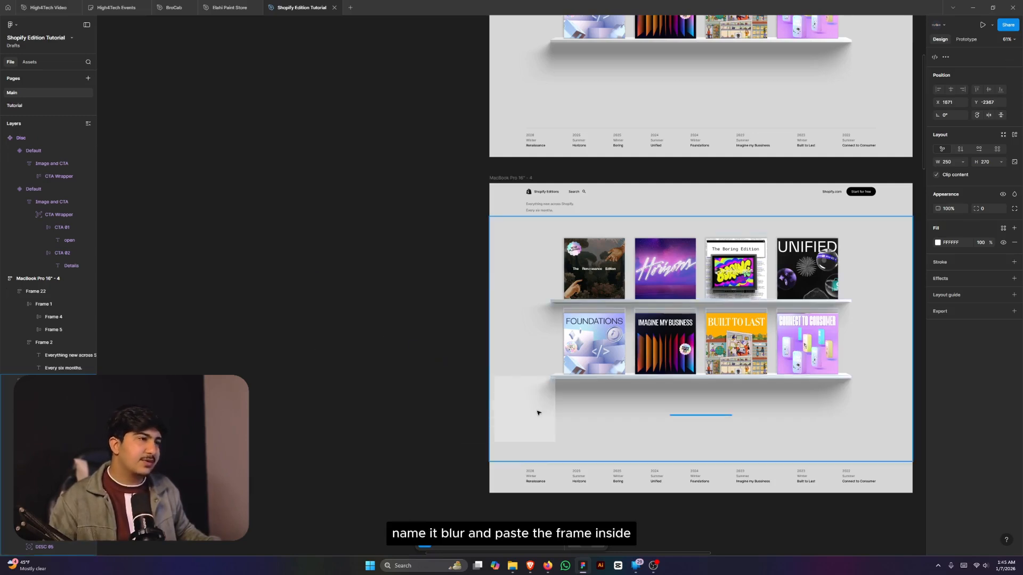
pyautogui.click(1015, 75)
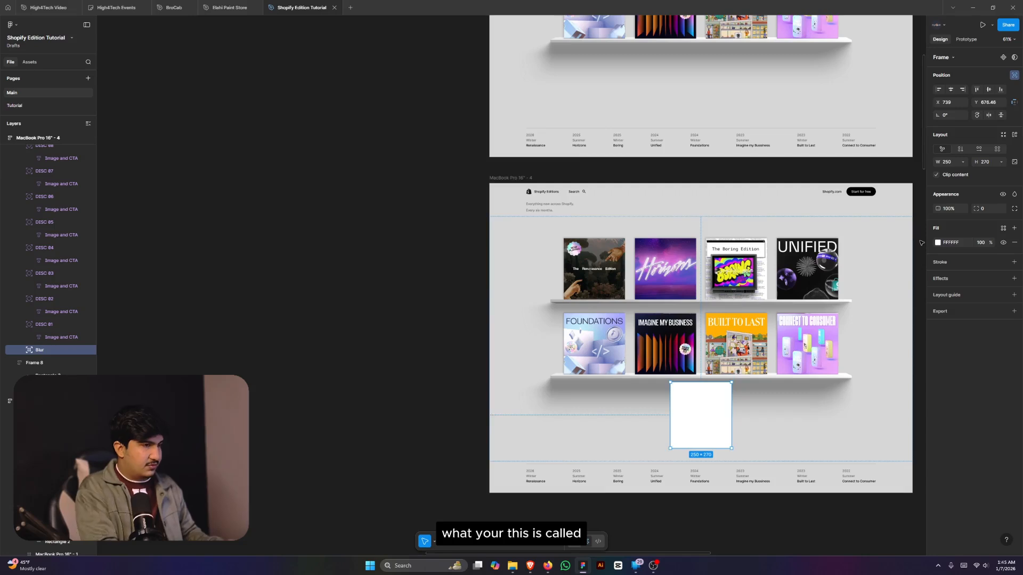
# - Centre the Blur frame vertically, bring it above the discs, and stretch it to 1348×1000
pyautogui.hotkey('alt', 'v')
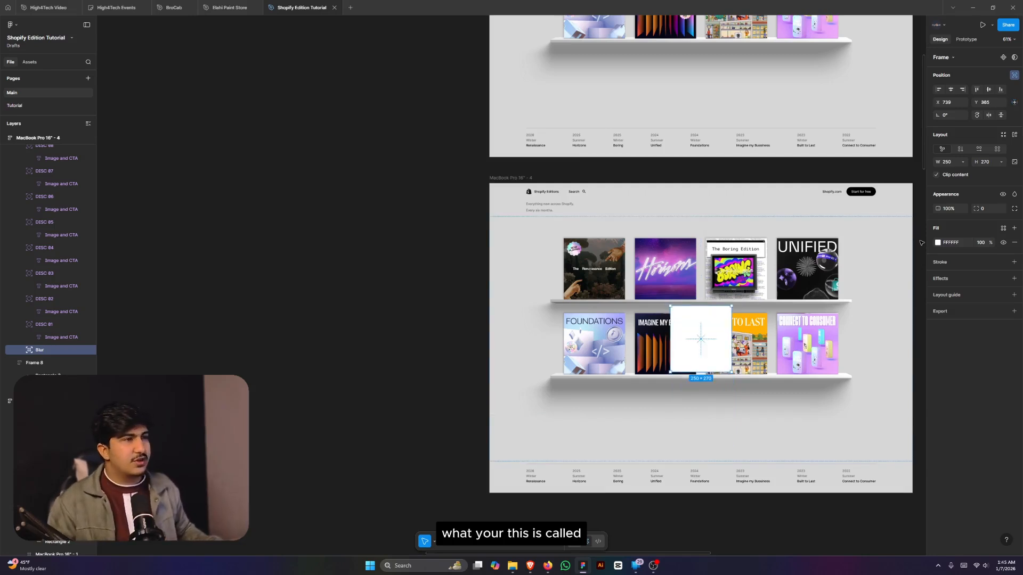
pyautogui.press('[')
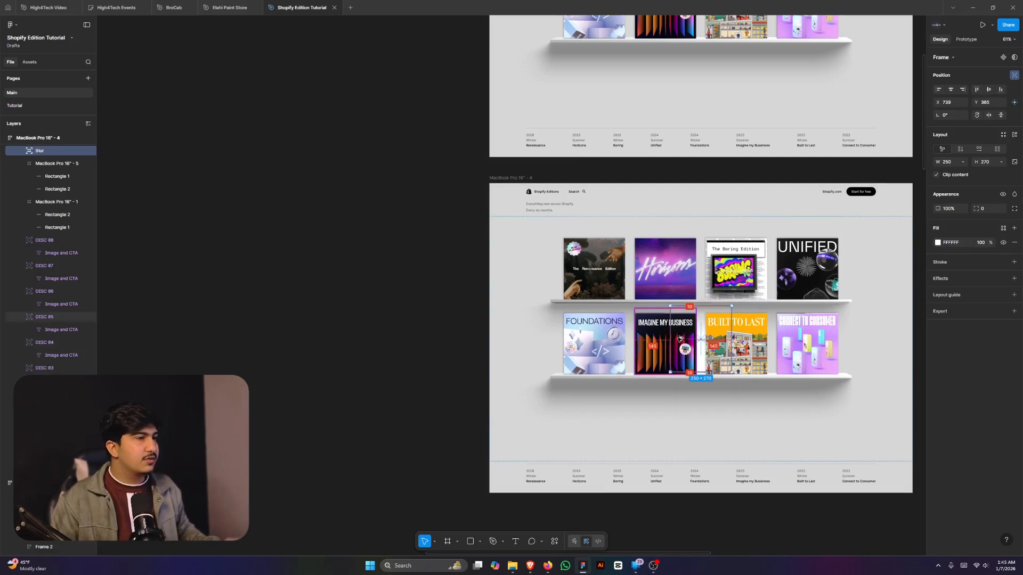
pyautogui.moveTo(671, 340); pyautogui.dragTo(536, 341)
pyautogui.moveTo(633, 371); pyautogui.dragTo(634, 462)
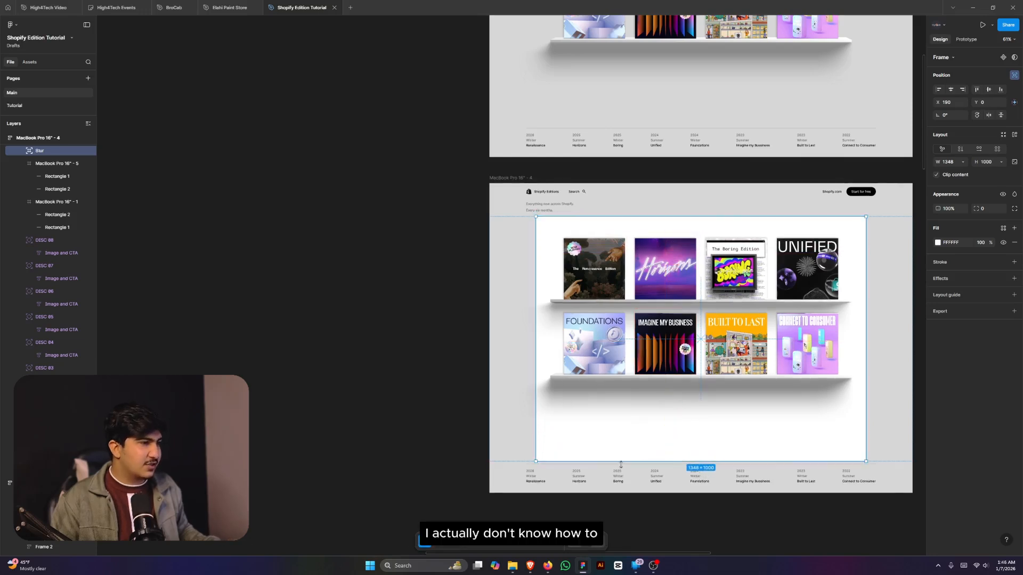
pyautogui.moveTo(621, 464); pyautogui.dragTo(621, 463)
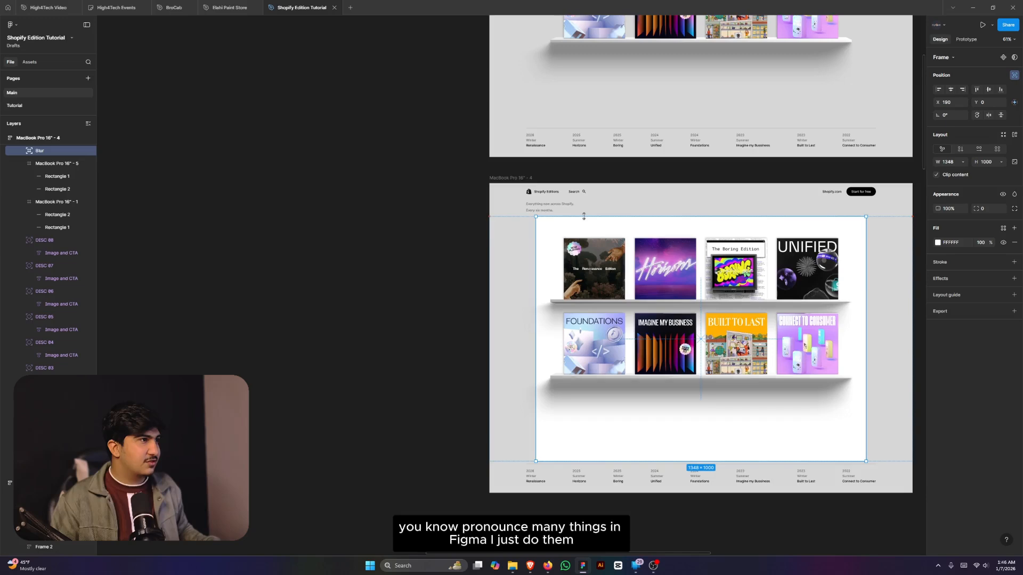
# - Remove the Blur frame's white fill and add auto layout to it
pyautogui.scroll(3, 746, 219)
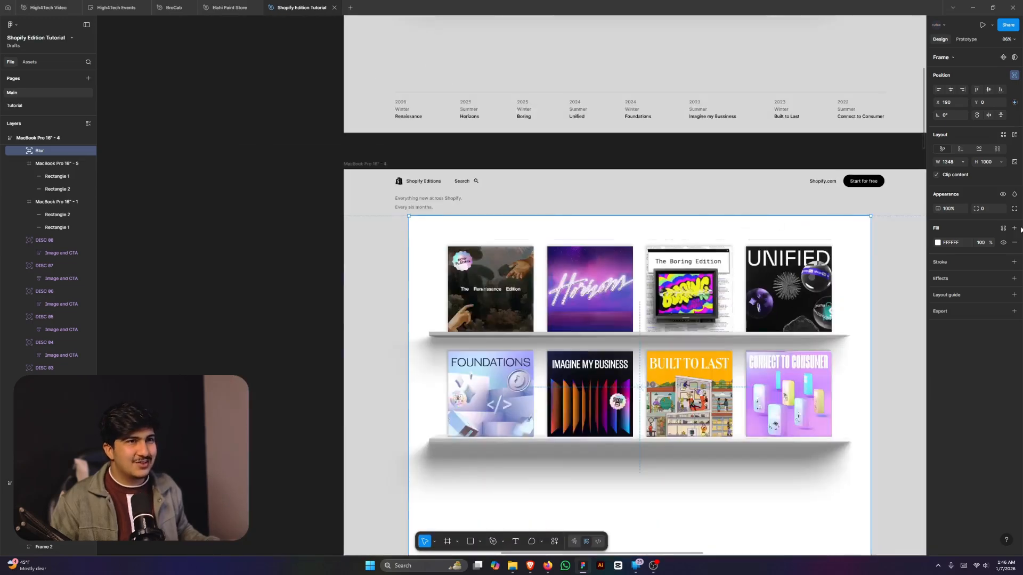
pyautogui.click(1015, 243)
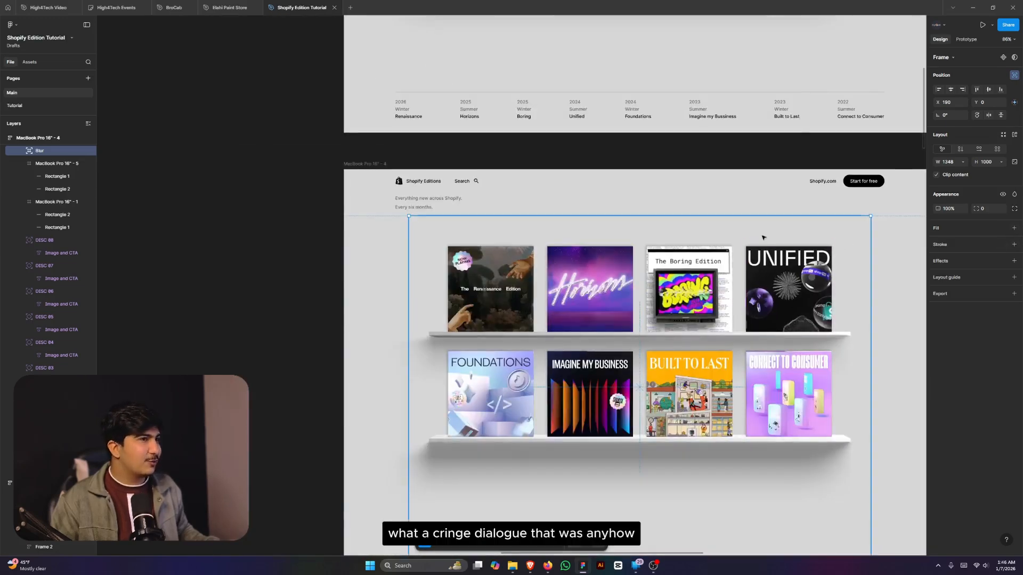
pyautogui.scroll(-1, 763, 238)
pyautogui.hotkey('shift', 'a')
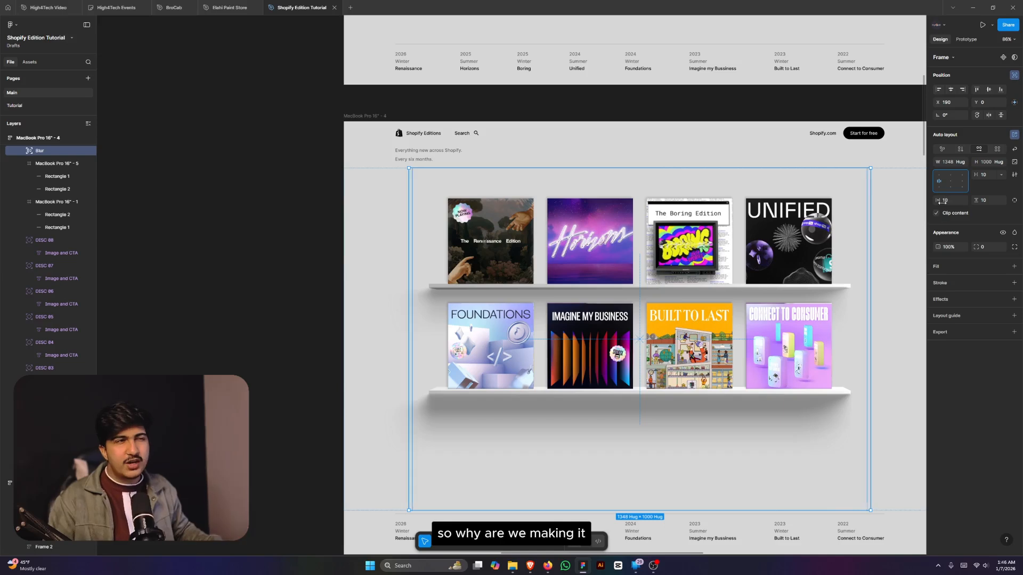
pyautogui.scroll(-2, 873, 301)
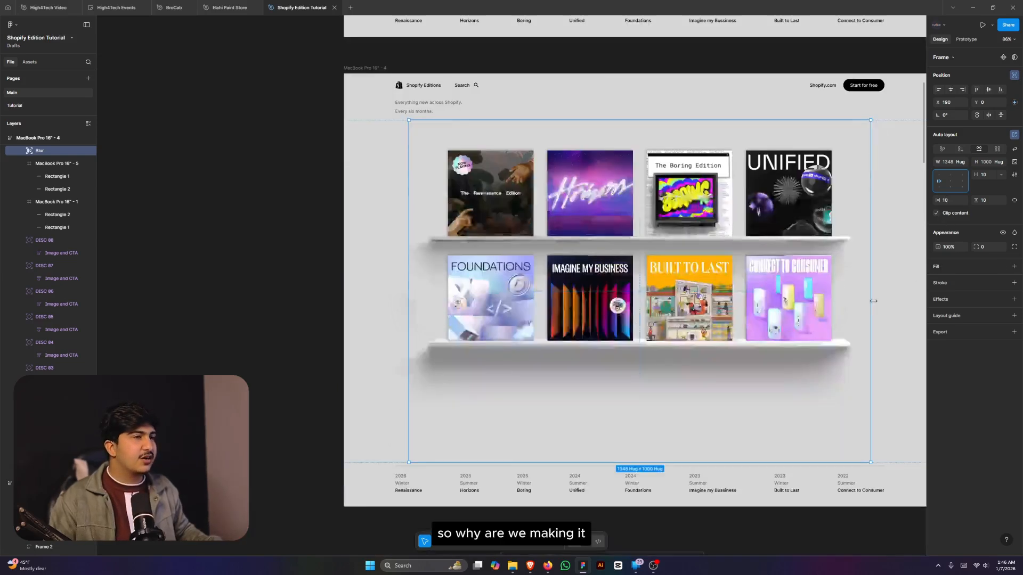
pyautogui.press('[')
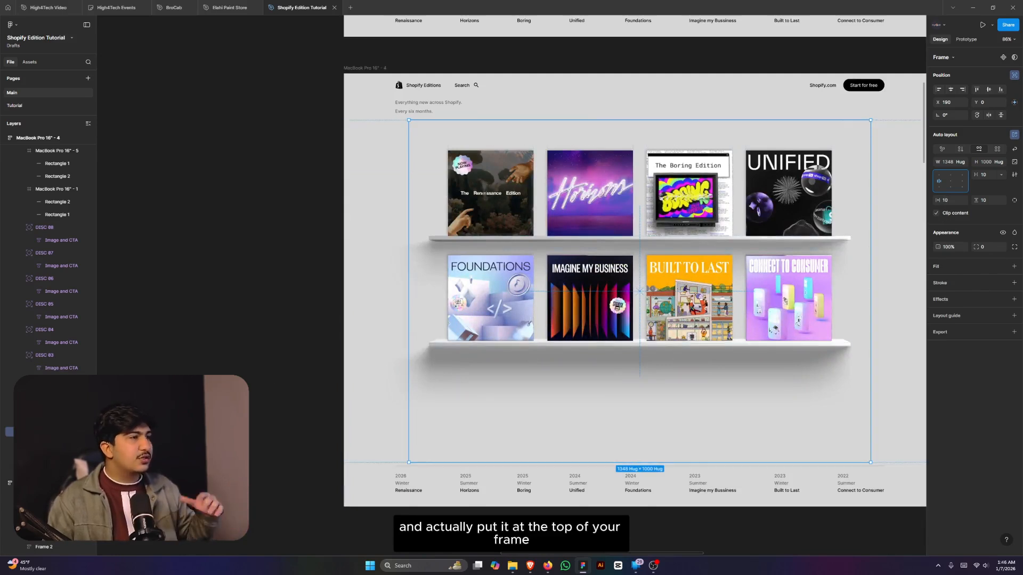
# - Add a Background blur effect with a blur amount of 10 to the Blur frame
pyautogui.click(1014, 300)
pyautogui.click(966, 314)
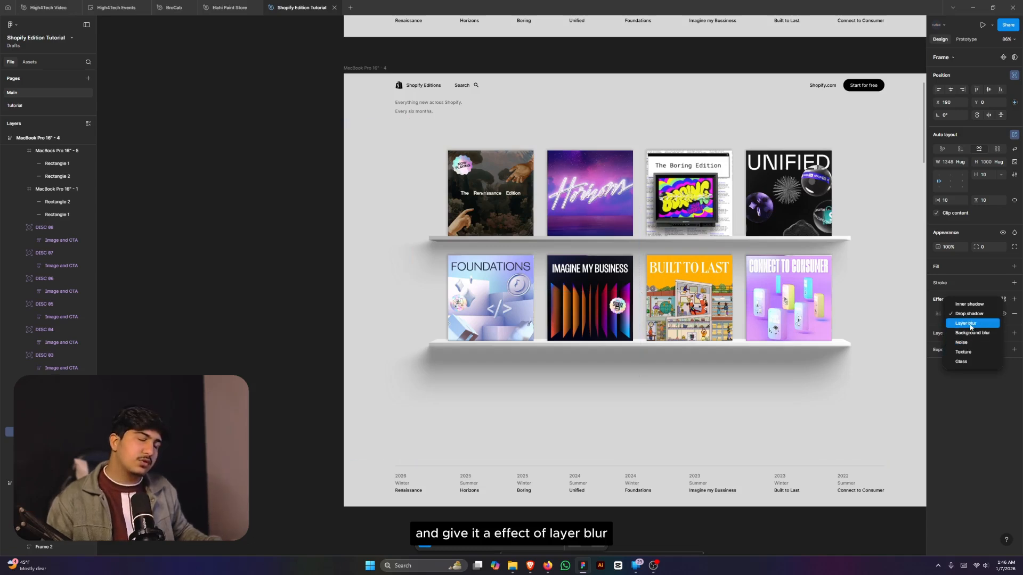
pyautogui.click(968, 323)
pyautogui.click(938, 314)
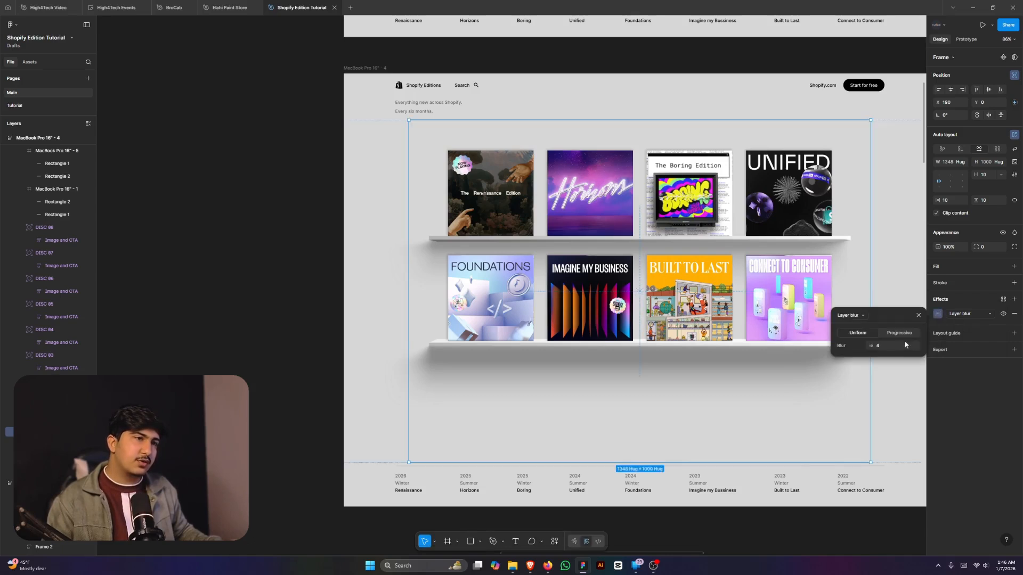
pyautogui.click(989, 314)
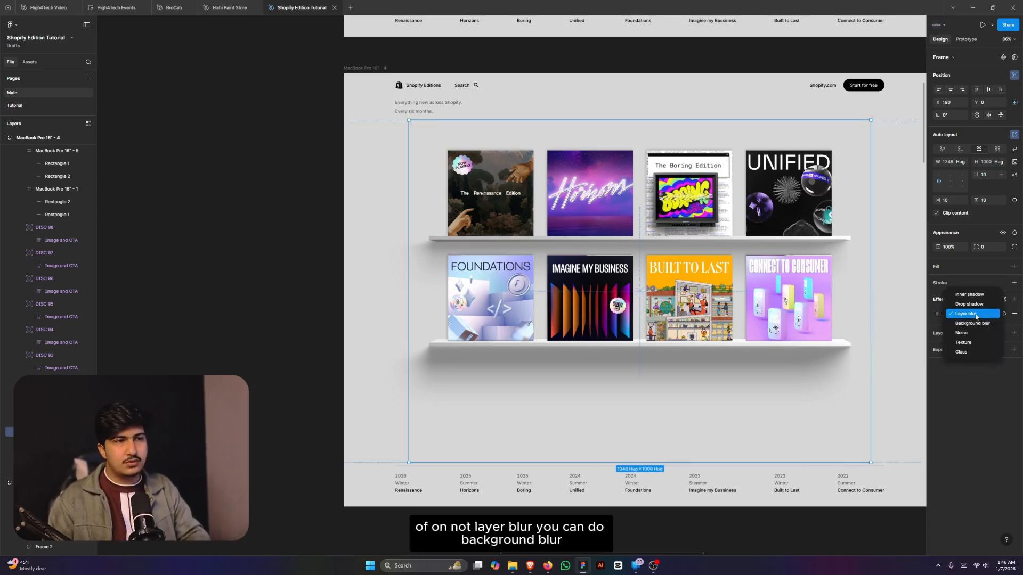
pyautogui.click(962, 323)
pyautogui.click(896, 345)
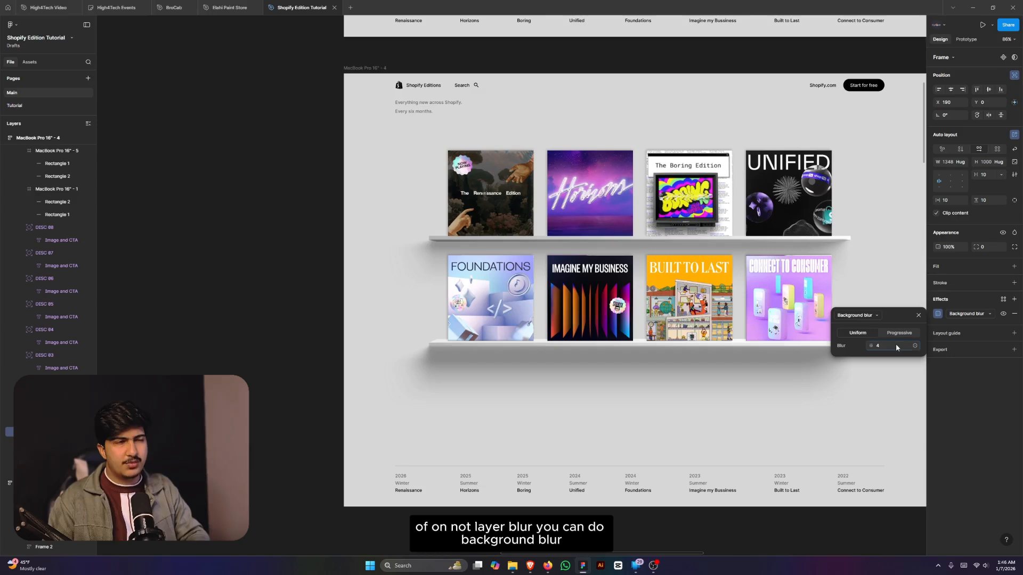
pyautogui.write('10')
pyautogui.press('Return')
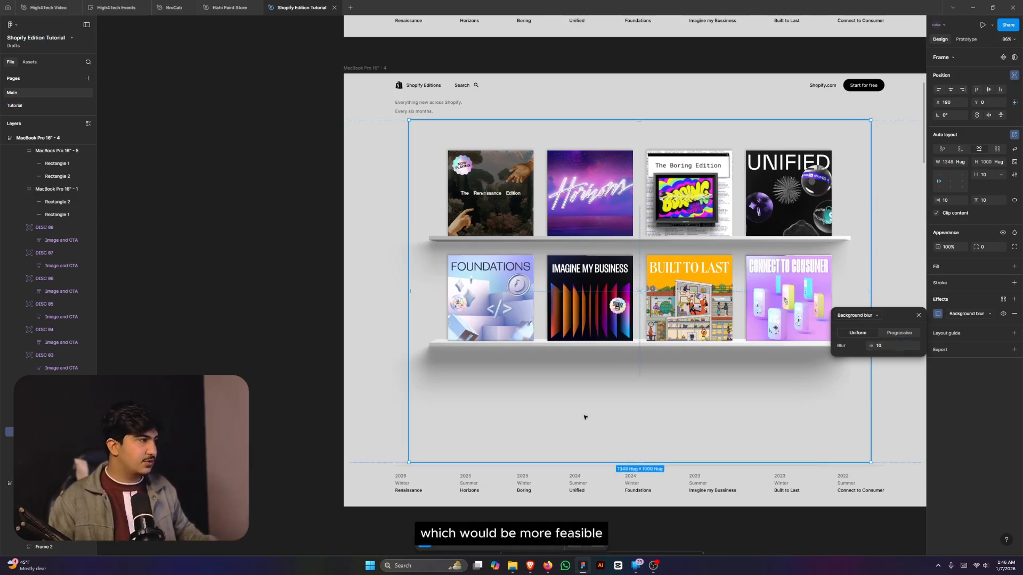
pyautogui.click(302, 411)
pyautogui.doubleClick(468, 400)
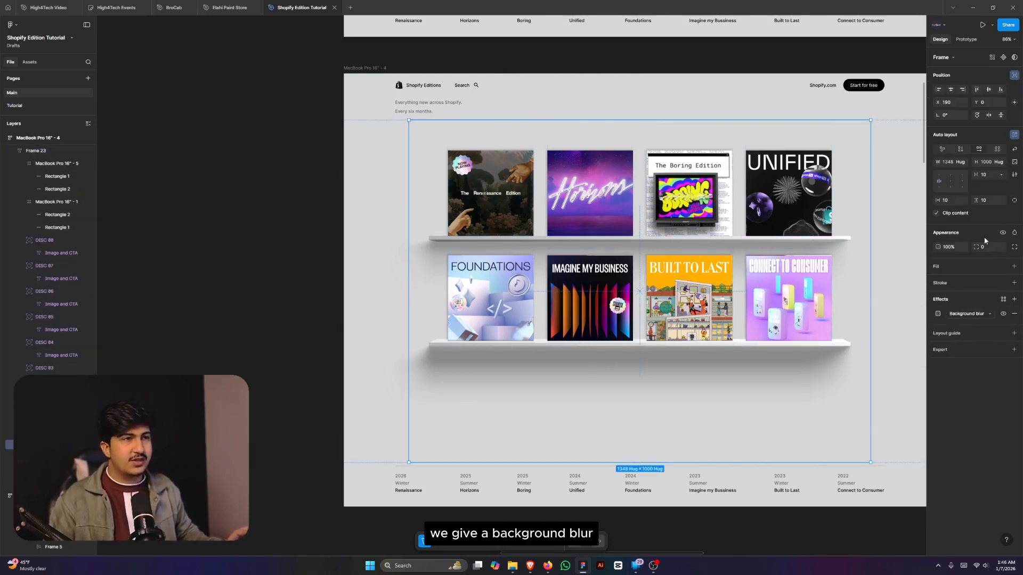
# - Add a white FFFFFF fill at 10% opacity to the Blur frame
pyautogui.click(1013, 267)
pyautogui.click(982, 281)
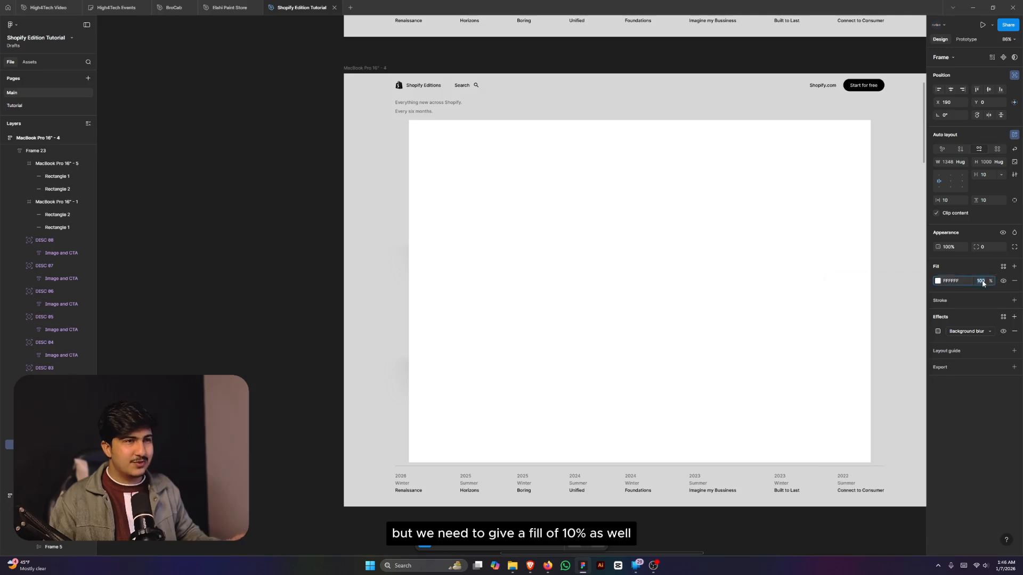
pyautogui.press('Return')
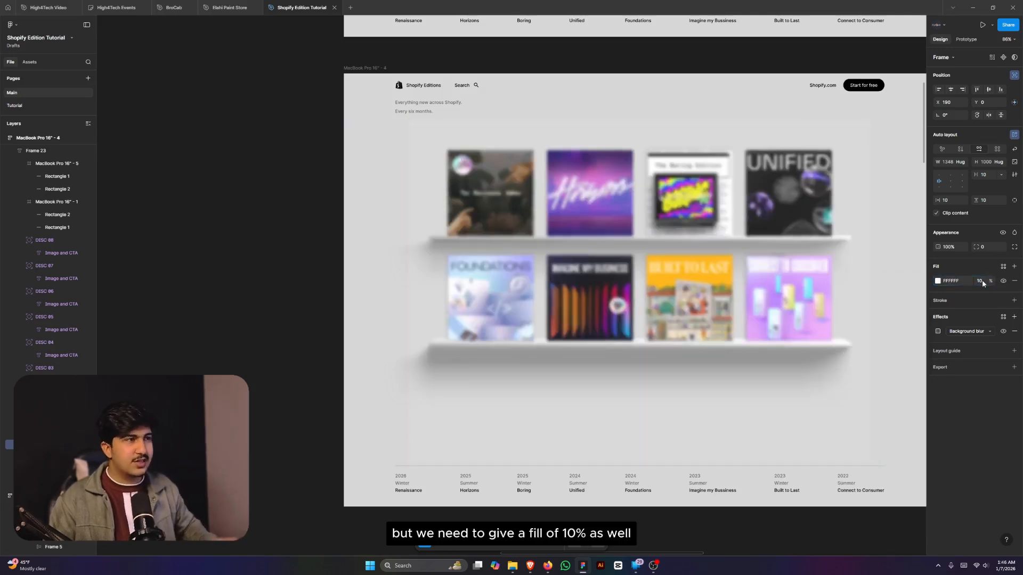
pyautogui.scroll(-3, 418, 210)
# - Toggle the Blur frame's selection to preview the frosted shelves effect
pyautogui.click(348, 220)
pyautogui.scroll(4, 788, 231)
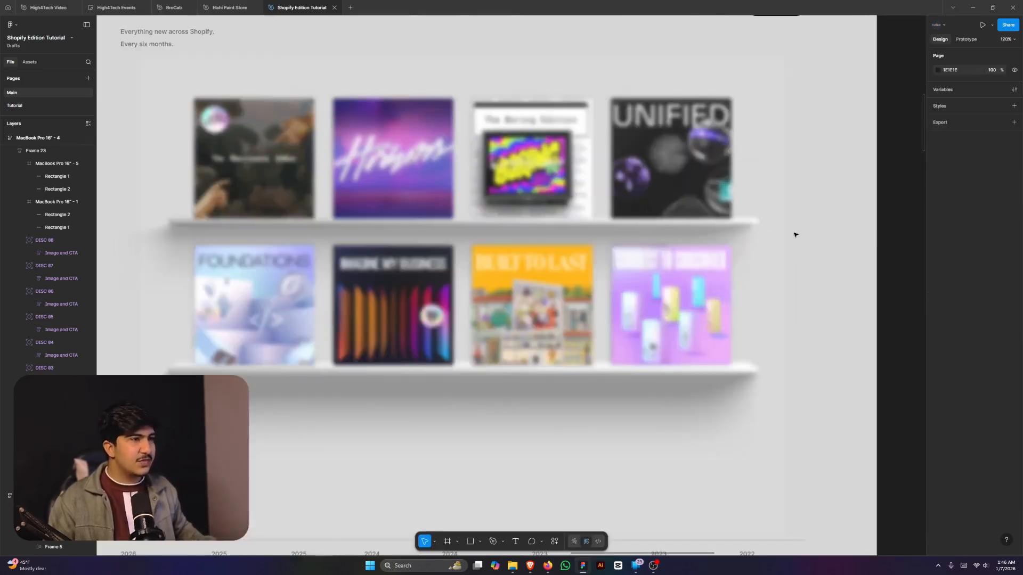
pyautogui.click(772, 267)
pyautogui.scroll(-3, 800, 275)
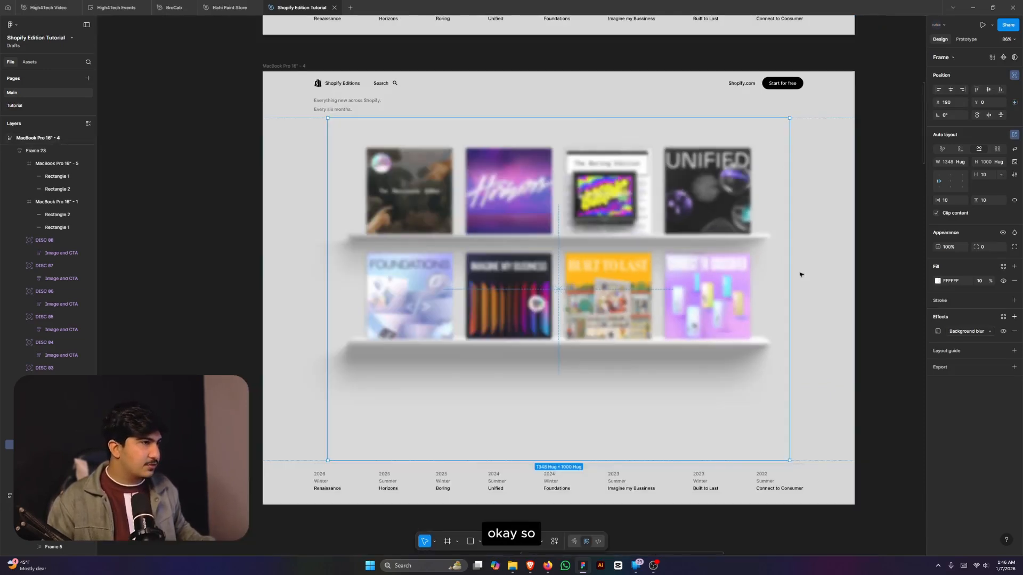
pyautogui.click(877, 260)
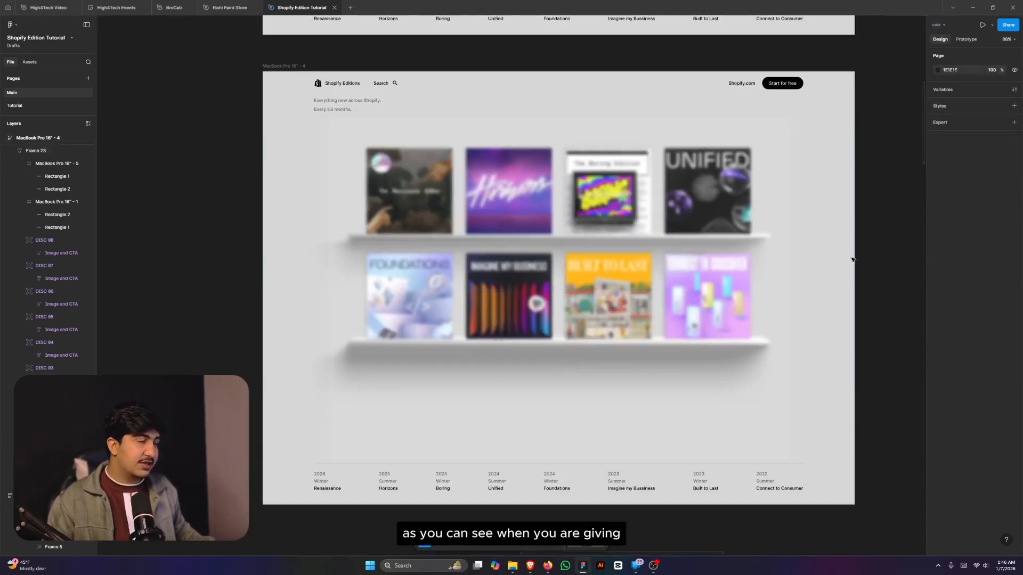
pyautogui.click(765, 264)
pyautogui.click(870, 274)
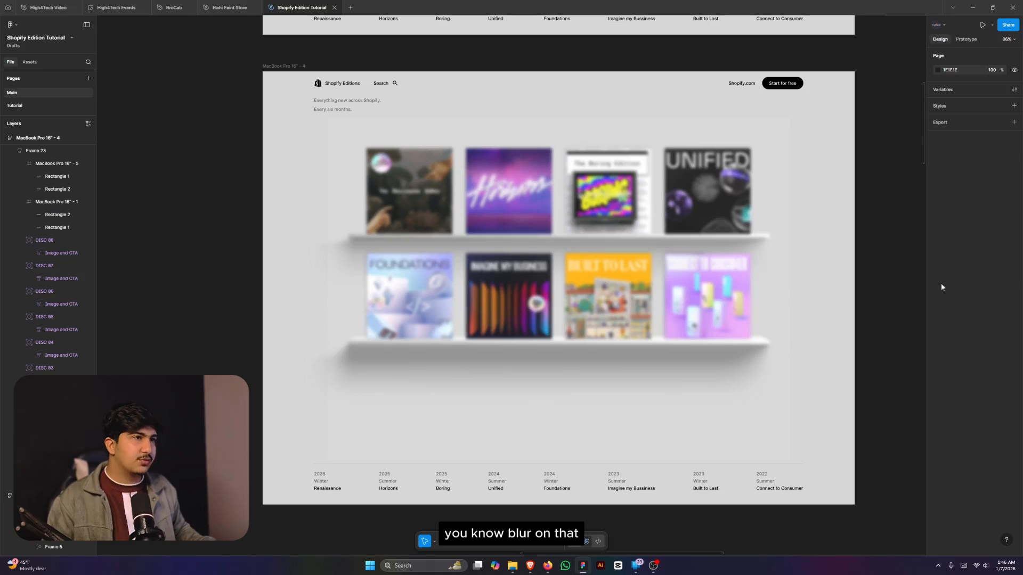
pyautogui.click(782, 283)
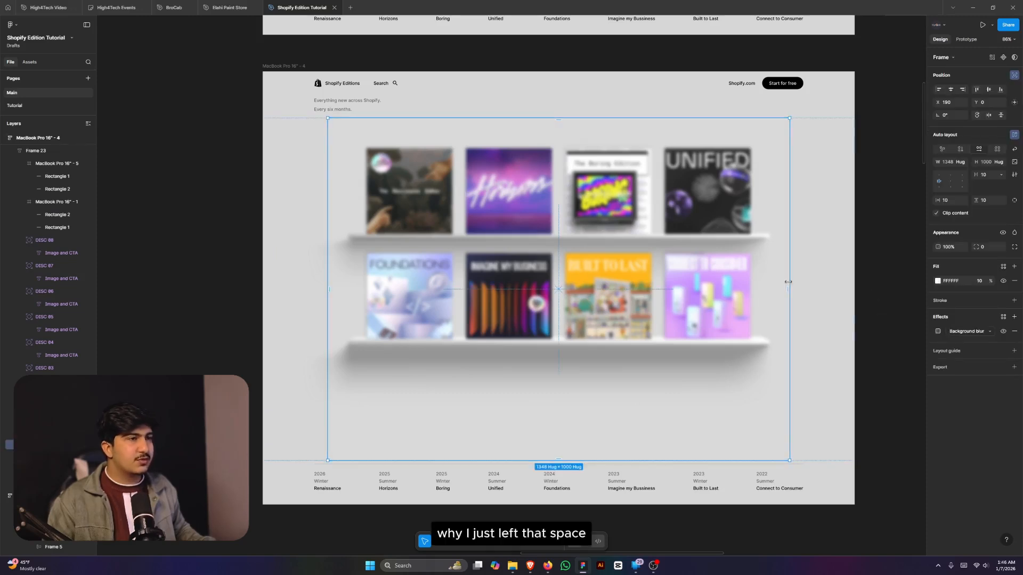
pyautogui.click(877, 279)
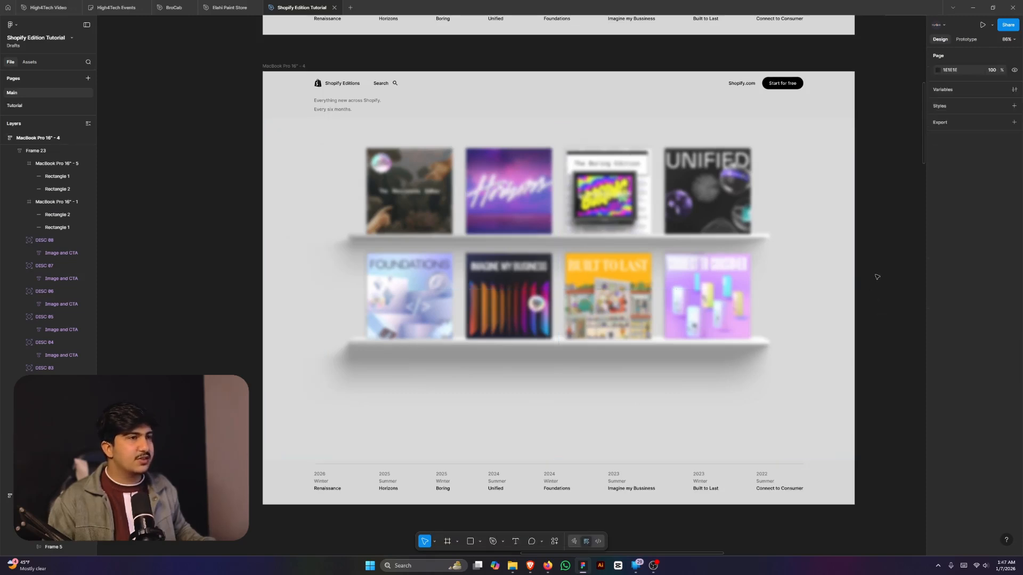
pyautogui.scroll(-5, 877, 279)
pyautogui.scroll(5, 838, 273)
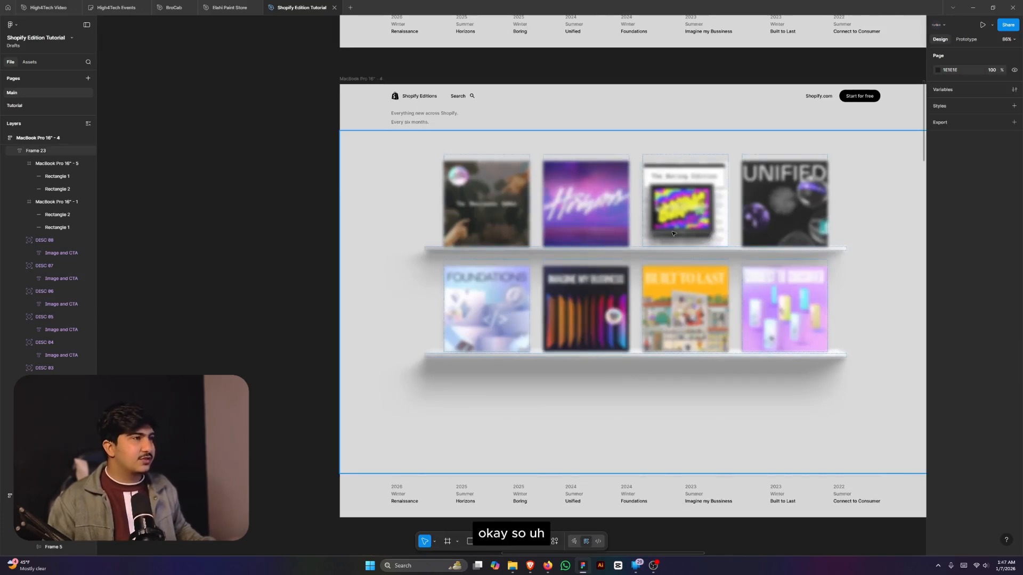
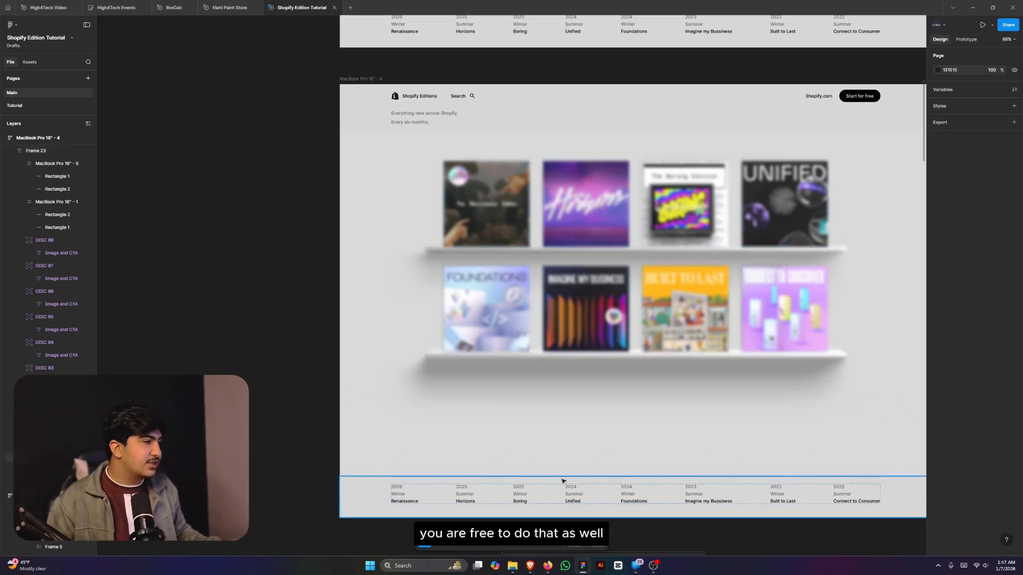
# - Check the live Shopify Editions page for reference, then return to the Figma design
pyautogui.click(527, 569)
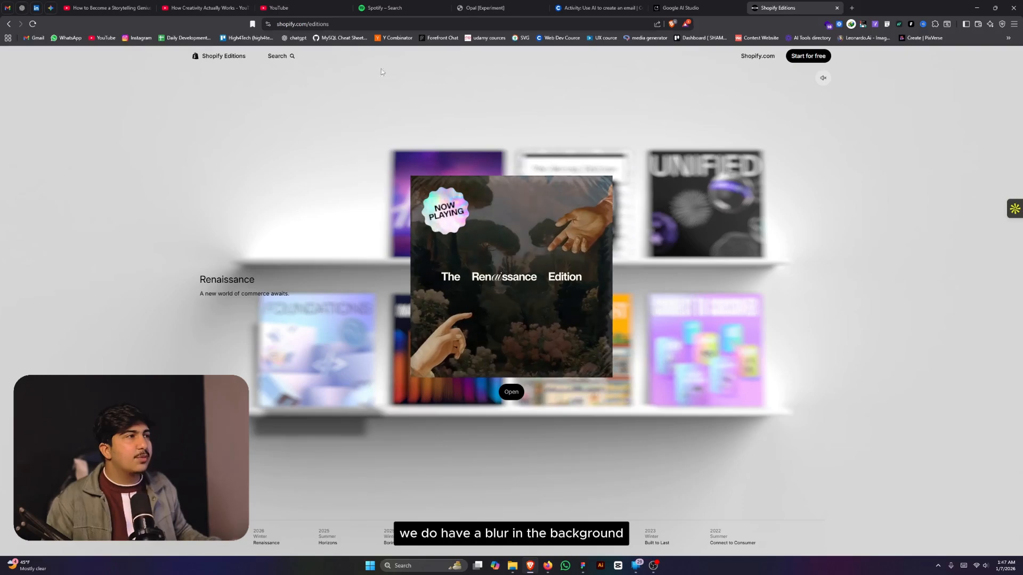
pyautogui.click(978, 5)
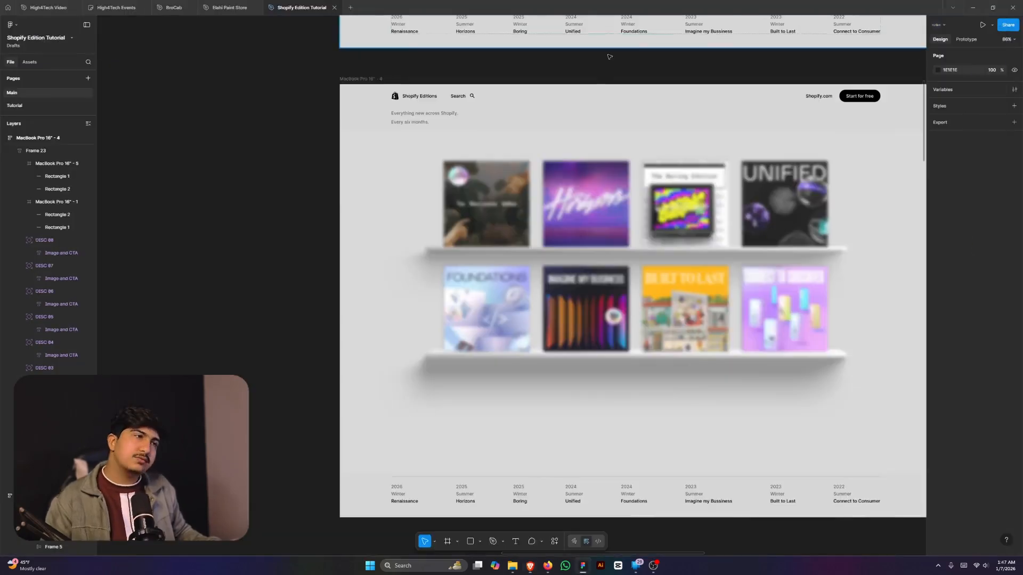
pyautogui.scroll(-3, 858, 337)
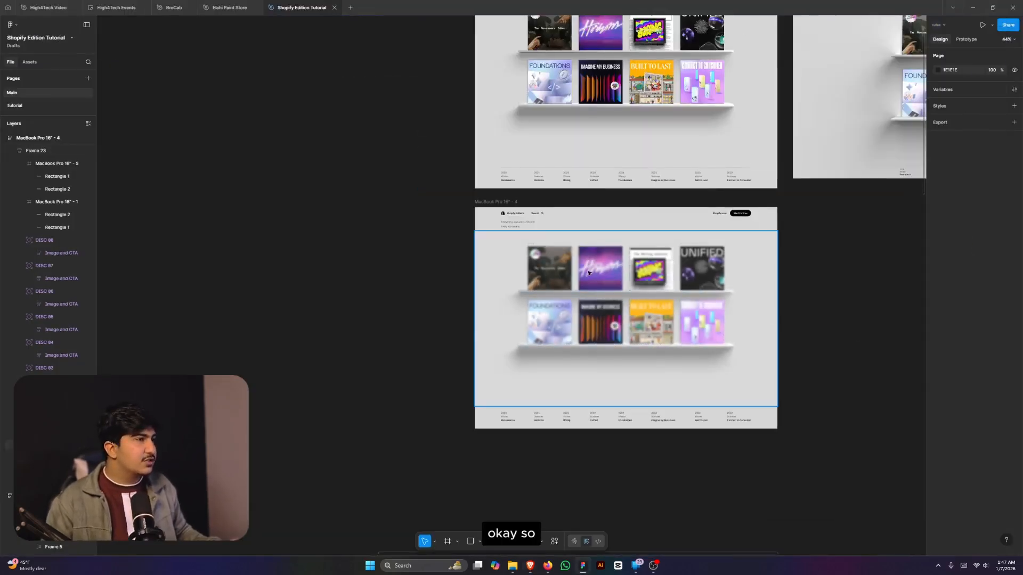
pyautogui.scroll(5, 572, 325)
pyautogui.scroll(-2, 572, 325)
pyautogui.scroll(-3, 572, 325)
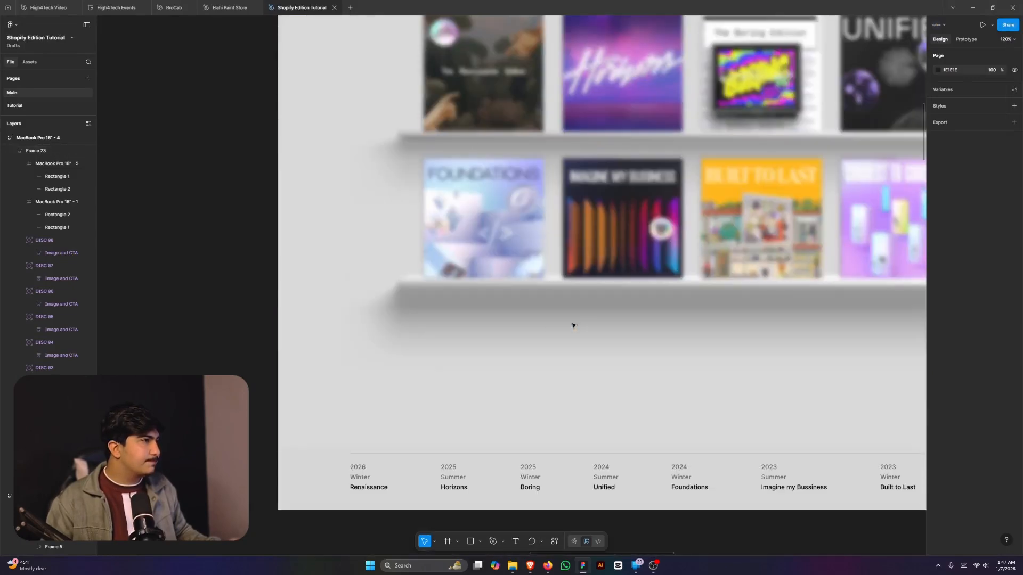
pyautogui.scroll(3, 528, 333)
pyautogui.scroll(-5, 527, 333)
pyautogui.scroll(-6, 694, 341)
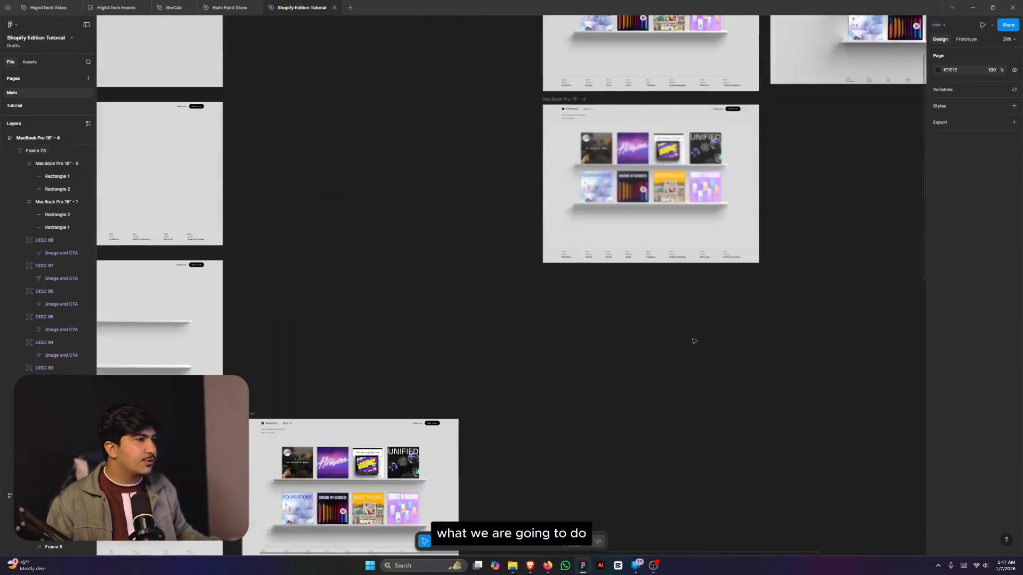
pyautogui.scroll(6, 620, 370)
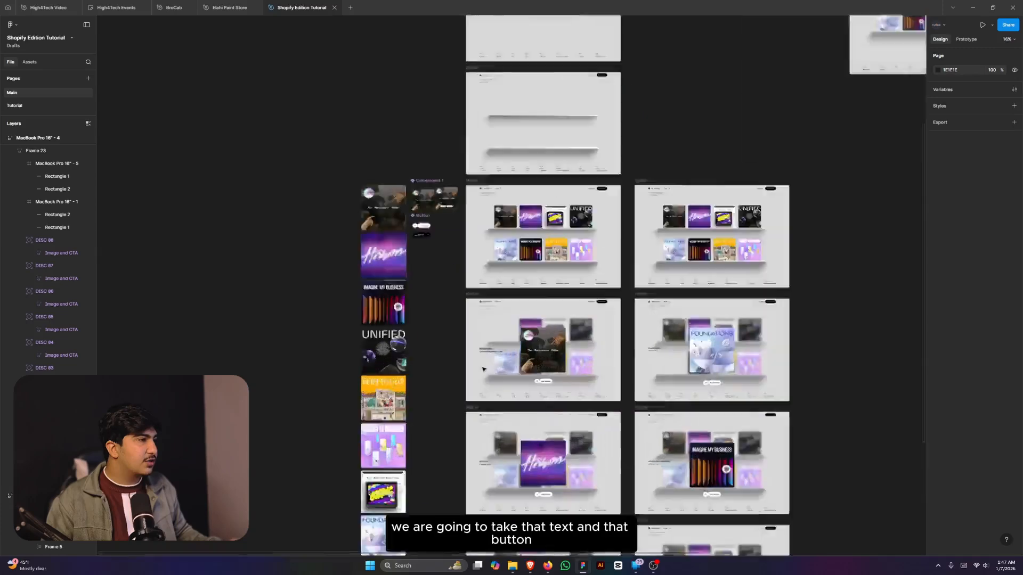
# - Copy the Renaissance text and Get Started button from the Home frame into MacBook Pro 16" - 4
pyautogui.click(519, 331)
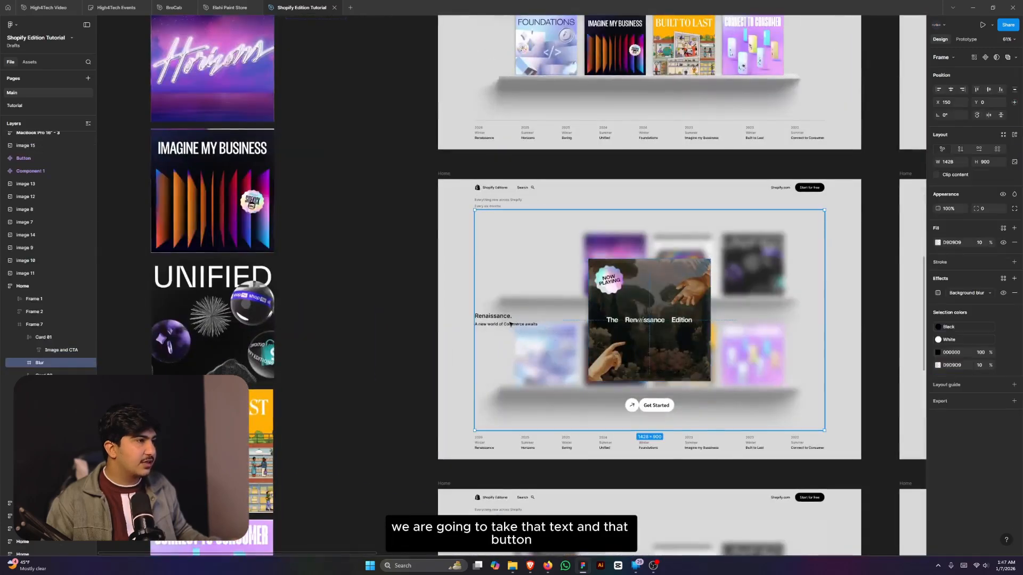
pyautogui.doubleClick(510, 324)
pyautogui.keyDown('shift'); pyautogui.click(634, 405); pyautogui.keyUp('shift')
pyautogui.scroll(-5, 633, 405)
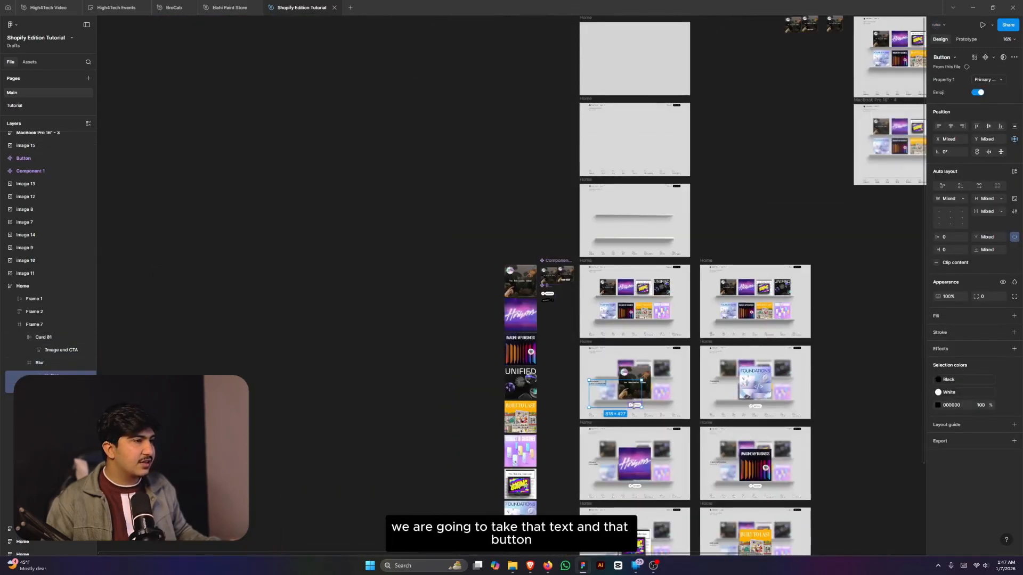
pyautogui.moveTo(634, 404); pyautogui.dragTo(773, 170)
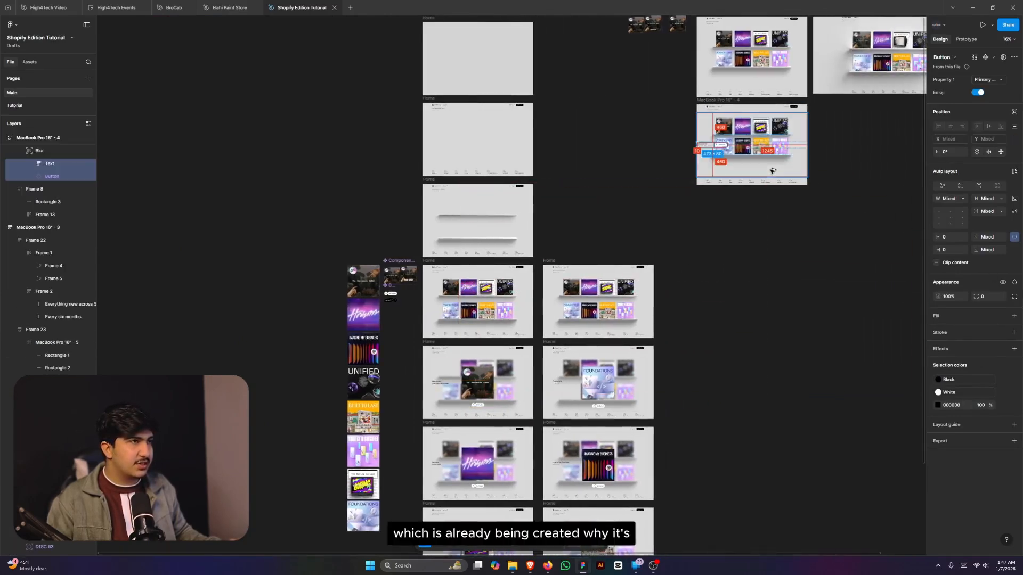
pyautogui.scroll(5, 758, 146)
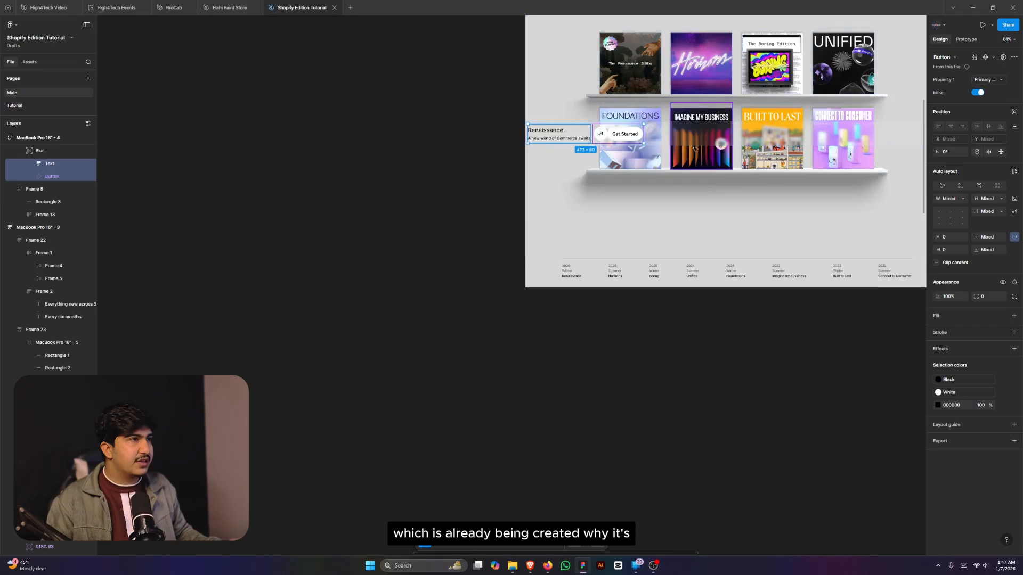
# - Give the Blur layer auto layout and stretch it to 1728×1000 over the shelves
pyautogui.hotkey('shift', 'a')
pyautogui.moveTo(756, 146); pyautogui.dragTo(751, 256)
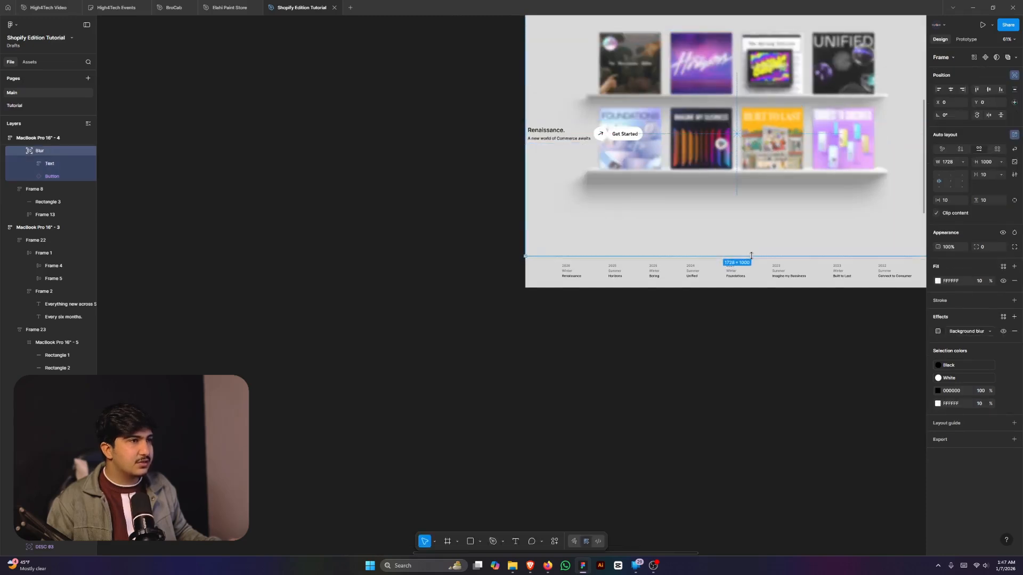
pyautogui.scroll(-5, 558, 232)
pyautogui.scroll(2, 557, 234)
pyautogui.scroll(8, 557, 248)
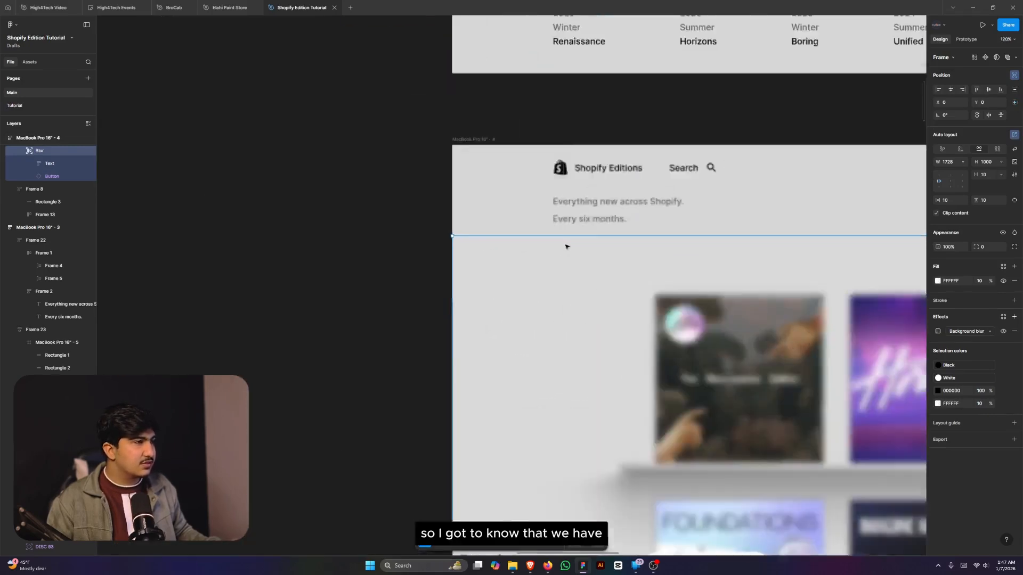
pyautogui.scroll(-1, 564, 246)
pyautogui.scroll(-2, 560, 245)
# - Set the MacBook Pro 16" - 4 frame's auto-layout gap to 0
pyautogui.hotkey('shift', 'Return')
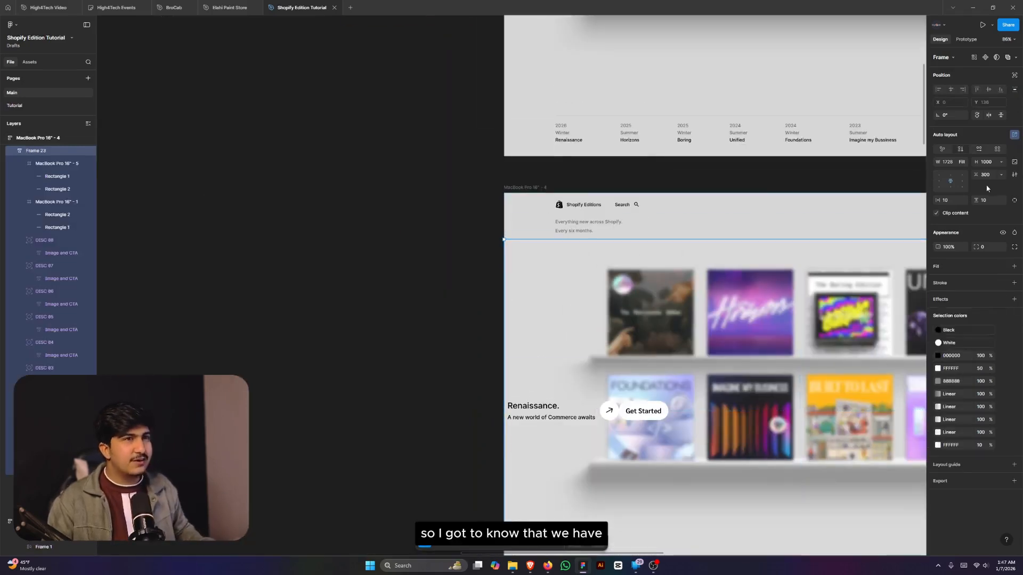
pyautogui.hotkey('shift', 'Return')
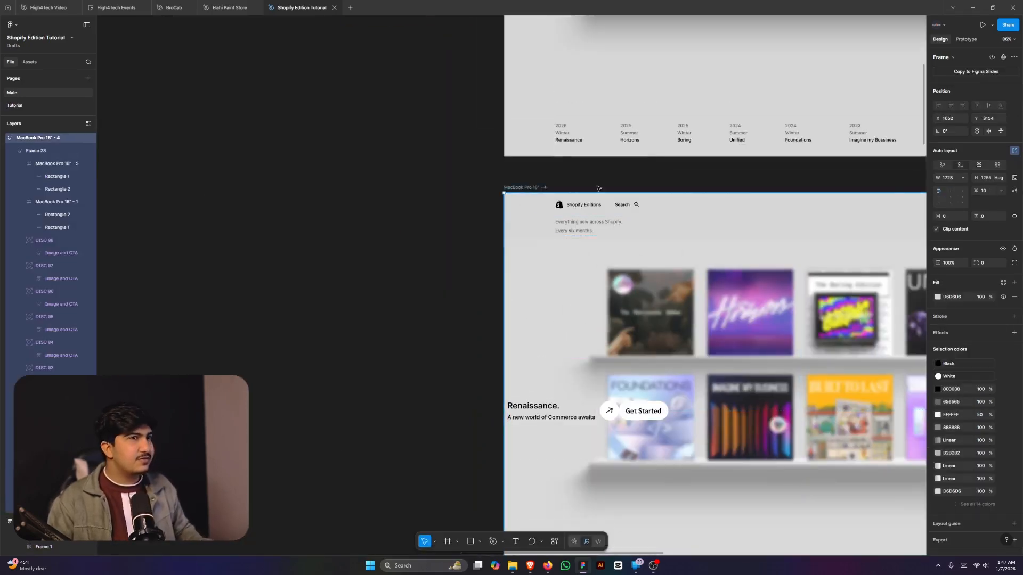
pyautogui.click(989, 190)
pyautogui.write('0')
pyautogui.press('Return')
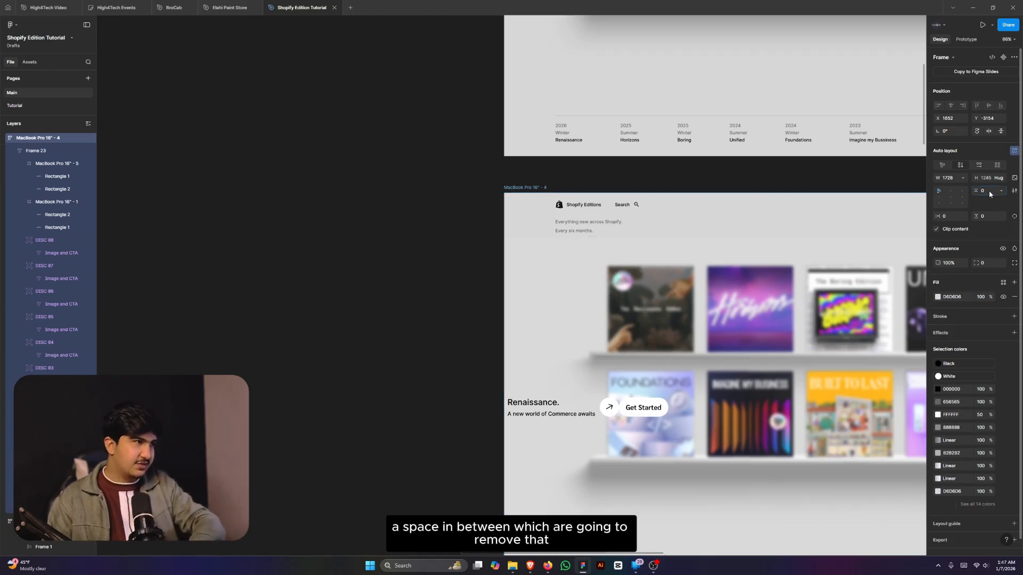
# - Inspect the nested blur layer, Get Started button and Frame 23 holding the shelves
pyautogui.click(456, 222)
pyautogui.scroll(-3, 458, 222)
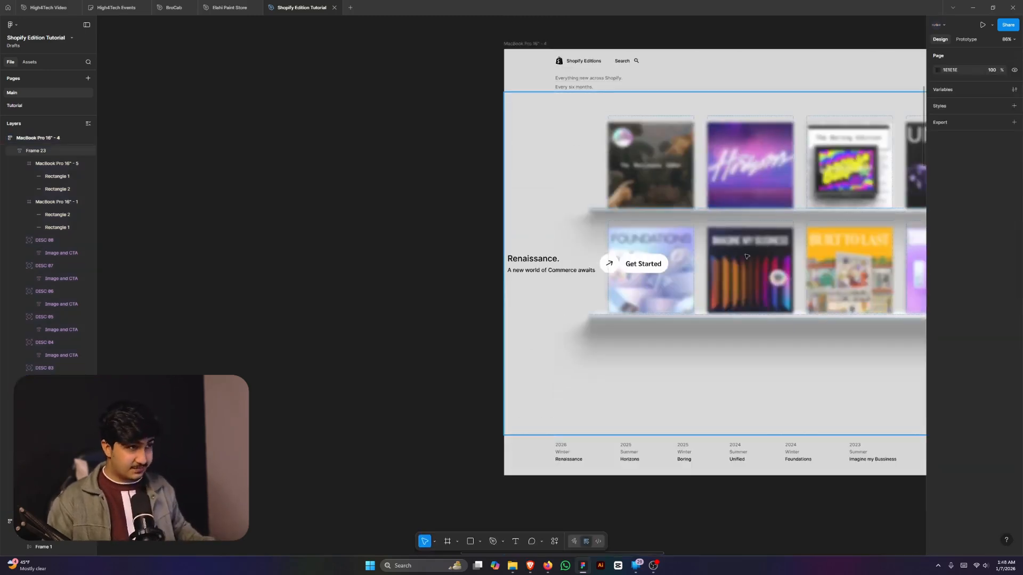
pyautogui.doubleClick(685, 257)
pyautogui.scroll(2, 682, 243)
pyautogui.scroll(-2, 532, 244)
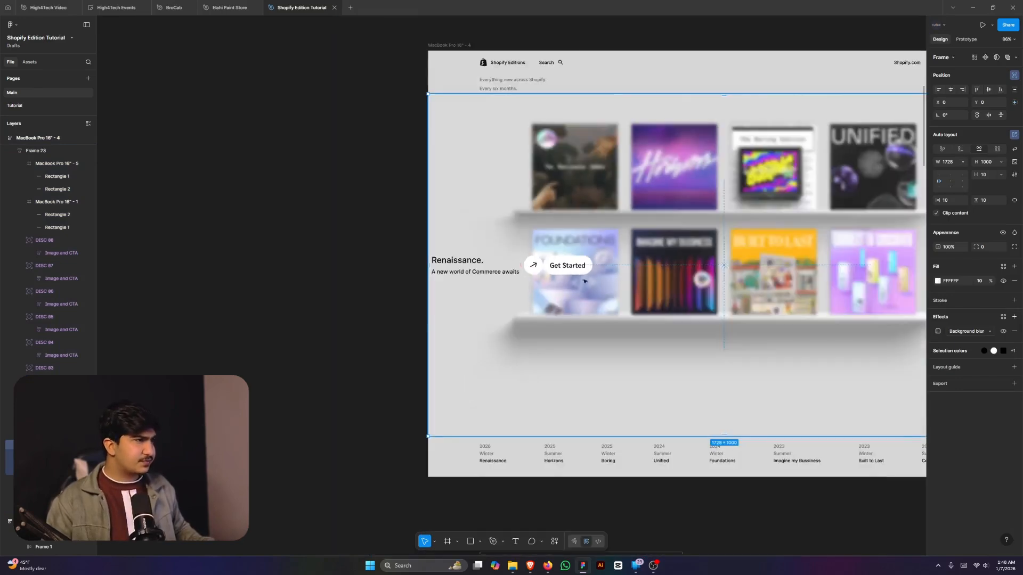
pyautogui.doubleClick(563, 270)
pyautogui.click(53, 151)
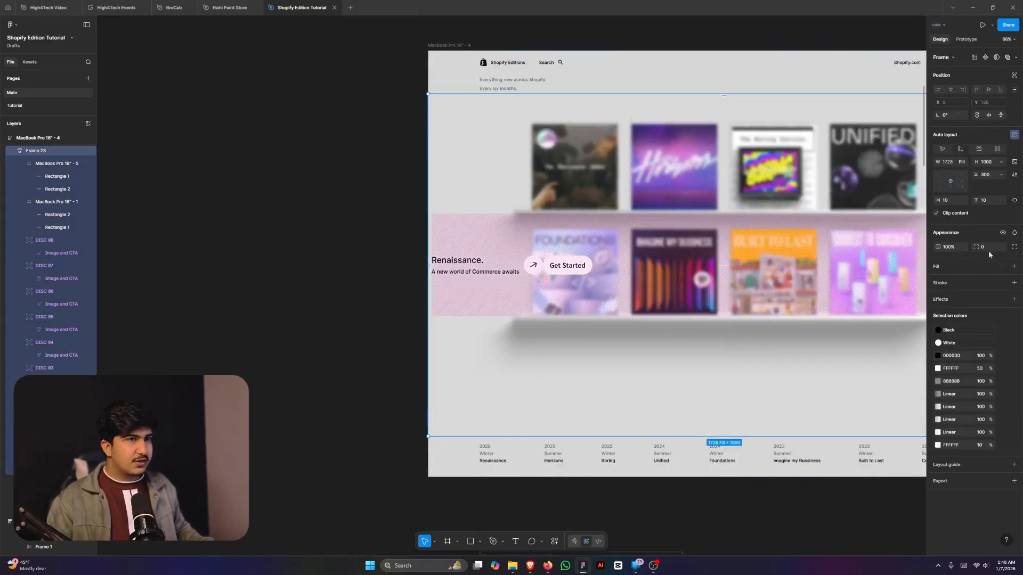
pyautogui.scroll(-3, 634, 240)
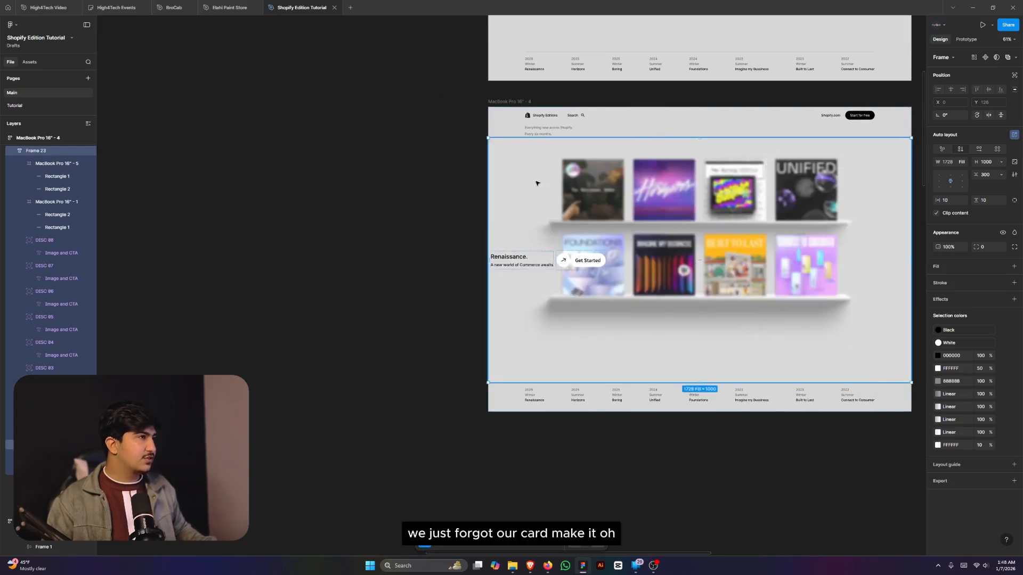
# - Slide the blur layer off the shelves and pull the Renaissance card out to the left
pyautogui.doubleClick(517, 181)
pyautogui.moveTo(523, 186); pyautogui.dragTo(685, 187)
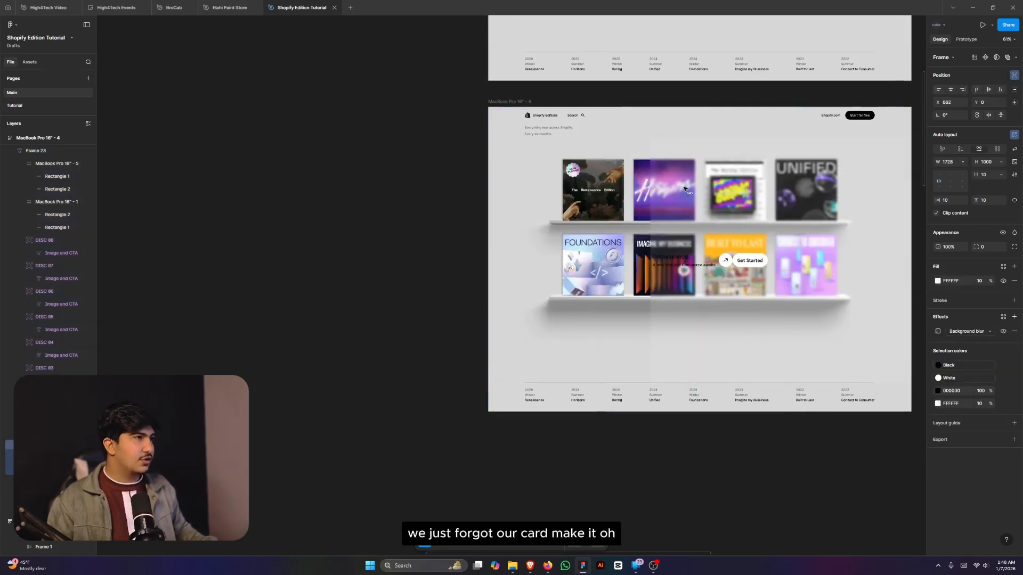
pyautogui.click(590, 185)
pyautogui.moveTo(590, 185); pyautogui.dragTo(371, 189)
pyautogui.scroll(-5, 390, 206)
pyautogui.scroll(5, 501, 216)
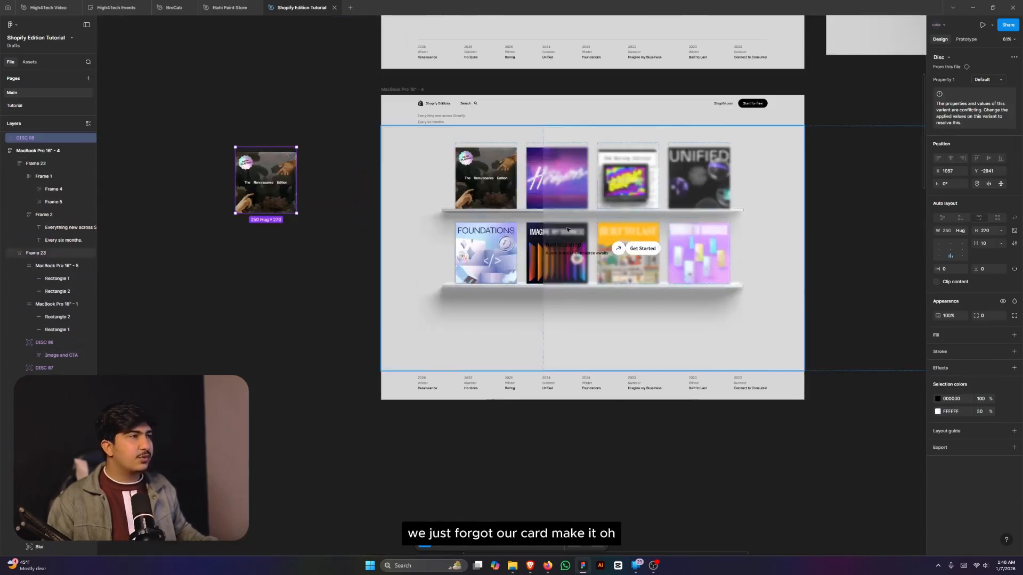
pyautogui.moveTo(568, 229); pyautogui.dragTo(675, 230)
pyautogui.hotkey('ctrl', 'z')
pyautogui.keyDown('ctrl'); pyautogui.click(566, 221); pyautogui.keyUp('ctrl')
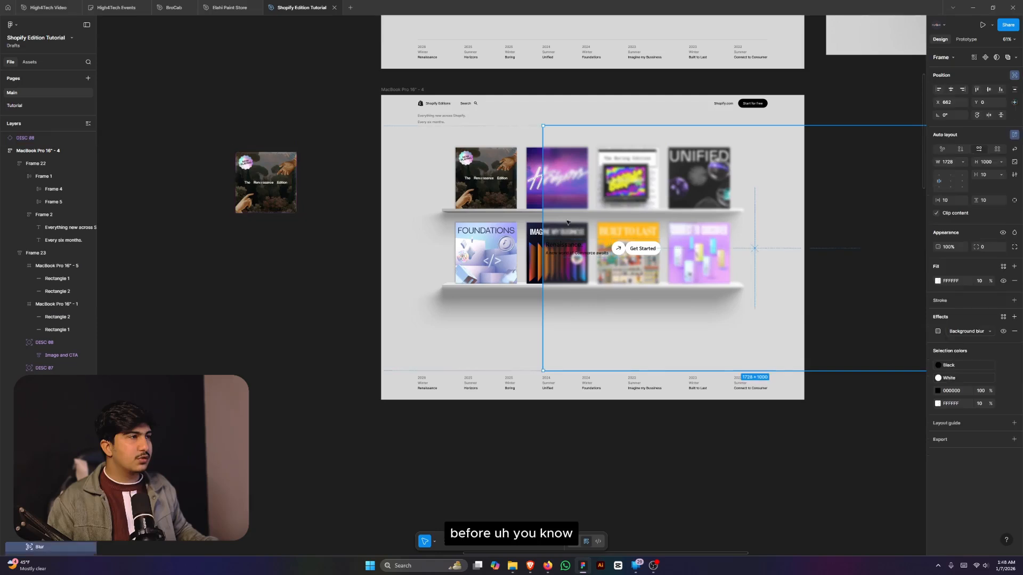
pyautogui.moveTo(565, 221); pyautogui.dragTo(778, 220)
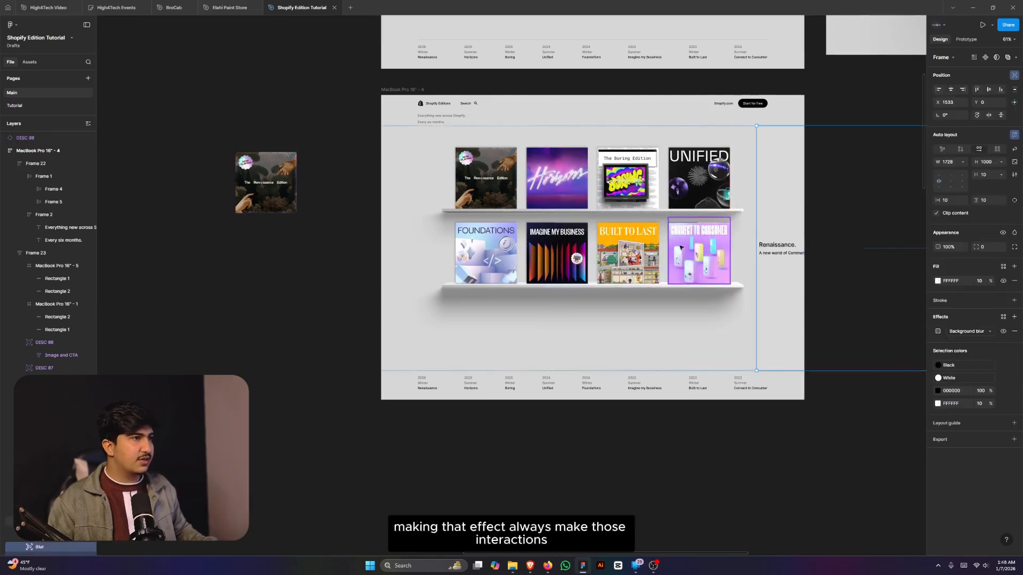
# - Detach the eight shelf covers from the Disc component and delete the shelf's Renaissance cover
pyautogui.click(631, 249)
pyautogui.keyDown('shift'); pyautogui.click(687, 246); pyautogui.keyUp('shift')
pyautogui.keyDown('shift'); pyautogui.click(693, 184); pyautogui.keyUp('shift')
pyautogui.keyDown('shift'); pyautogui.click(629, 176); pyautogui.keyUp('shift')
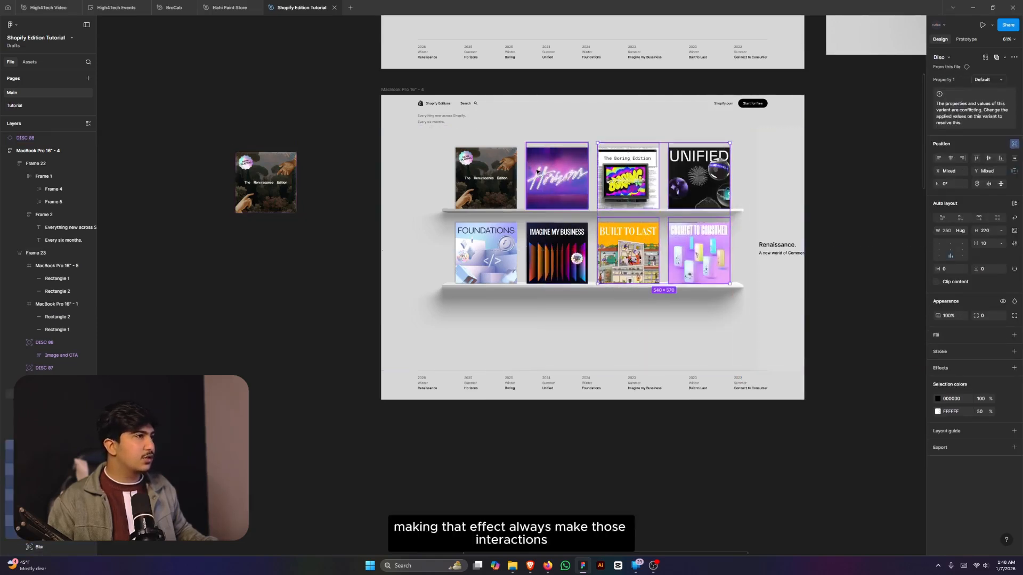
pyautogui.keyDown('shift'); pyautogui.click(538, 173); pyautogui.keyUp('shift')
pyautogui.keyDown('shift'); pyautogui.click(492, 184); pyautogui.keyUp('shift')
pyautogui.keyDown('shift'); pyautogui.click(488, 250); pyautogui.keyUp('shift')
pyautogui.keyDown('shift'); pyautogui.click(548, 257); pyautogui.keyUp('shift')
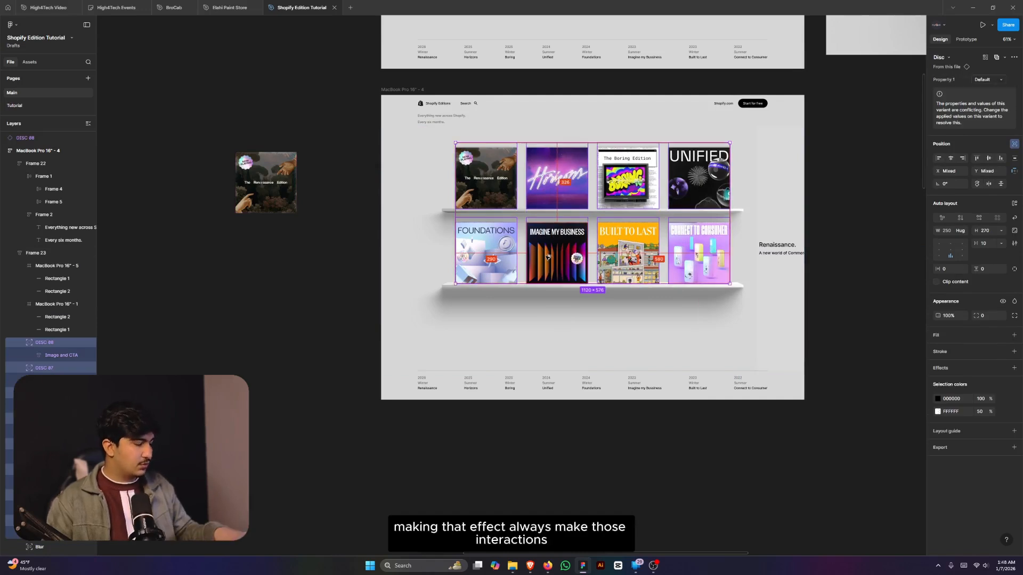
pyautogui.hotkey('ctrl', 'alt', 'b')
pyautogui.click(502, 178)
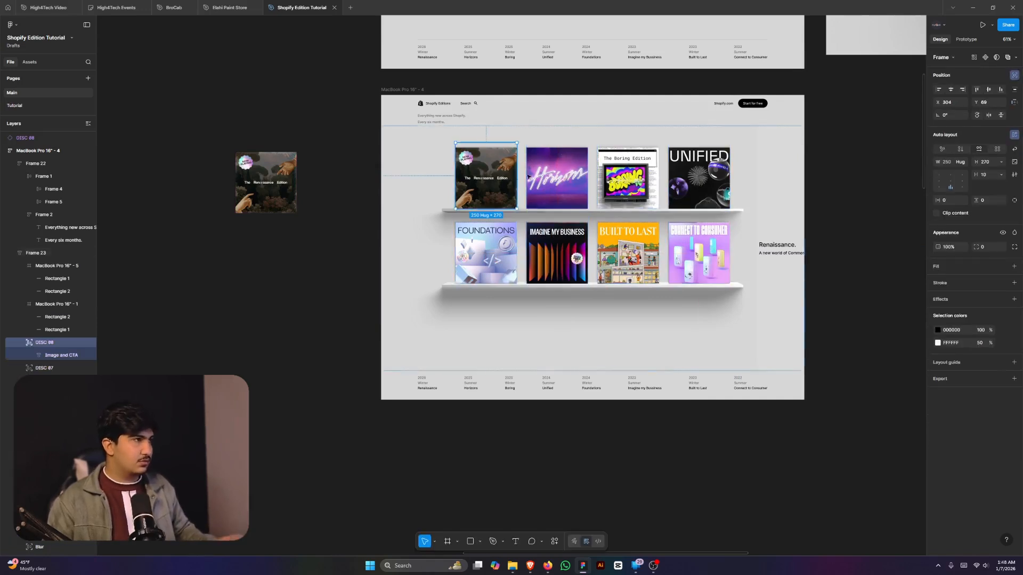
pyautogui.press('Delete')
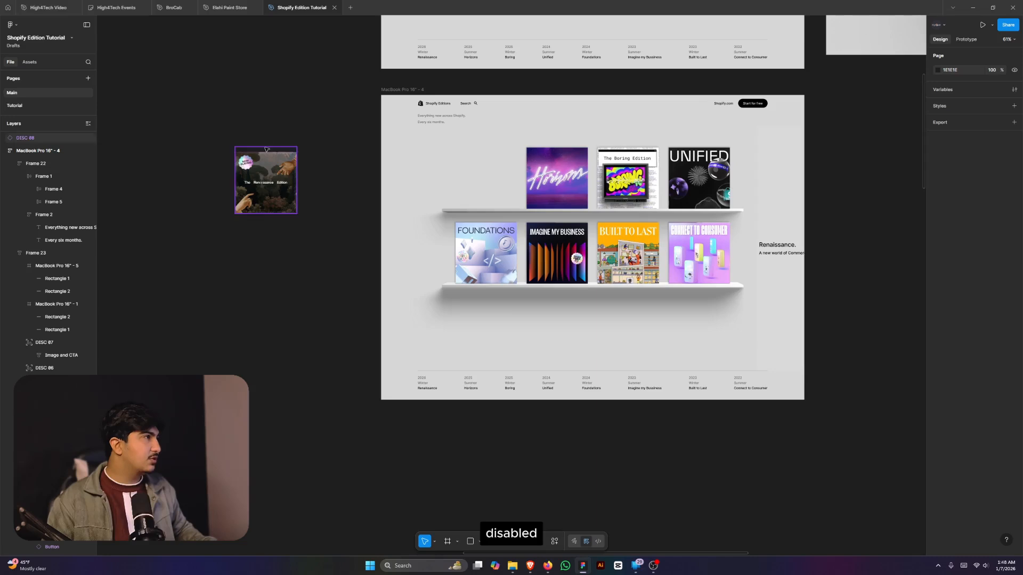
# - Align the blur panel to X 0 over the shelves and drop the Renaissance card into Frame 23
pyautogui.click(766, 227)
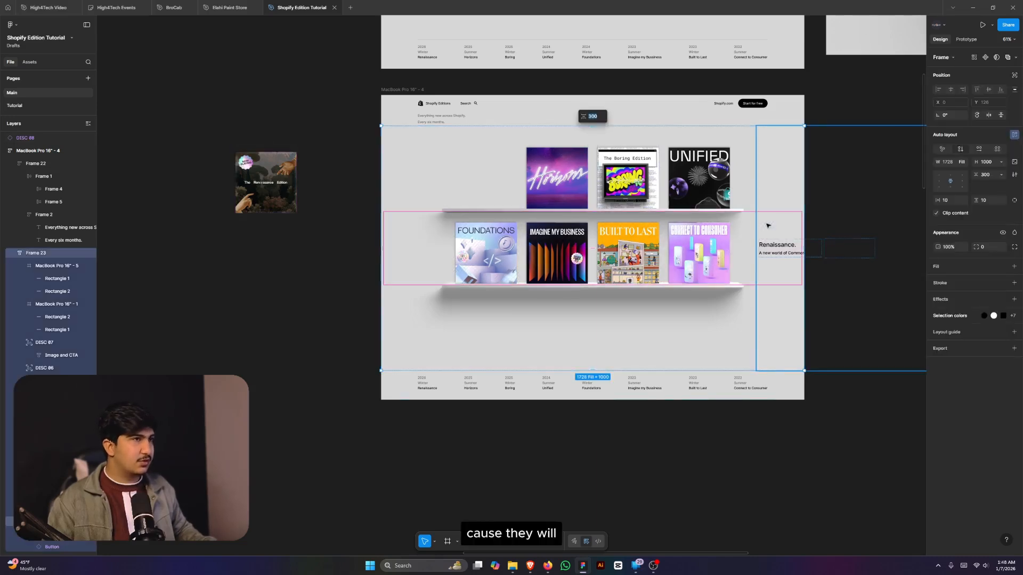
pyautogui.click(787, 199)
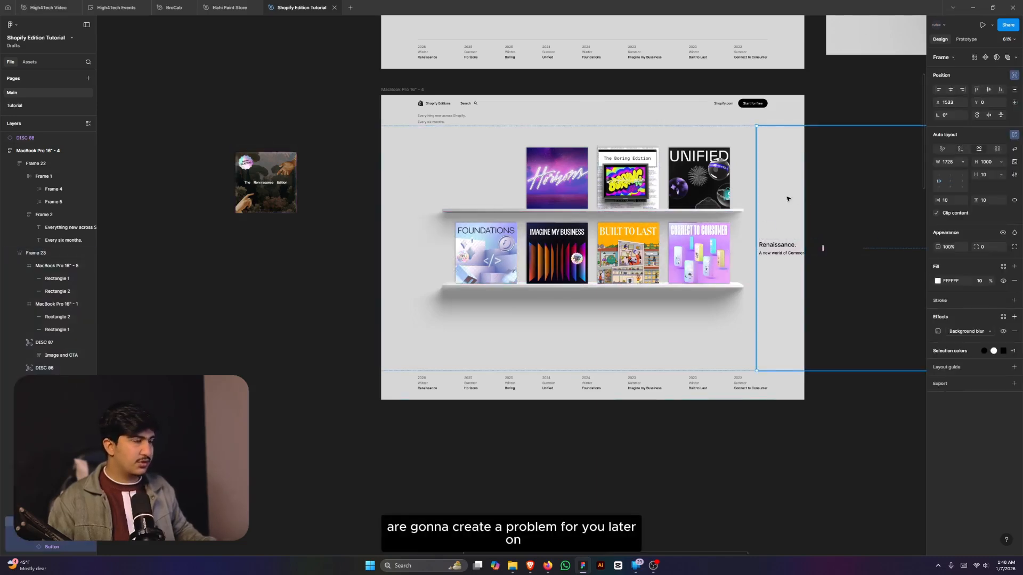
pyautogui.hotkey('alt', 'a')
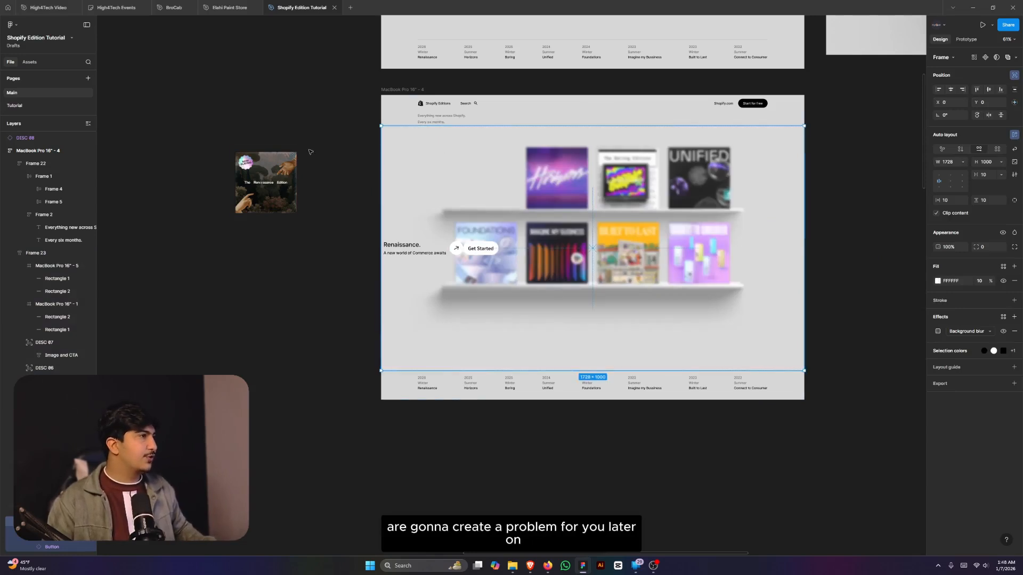
pyautogui.moveTo(253, 170); pyautogui.dragTo(611, 226)
# - Set the shelf frame's auto-layout alignment to center
pyautogui.click(762, 315)
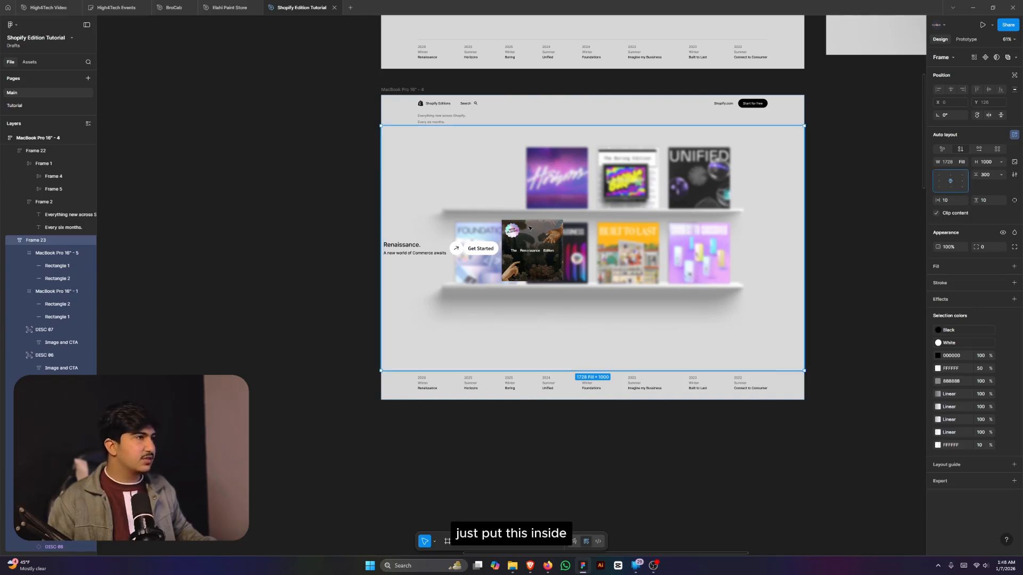
pyautogui.click(601, 238)
pyautogui.doubleClick(529, 245)
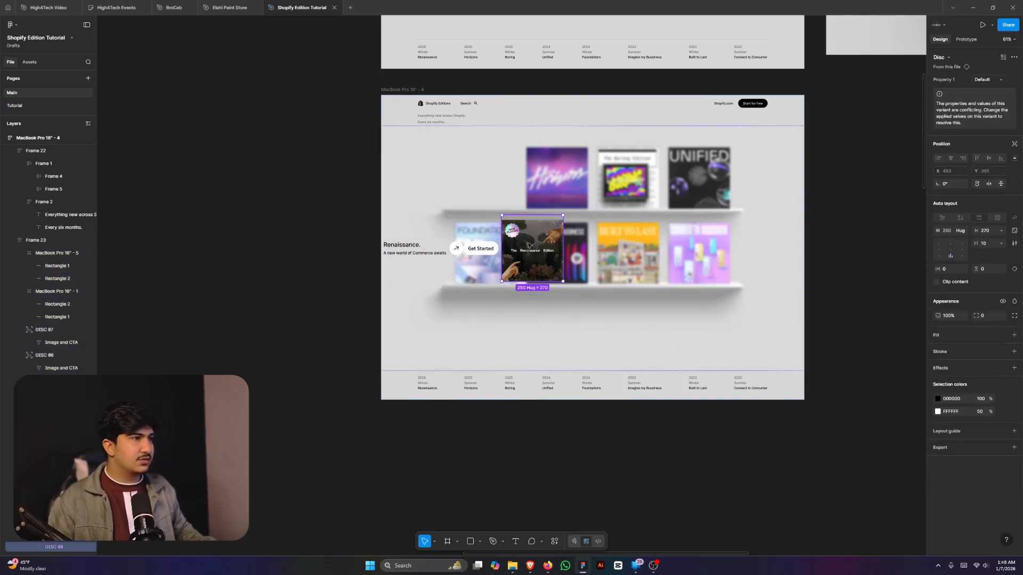
pyautogui.click(769, 215)
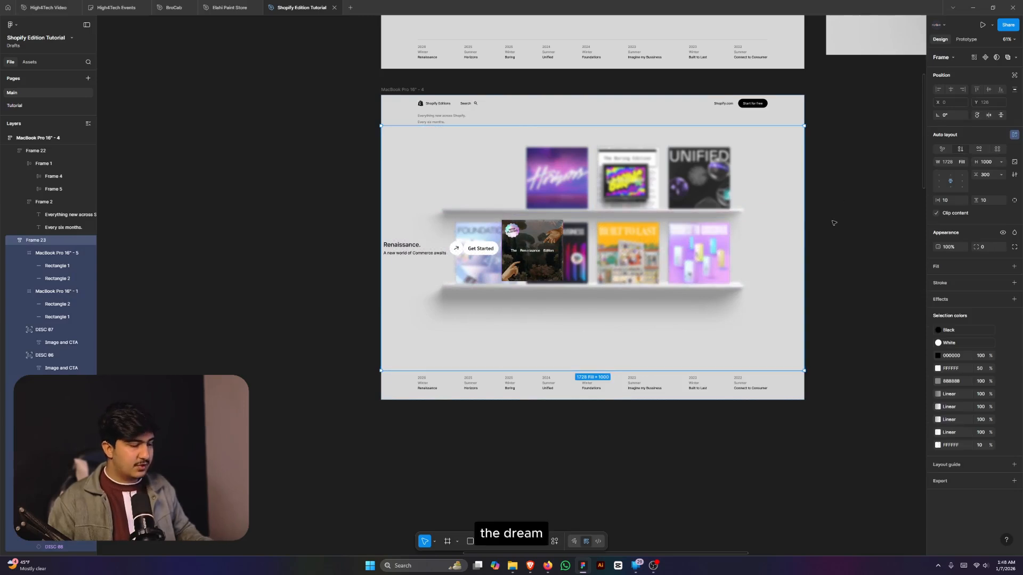
pyautogui.press('Return')
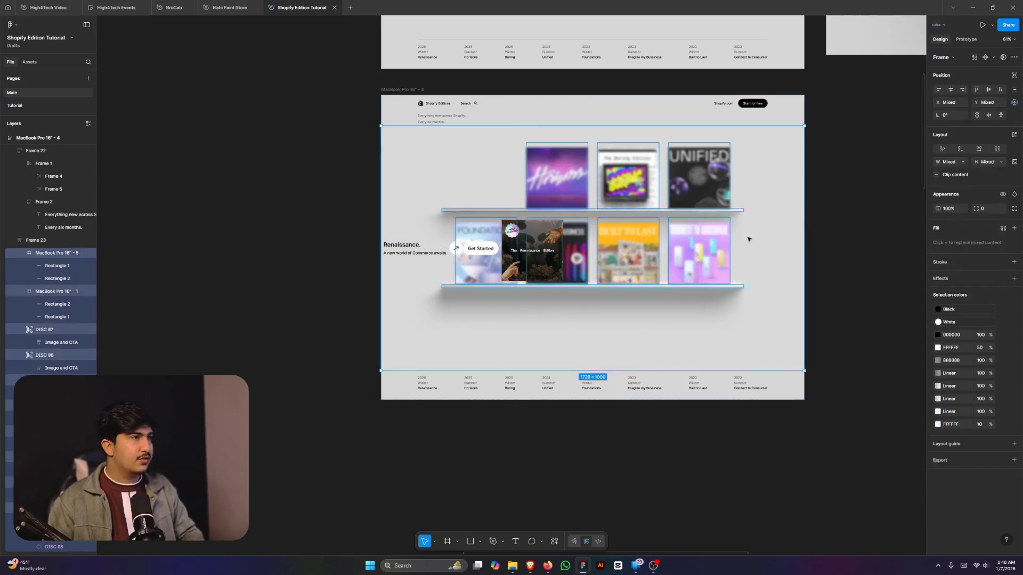
pyautogui.press('Escape')
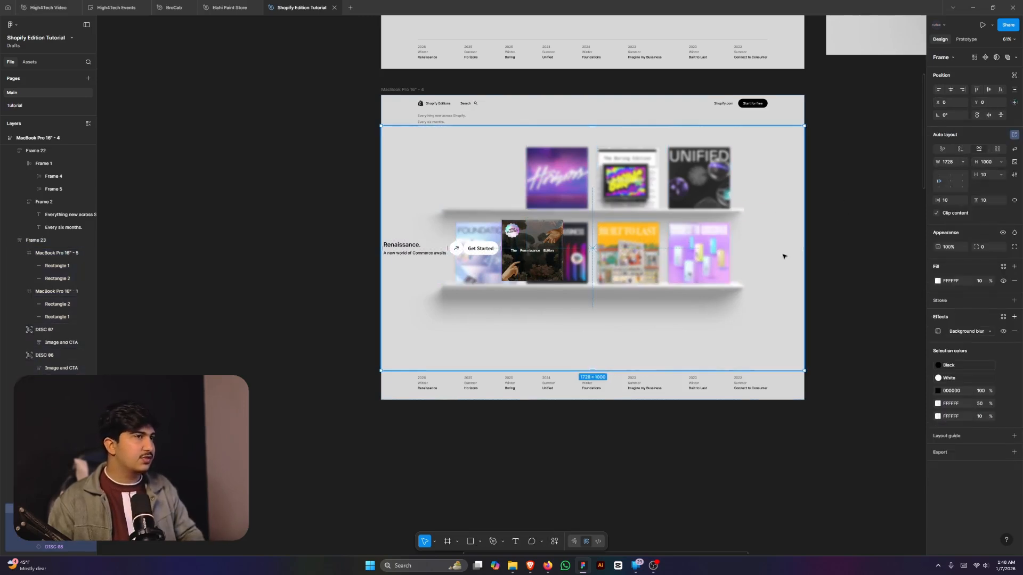
pyautogui.click(950, 181)
# - Centre the Renaissance card's content vertically
pyautogui.scroll(5, 572, 254)
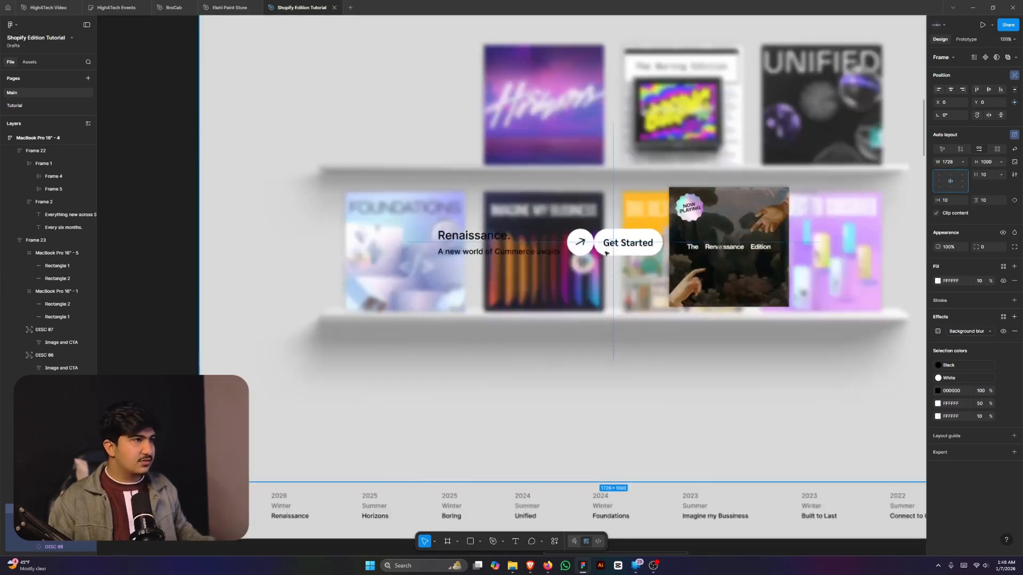
pyautogui.scroll(-3, 605, 253)
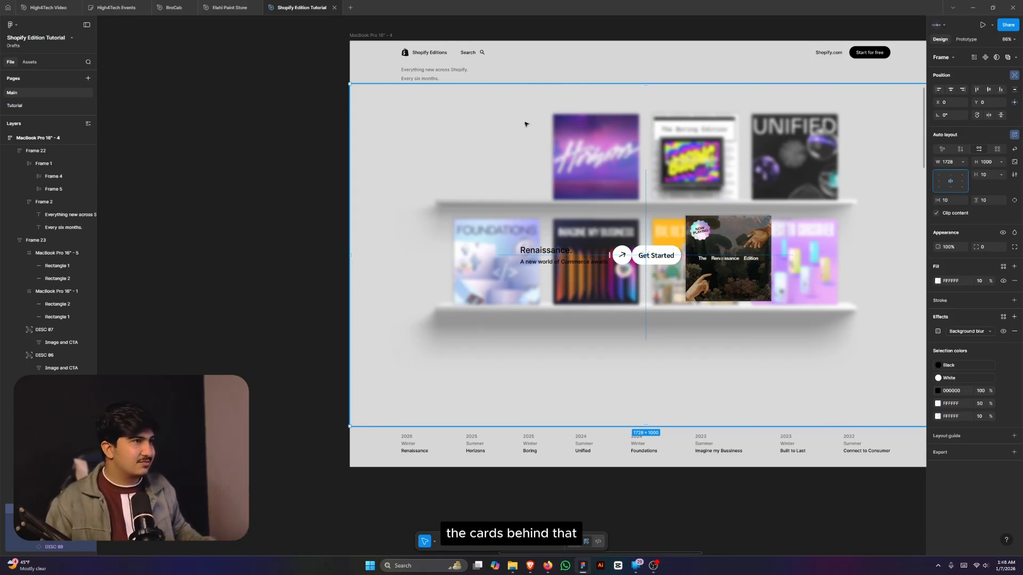
pyautogui.scroll(2, 749, 237)
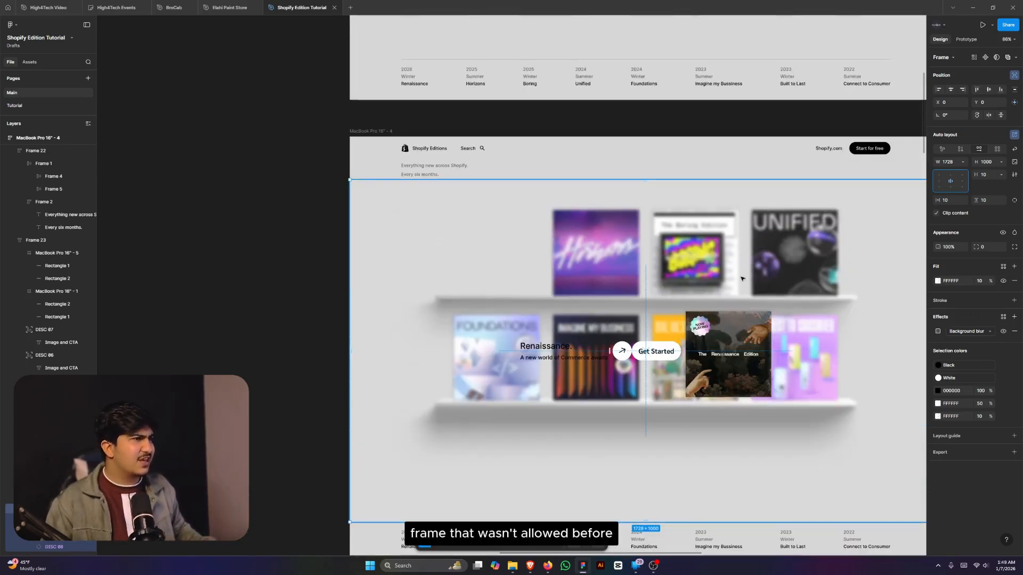
pyautogui.scroll(-1, 735, 277)
pyautogui.click(725, 304)
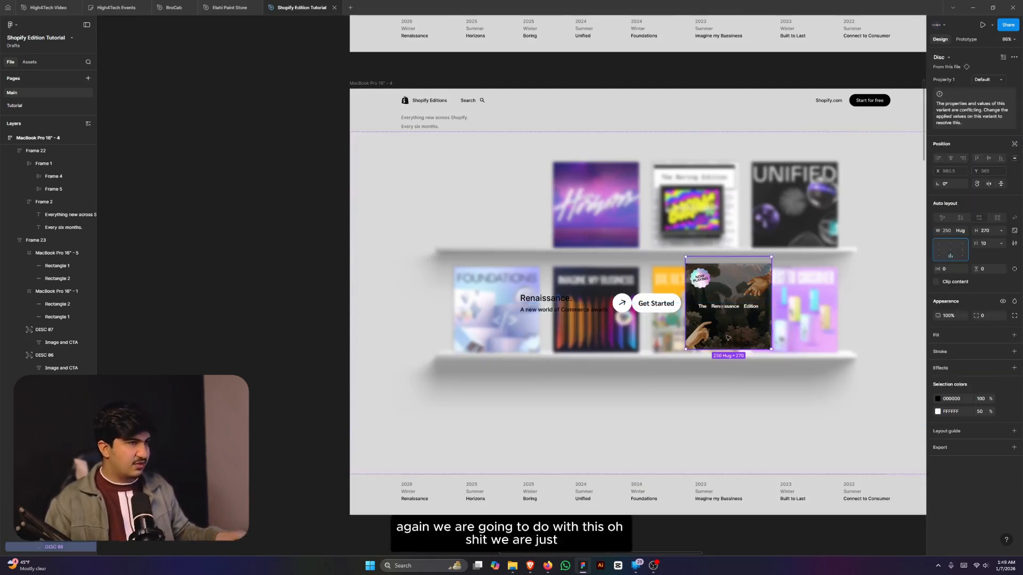
pyautogui.hotkey('alt', 'v')
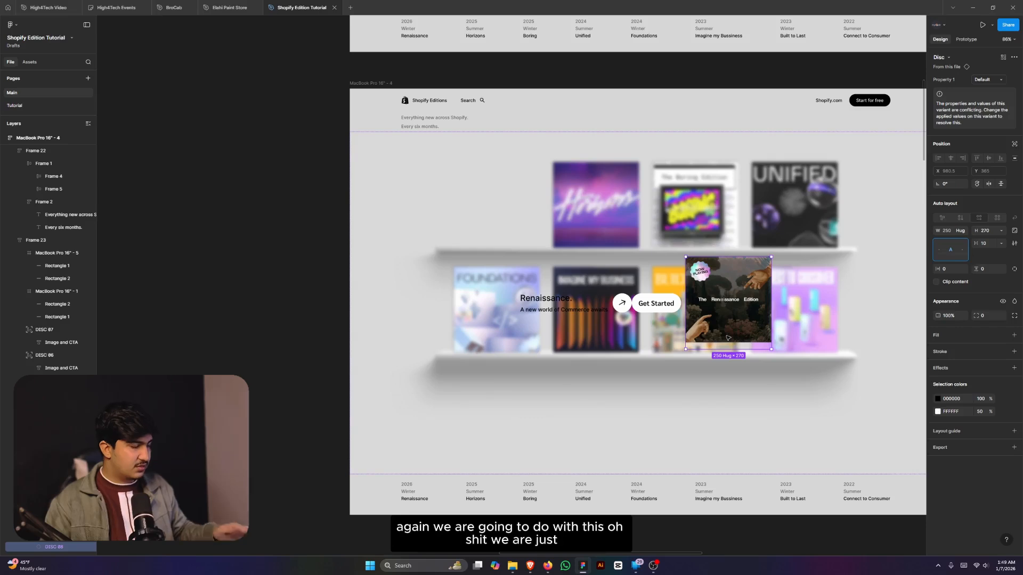
# - Return the card content to bottom alignment and detach the Renaissance card from its component
pyautogui.hotkey('alt', 's')
pyautogui.hotkey('alt', 'v')
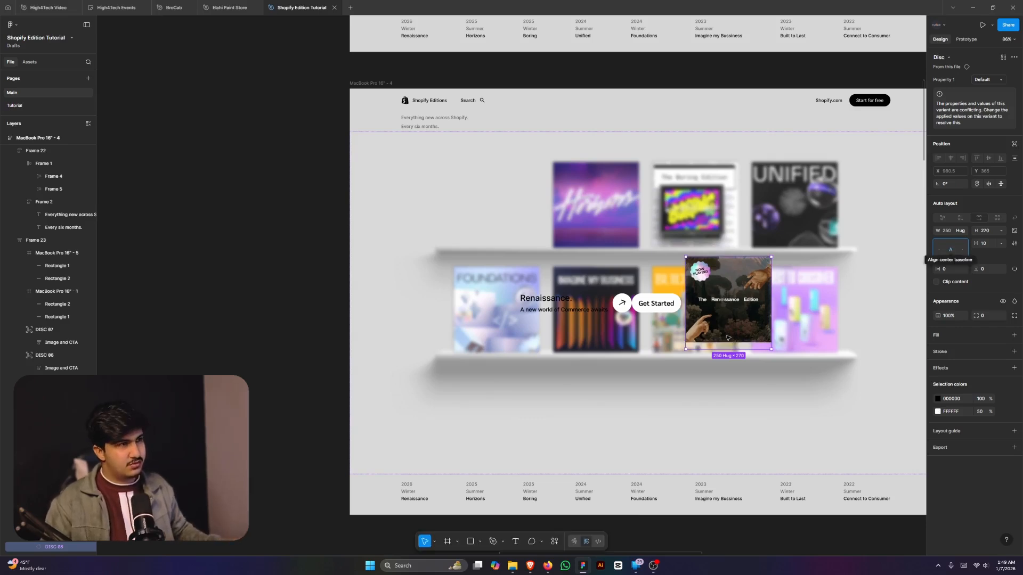
pyautogui.hotkey('alt', 's')
pyautogui.rightClick(720, 336)
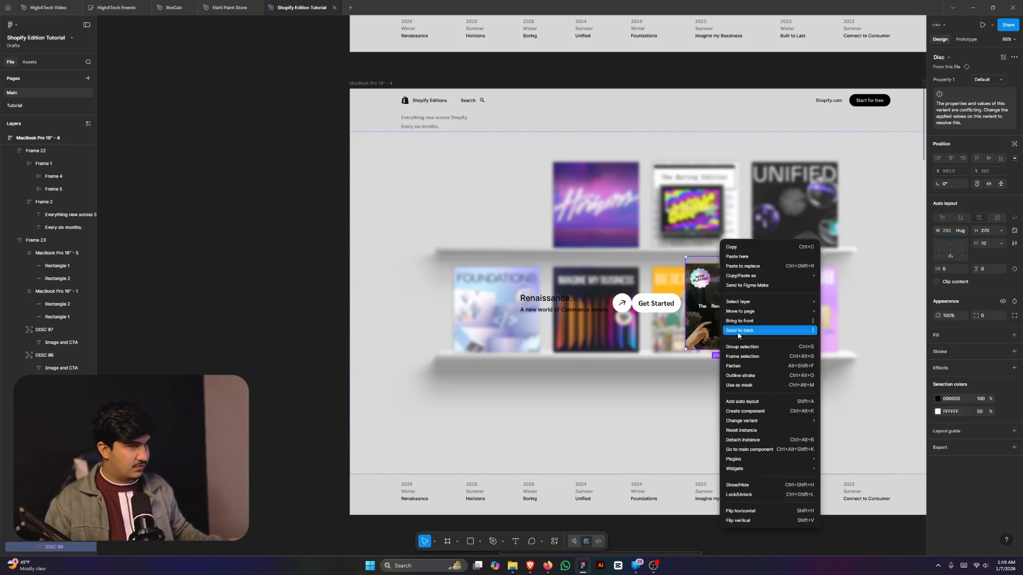
pyautogui.click(777, 440)
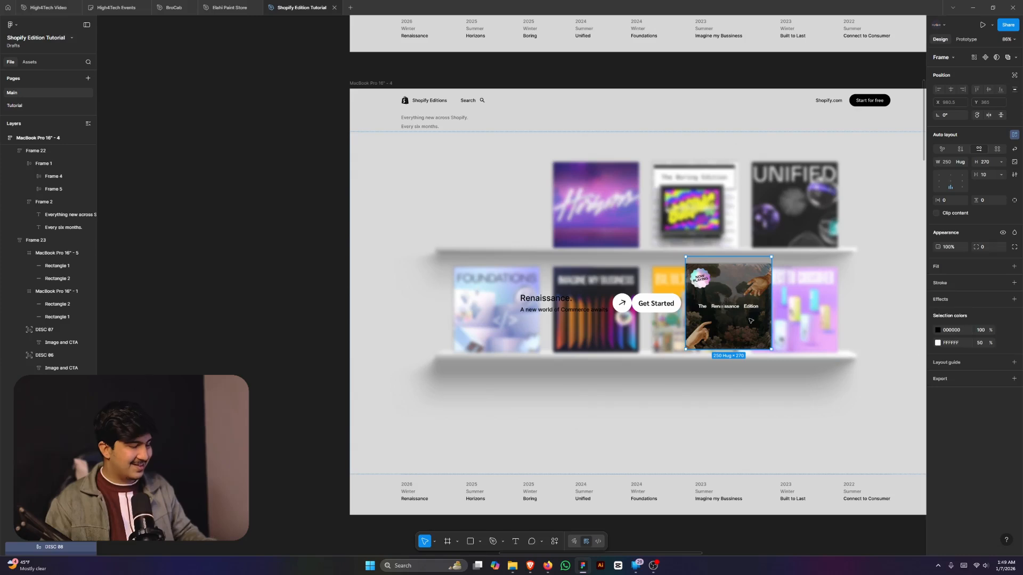
# - Scale the Renaissance card proportionally to a height of 500
pyautogui.press('k')
pyautogui.moveTo(735, 255); pyautogui.dragTo(721, 203)
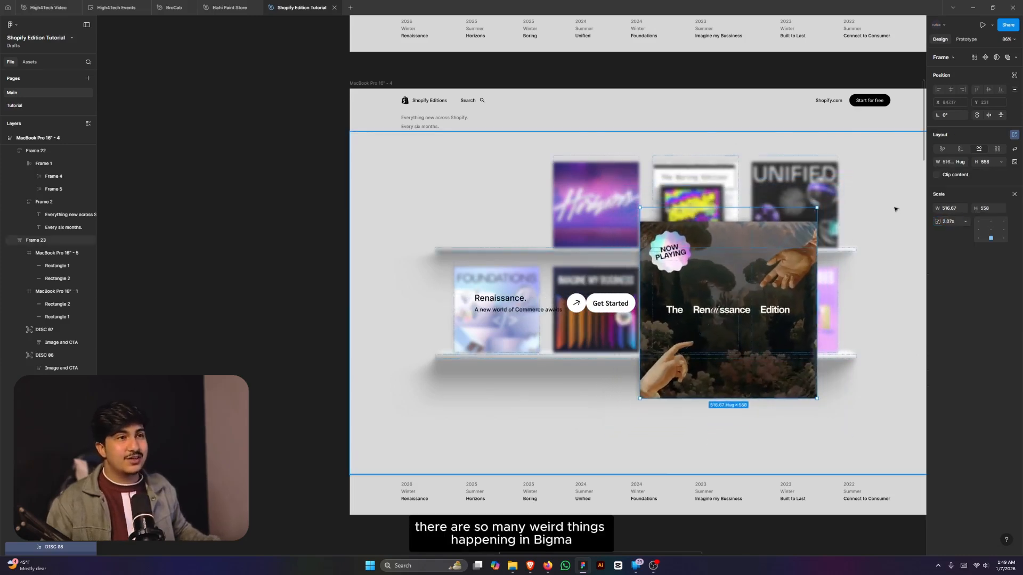
pyautogui.click(999, 213)
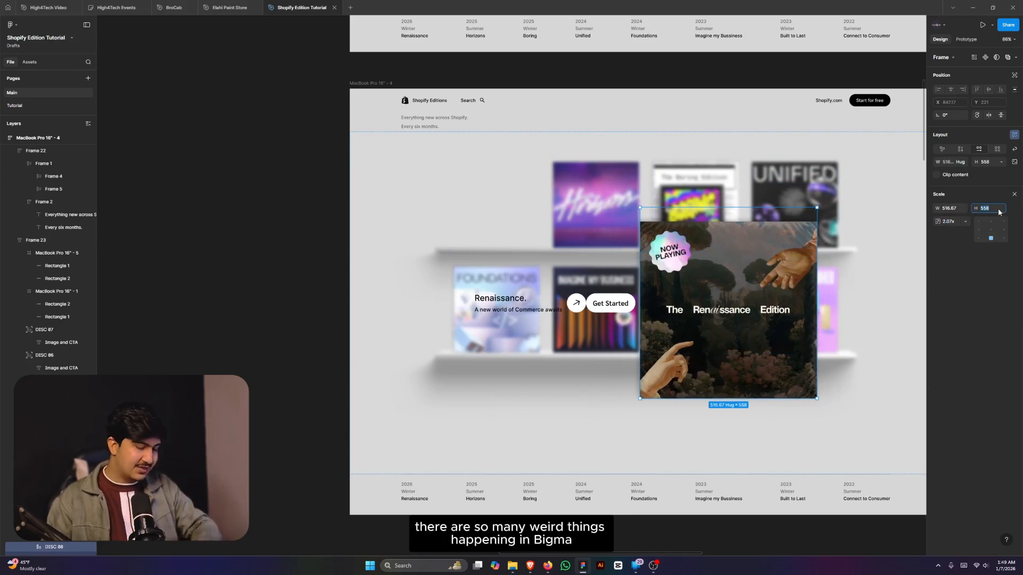
pyautogui.write('500')
pyautogui.press('Return')
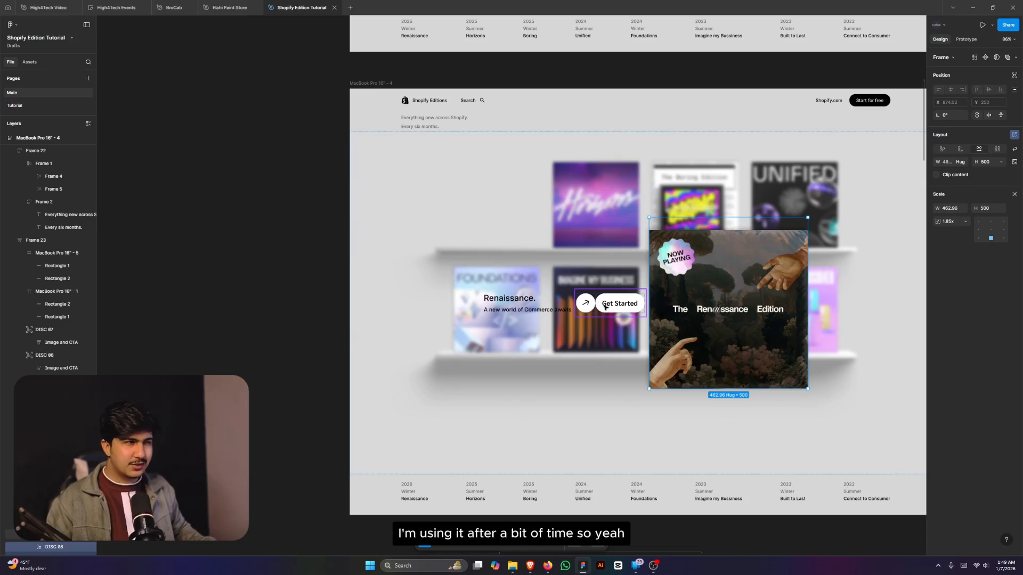
# - Give Get Started absolute position and move it beneath the enlarged card
pyautogui.click(588, 304)
pyautogui.click(1014, 190)
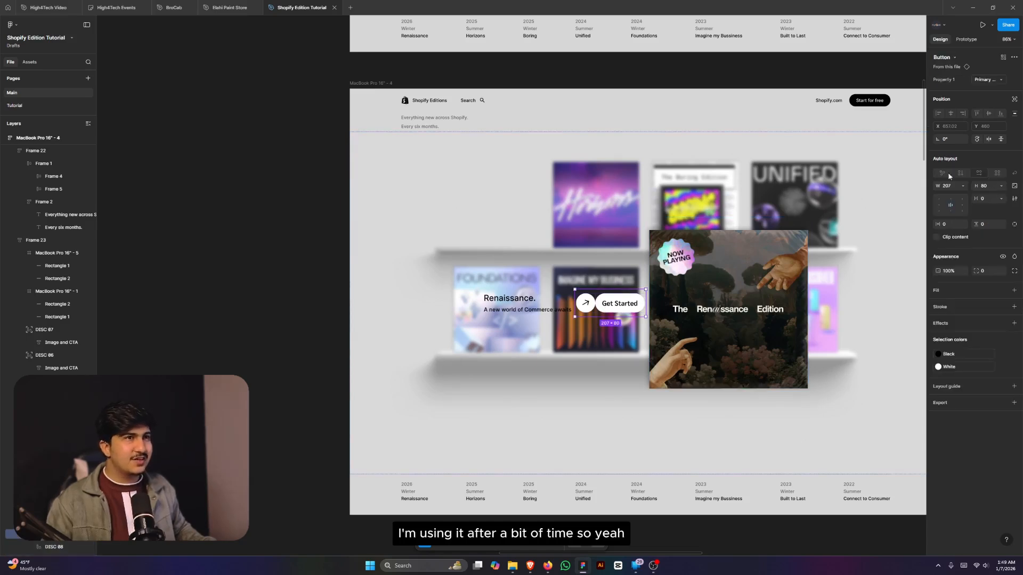
pyautogui.click(542, 304)
pyautogui.click(620, 310)
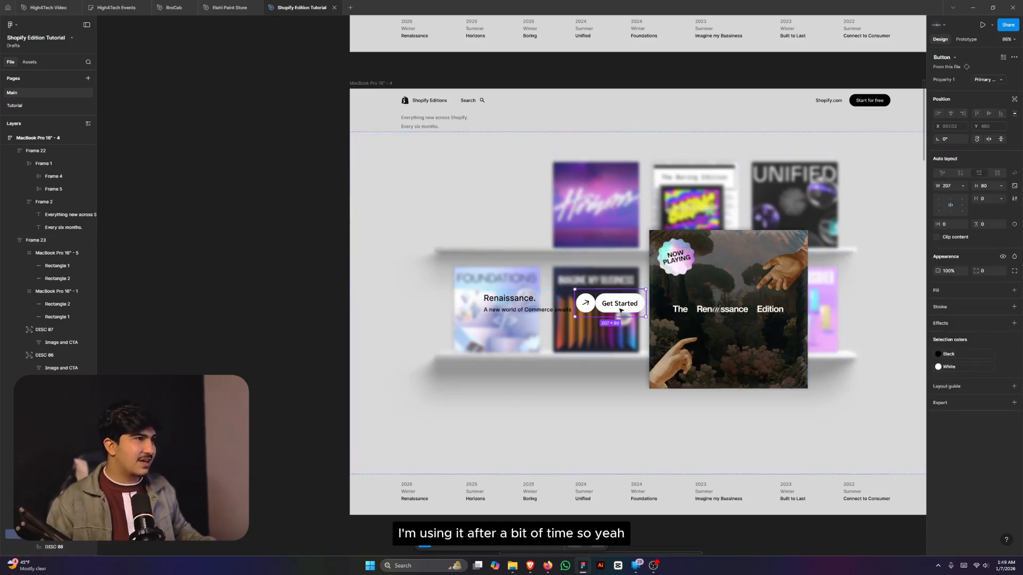
pyautogui.click(1015, 100)
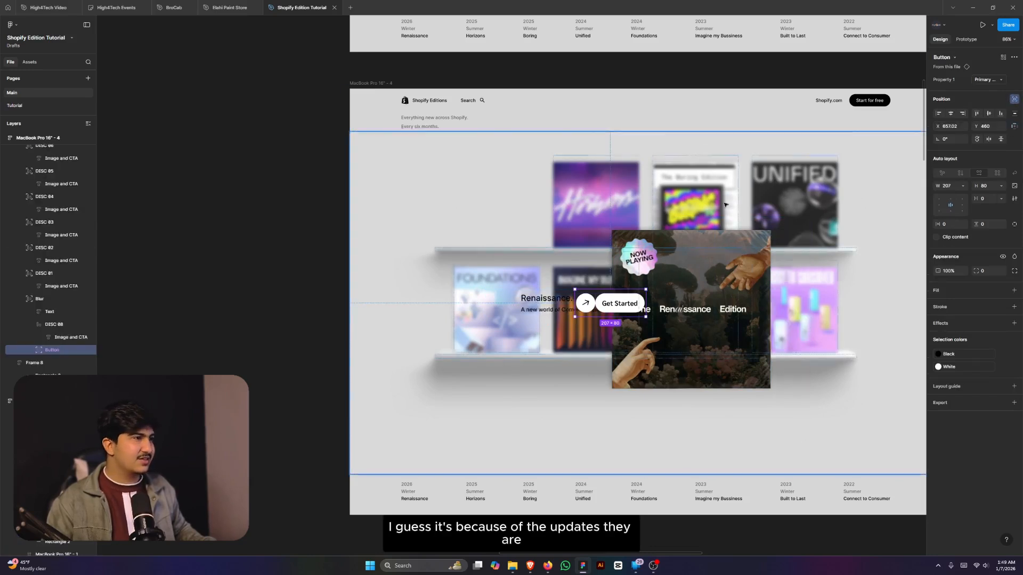
pyautogui.moveTo(620, 304); pyautogui.dragTo(651, 407)
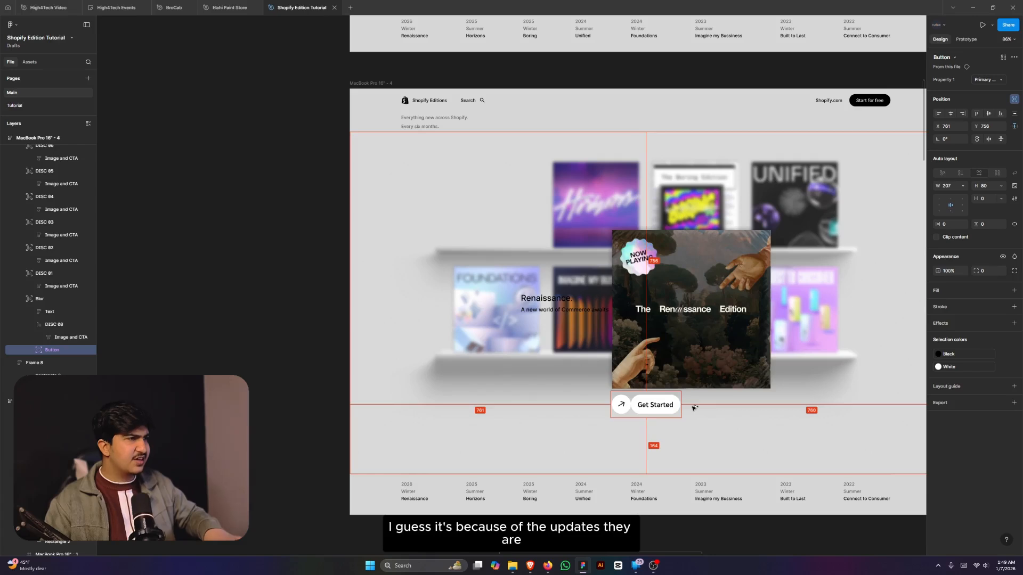
# - Give the Renaissance text absolute position and place it left of the card
pyautogui.click(532, 307)
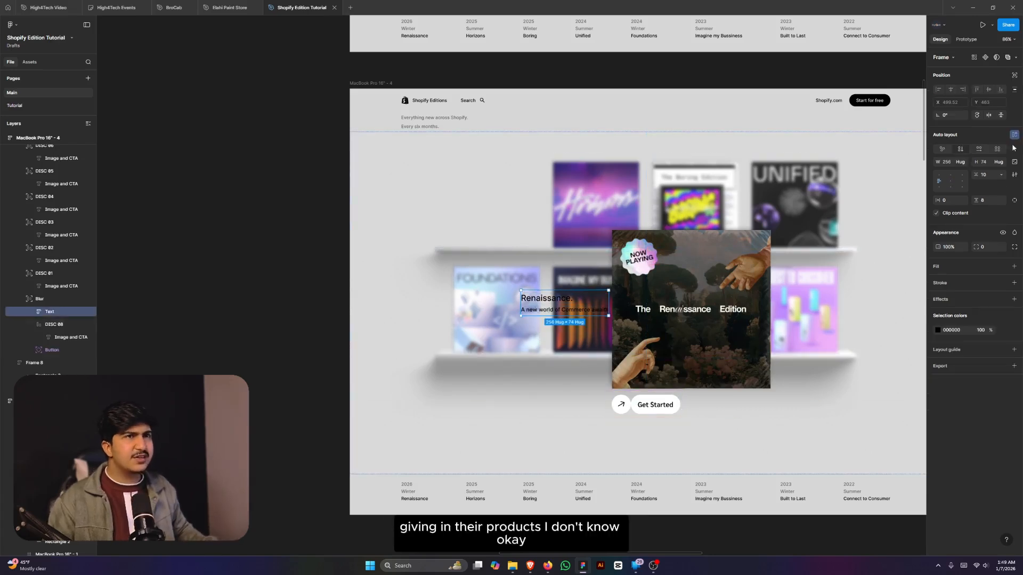
pyautogui.click(1014, 76)
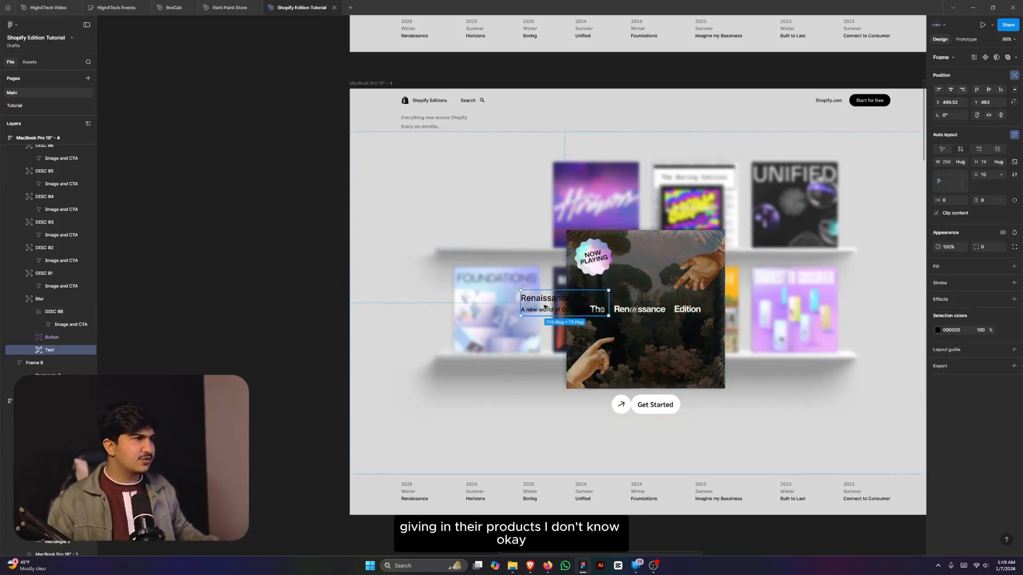
pyautogui.moveTo(544, 307); pyautogui.dragTo(475, 308)
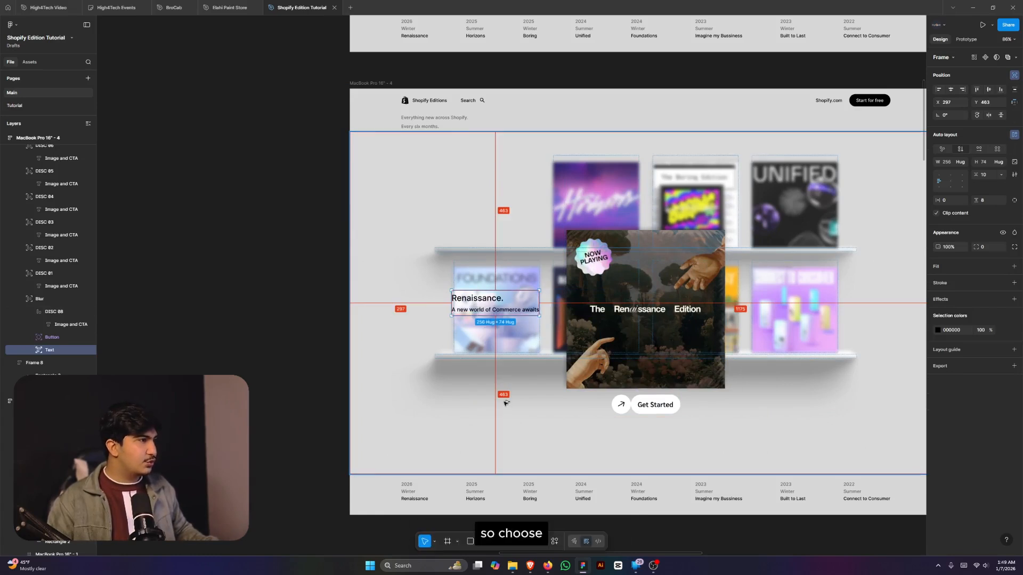
pyautogui.press('Right')
pyautogui.press('Right')
pyautogui.press('Right')
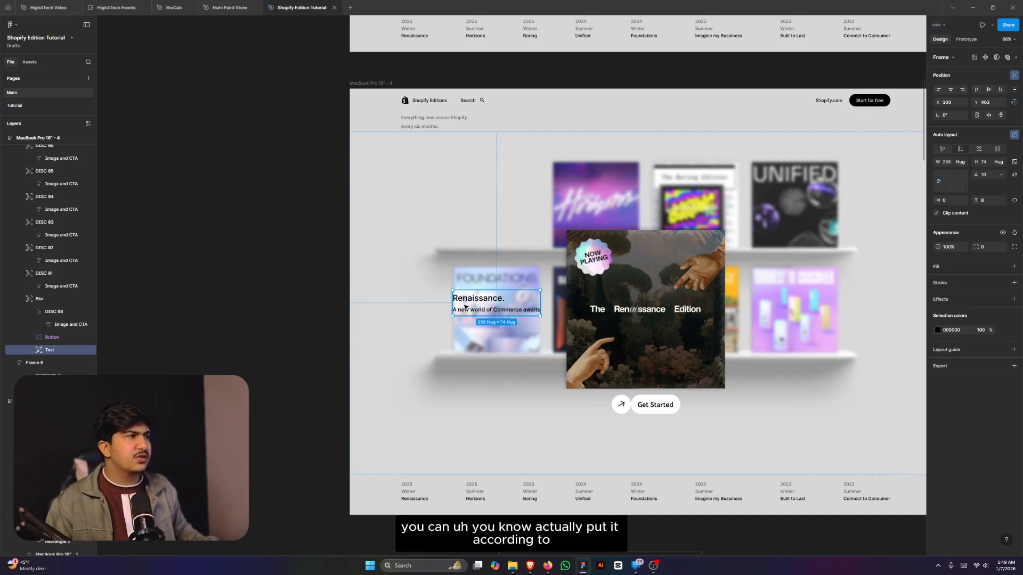
pyautogui.moveTo(465, 306); pyautogui.dragTo(449, 307)
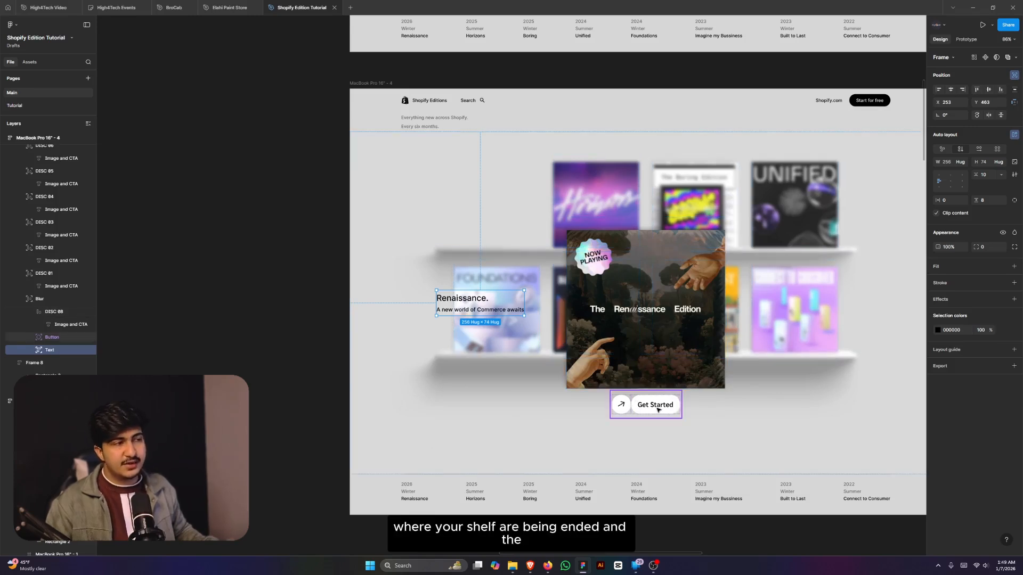
pyautogui.click(697, 407)
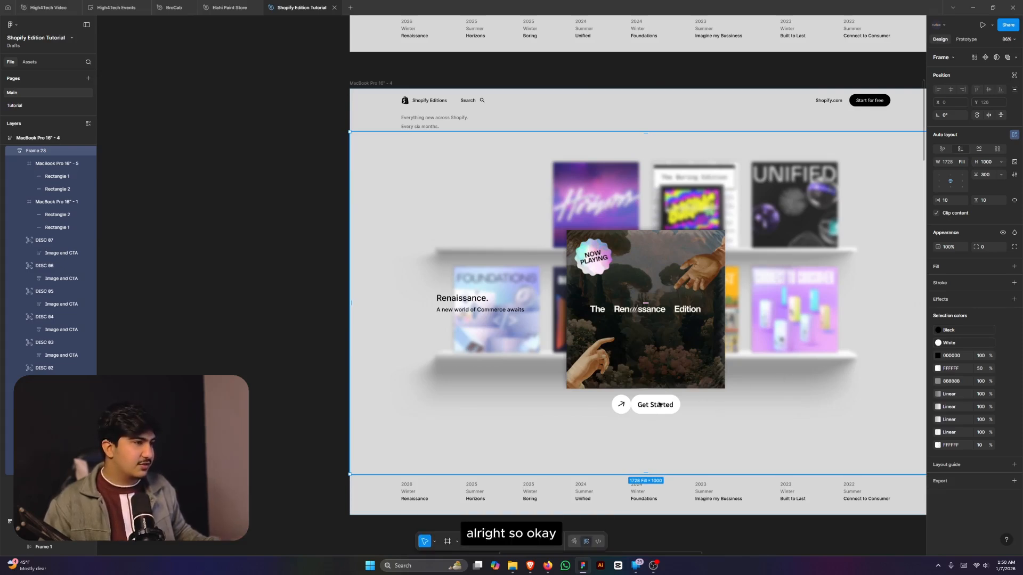
pyautogui.click(645, 406)
pyautogui.click(649, 406)
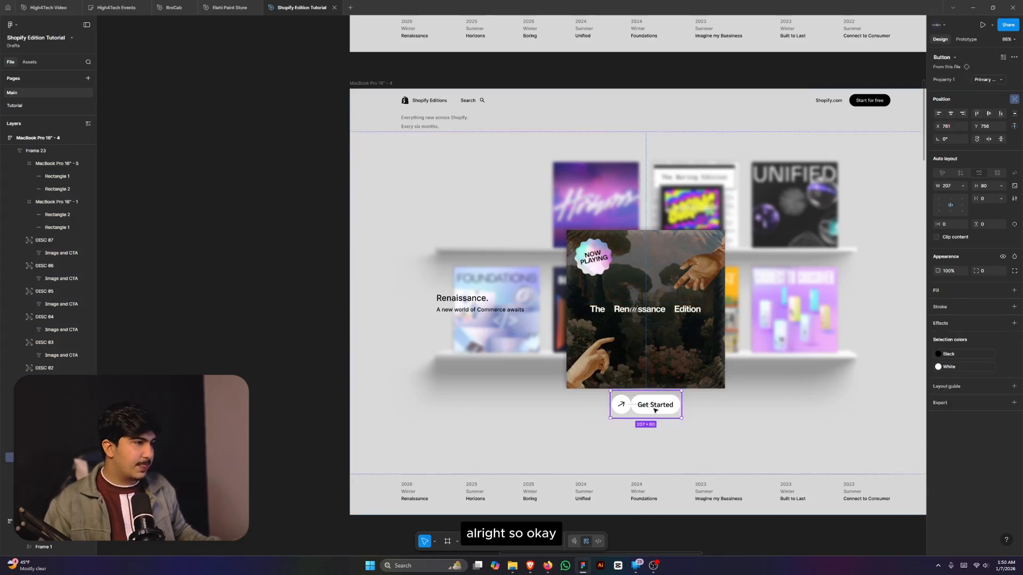
pyautogui.moveTo(655, 411); pyautogui.dragTo(656, 419)
pyautogui.scroll(-5, 655, 418)
pyautogui.click(772, 384)
pyautogui.scroll(4, 699, 402)
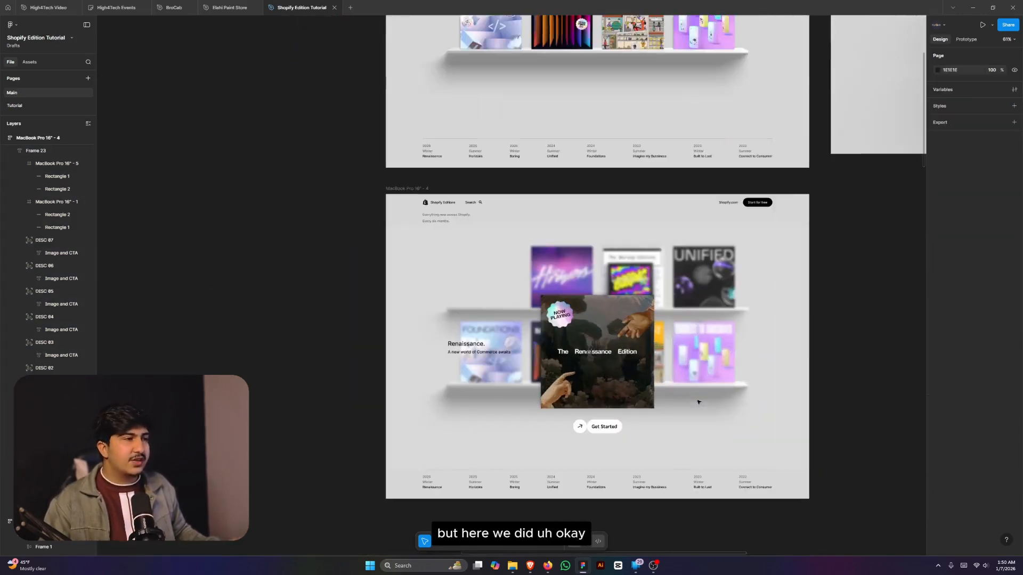
pyautogui.scroll(-2, 703, 402)
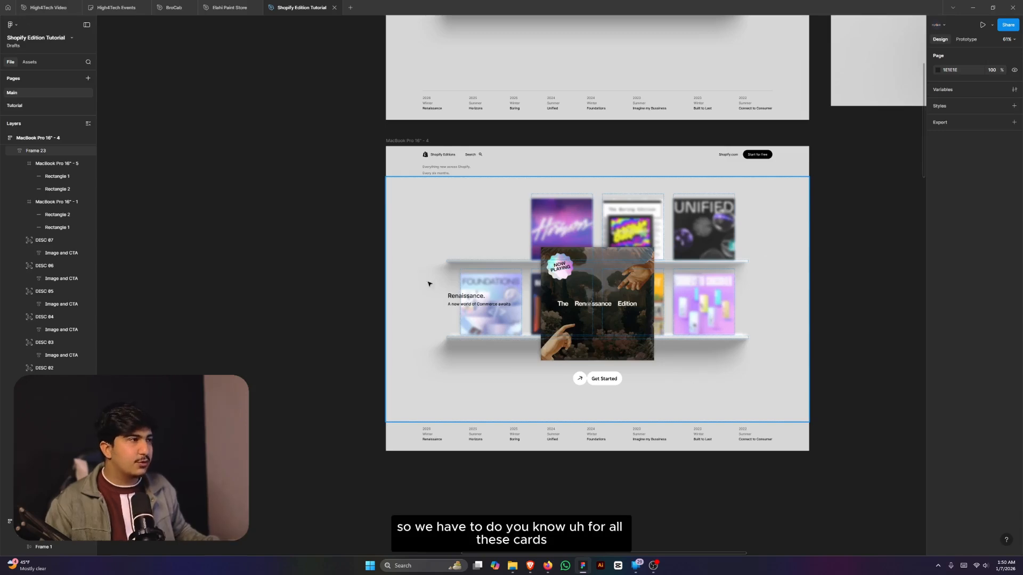
pyautogui.scroll(-5, 761, 288)
pyautogui.scroll(-7, 766, 290)
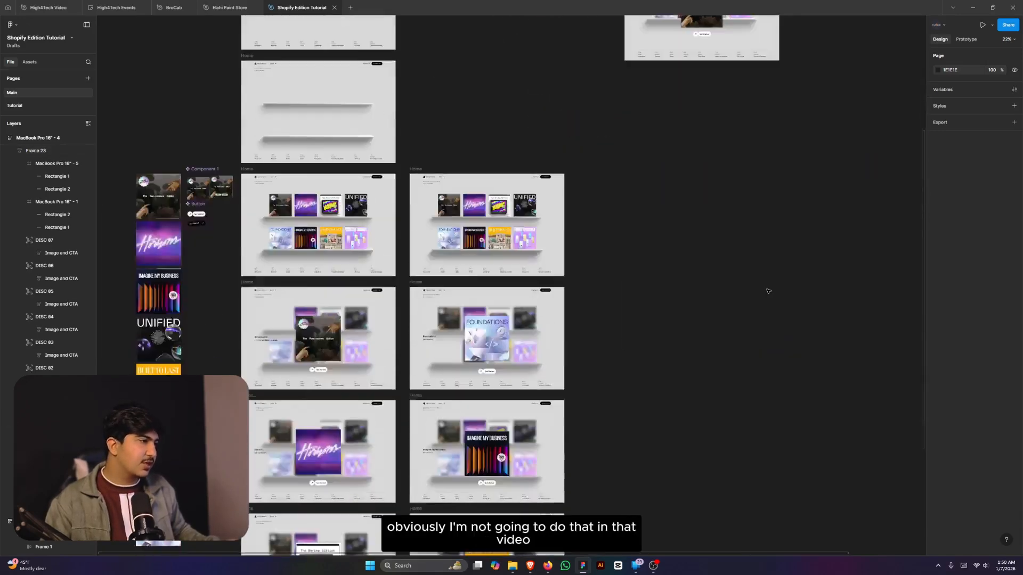
pyautogui.scroll(4, 373, 224)
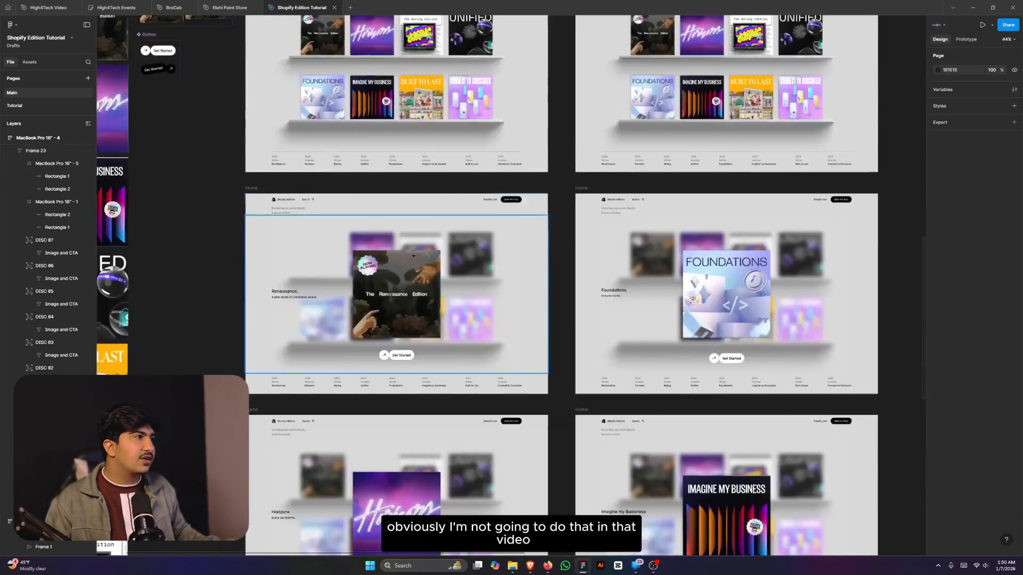
pyautogui.scroll(-7, 422, 276)
pyautogui.scroll(-10, 422, 277)
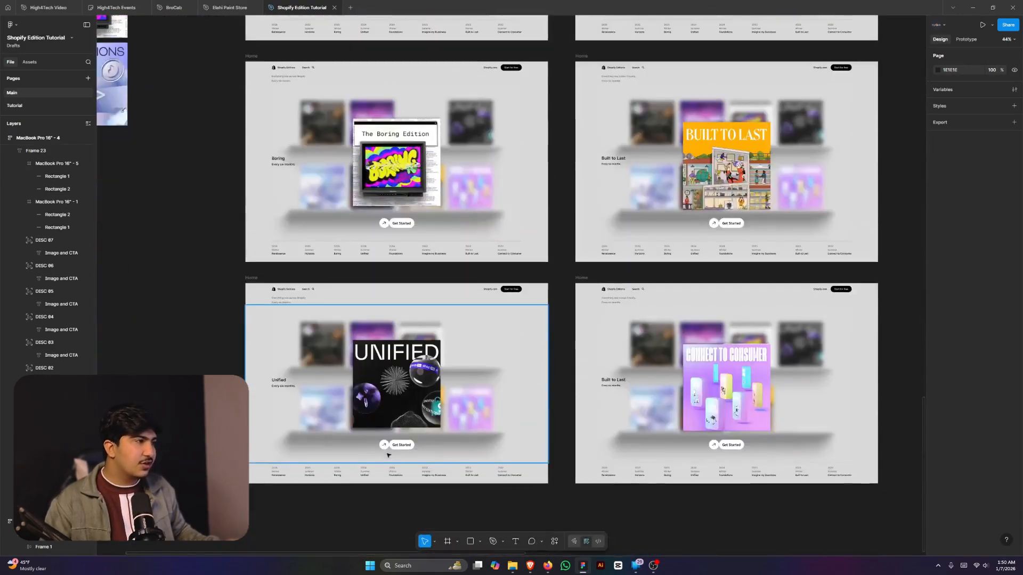
pyautogui.scroll(8, 764, 463)
pyautogui.scroll(15, 763, 465)
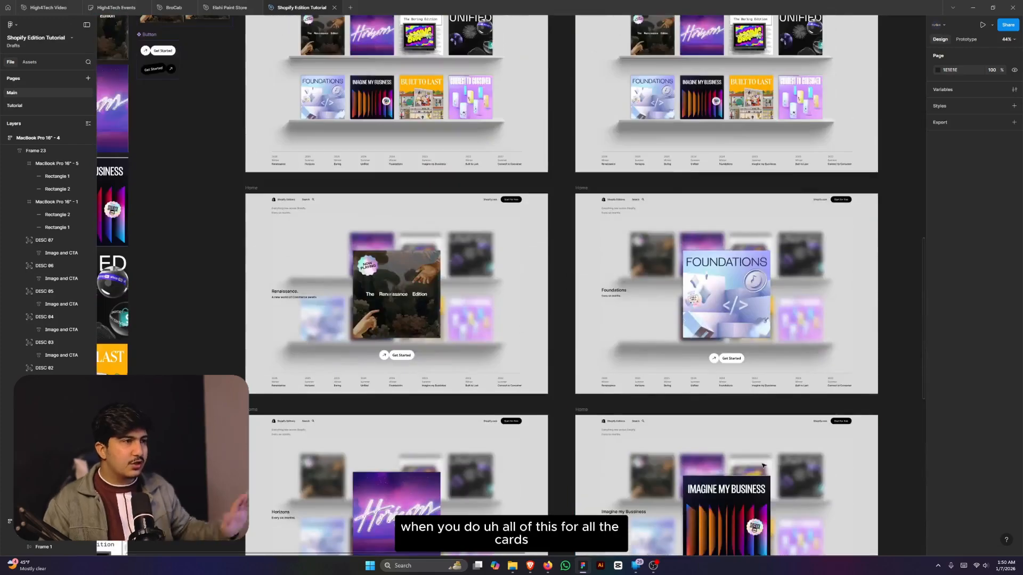
pyautogui.scroll(-4, 599, 400)
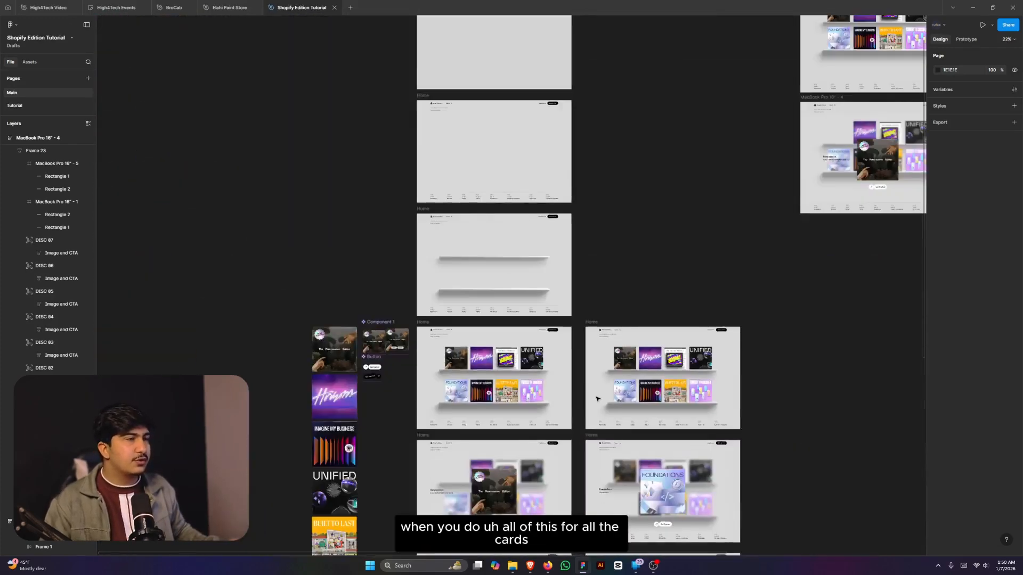
pyautogui.scroll(1, 630, 392)
pyautogui.scroll(2, 765, 284)
pyautogui.click(747, 337)
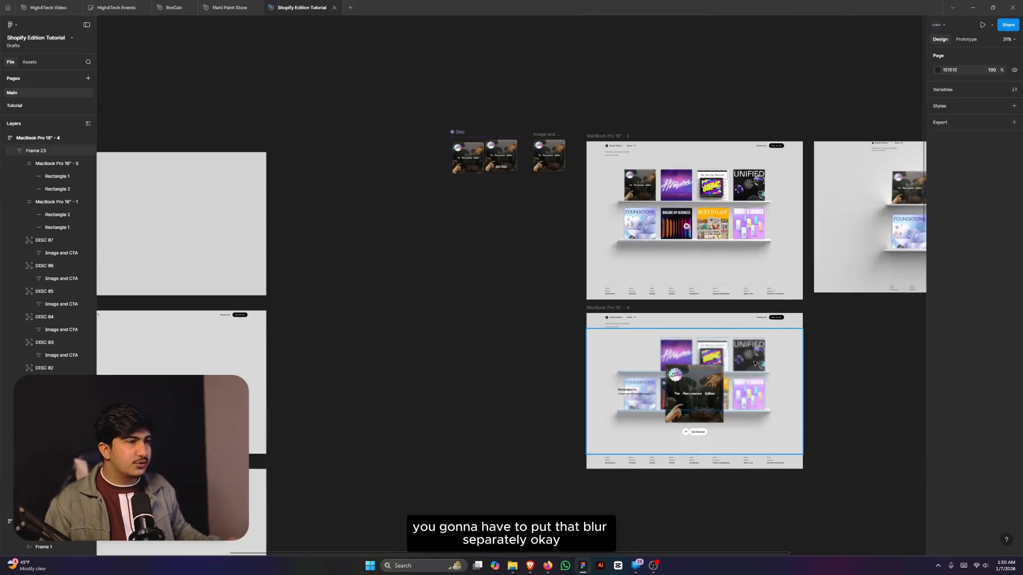
pyautogui.scroll(3, 748, 336)
pyautogui.scroll(-2, 764, 368)
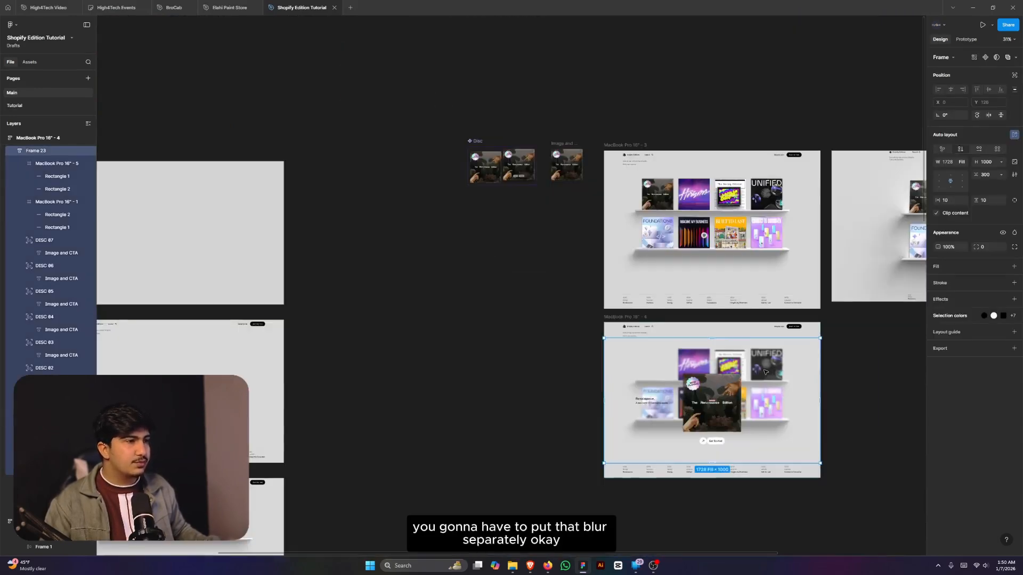
# - Duplicate the Blur frame and delete the DISC 08 card from the copy
pyautogui.moveTo(764, 369); pyautogui.dragTo(844, 399)
pyautogui.hotkey('ctrl', 'z')
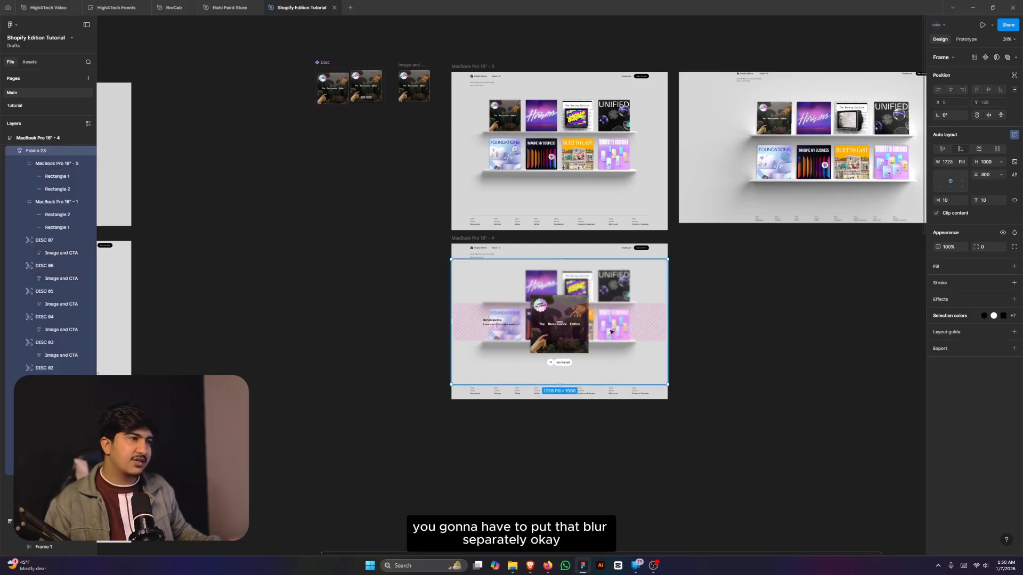
pyautogui.moveTo(622, 361); pyautogui.dragTo(862, 406)
pyautogui.scroll(-2, 538, 344)
pyautogui.scroll(4, 785, 348)
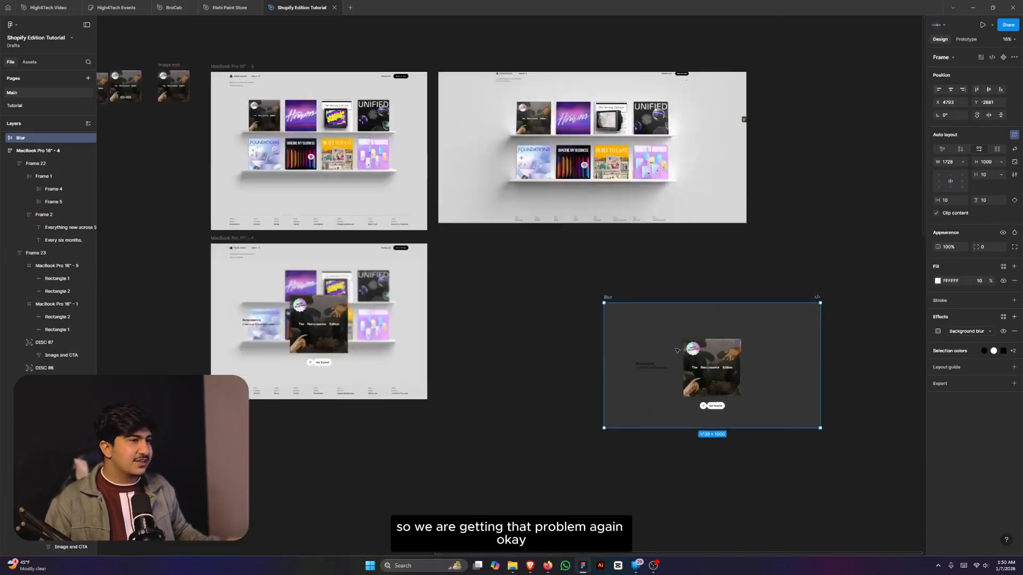
pyautogui.doubleClick(740, 397)
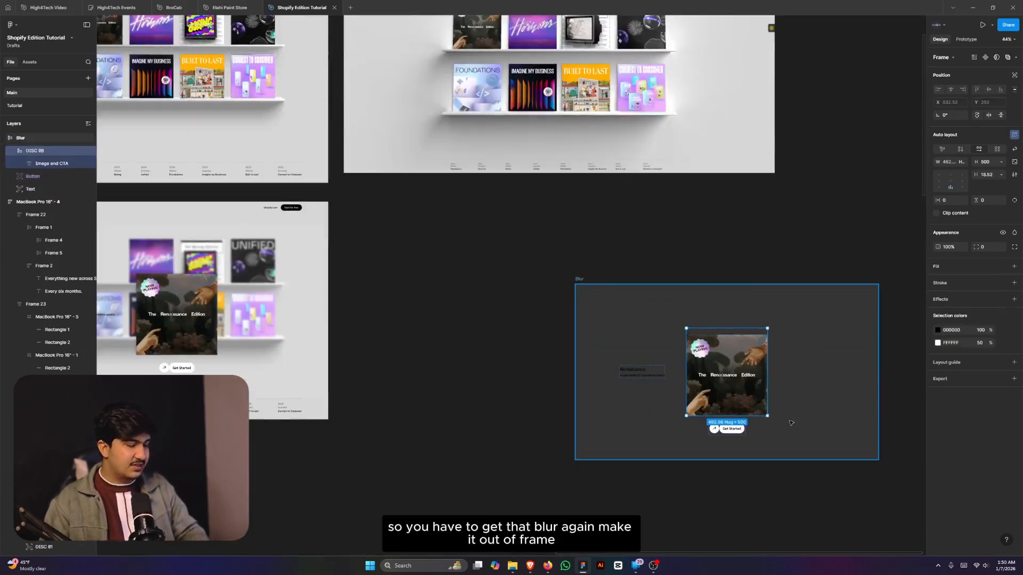
pyautogui.press('Delete')
# - Move the copy's Get Started below its bottom edge and the Renaissance text off its left side
pyautogui.scroll(3, 752, 422)
pyautogui.click(732, 438)
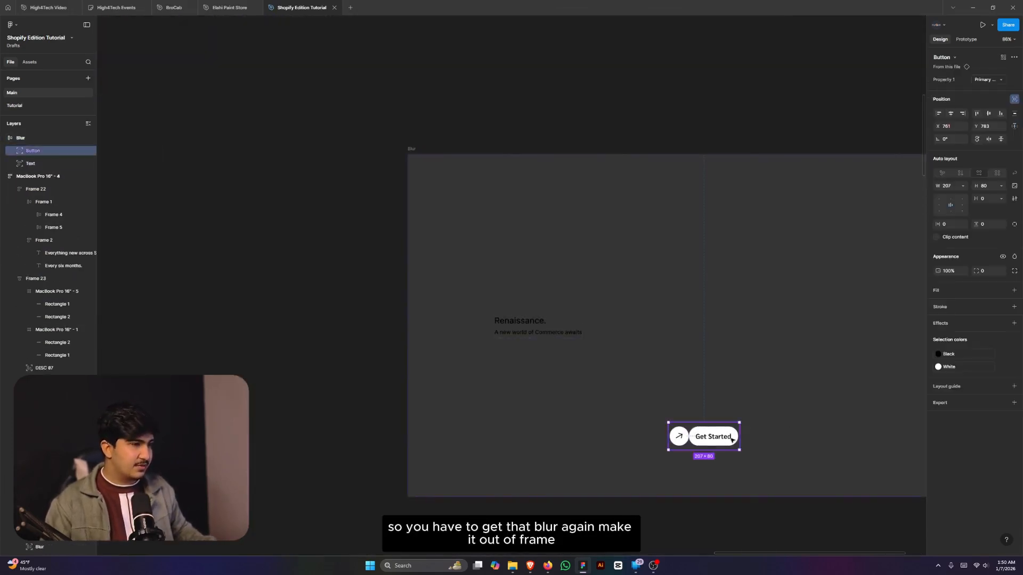
pyautogui.moveTo(726, 435); pyautogui.dragTo(724, 490)
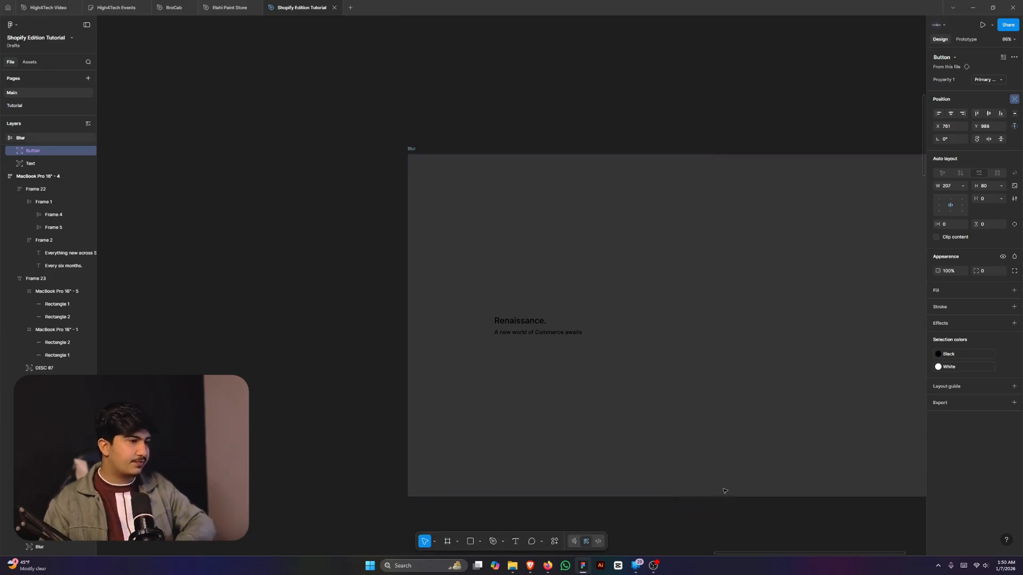
pyautogui.click(514, 328)
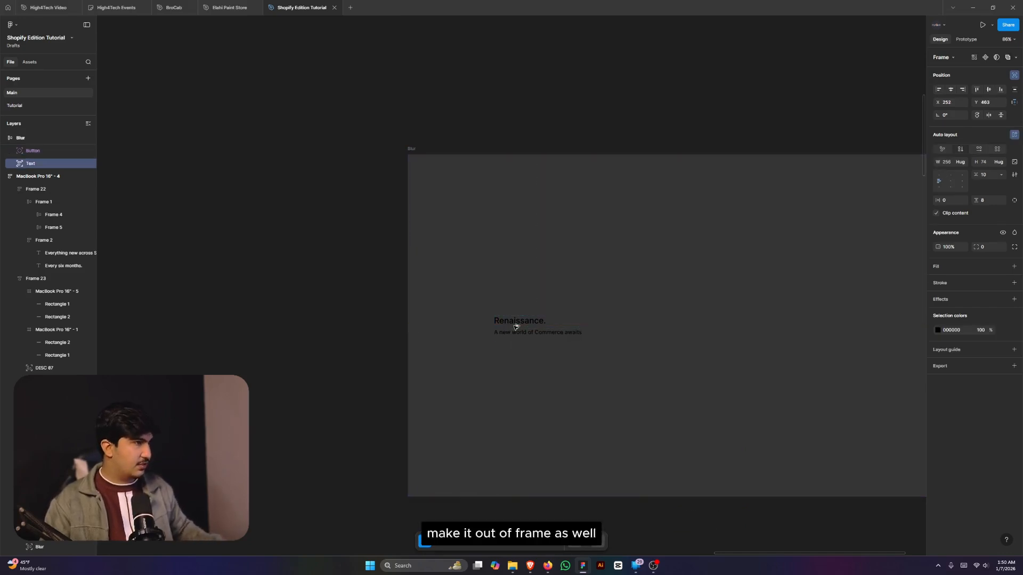
pyautogui.hotkey('alt', 'a')
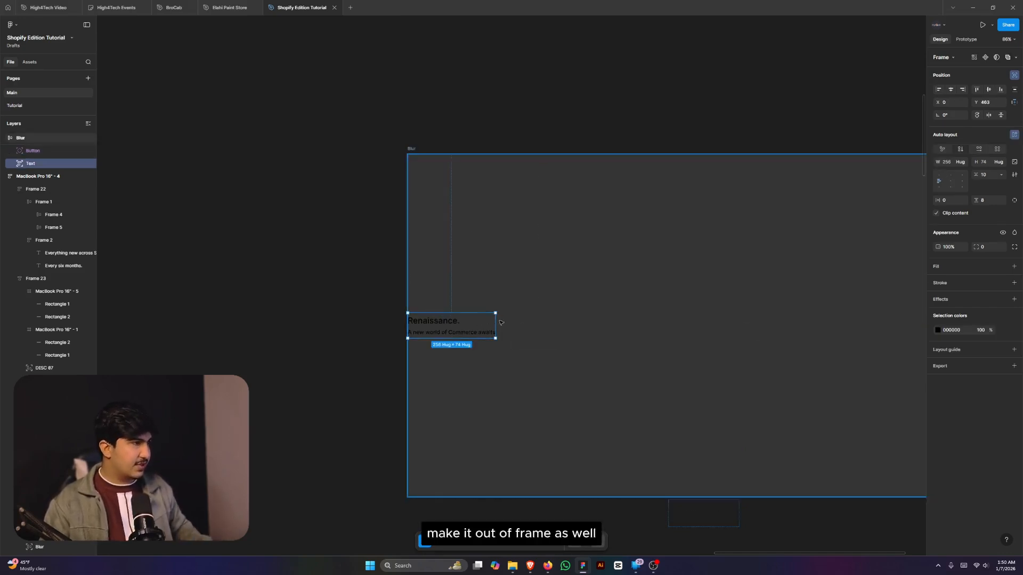
pyautogui.scroll(5, 501, 323)
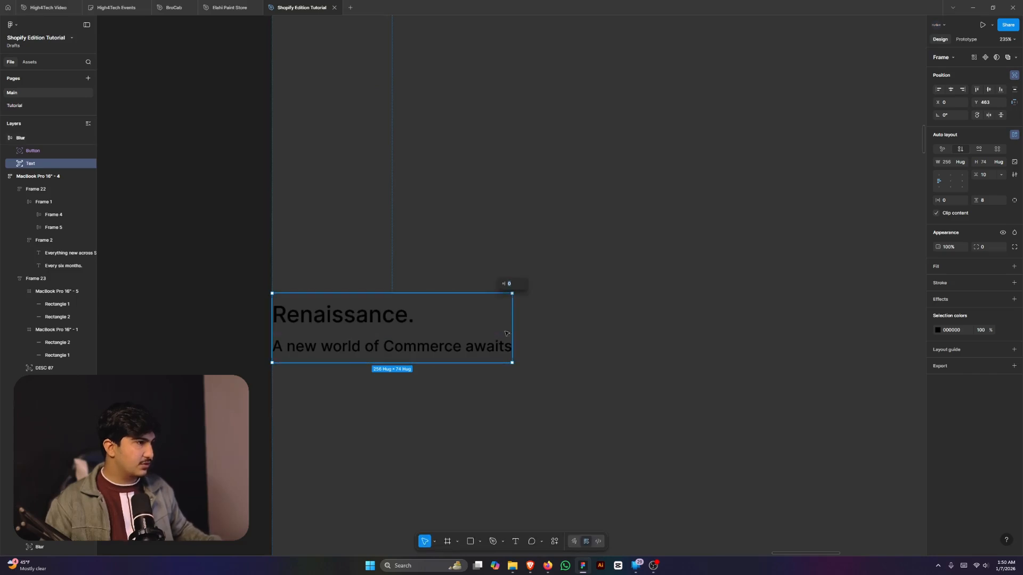
pyautogui.moveTo(505, 326); pyautogui.dragTo(316, 341)
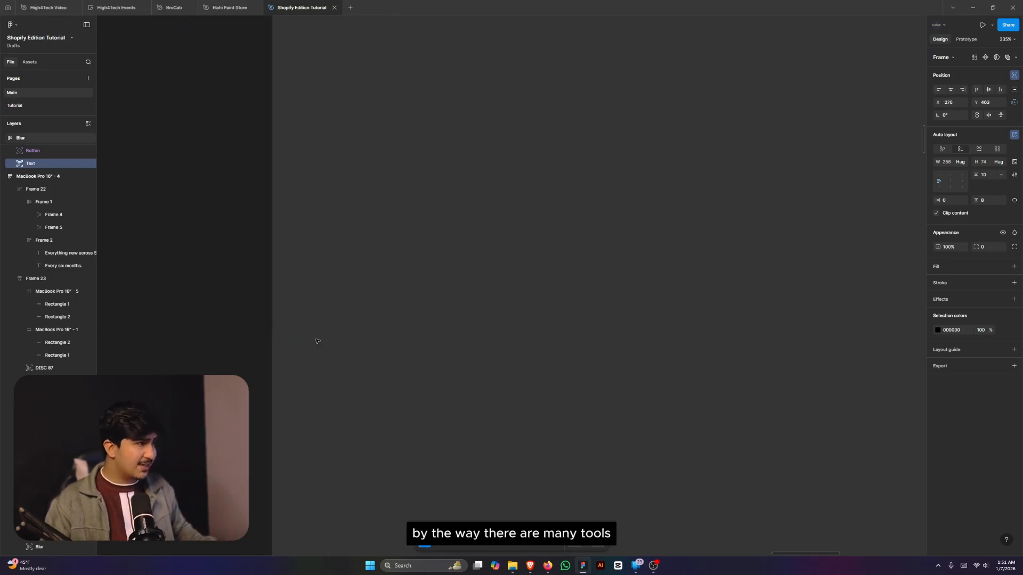
pyautogui.scroll(-10, 316, 341)
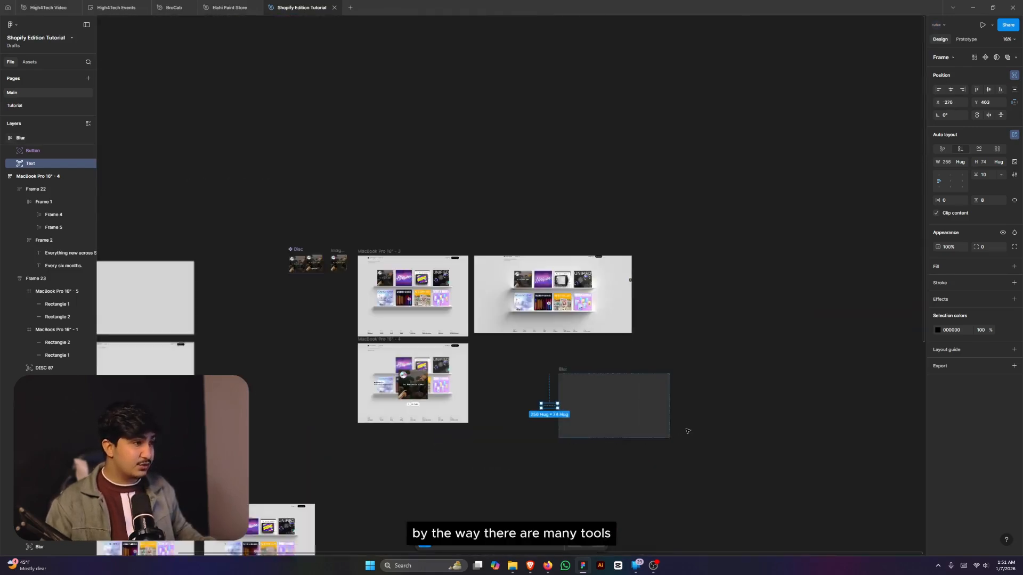
# - Place the Blur copy in MacBook Pro 16" - 3 with absolute position, aligned to the top
pyautogui.moveTo(566, 369); pyautogui.dragTo(414, 315)
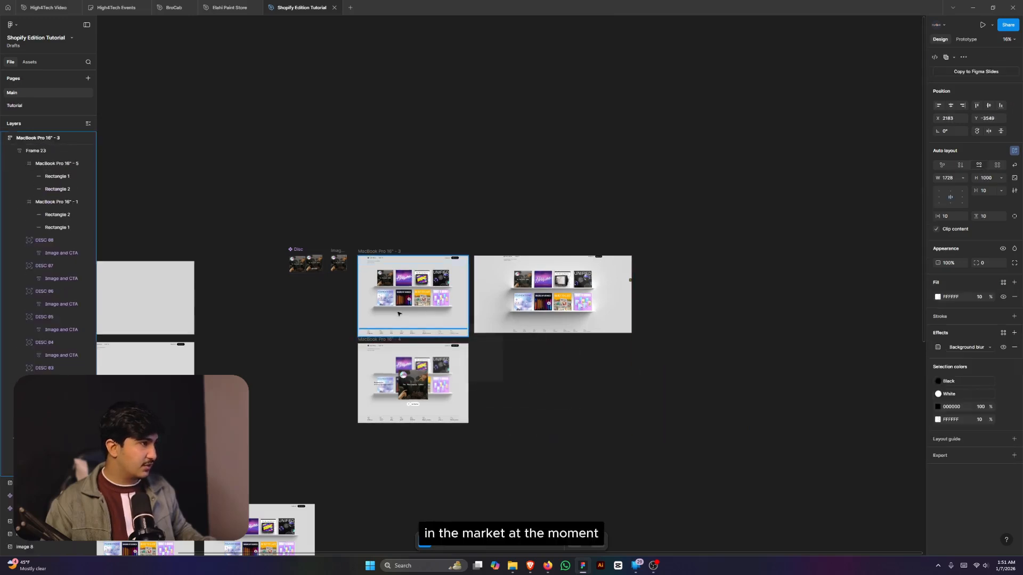
pyautogui.click(399, 314)
pyautogui.scroll(3, 358, 292)
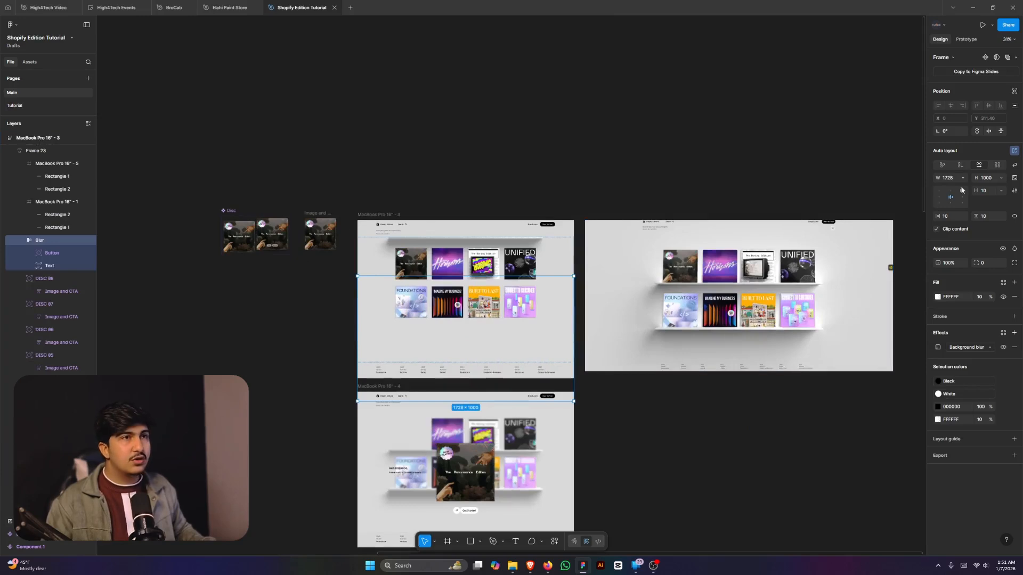
pyautogui.click(1014, 92)
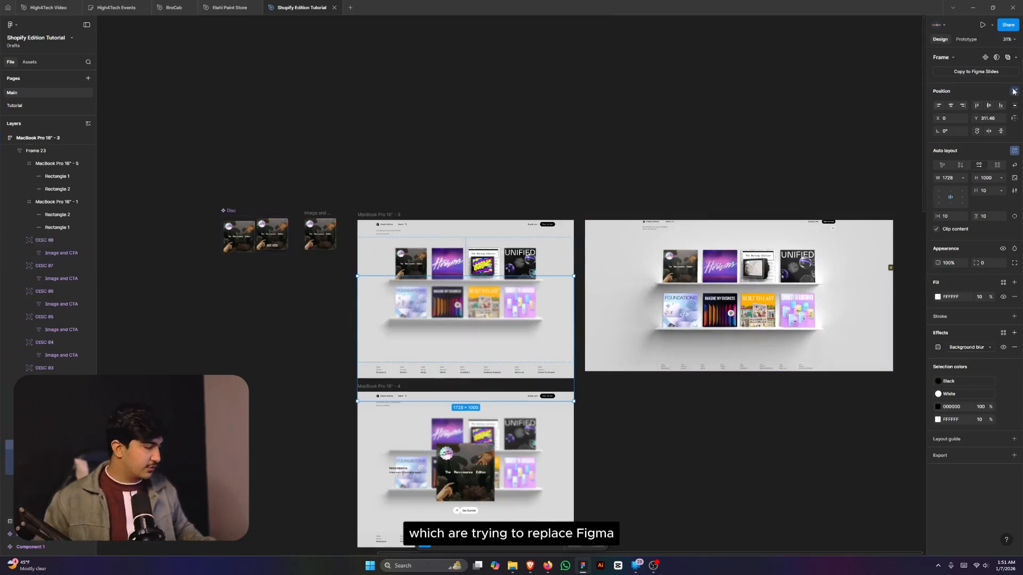
pyautogui.hotkey('alt', 'v')
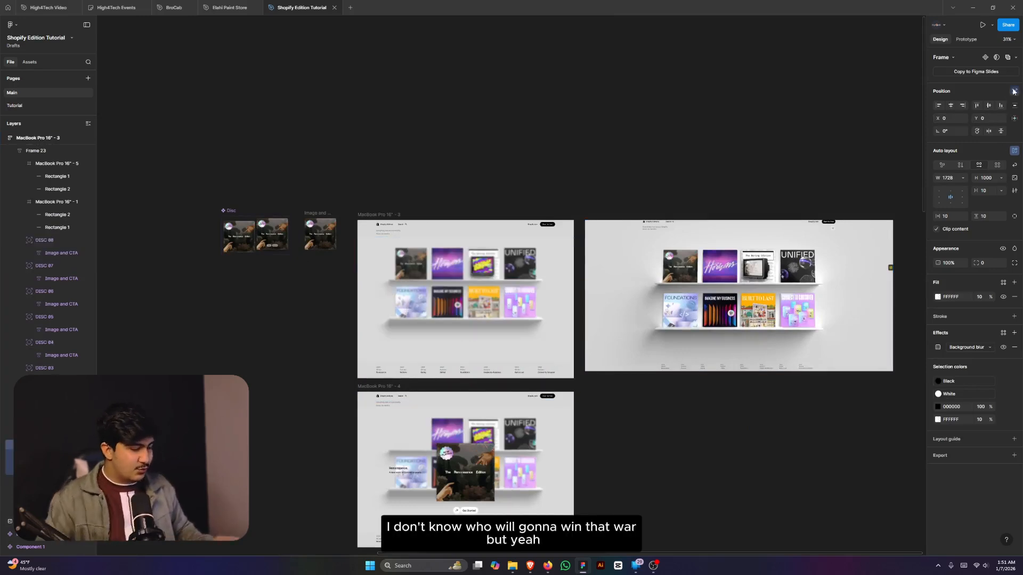
# - Send the Blur copy behind the discs, set its fill to 0% and hide its background blur
pyautogui.press('[')
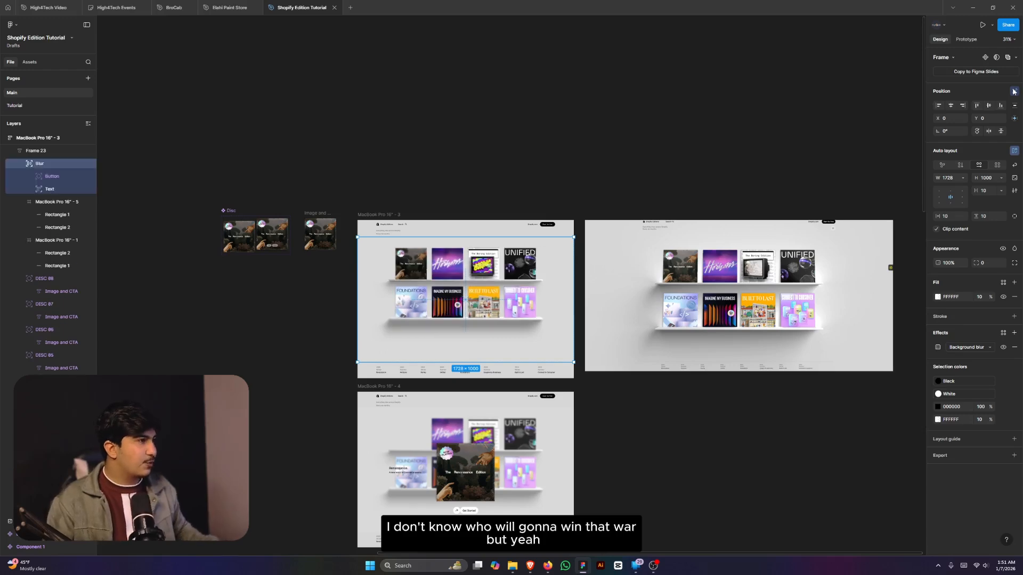
pyautogui.scroll(5, 296, 260)
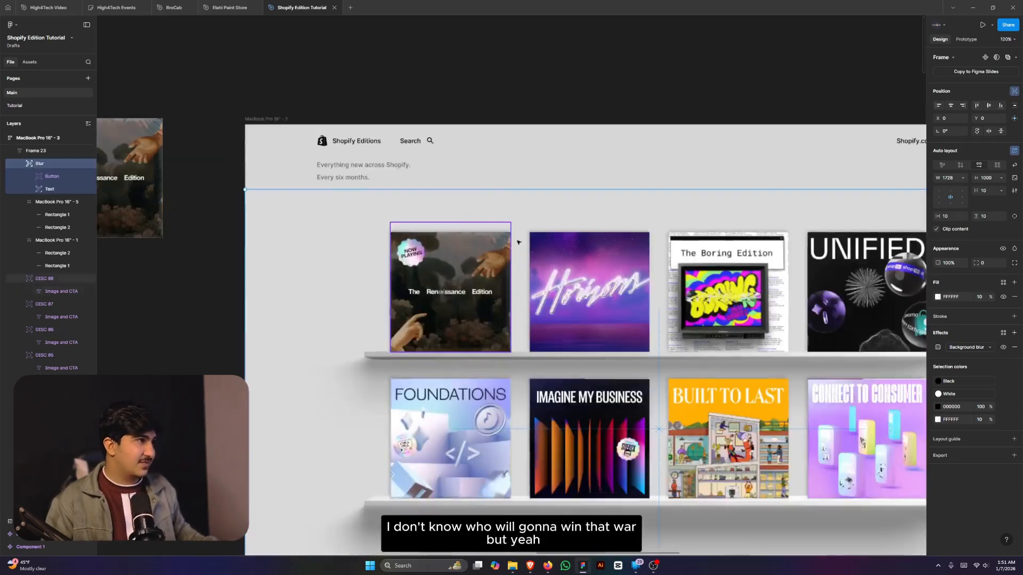
pyautogui.scroll(5, 432, 251)
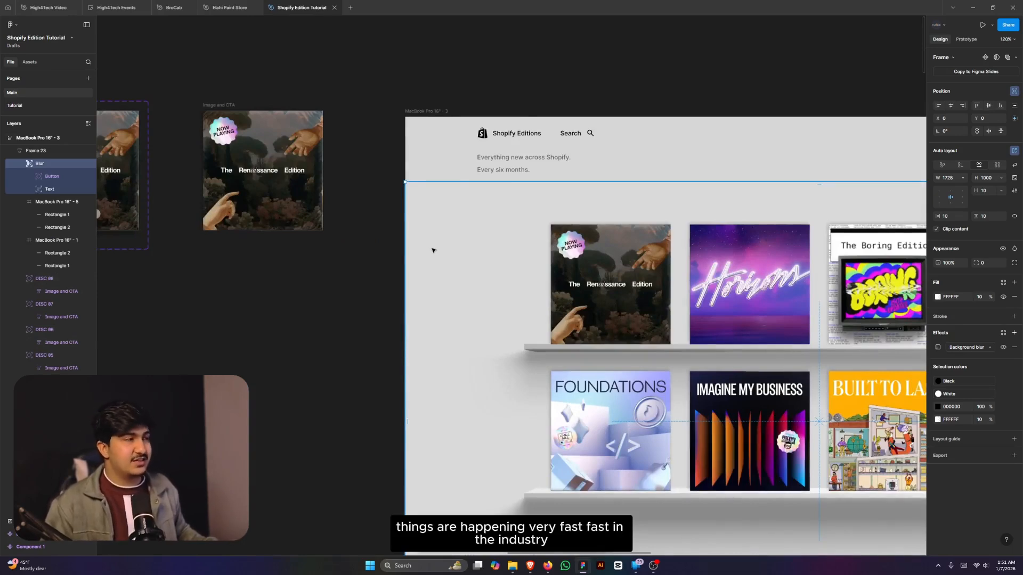
pyautogui.scroll(-2, 445, 243)
pyautogui.scroll(-2, 446, 243)
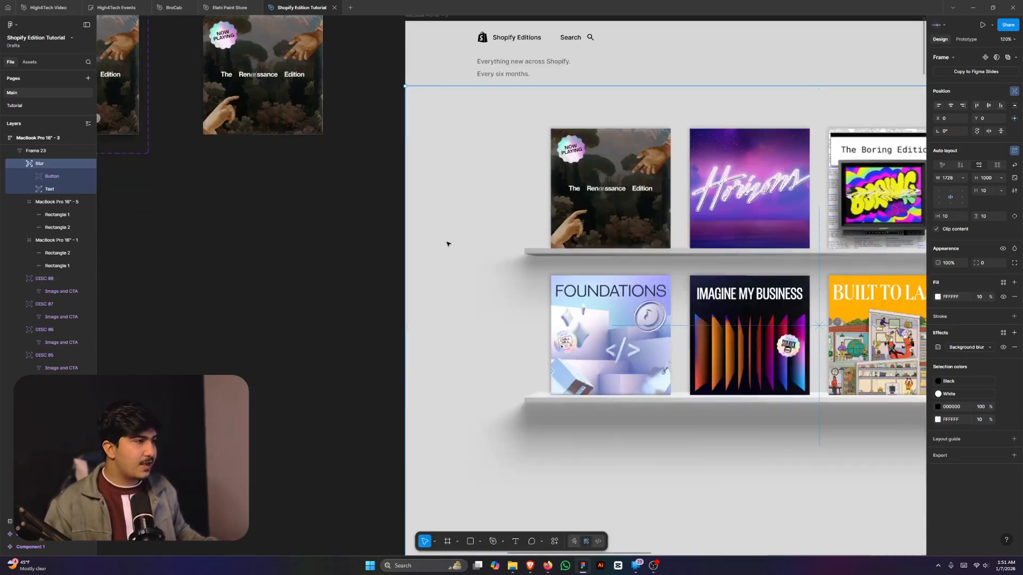
pyautogui.scroll(-3, 446, 244)
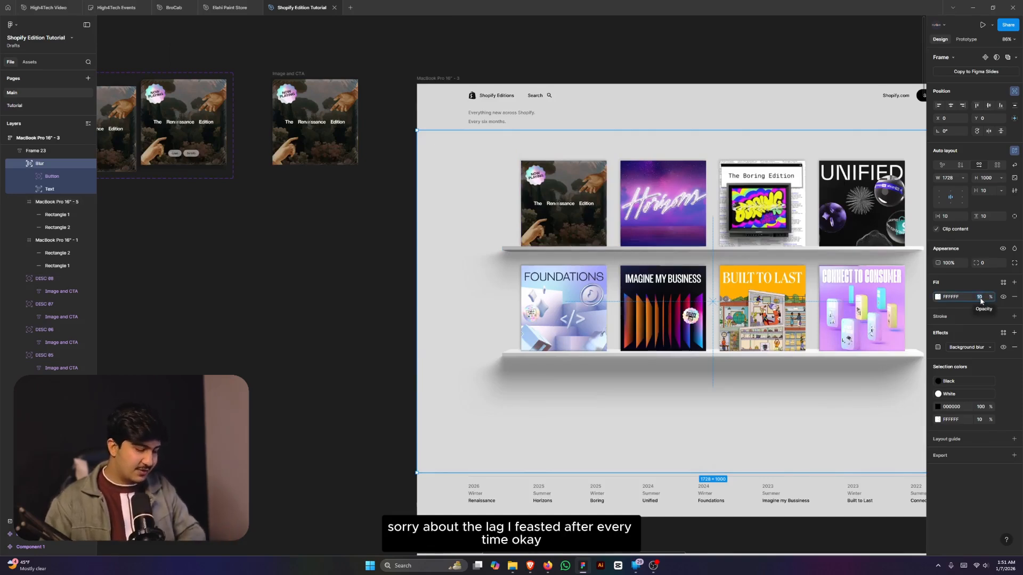
pyautogui.write('0')
pyautogui.press('Return')
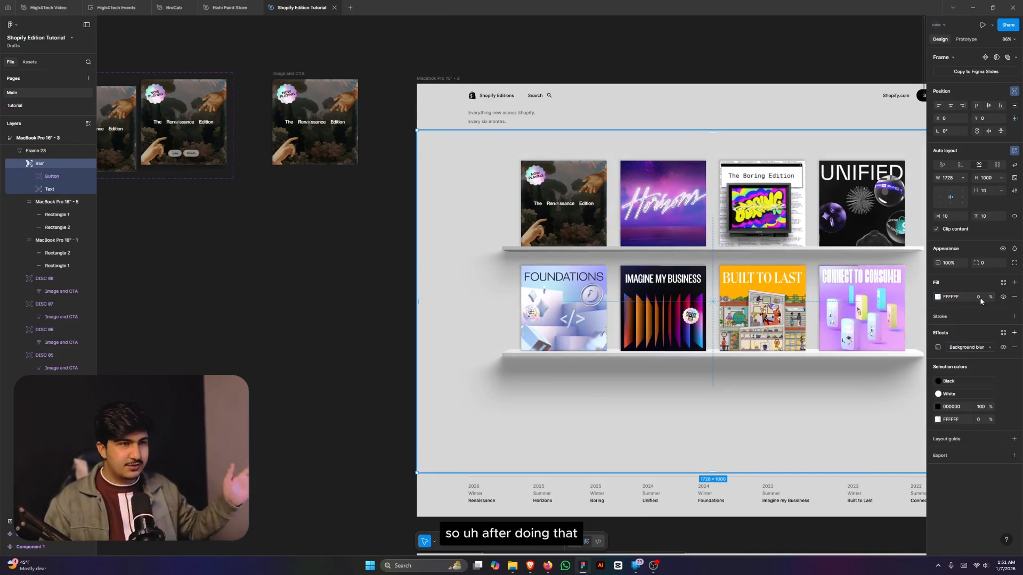
pyautogui.click(1003, 347)
pyautogui.scroll(-2, 432, 232)
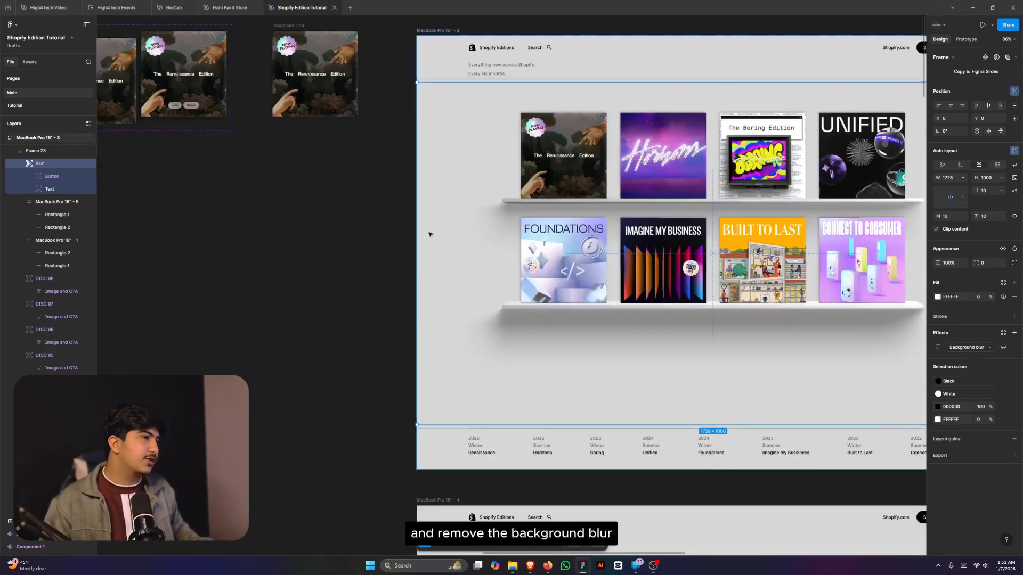
pyautogui.scroll(-3, 430, 234)
# - Select the MacBook Pro 16" - 3 frame
pyautogui.press('Escape')
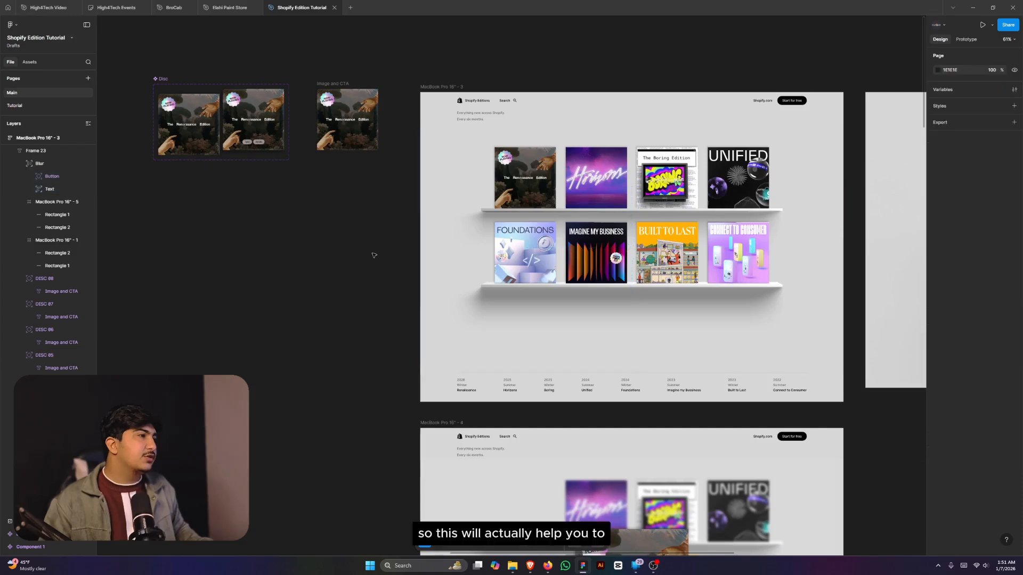
pyautogui.click(440, 205)
pyautogui.scroll(-2, 453, 179)
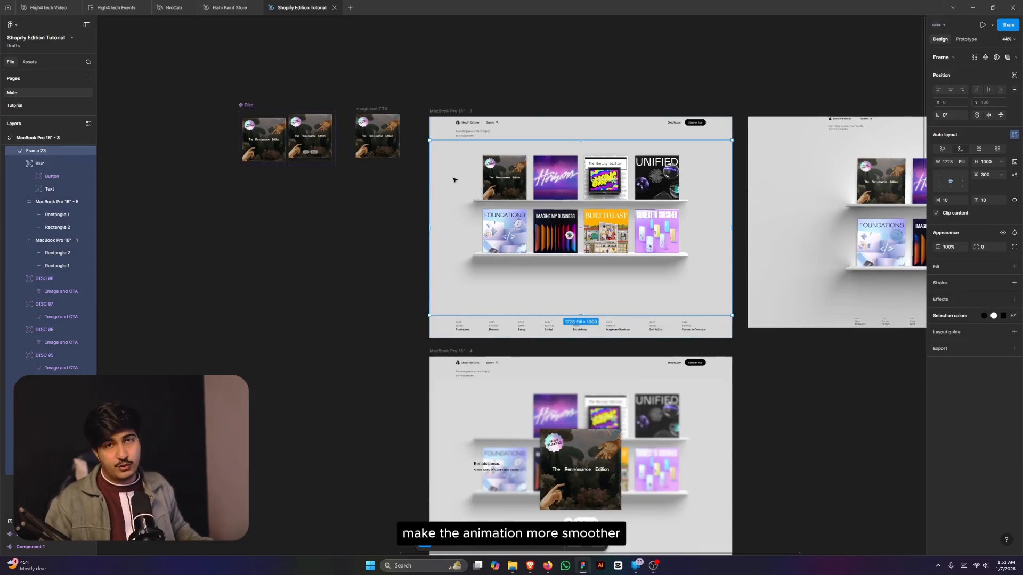
pyautogui.scroll(-4, 525, 163)
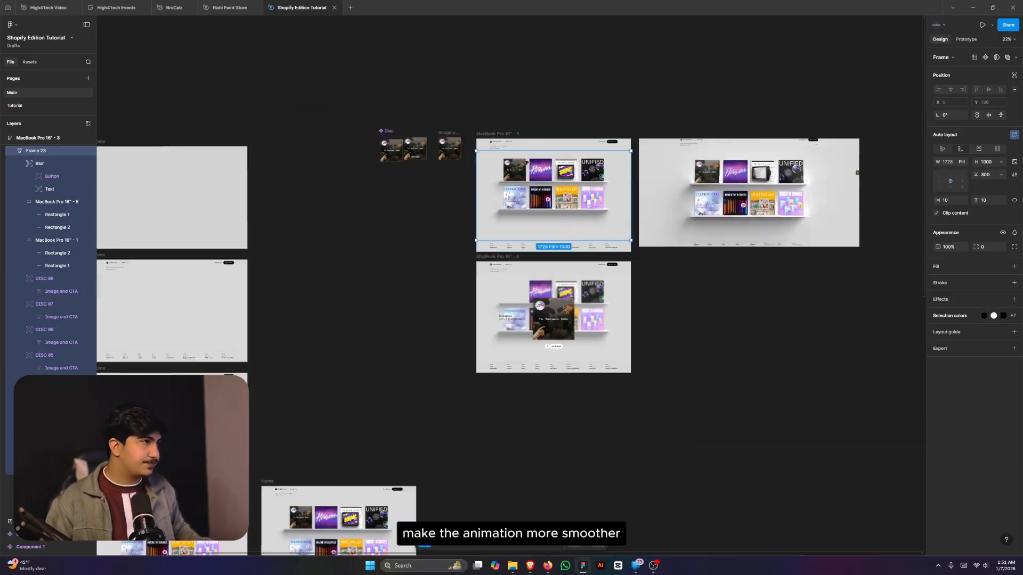
pyautogui.click(490, 134)
pyautogui.scroll(3, 477, 158)
# - Link MacBook Pro 16" - 3 to MacBook Pro 16" - 4 as a prototype interaction
pyautogui.click(966, 40)
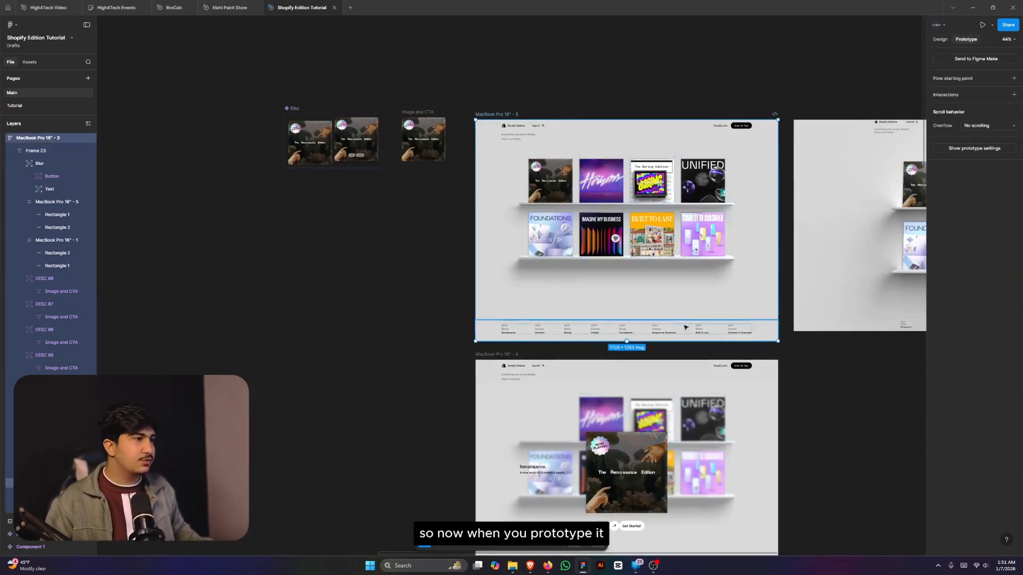
pyautogui.scroll(3, 613, 332)
pyautogui.moveTo(640, 349); pyautogui.dragTo(637, 401)
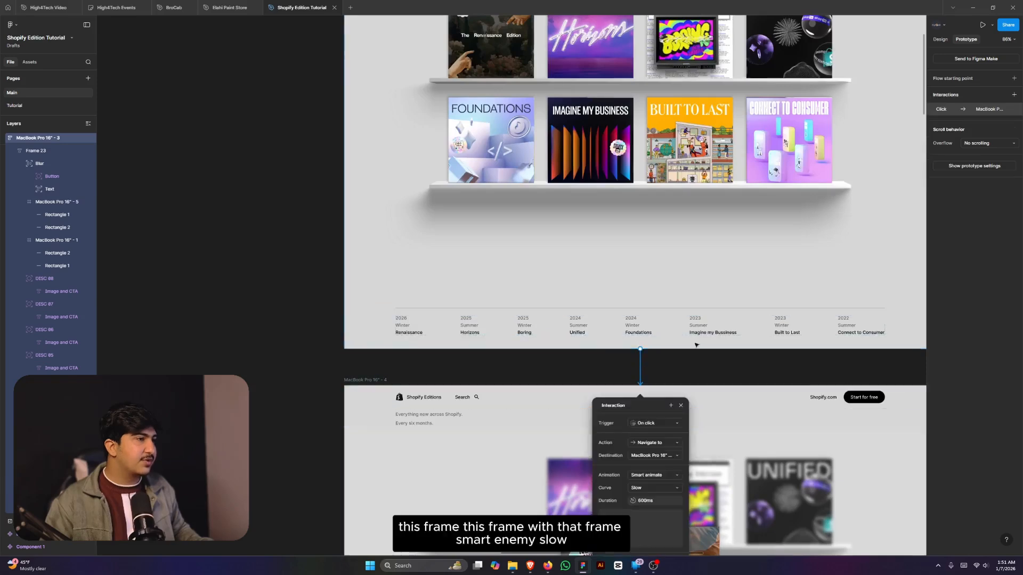
pyautogui.scroll(-3, 676, 320)
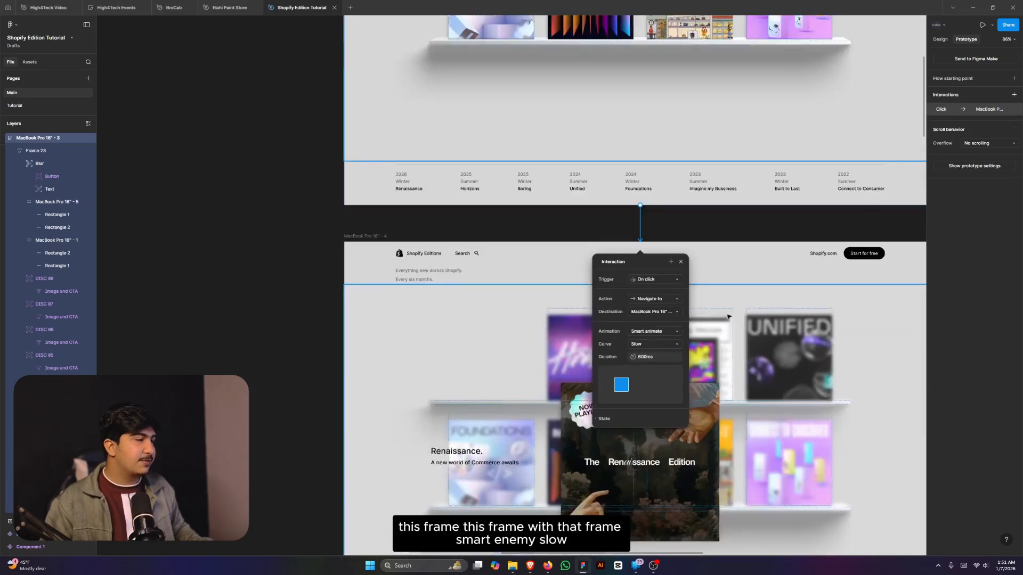
# - Give the interaction a loosened Custom spring curve, then preview the prototype from MacBook Pro 16" - 3
pyautogui.click(647, 344)
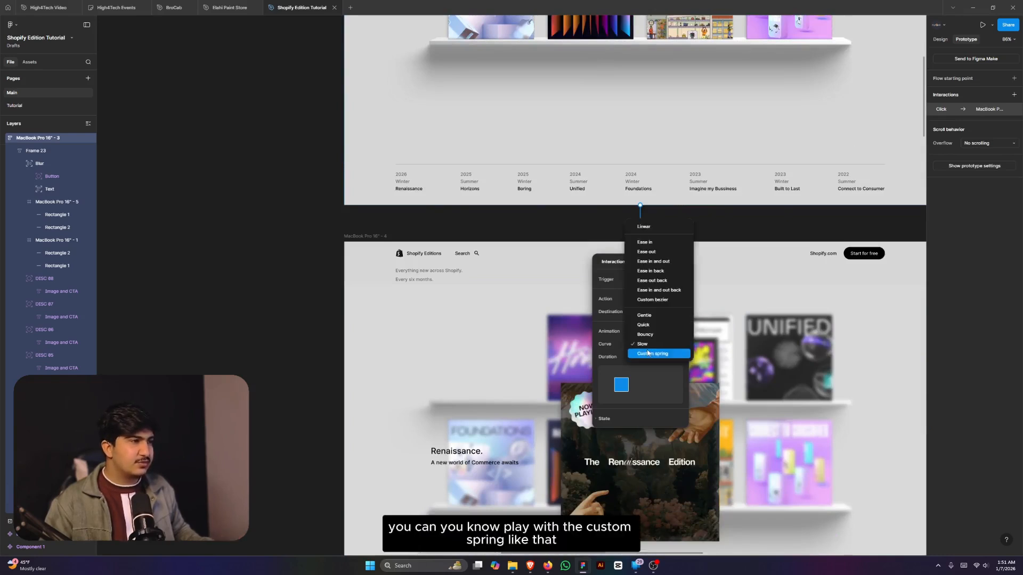
pyautogui.click(648, 353)
pyautogui.moveTo(648, 346); pyautogui.dragTo(666, 346)
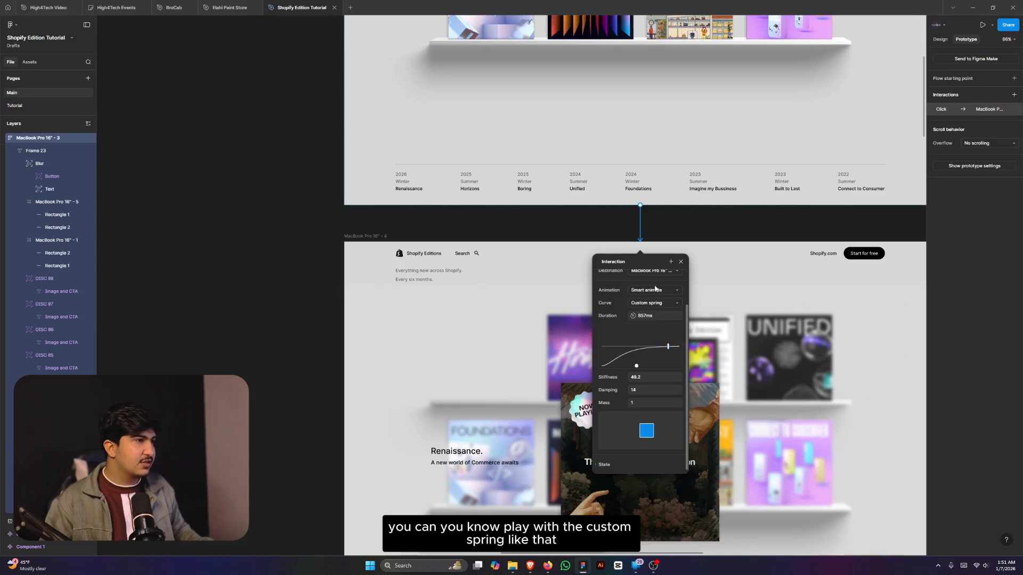
pyautogui.scroll(2, 651, 317)
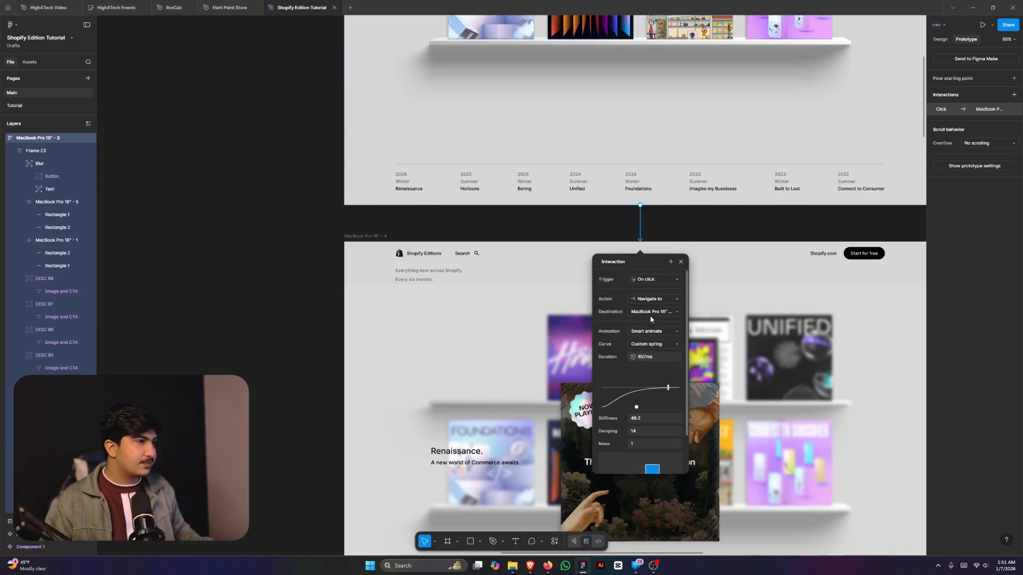
pyautogui.click(651, 223)
pyautogui.scroll(-5, 638, 279)
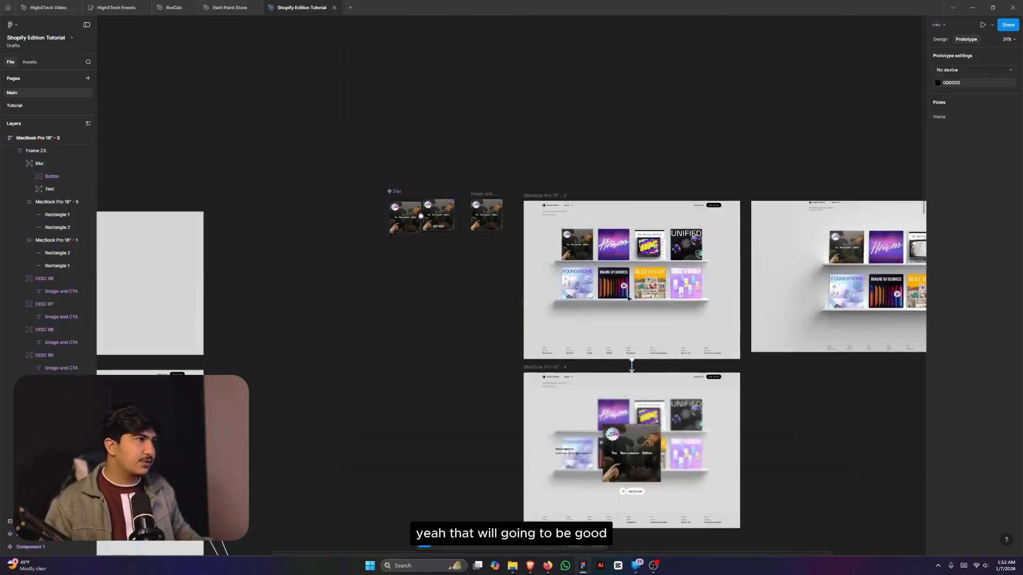
pyautogui.click(548, 196)
pyautogui.hotkey('shift', 'space')
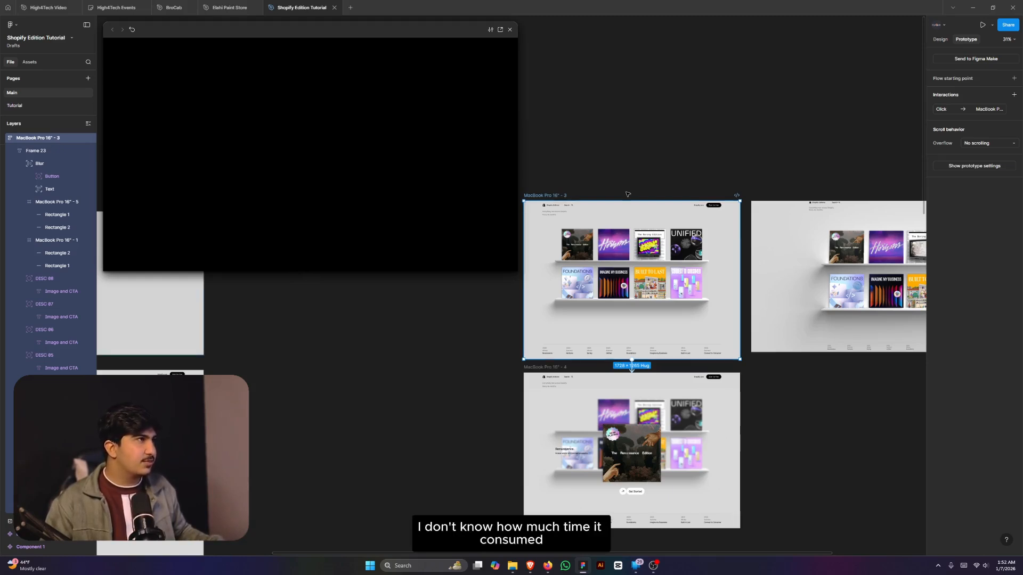
# - Test the shelf-to-Renaissance transition in the inline preview, restarting and replaying it
pyautogui.click(489, 160)
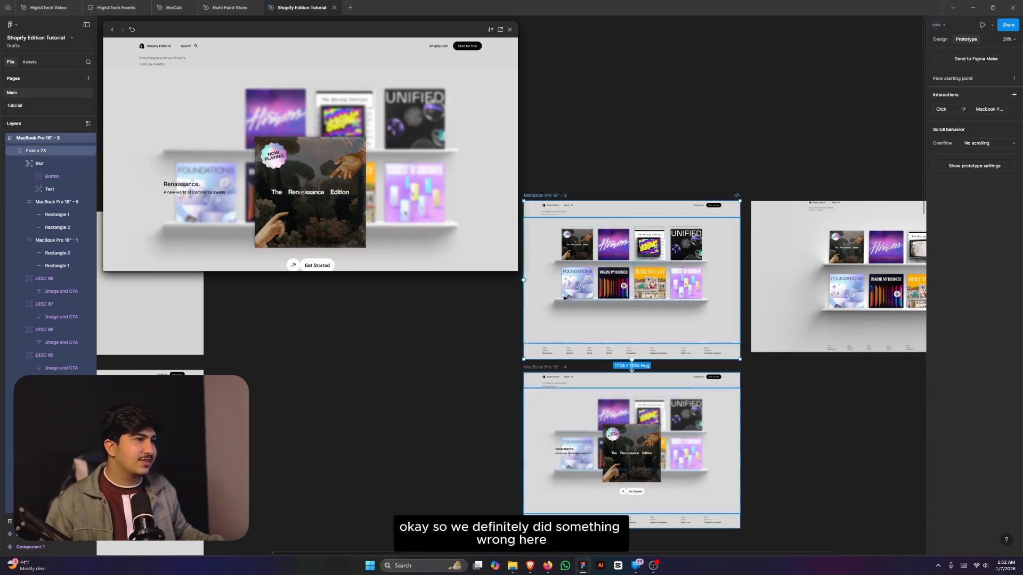
pyautogui.scroll(5, 621, 379)
pyautogui.click(649, 365)
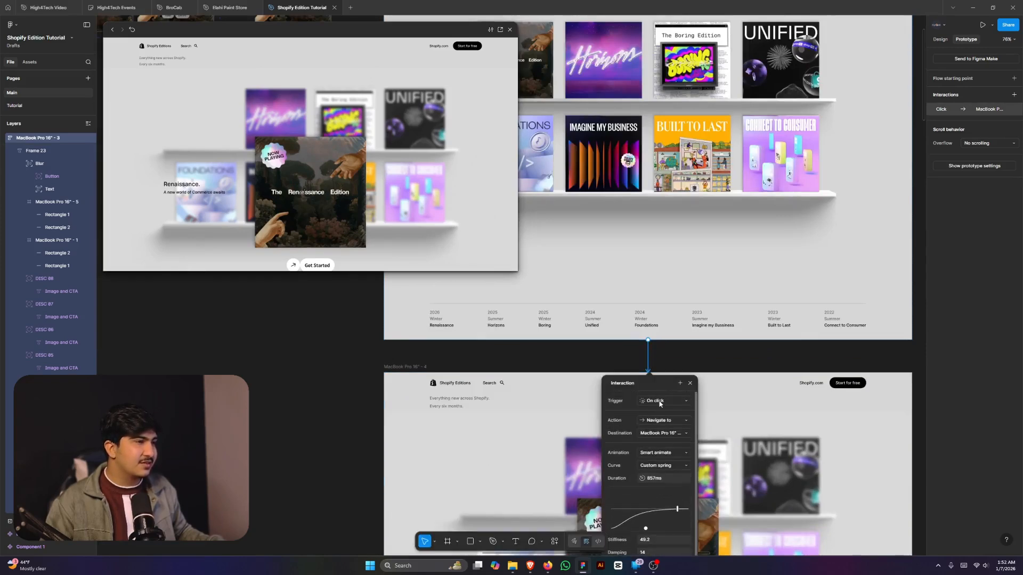
pyautogui.click(132, 31)
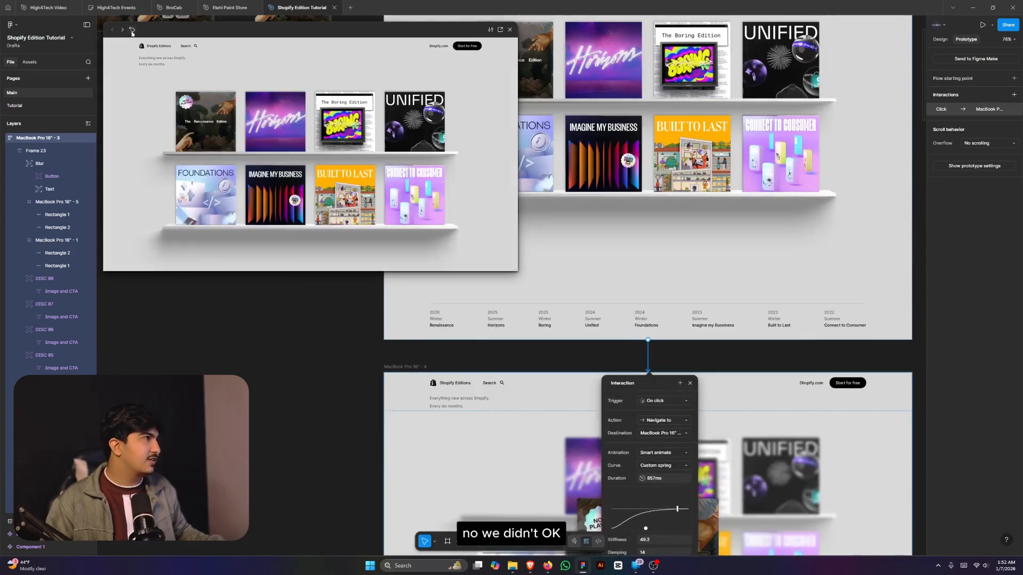
pyautogui.click(152, 51)
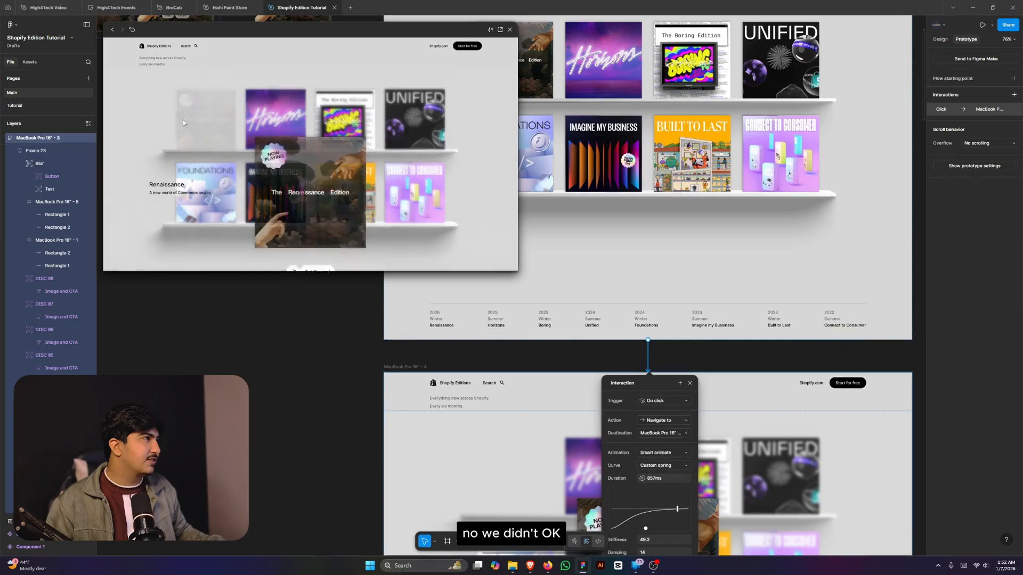
pyautogui.click(133, 30)
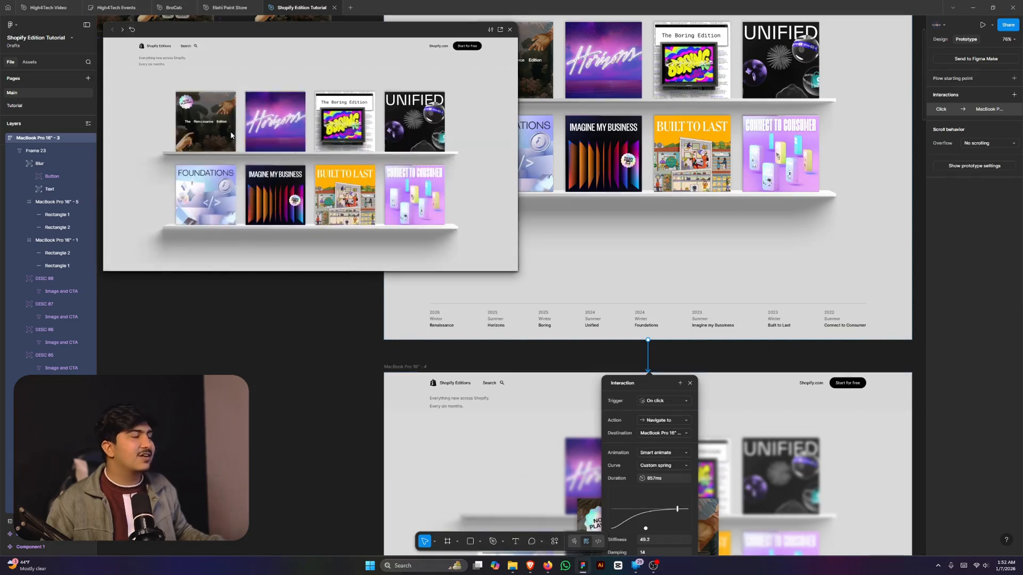
# - Delete the whole-frame click interaction from MacBook Pro 16" - 3
pyautogui.click(648, 354)
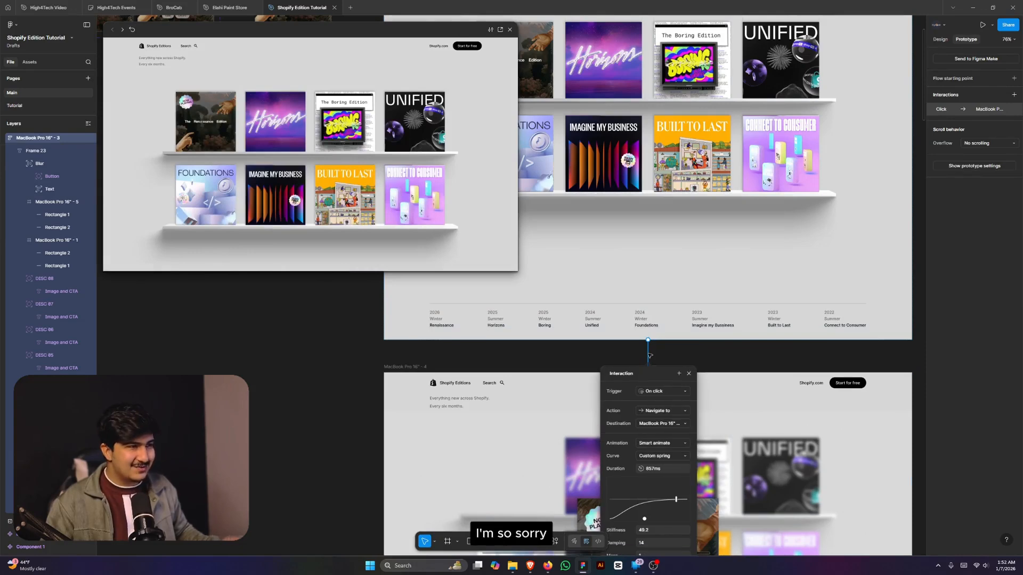
pyautogui.press('Delete')
pyautogui.scroll(-3, 835, 389)
pyautogui.scroll(3, 763, 313)
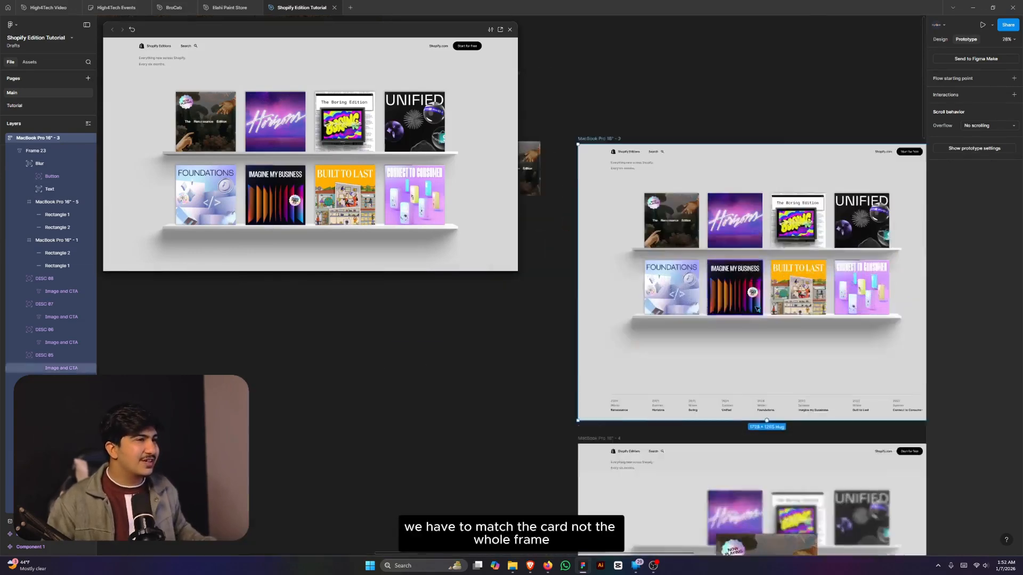
# - Link the Renaissance card to MacBook Pro 16" - 4 with a click interaction
pyautogui.keyDown('ctrl'); pyautogui.click(727, 197); pyautogui.keyUp('ctrl')
pyautogui.click(607, 179)
pyautogui.scroll(-2, 651, 195)
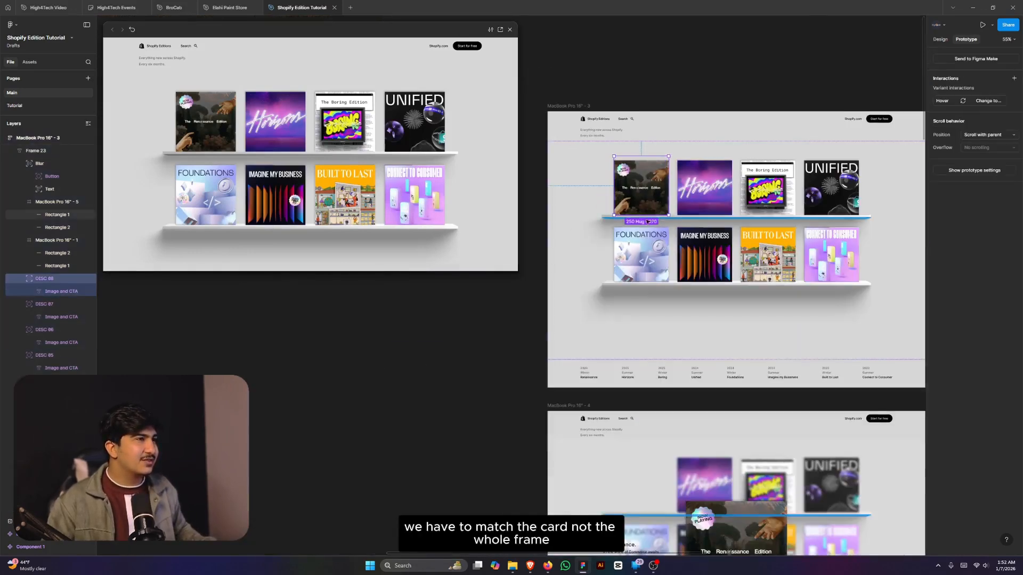
pyautogui.moveTo(641, 216); pyautogui.dragTo(752, 446)
pyautogui.scroll(-3, 775, 337)
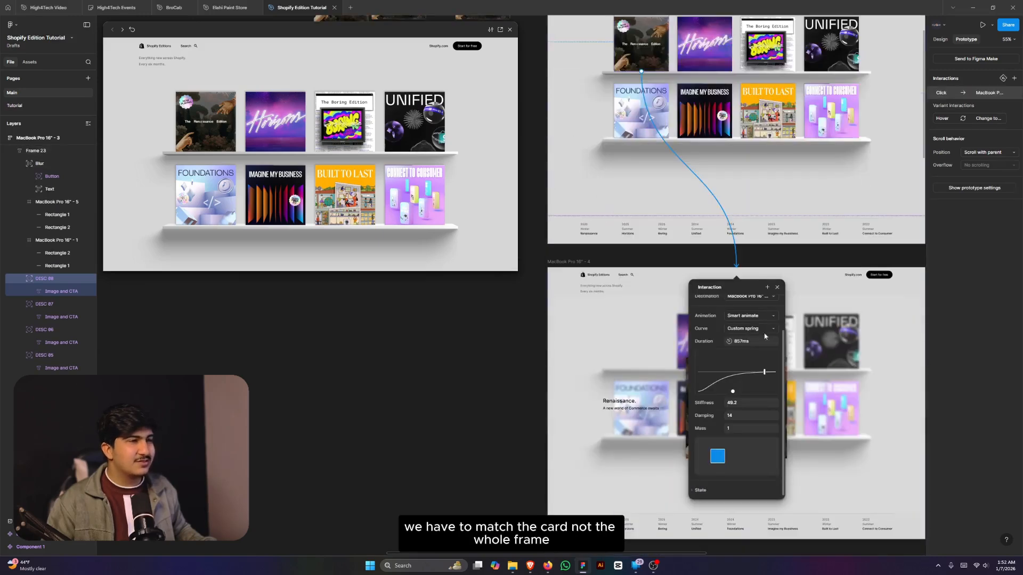
pyautogui.scroll(1, 765, 336)
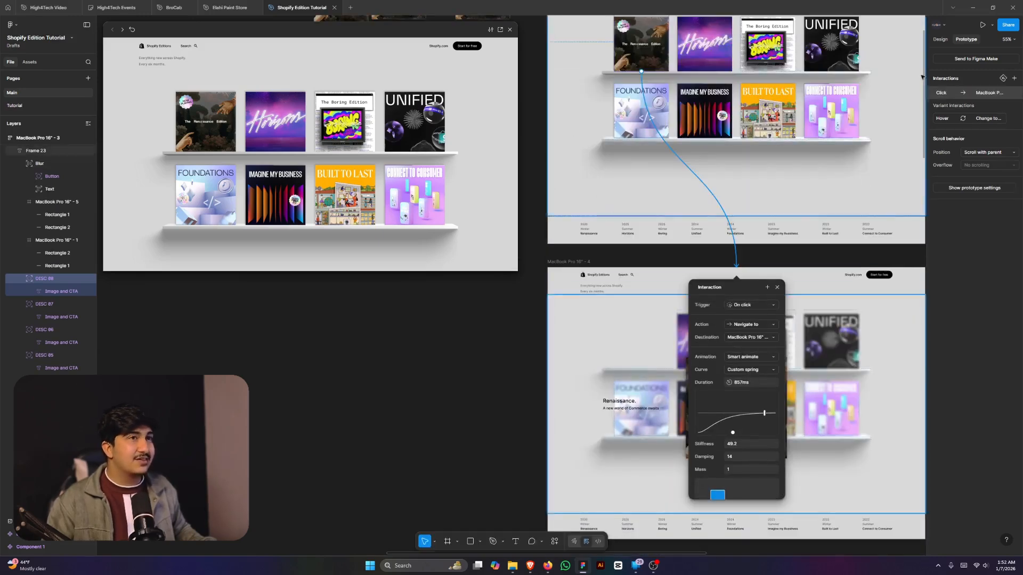
pyautogui.click(940, 39)
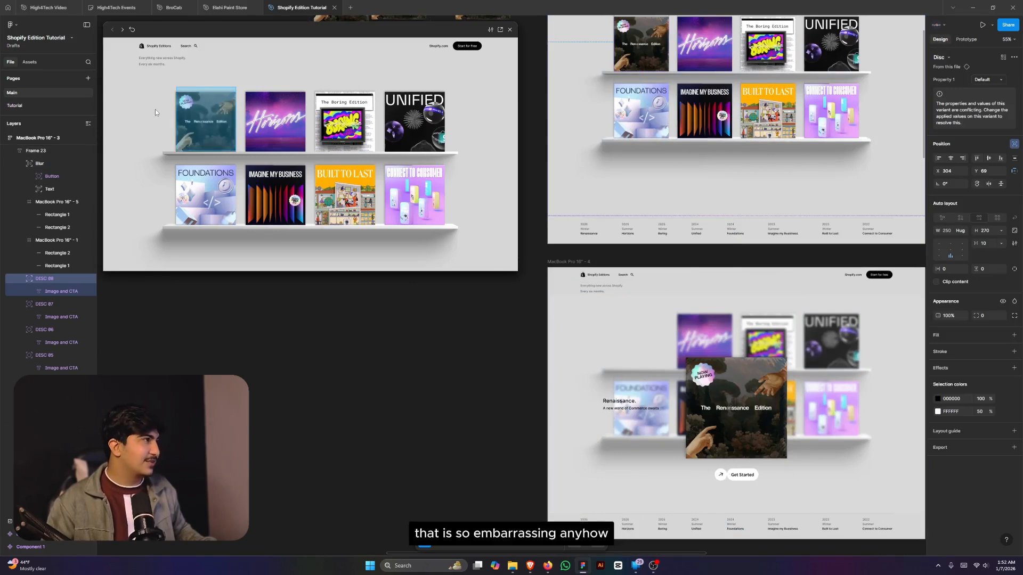
pyautogui.click(187, 114)
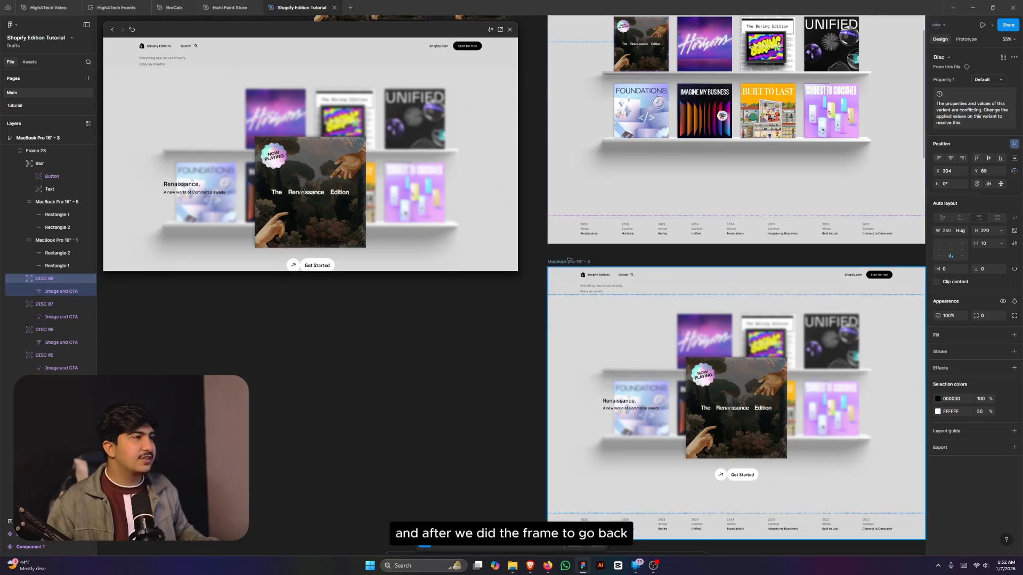
# - Link the blurred overlay in MacBook Pro 16" - 4 back to MacBook Pro 16" - 3 with a Slow curve
pyautogui.click(602, 344)
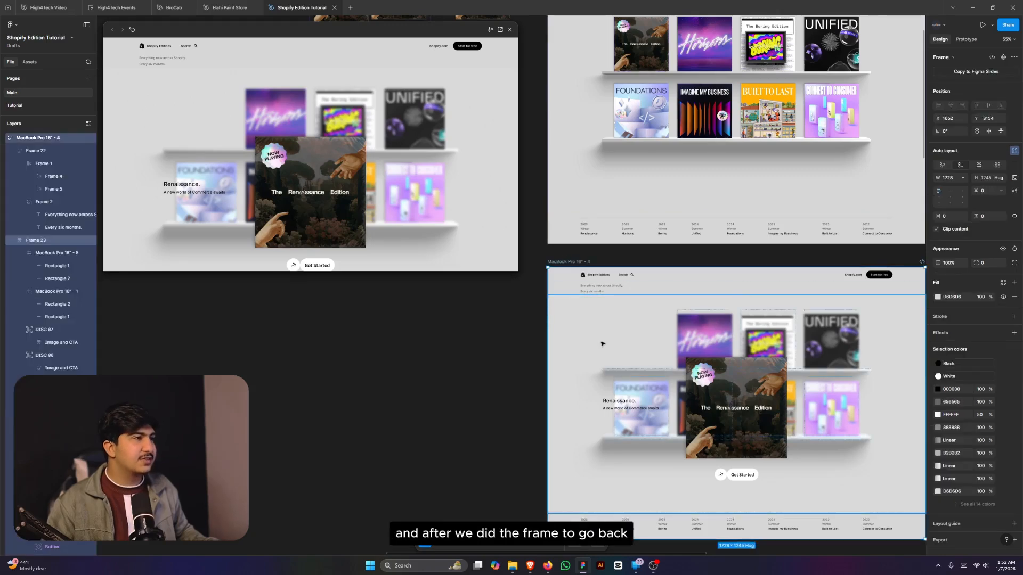
pyautogui.click(967, 40)
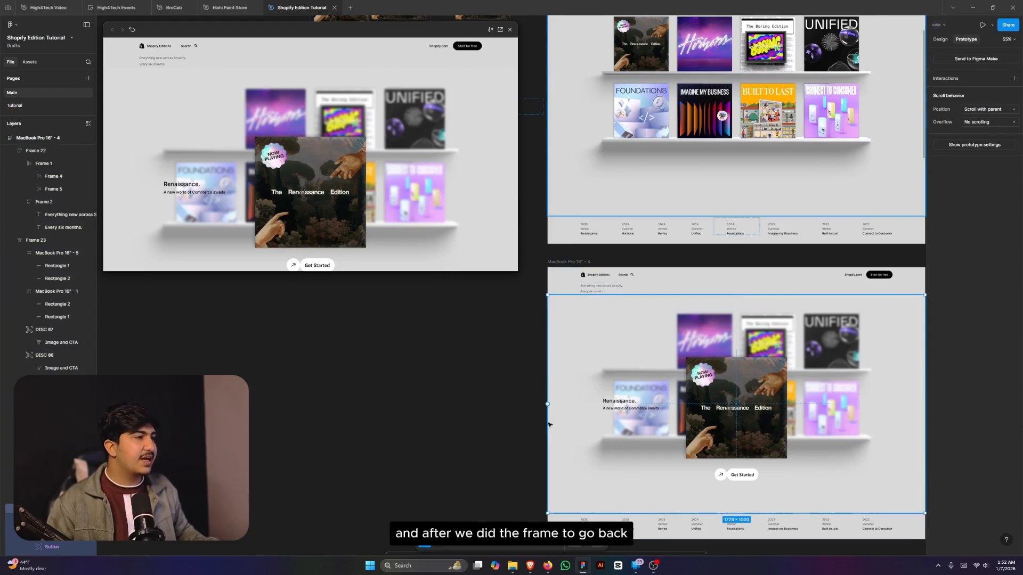
pyautogui.moveTo(548, 405); pyautogui.dragTo(737, 229)
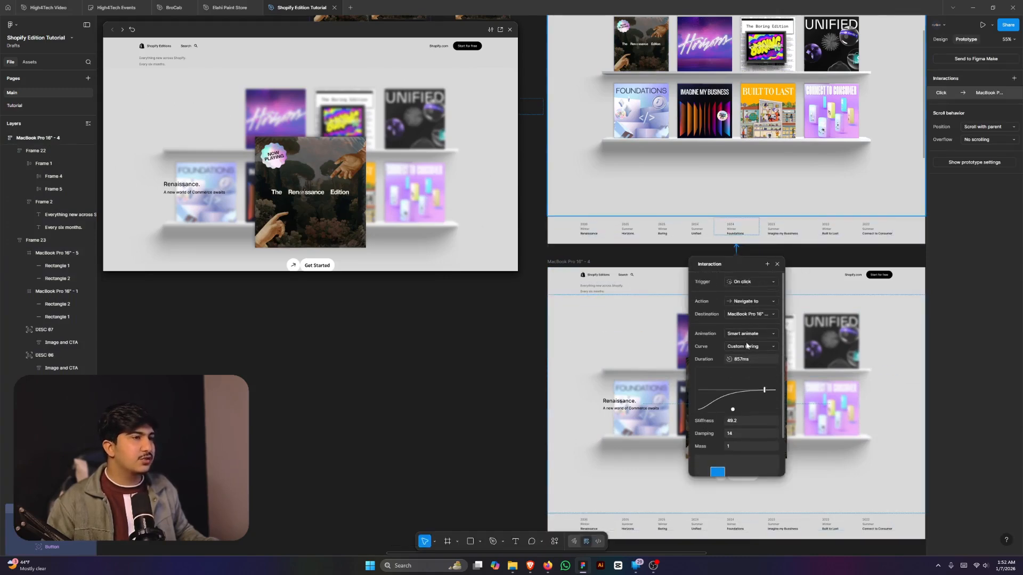
pyautogui.scroll(2, 749, 314)
pyautogui.click(747, 347)
pyautogui.click(743, 337)
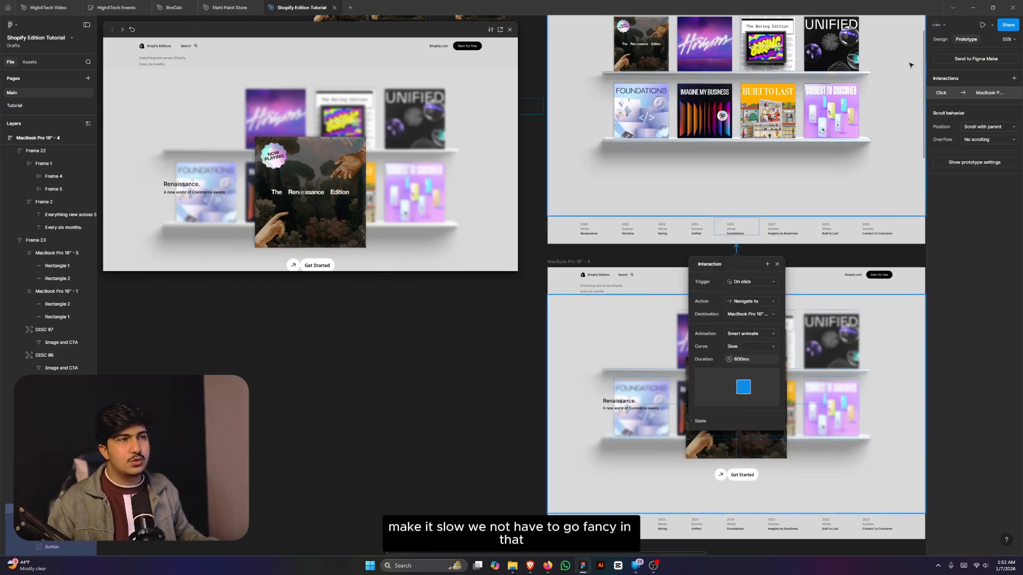
pyautogui.press('Escape')
# - Present the prototype in a new tab, then return to the design file
pyautogui.click(940, 40)
pyautogui.scroll(2, 732, 277)
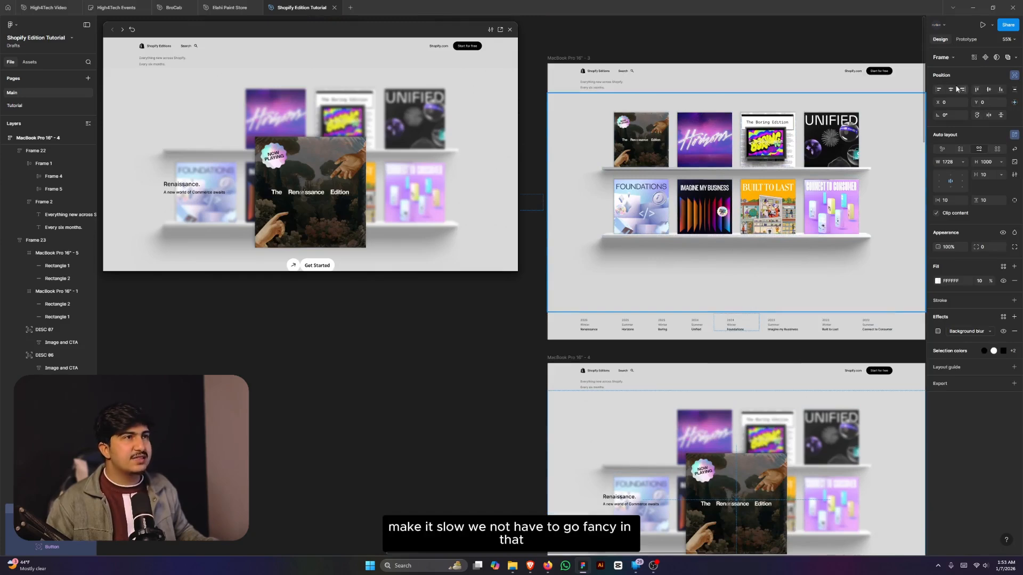
pyautogui.hotkey('ctrl', 'alt', 'Return')
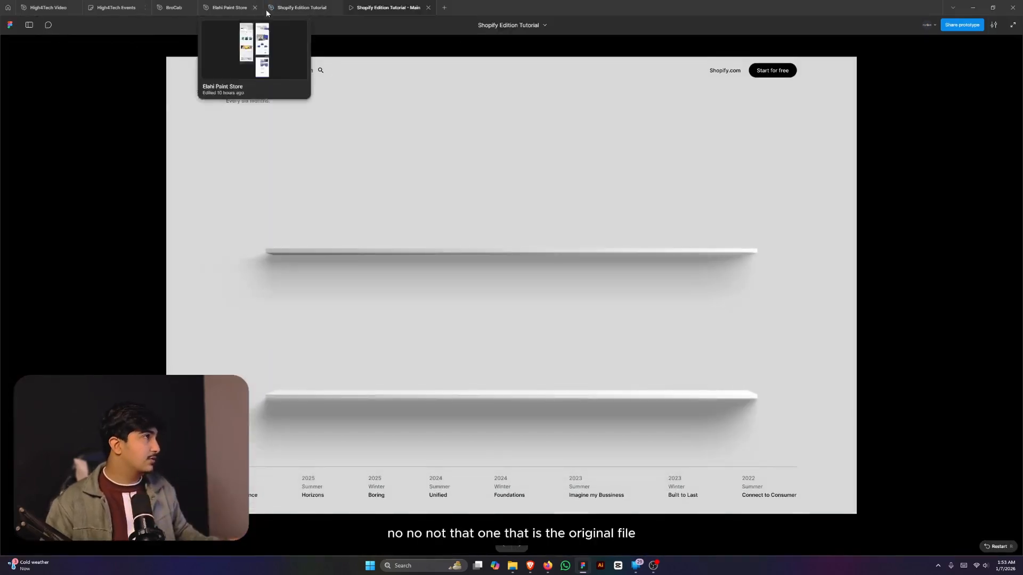
pyautogui.click(302, 8)
# - Add a flow starting point on MacBook Pro 16" - 3 named 'Tutorial'
pyautogui.click(568, 58)
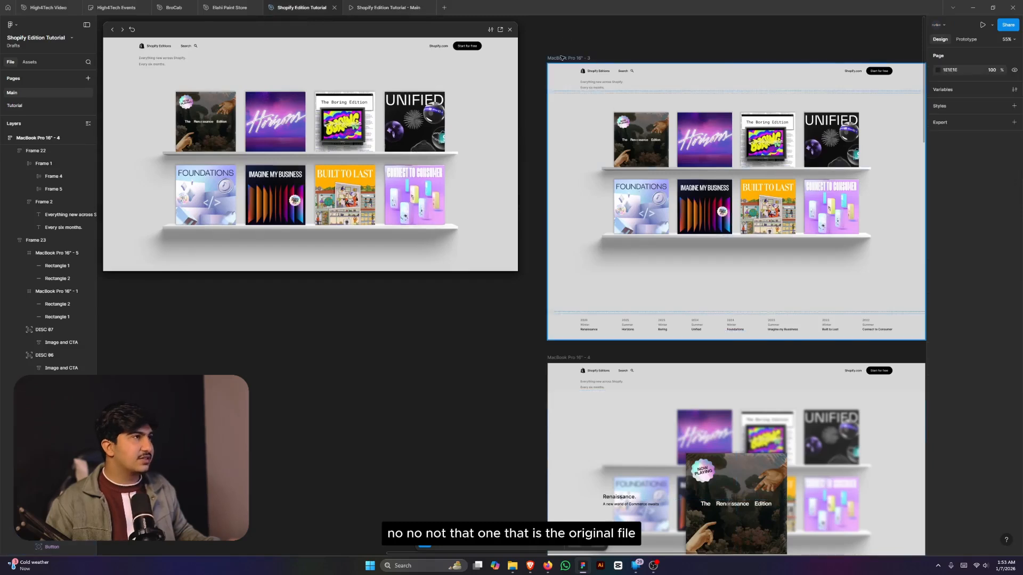
pyautogui.click(965, 39)
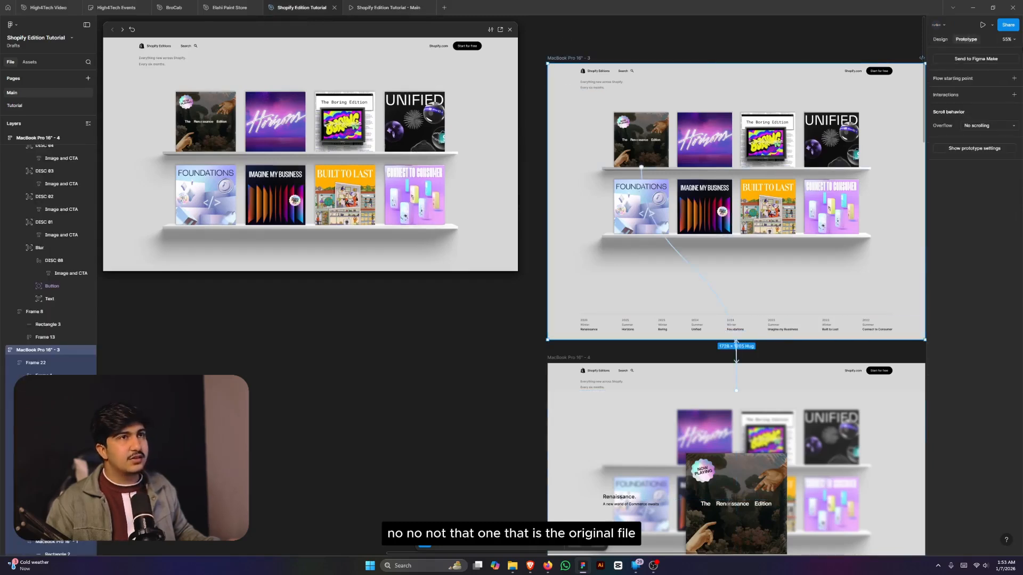
pyautogui.click(1013, 78)
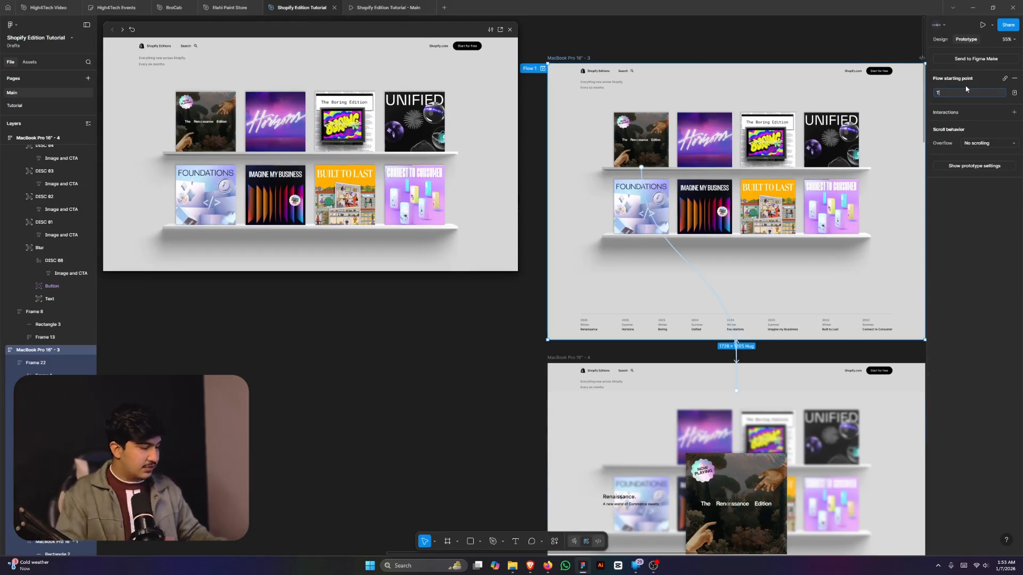
pyautogui.write('Tutorial')
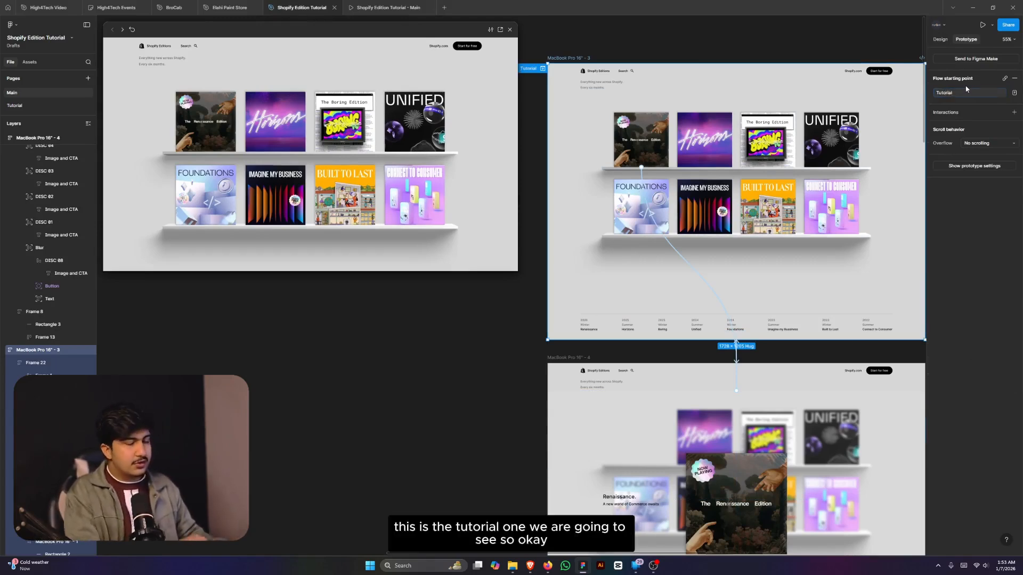
pyautogui.click(388, 7)
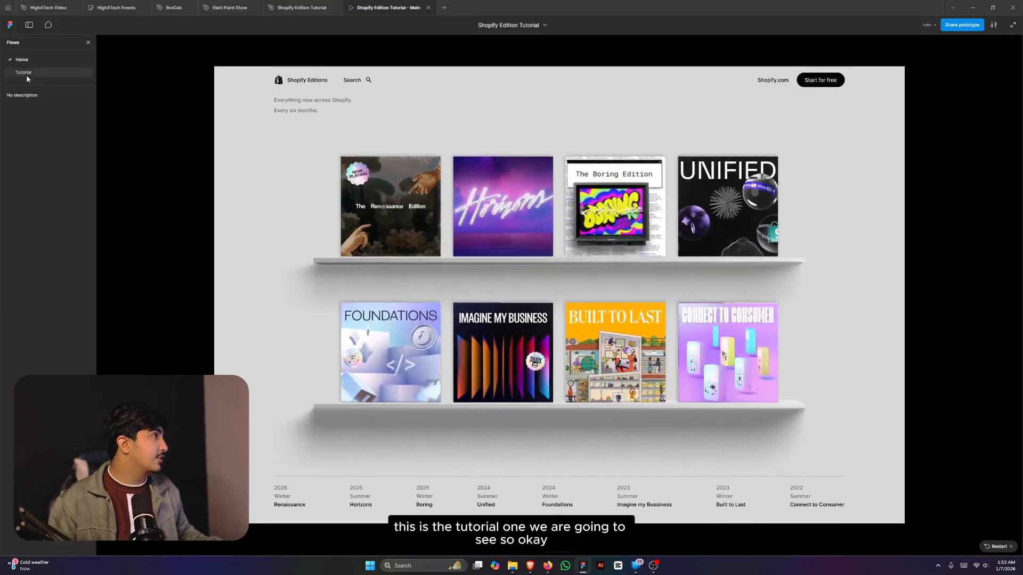
pyautogui.click(27, 73)
pyautogui.click(87, 42)
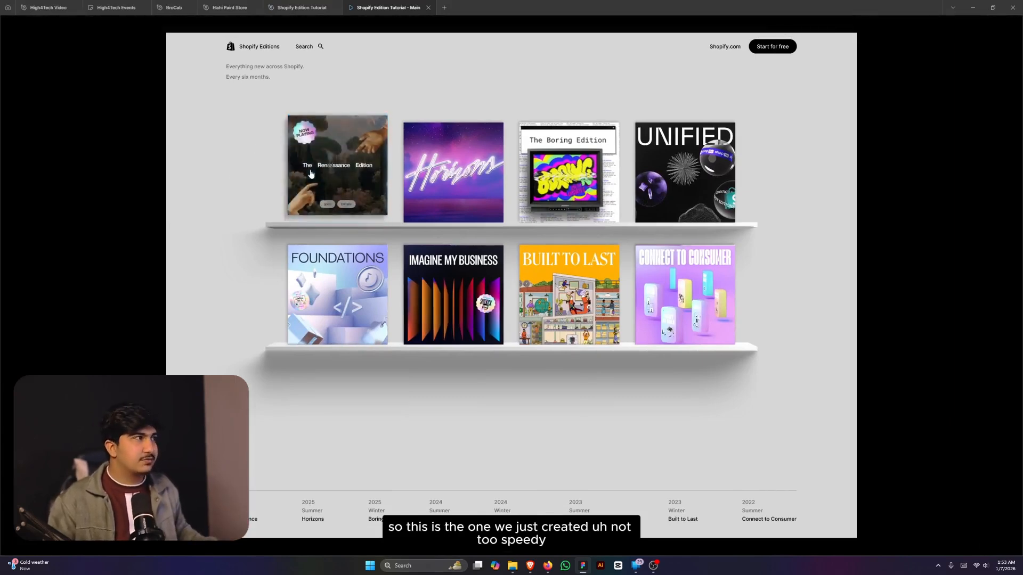
pyautogui.moveTo(339, 184)
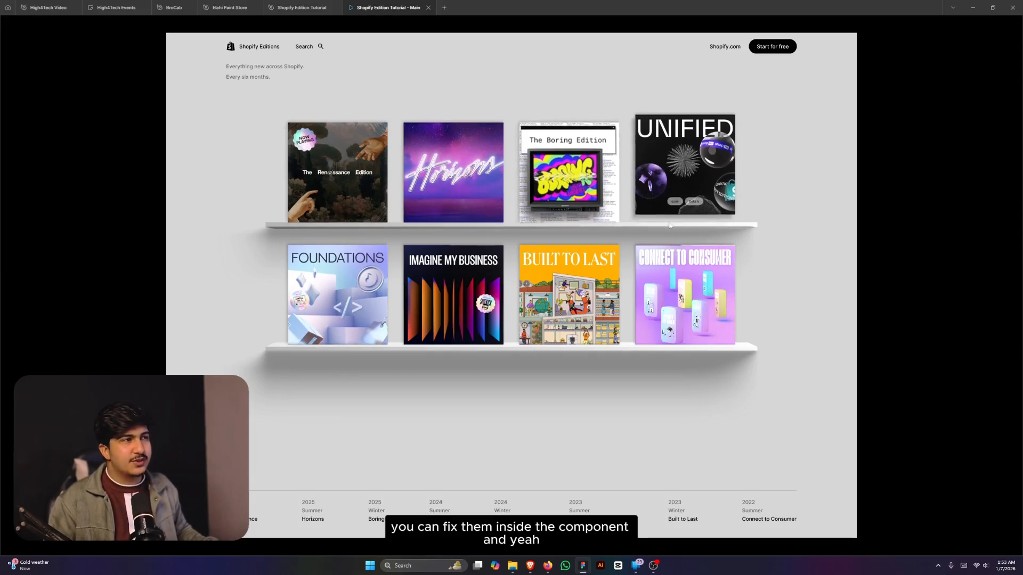
pyautogui.moveTo(643, 294)
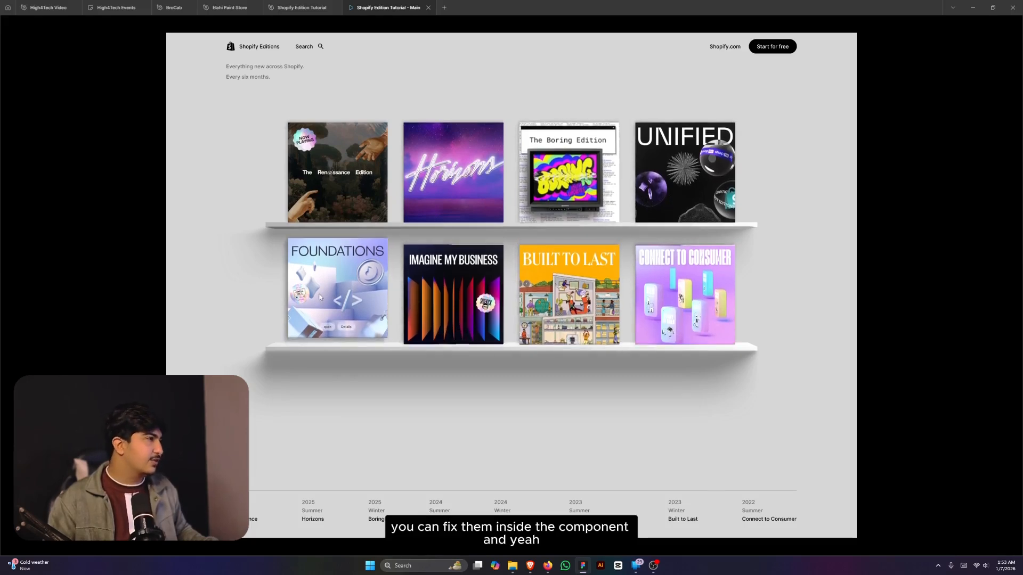
pyautogui.click(346, 215)
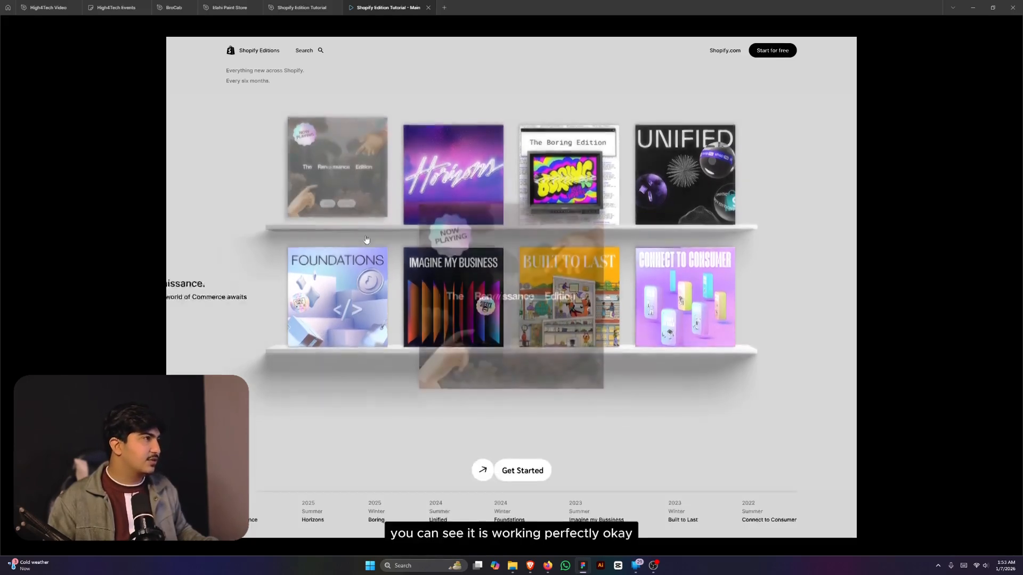
pyautogui.click(367, 379)
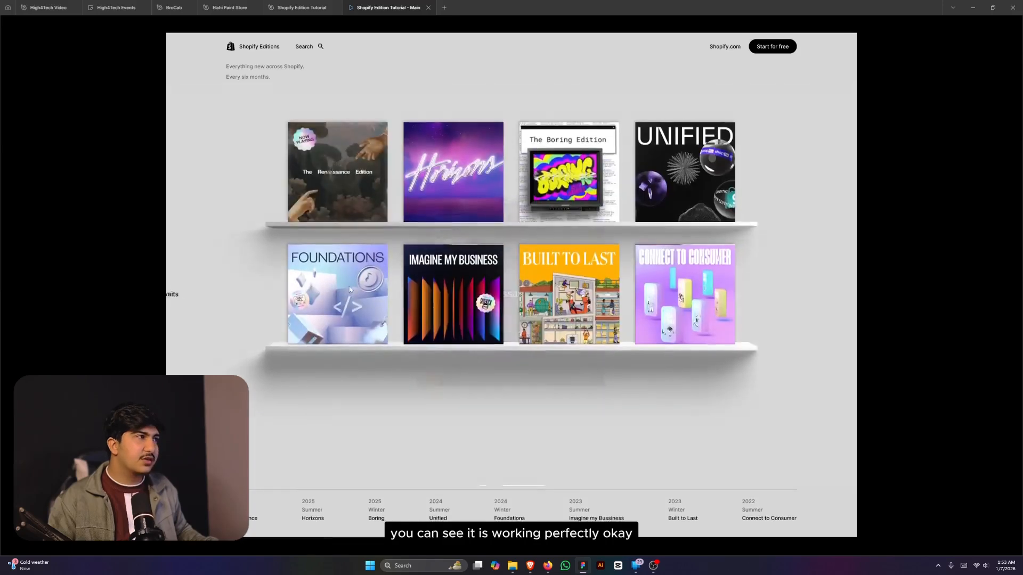
pyautogui.click(331, 176)
pyautogui.click(367, 377)
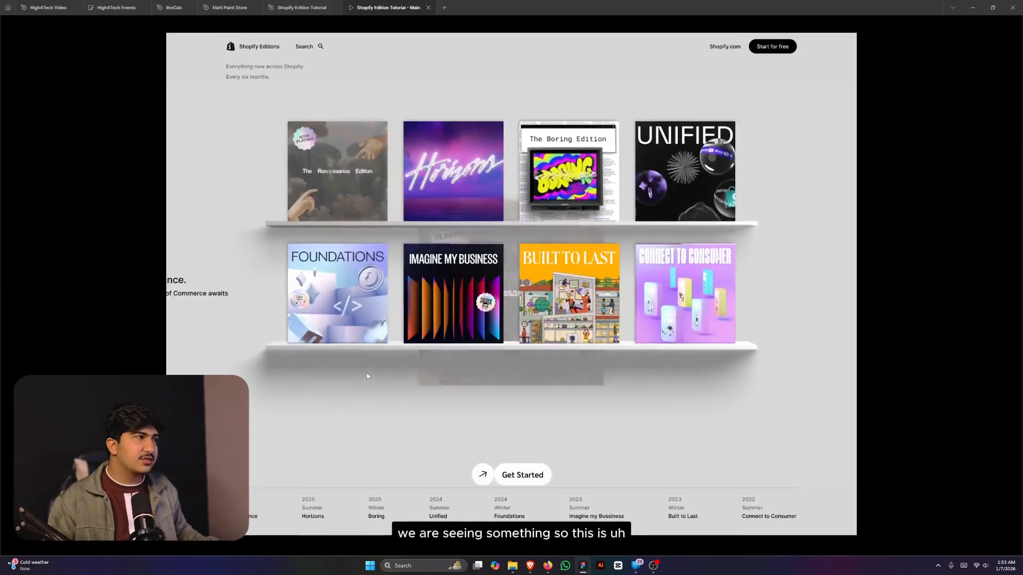
pyautogui.click(350, 216)
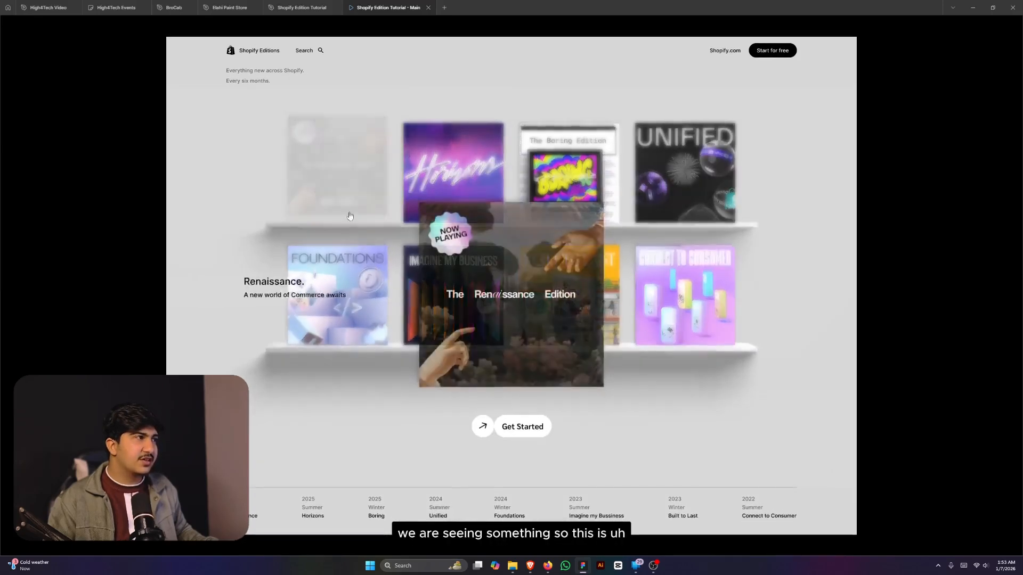
pyautogui.click(354, 388)
pyautogui.click(333, 182)
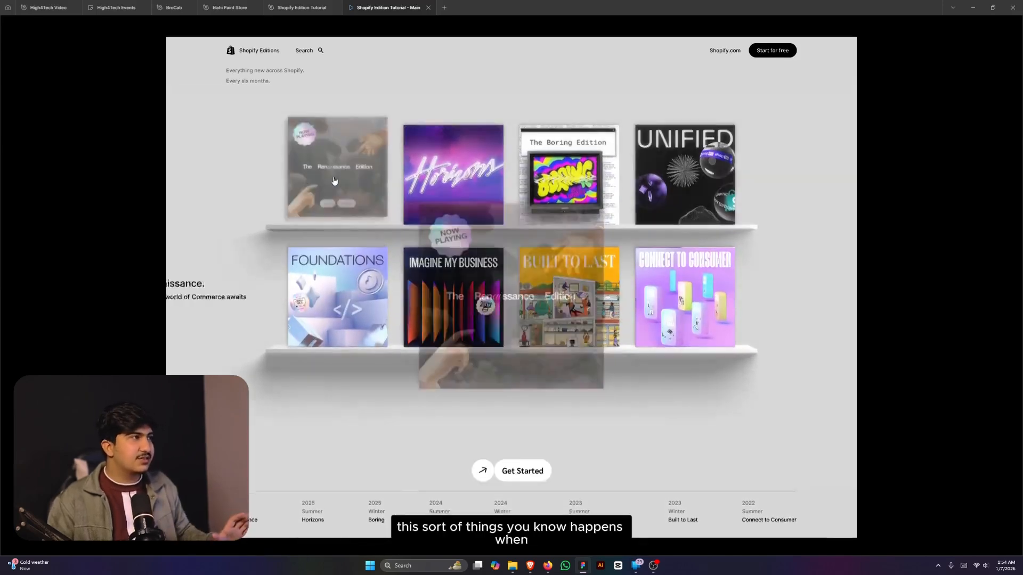
pyautogui.click(359, 406)
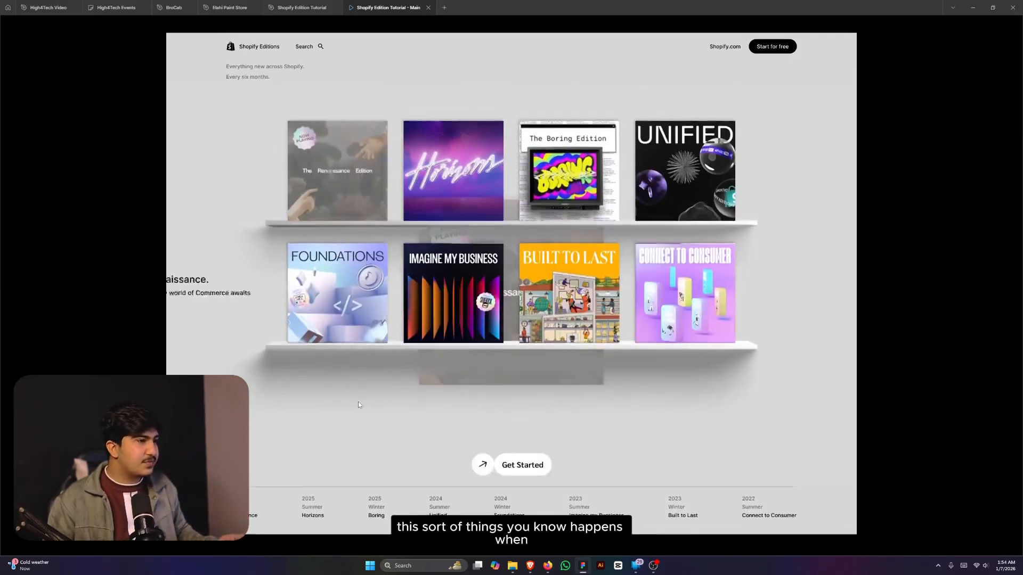
pyautogui.click(285, 6)
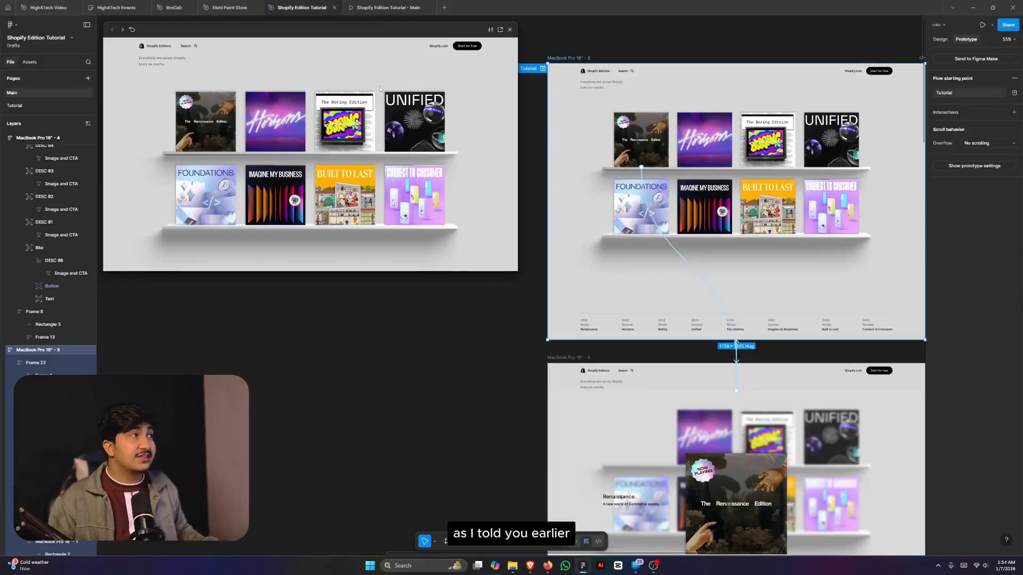
# - Move the Renaissance detail-view frame further down the canvas
pyautogui.click(936, 40)
pyautogui.scroll(-2, 605, 222)
pyautogui.scroll(1, 761, 335)
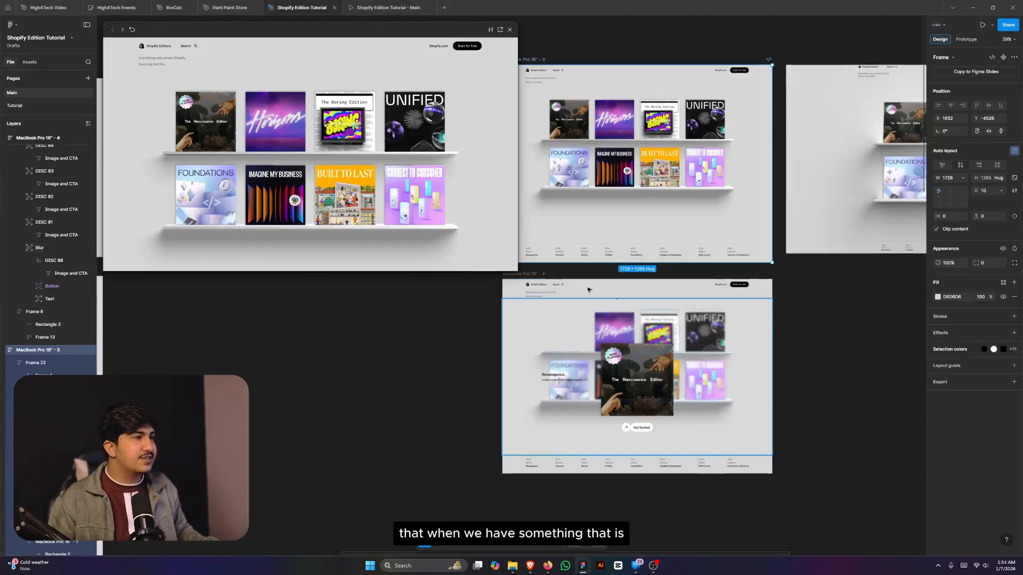
pyautogui.click(534, 274)
pyautogui.scroll(-1, 666, 315)
pyautogui.moveTo(672, 317); pyautogui.dragTo(686, 509)
# - Duplicate the shelf page frame below the original
pyautogui.click(570, 131)
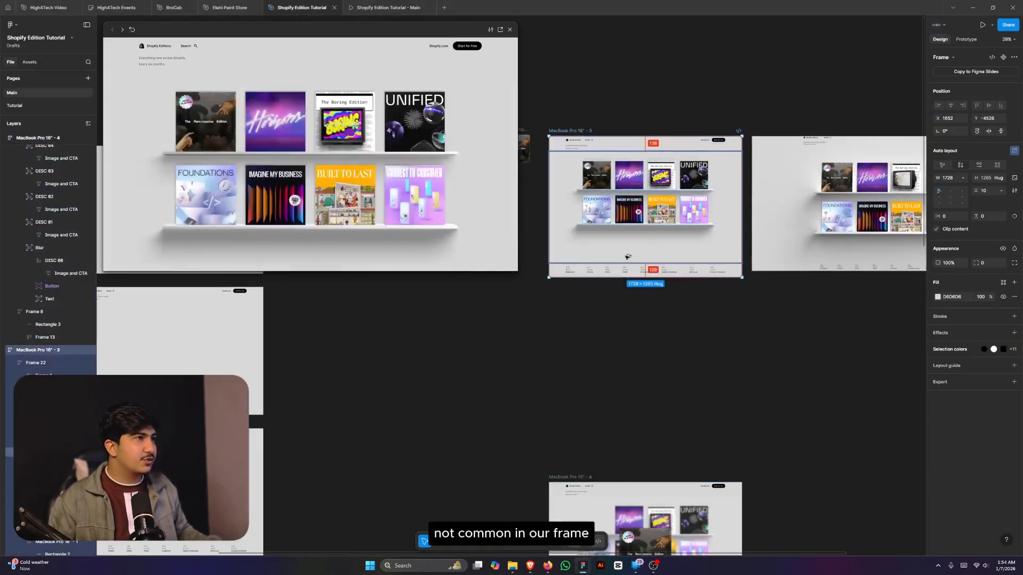
pyautogui.moveTo(627, 187); pyautogui.dragTo(627, 346)
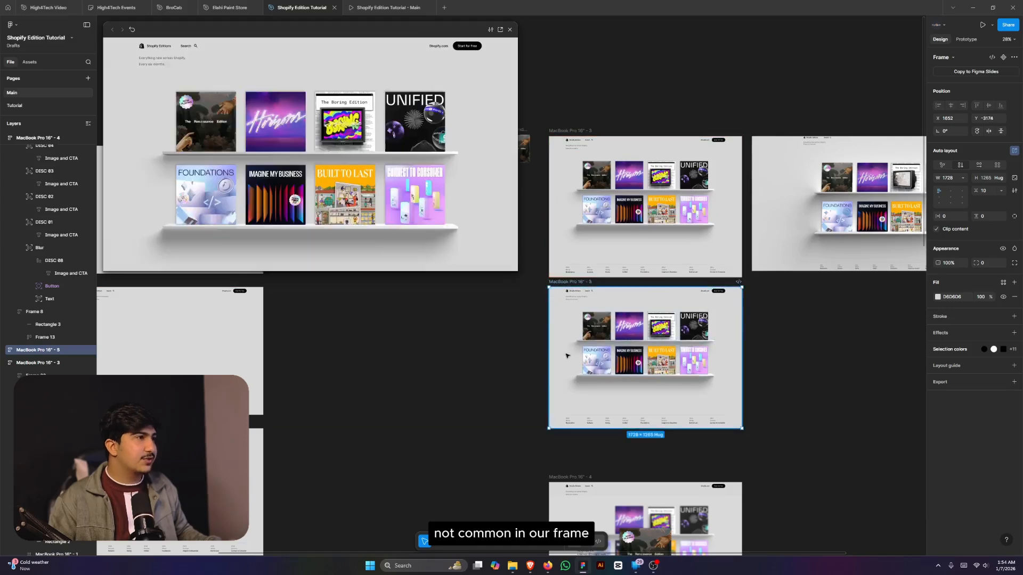
pyautogui.scroll(2, 566, 362)
pyautogui.scroll(-1, 566, 318)
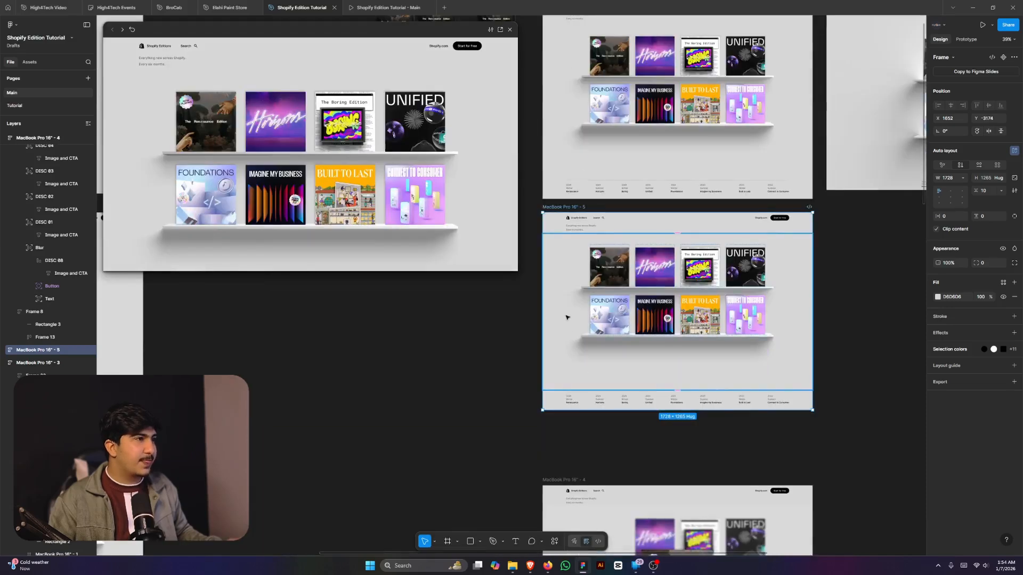
# - Detach all eight discs in the copy from their component
pyautogui.click(670, 292)
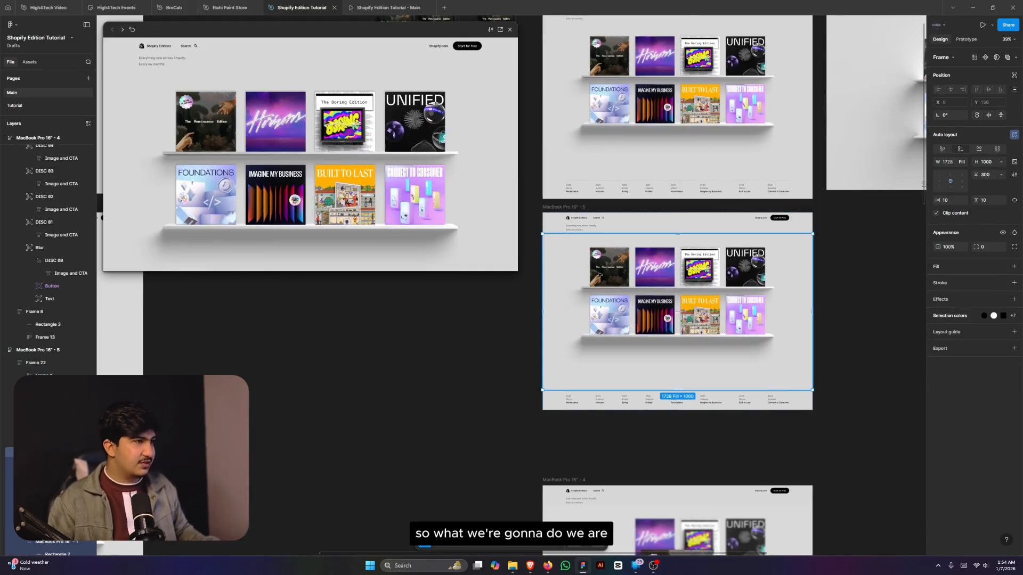
pyautogui.click(598, 275)
pyautogui.keyDown('shift'); pyautogui.click(655, 266); pyautogui.keyUp('shift')
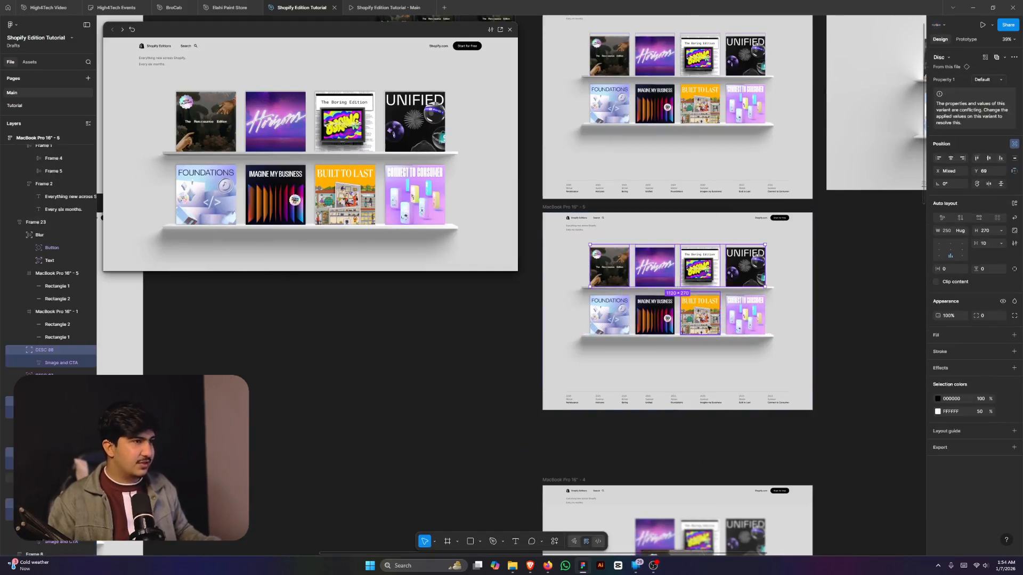
pyautogui.keyDown('shift'); pyautogui.click(744, 318); pyautogui.keyUp('shift')
pyautogui.keyDown('shift'); pyautogui.click(699, 317); pyautogui.keyUp('shift')
pyautogui.keyDown('shift'); pyautogui.click(654, 316); pyautogui.keyUp('shift')
pyautogui.keyDown('shift'); pyautogui.click(613, 316); pyautogui.keyUp('shift')
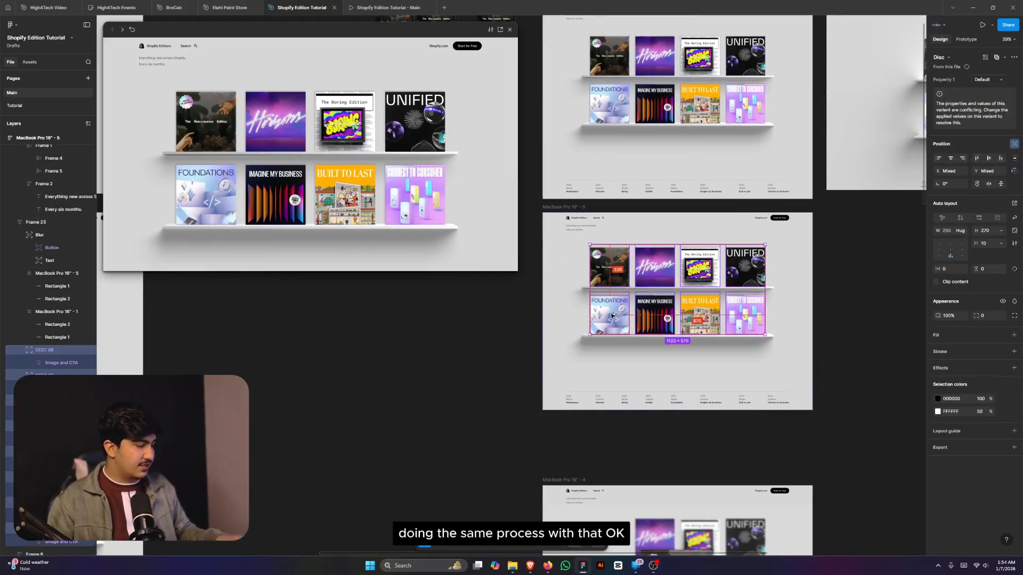
pyautogui.hotkey('ctrl', 'alt', 'b')
# - Reorder the Blur layer inside Frame 23, give it a 10% fill and enable Background blur
pyautogui.scroll(2, 579, 321)
pyautogui.click(569, 306)
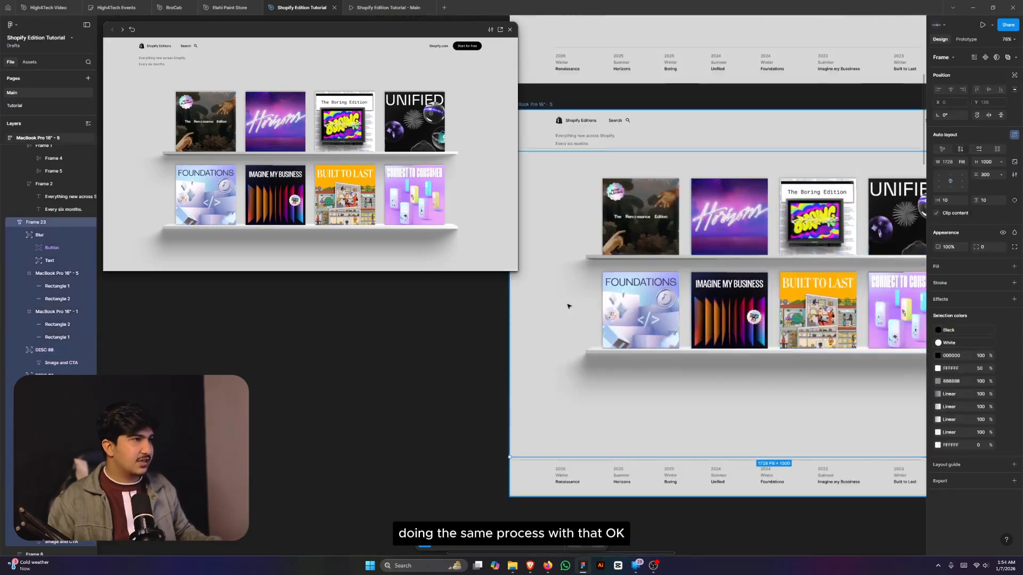
pyautogui.scroll(-1, 569, 306)
pyautogui.click(623, 255)
pyautogui.scroll(-2, 624, 255)
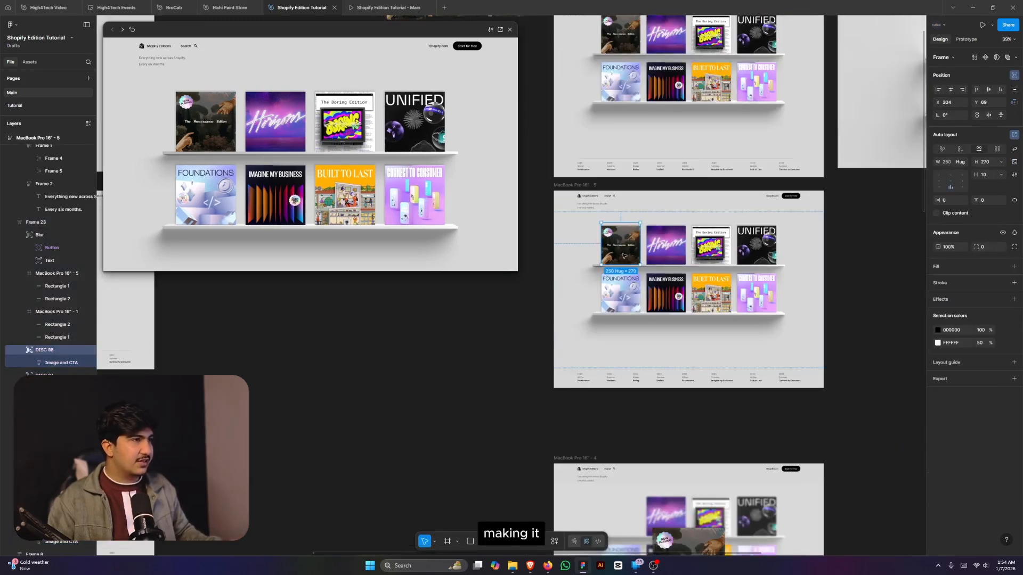
pyautogui.click(580, 270)
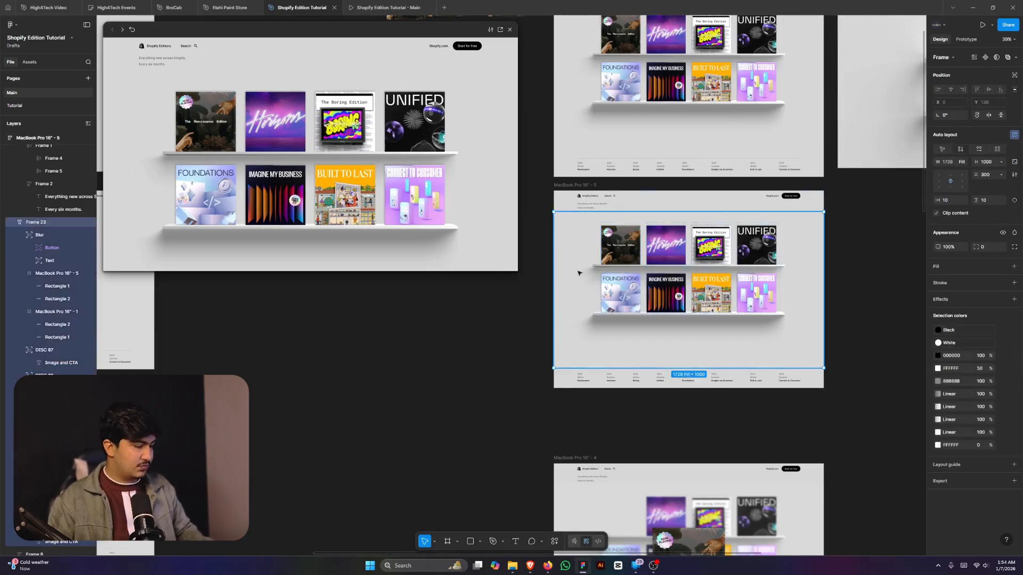
pyautogui.press('Down')
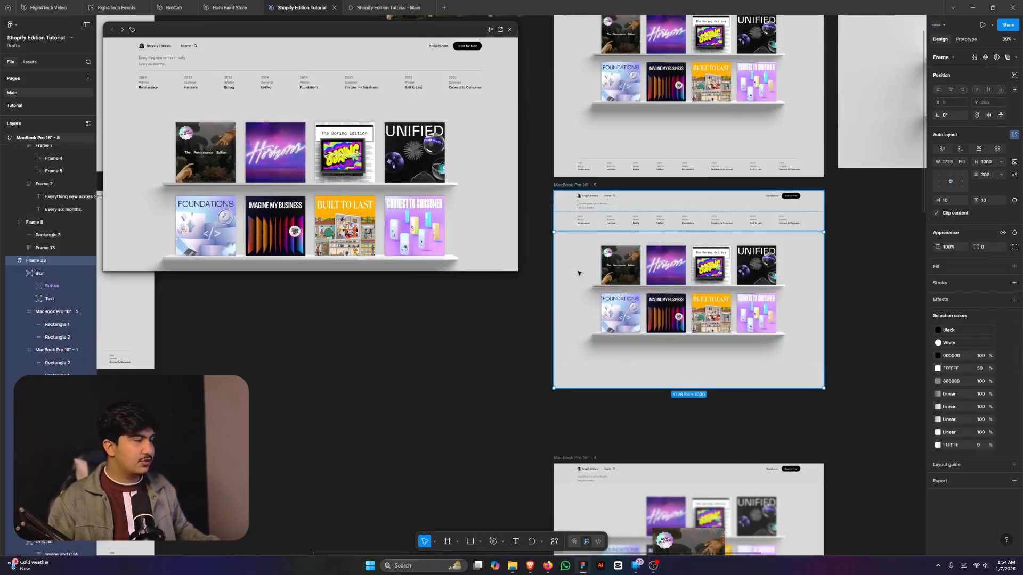
pyautogui.press('Up')
pyautogui.press('Return')
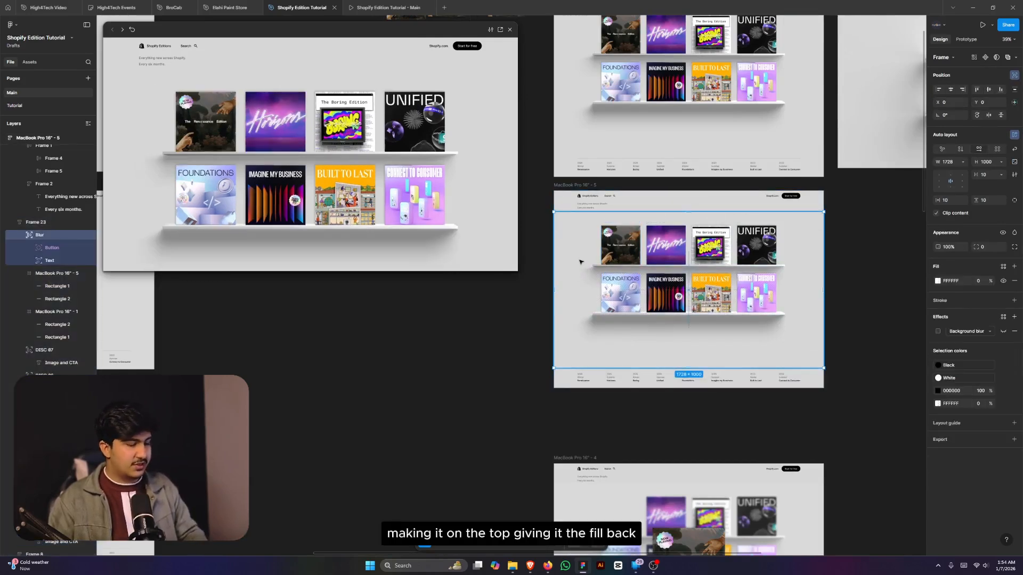
pyautogui.hotkey('ctrl', 'shift', ']')
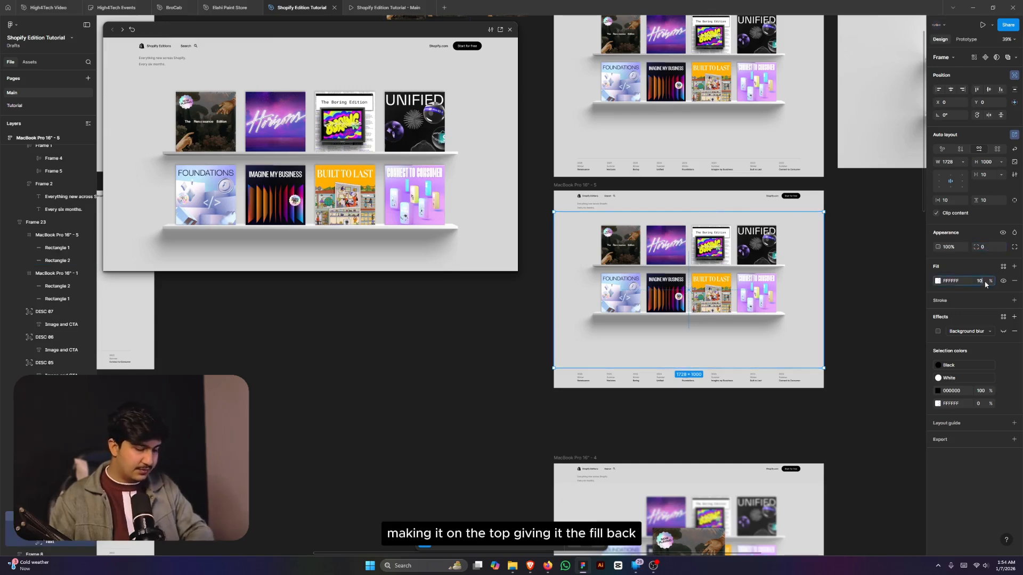
pyautogui.press('Return')
pyautogui.click(1002, 333)
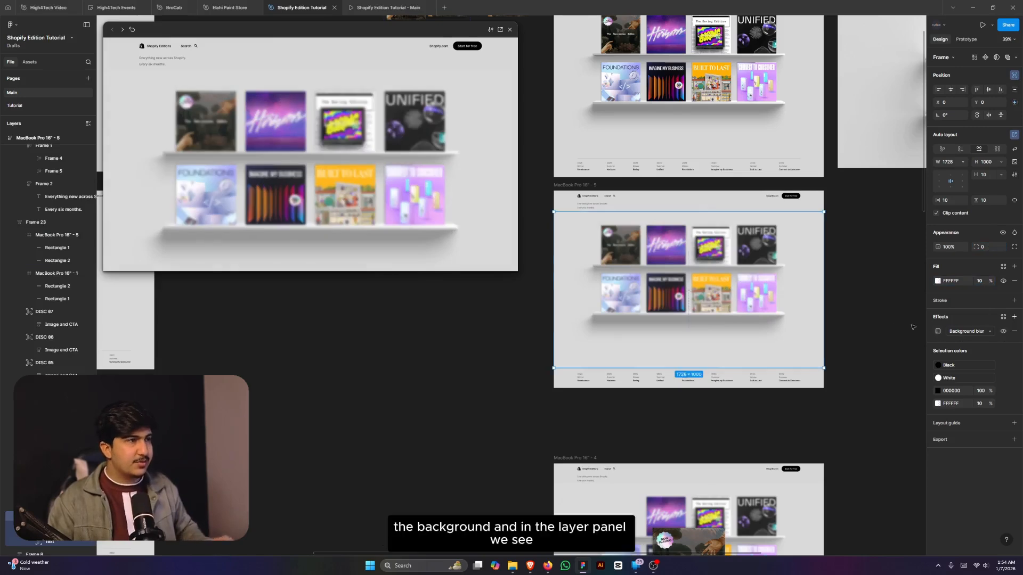
# - Bring the Renaissance disc in front of the blur and centre it in the frame
pyautogui.scroll(-3, 35, 363)
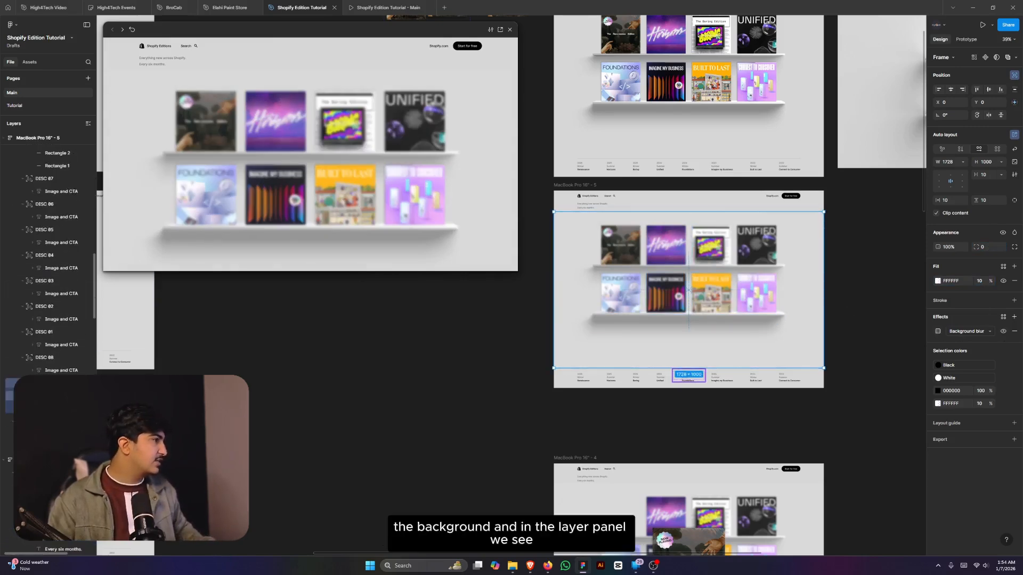
pyautogui.scroll(3, 48, 256)
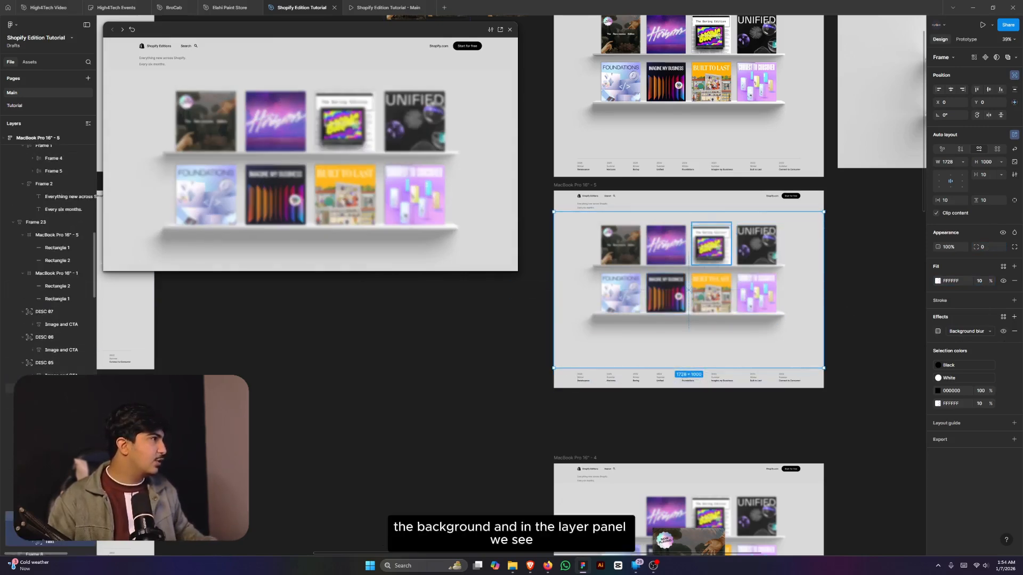
pyautogui.scroll(3, 48, 341)
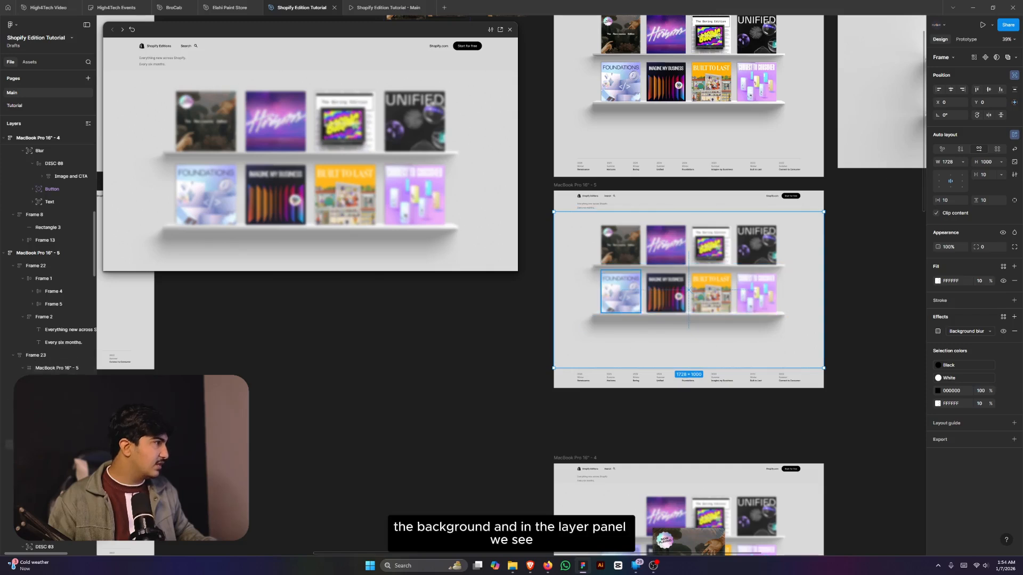
pyautogui.scroll(-3, 48, 255)
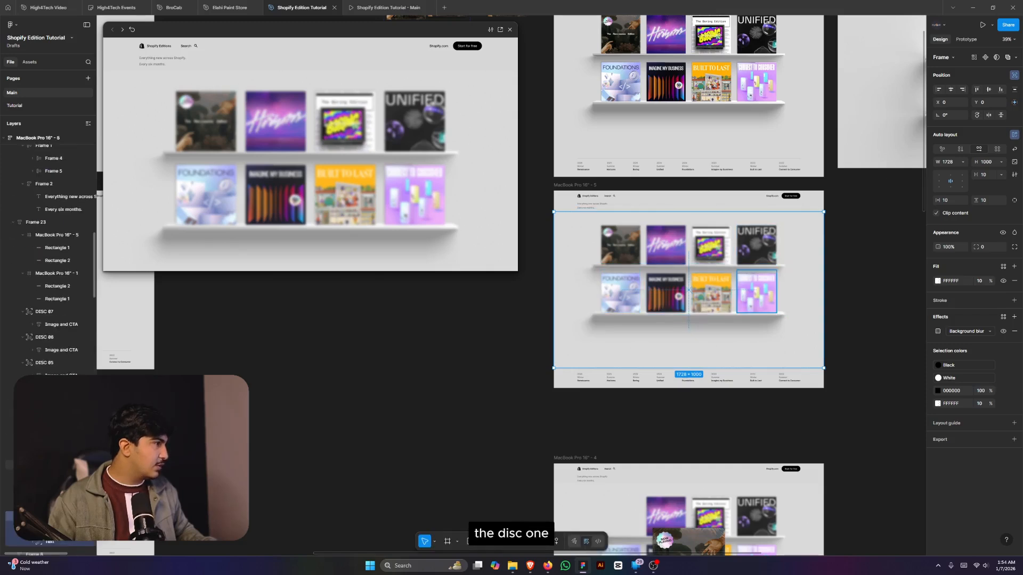
pyautogui.click(47, 465)
pyautogui.scroll(3, 48, 256)
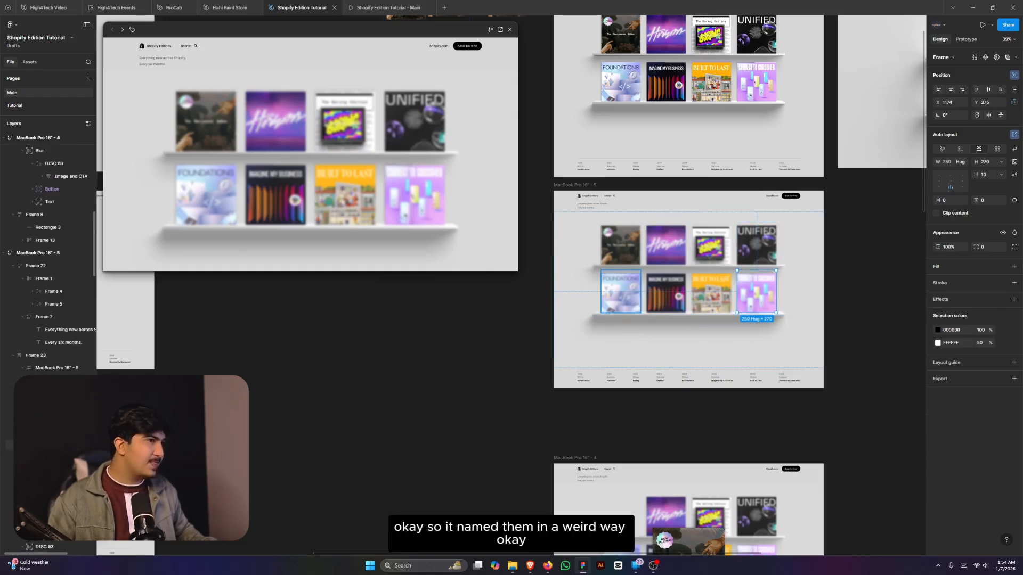
pyautogui.scroll(-3, 48, 444)
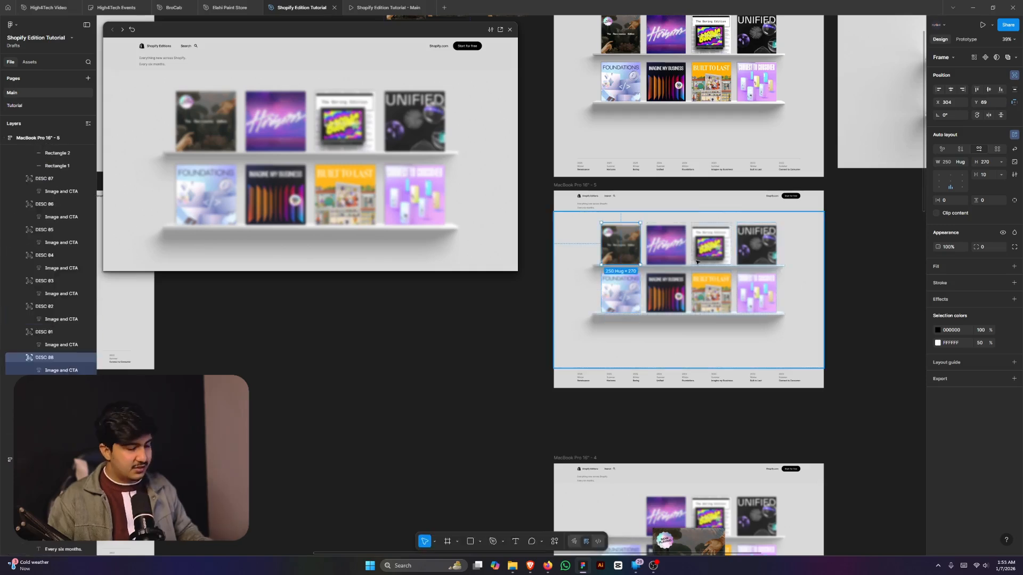
pyautogui.press('Delete')
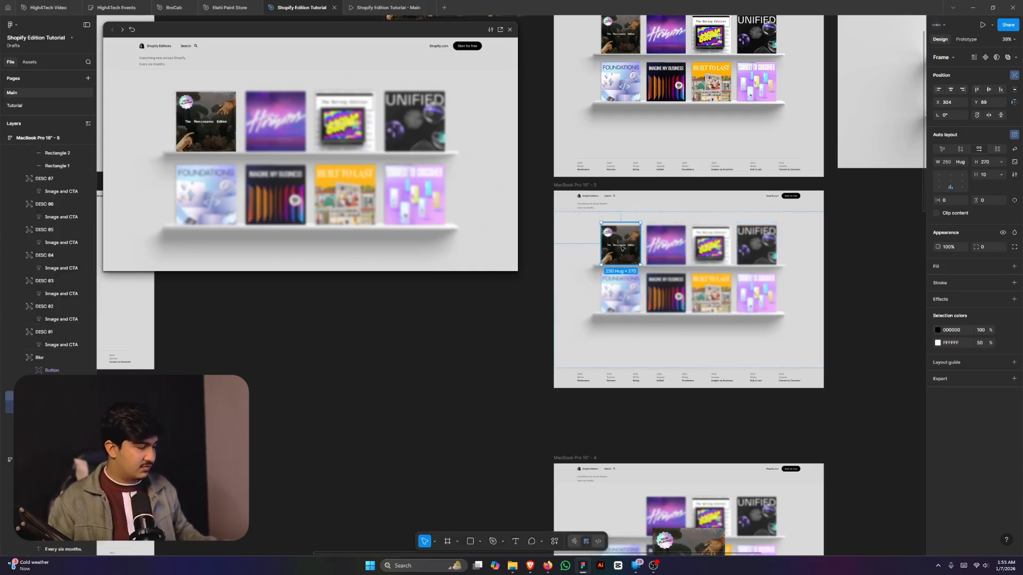
pyautogui.hotkey('alt', 'h')
pyautogui.hotkey('alt', 'v')
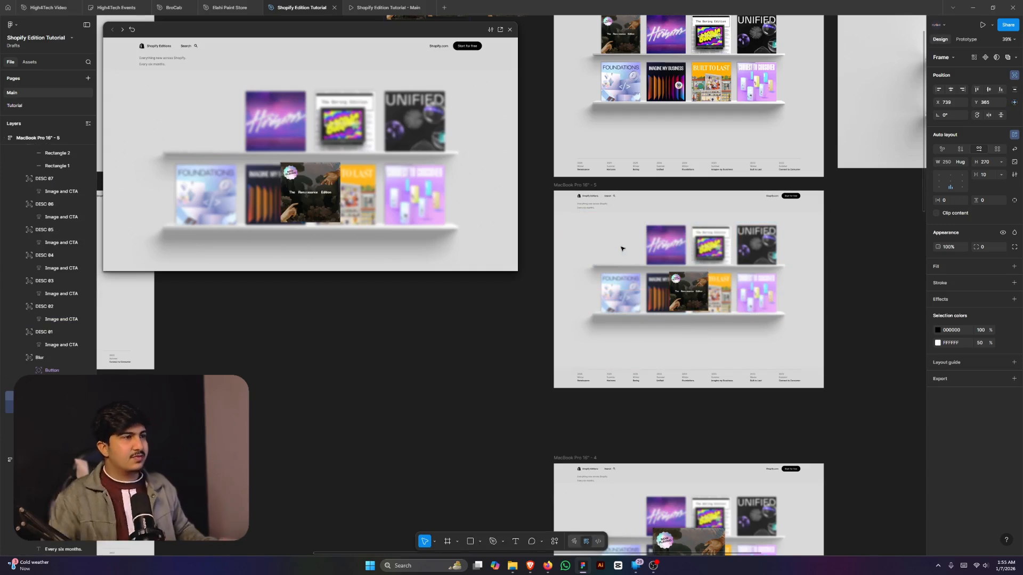
# - Scale the disc to about 1.97x with K, re-centre it vertically, and select the Blur frame
pyautogui.press('k')
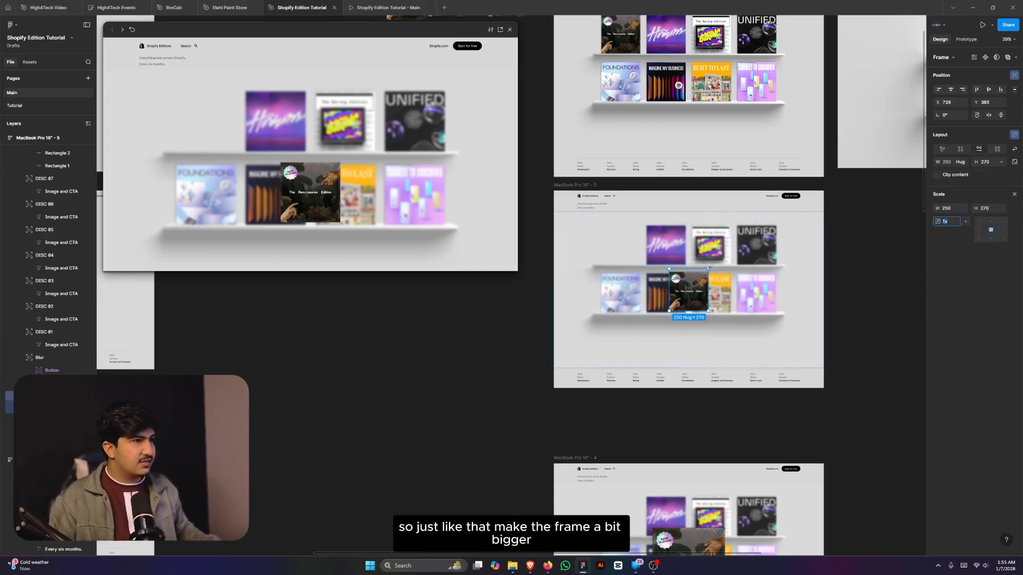
pyautogui.moveTo(697, 248); pyautogui.dragTo(699, 228)
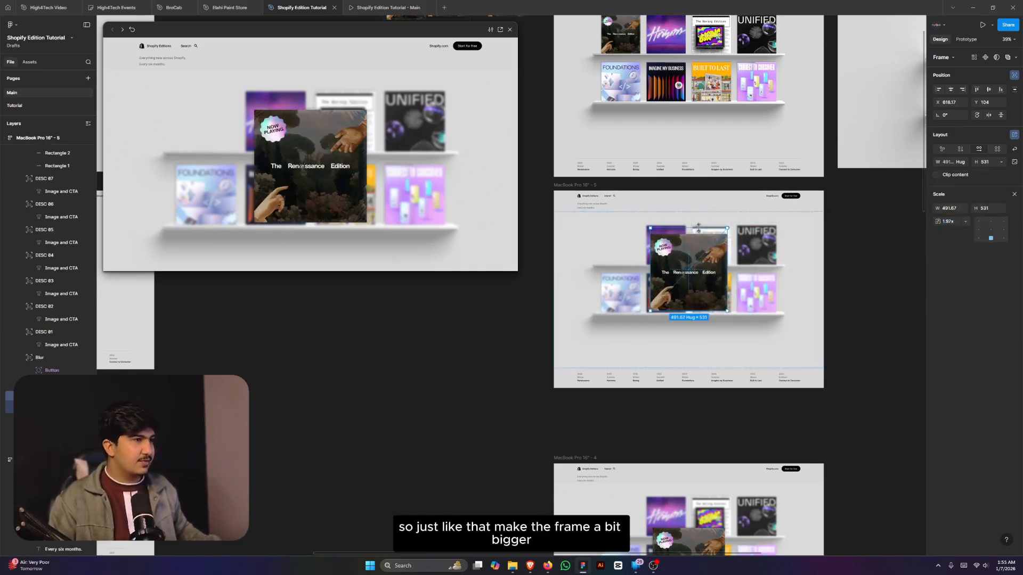
pyautogui.hotkey('alt', 'v')
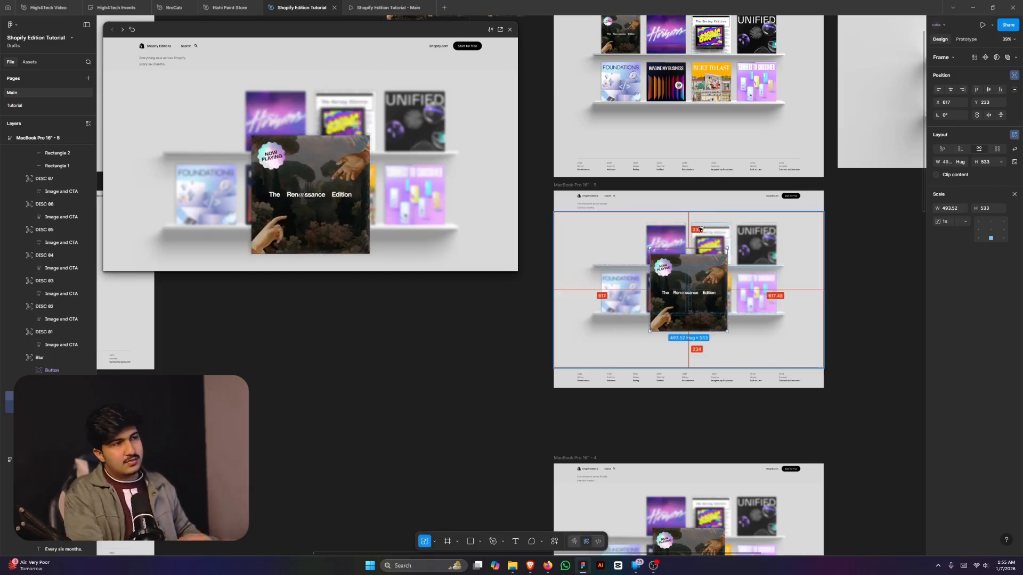
pyautogui.press('Escape')
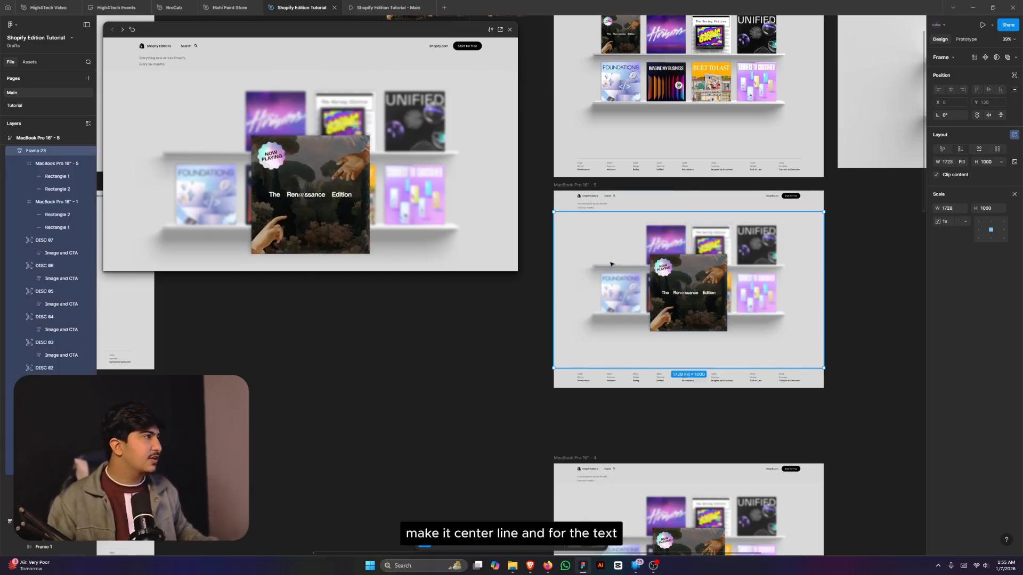
pyautogui.scroll(3, 30, 182)
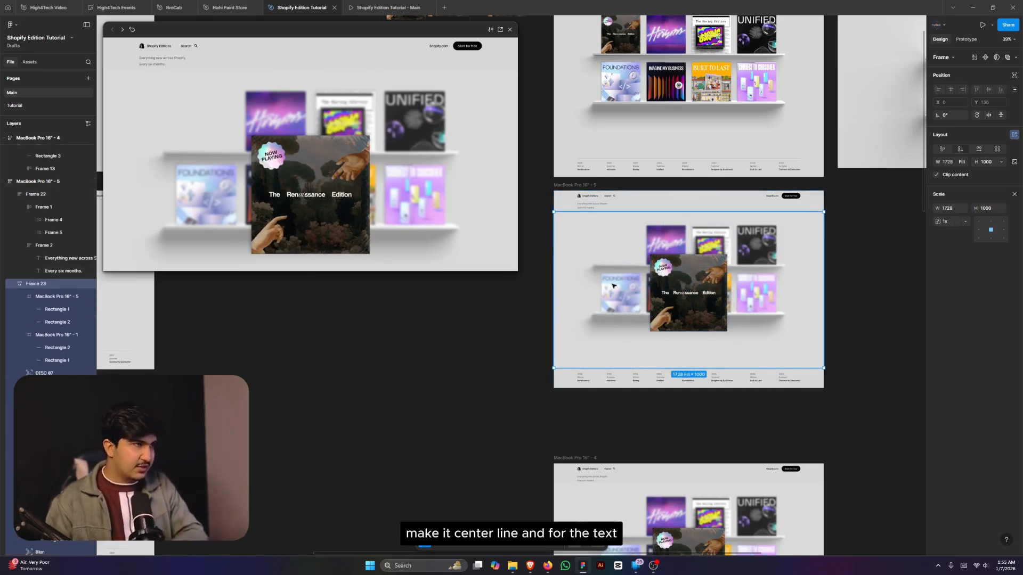
pyautogui.press('Return')
pyautogui.click(618, 342)
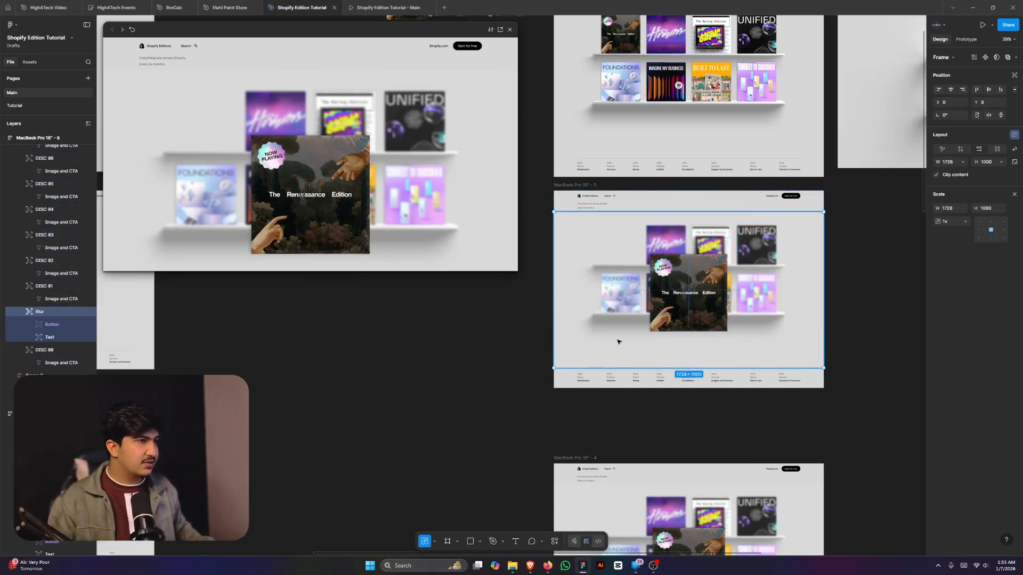
# - Move the Blur layer's caption and Get Started button into the frame beside the card
pyautogui.press('Return')
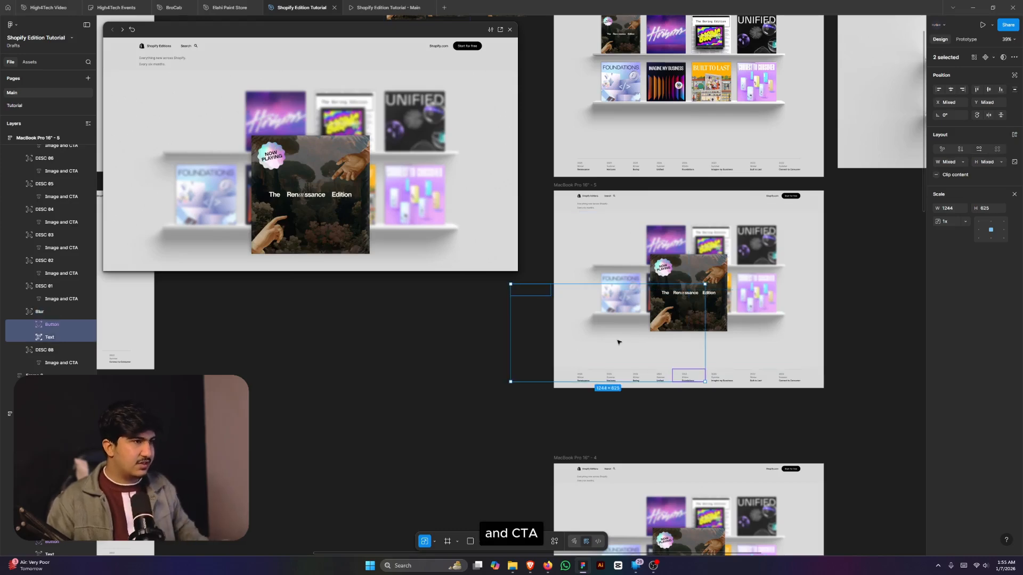
pyautogui.keyDown('shift'); pyautogui.click(712, 291); pyautogui.keyUp('shift')
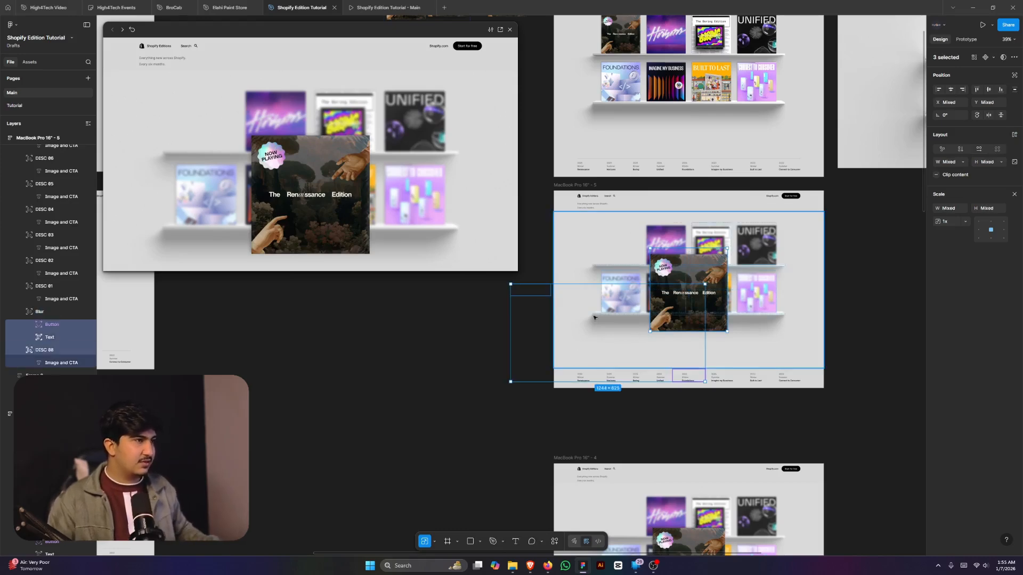
pyautogui.moveTo(594, 318); pyautogui.dragTo(623, 318)
pyautogui.hotkey('ctrl', 'z')
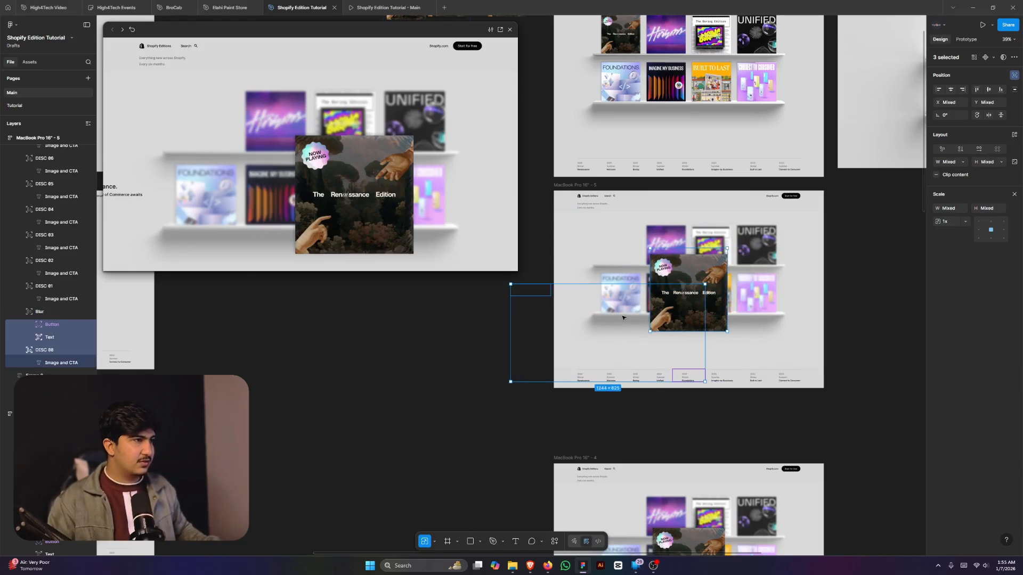
pyautogui.keyDown('shift'); pyautogui.click(673, 277); pyautogui.keyUp('shift')
pyautogui.moveTo(606, 318); pyautogui.dragTo(696, 315)
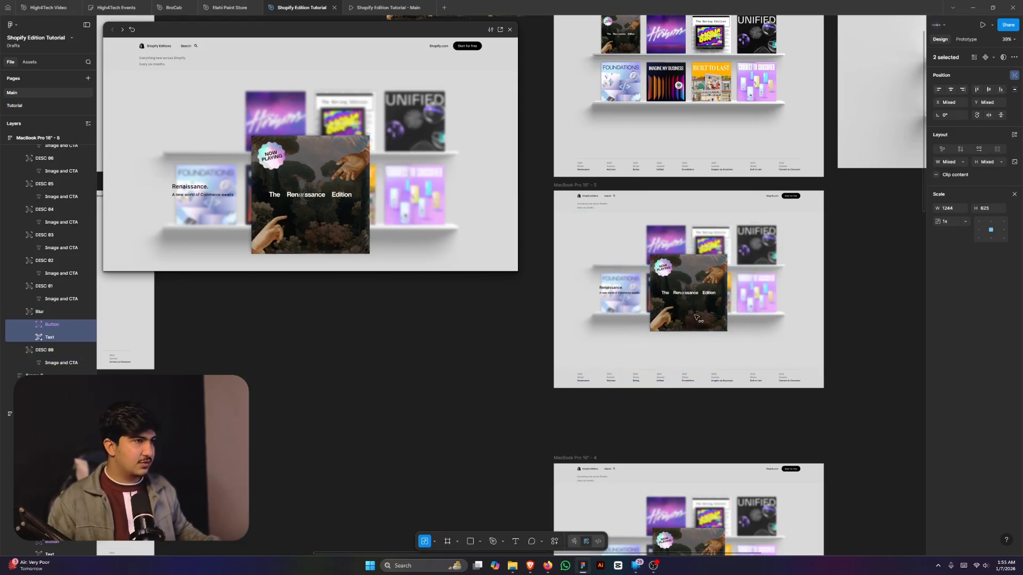
# - Place Get Started below the enlarged card, nudge the caption left, then deselect
pyautogui.keyDown('shift'); pyautogui.click(617, 293); pyautogui.keyUp('shift')
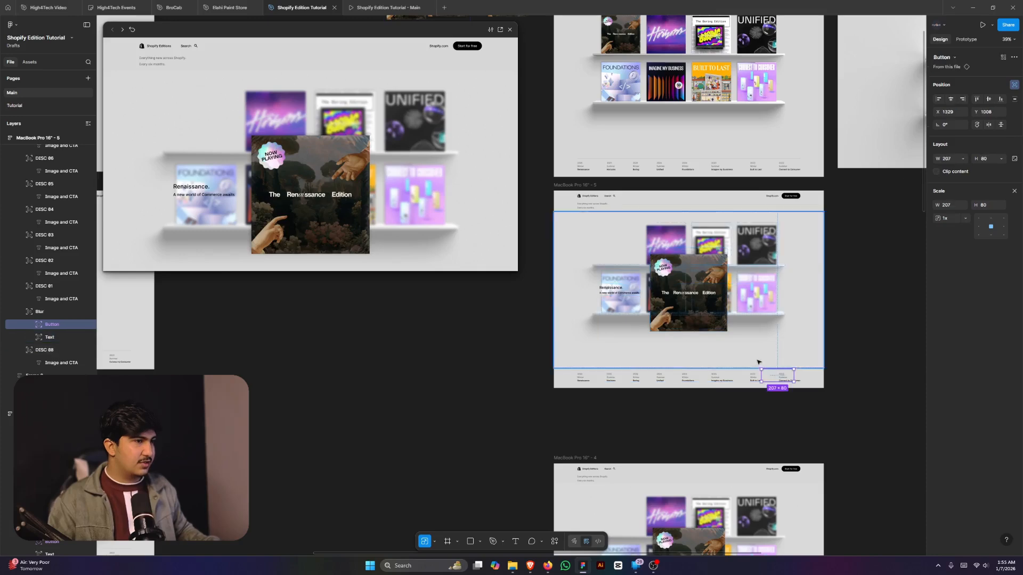
pyautogui.moveTo(772, 378); pyautogui.dragTo(684, 346)
pyautogui.scroll(5, 643, 296)
pyautogui.click(580, 288)
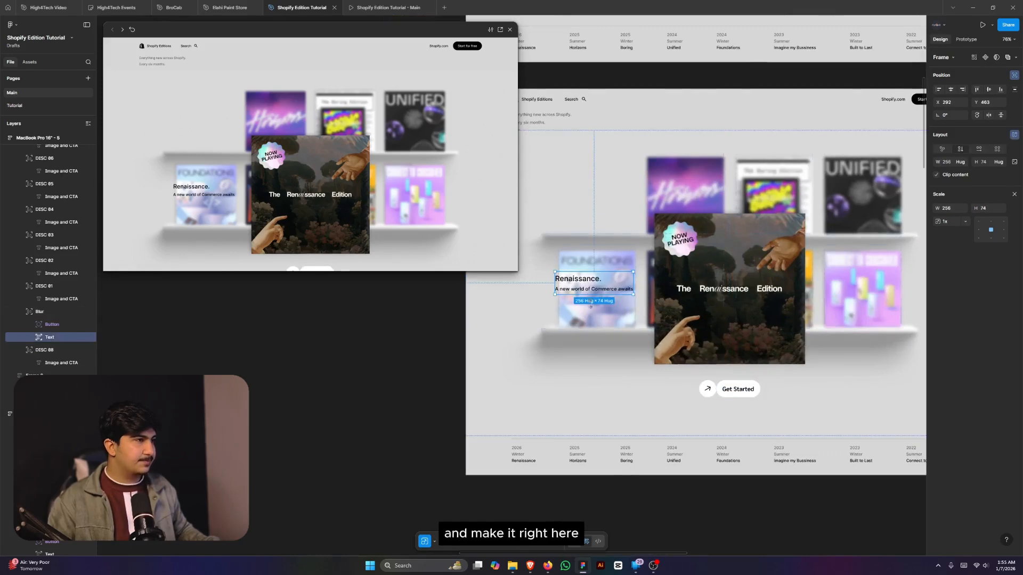
pyautogui.moveTo(581, 290); pyautogui.dragTo(568, 291)
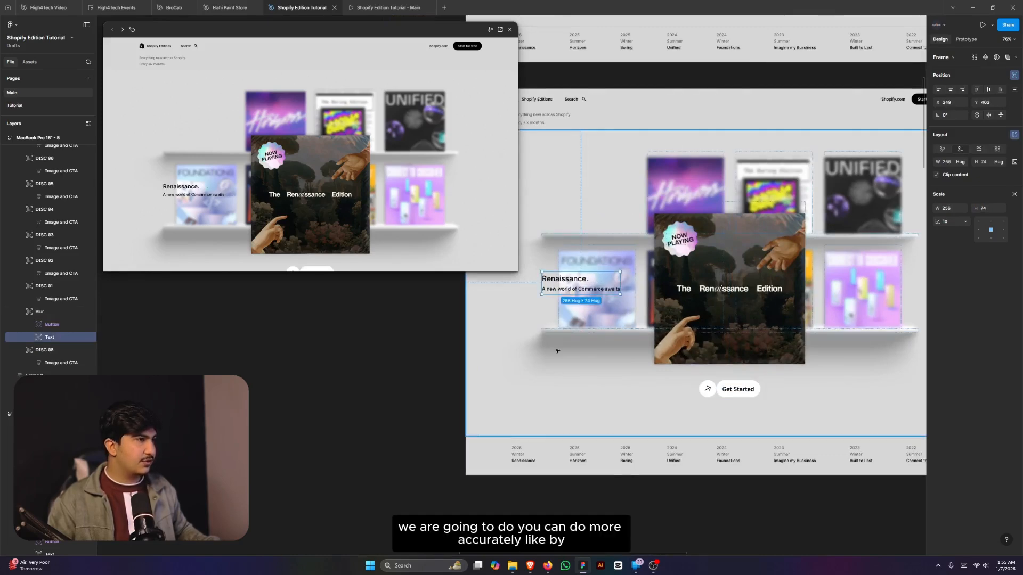
pyautogui.click(559, 373)
pyautogui.keyDown('ctrl'); pyautogui.scroll(-3, 622, 298); pyautogui.keyUp('ctrl')
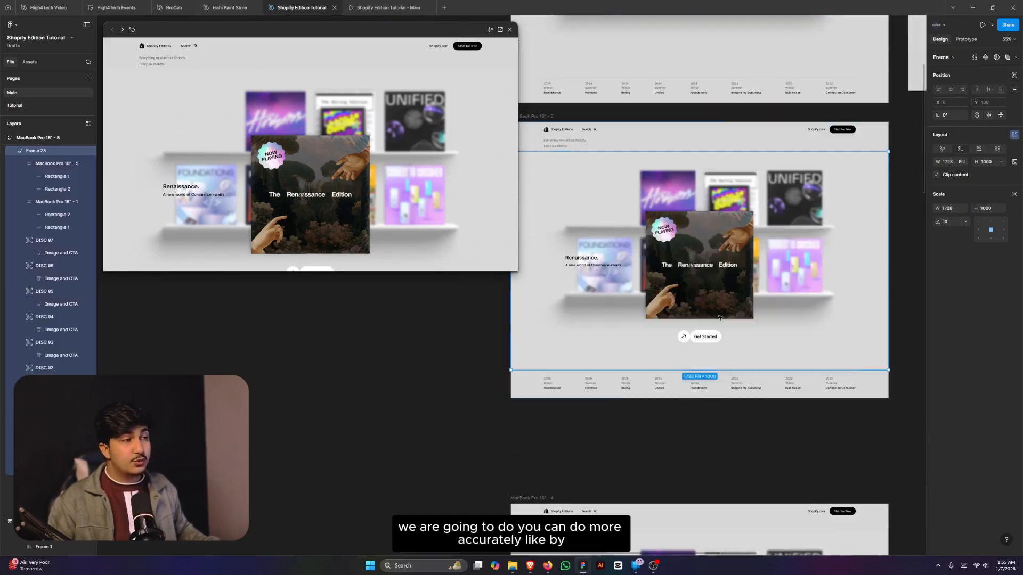
pyautogui.scroll(-1, 738, 259)
pyautogui.keyDown('ctrl'); pyautogui.scroll(3, 738, 259); pyautogui.keyUp('ctrl')
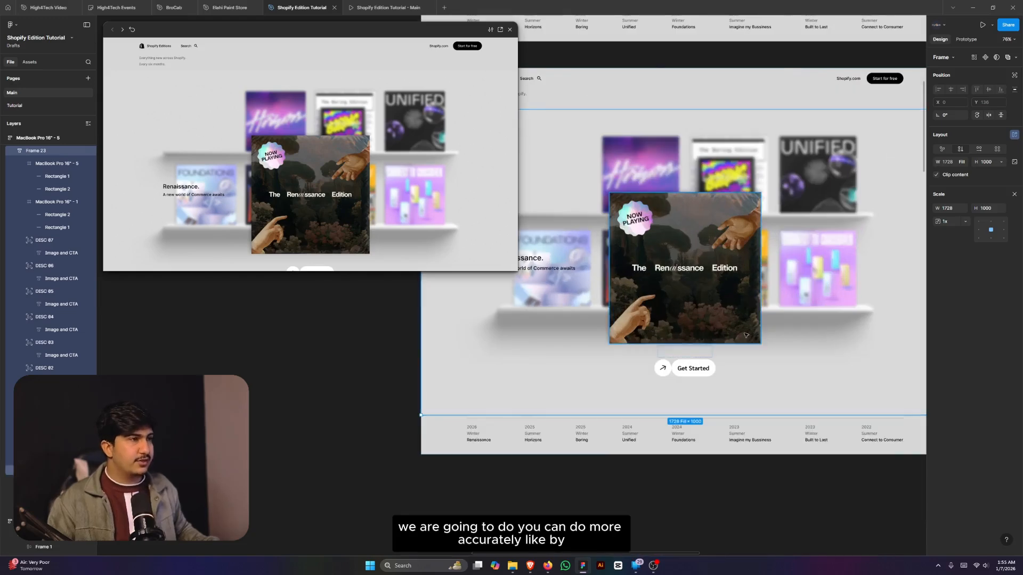
pyautogui.keyDown('ctrl'); pyautogui.scroll(-3, 745, 335); pyautogui.keyUp('ctrl')
pyautogui.scroll(-2, 846, 306)
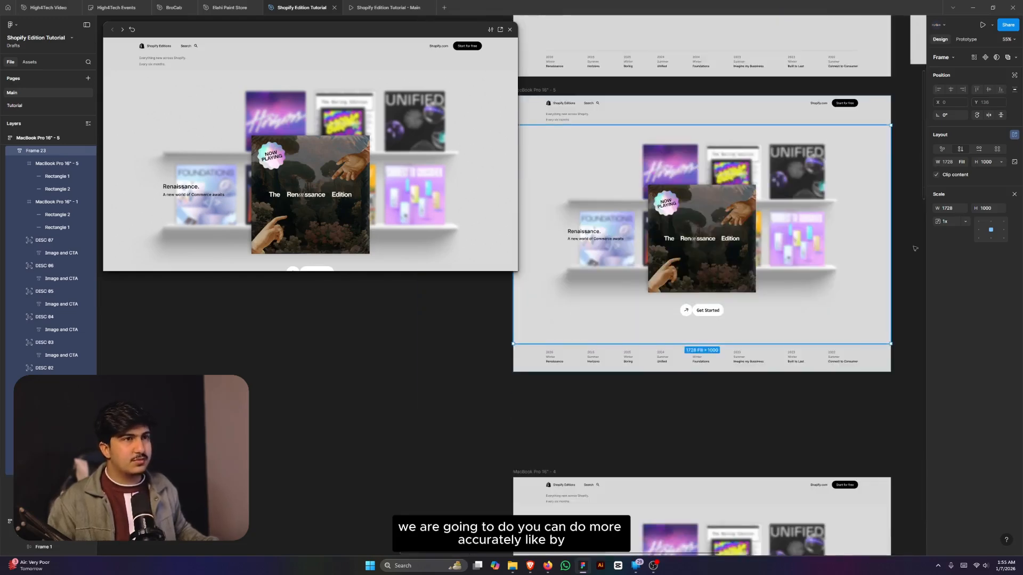
pyautogui.click(1014, 194)
pyautogui.keyDown('ctrl'); pyautogui.scroll(-2, 717, 332); pyautogui.keyUp('ctrl')
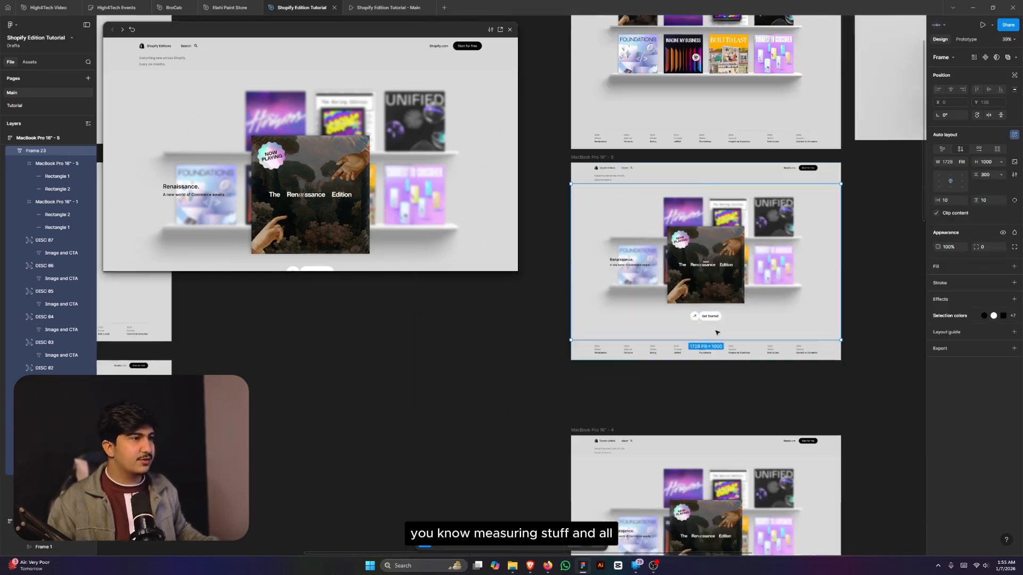
pyautogui.click(877, 283)
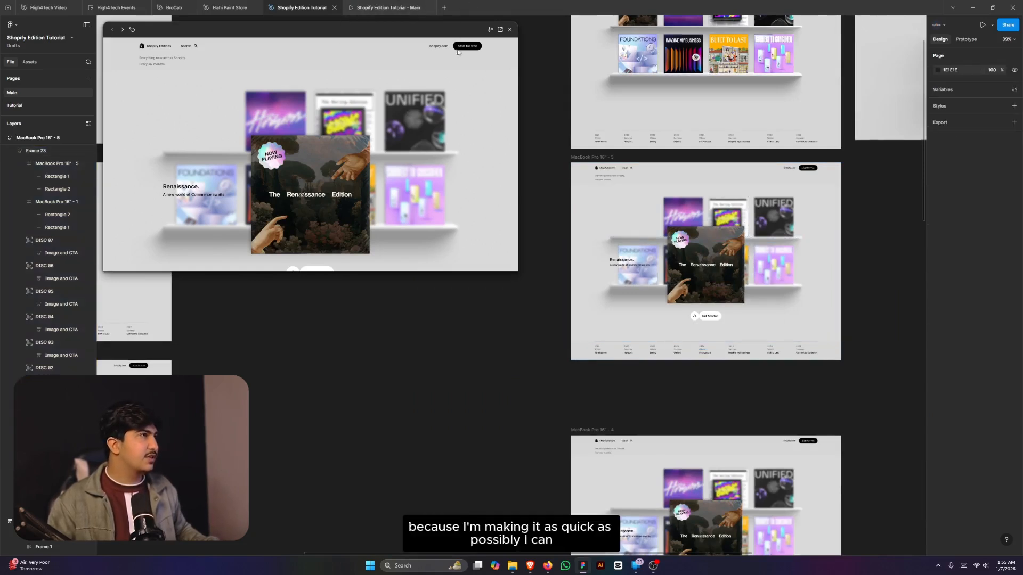
# - Repeatedly expand and collapse the Renaissance card in the prototype tab, then return to the editor
pyautogui.click(500, 29)
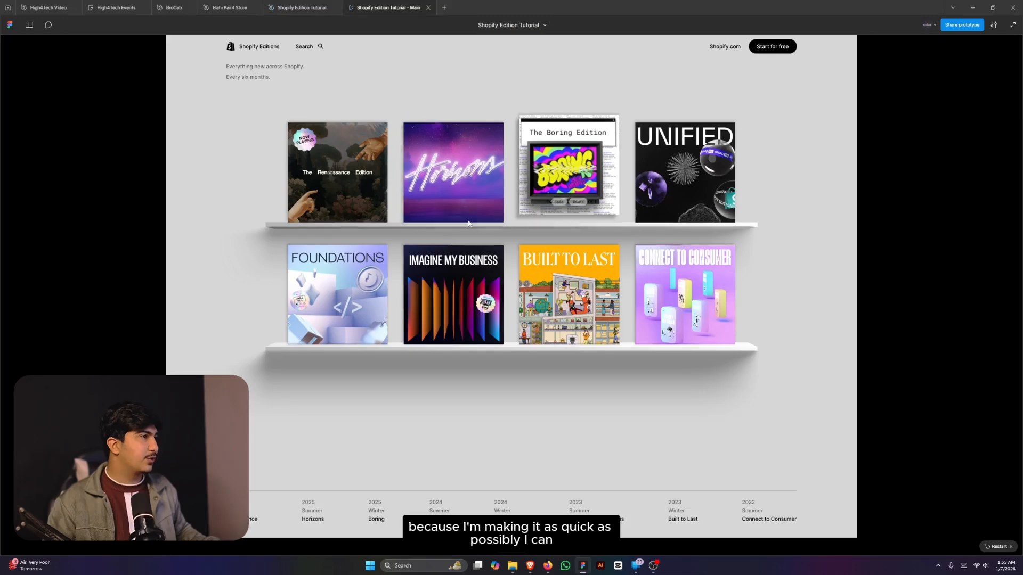
pyautogui.click(346, 203)
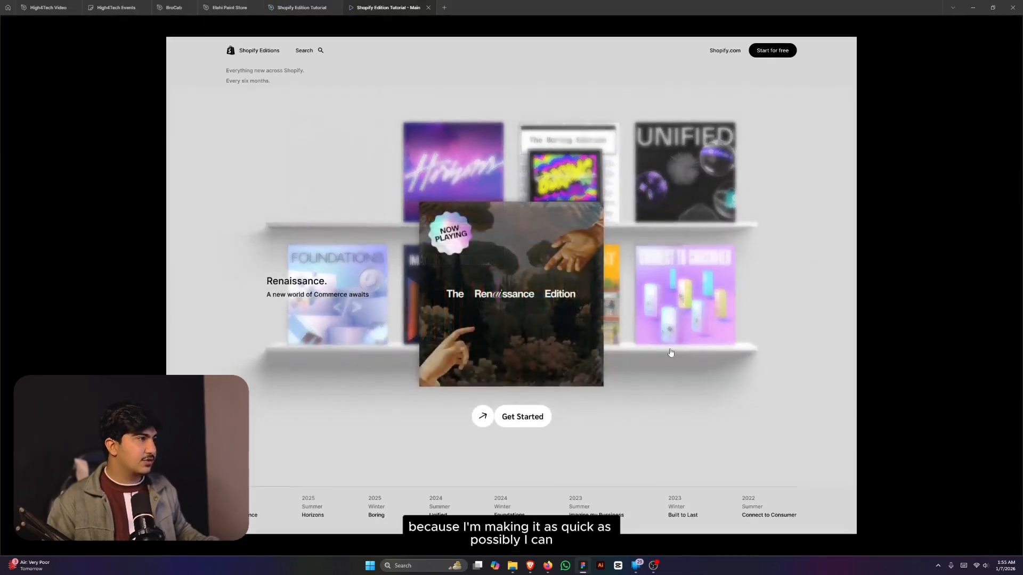
pyautogui.click(515, 295)
pyautogui.click(366, 182)
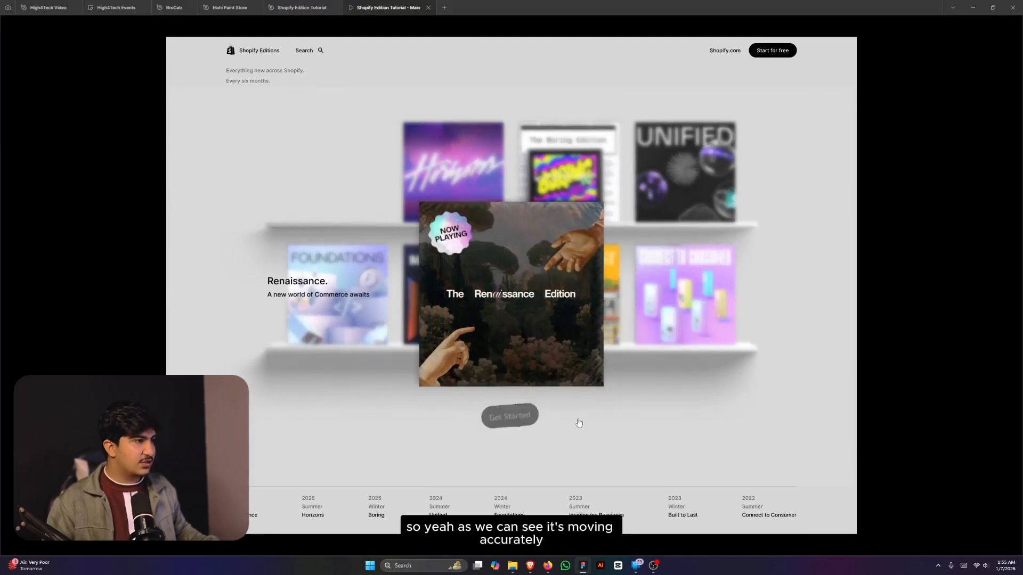
pyautogui.click(545, 448)
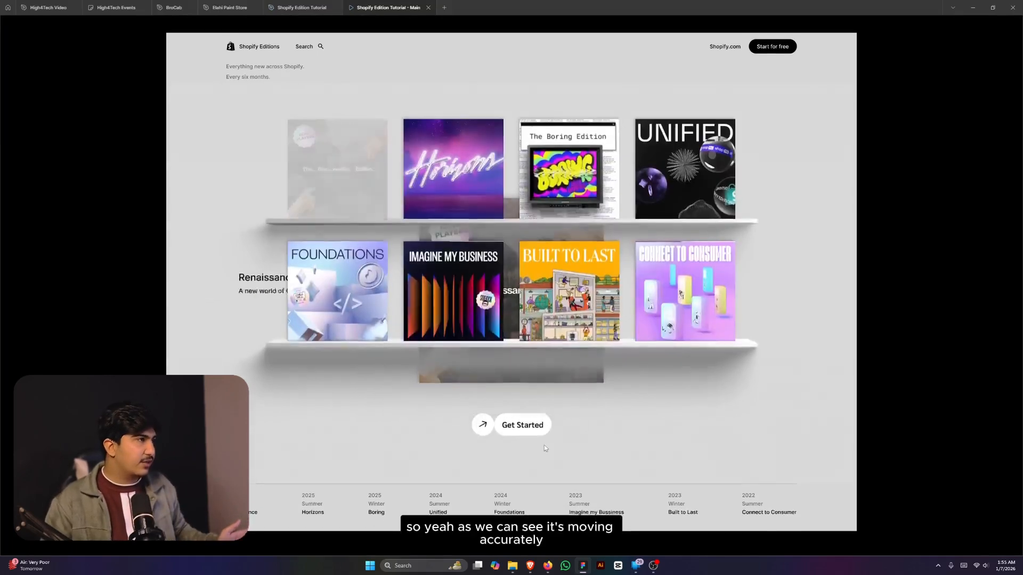
pyautogui.click(371, 199)
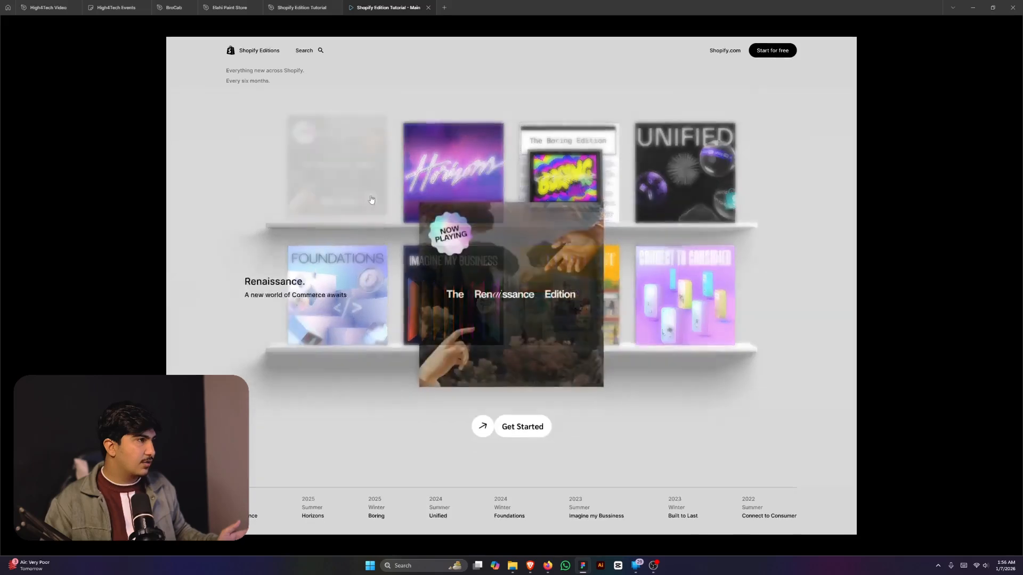
pyautogui.click(471, 346)
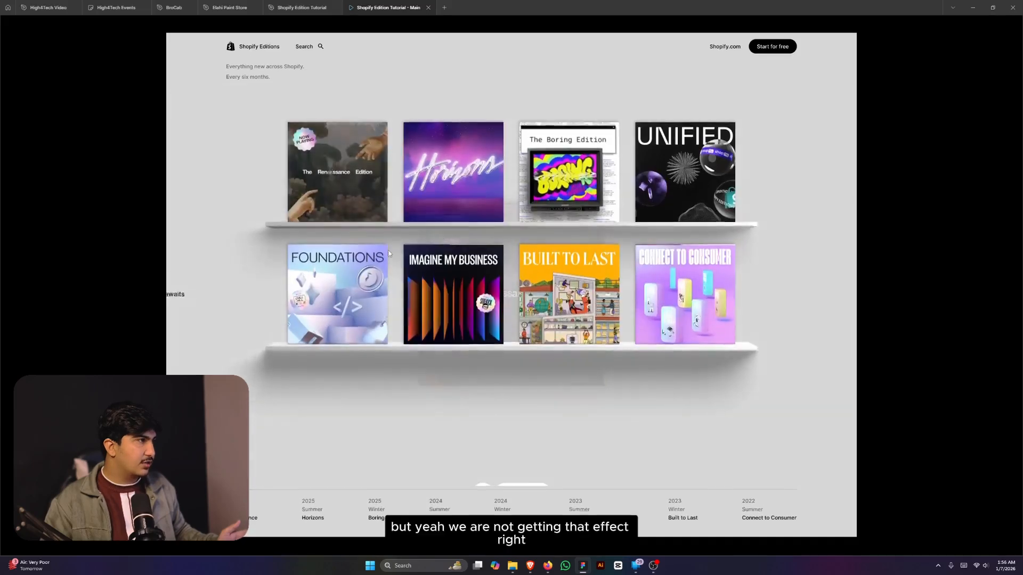
pyautogui.click(347, 183)
pyautogui.click(504, 342)
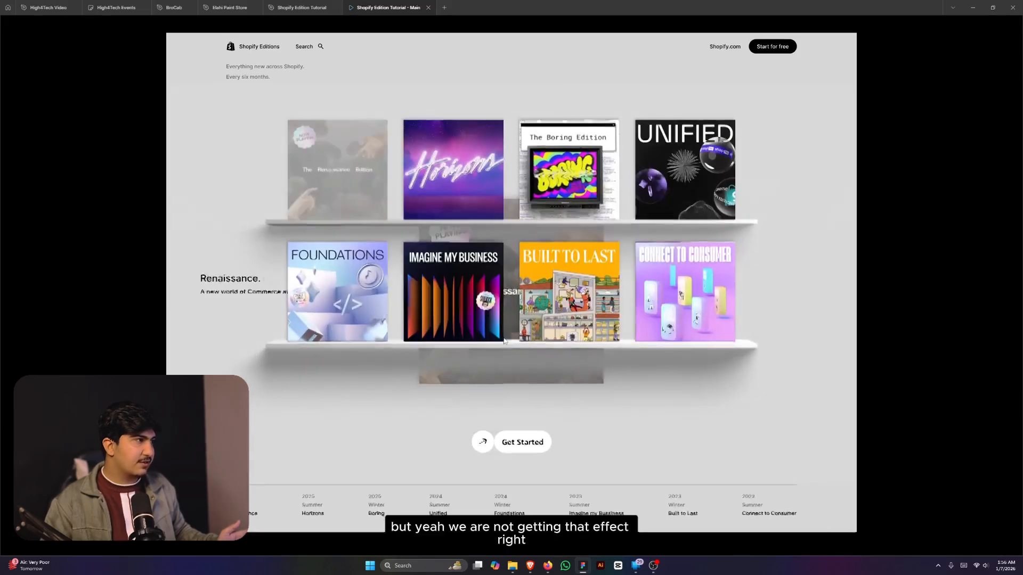
pyautogui.click(301, 7)
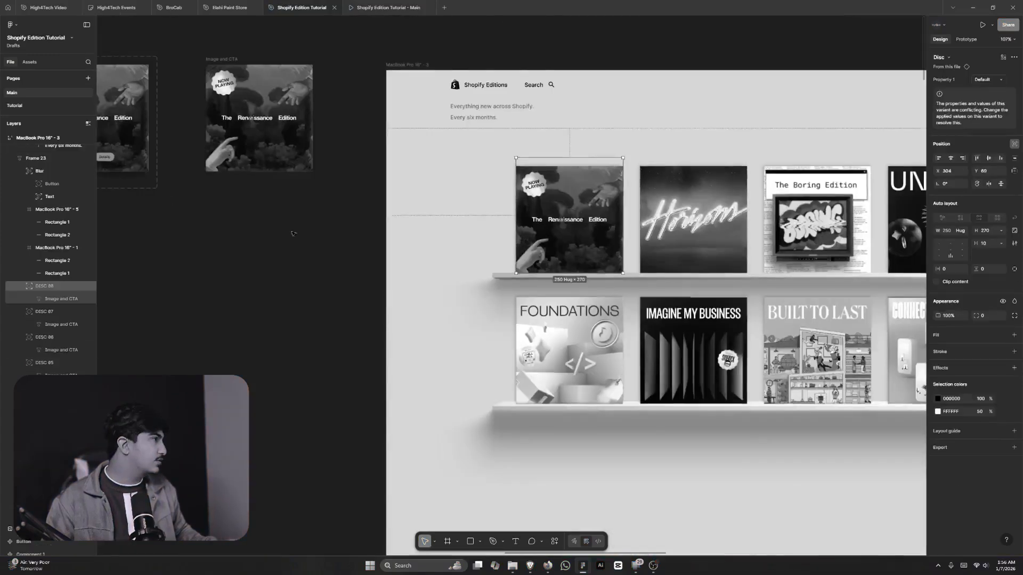
# - Select the frame holding the expanded Renaissance card and toggle its effect's visibility
pyautogui.doubleClick(570, 219)
pyautogui.scroll(-5, 487, 218)
pyautogui.scroll(-3, 532, 266)
pyautogui.keyDown('ctrl'); pyautogui.click(585, 330); pyautogui.keyUp('ctrl')
pyautogui.click(1003, 433)
pyautogui.scroll(1, 460, 214)
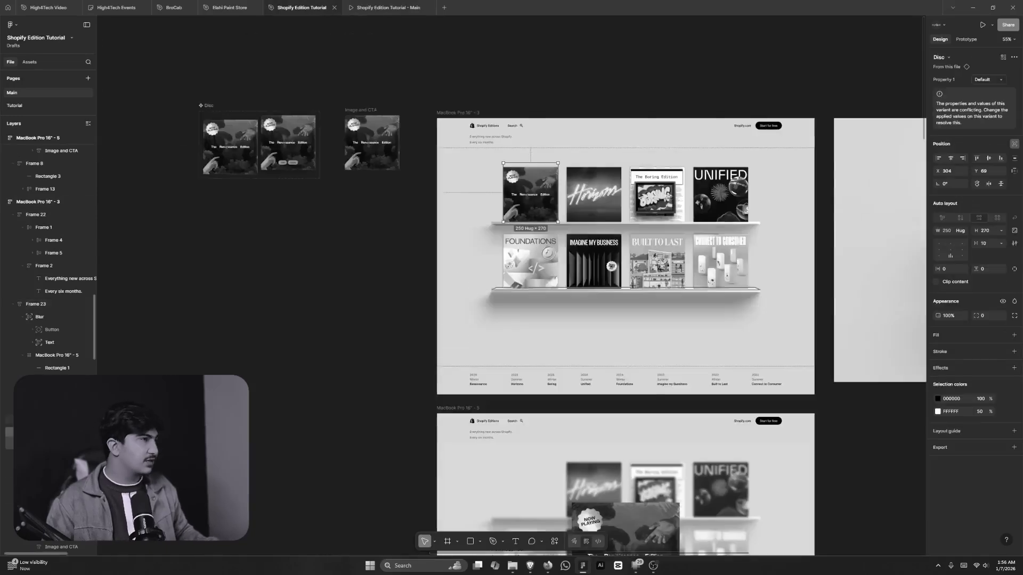
pyautogui.scroll(-3, 626, 256)
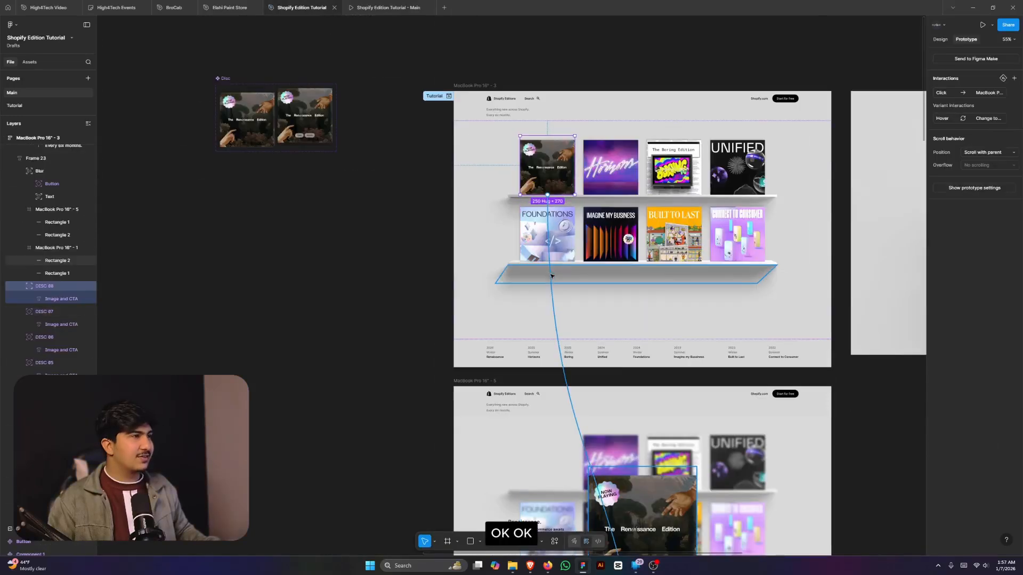
# - Review the card's Click interaction, then switch to the 'Shopify Edition Tutorial - Main' prototype tab
pyautogui.click(980, 93)
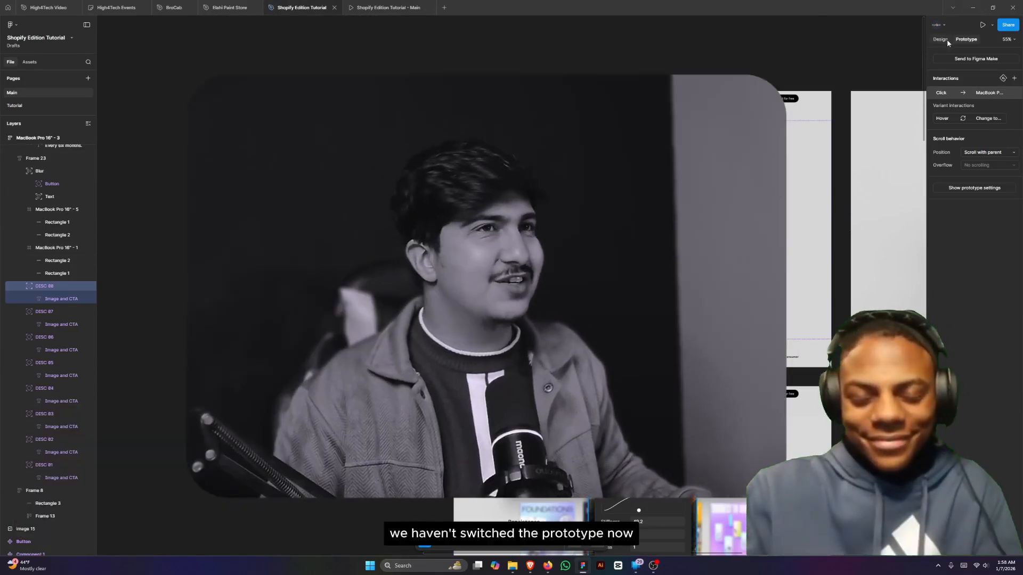
pyautogui.click(940, 39)
pyautogui.click(377, 7)
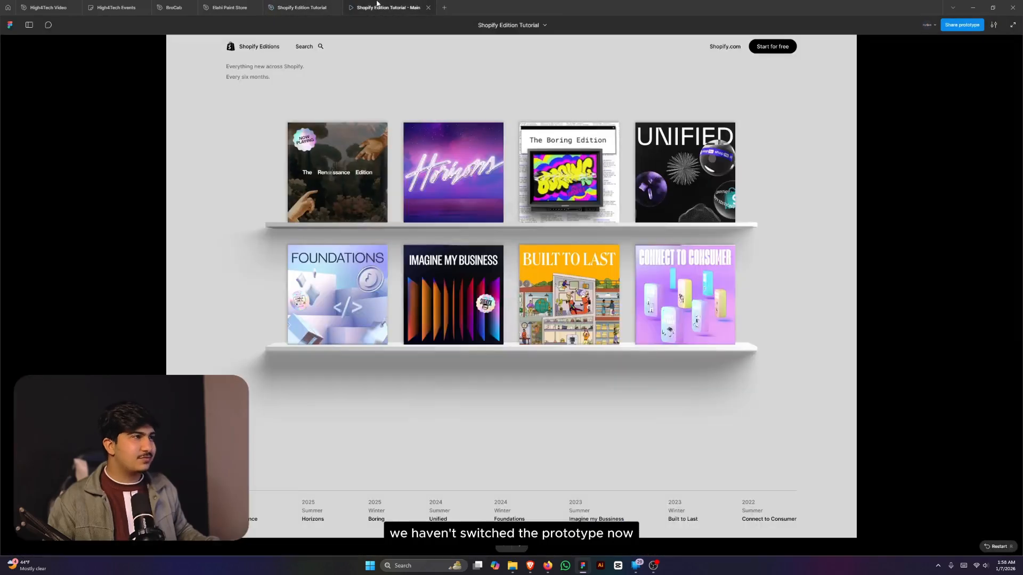
# - Expand the Renaissance card over the blurred shelves in the presentation, then return to the design file
pyautogui.click(340, 192)
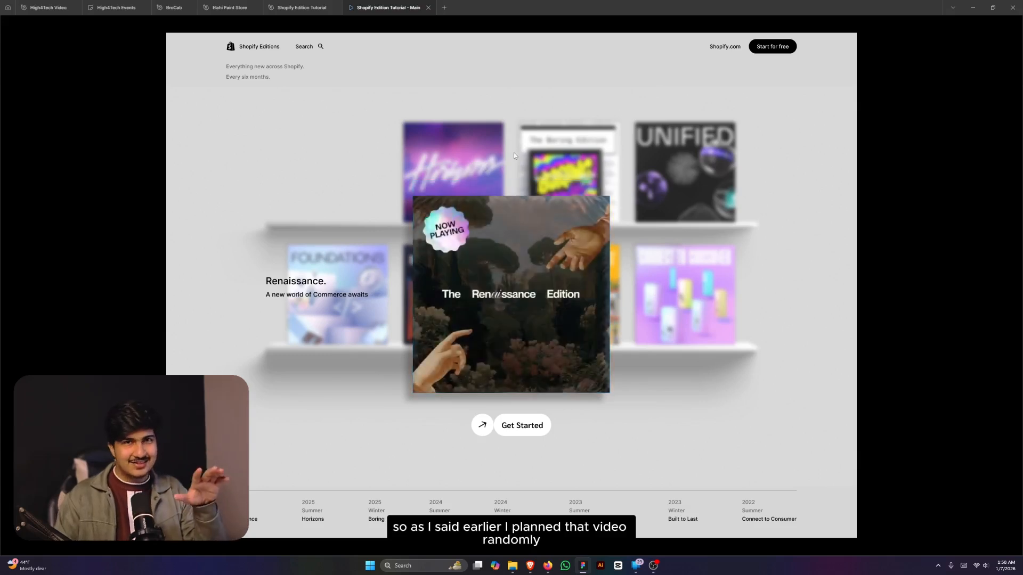
pyautogui.click(304, 4)
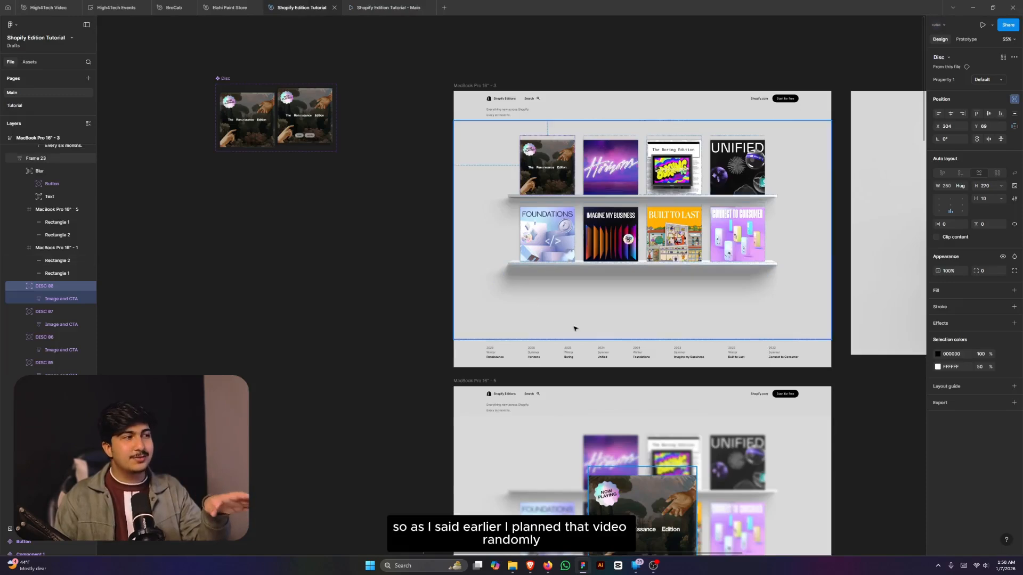
# - Delete the leftover click connection leaving Frame 23's lower frame
pyautogui.scroll(-3, 574, 329)
pyautogui.click(514, 341)
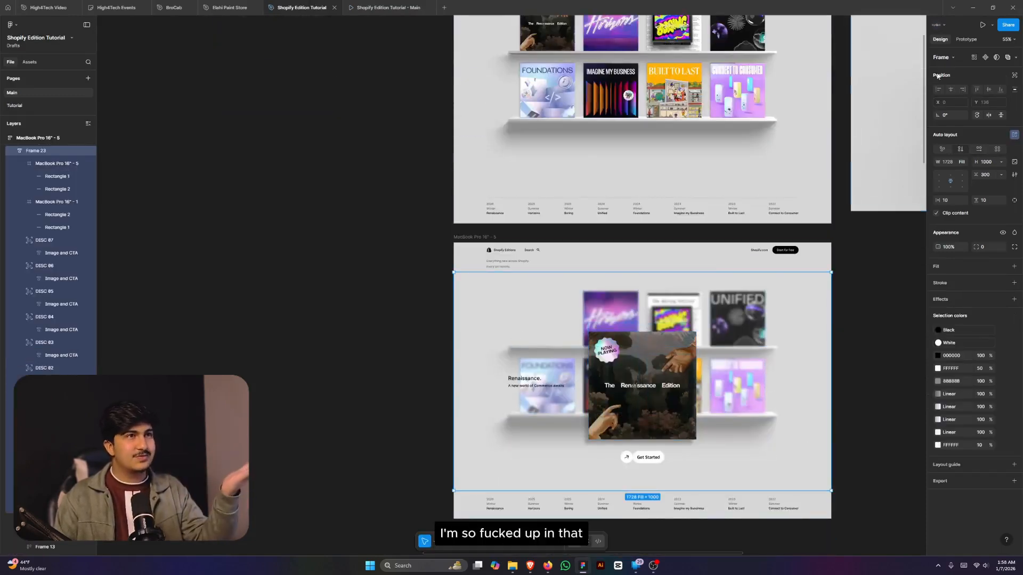
pyautogui.click(965, 40)
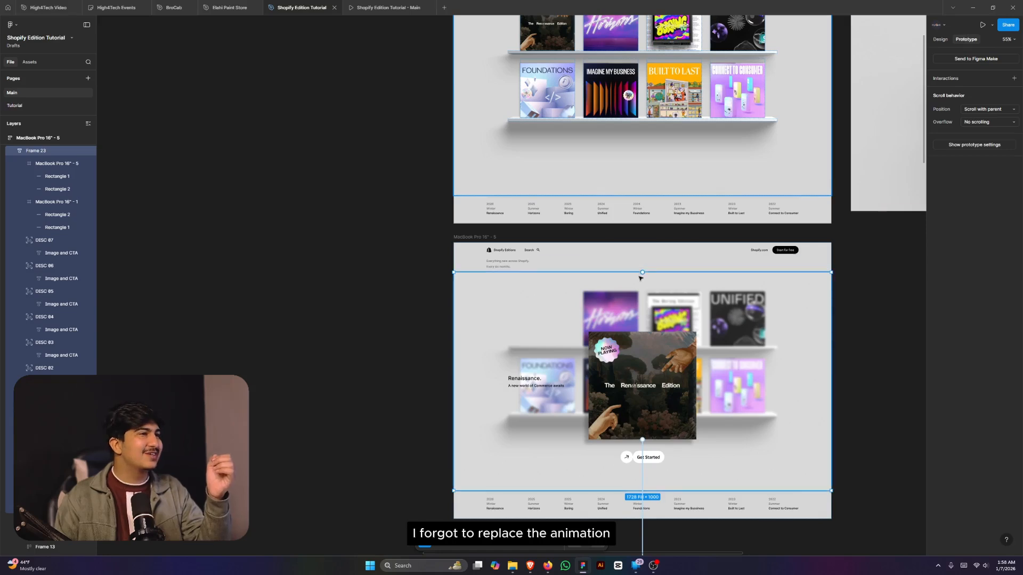
pyautogui.click(643, 230)
pyautogui.scroll(-3, 787, 181)
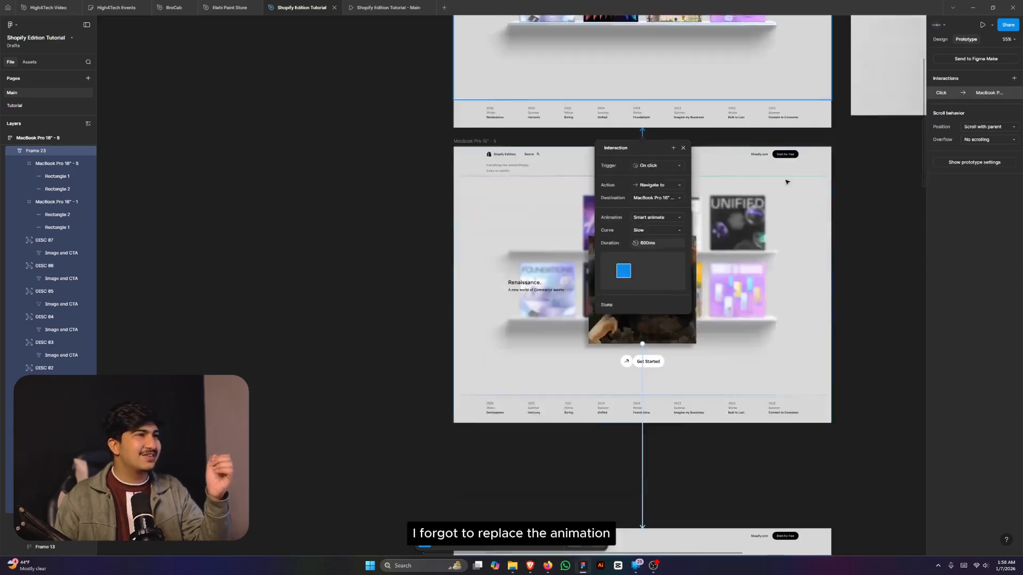
pyautogui.click(642, 396)
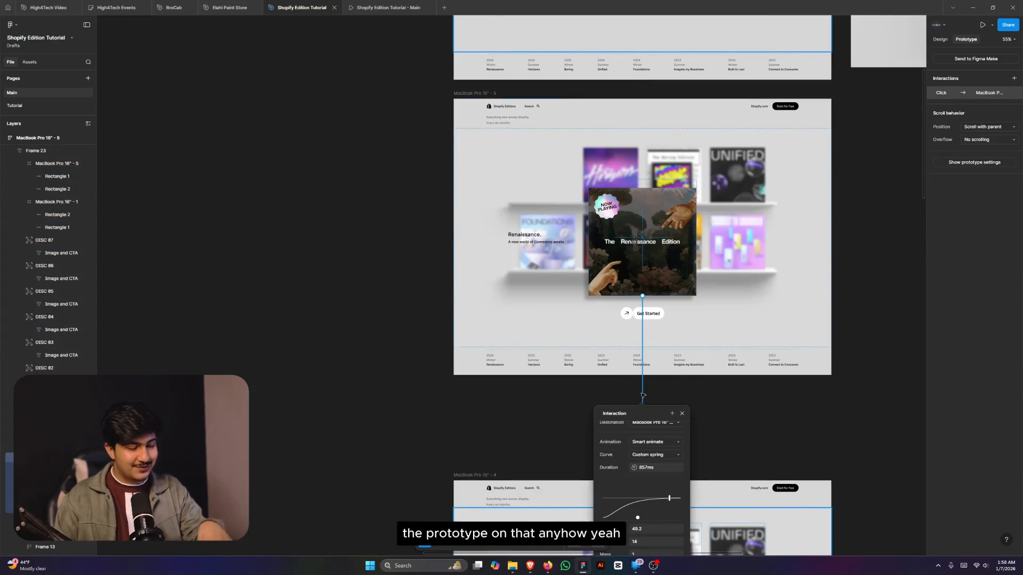
pyautogui.press('Delete')
# - Reopen the prototype preview to retest the Renaissance card
pyautogui.click(939, 40)
pyautogui.scroll(3, 762, 204)
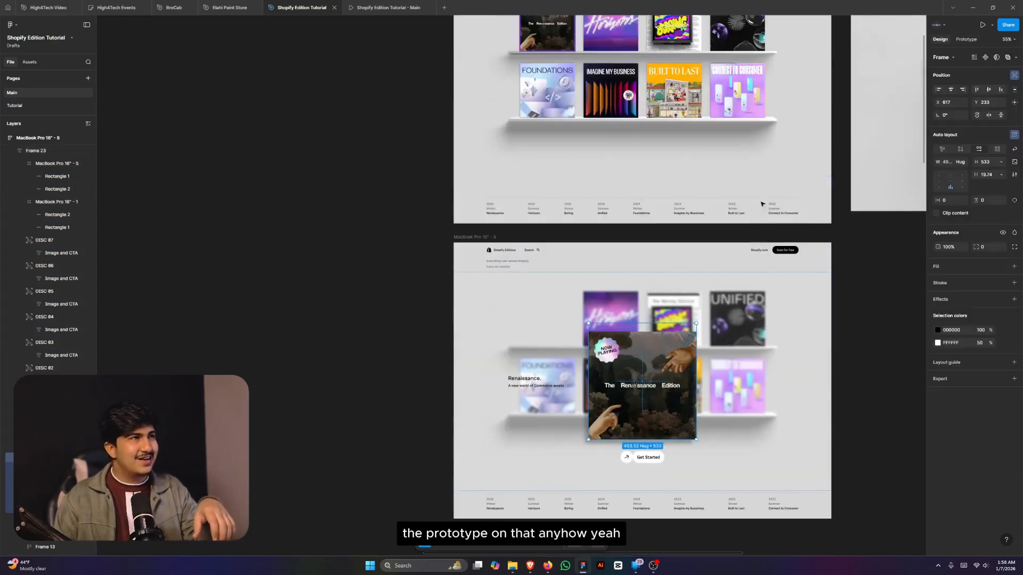
pyautogui.click(388, 8)
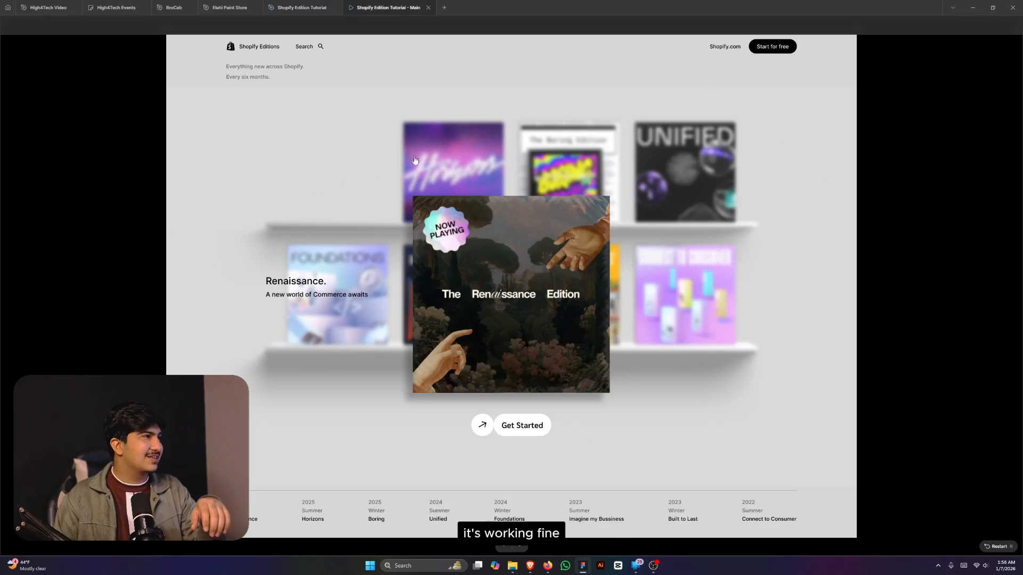
# - Expand and collapse the Renaissance card several times in the preview, then return to the Shopify Edition Tutorial file
pyautogui.click(347, 173)
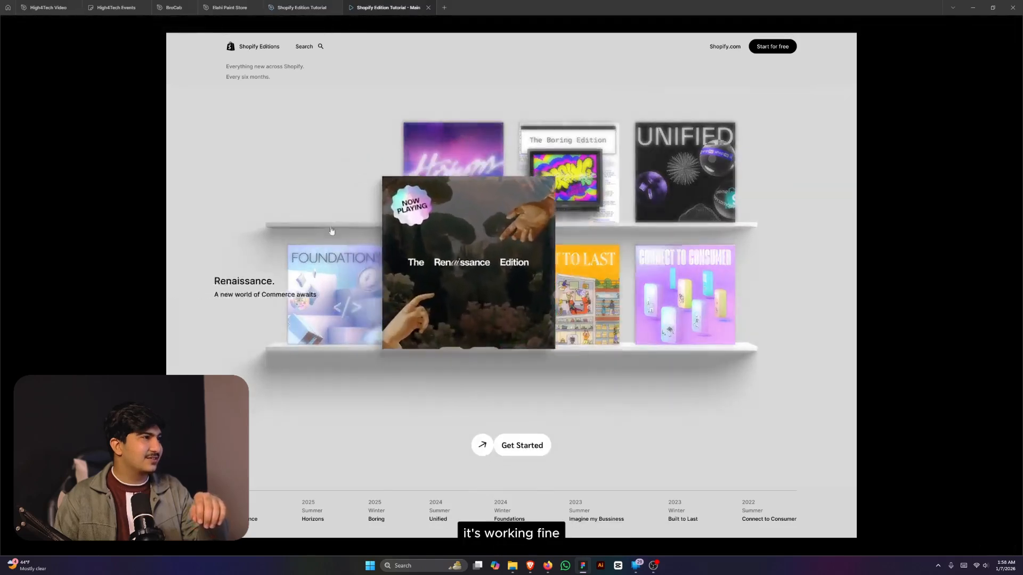
pyautogui.click(367, 382)
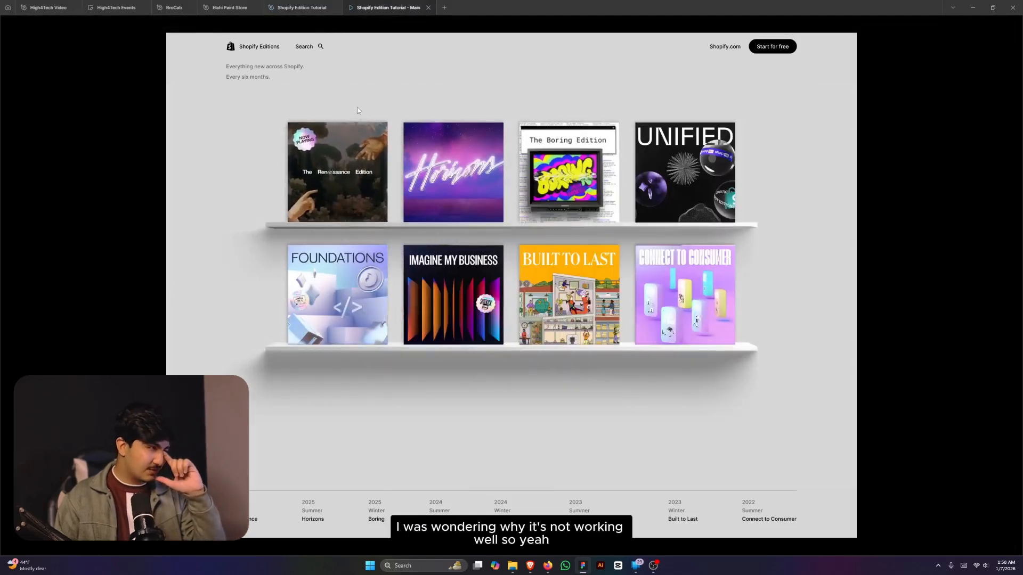
pyautogui.click(380, 168)
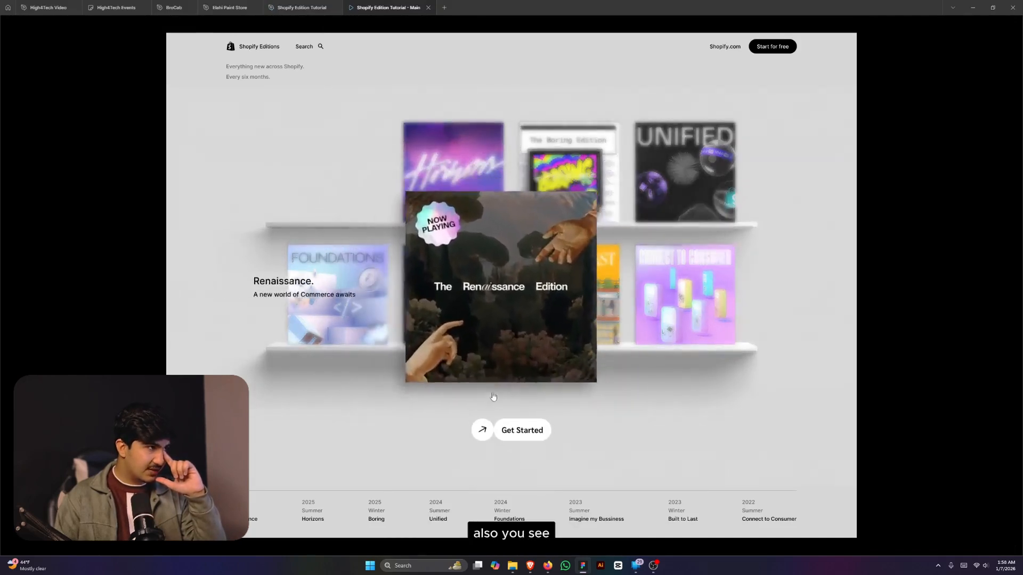
pyautogui.click(505, 338)
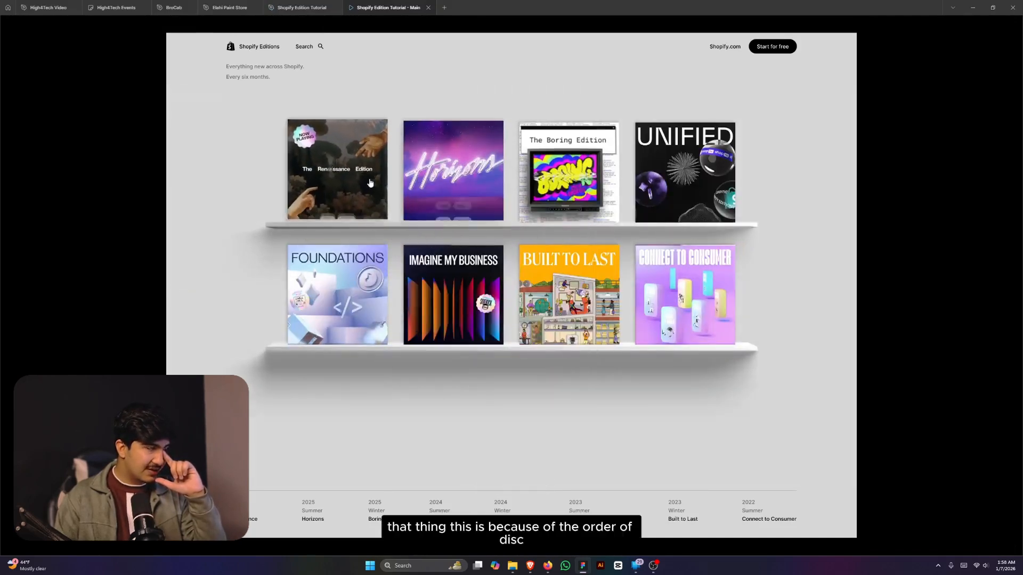
pyautogui.click(369, 201)
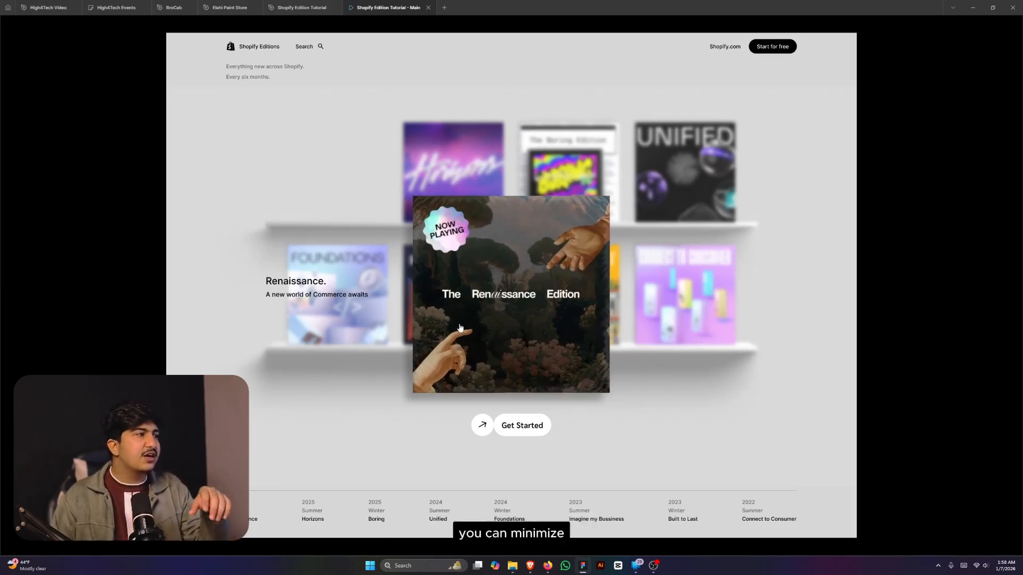
pyautogui.click(460, 327)
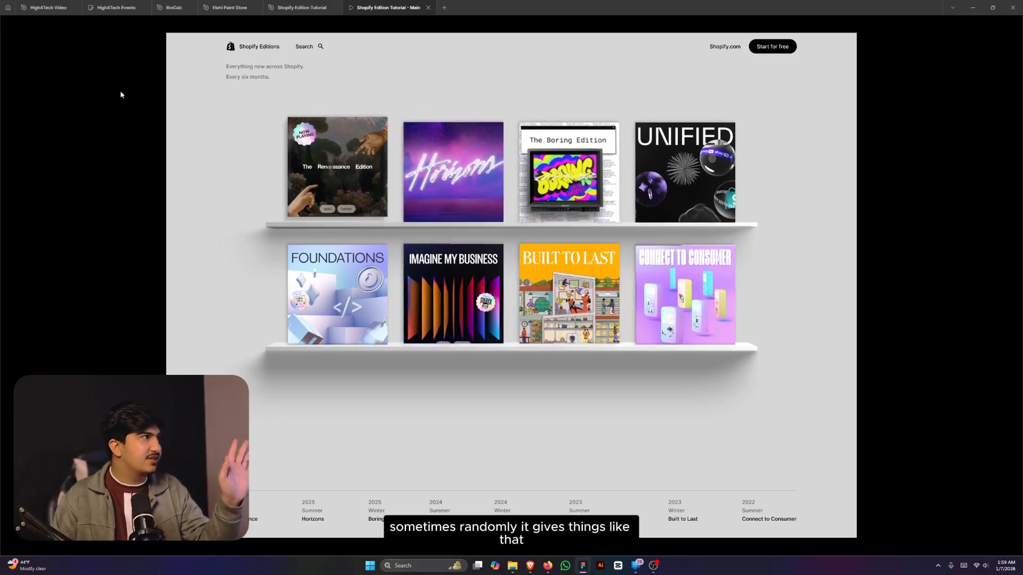
pyautogui.click(308, 7)
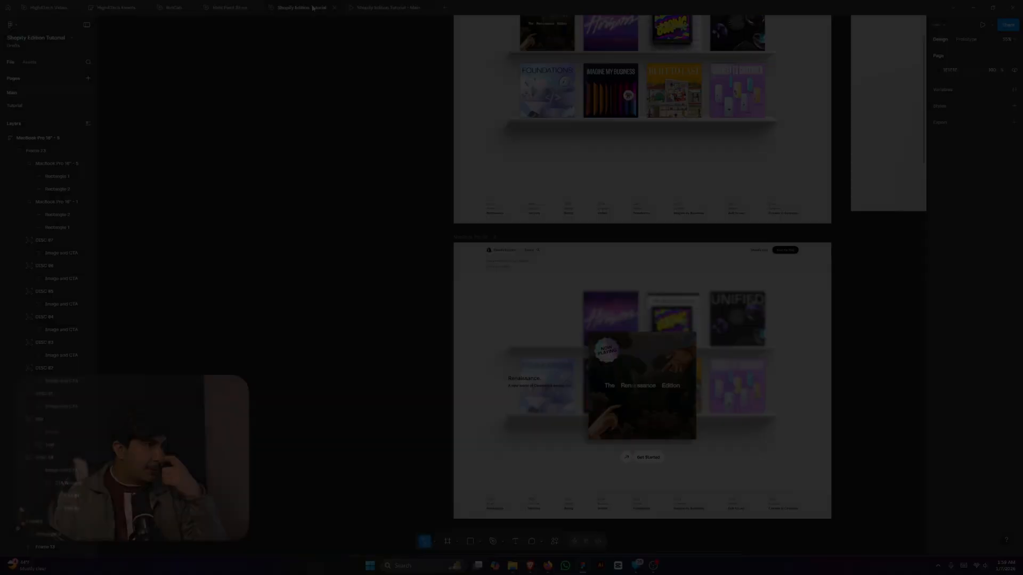